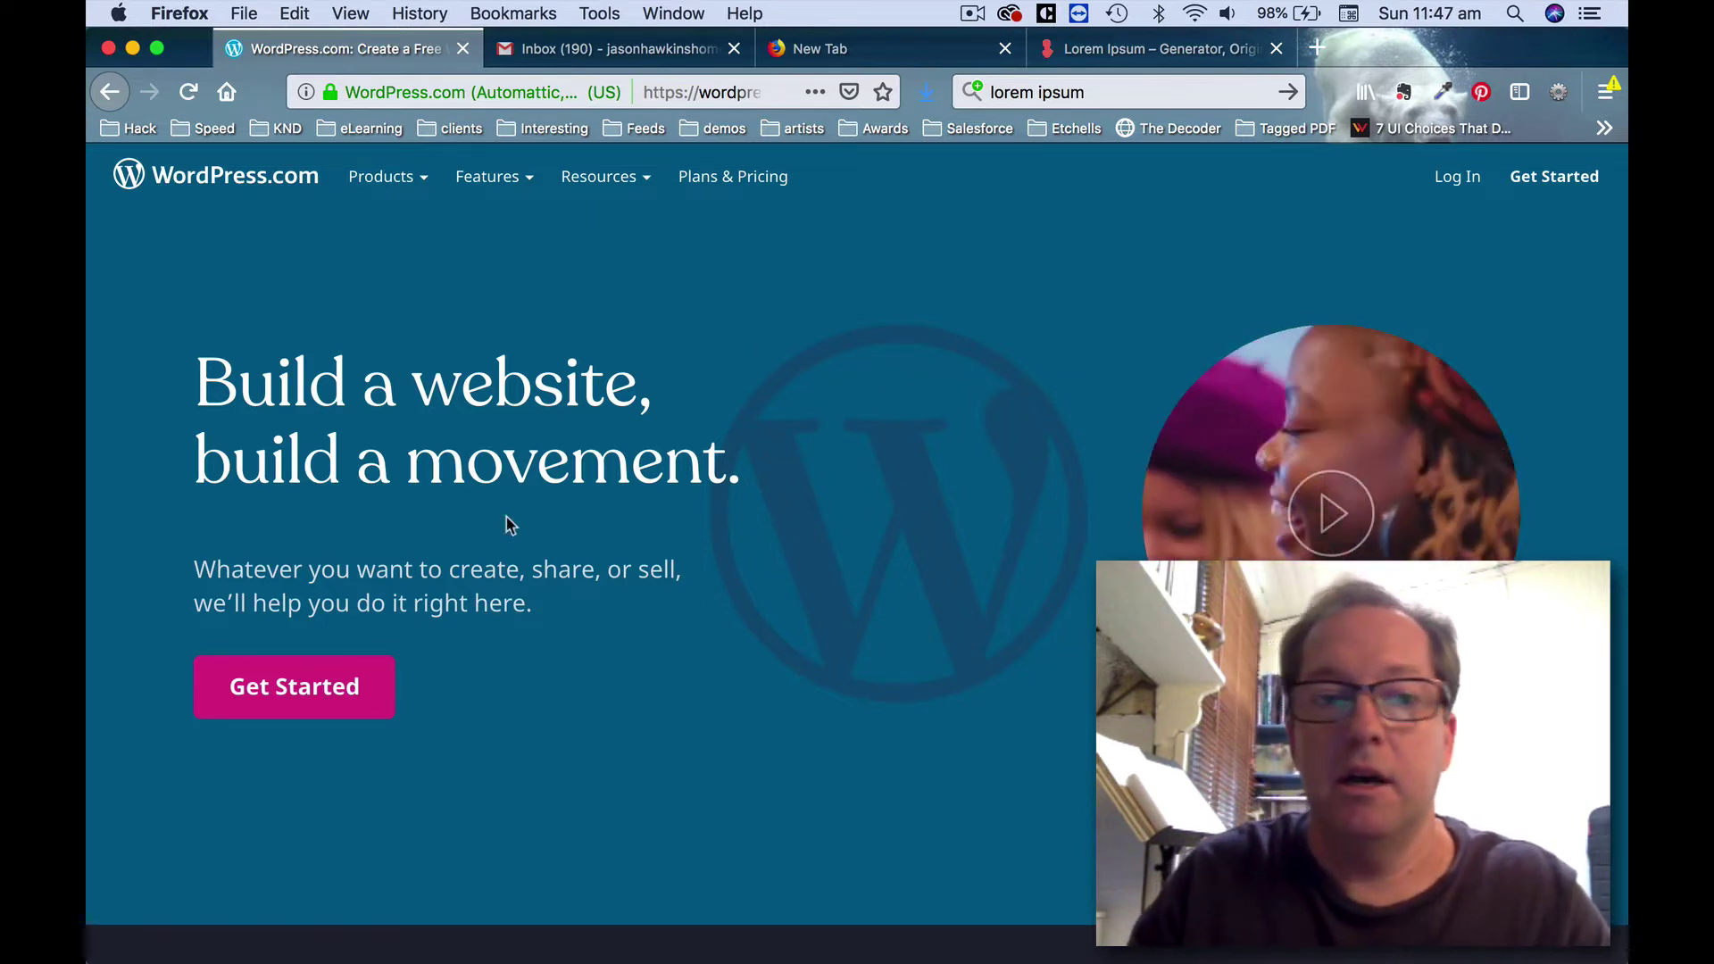
Open IMG_4299.jpg from the Wordpress setup folder in Preview using Open With.
mouse_move(205, 958)
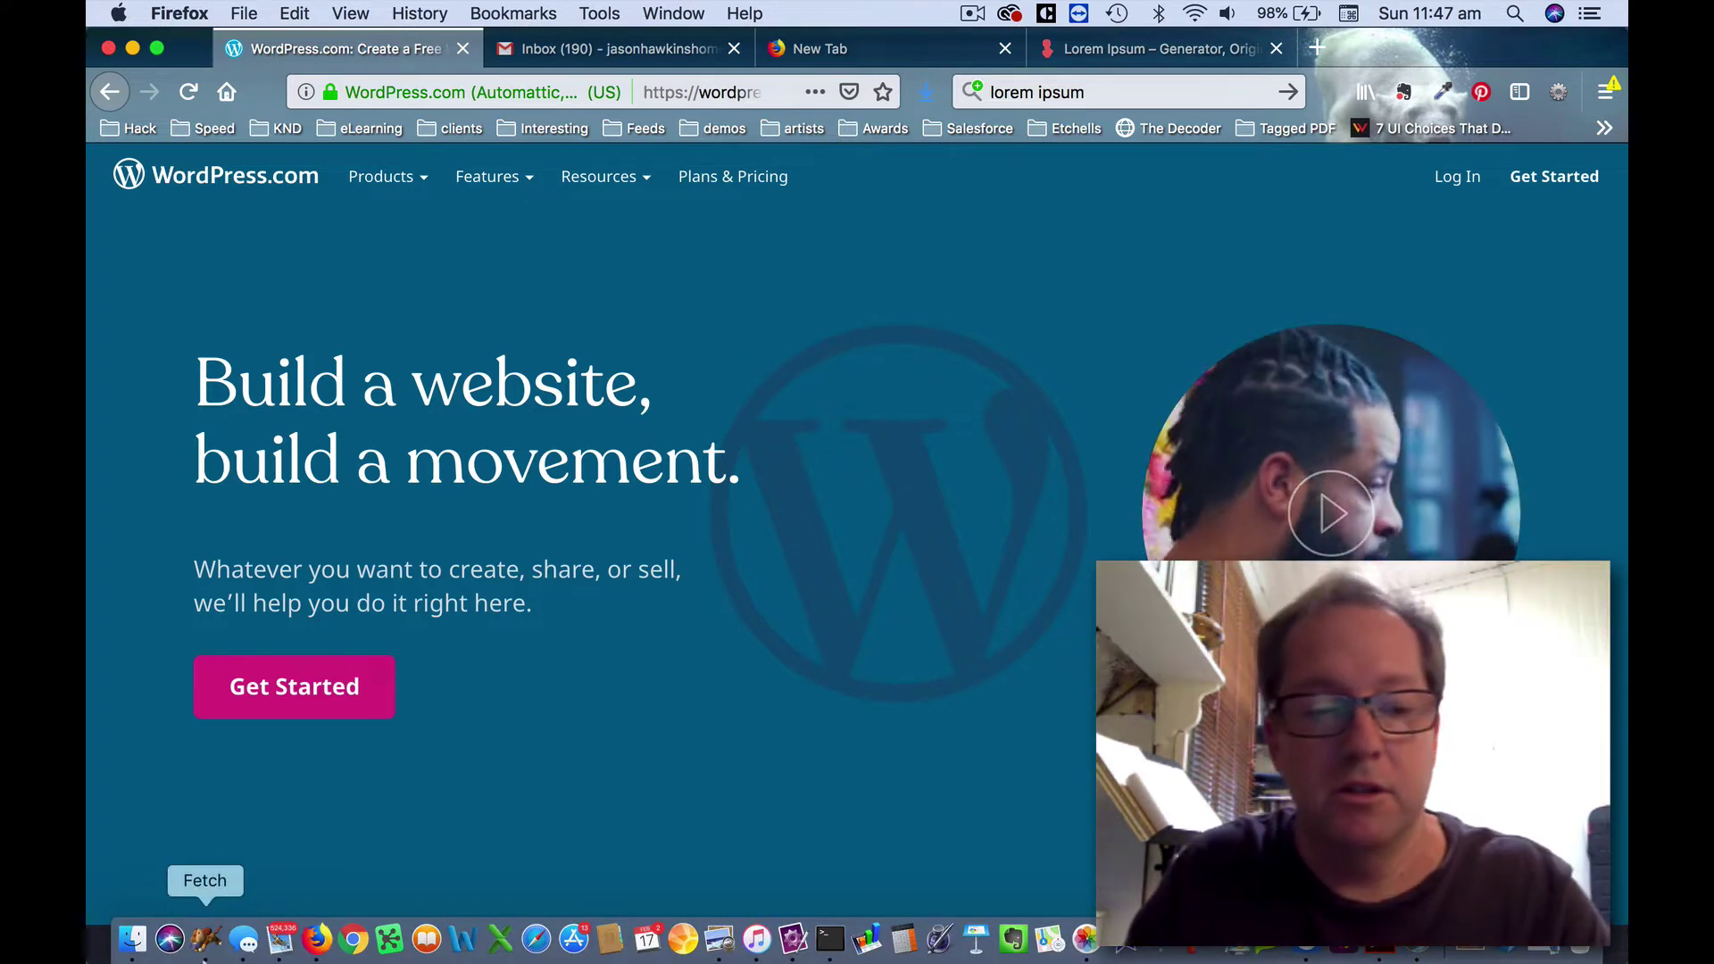
click(132, 940)
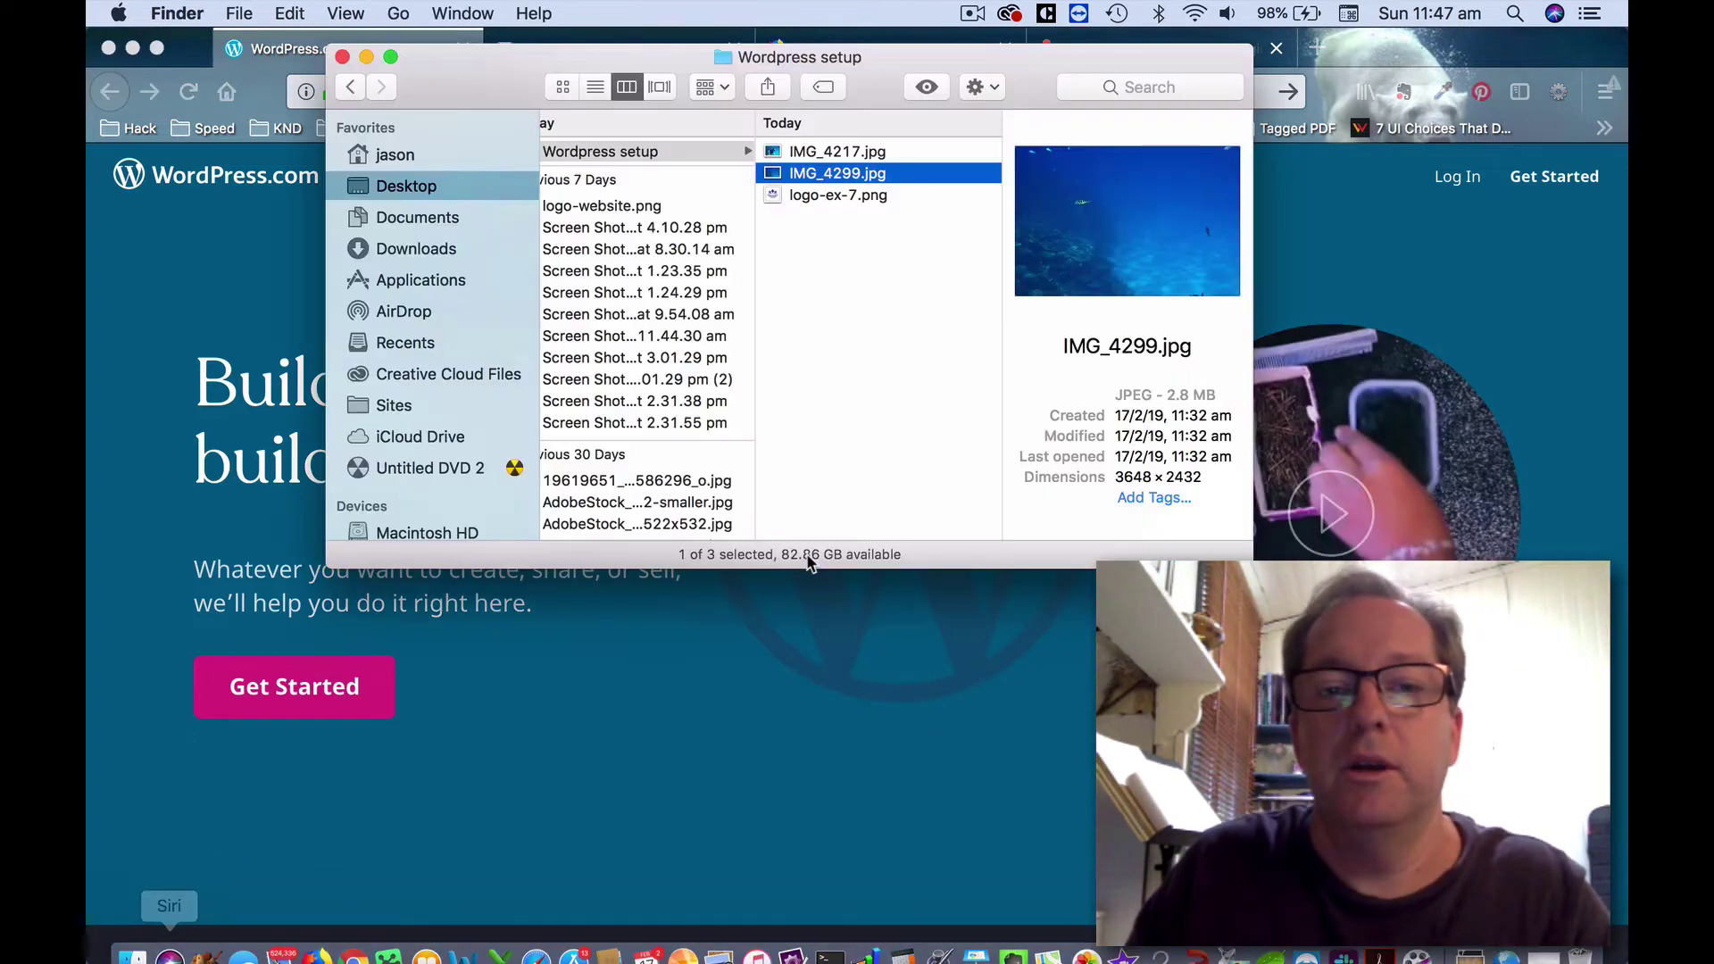
click(816, 178)
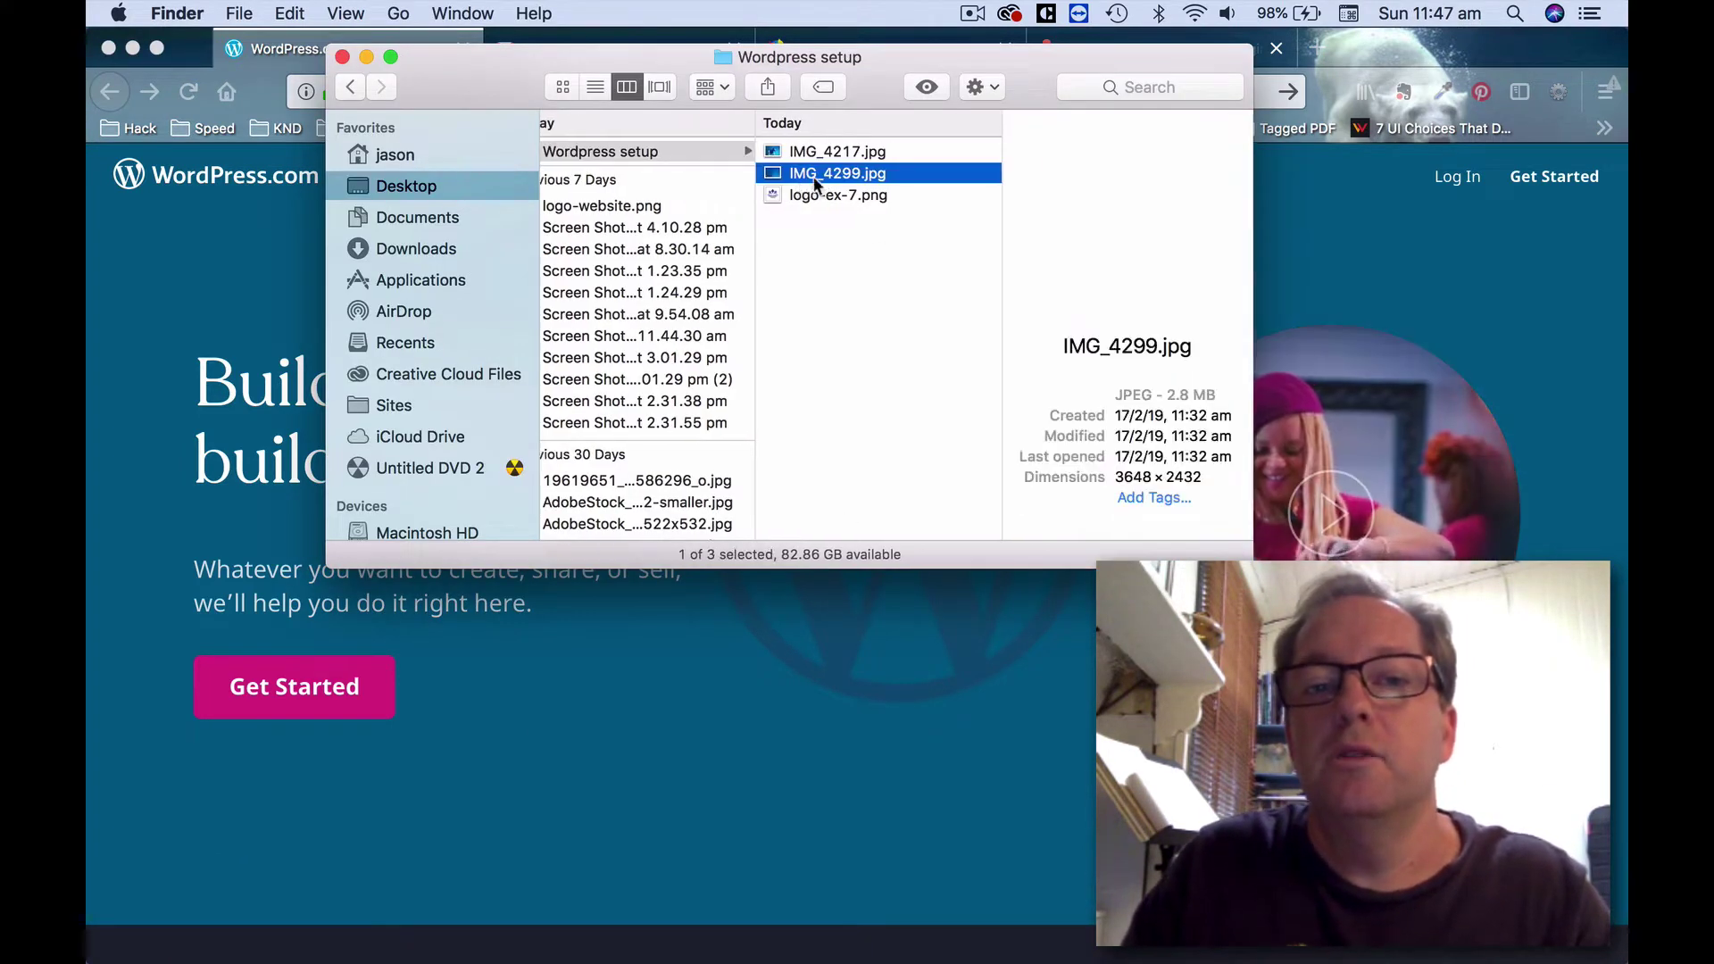
right_click(771, 172)
mouse_move(850, 206)
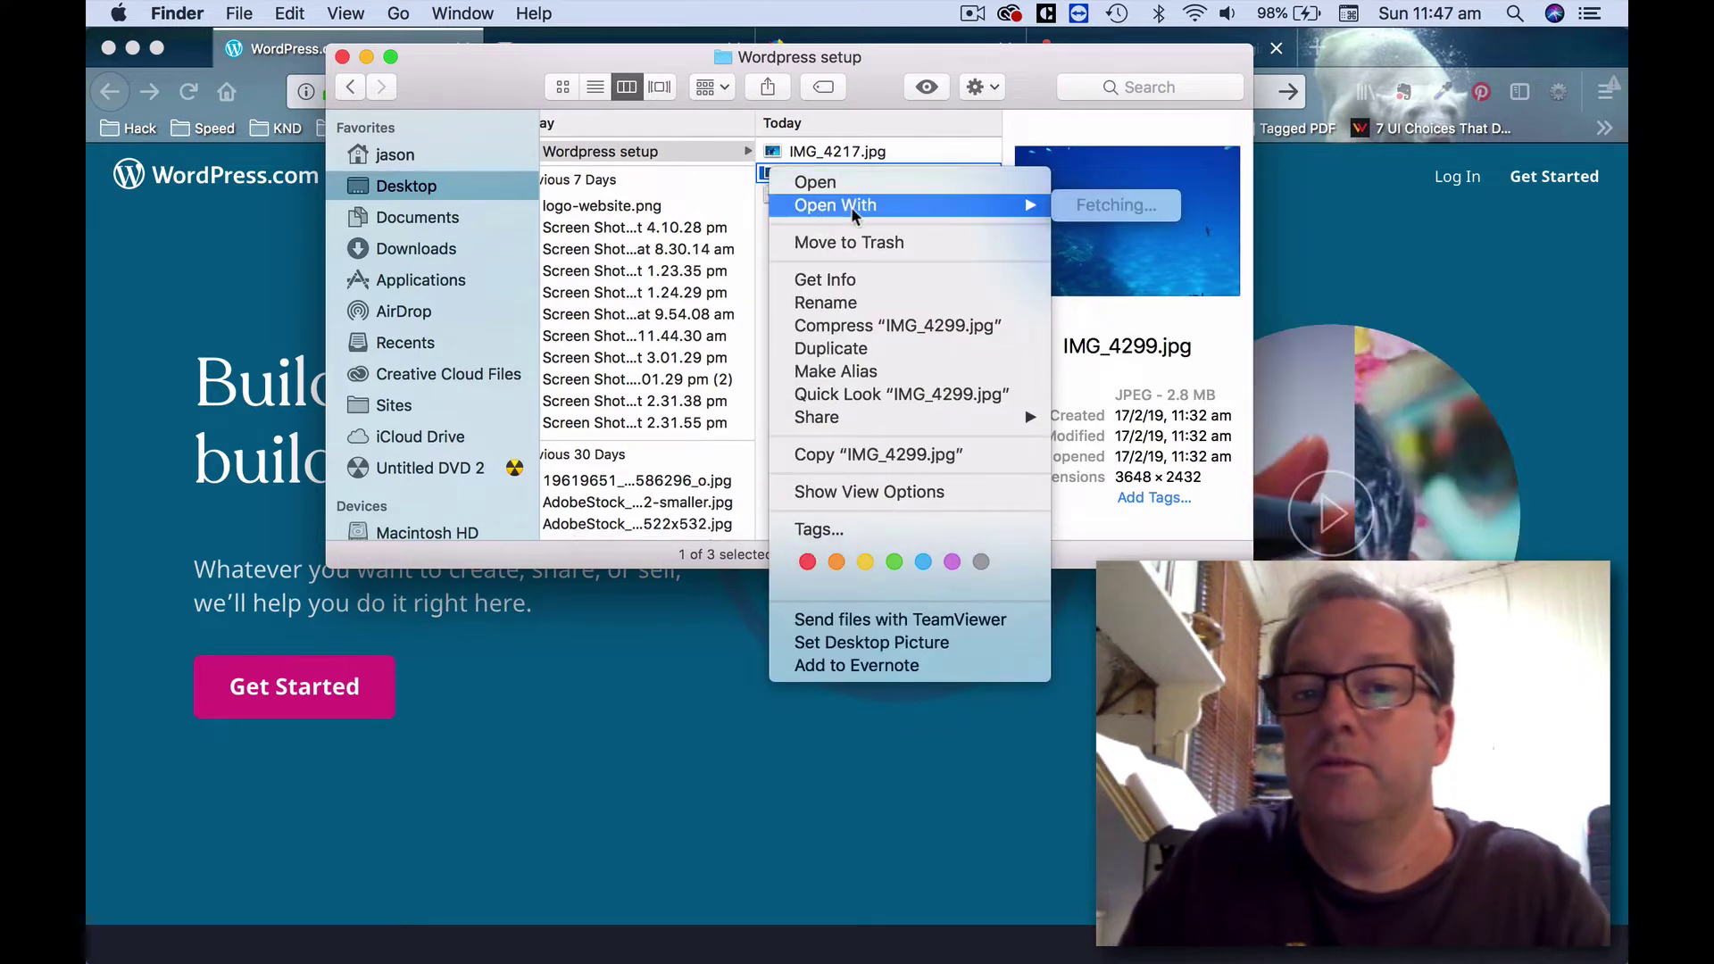
click(1107, 207)
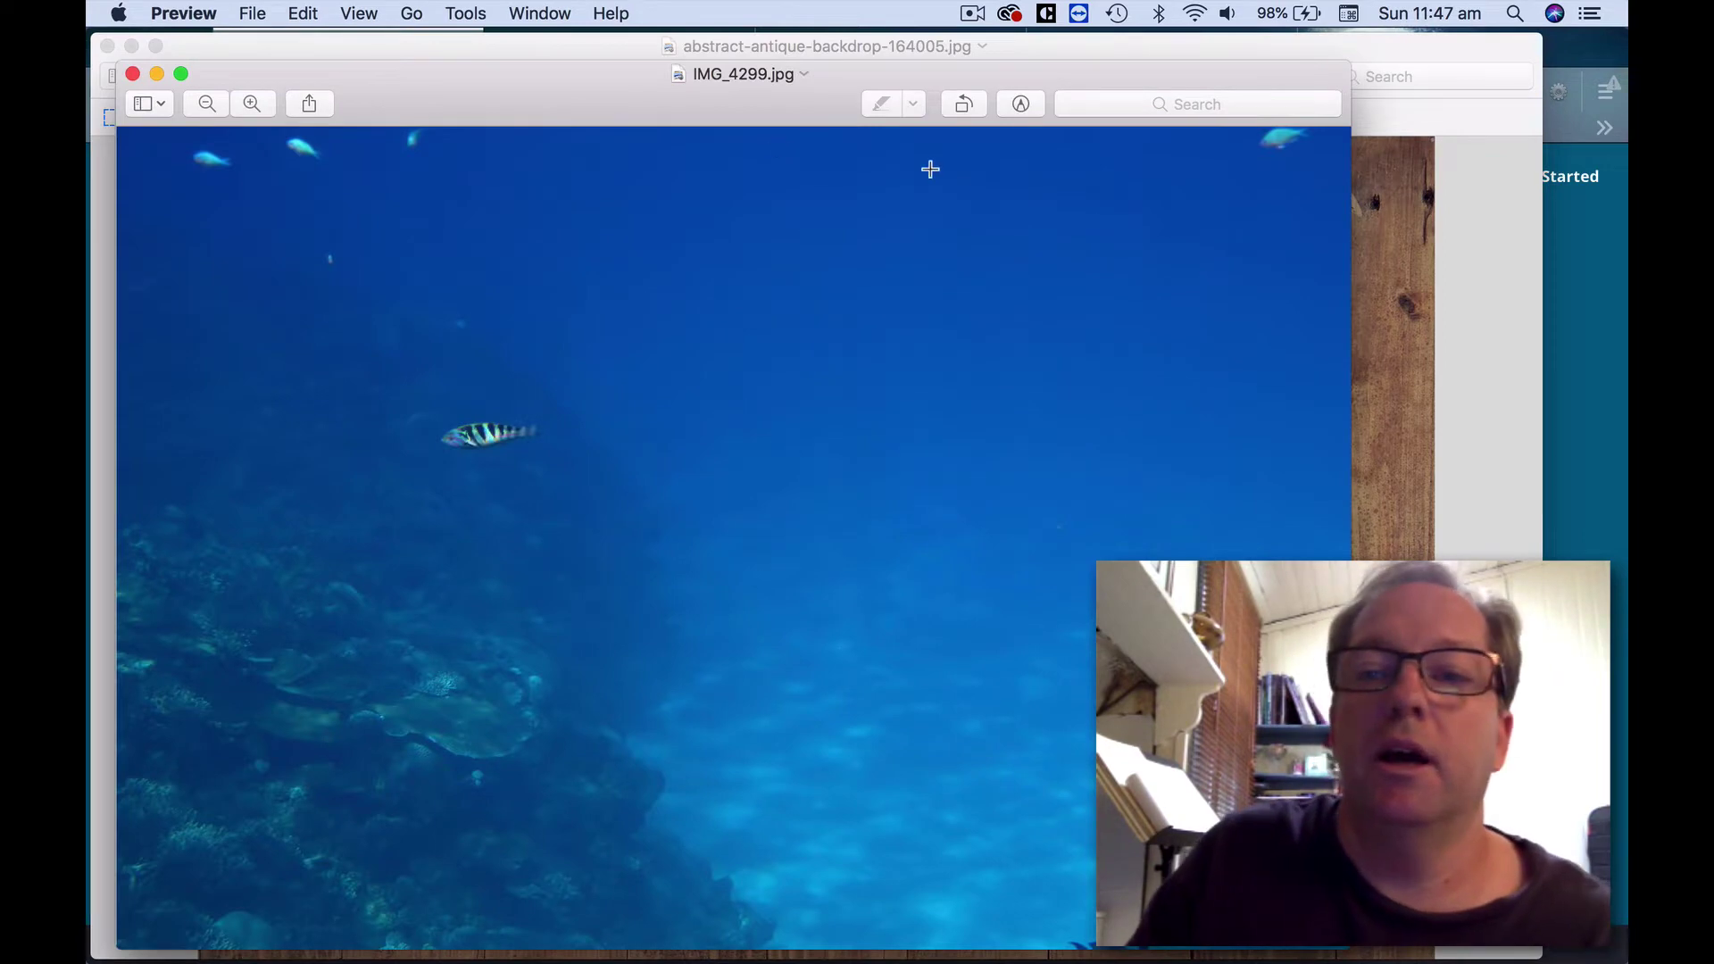
Close the wooden-plank backdrop image and reposition the IMG_4299 window.
click(1504, 62)
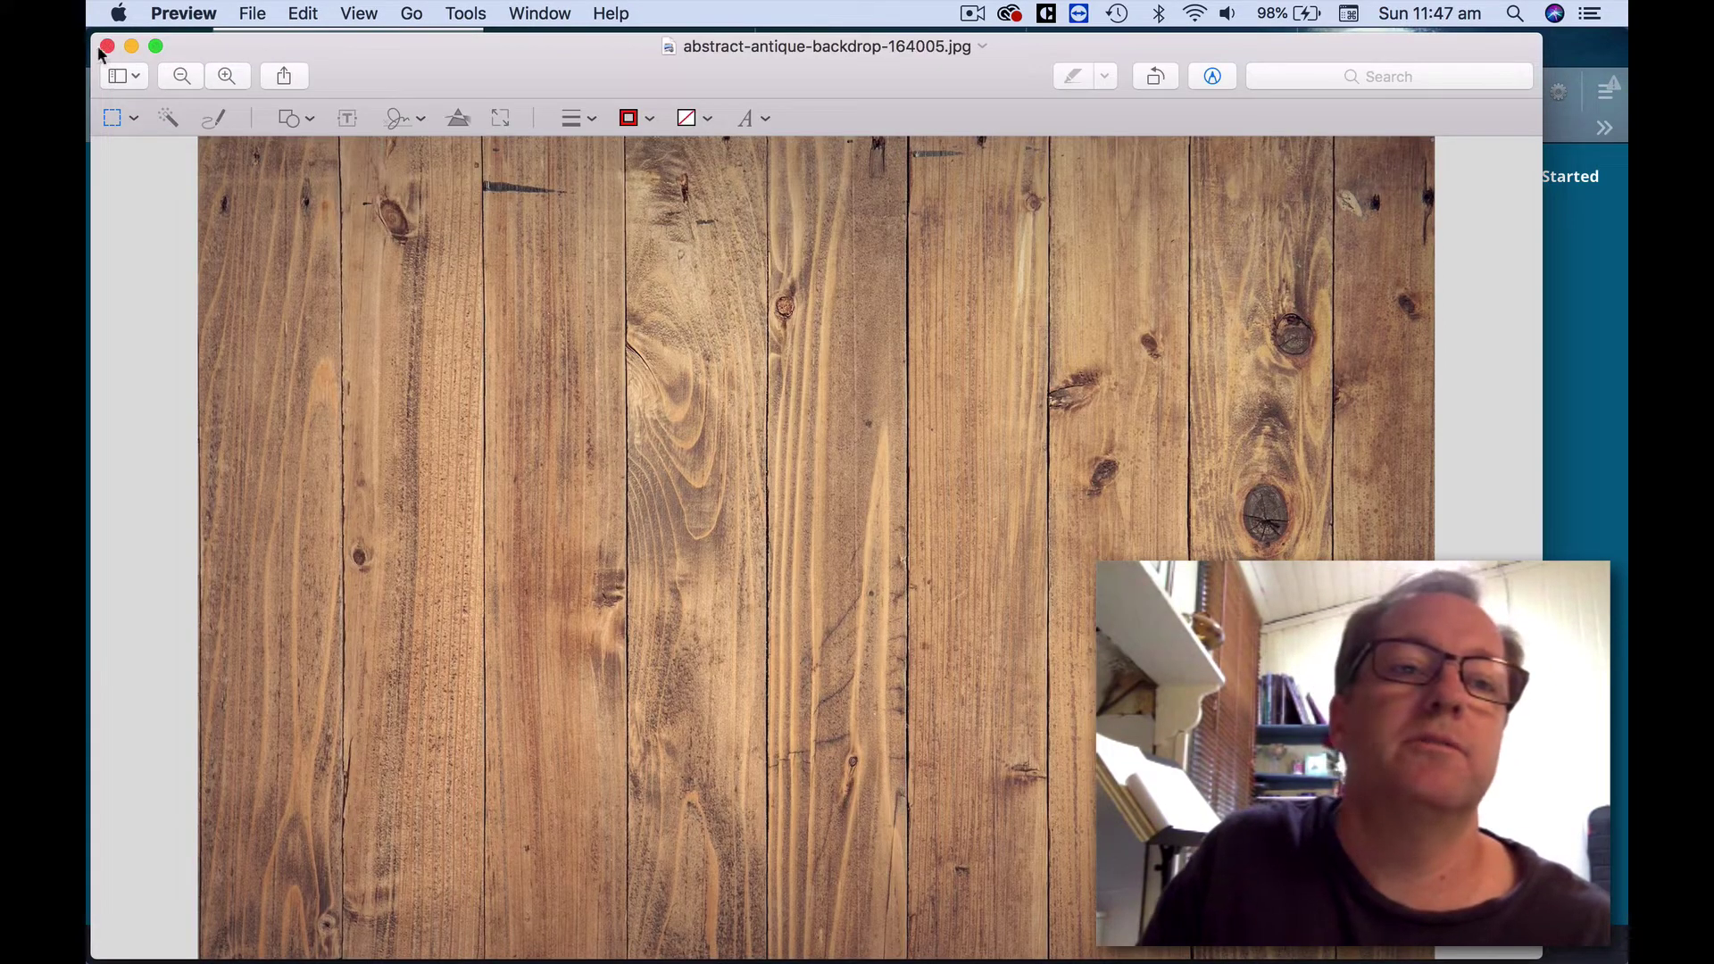
click(105, 47)
drag(564, 110, 726, 62)
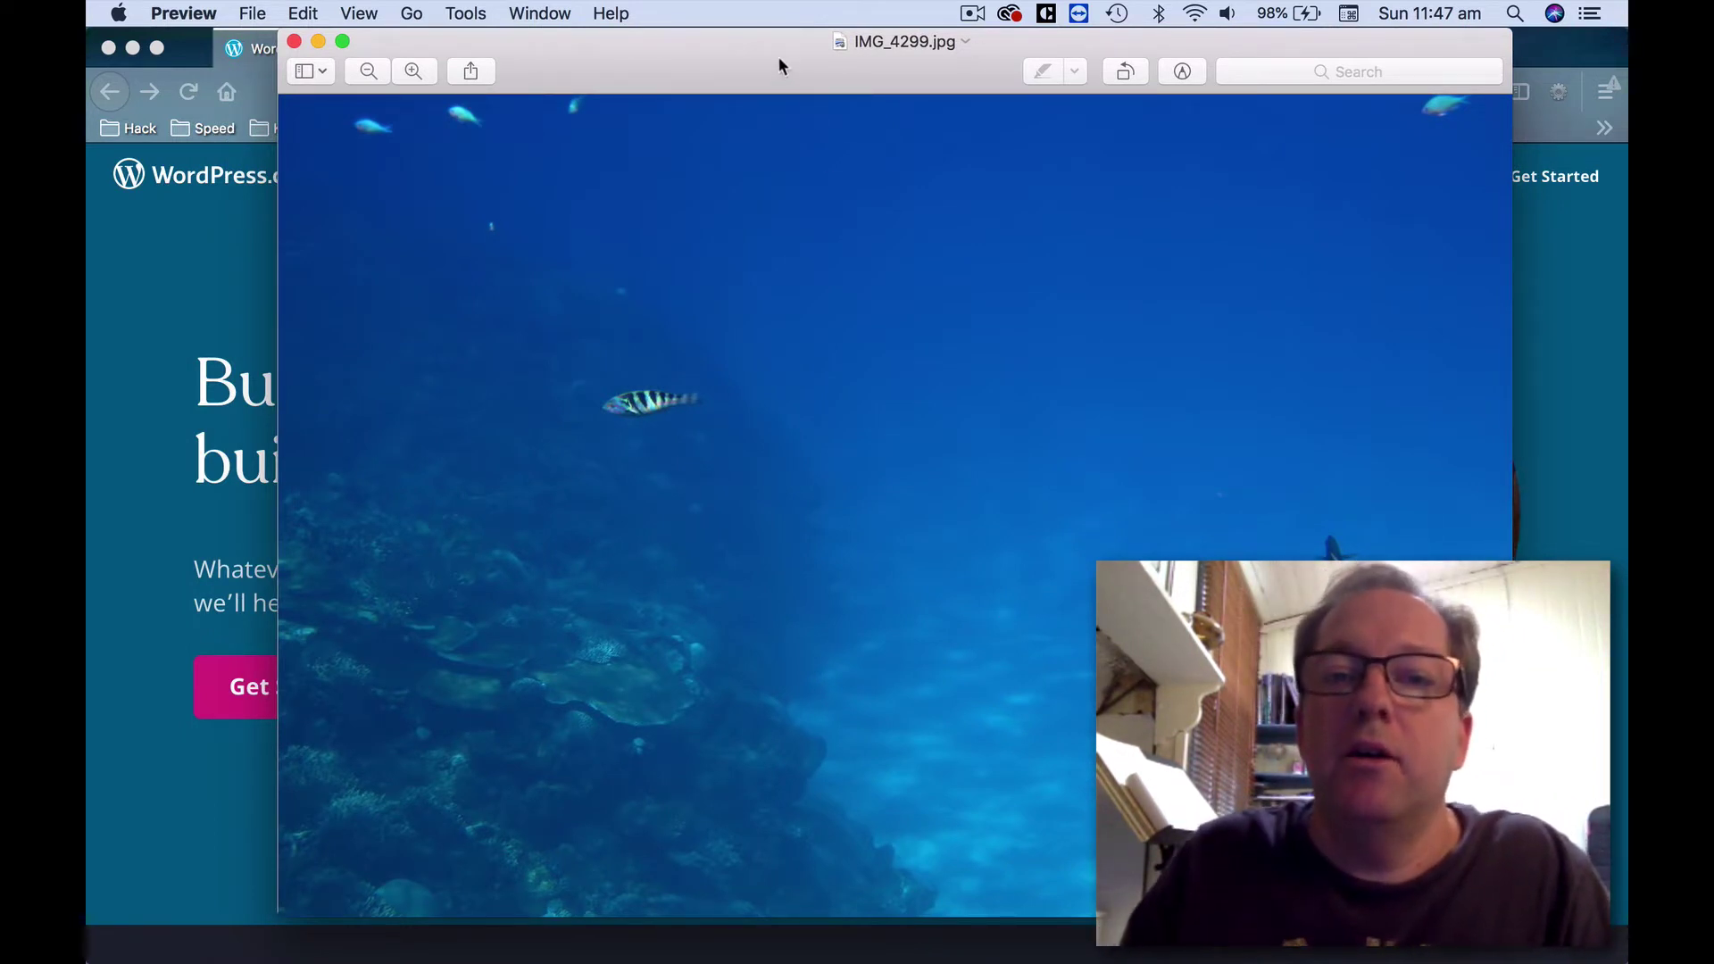
click(467, 11)
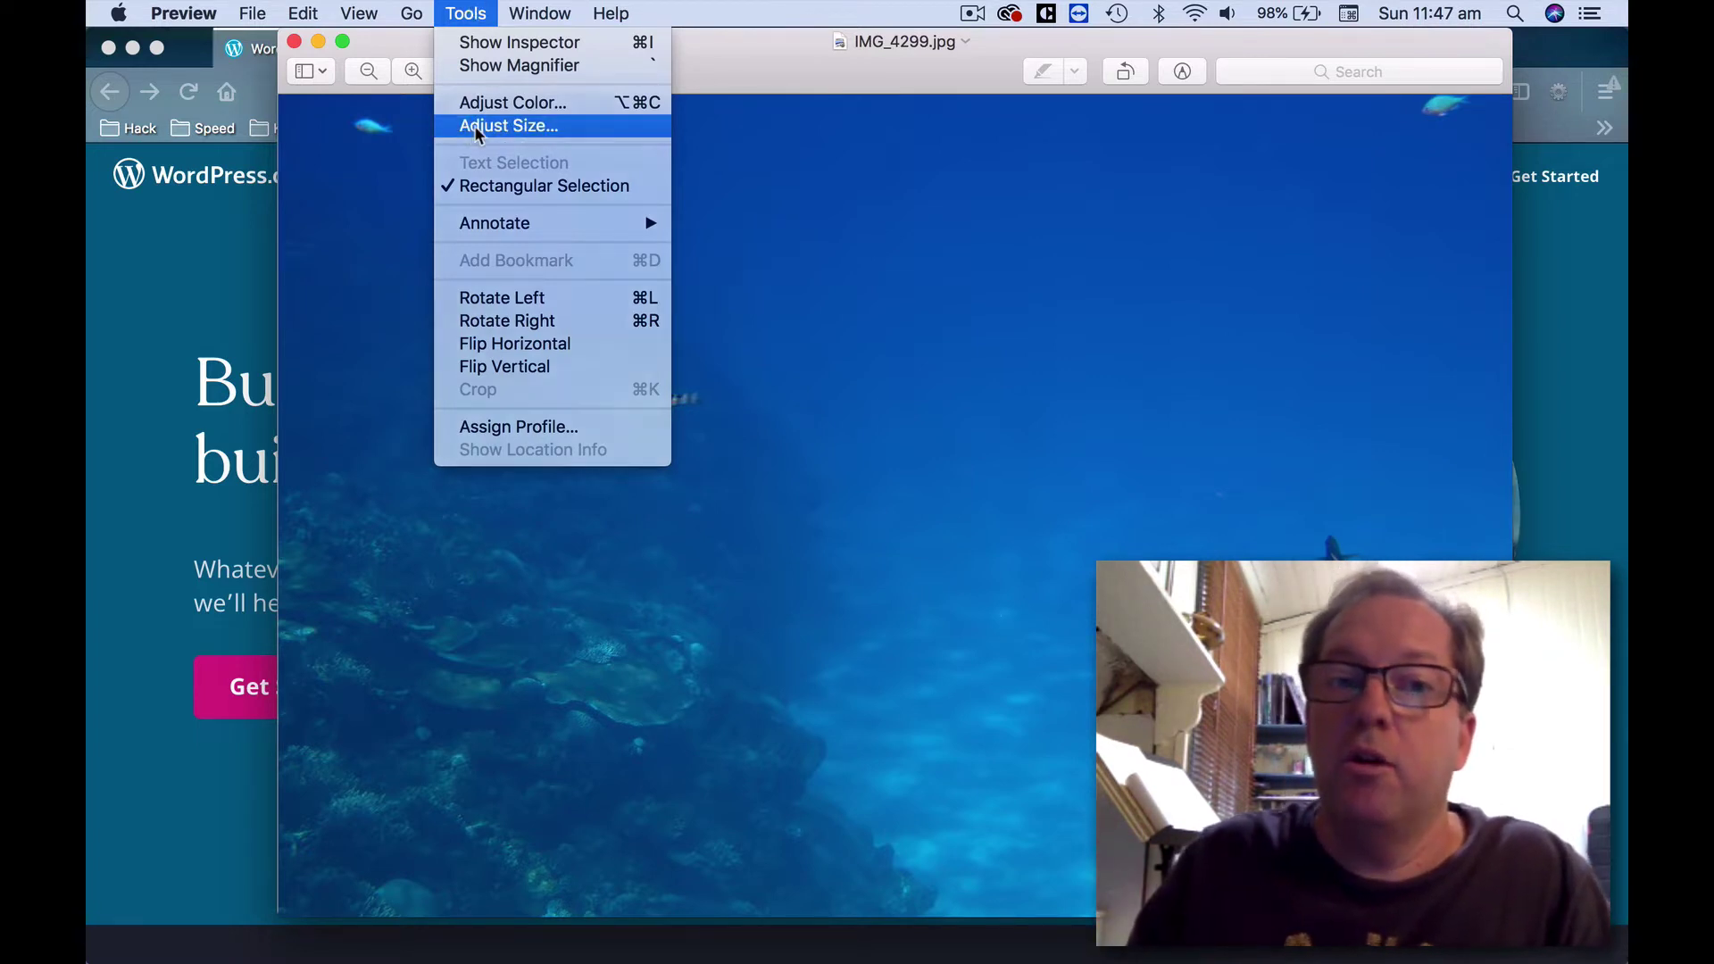
Resize IMG_4299.jpg to width 1200, scaling proportionally to 1200 × 800 pixels.
click(505, 125)
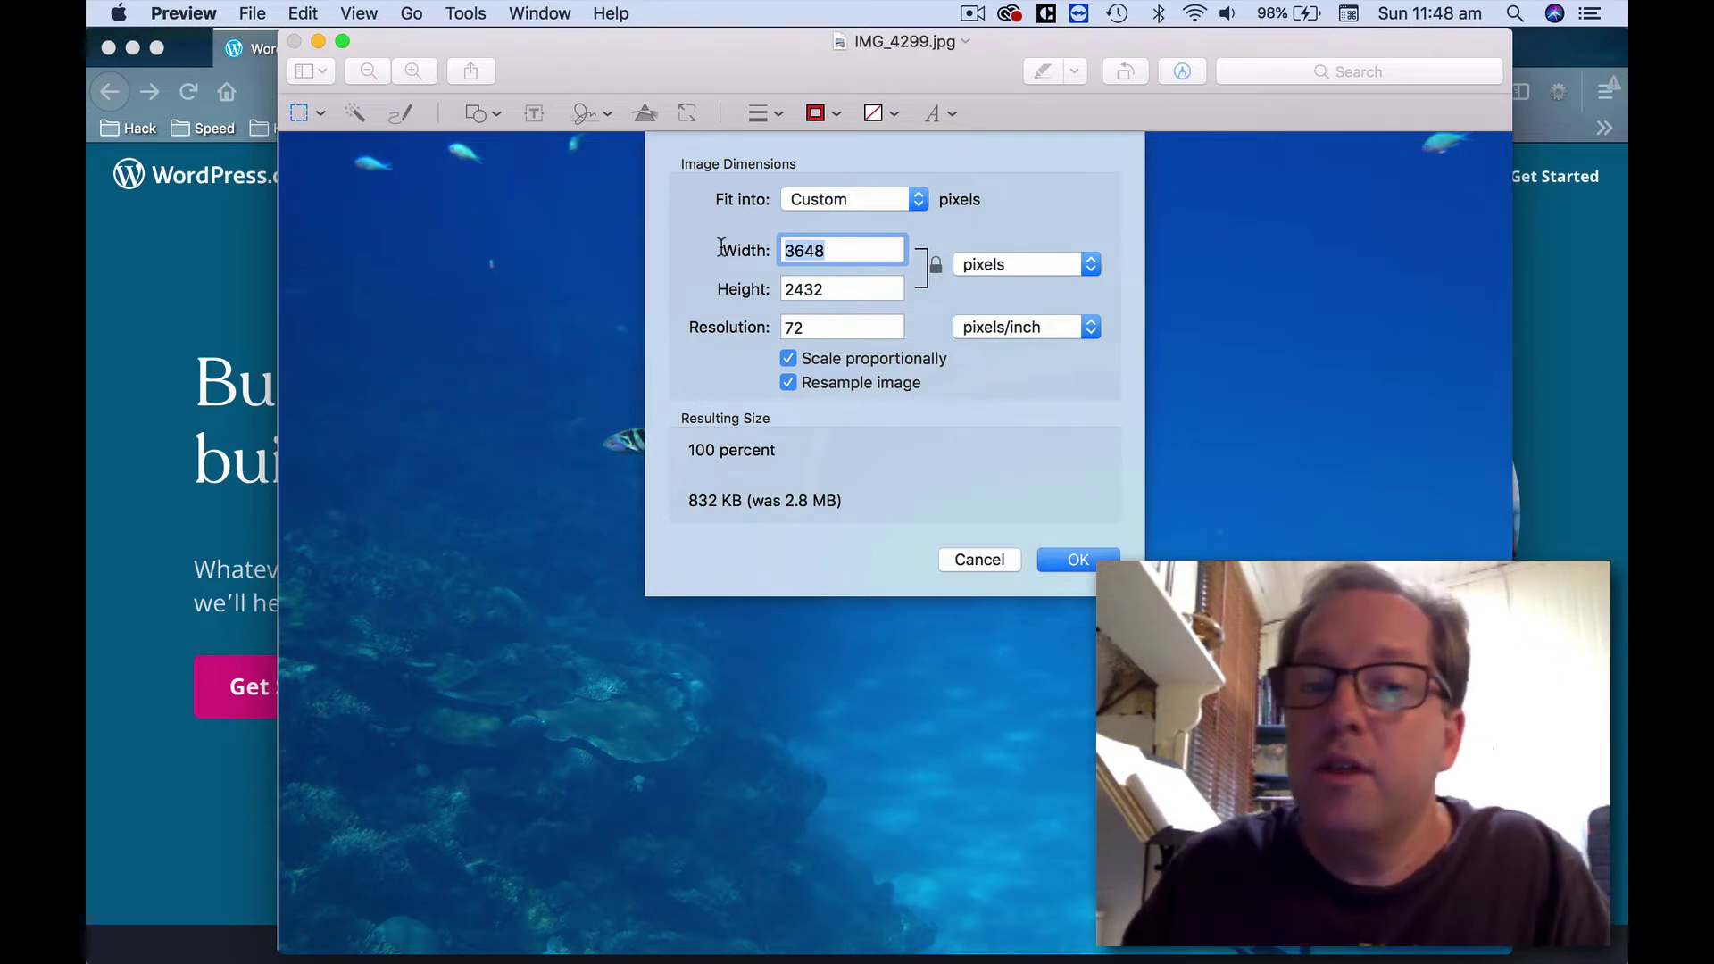
click(810, 248)
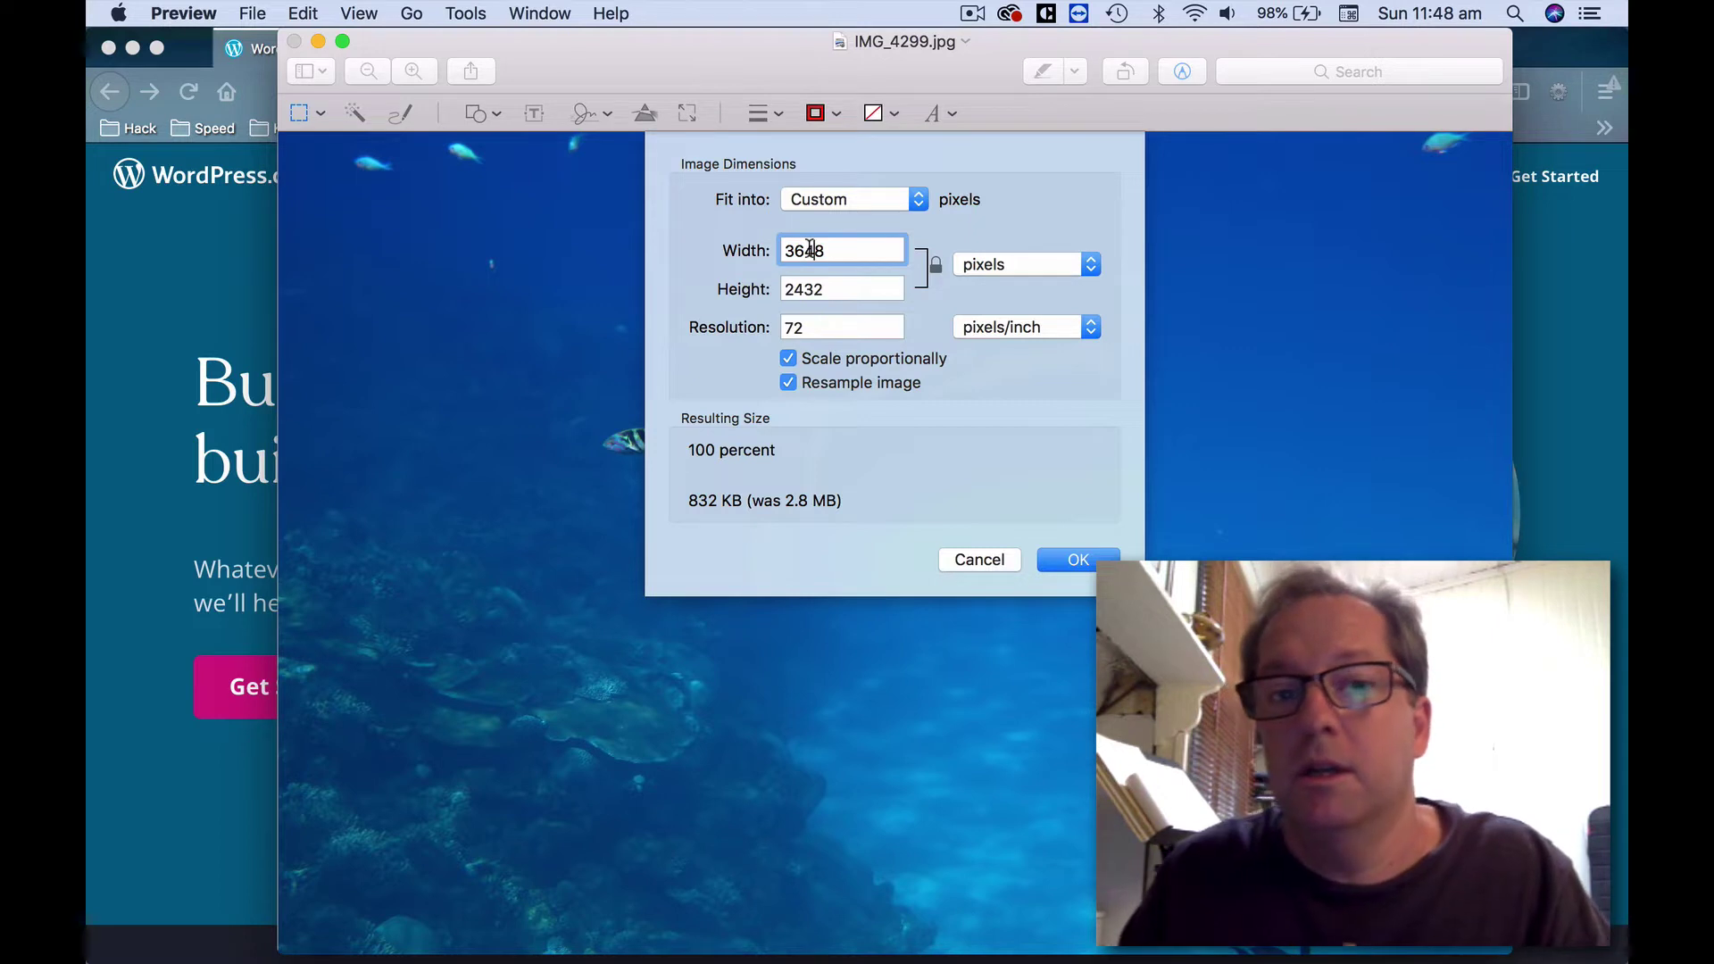
drag(849, 249, 744, 246)
text(1200)
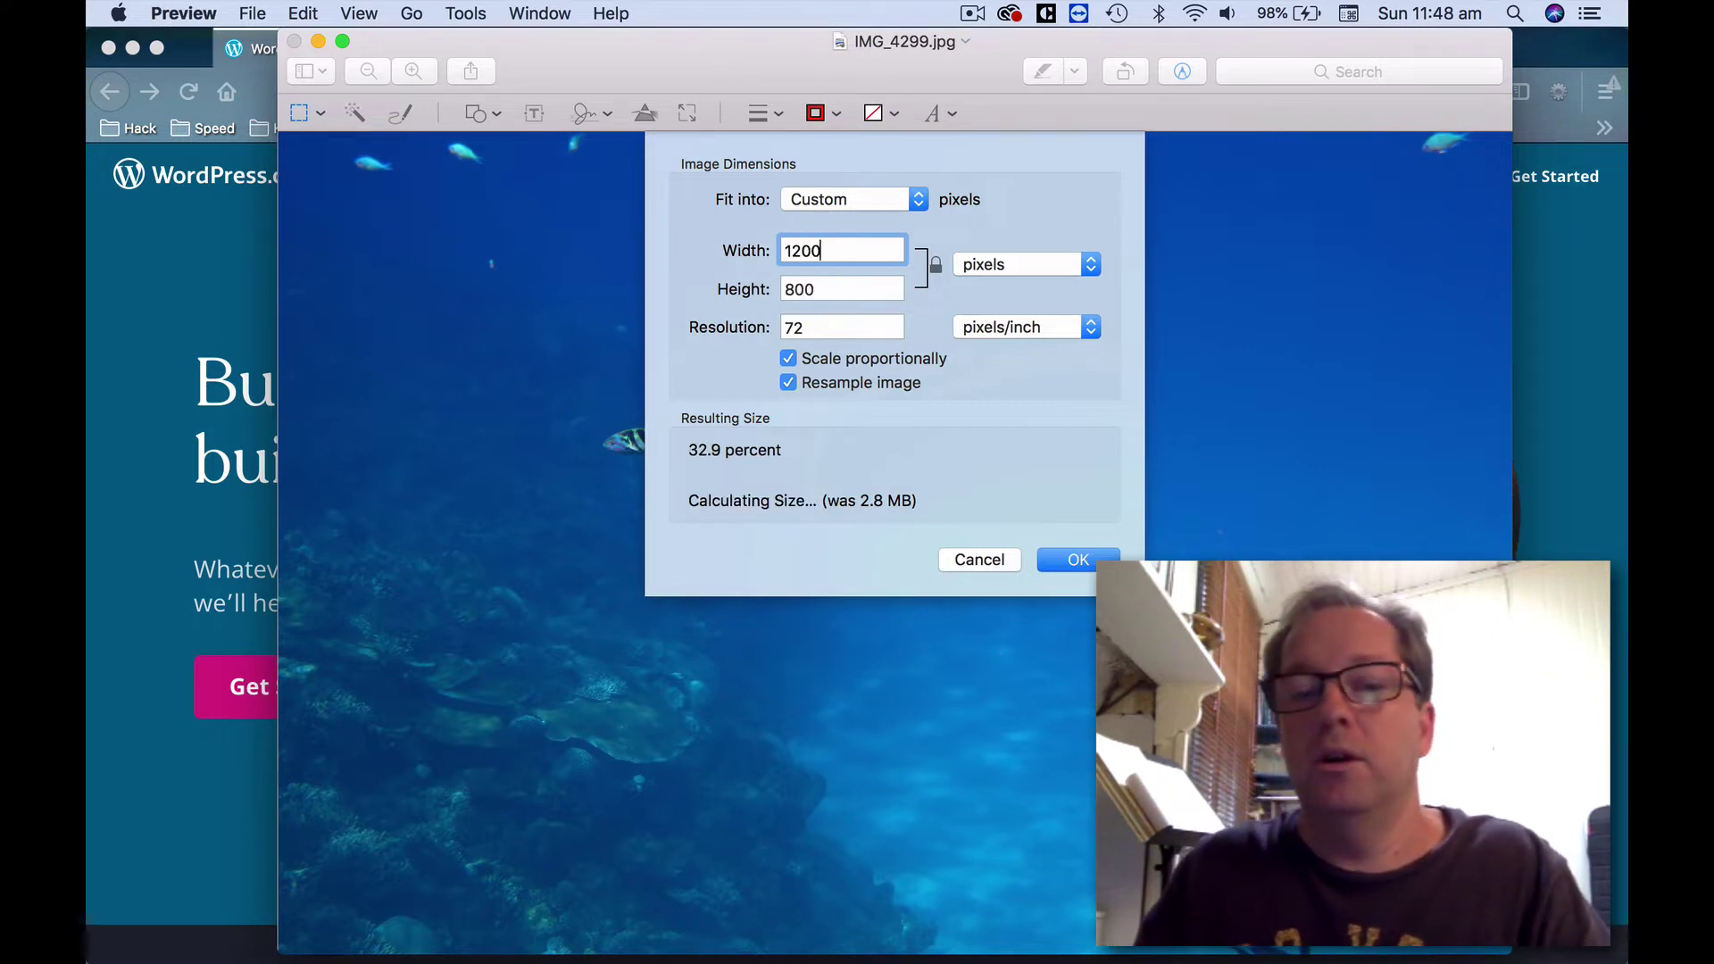
click(1068, 561)
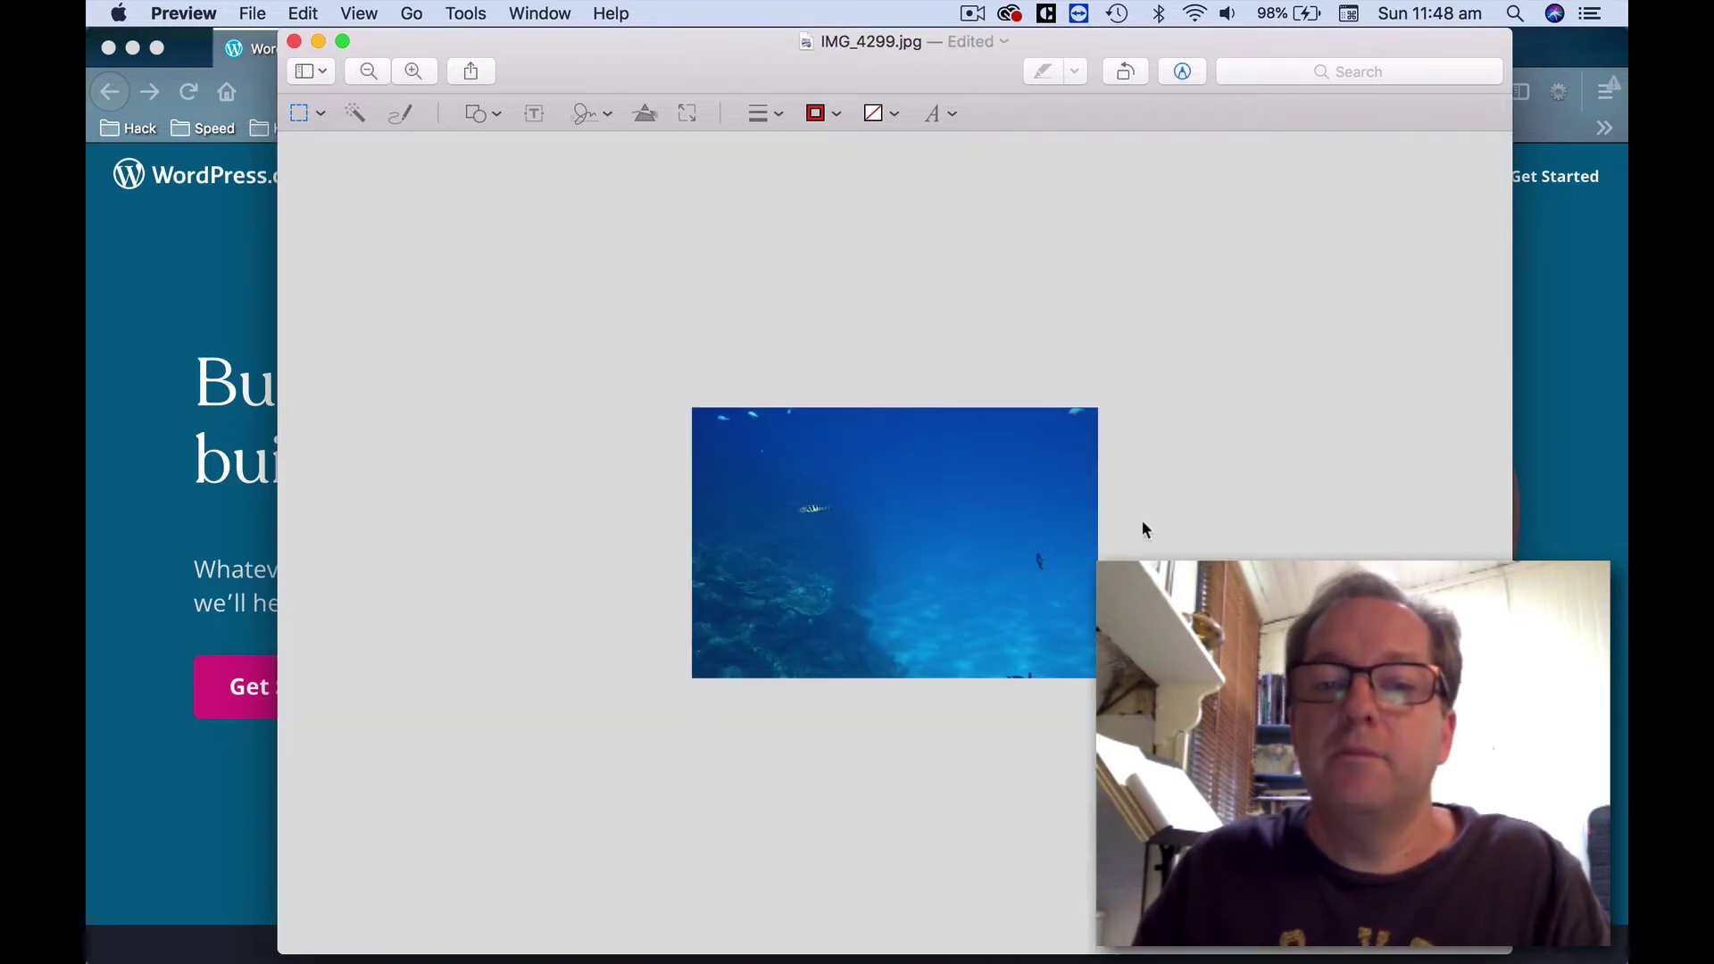
Zoom in twice, view at Actual Size, then zoom out to fit the resized photo.
click(413, 71)
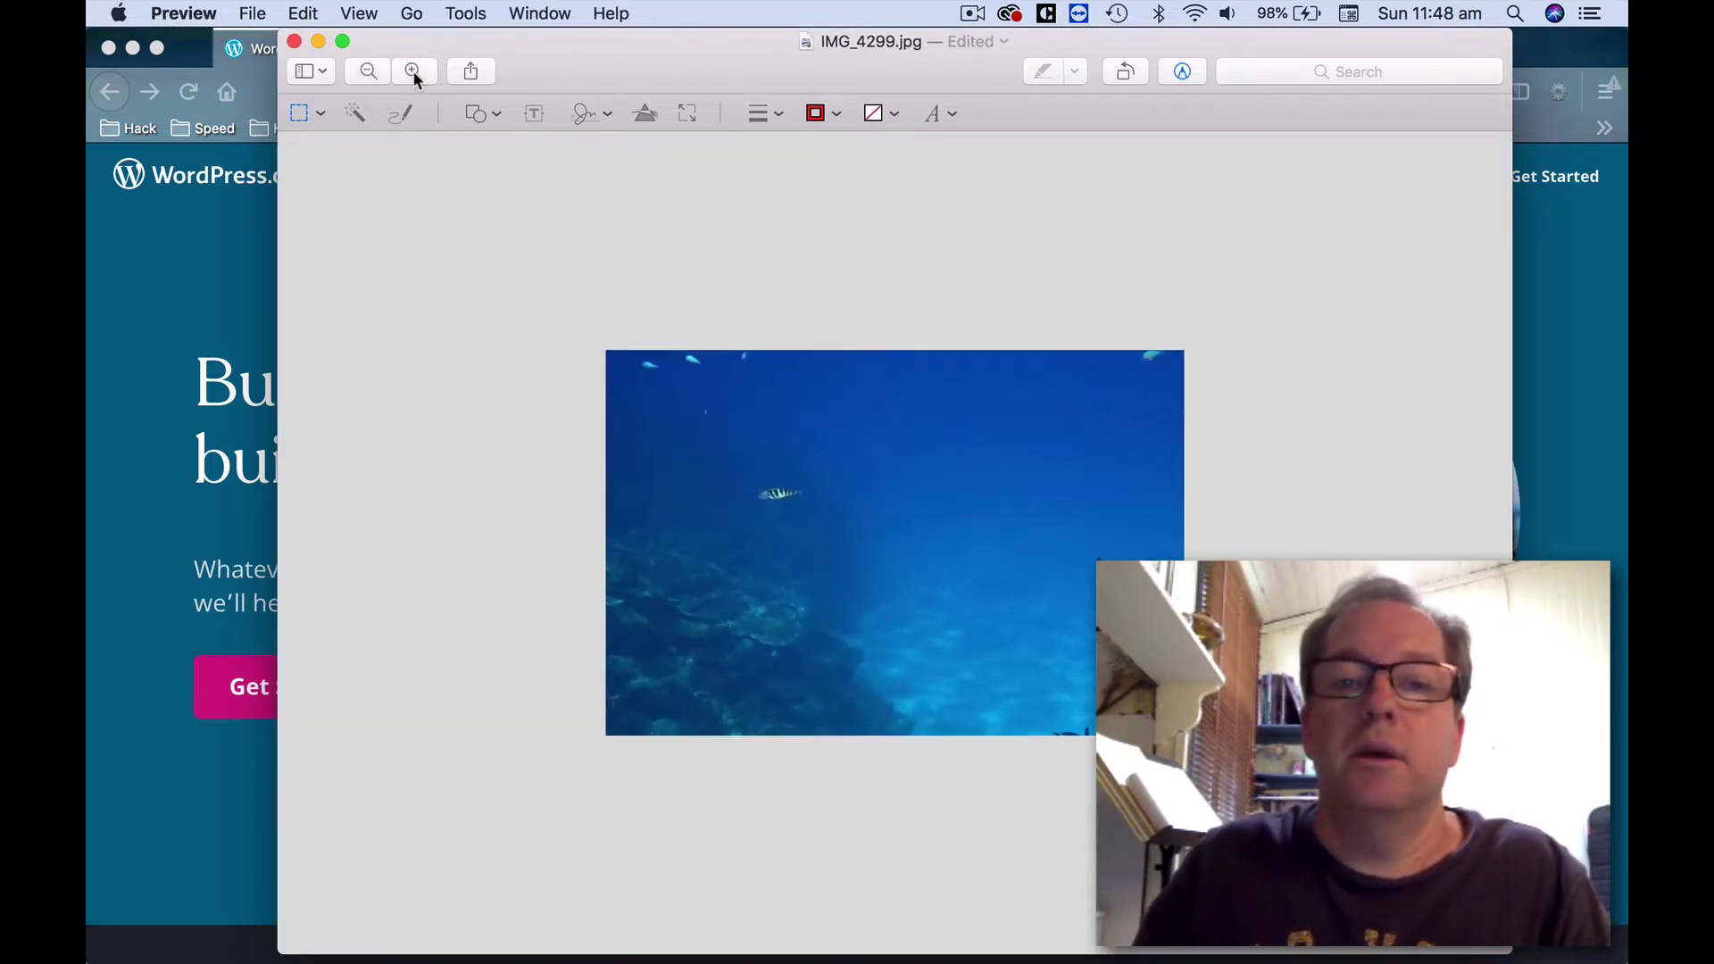
click(412, 72)
click(358, 14)
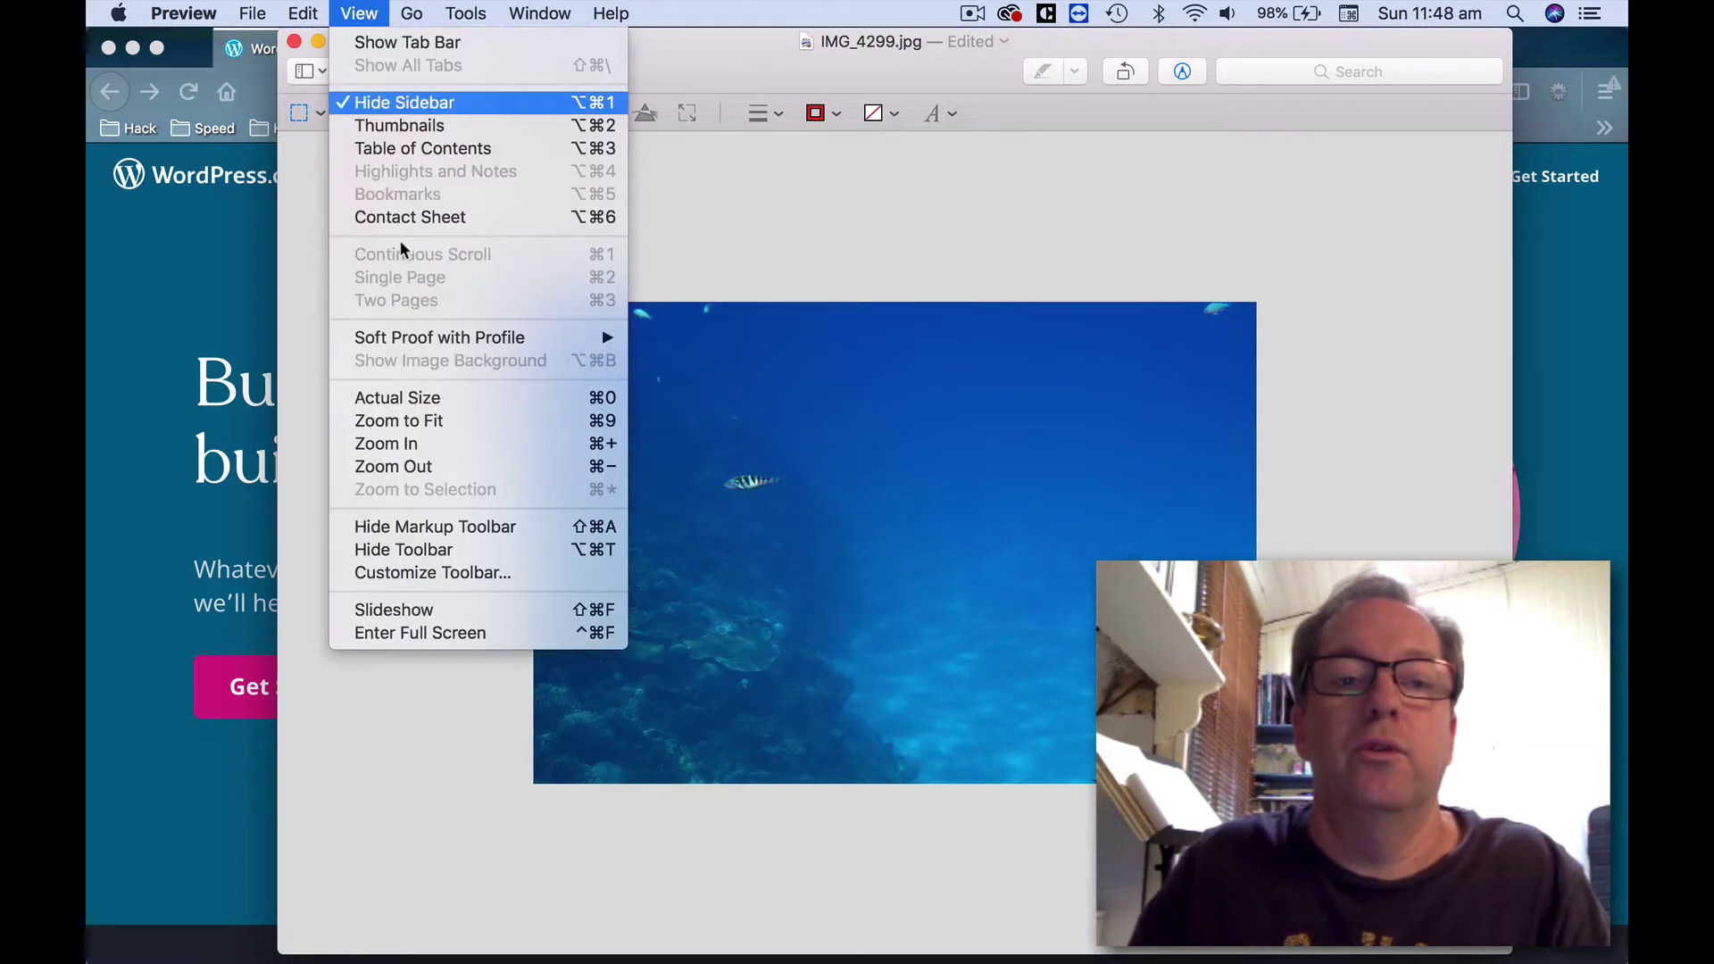
click(447, 399)
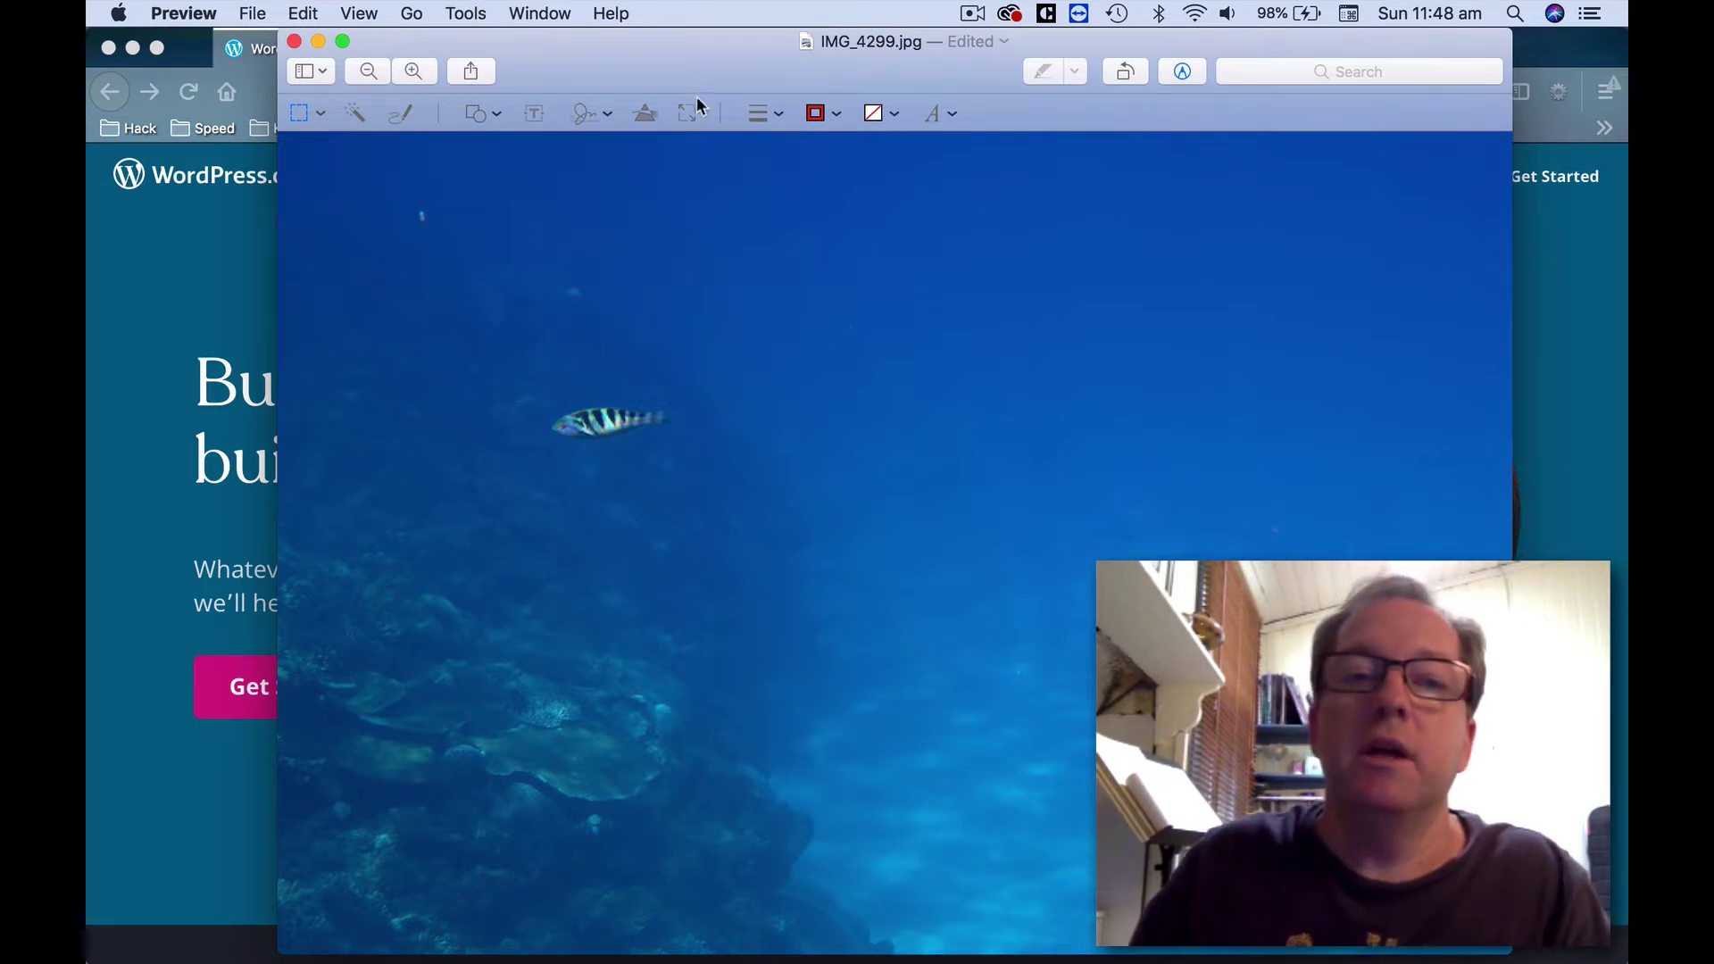
click(474, 12)
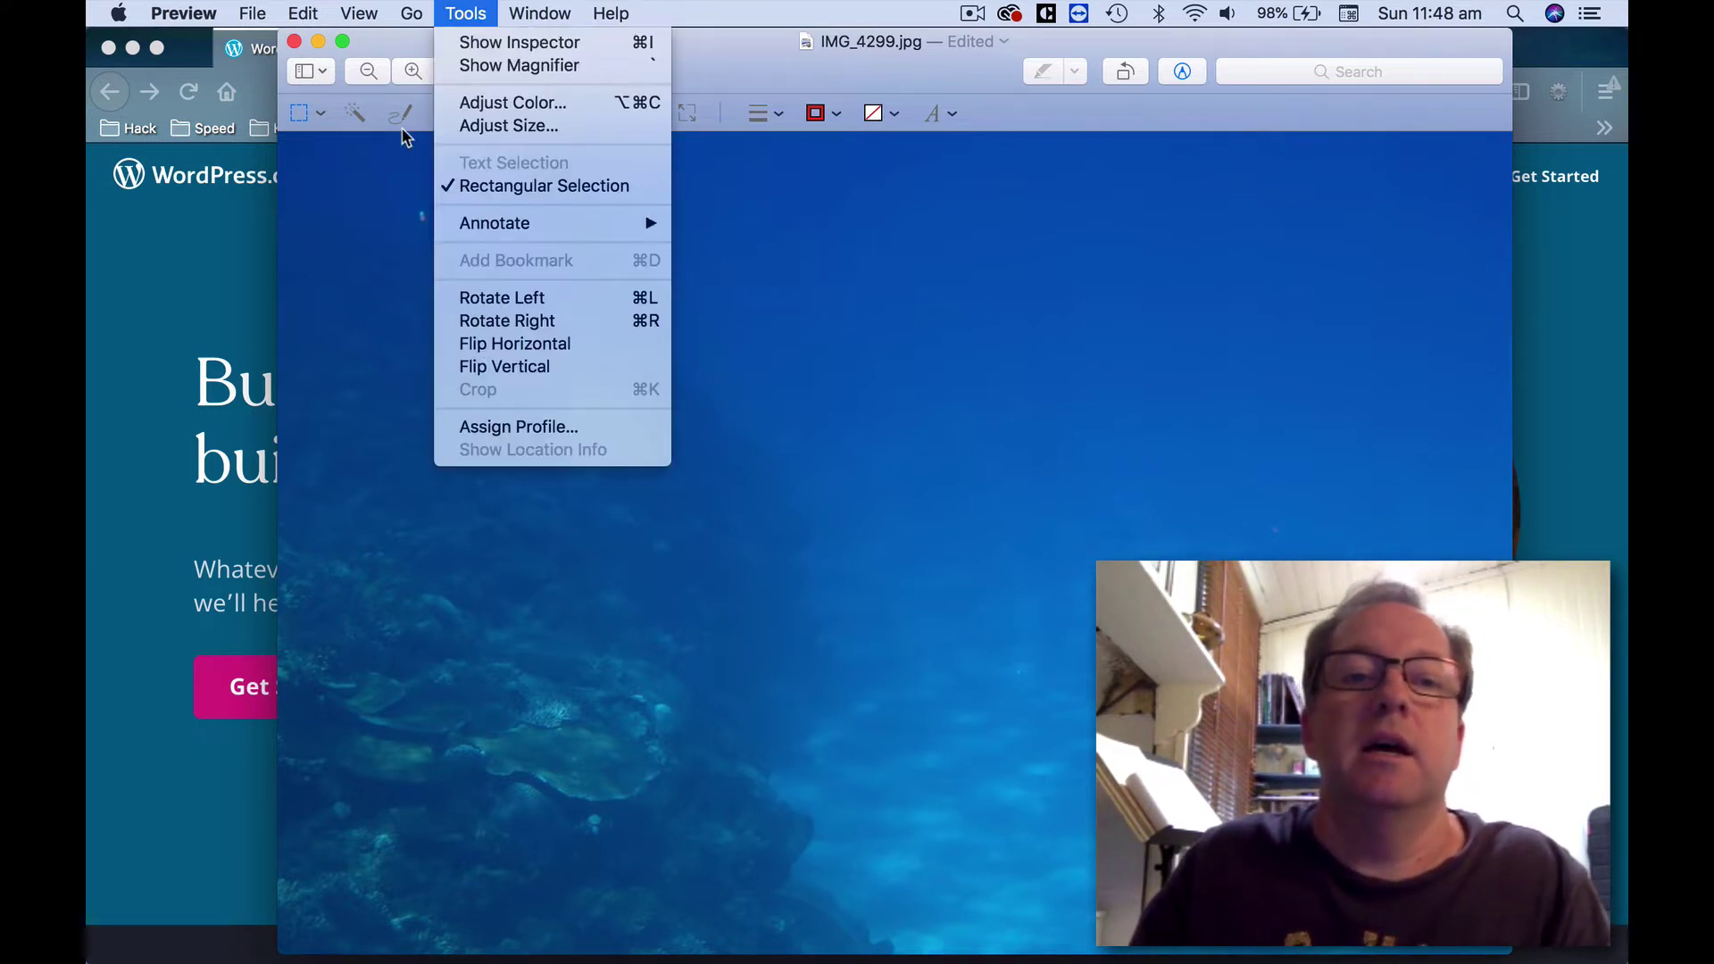
click(373, 202)
click(367, 73)
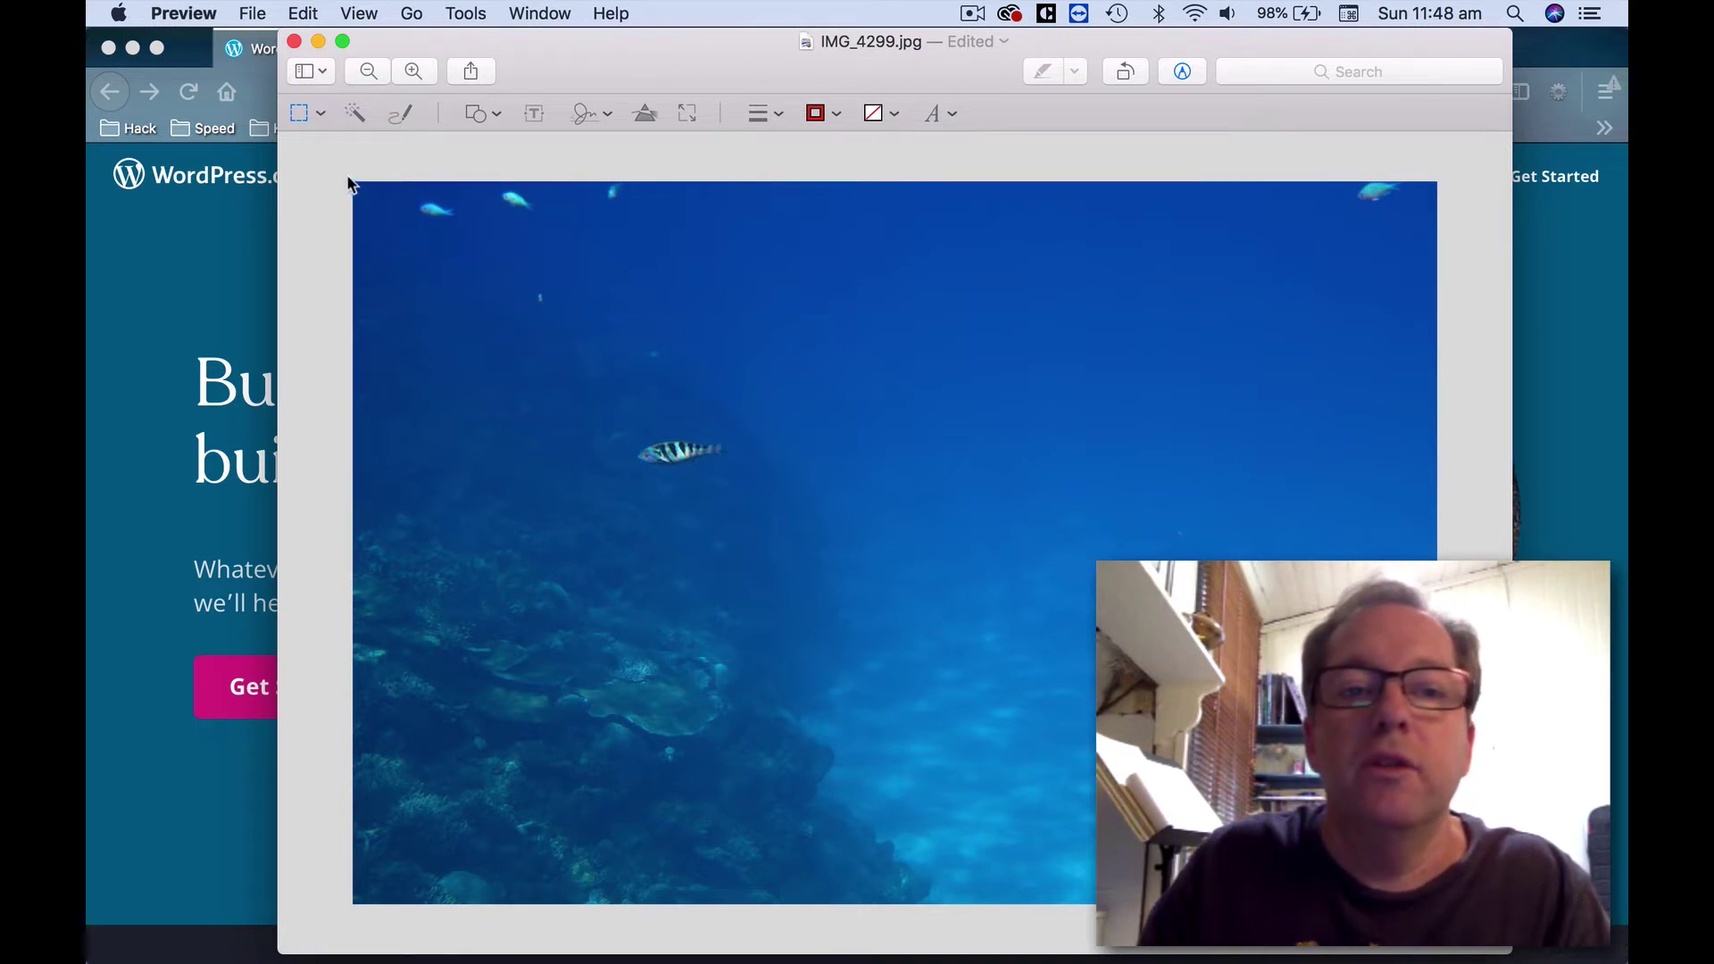
Crop the photo to a wide top banner strip, trimming the lower reef, and save.
drag(347, 177, 1446, 709)
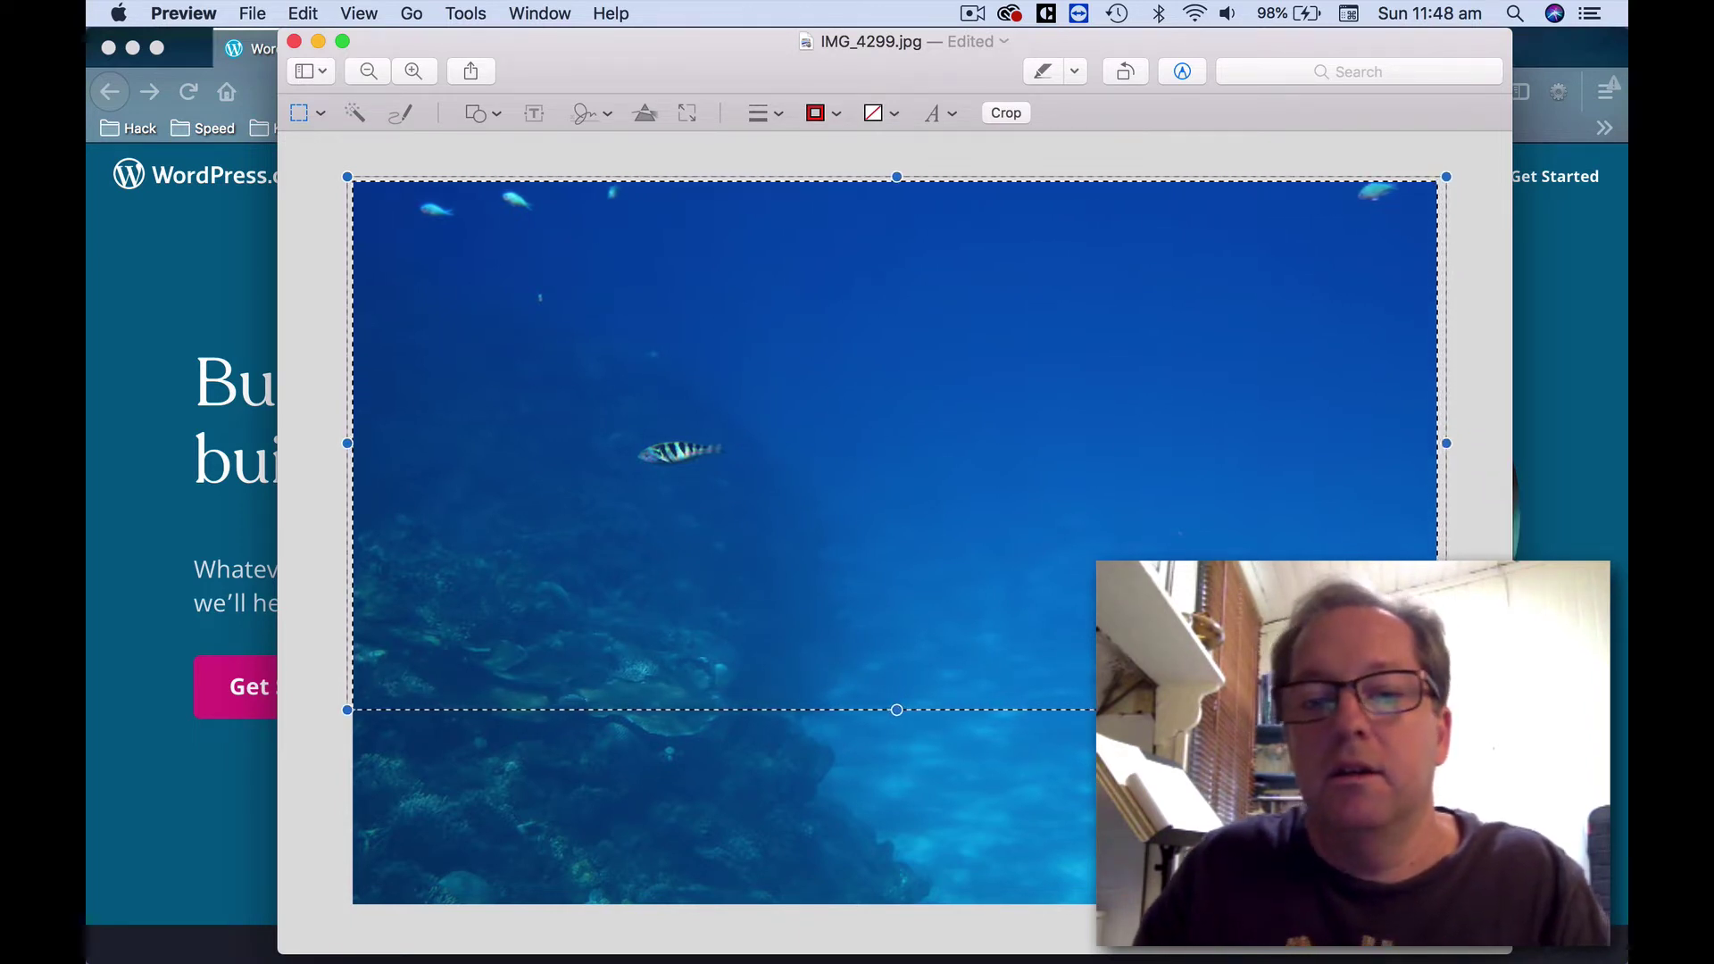
click(465, 13)
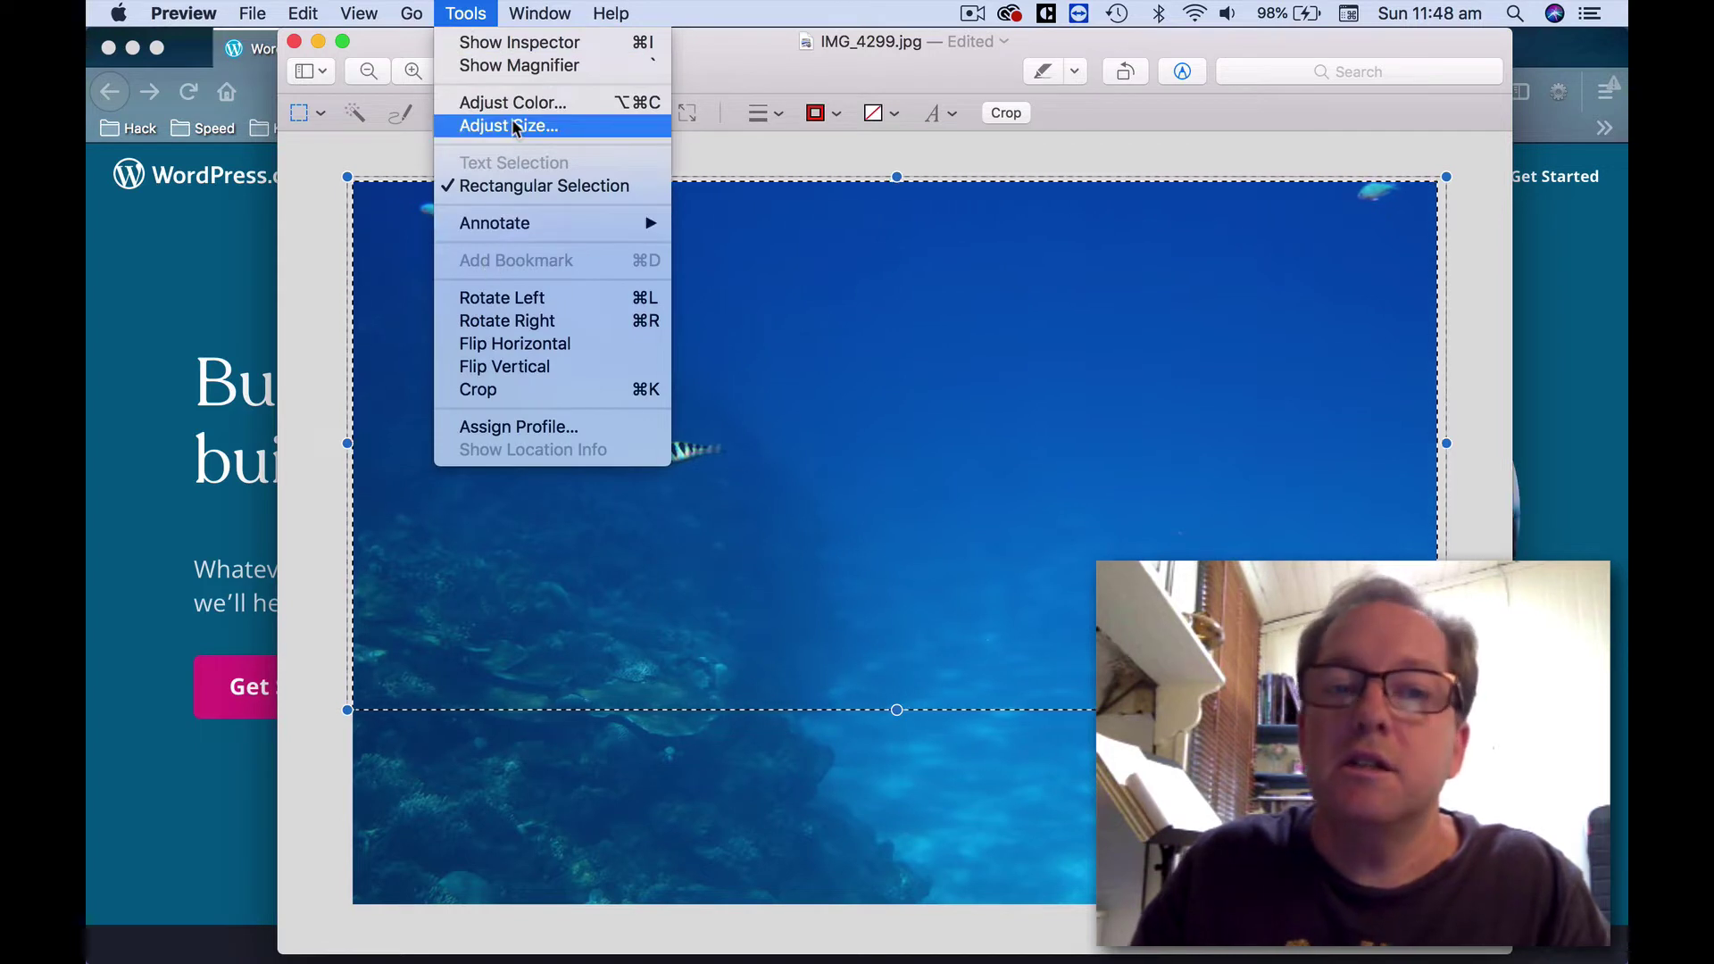
click(533, 389)
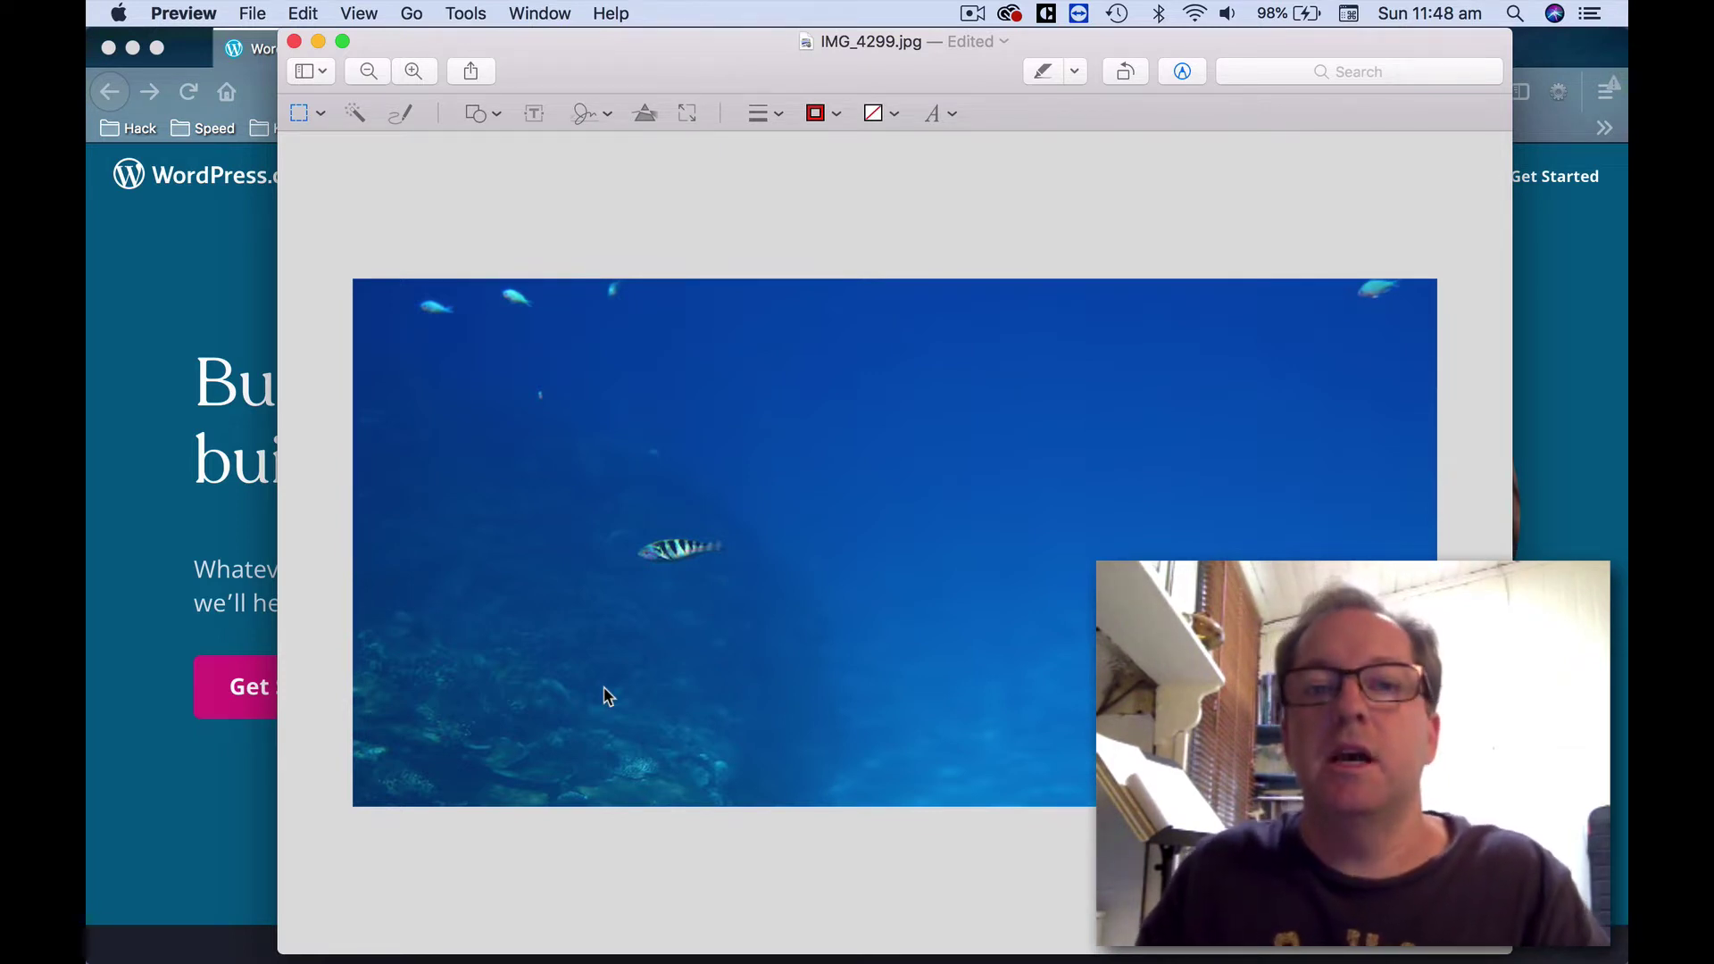
key(super+s)
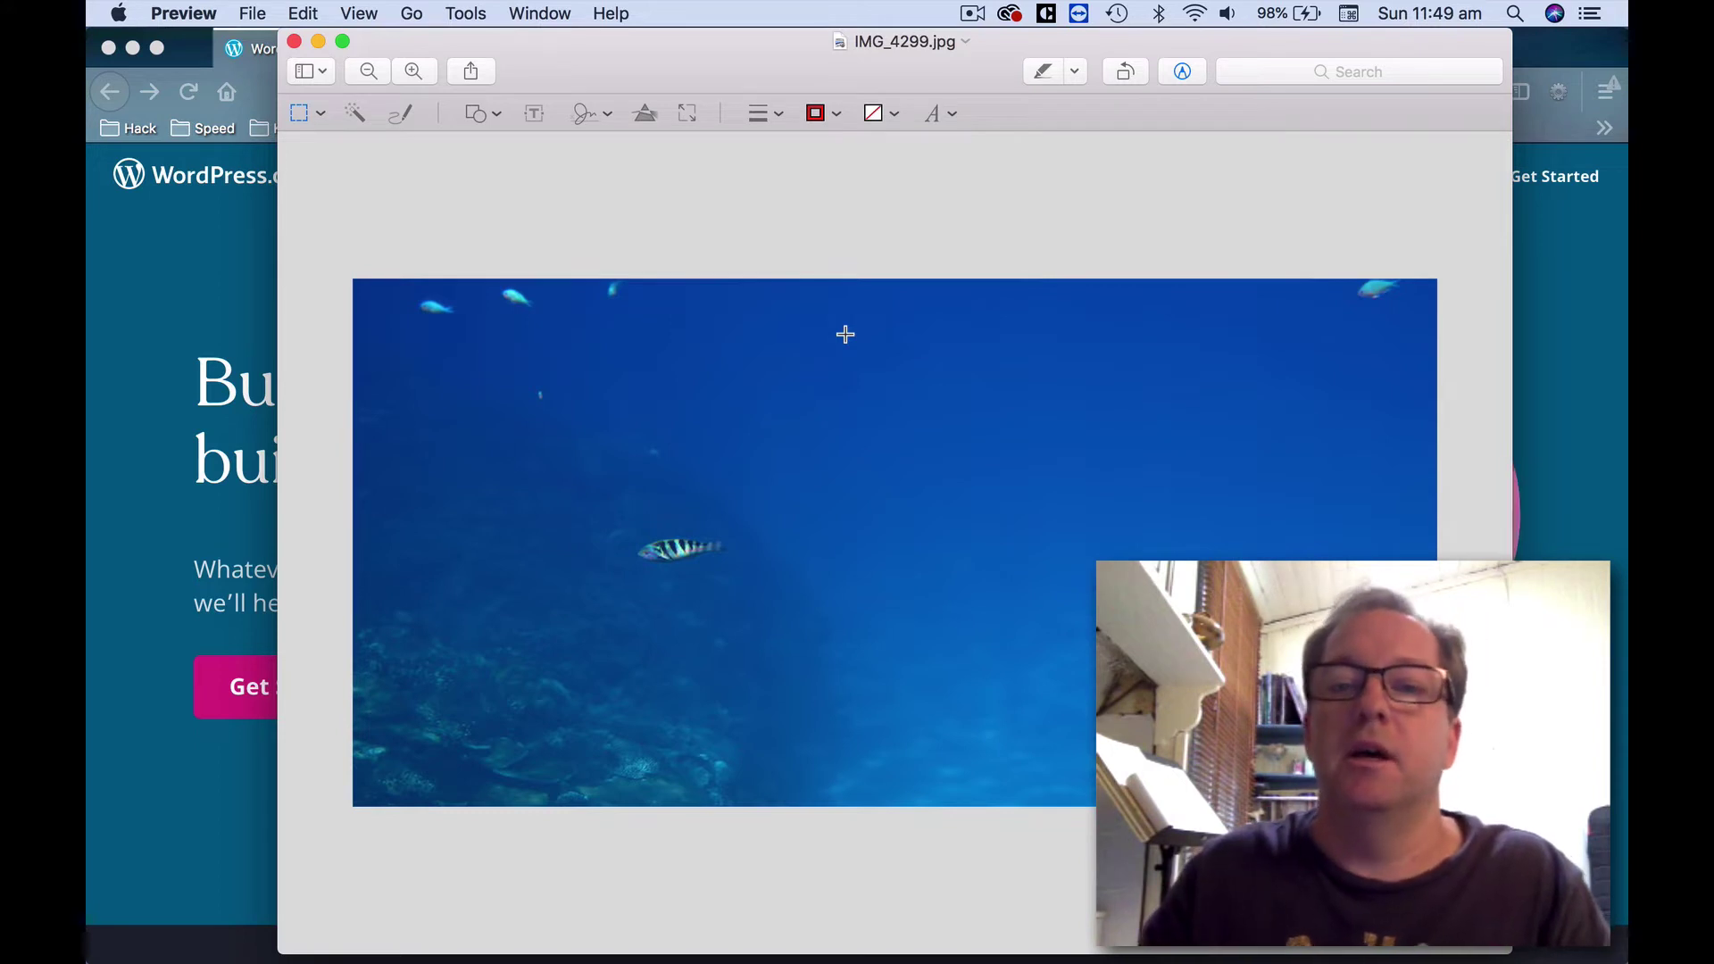
Confirm in Adjust Size that the cropped photo is 1200 × 585 pixels, then return to Finder.
click(494, 13)
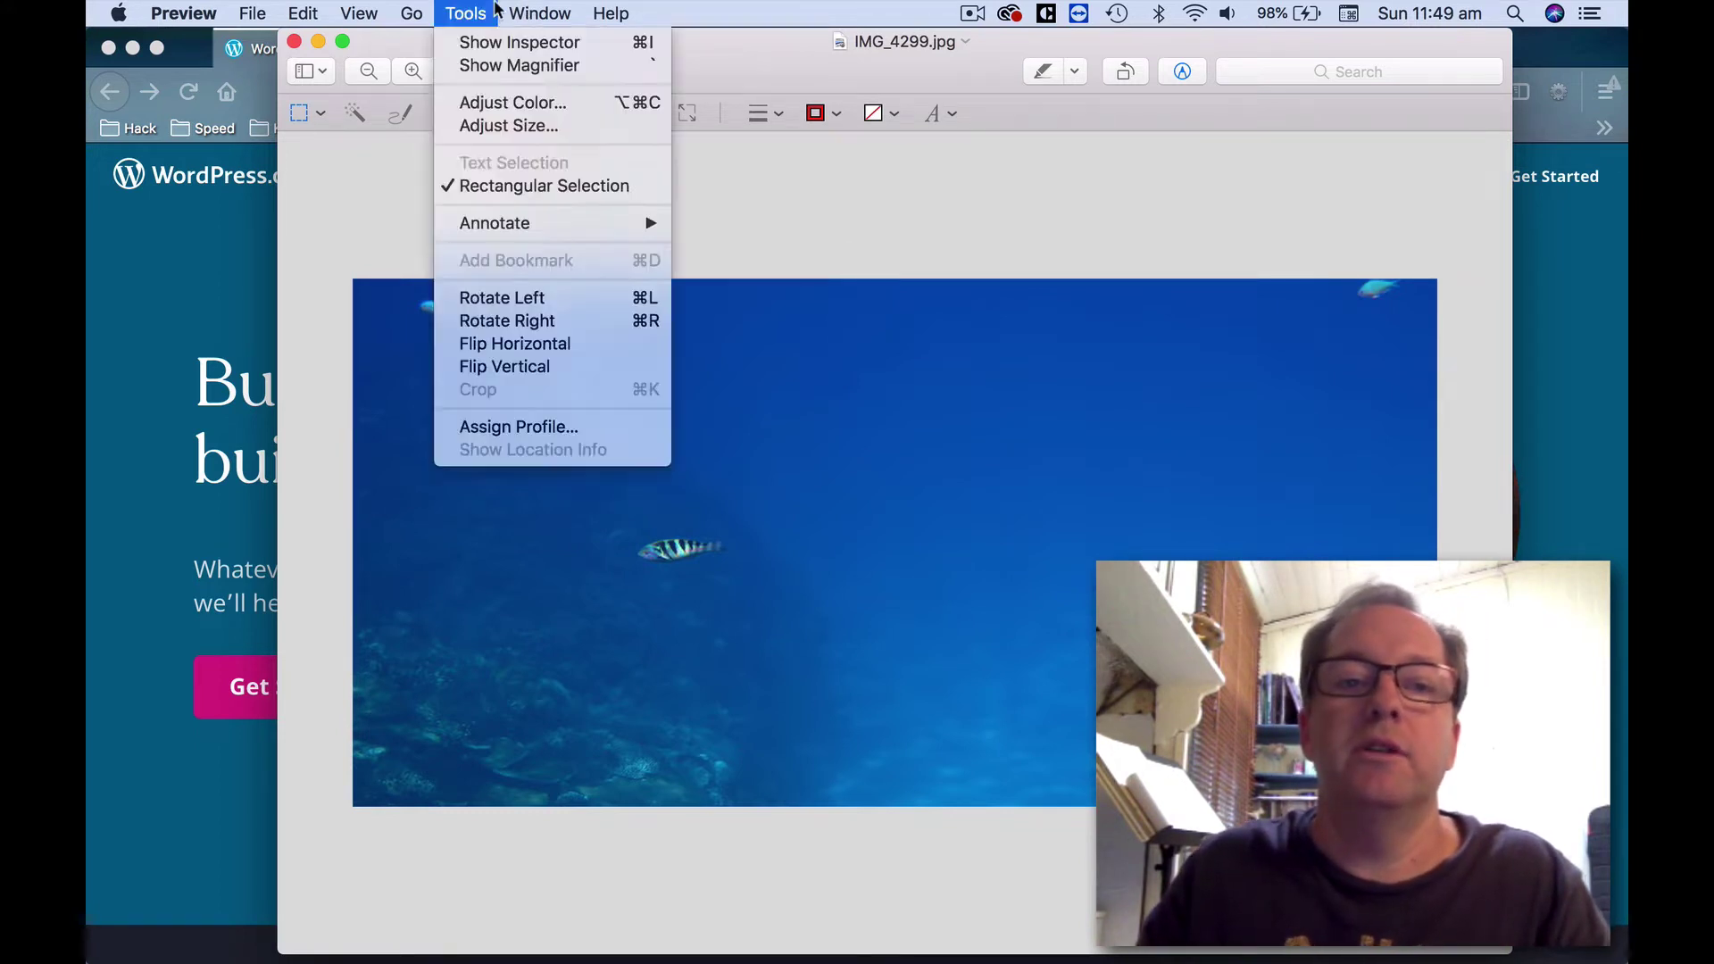
click(494, 125)
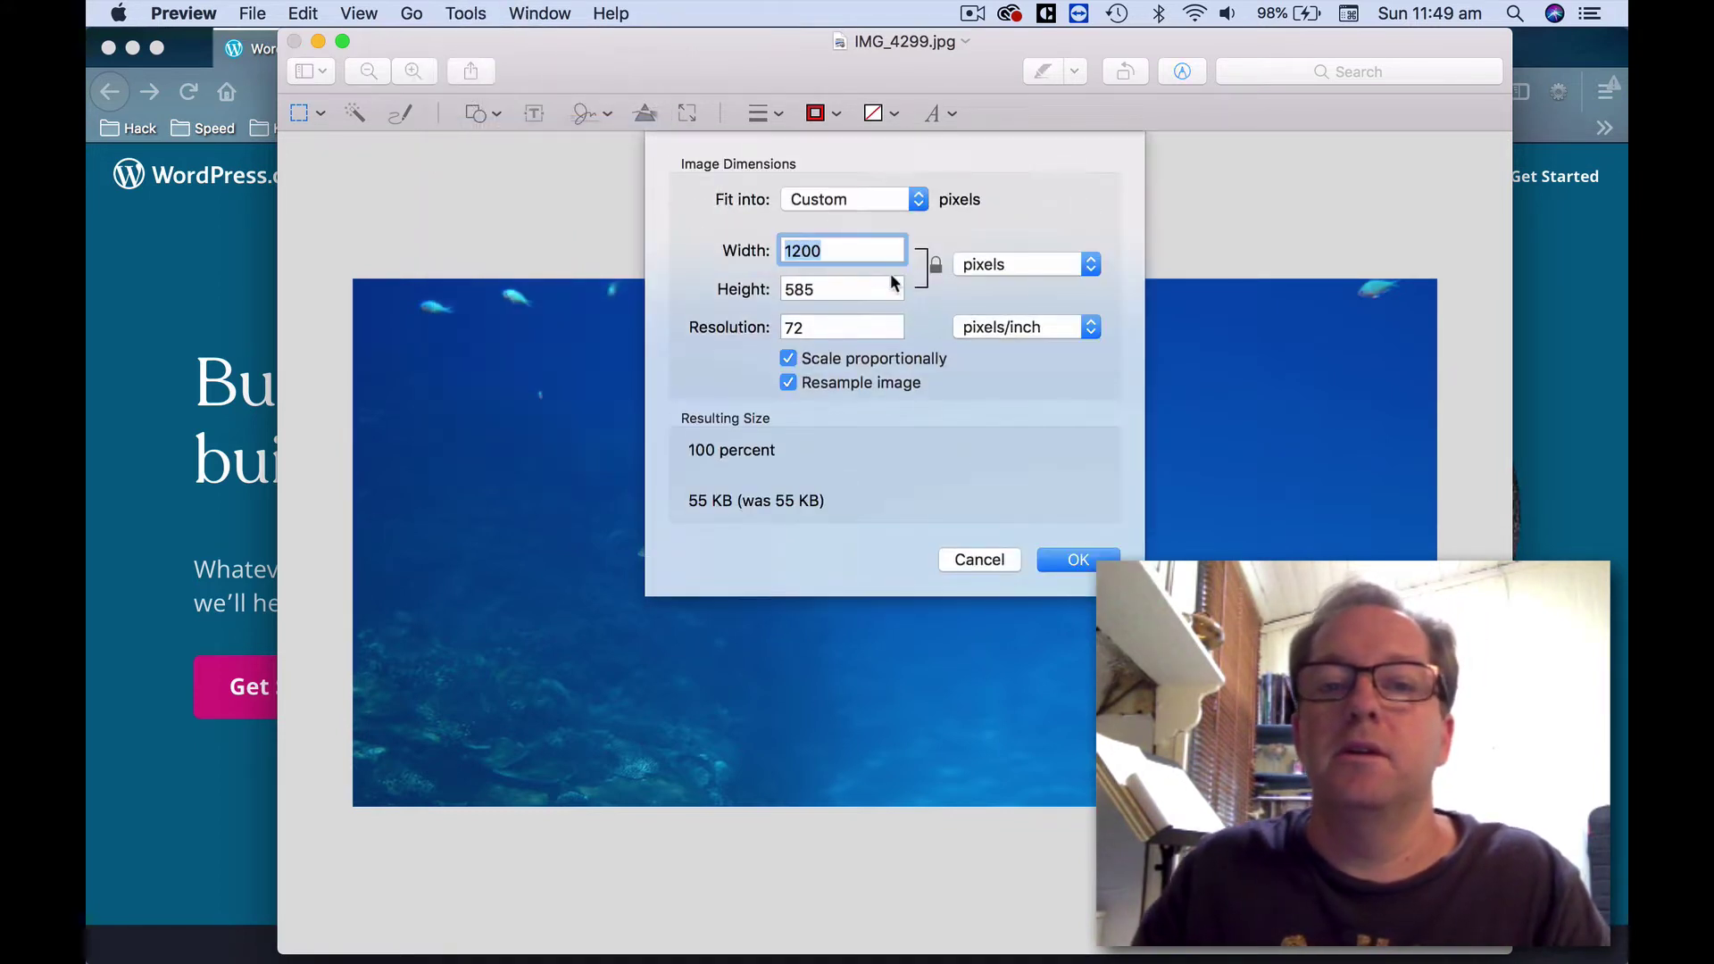
click(865, 250)
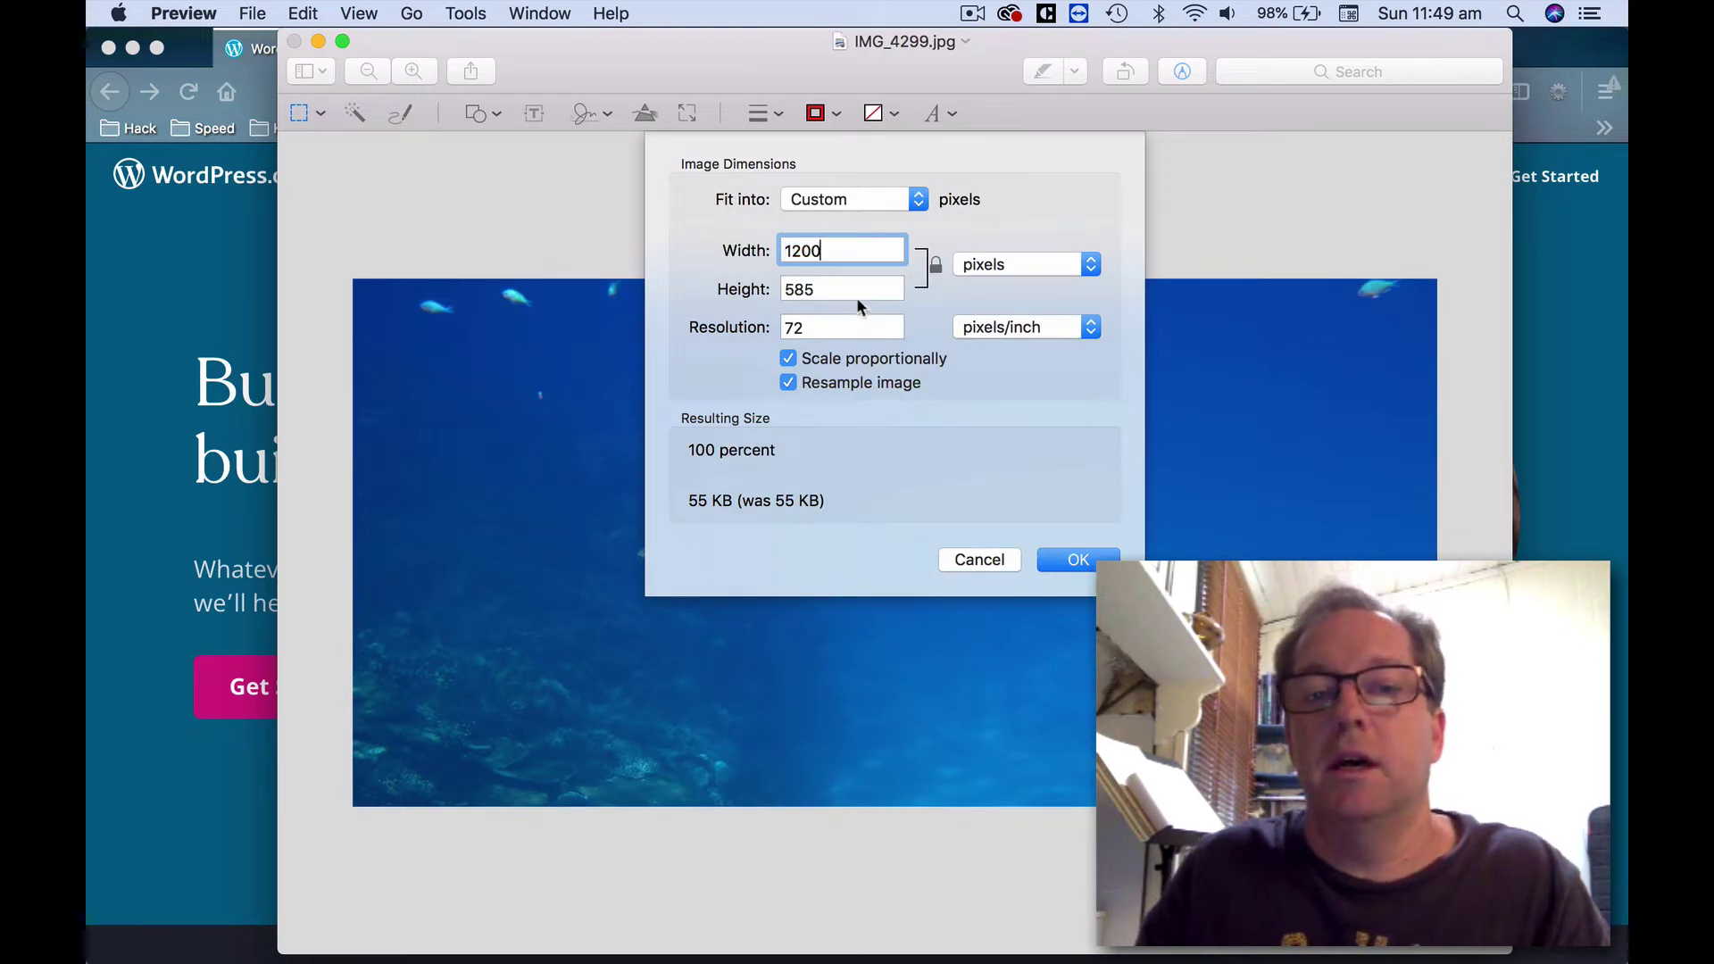
click(830, 289)
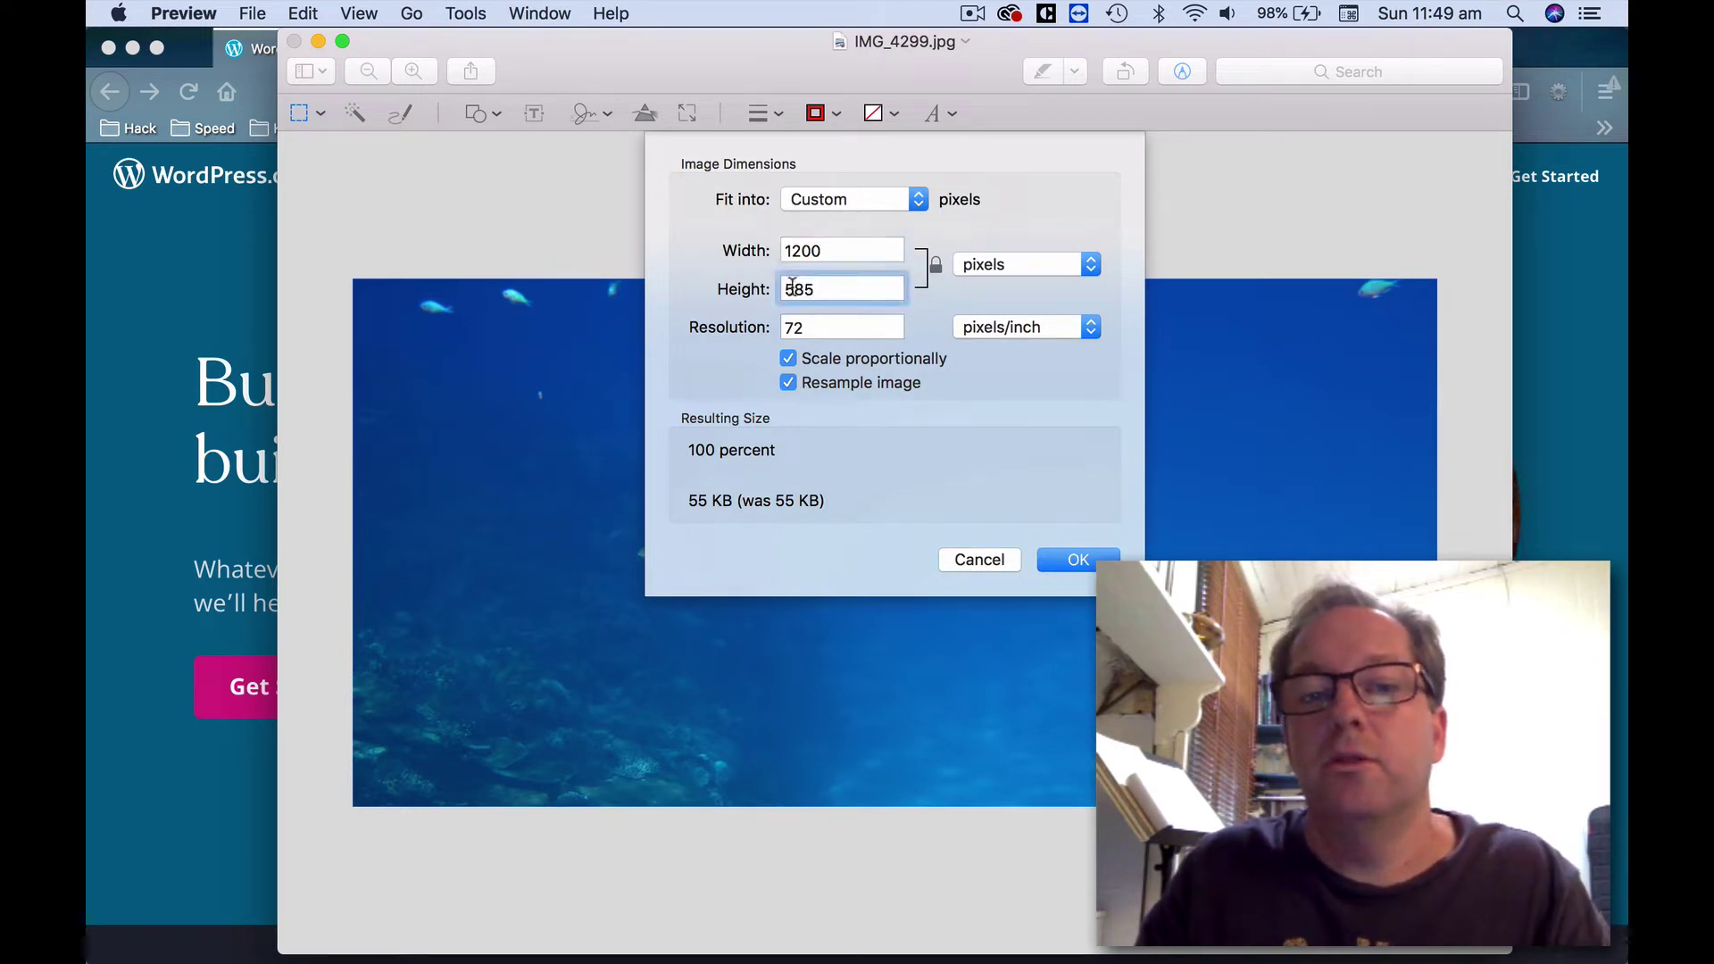
double_click(835, 289)
click(839, 291)
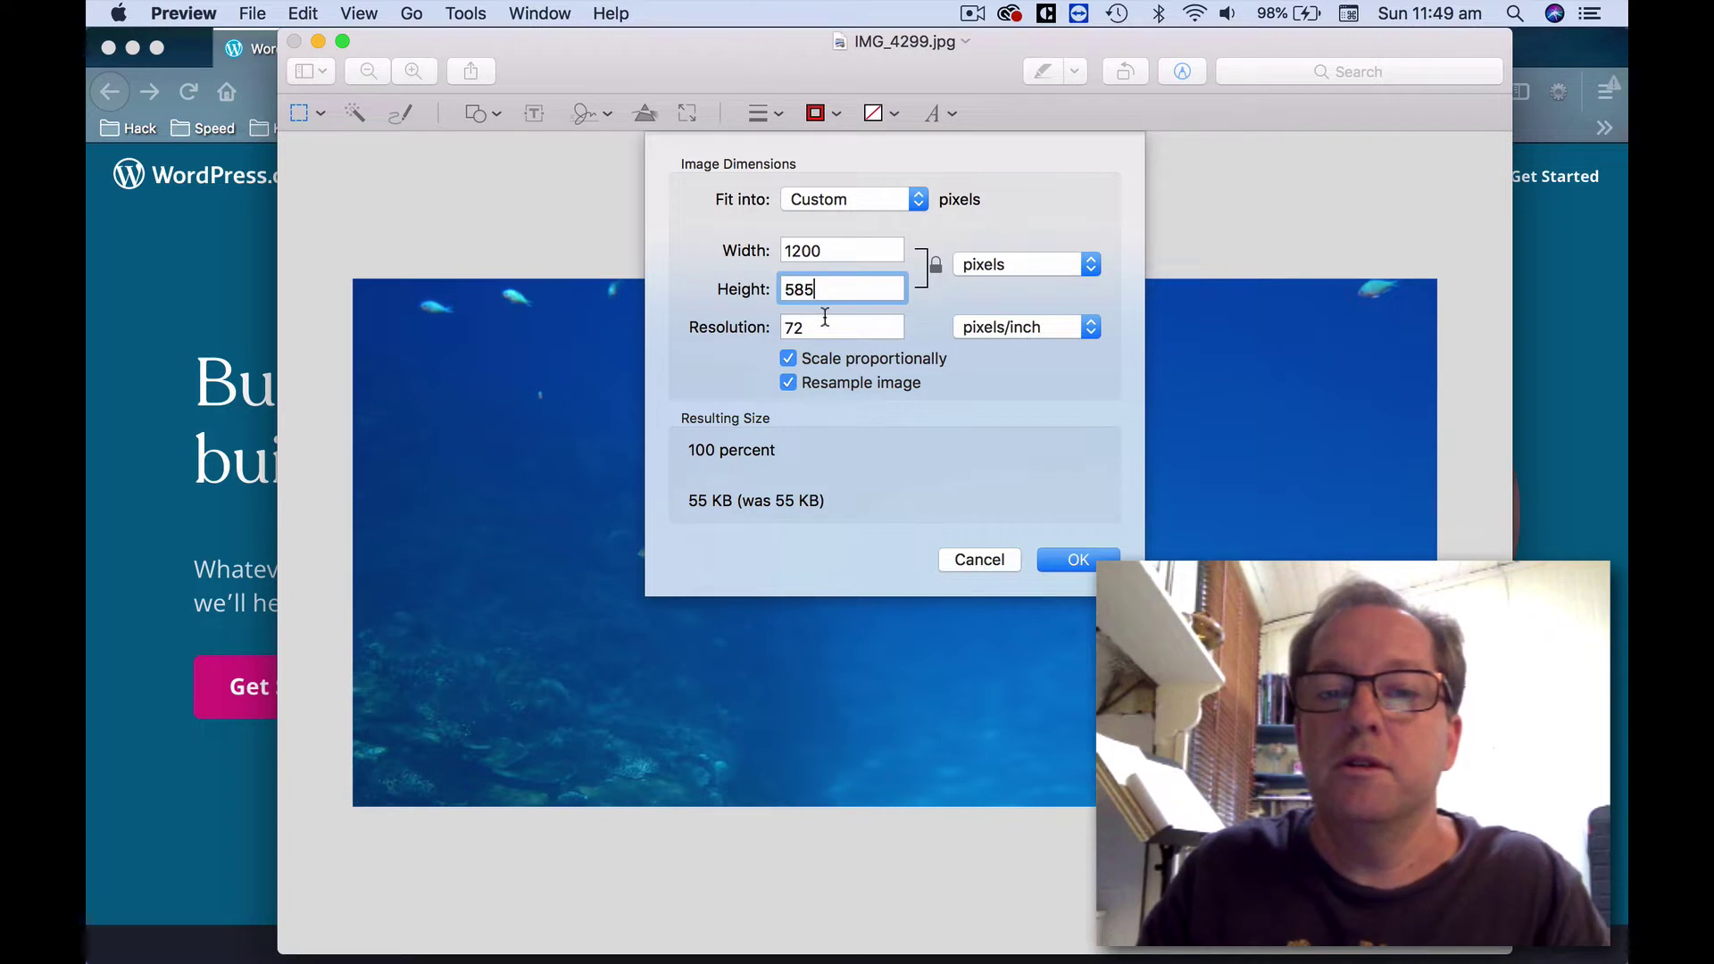
click(811, 327)
click(1070, 561)
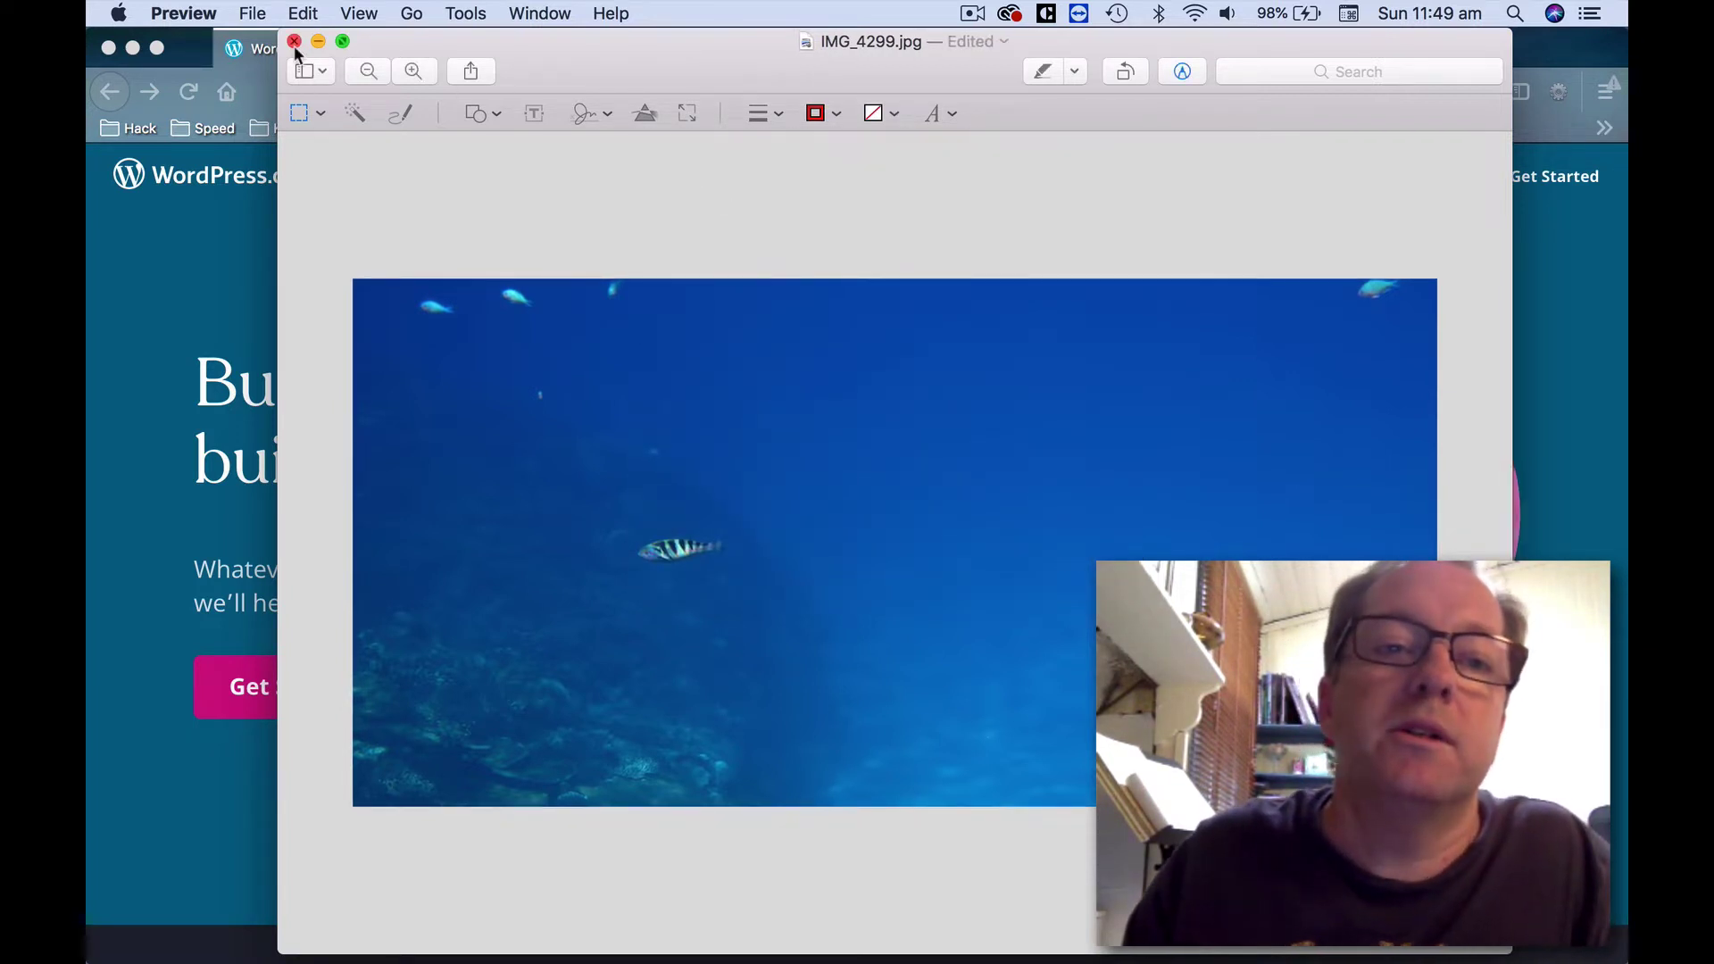
click(137, 942)
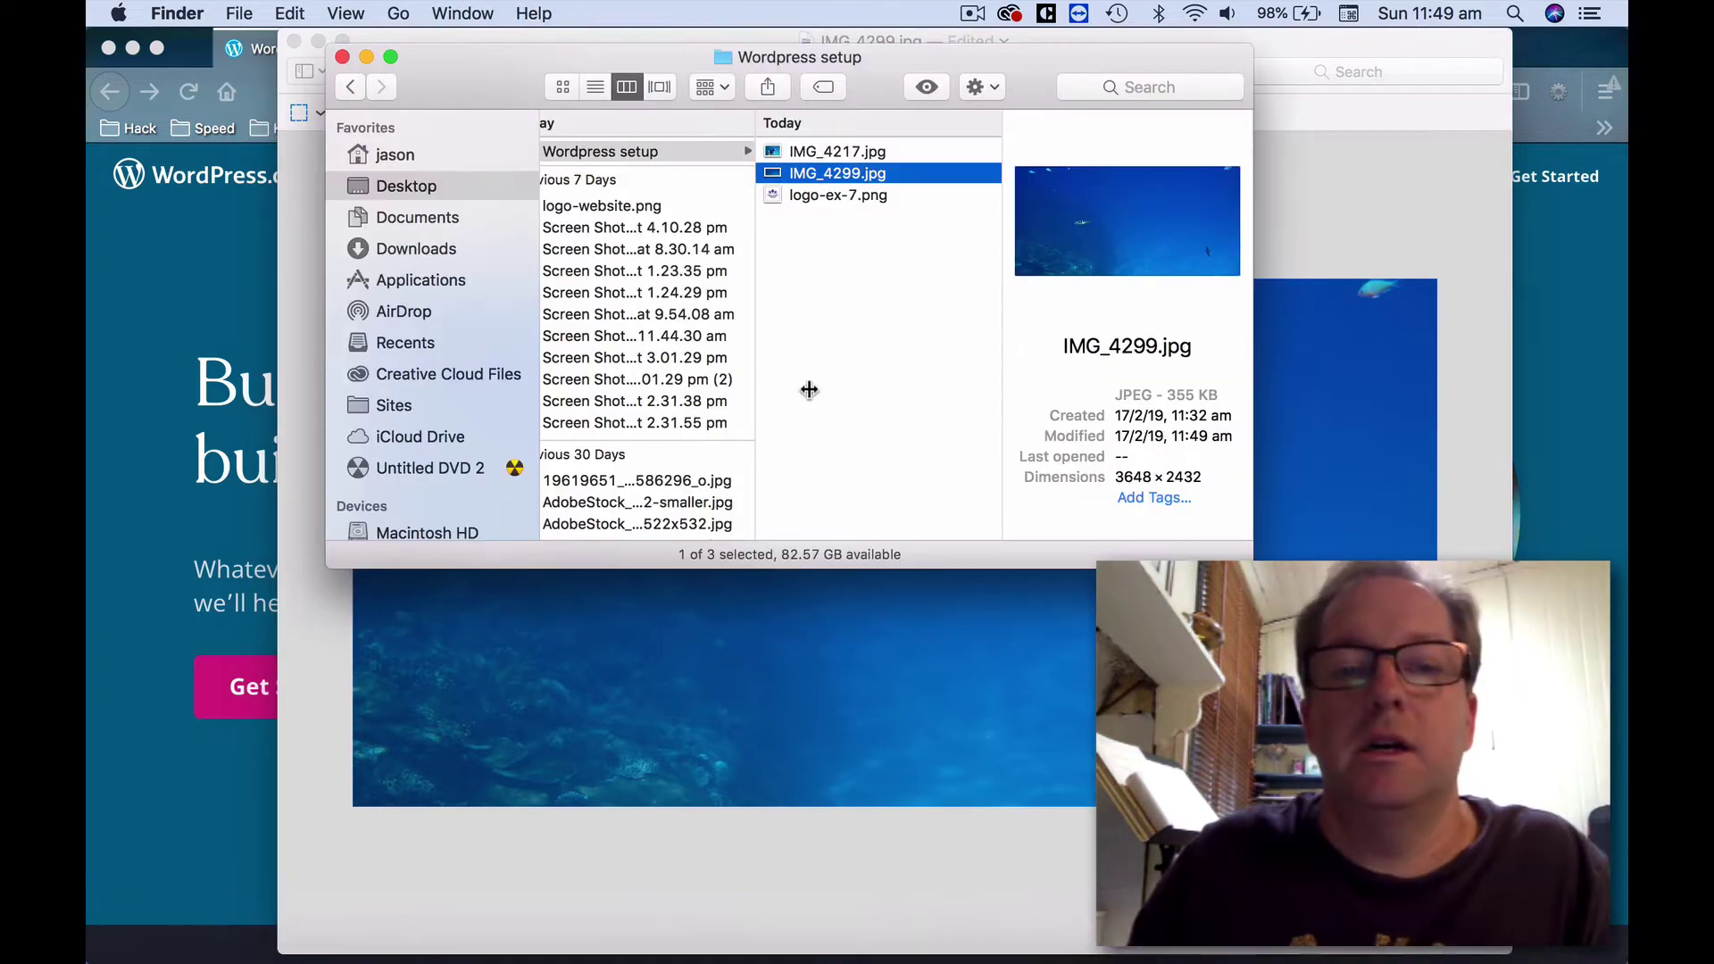
Open logo-ex-7.png from the Wordpress setup folder in Preview.
click(853, 153)
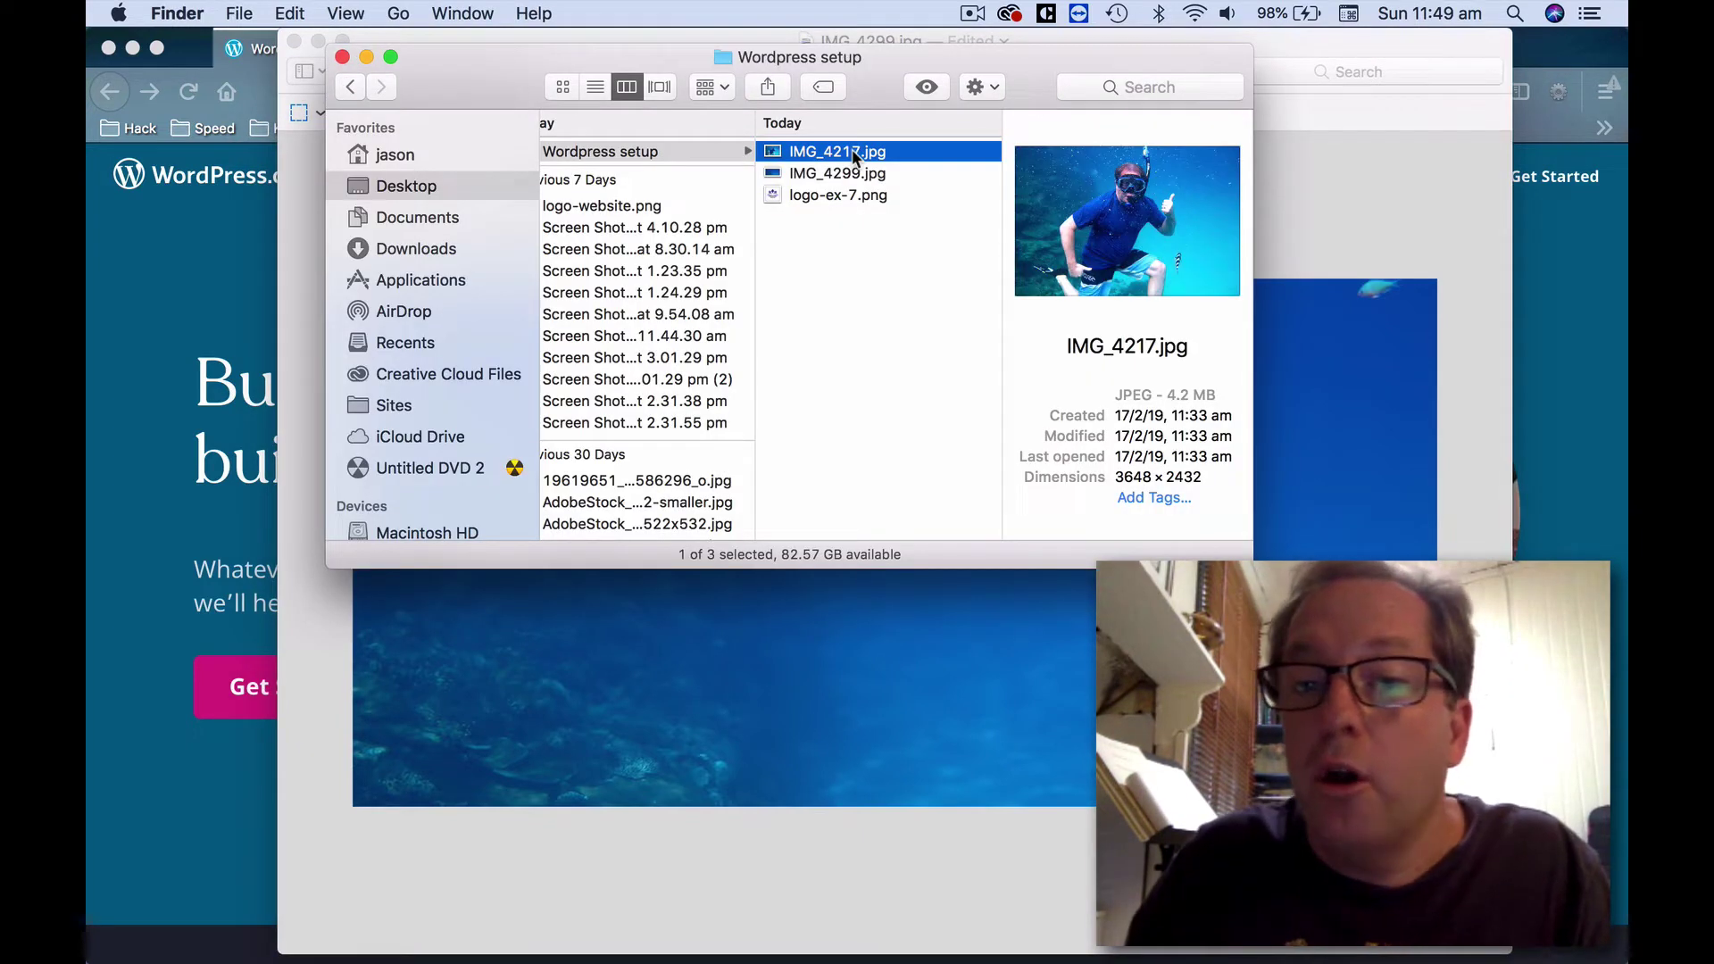
click(843, 196)
right_click(843, 196)
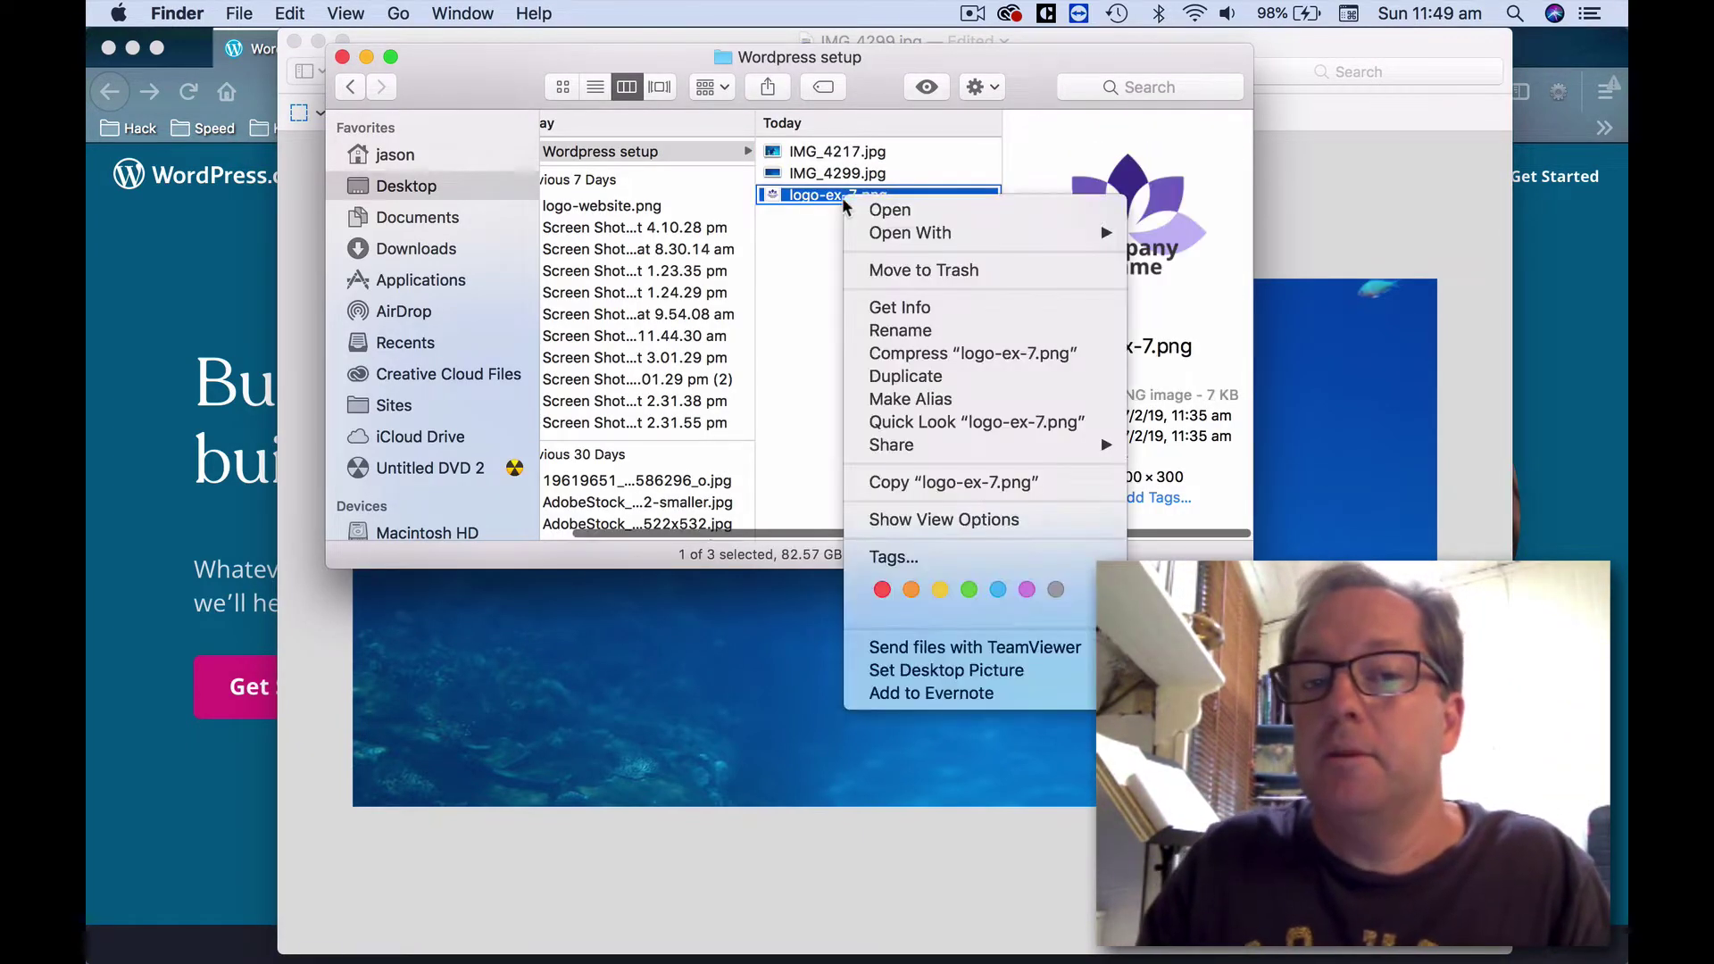
mouse_move(1031, 233)
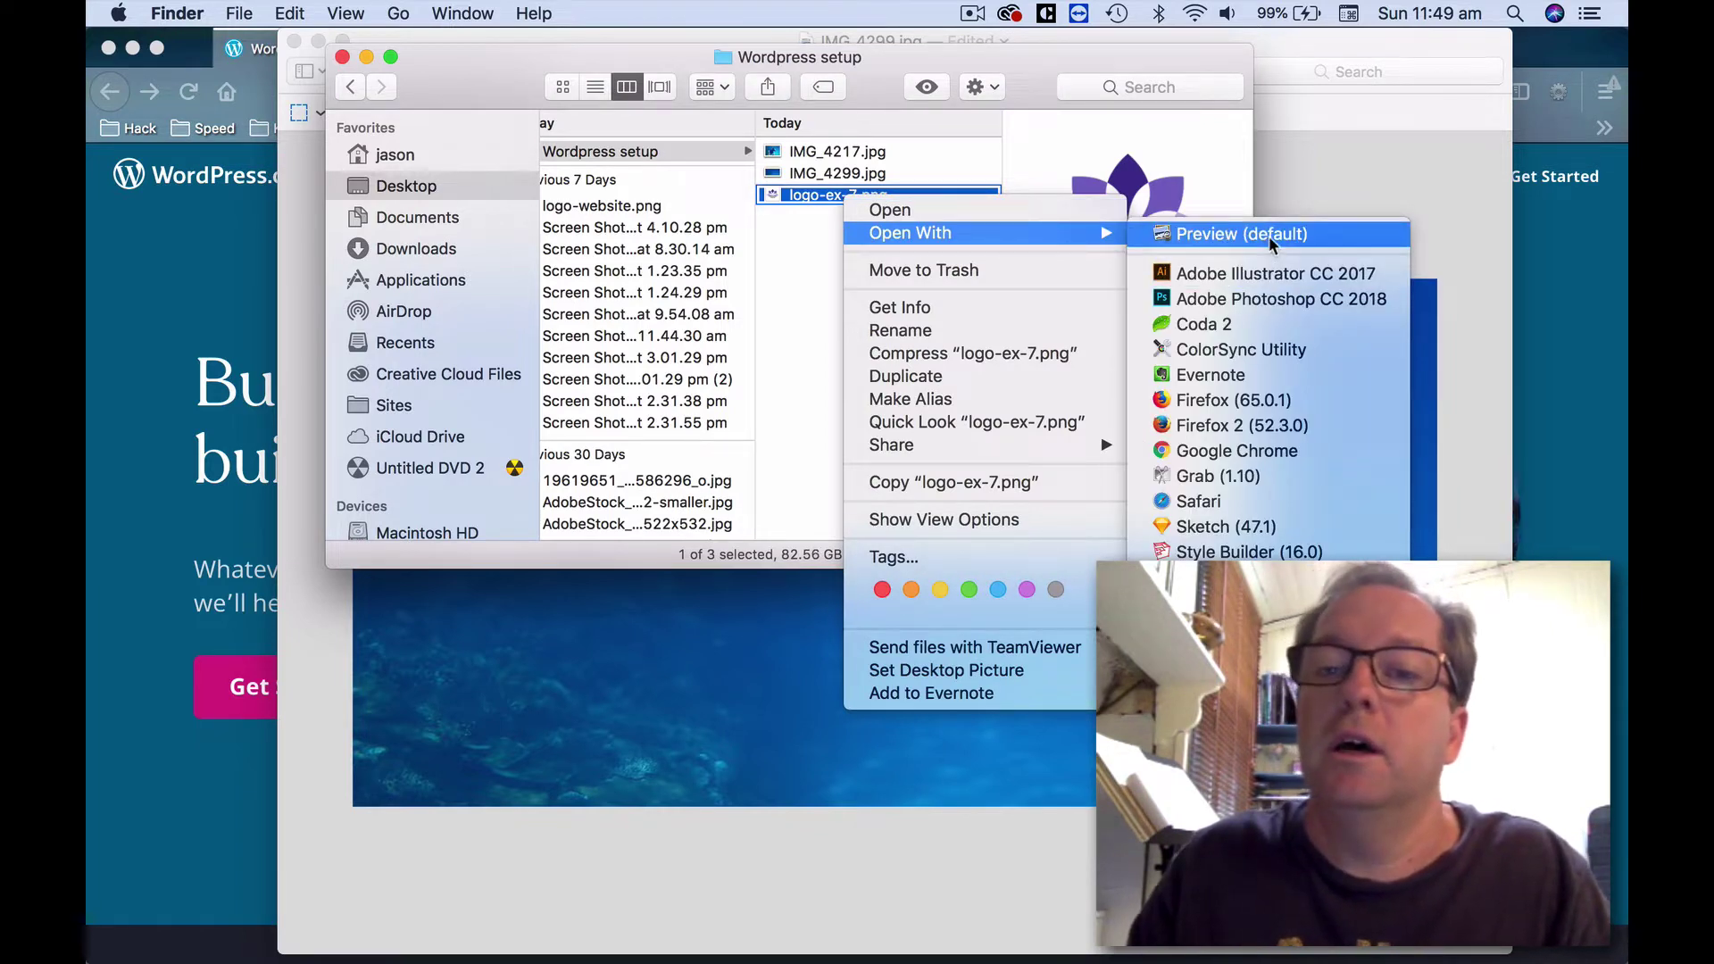
click(1270, 234)
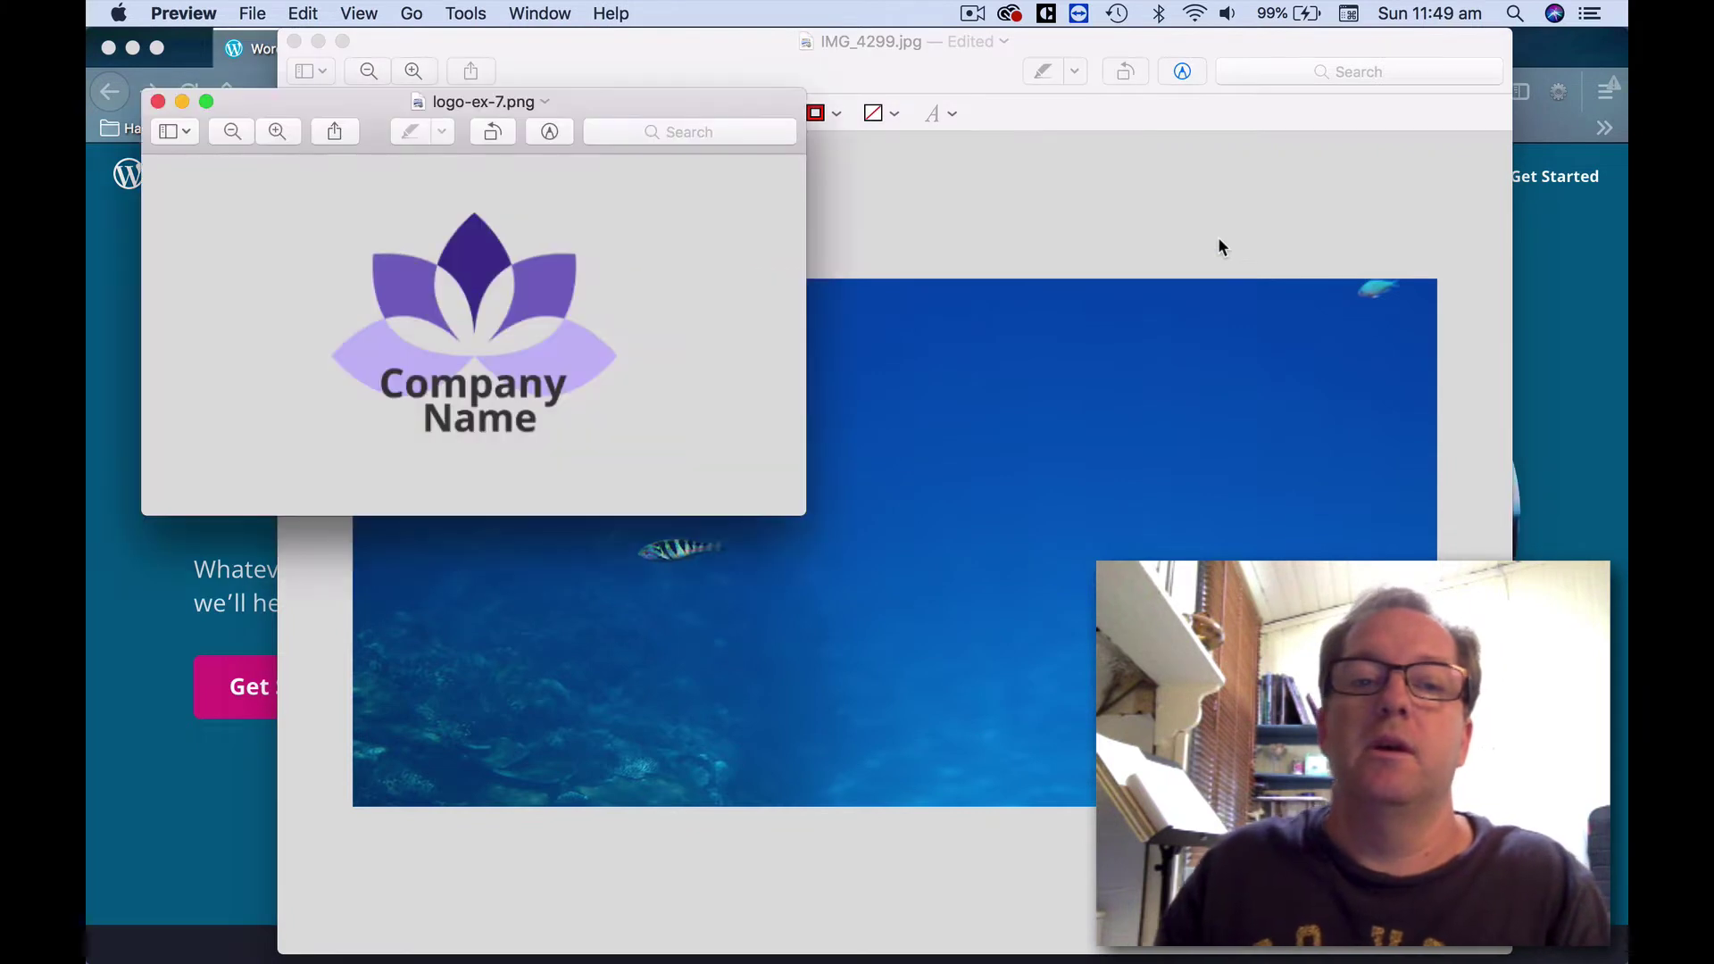
Resize the logo-ex-7.png Company Name logo to 300 × 300 pixels.
drag(703, 100, 1021, 100)
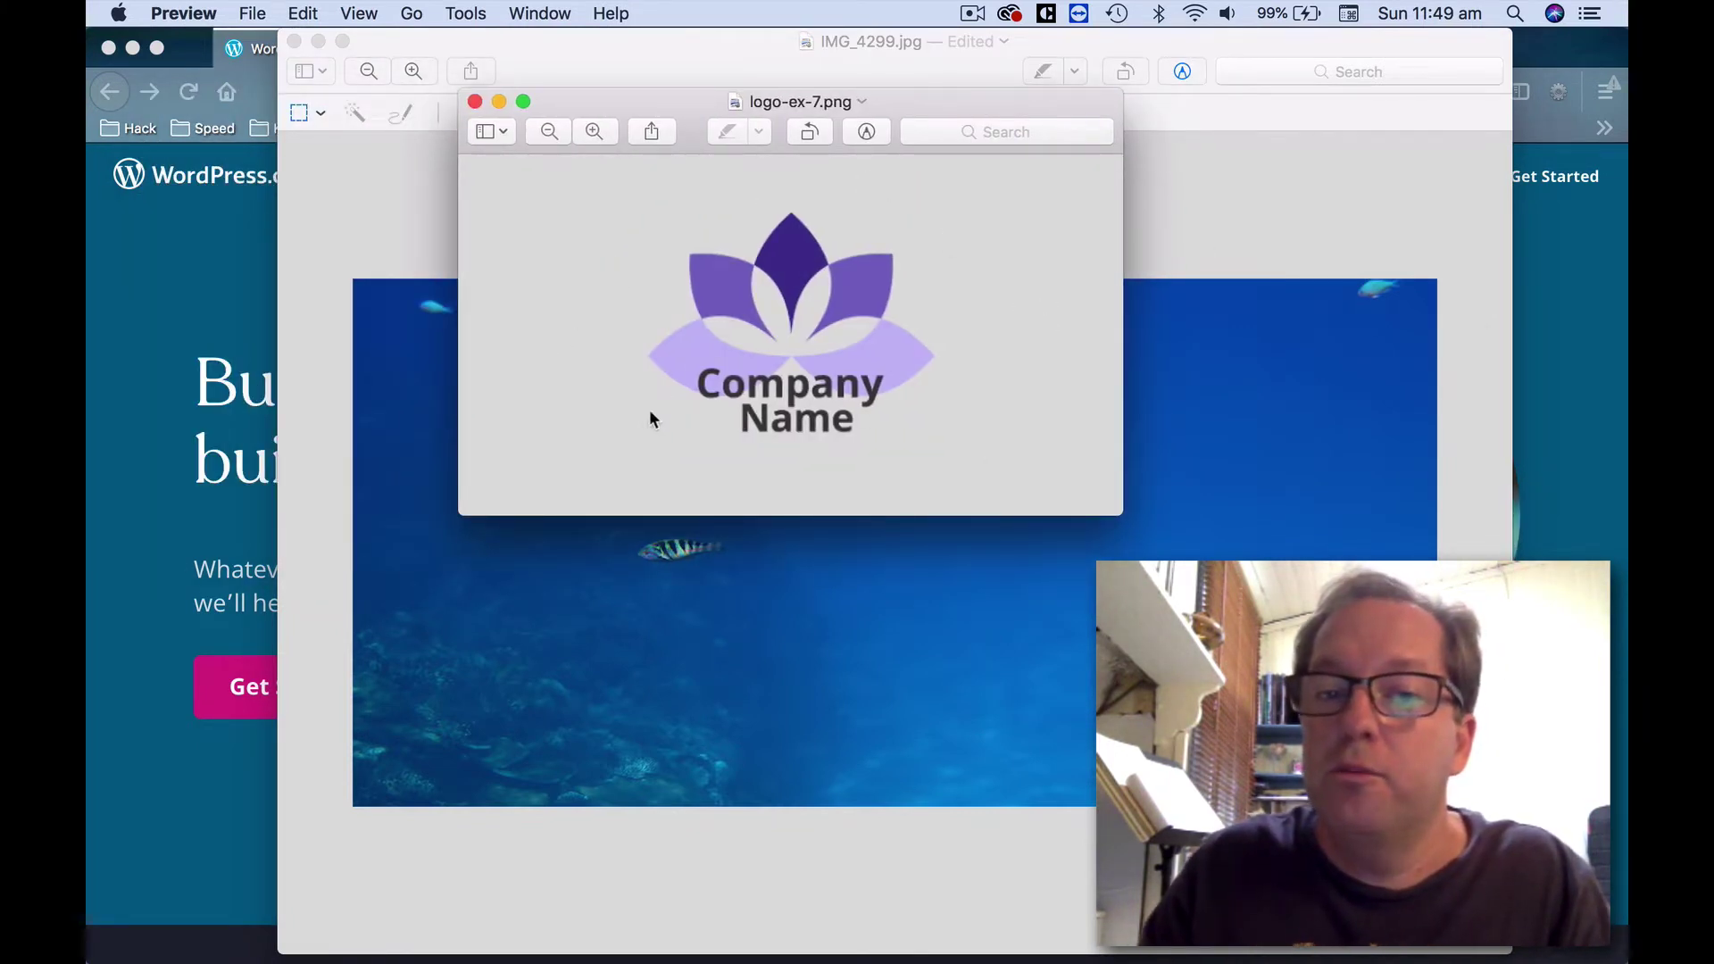
click(468, 10)
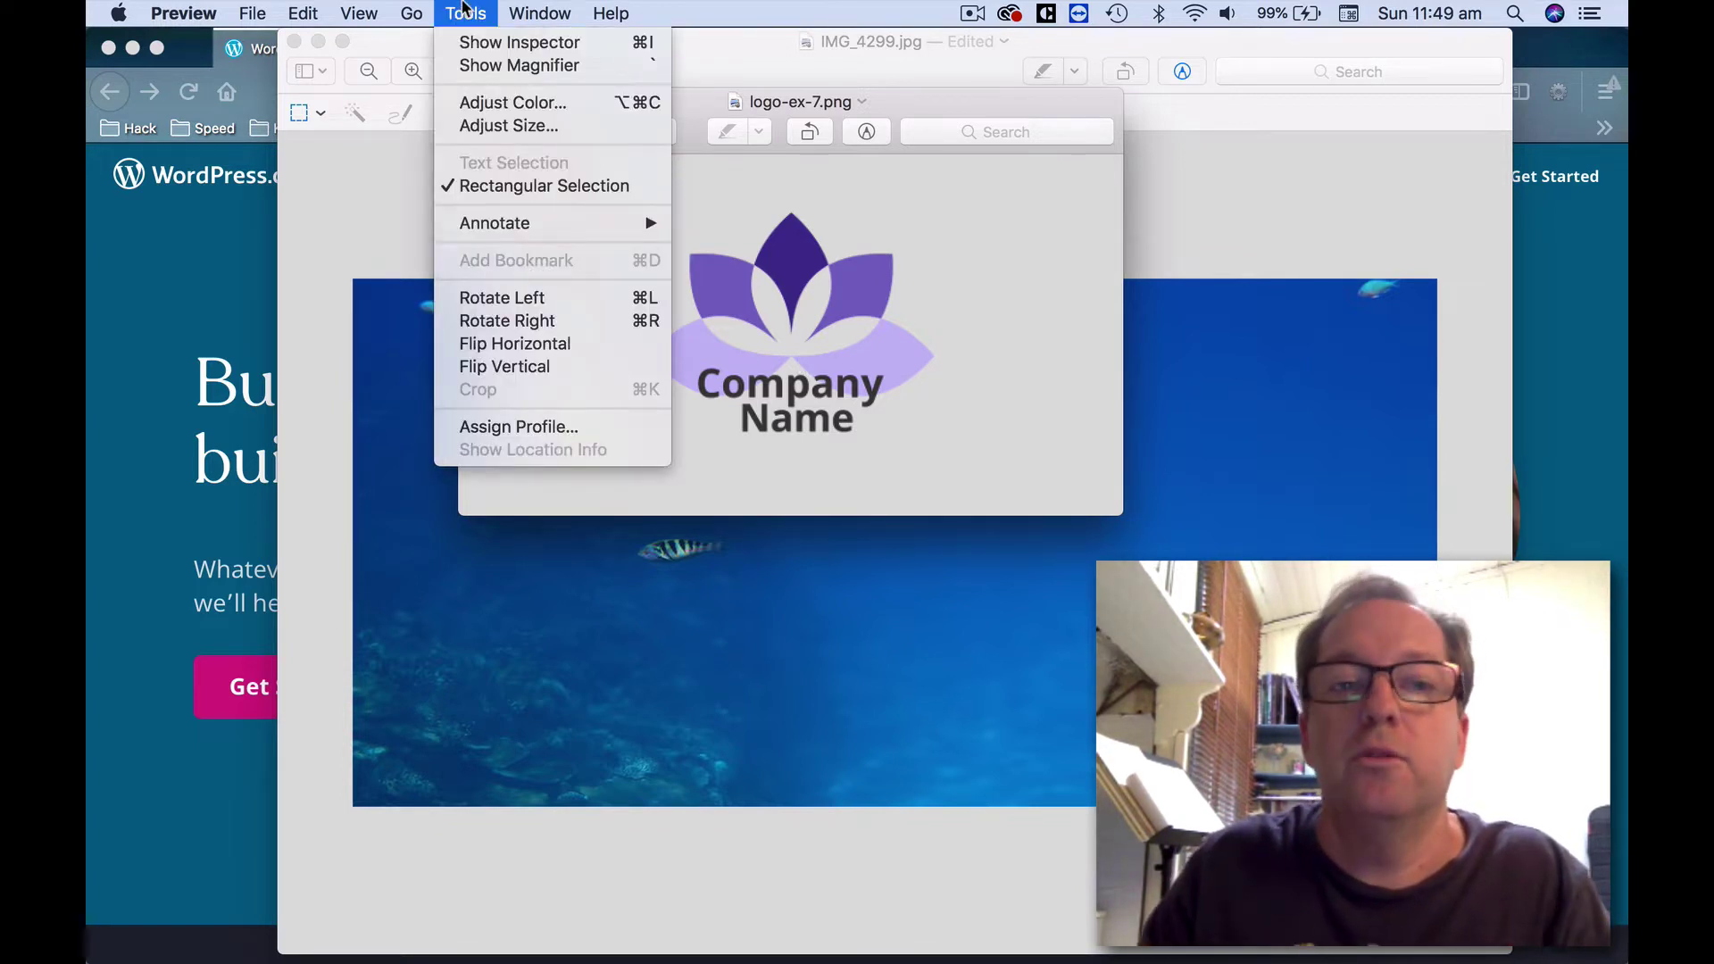
click(480, 123)
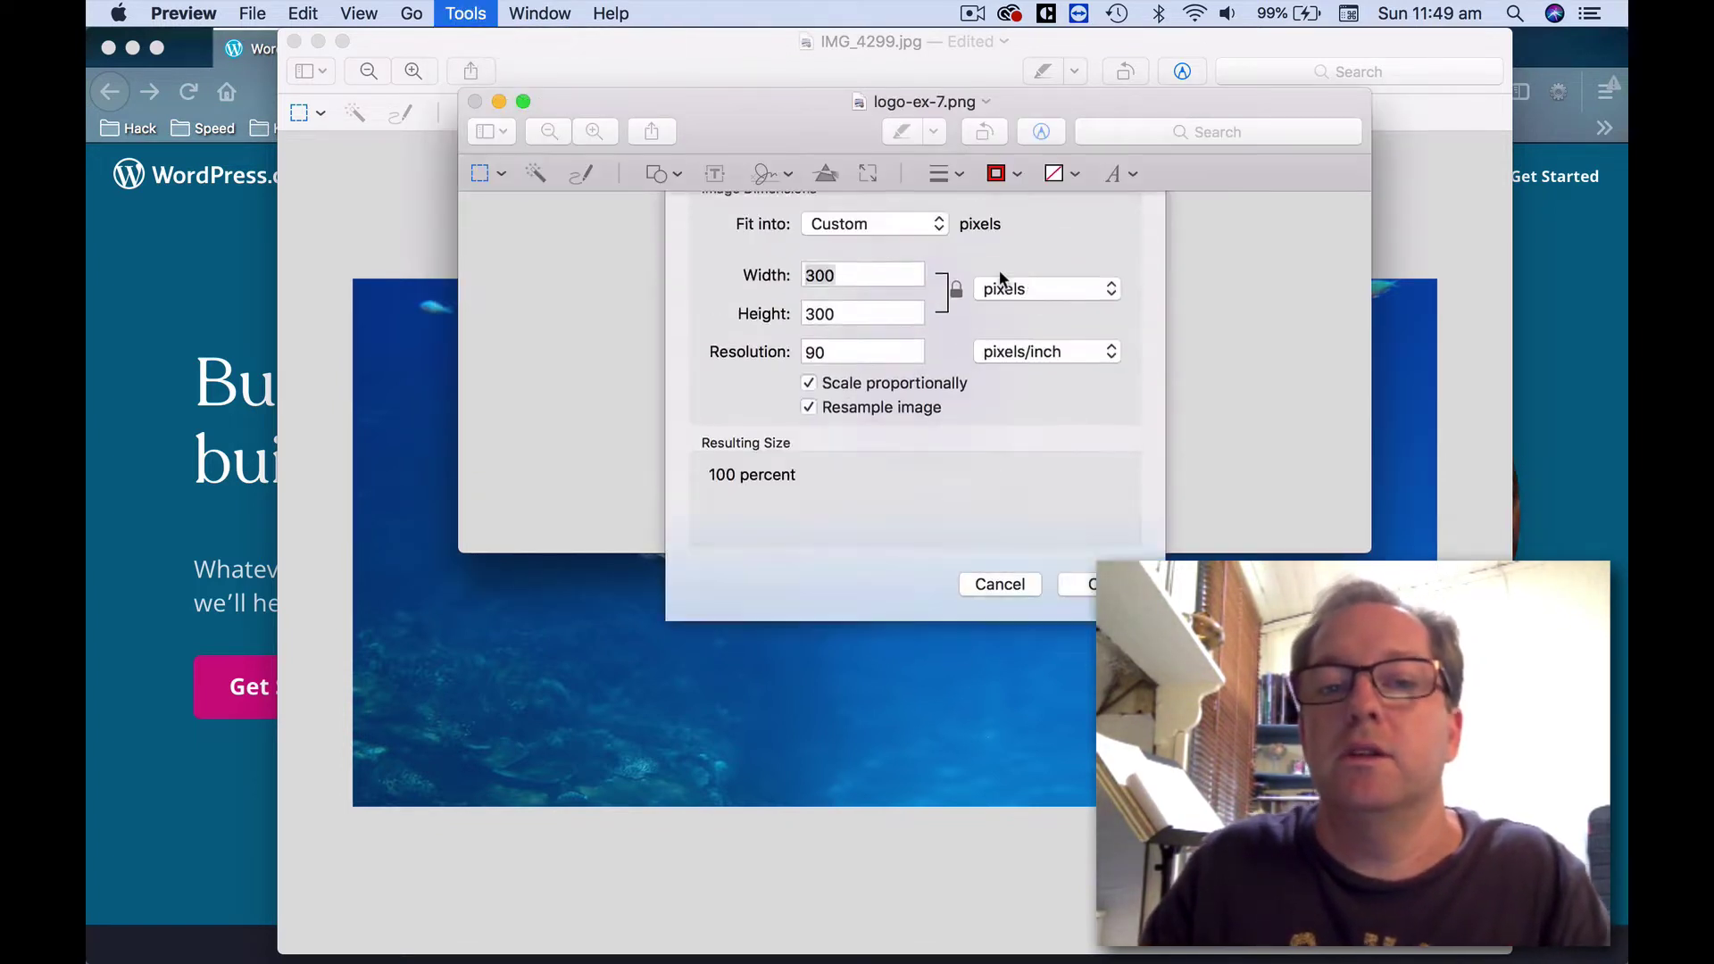
click(856, 313)
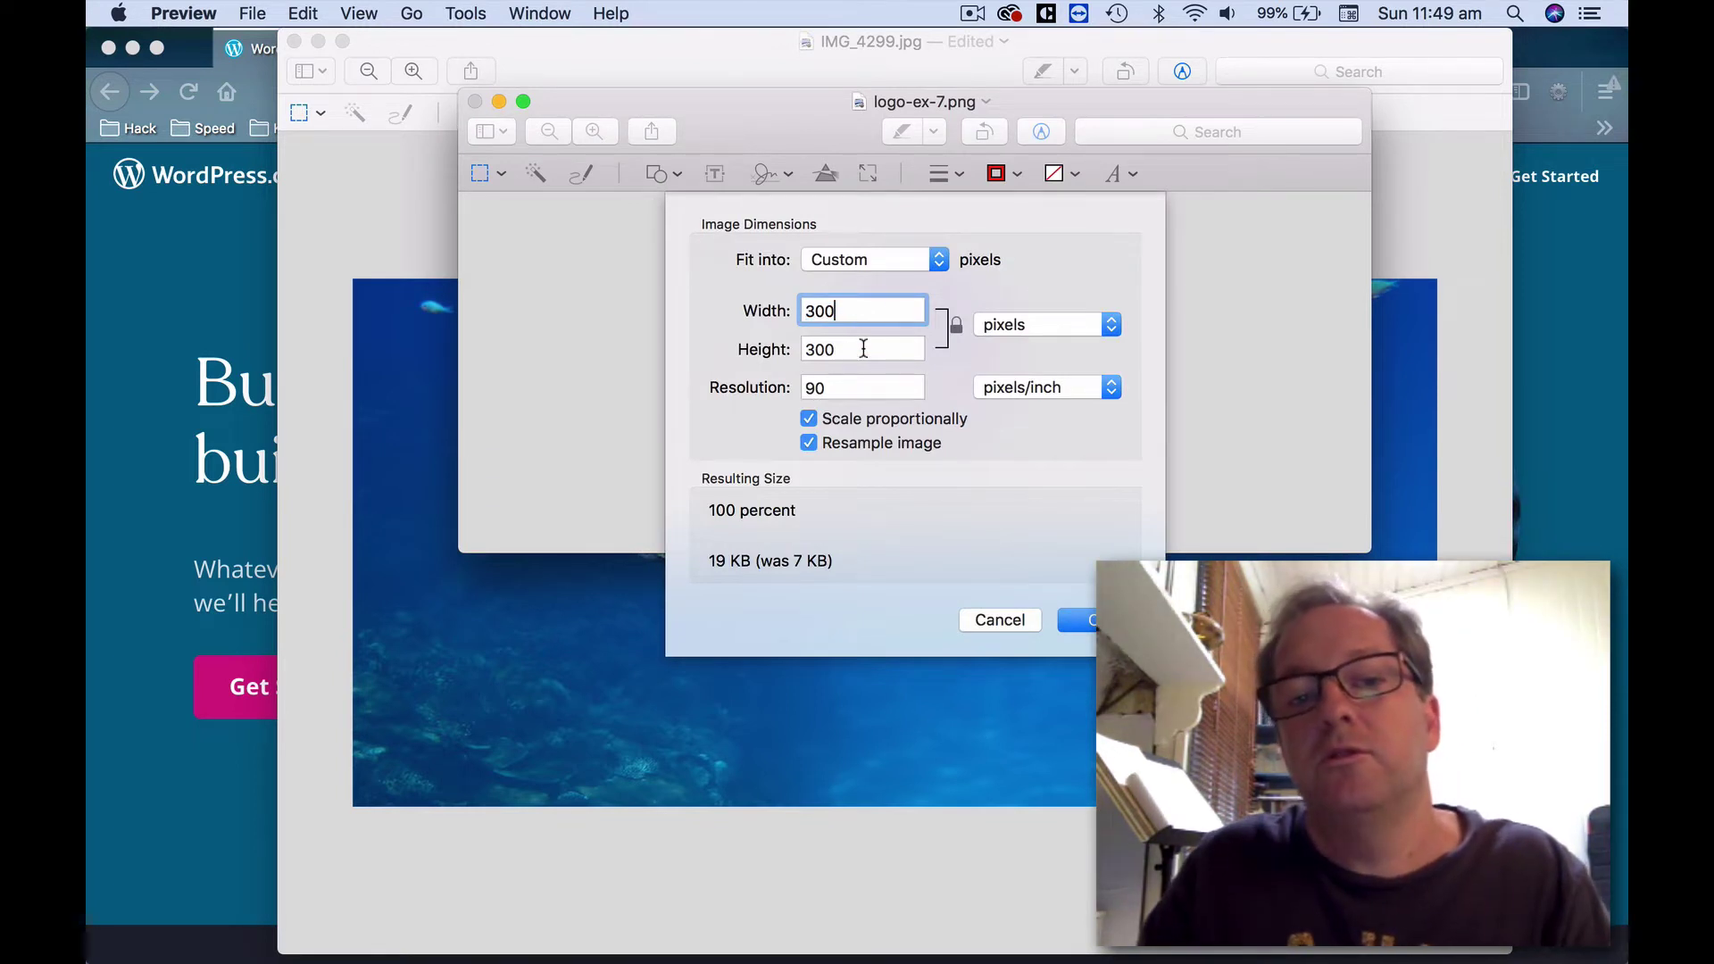
click(863, 349)
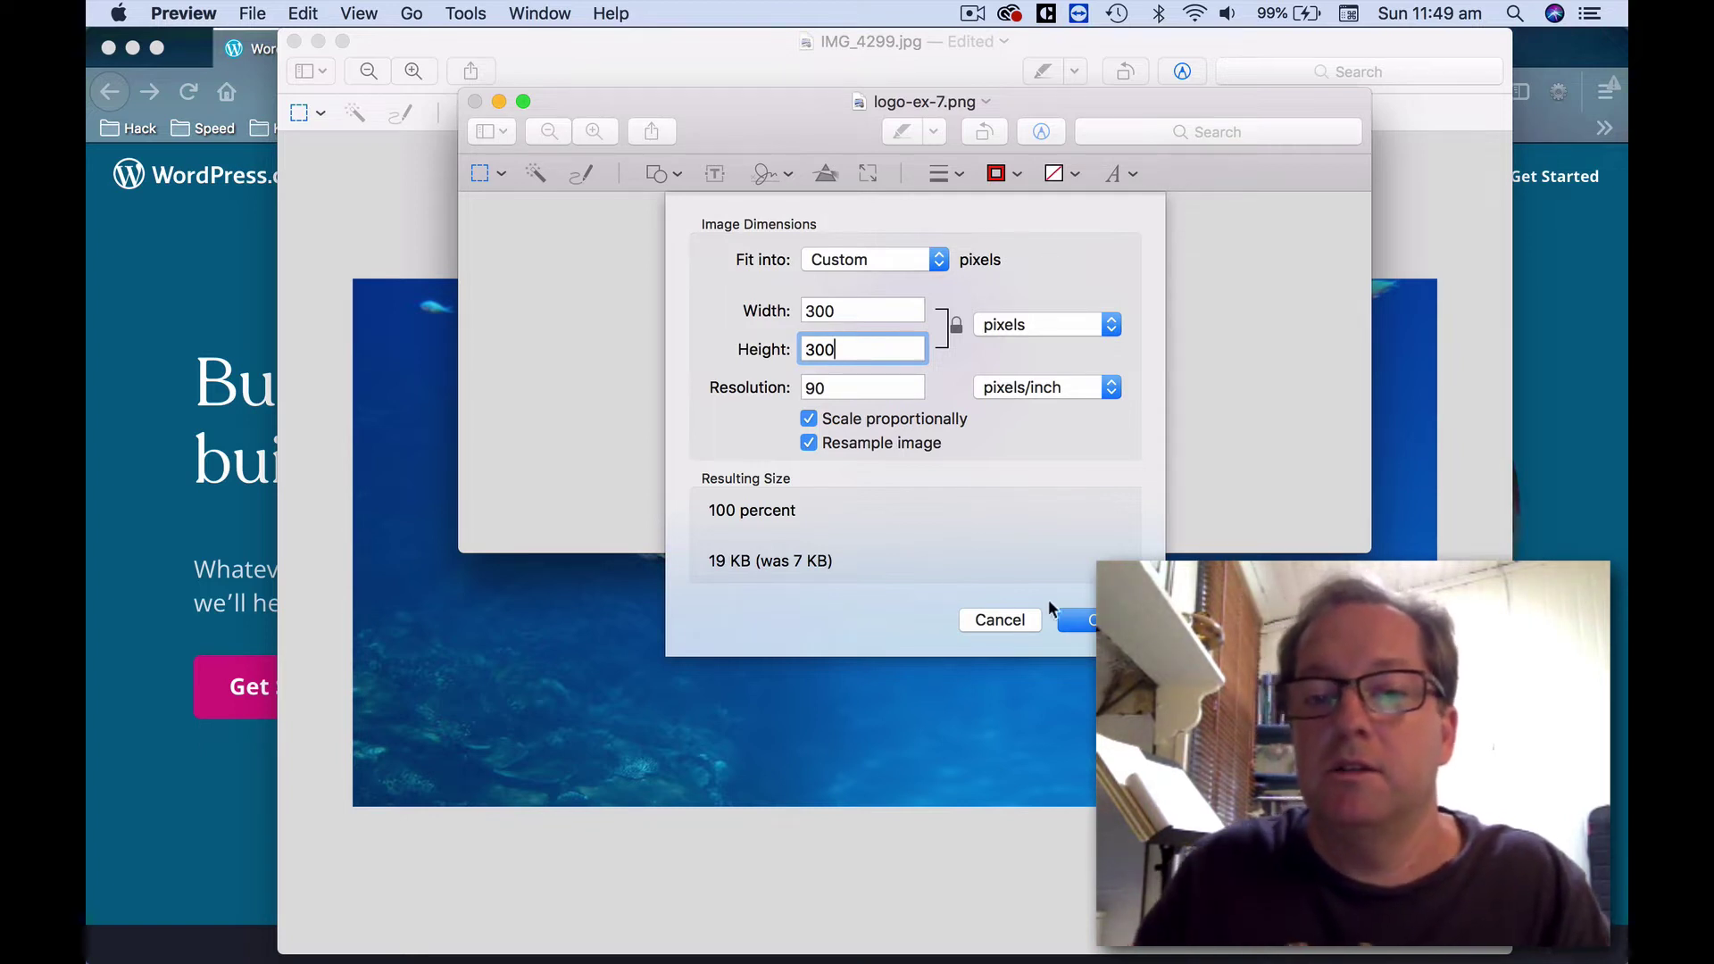
click(1072, 620)
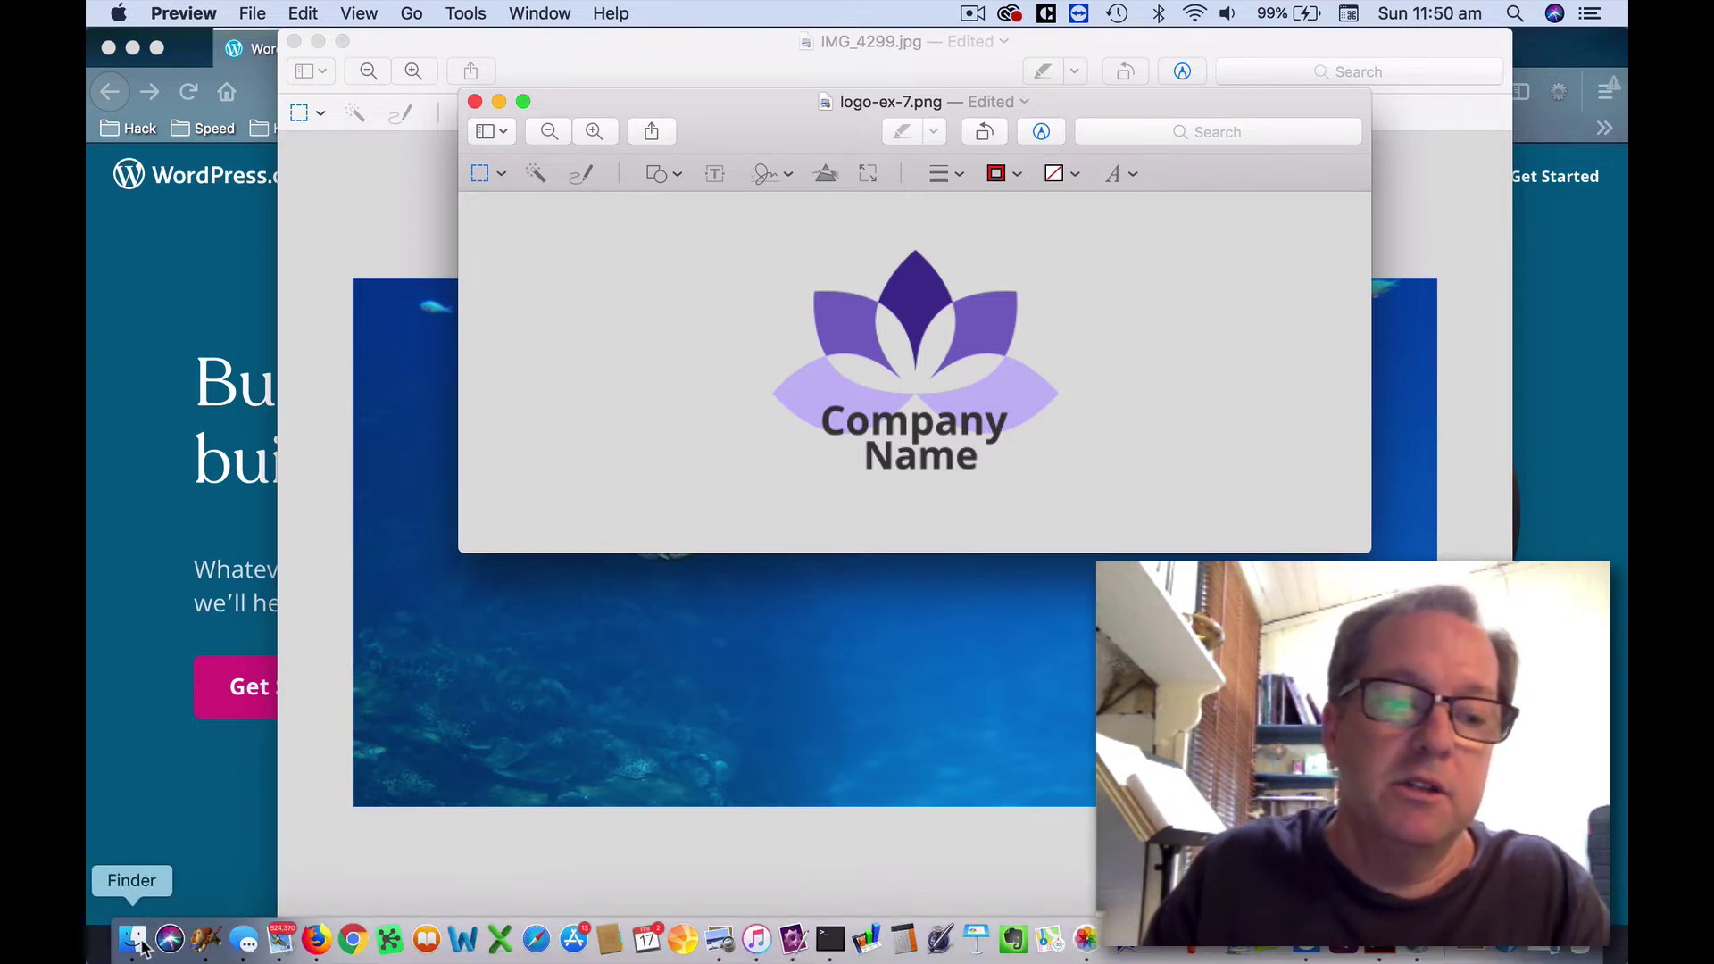
click(134, 939)
Open the underwater photo IMG_4217.jpg in Preview.
click(844, 175)
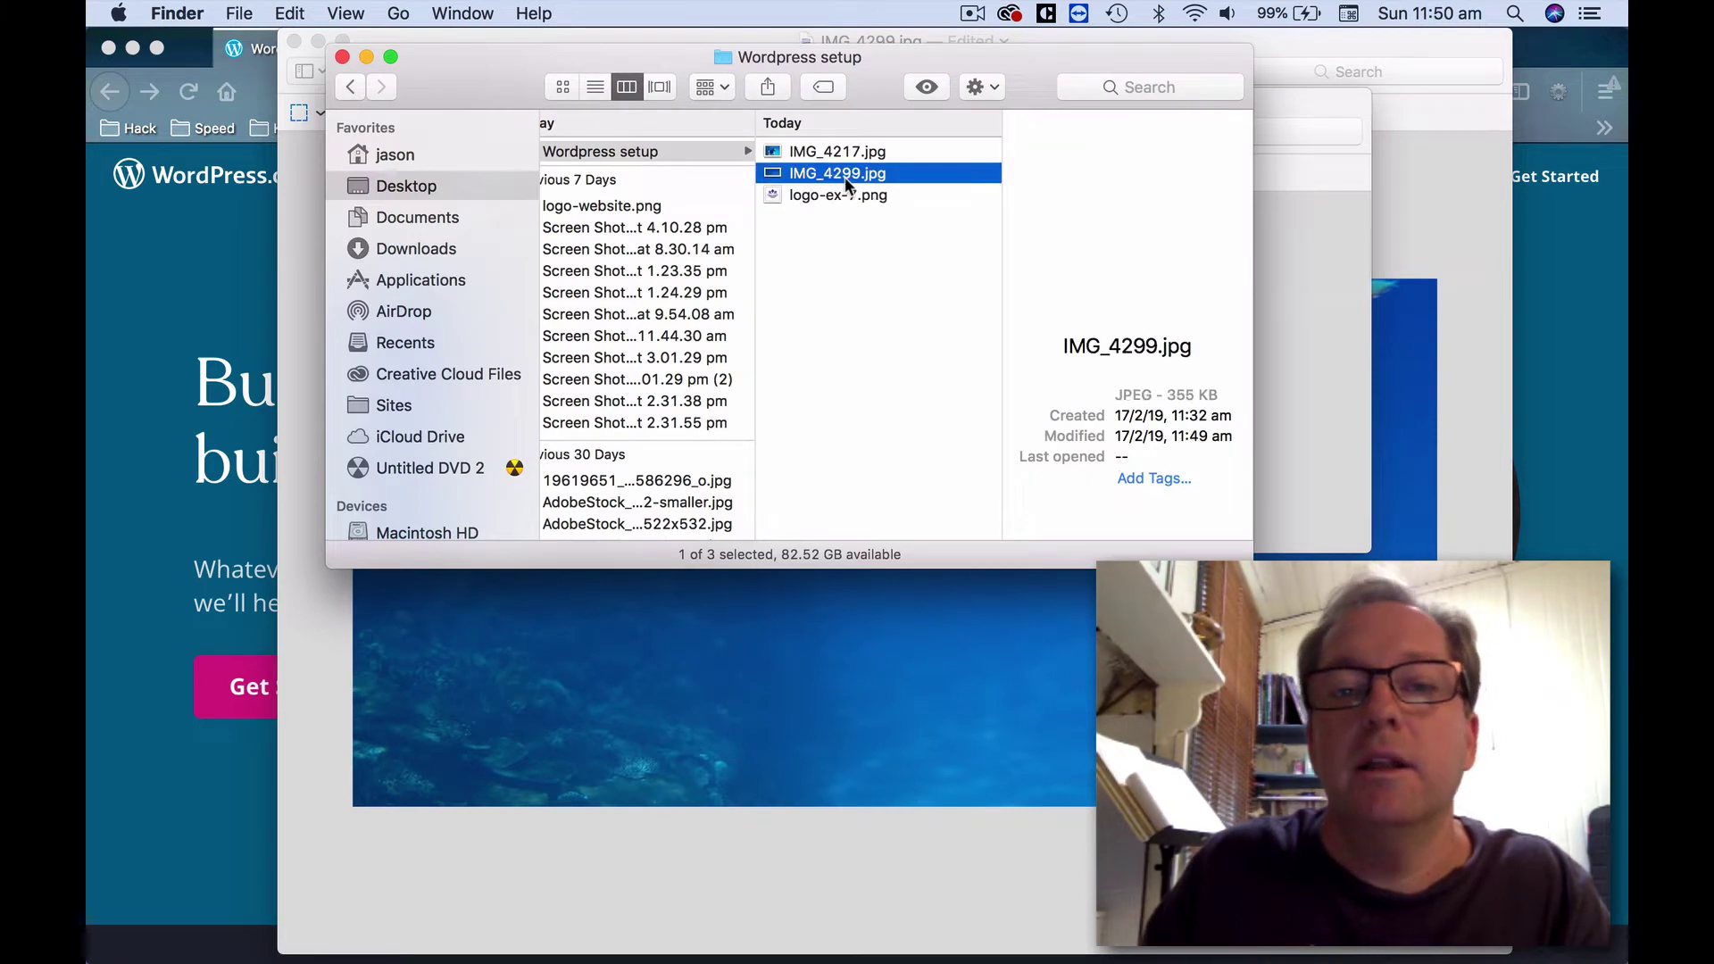
click(843, 154)
right_click(843, 154)
mouse_move(982, 190)
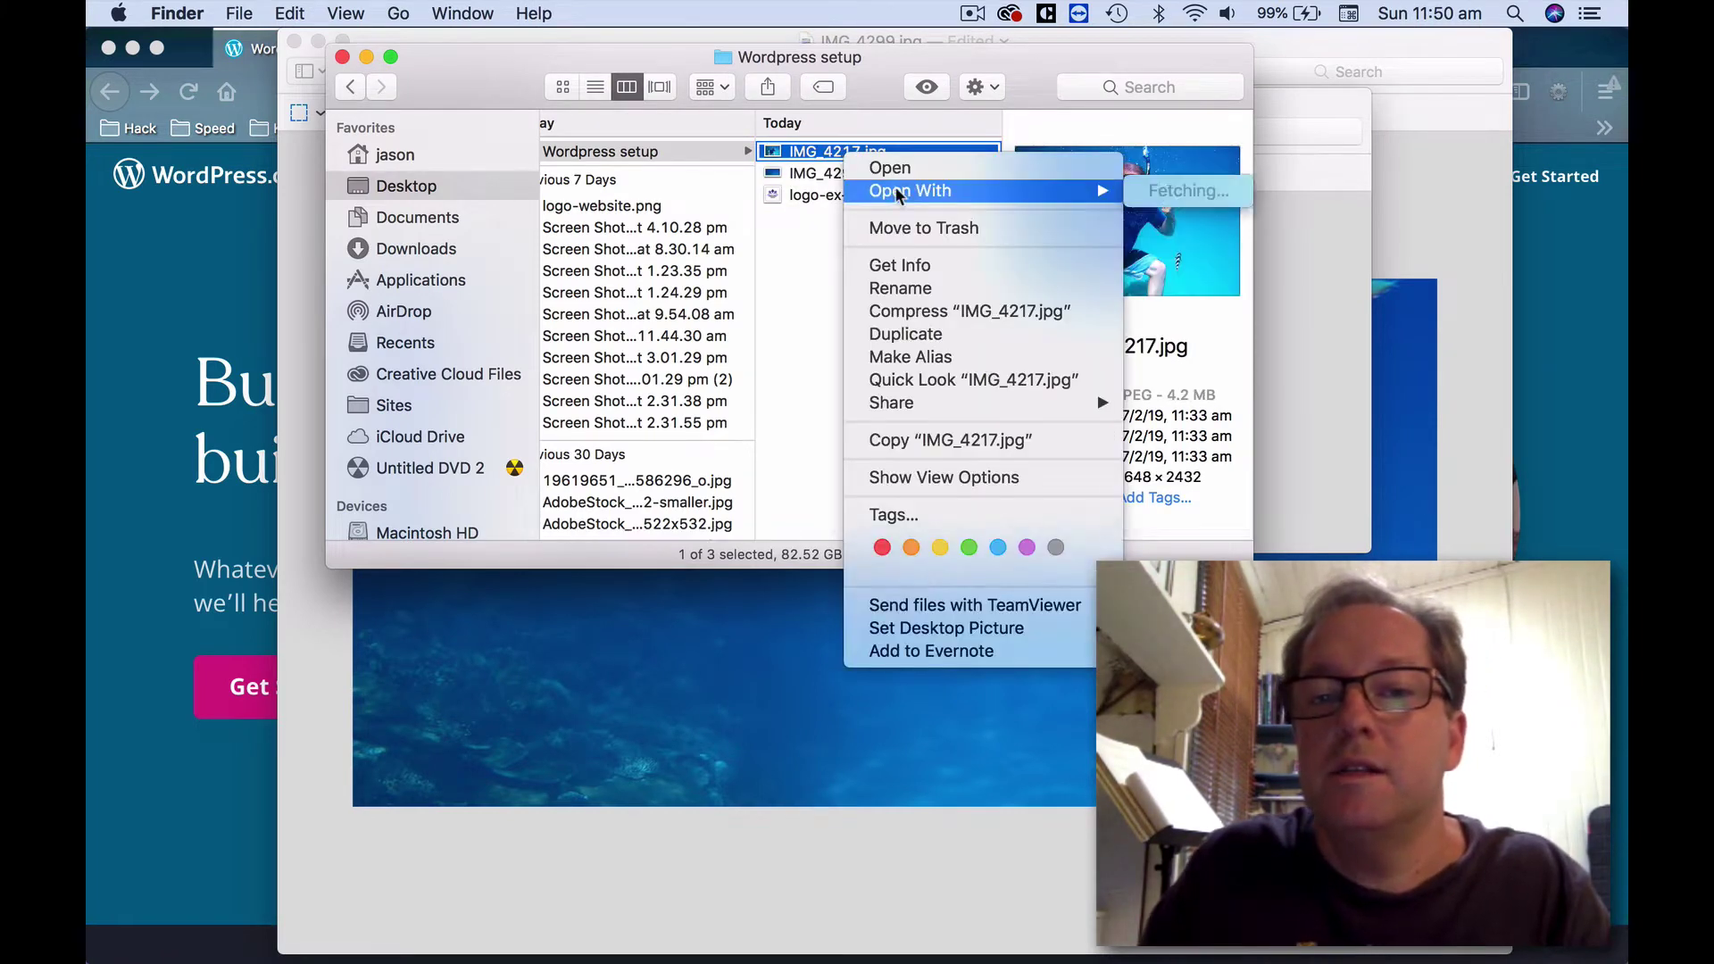
click(1228, 195)
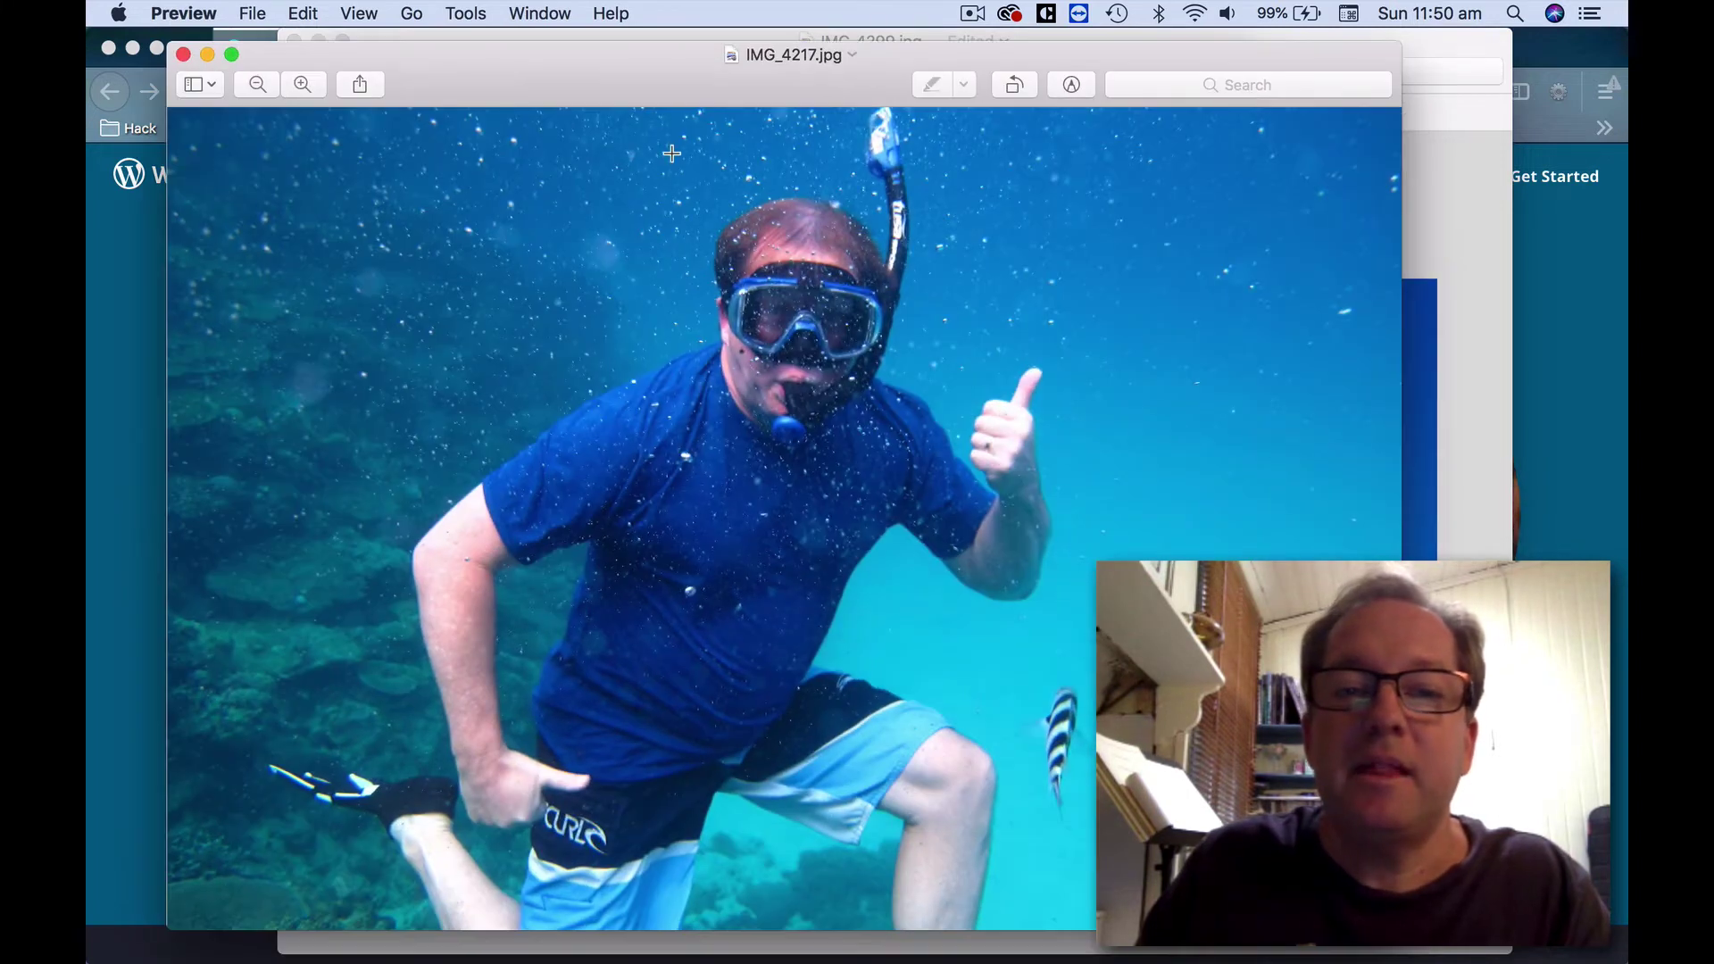
Crop IMG_4217.jpg to the snorkeler's head and torso.
drag(626, 121, 1071, 673)
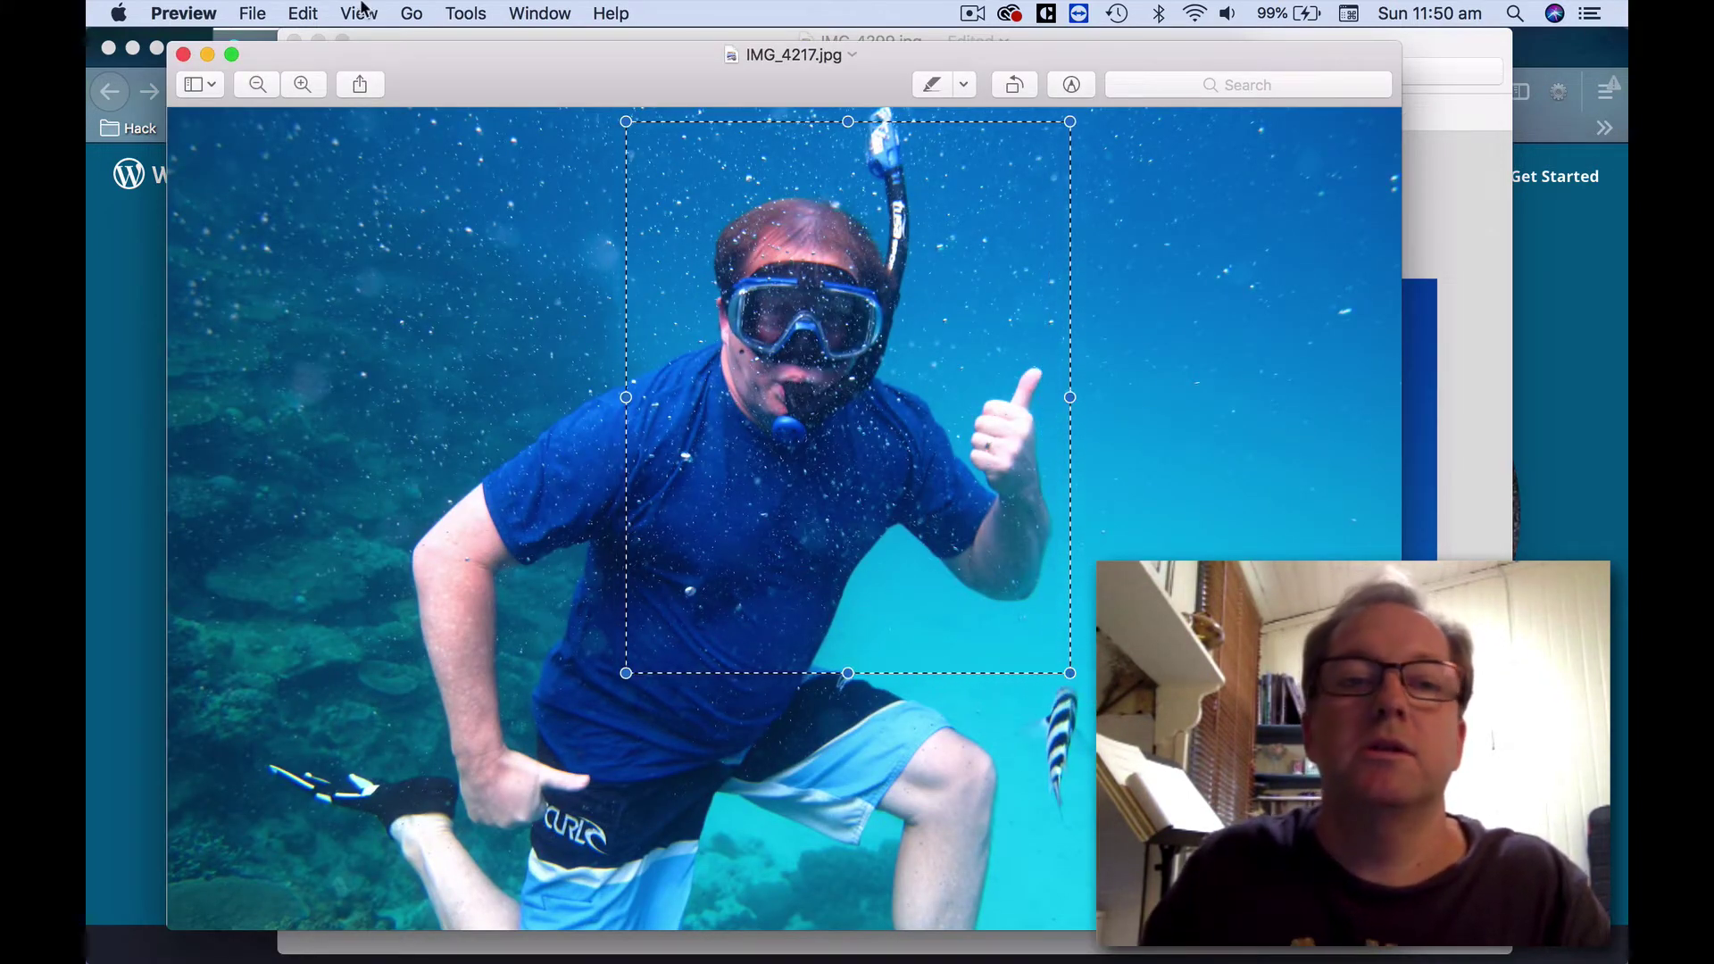
click(465, 14)
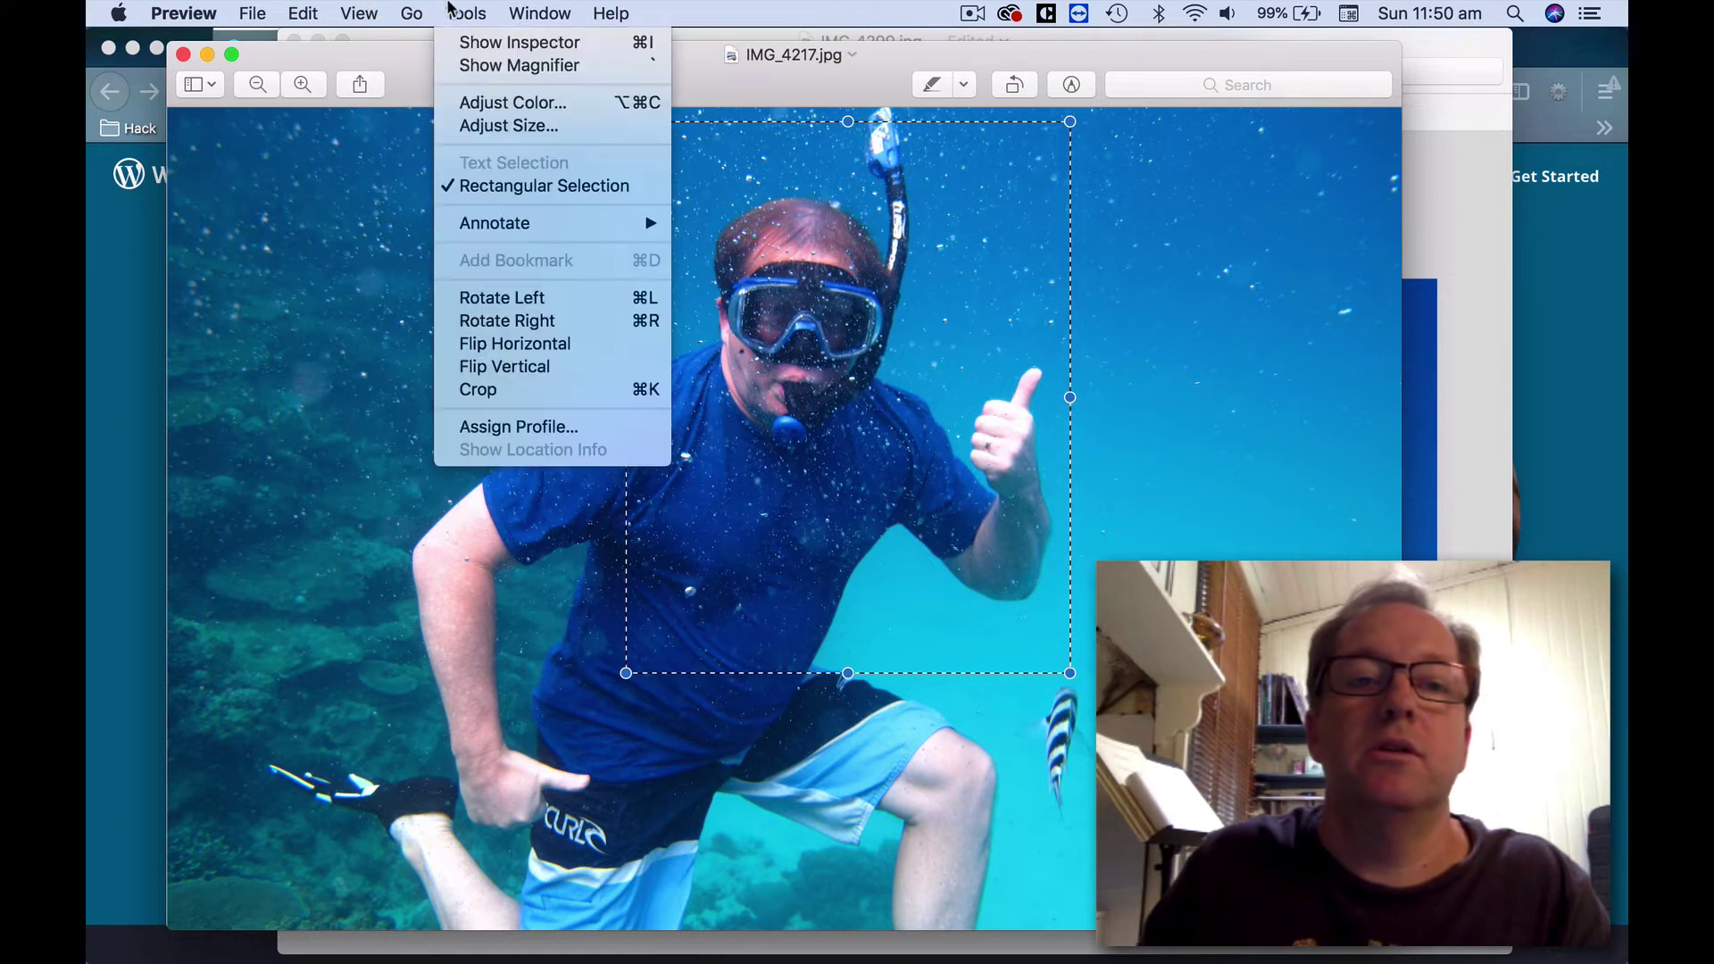
click(487, 388)
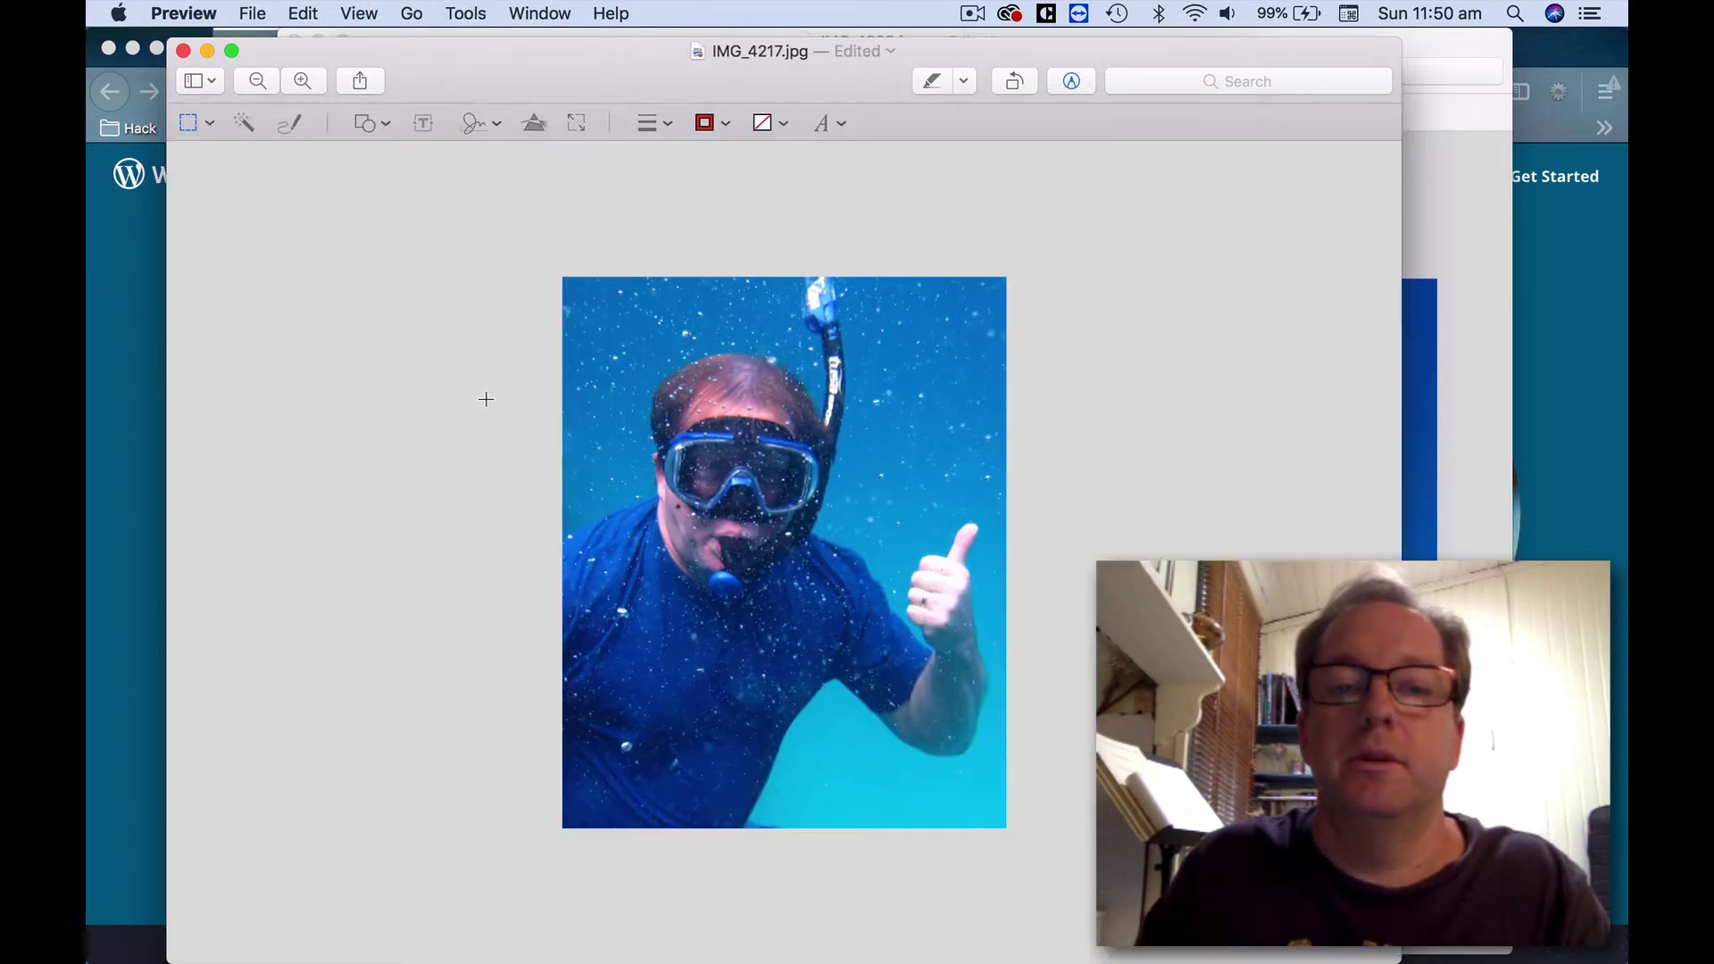
Resize the cropped photo to 300 pixels wide (300 × 373) and save it.
click(465, 13)
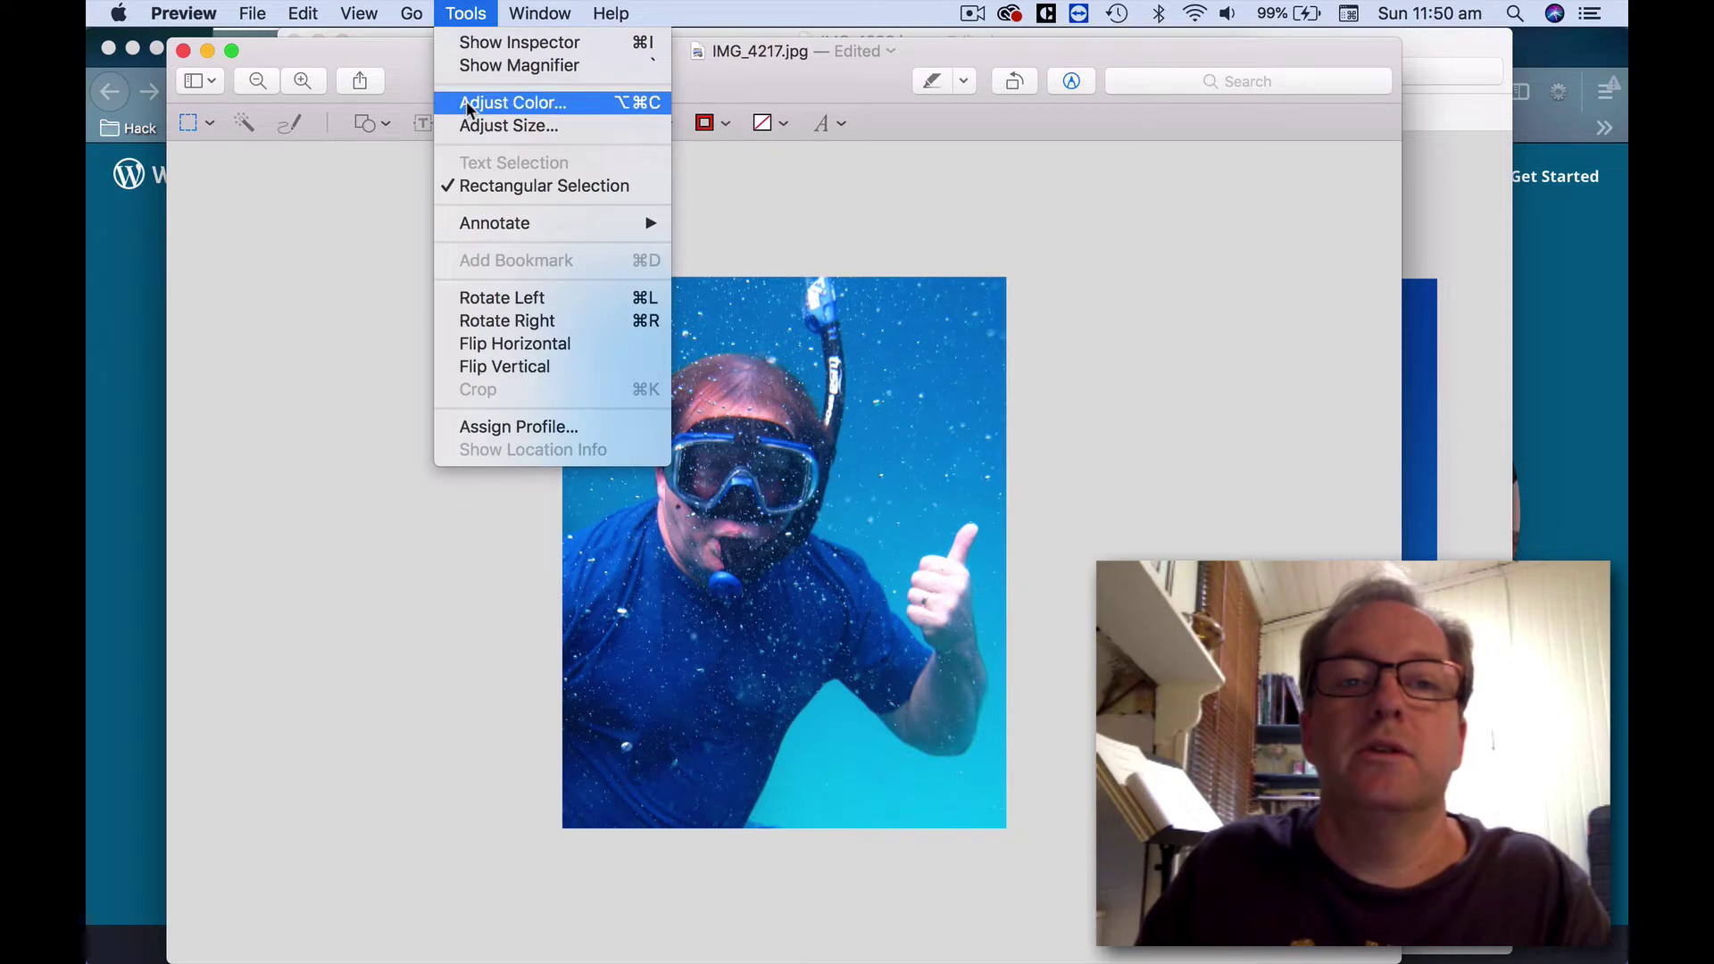
click(466, 128)
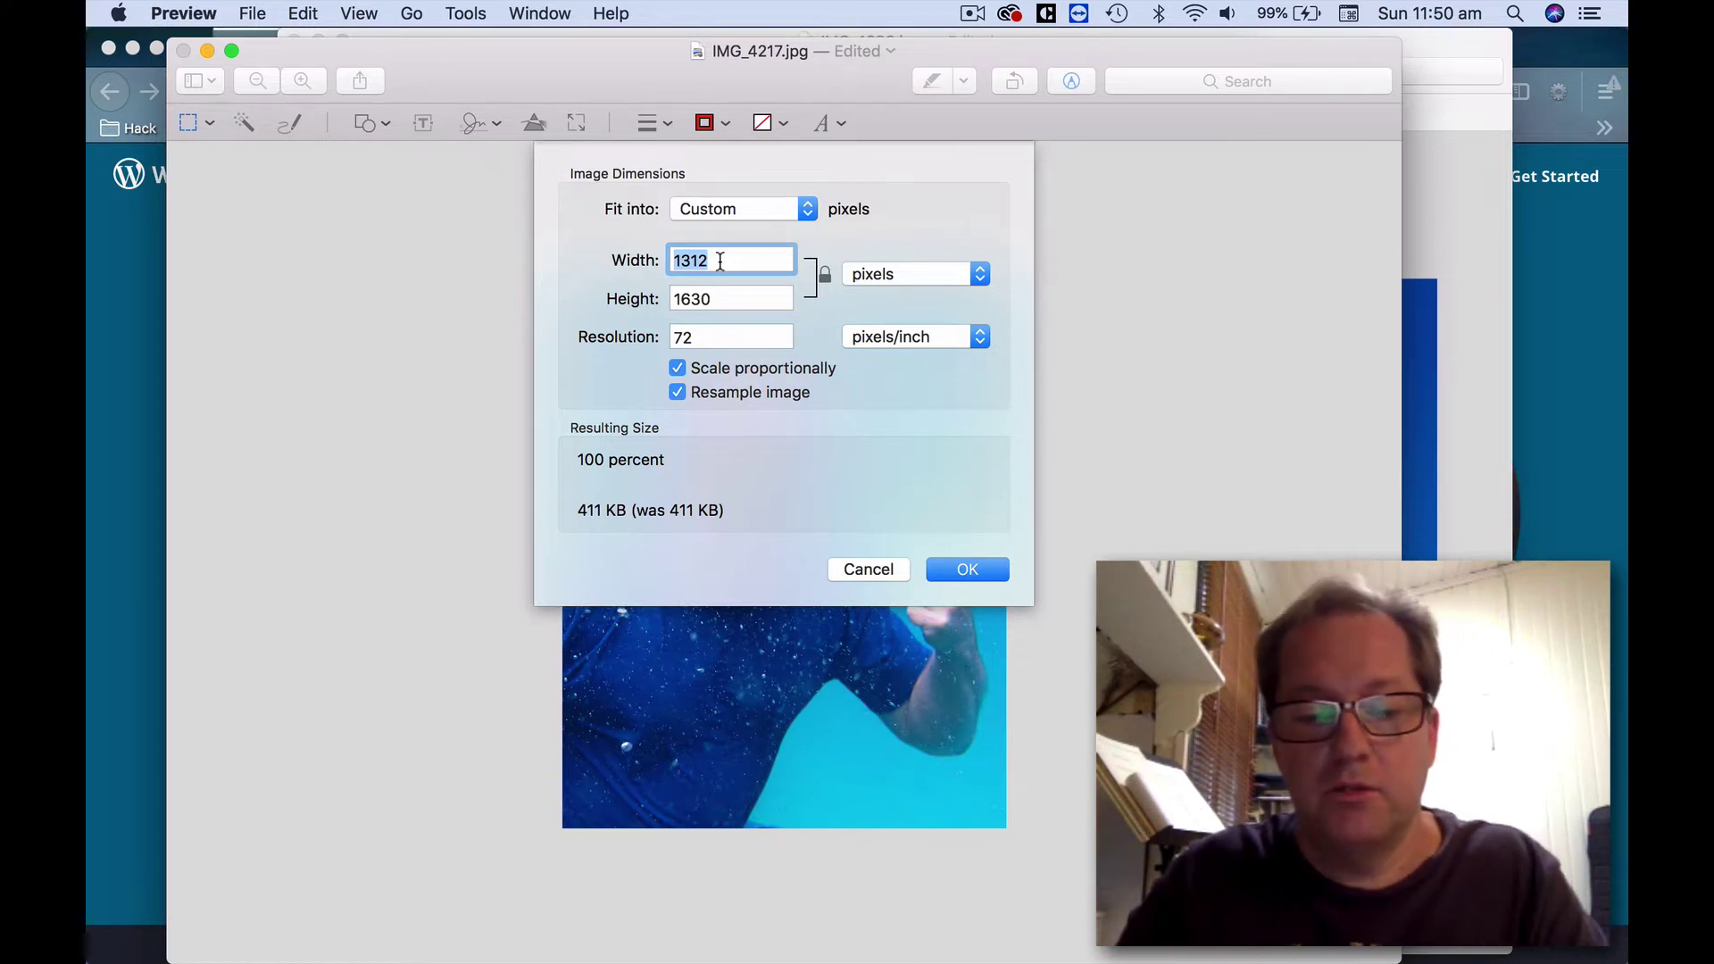
text(300)
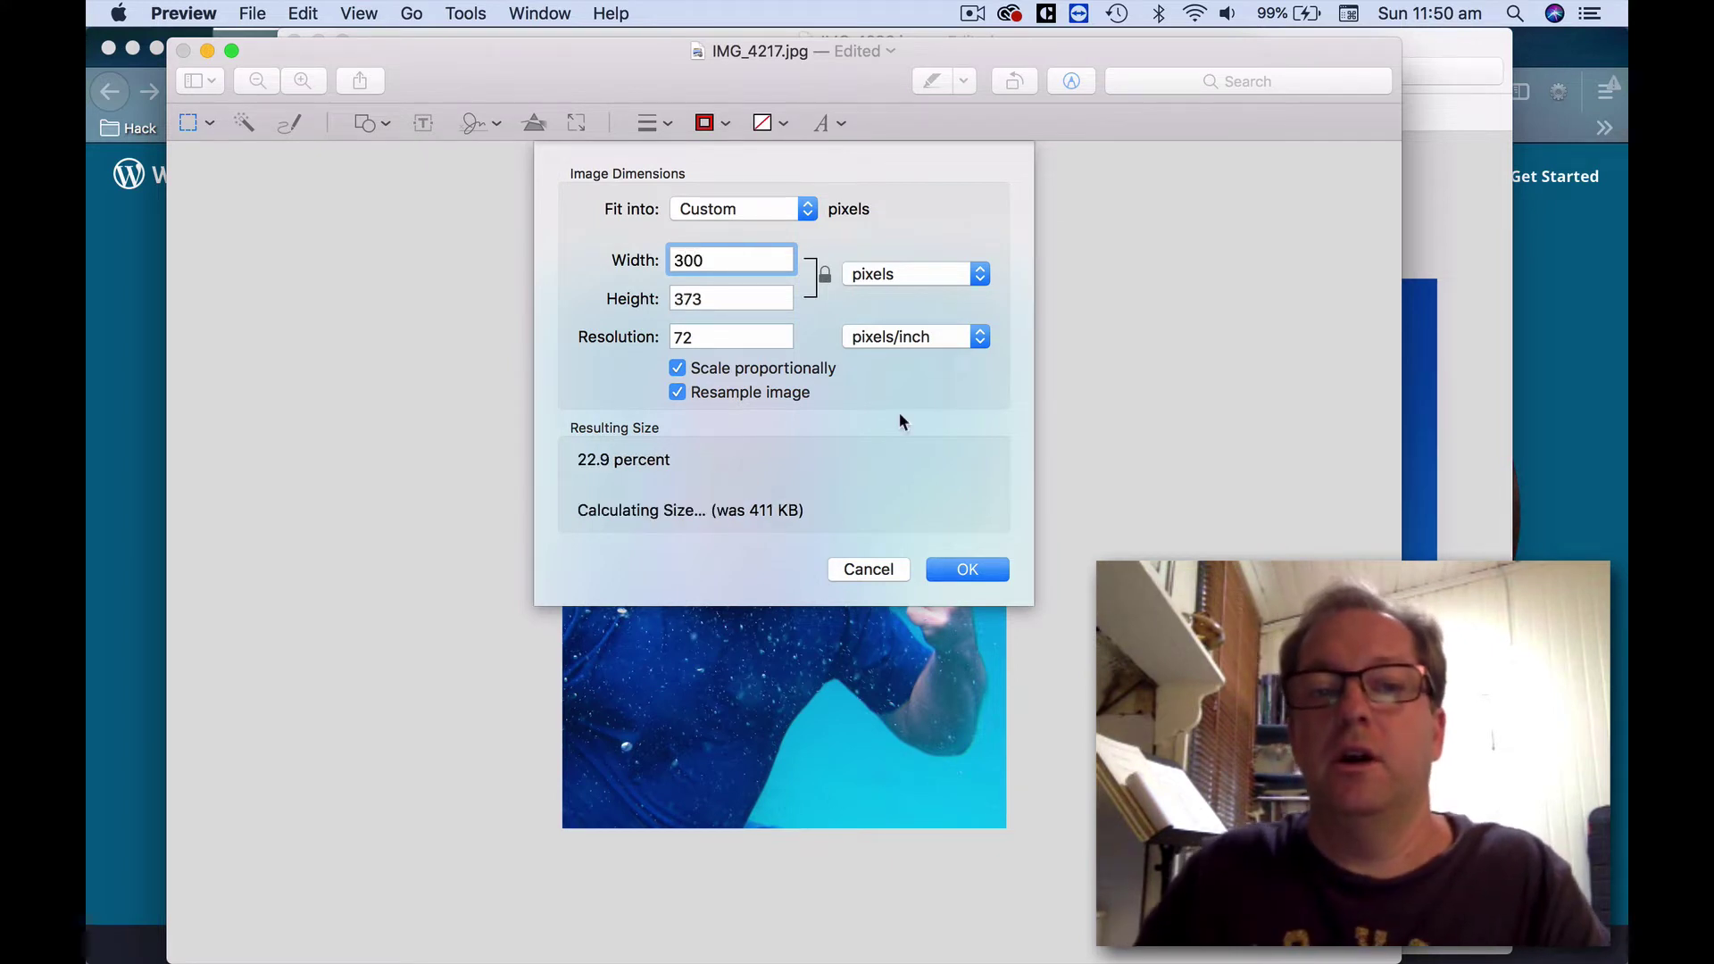
click(970, 572)
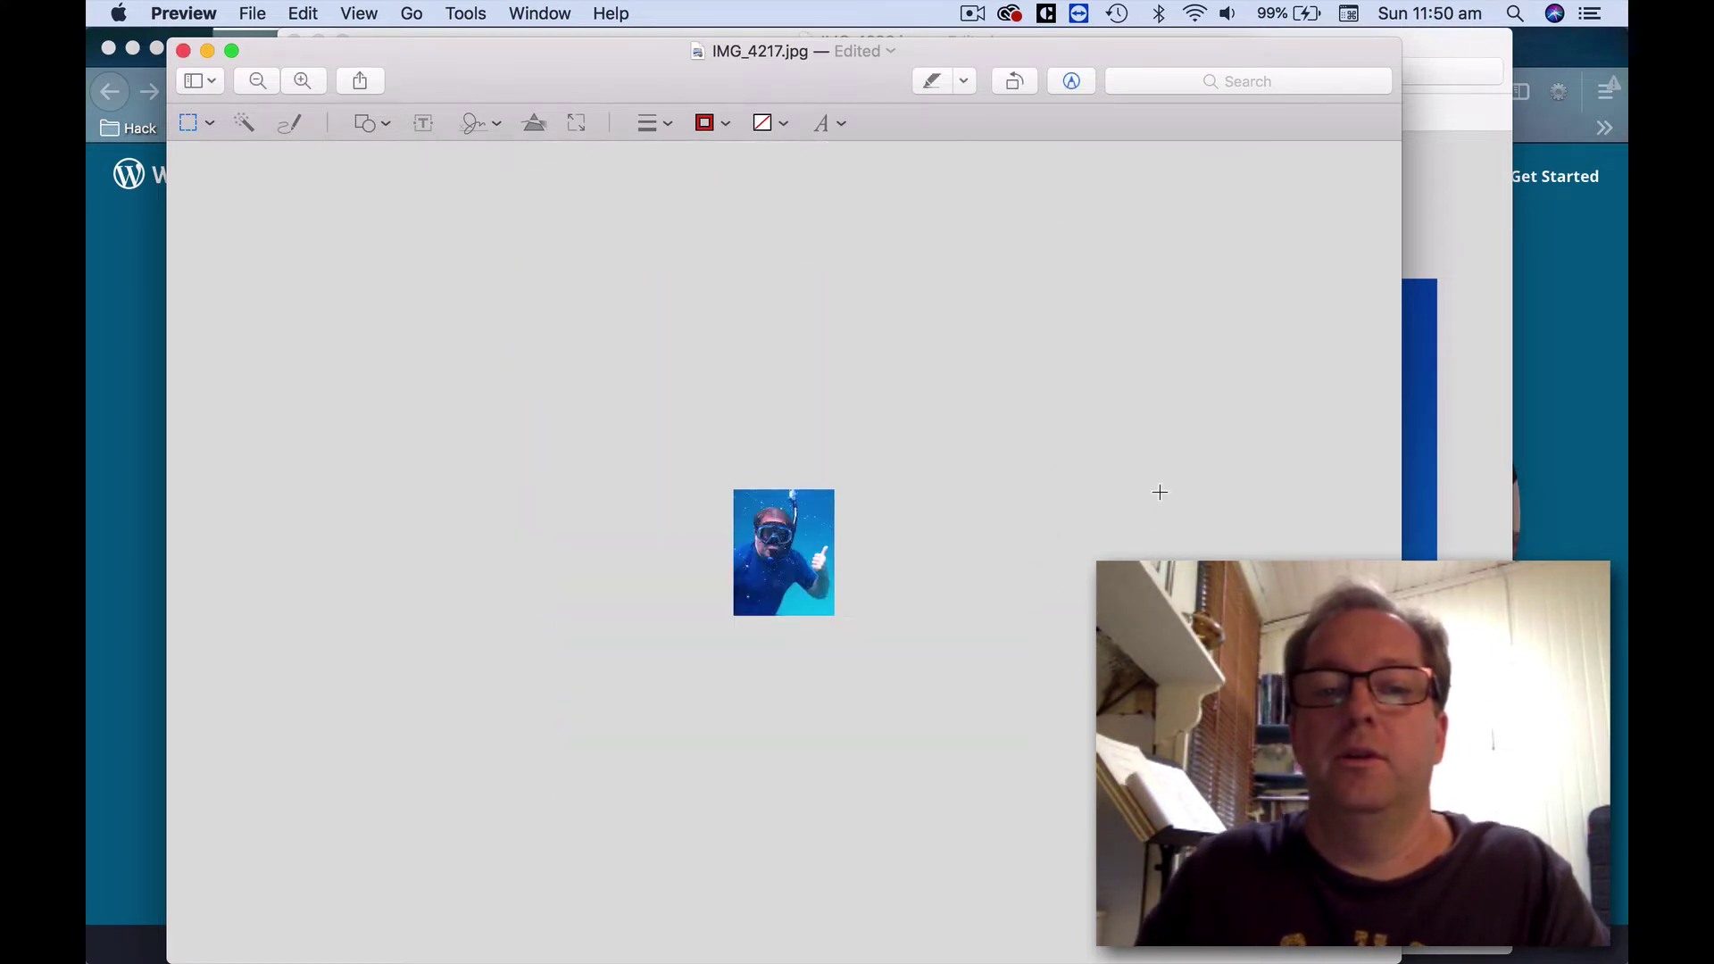
key(super+s)
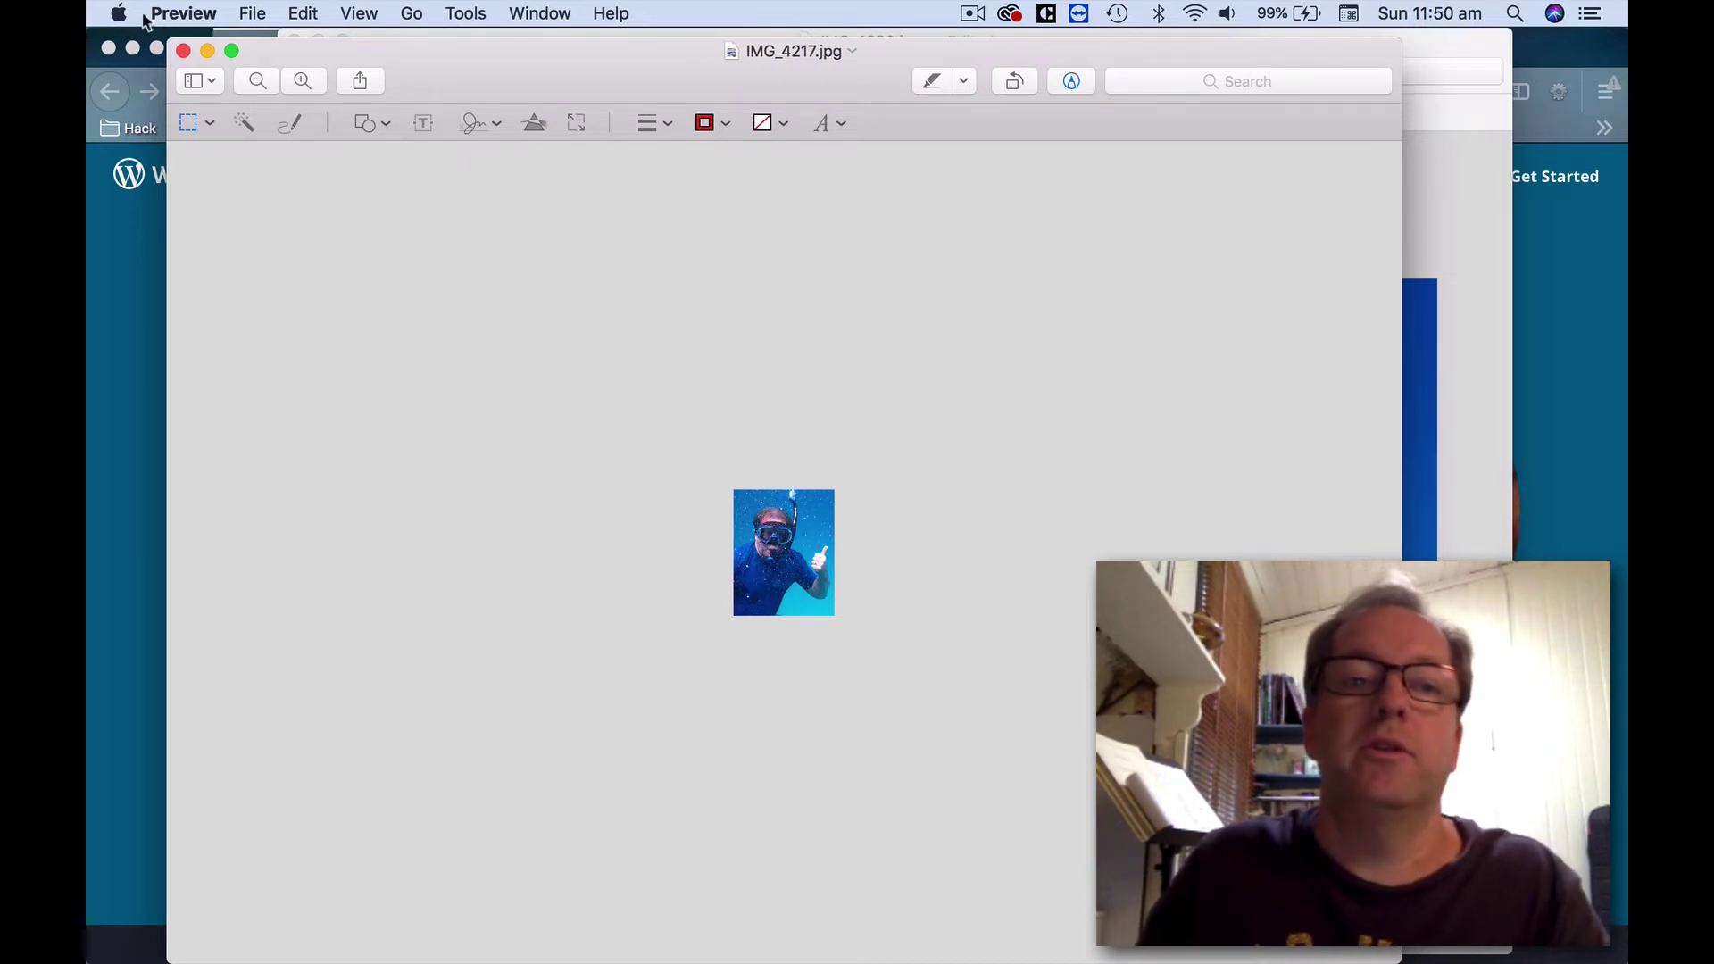
Start a WordPress.com signup in Firefox and enter the account e-mail address.
click(116, 323)
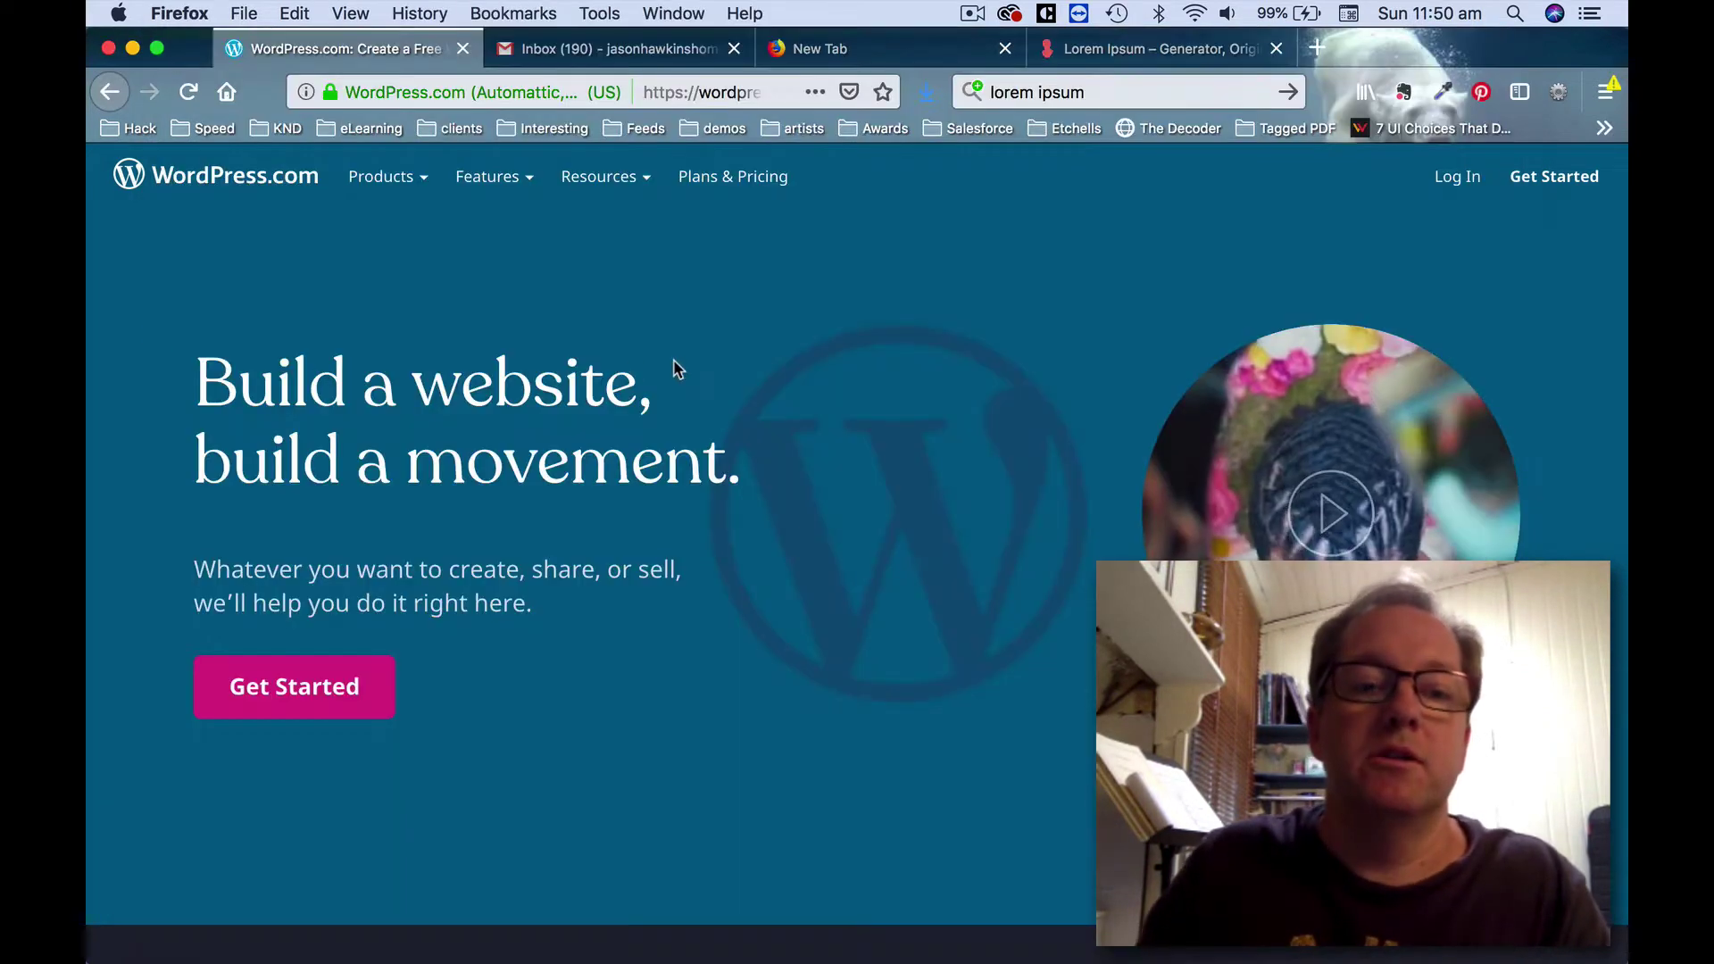
click(301, 699)
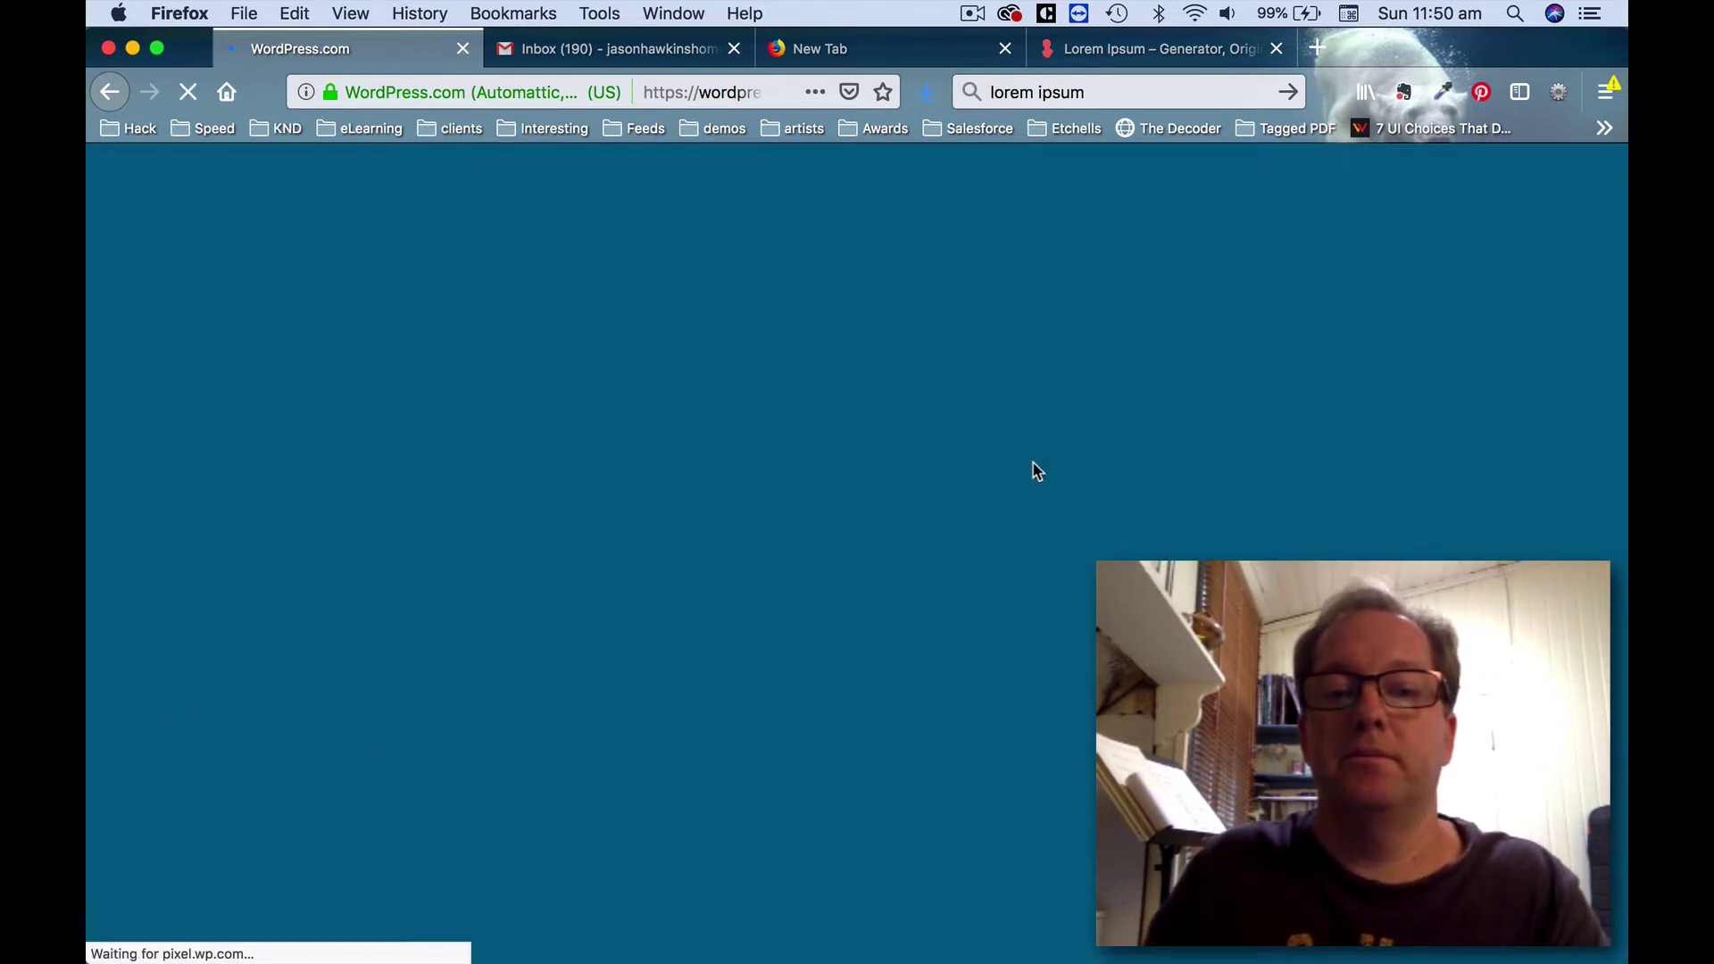
click(785, 376)
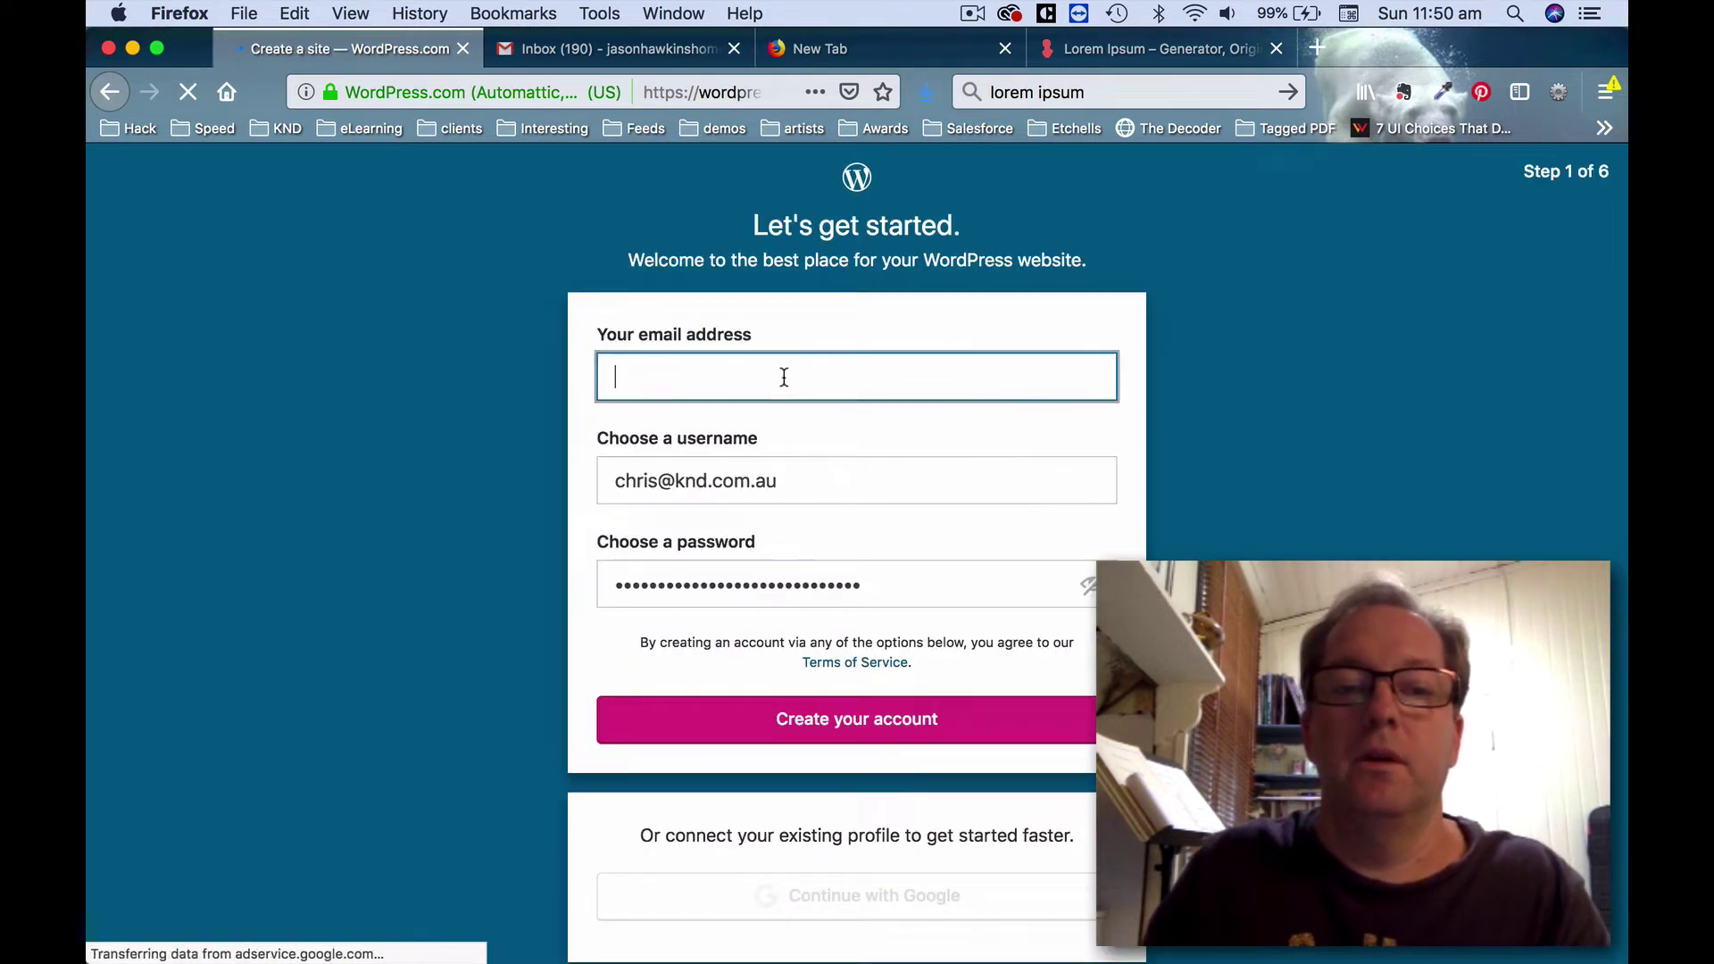
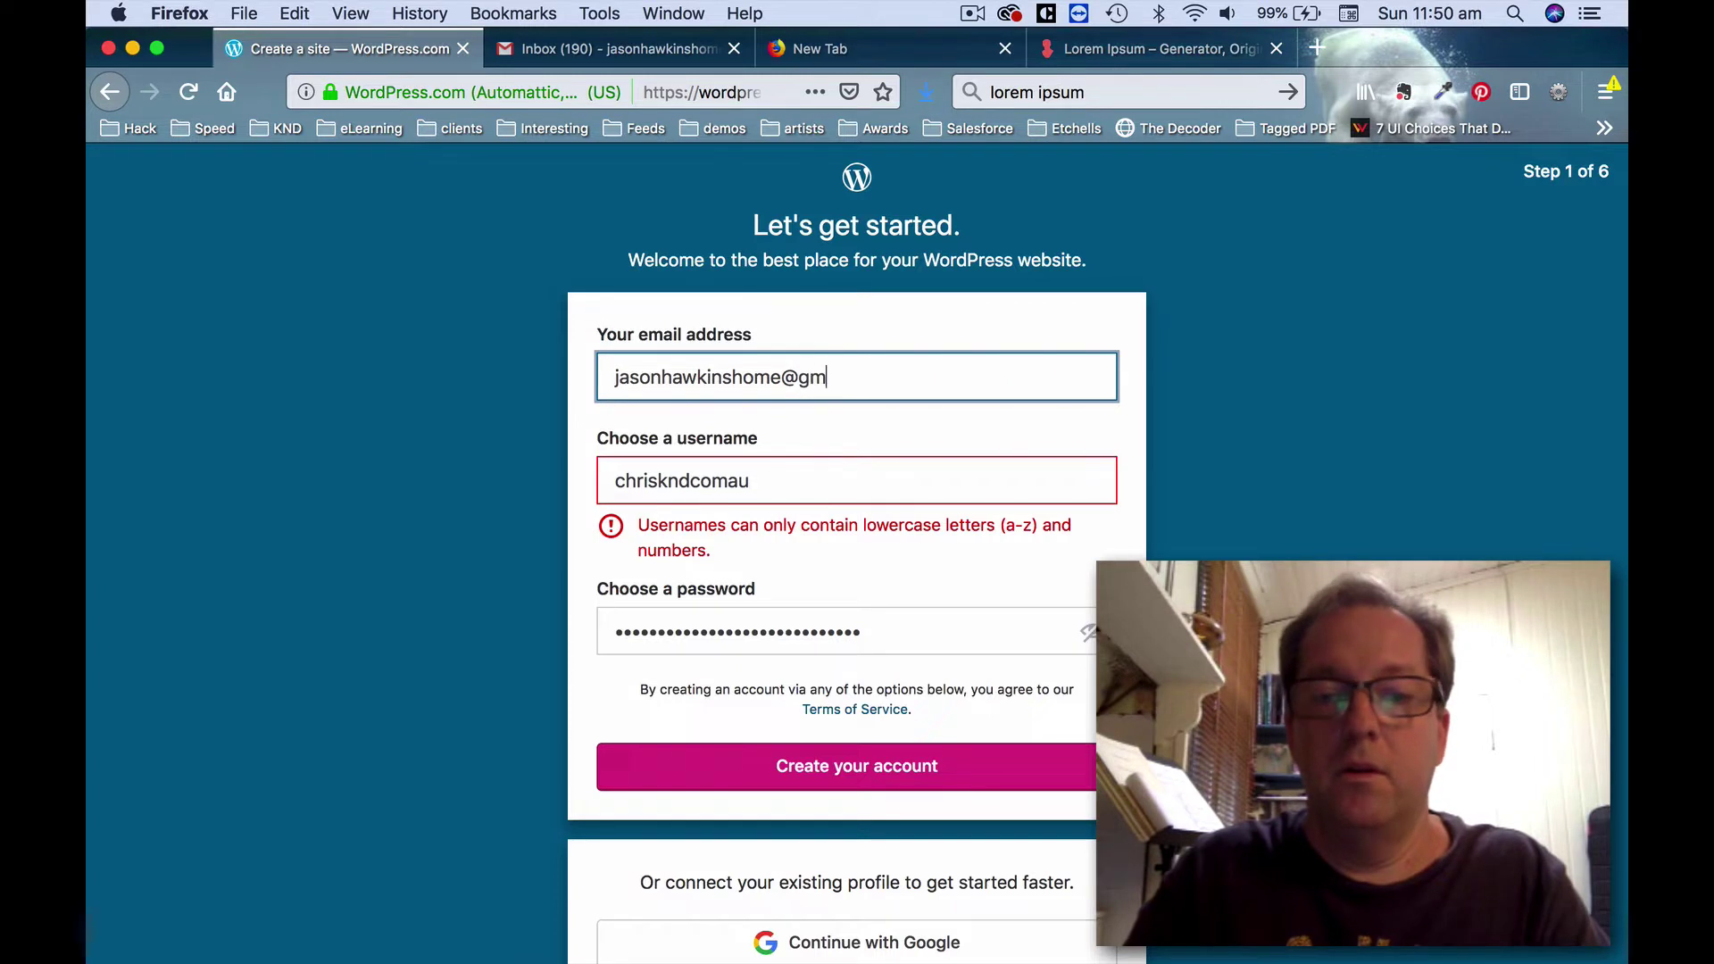
Replace the prefilled username and enter the account password.
double_click(726, 487)
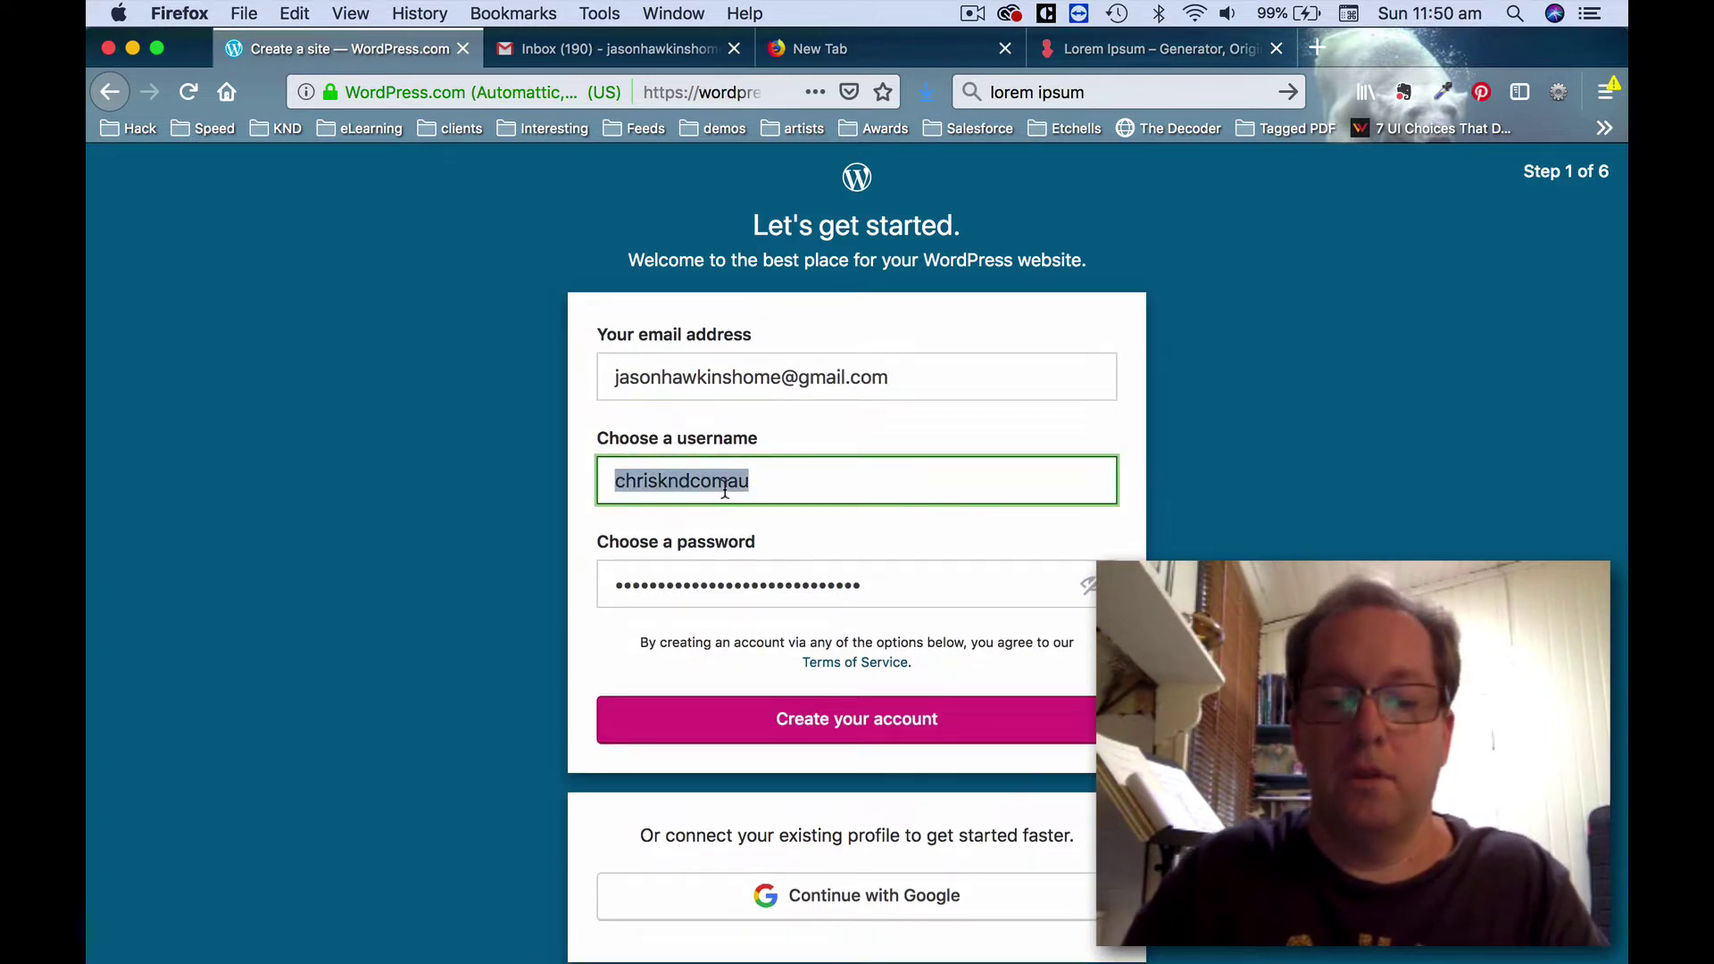
text(jasonhome)
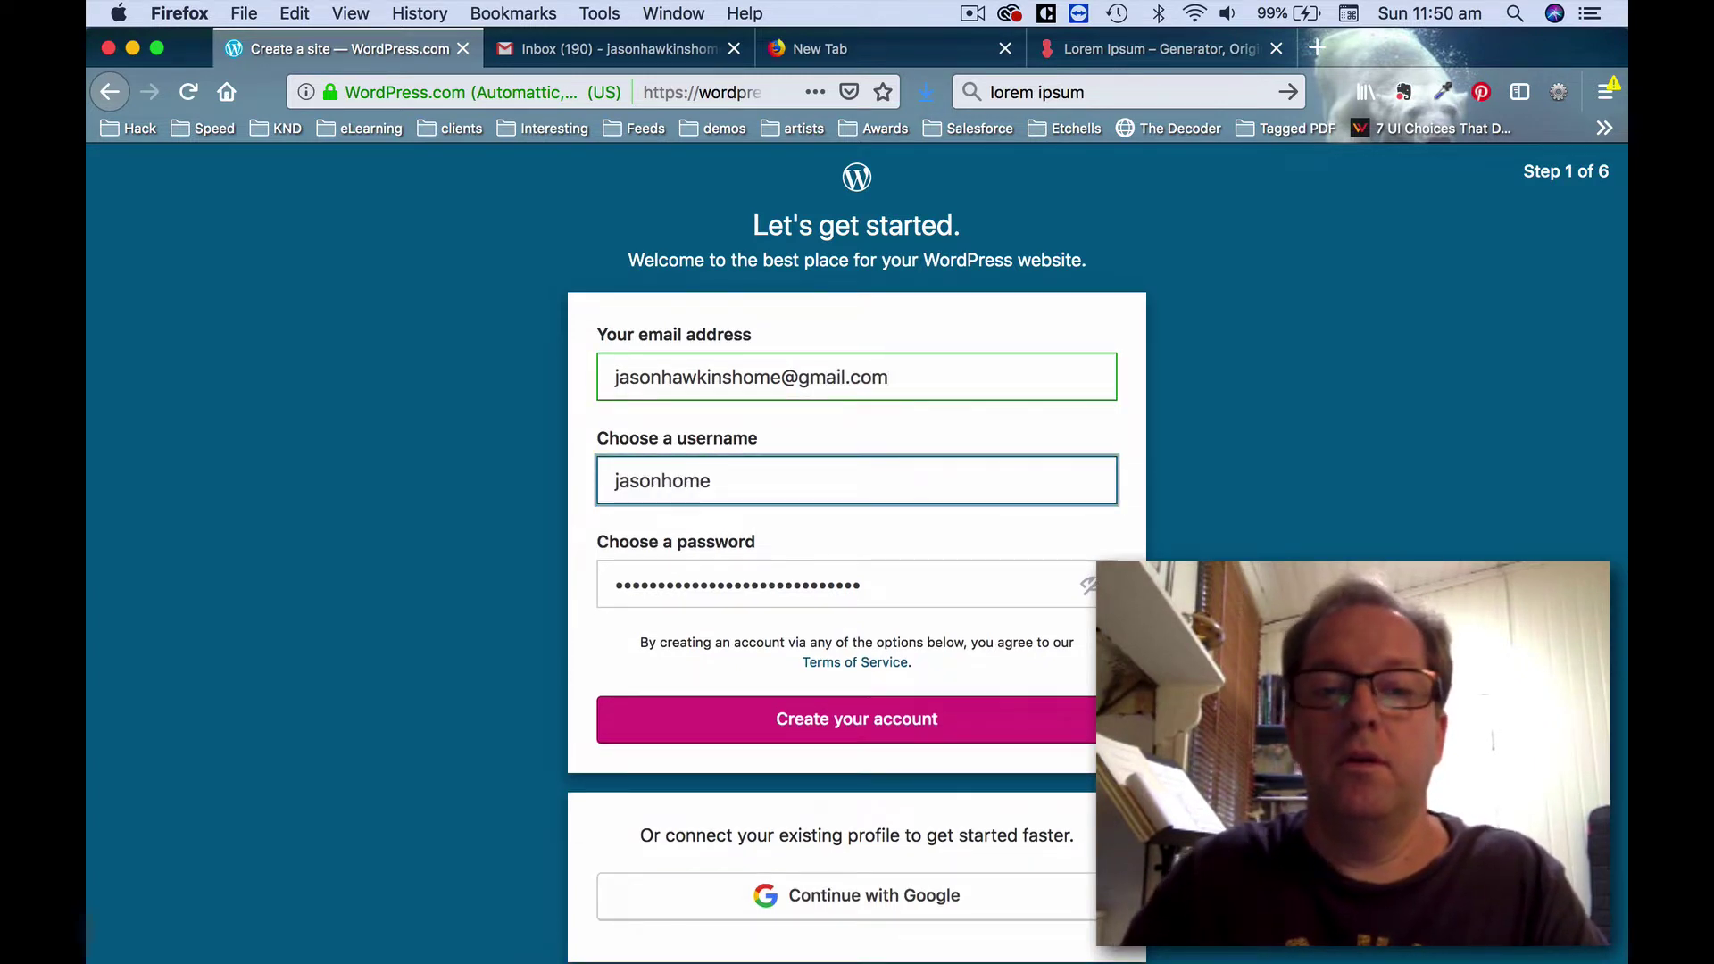
double_click(750, 582)
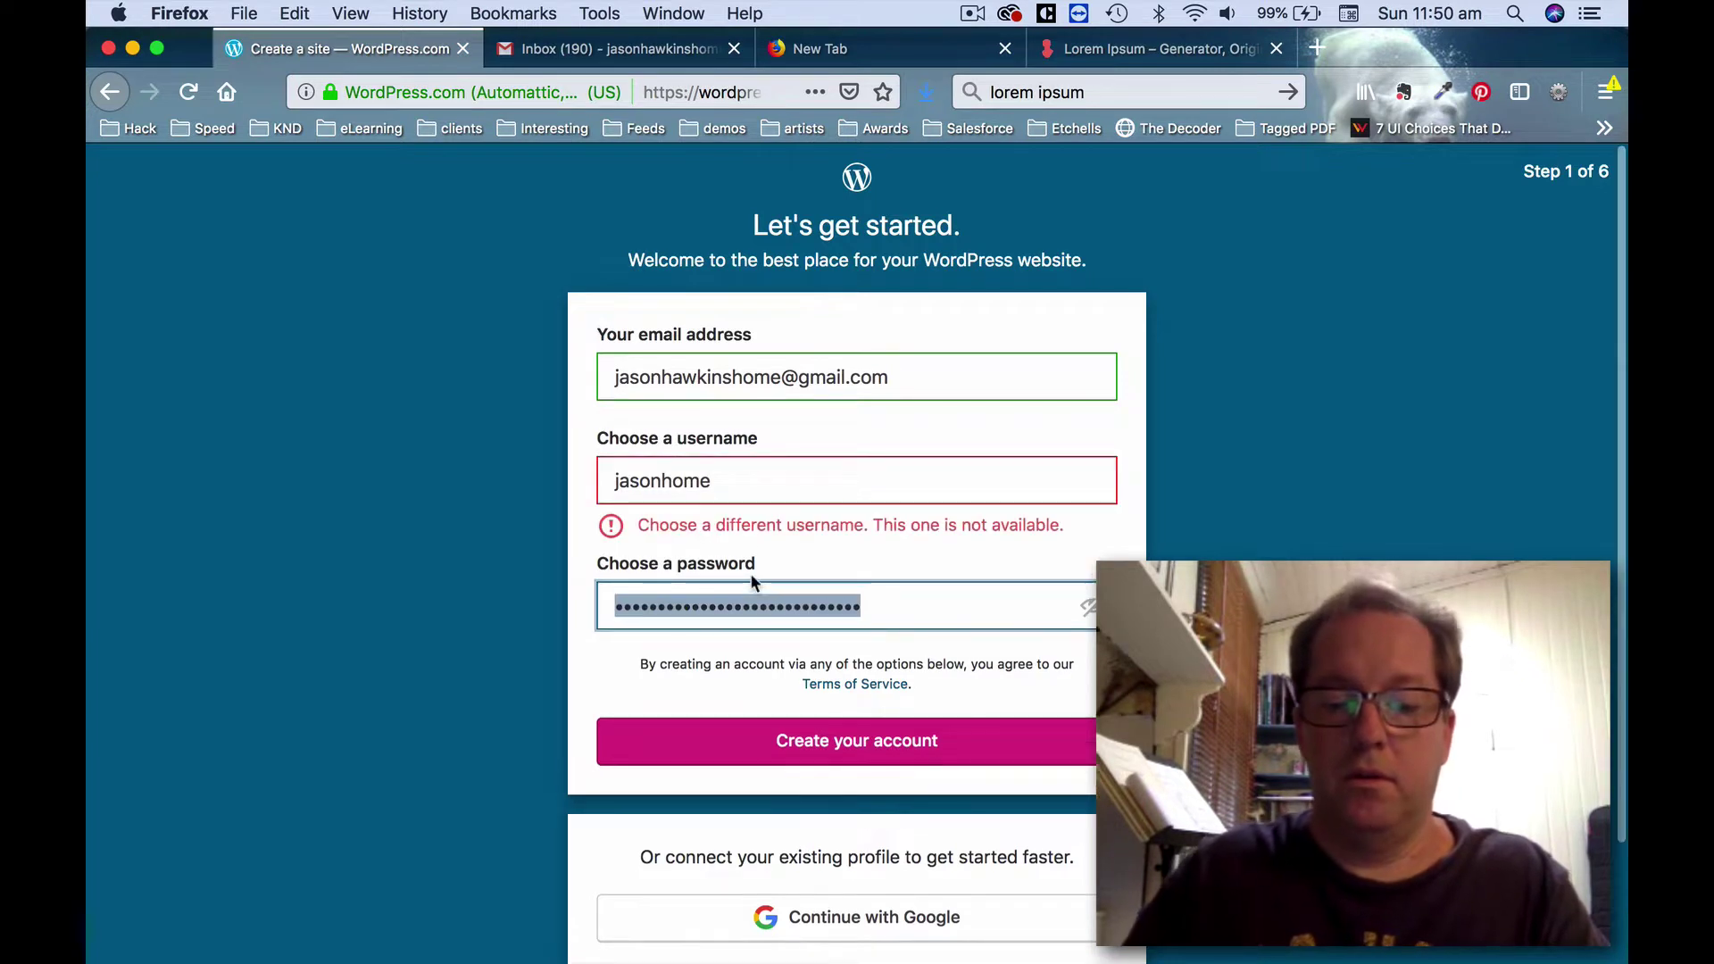
text(•••)
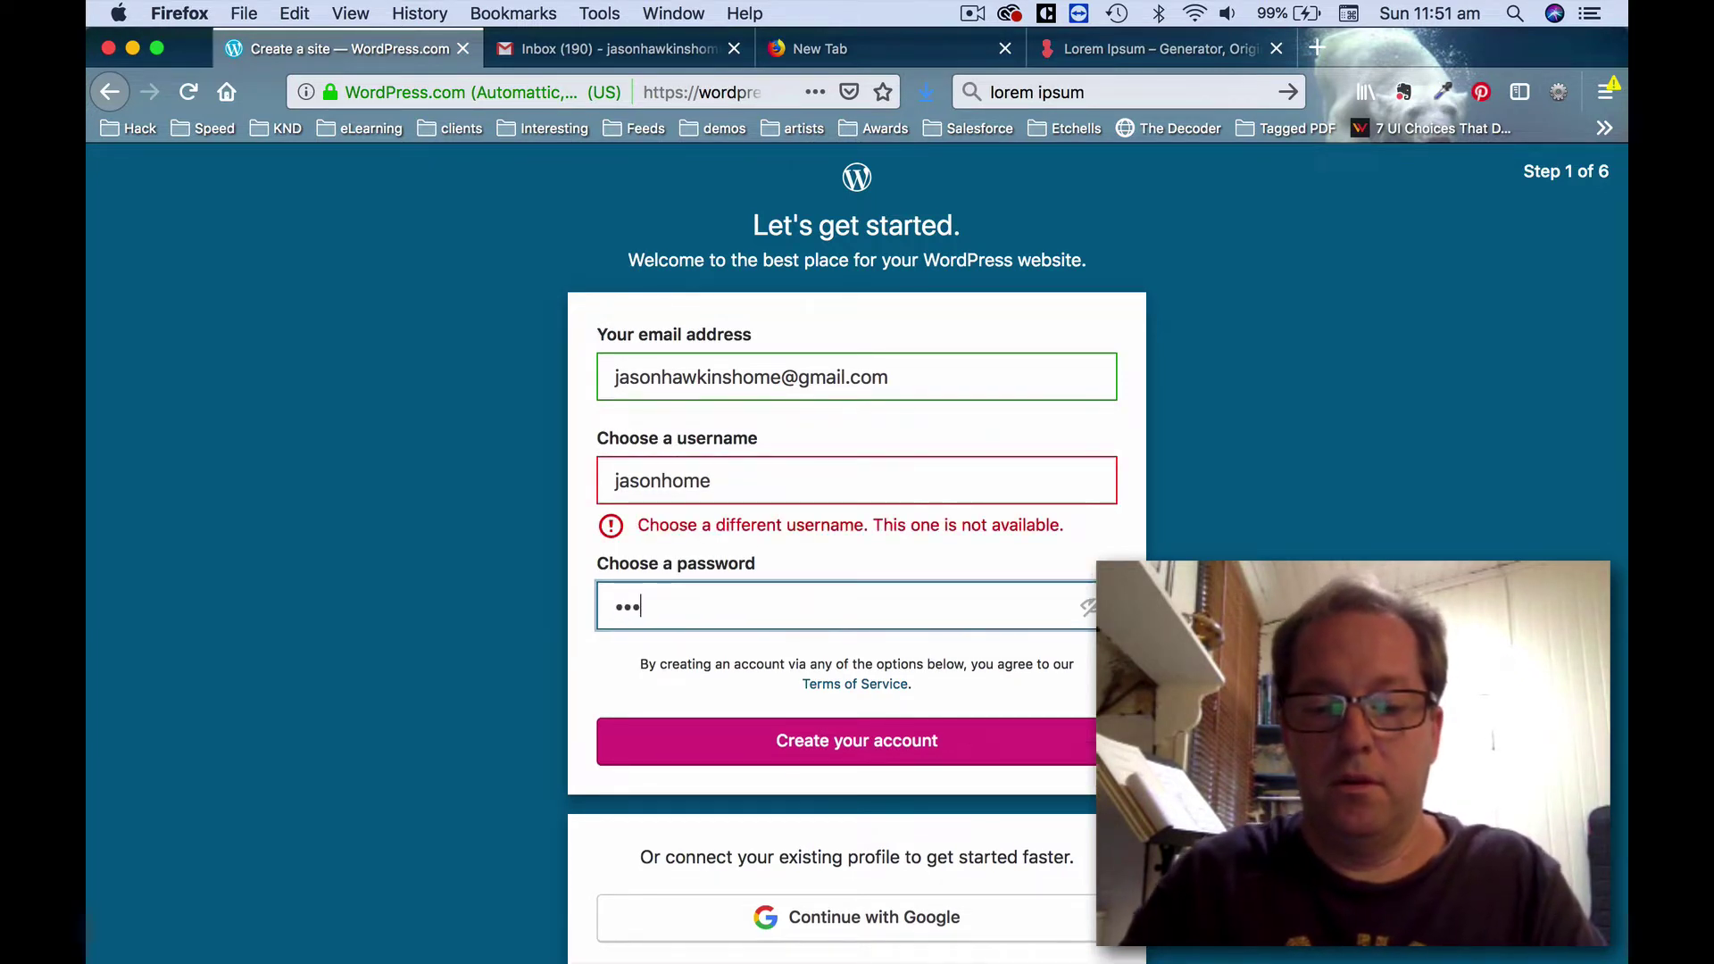
text(•••••••••)
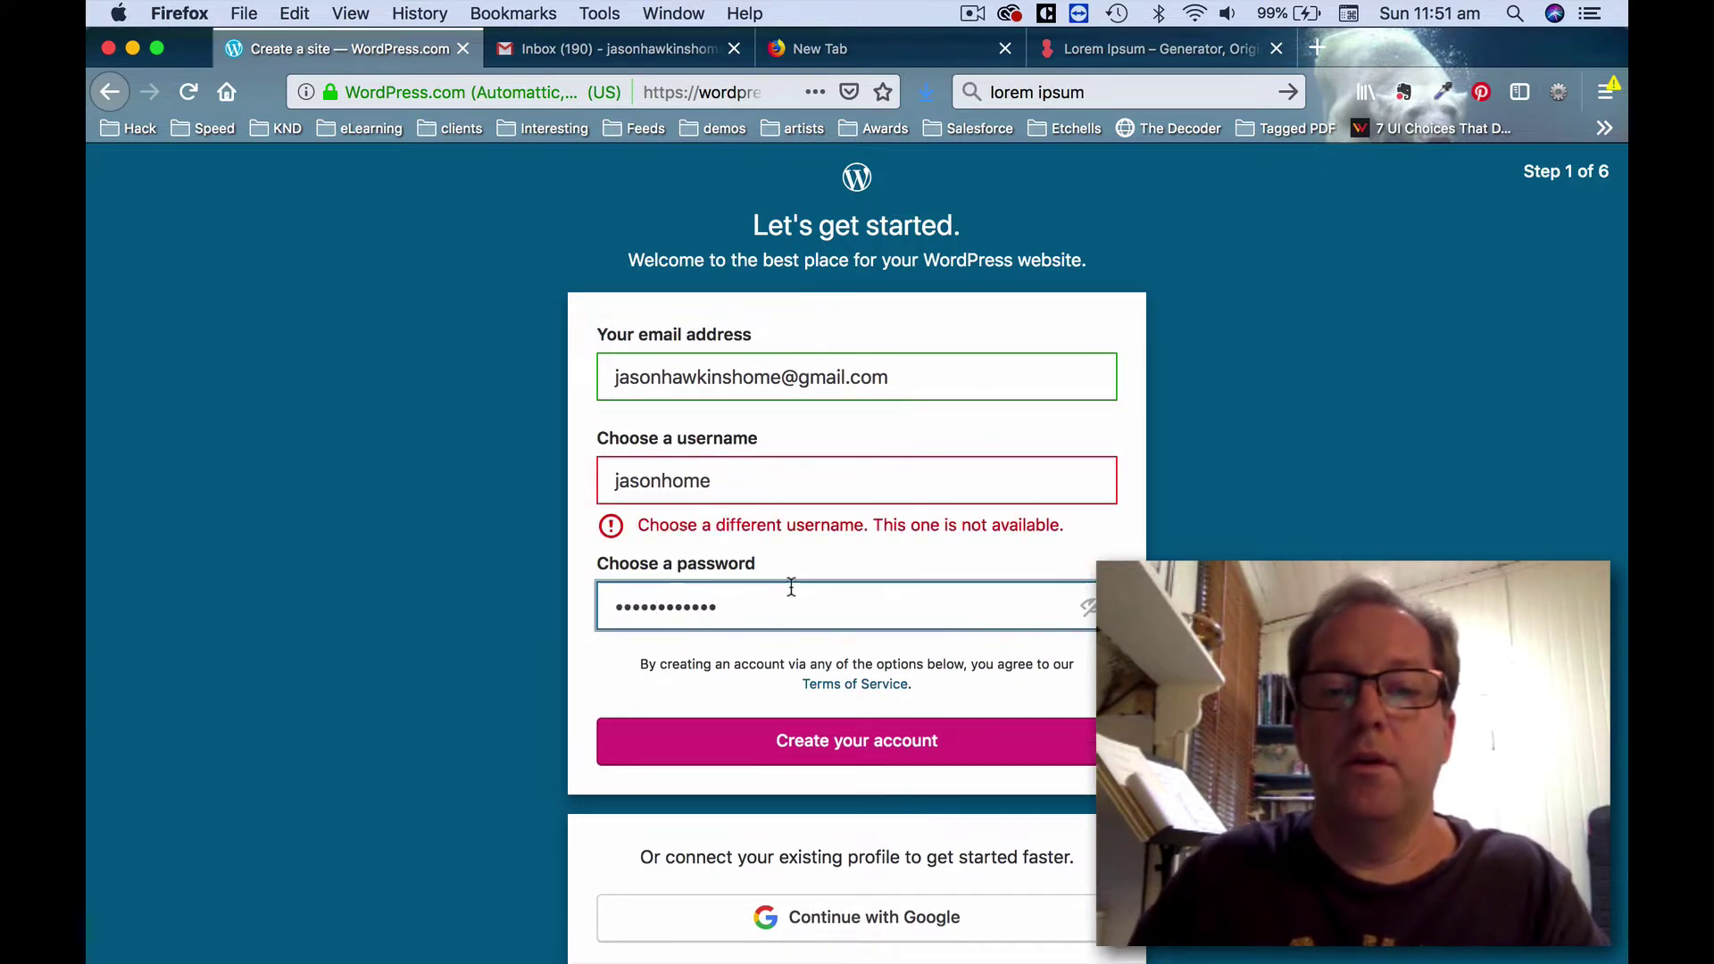
Append 99 to the taken username and create the account.
click(784, 481)
key(Tab)
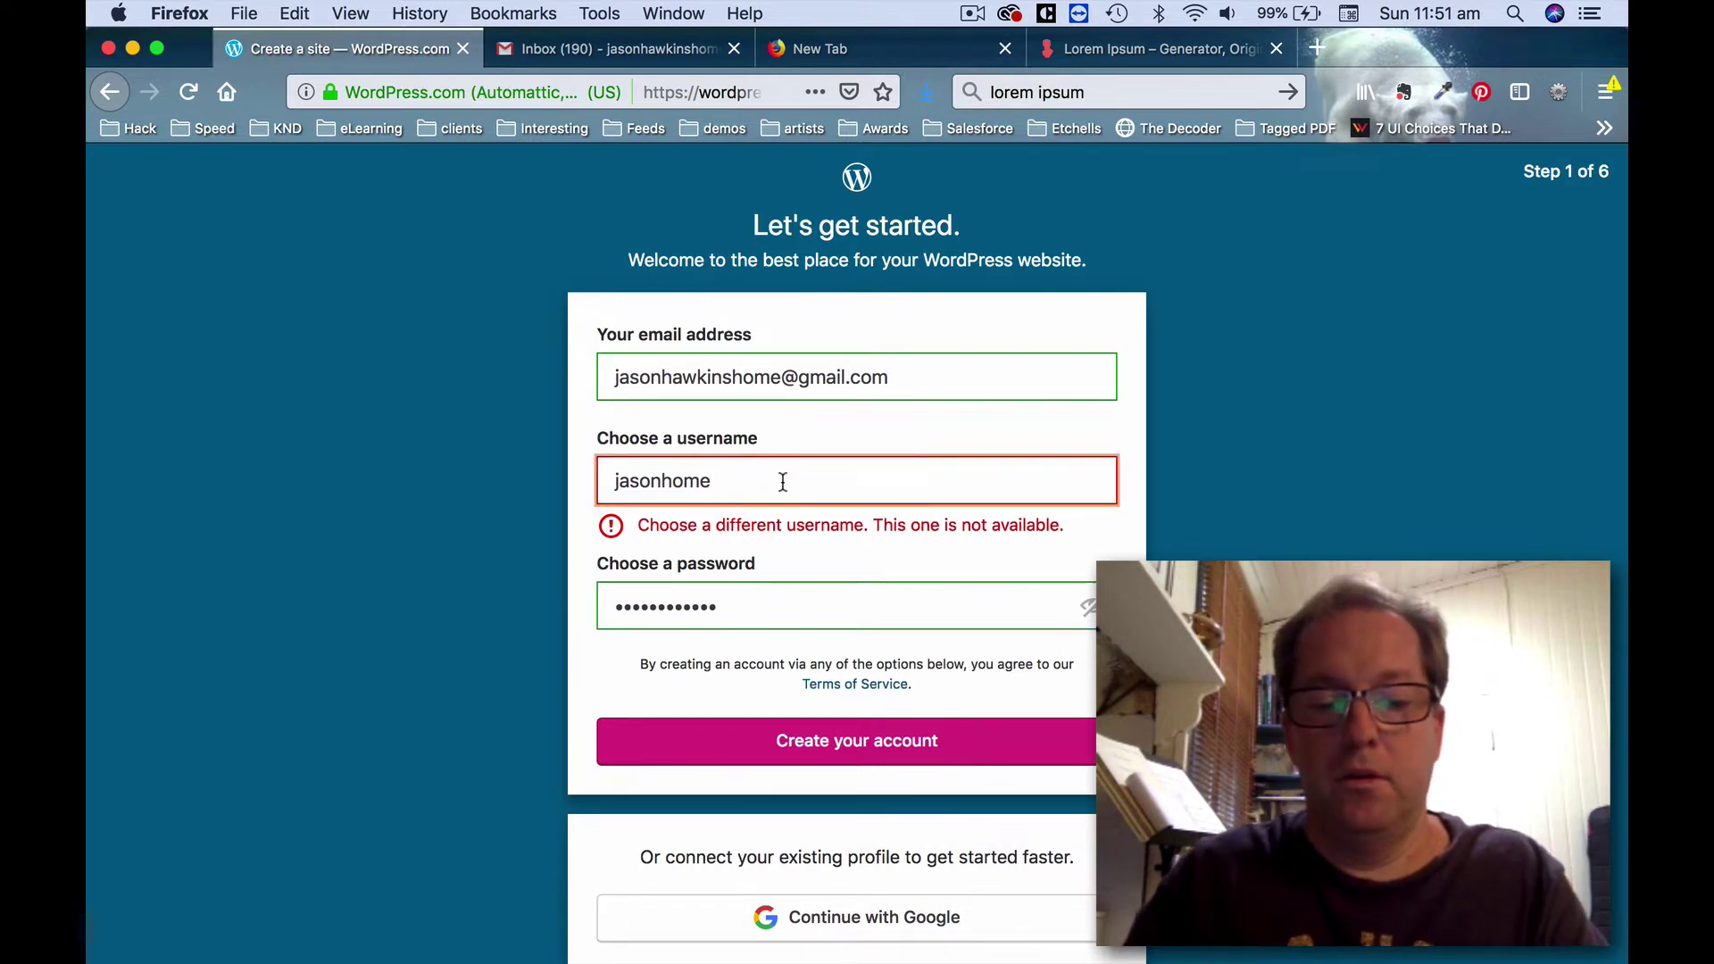
text(99)
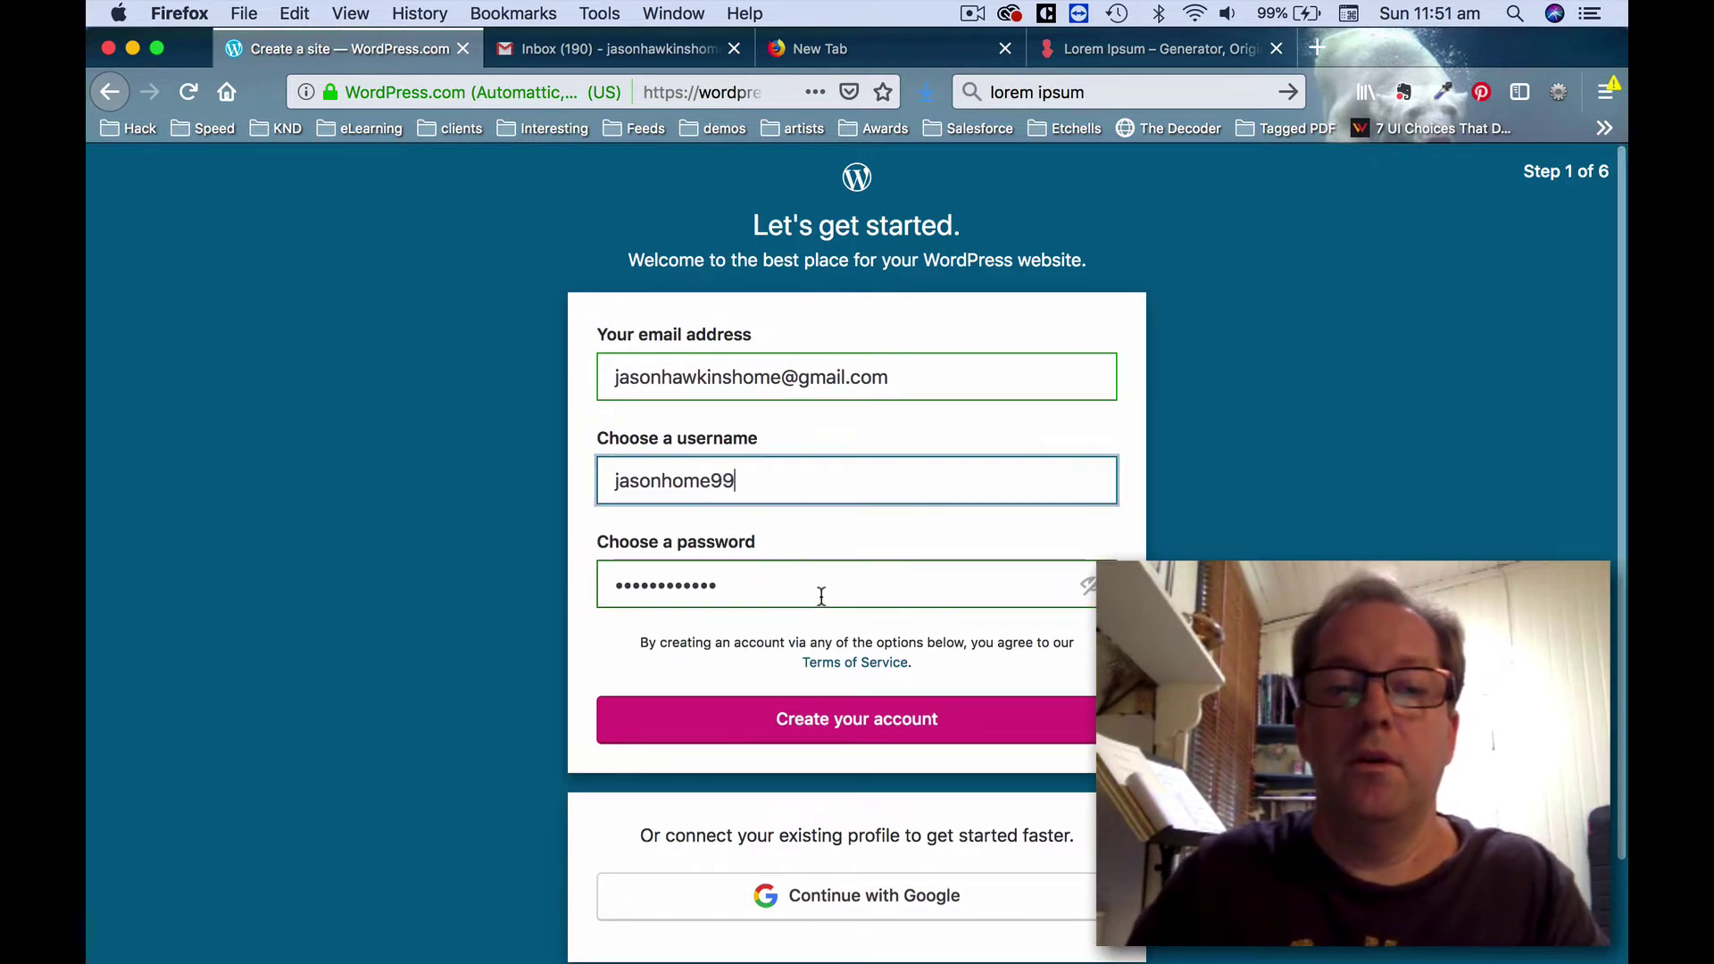
click(818, 589)
click(816, 725)
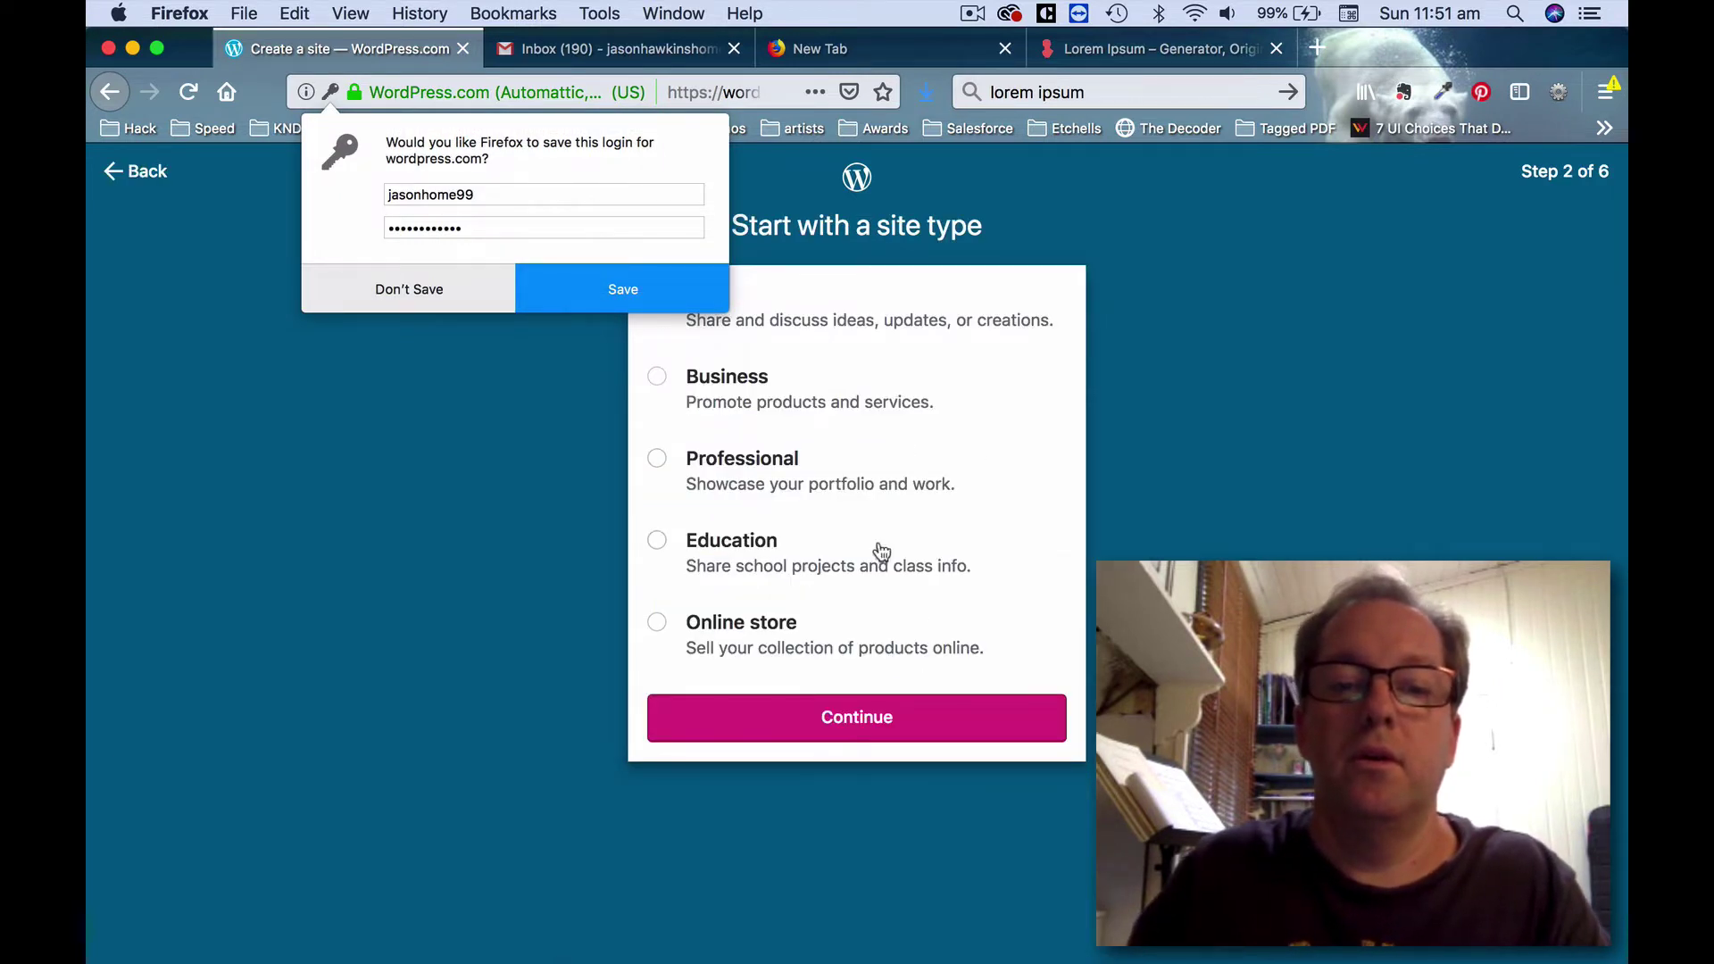
Choose Blog as the site type instead of Education.
click(887, 559)
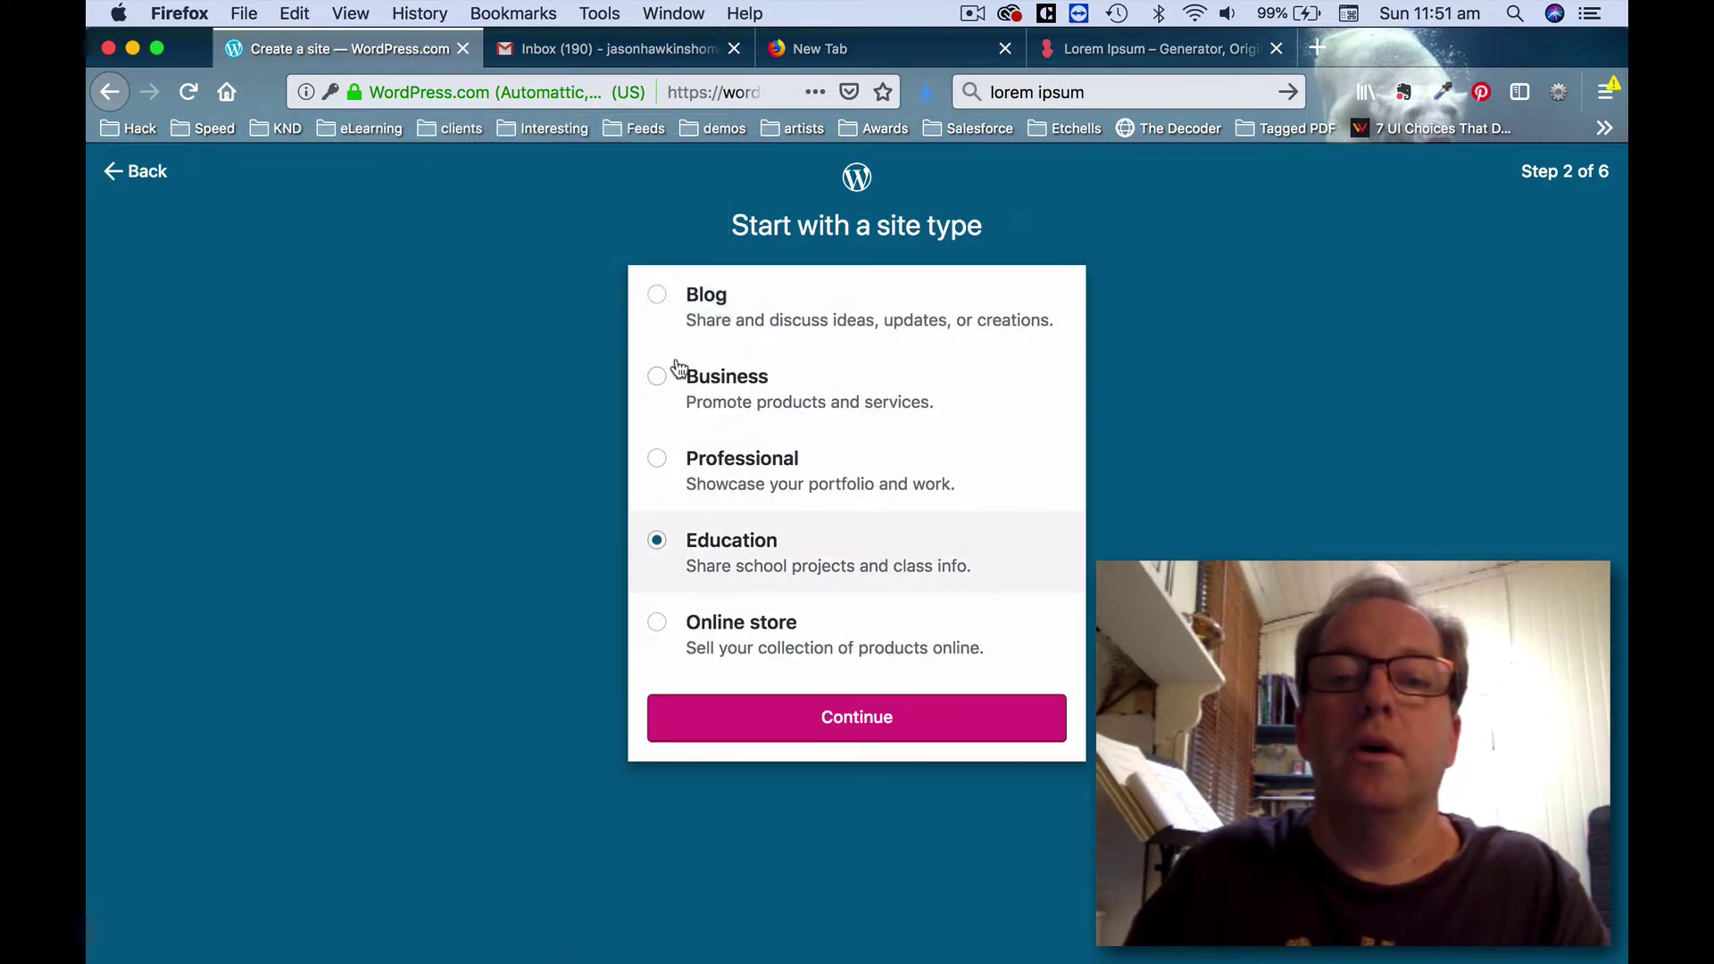
click(661, 301)
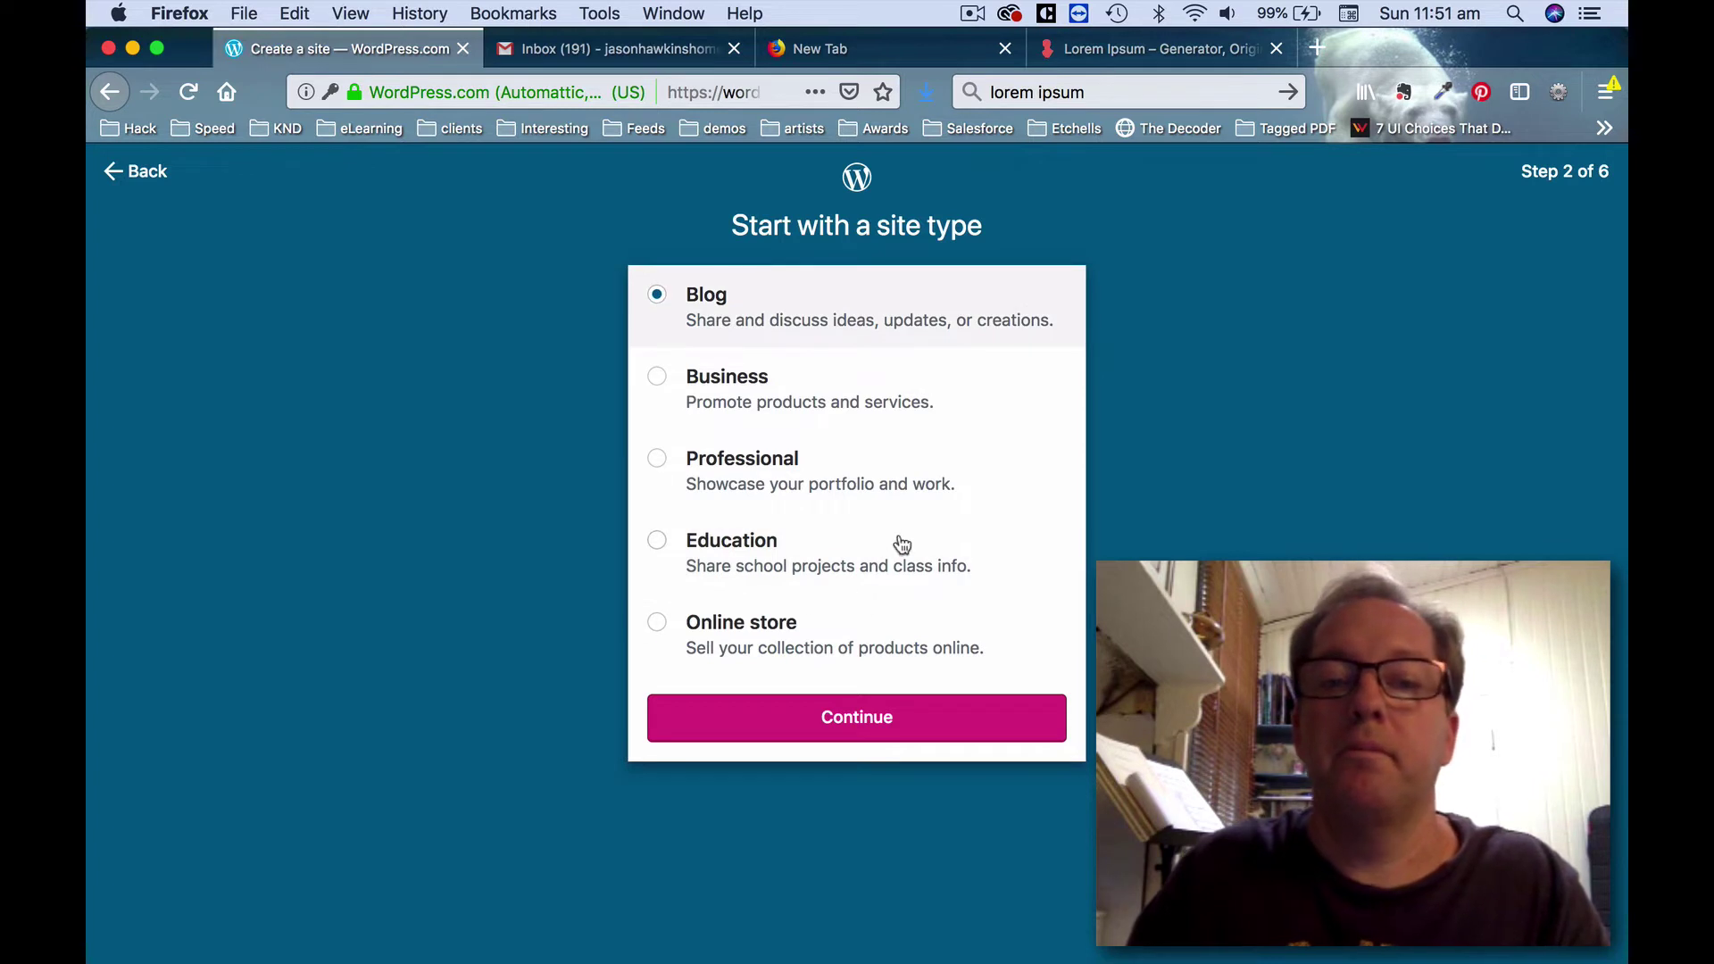
click(938, 720)
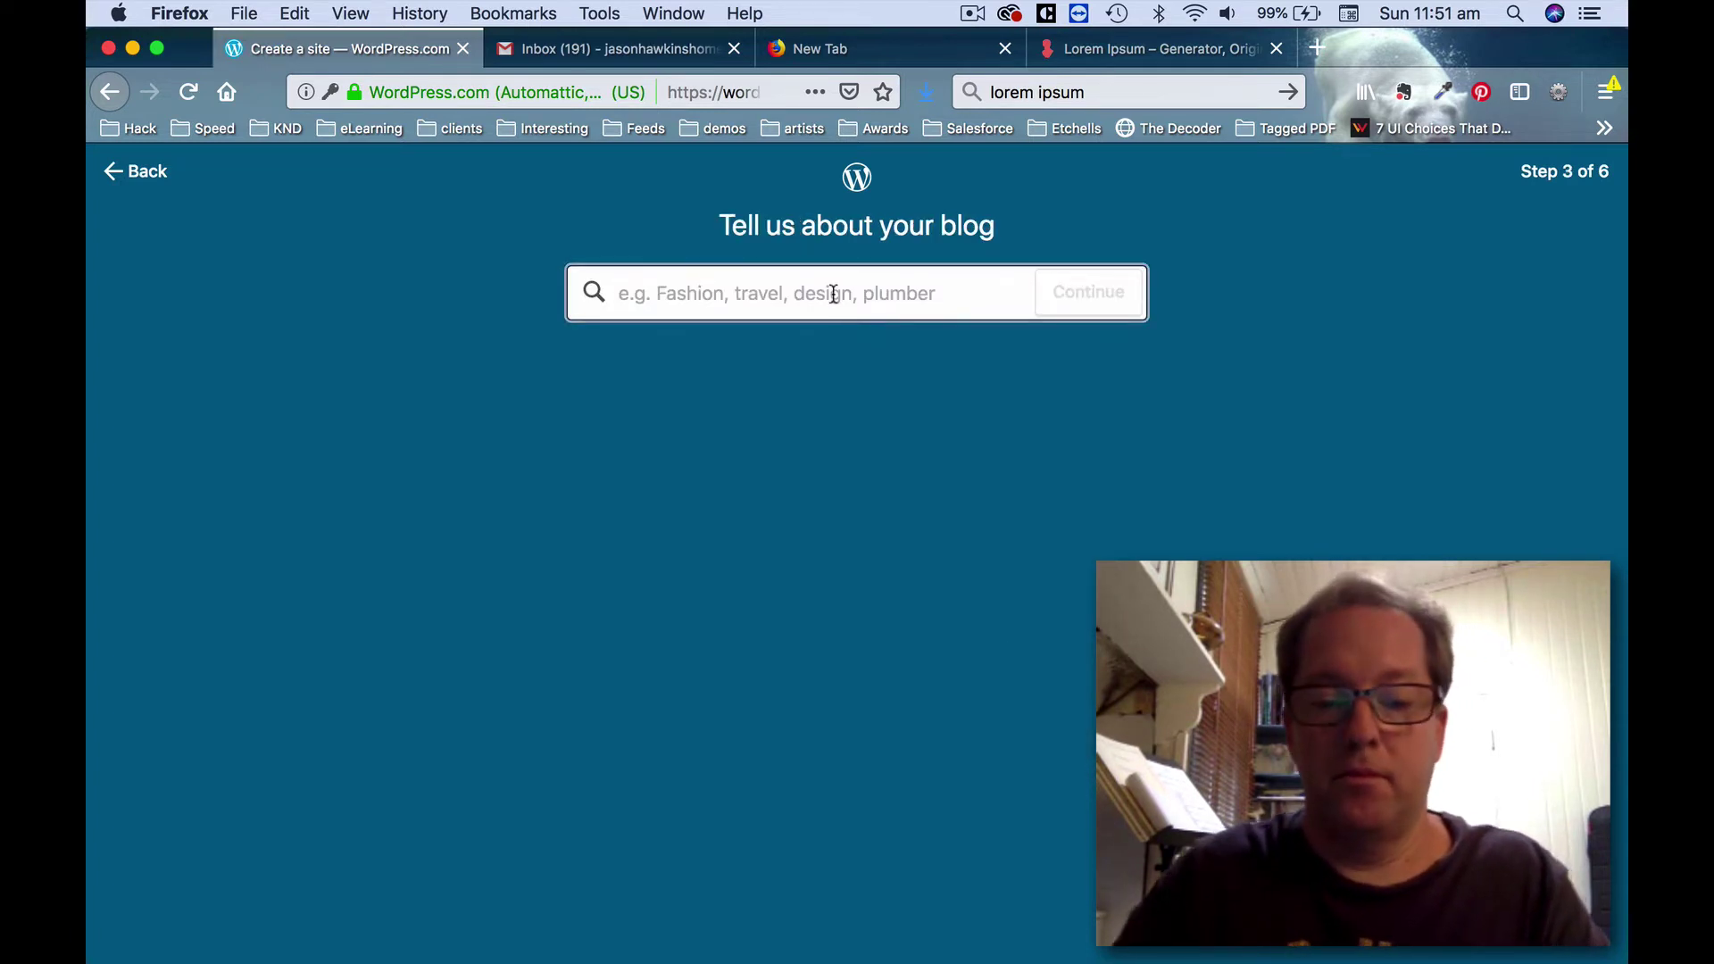
Describe the blog as 'Test website' and enter the blog's site name.
text(Test )
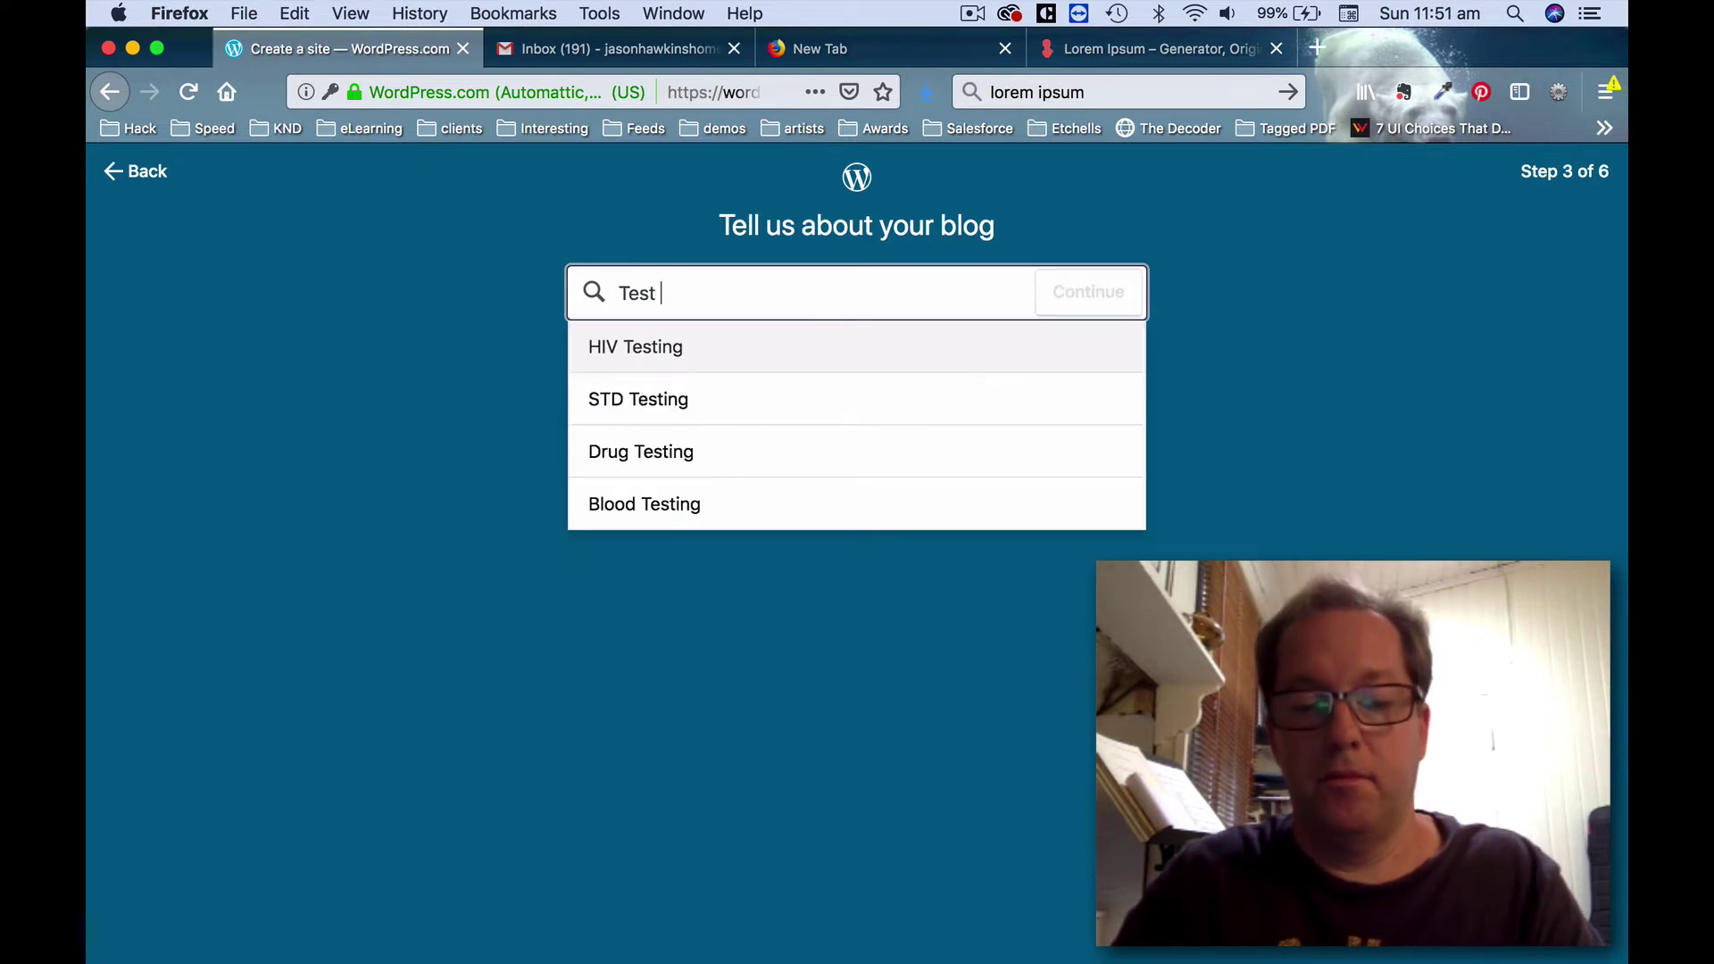
text(website)
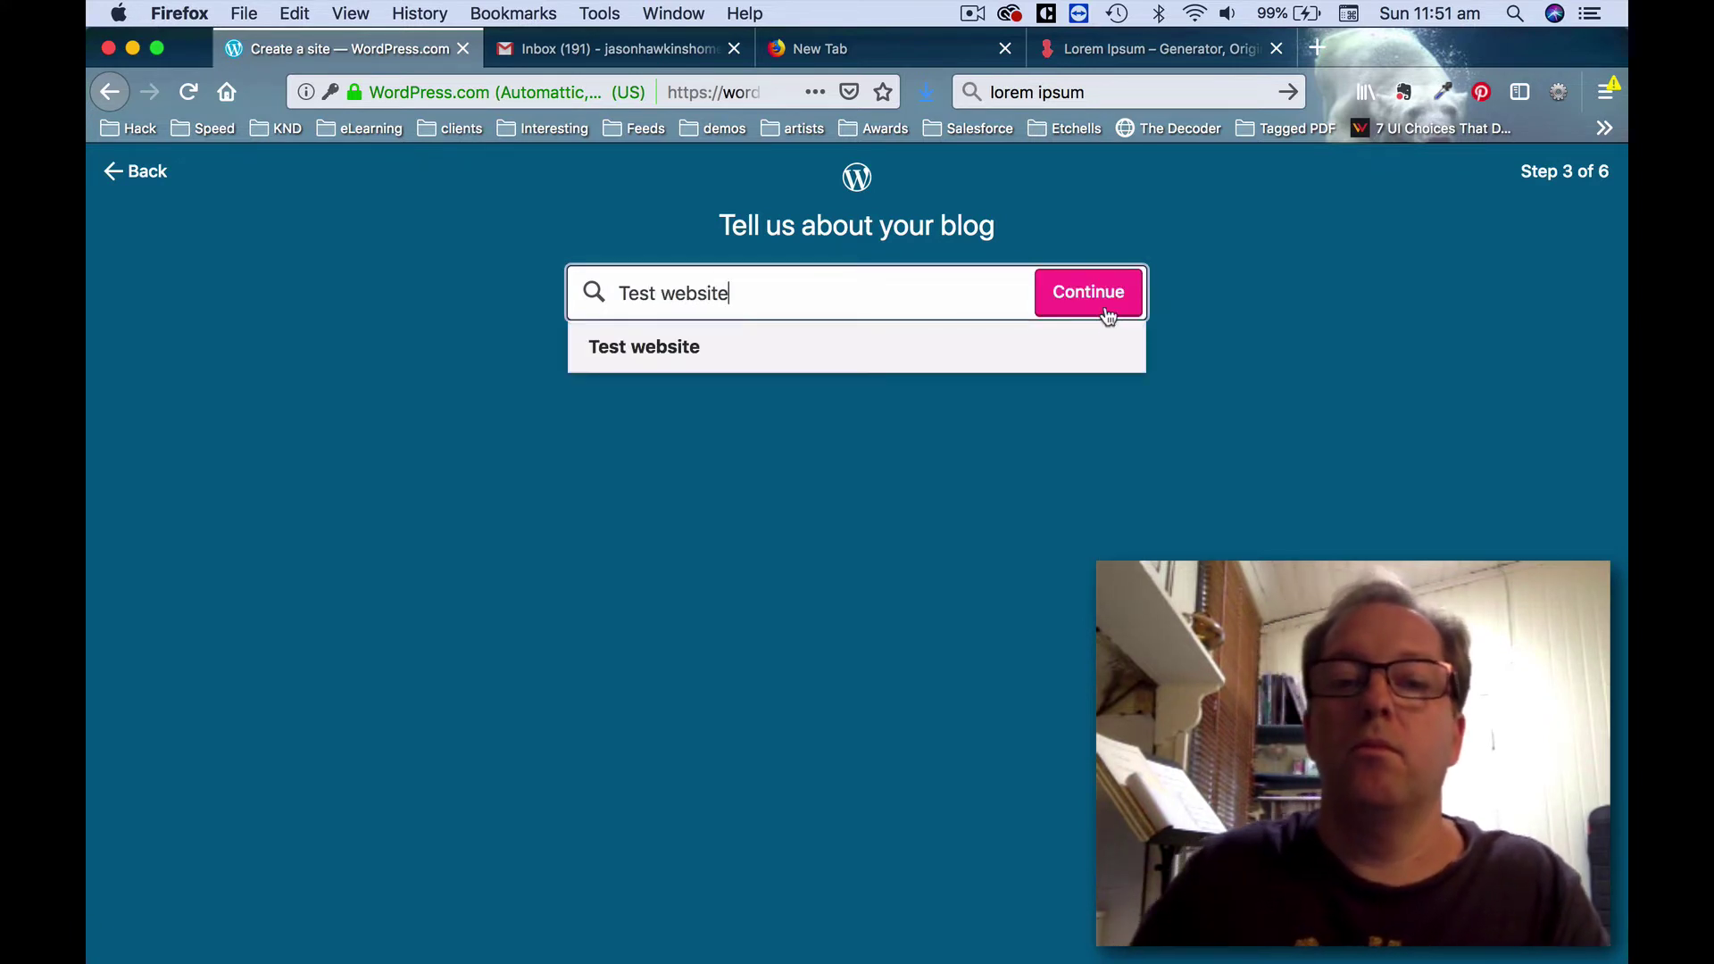
click(1084, 314)
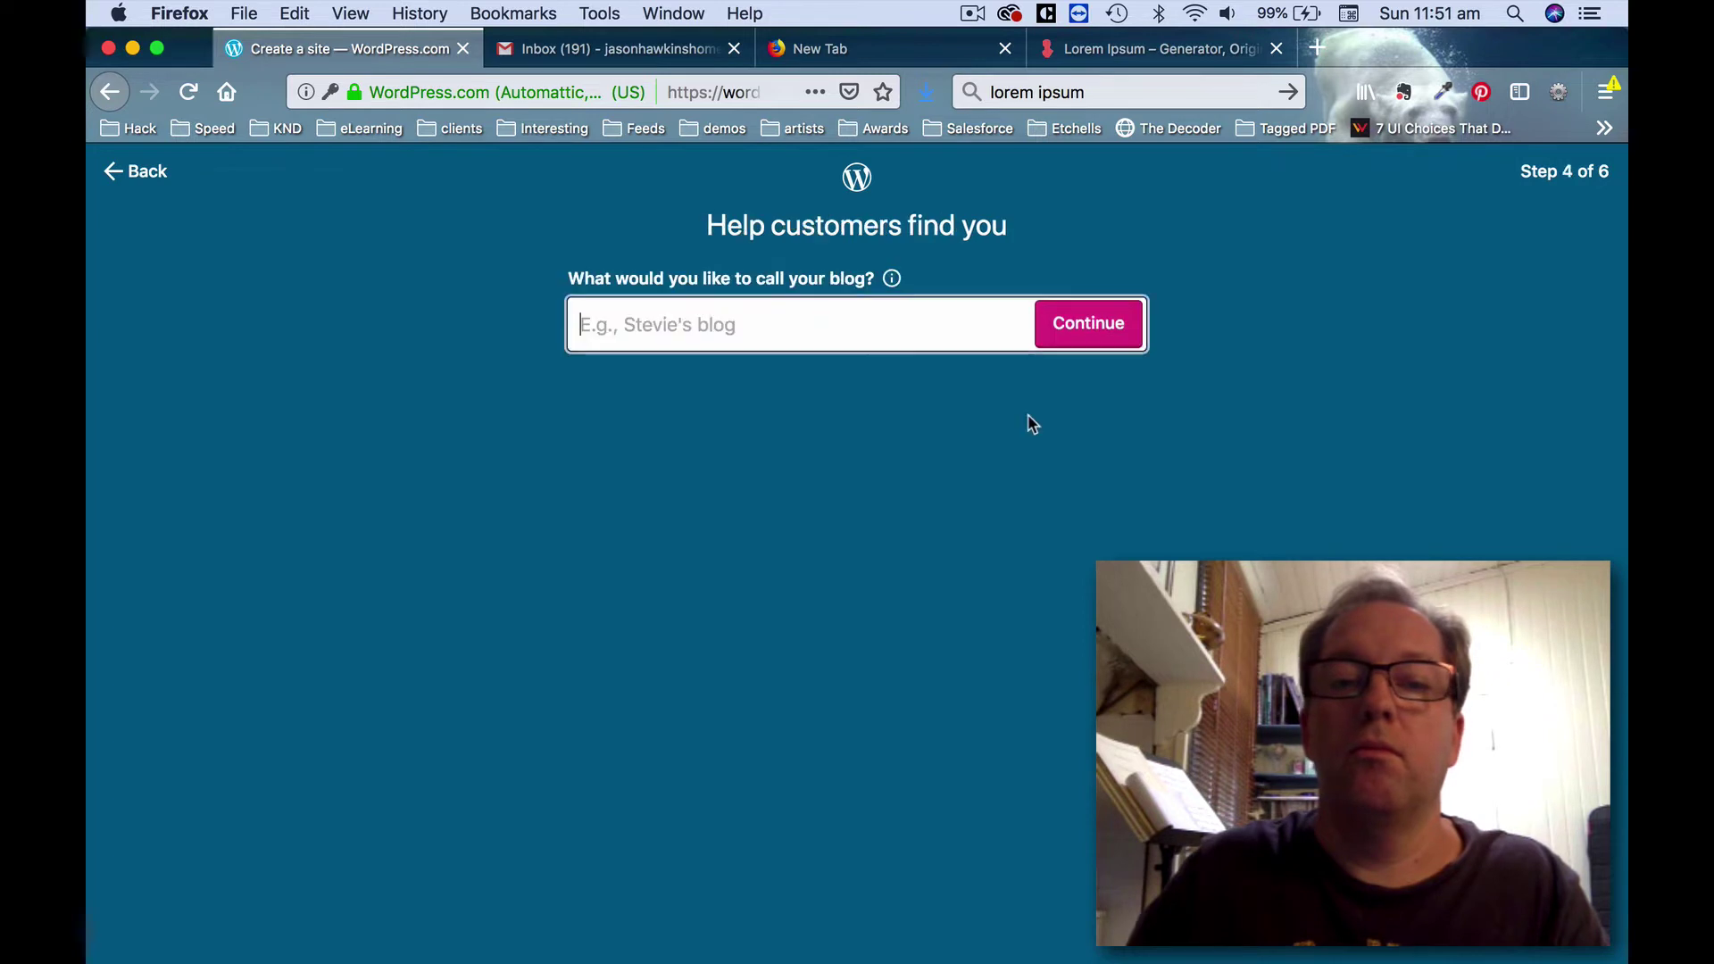
click(828, 309)
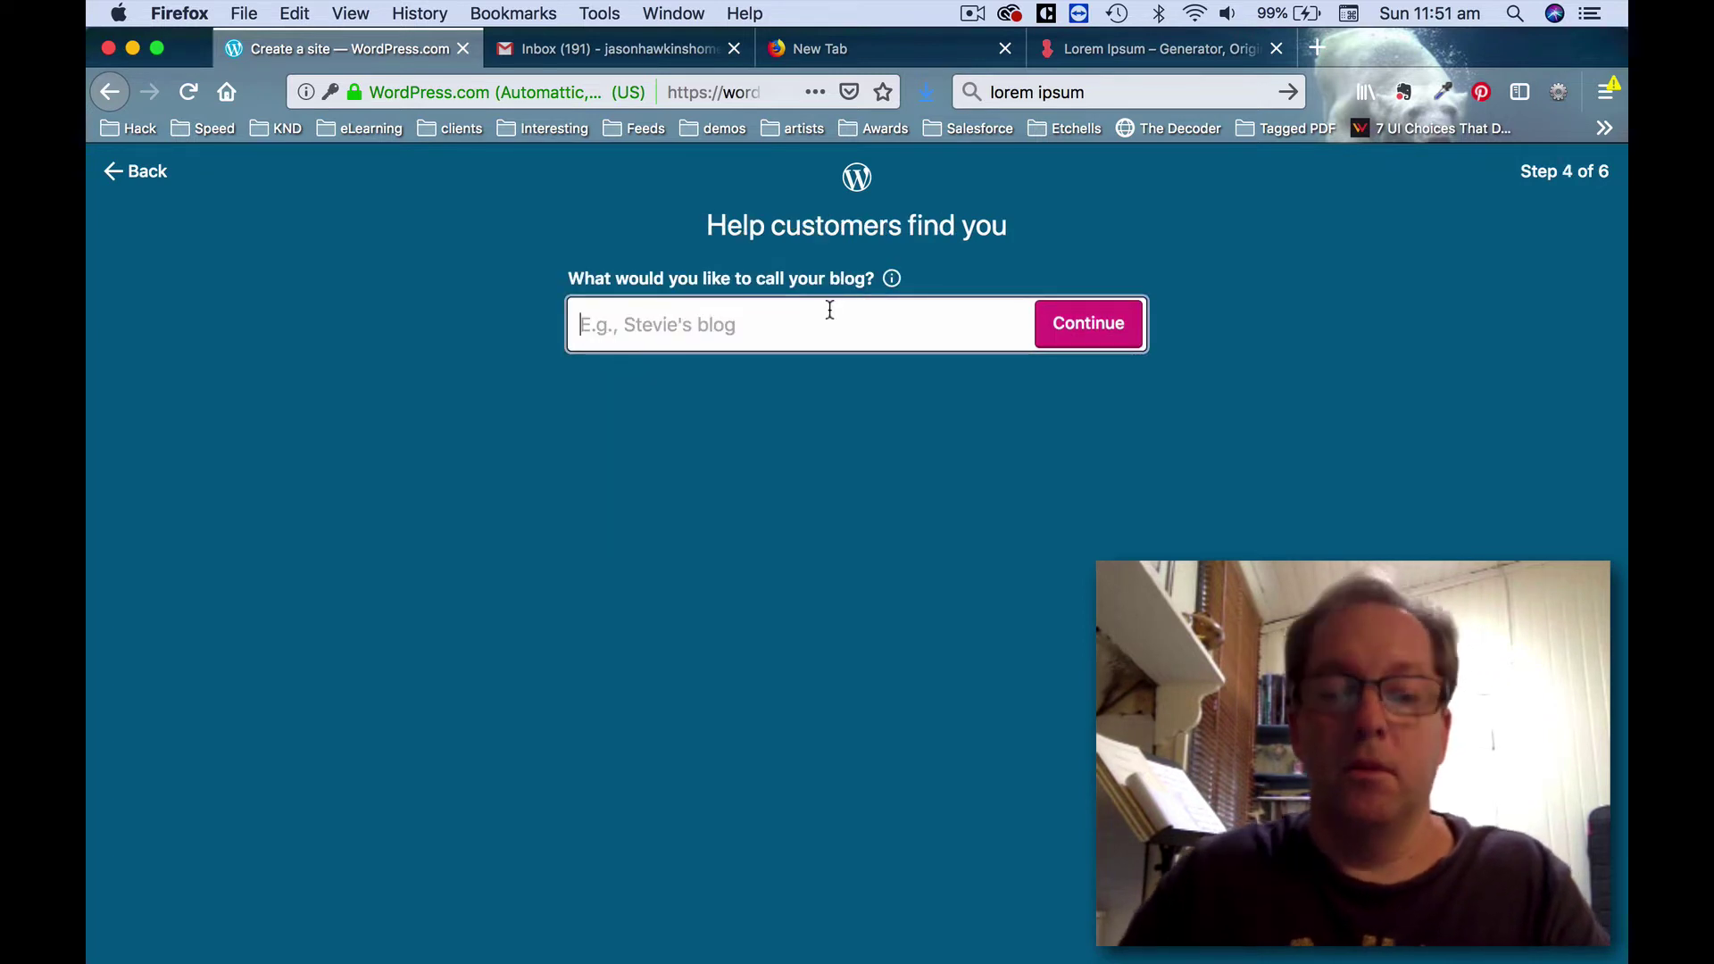
text(Jasons)
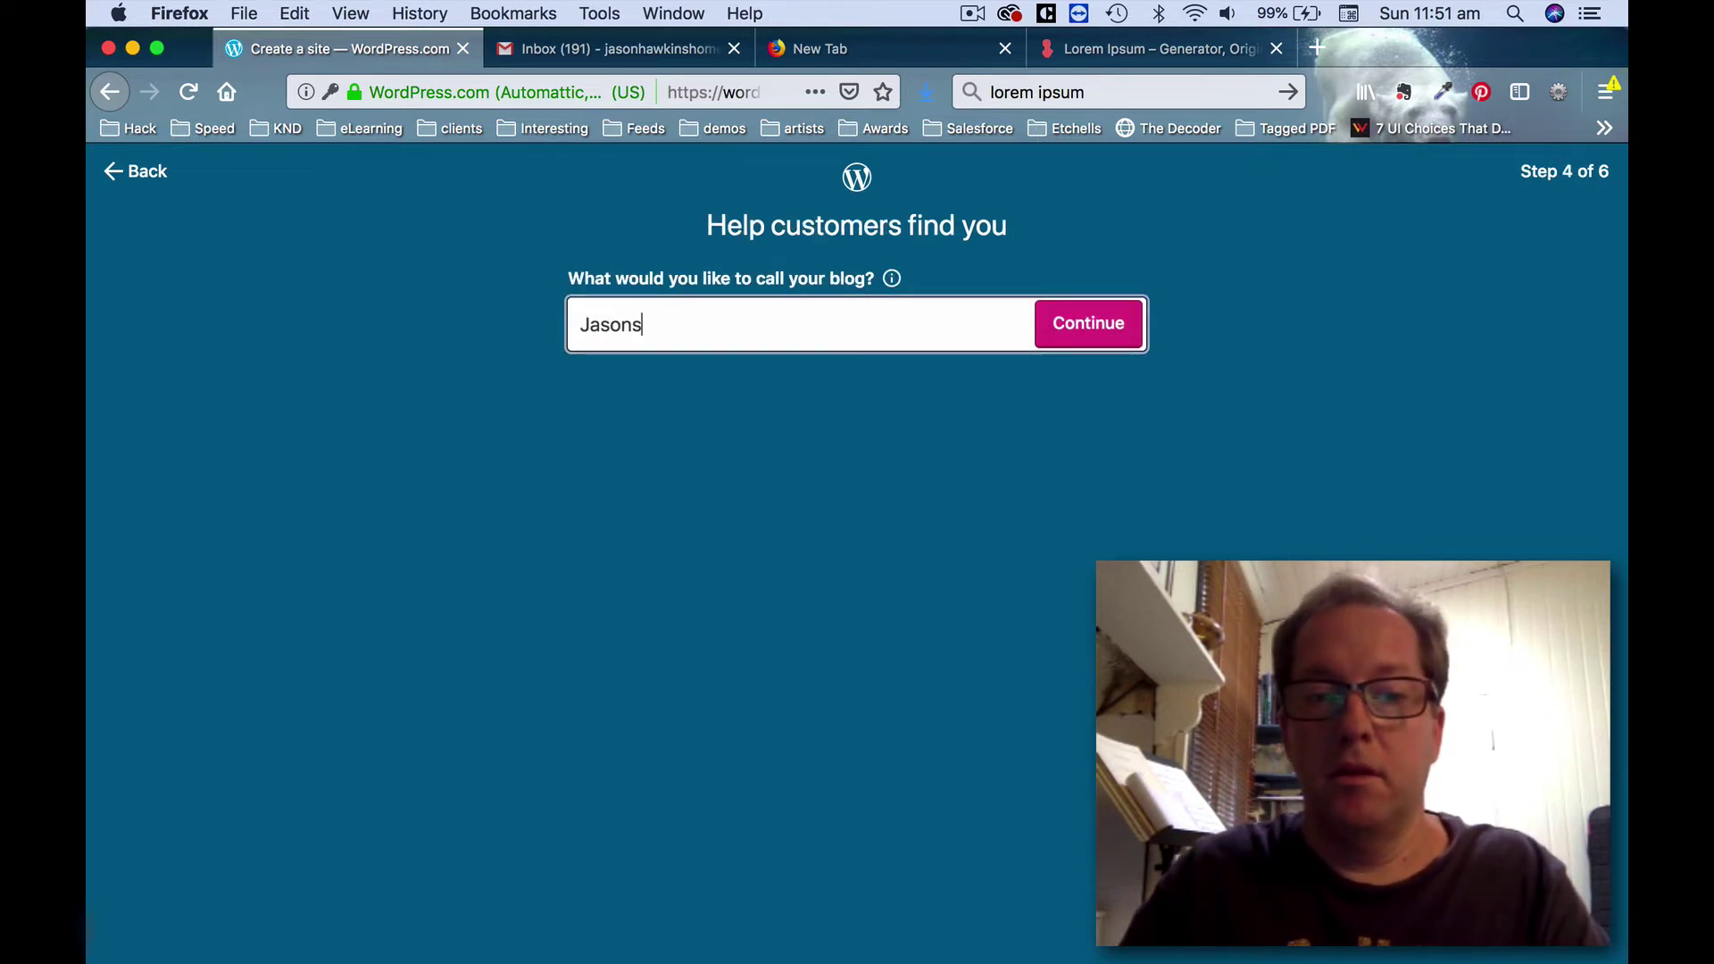
text( Site)
click(1071, 323)
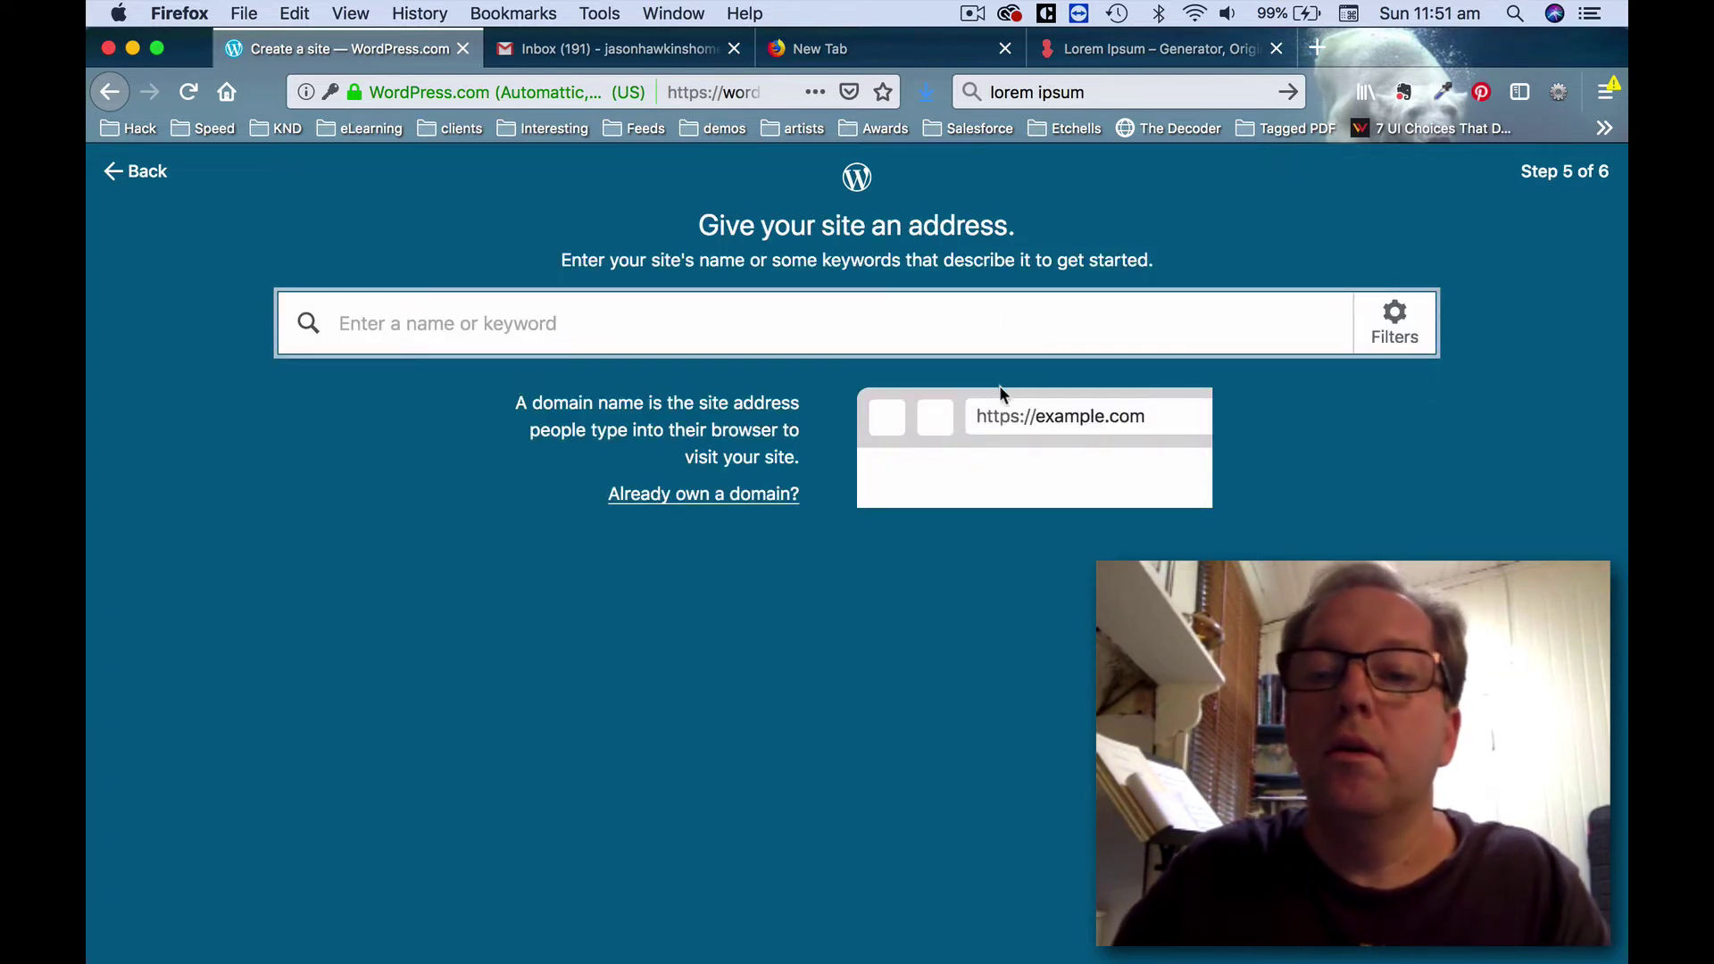
Search site addresses by the site's name and select the free wordpress.com address.
click(983, 325)
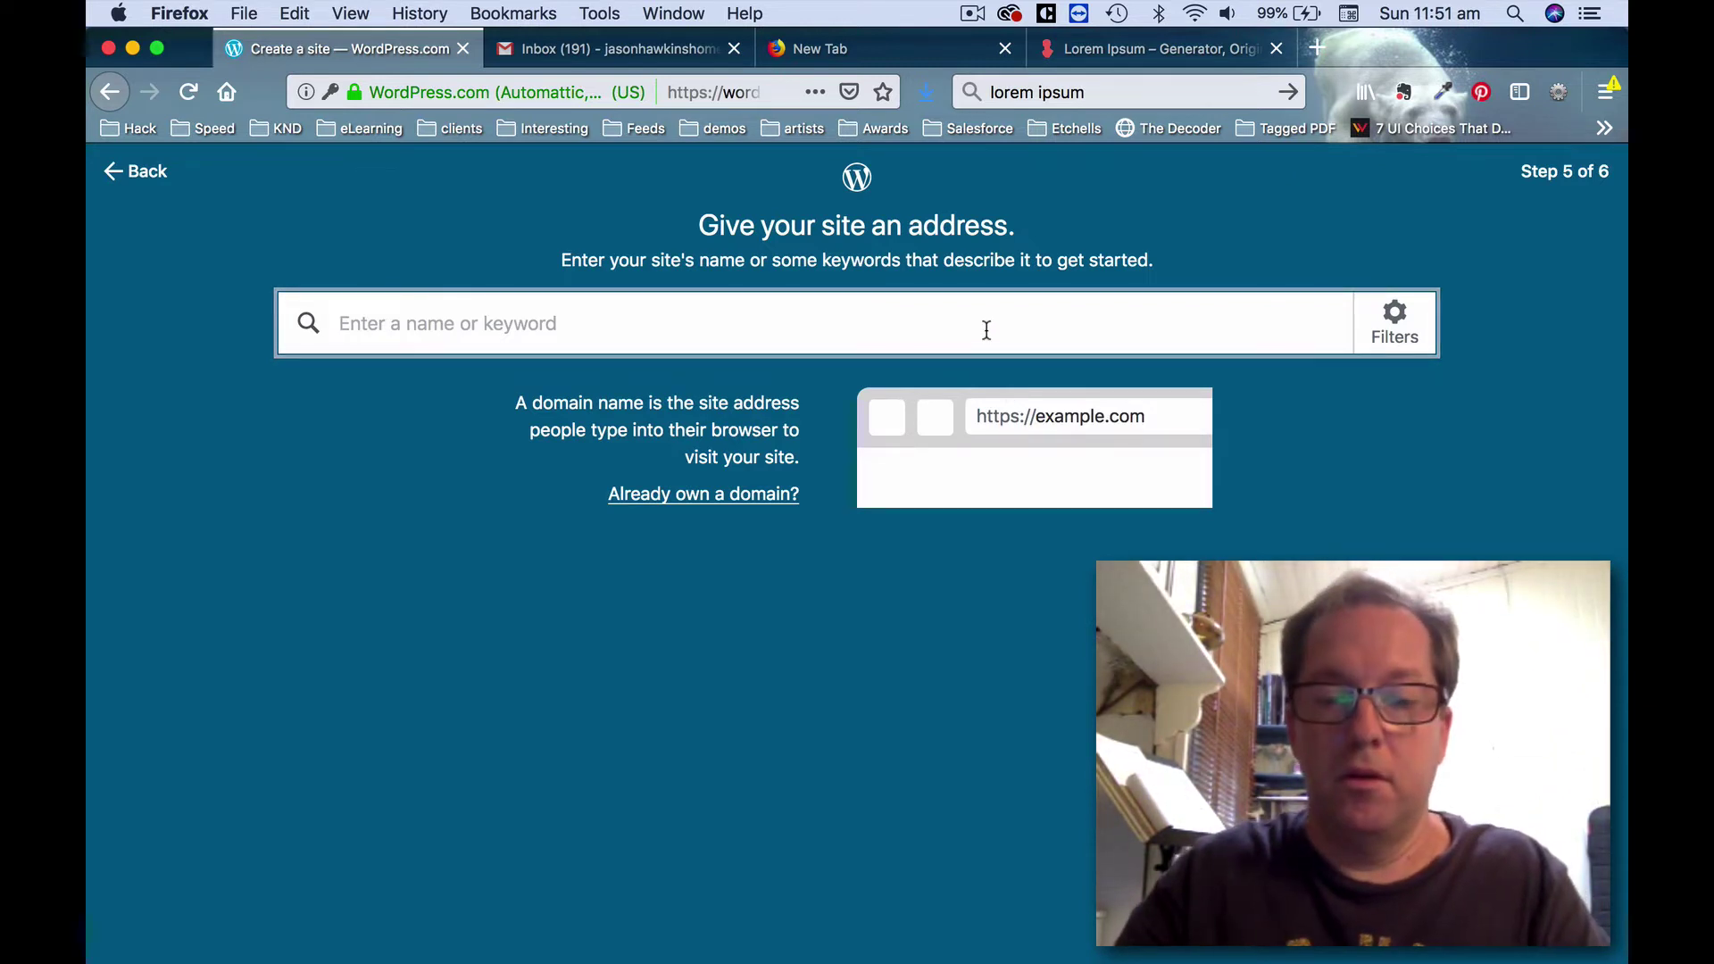
text(jasonsite99)
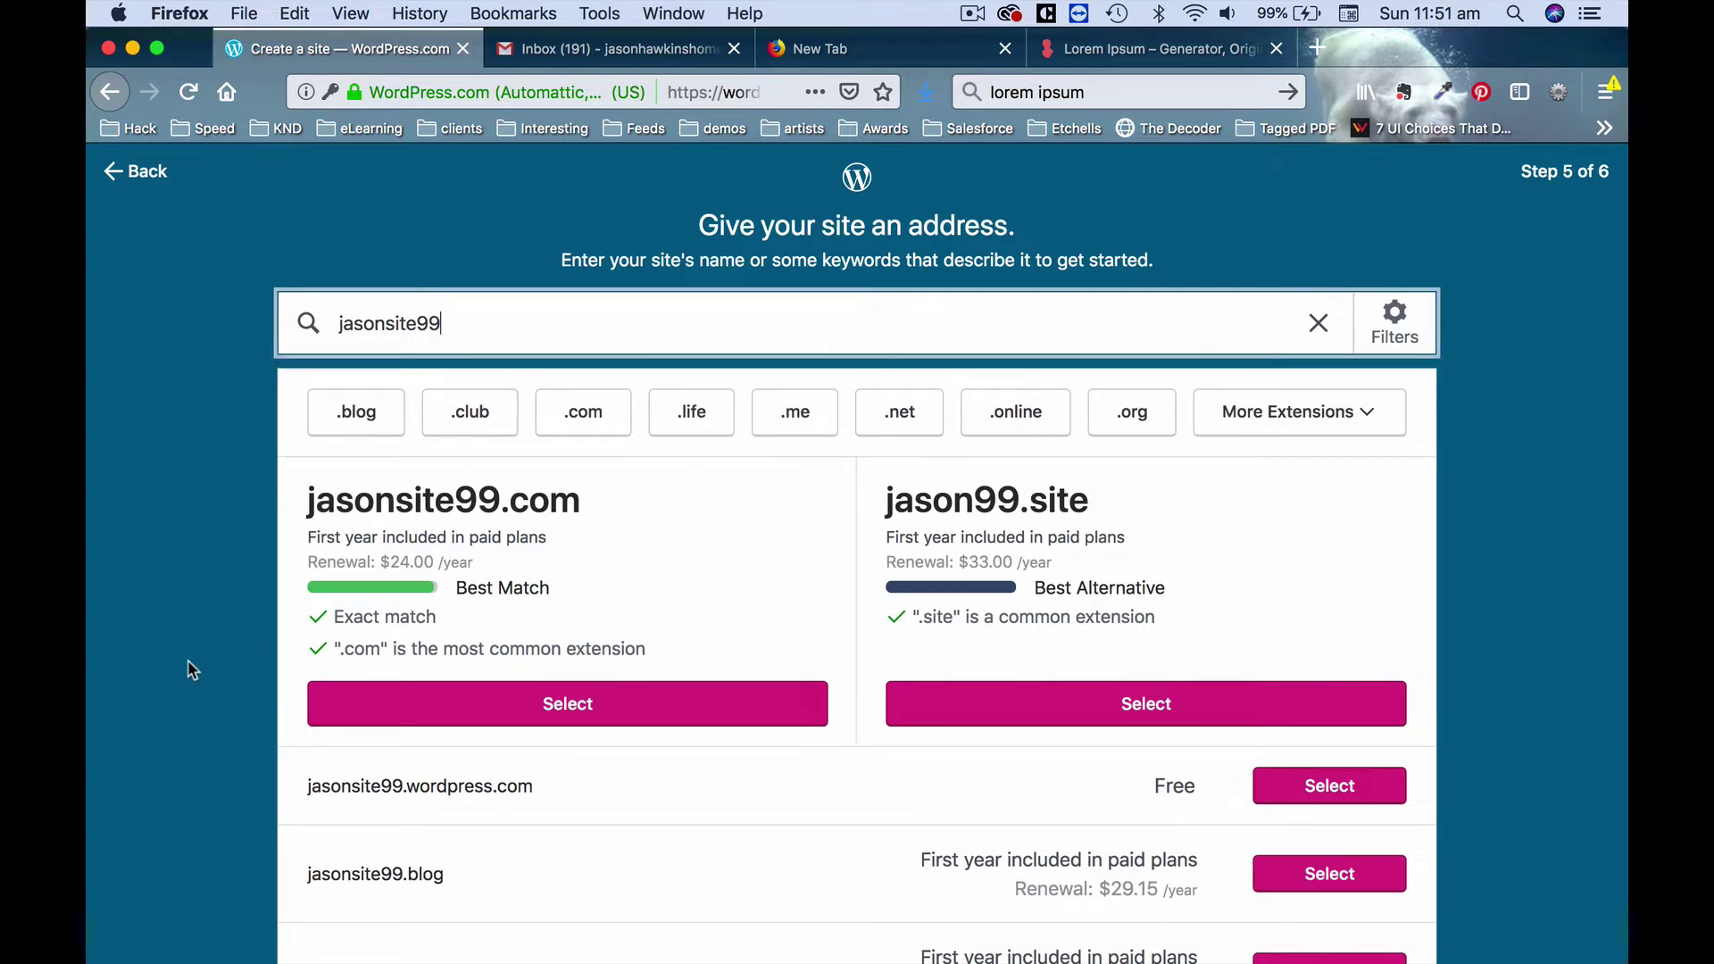
scroll(189, 670, down, 3)
scroll(188, 661, up, 3)
scroll(188, 660, down, 2)
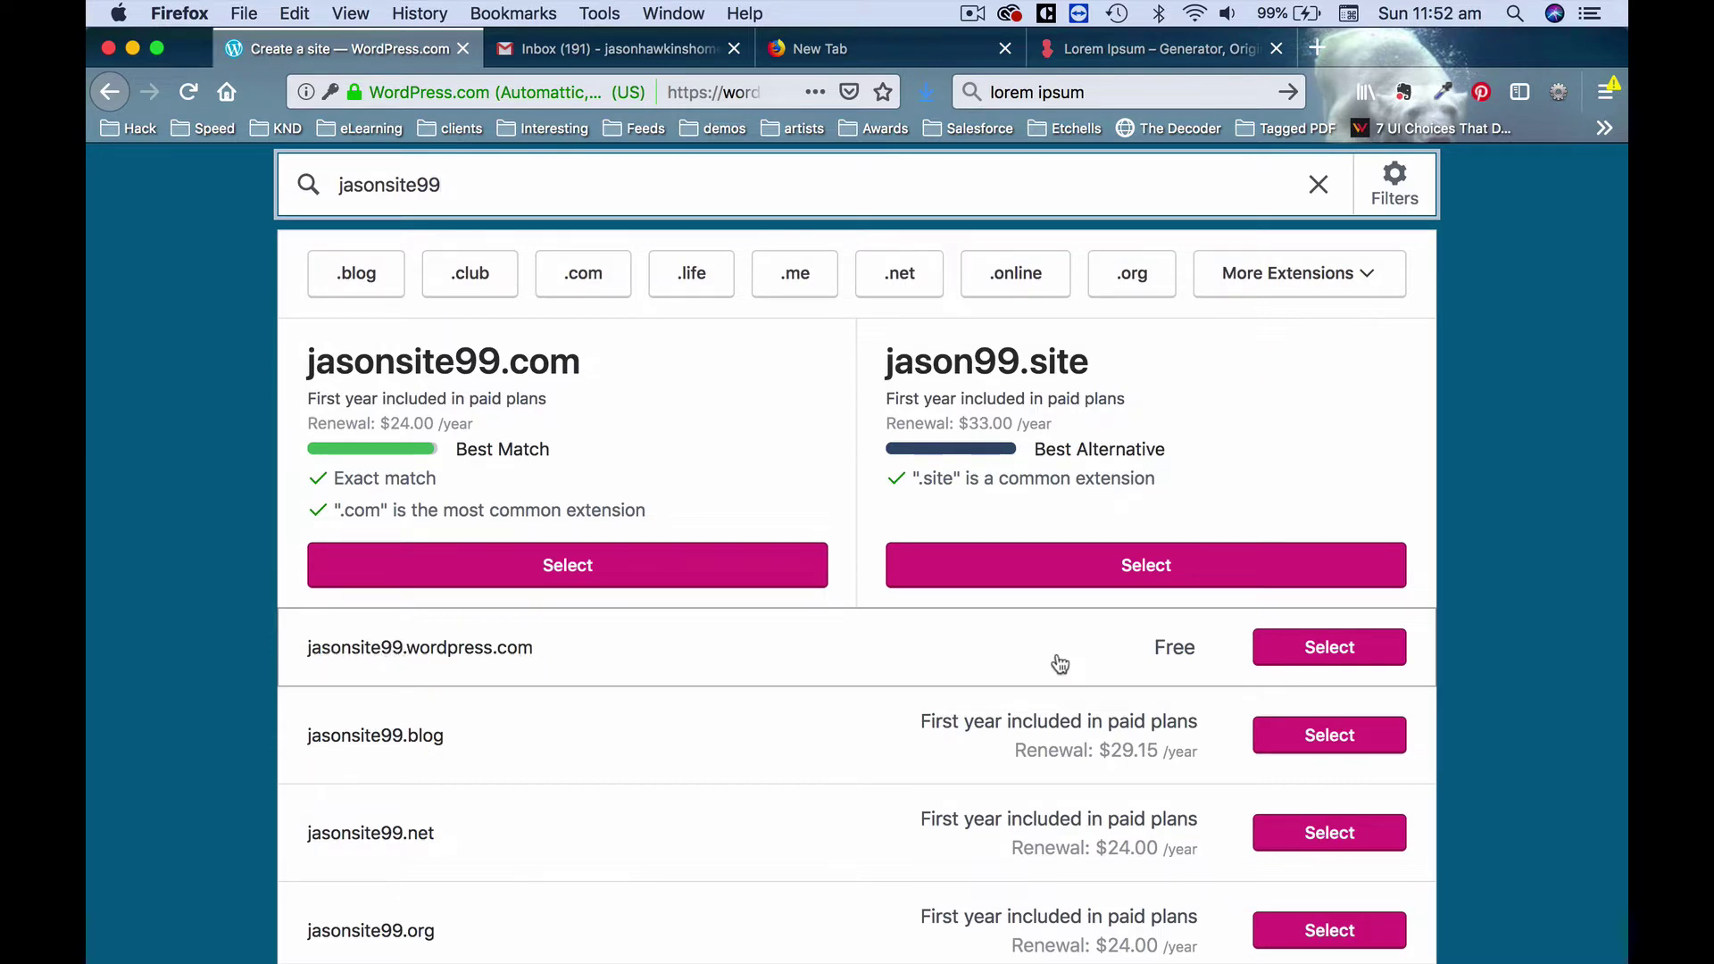
click(1323, 660)
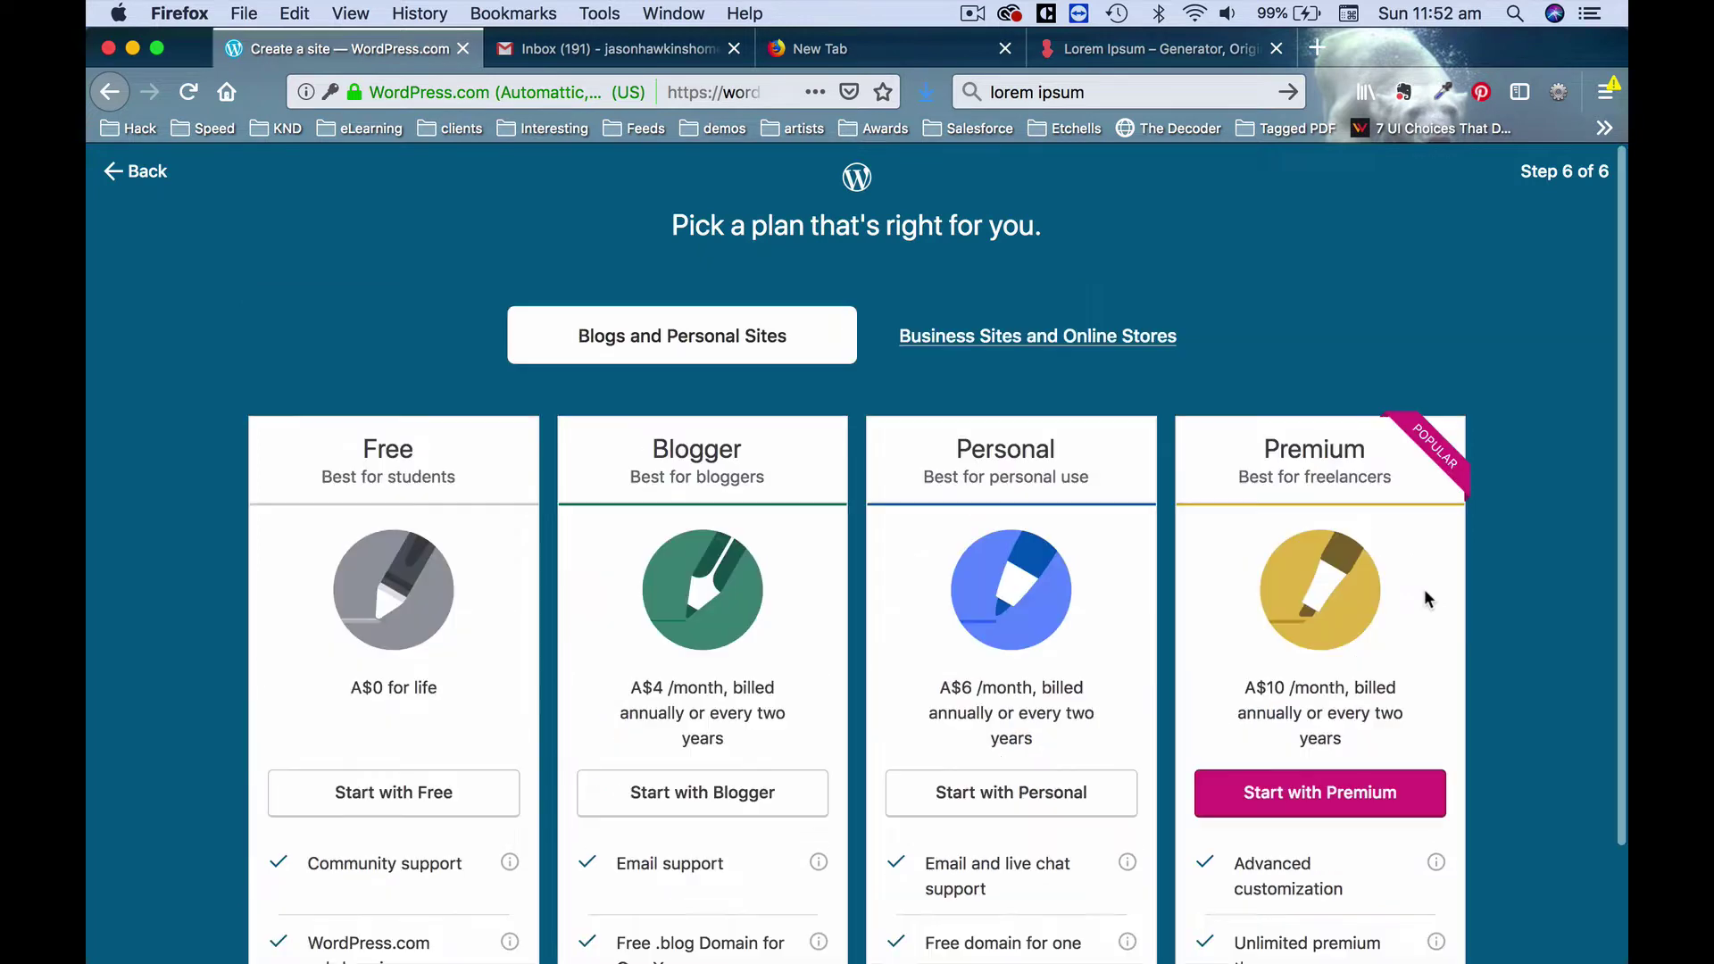
Pick the Free plan from the plan list.
scroll(221, 393, down, 3)
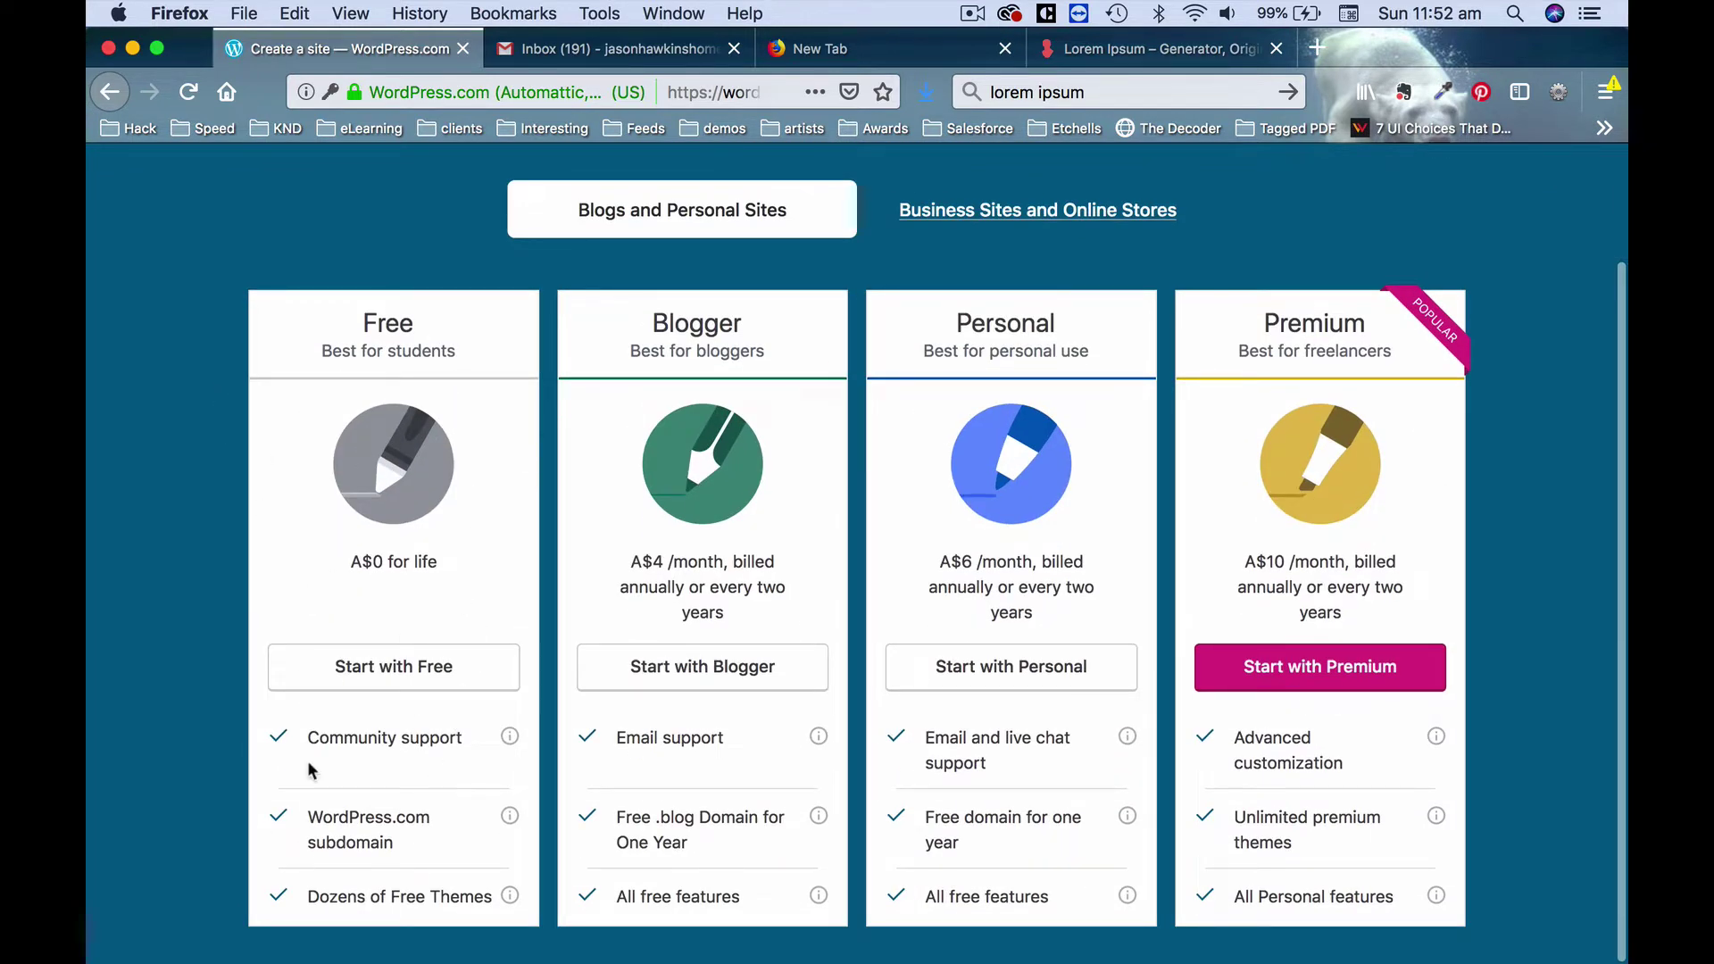
click(430, 670)
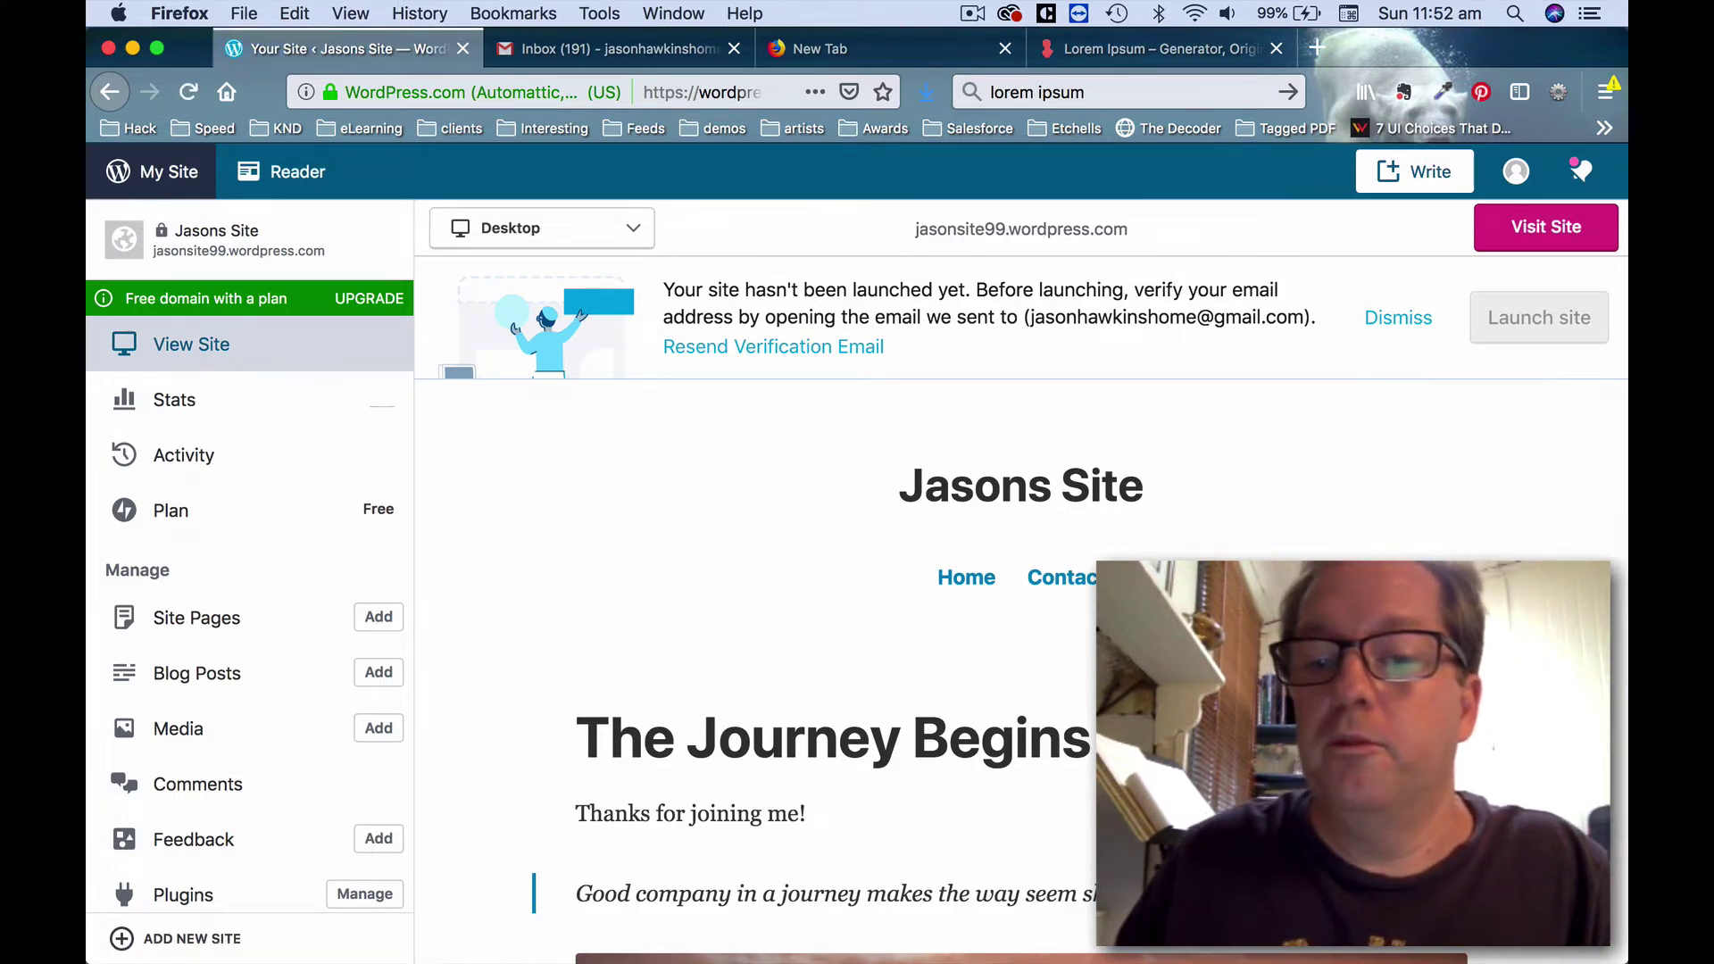
From the site checklist, go to Site Pages and add a new blank page.
click(350, 371)
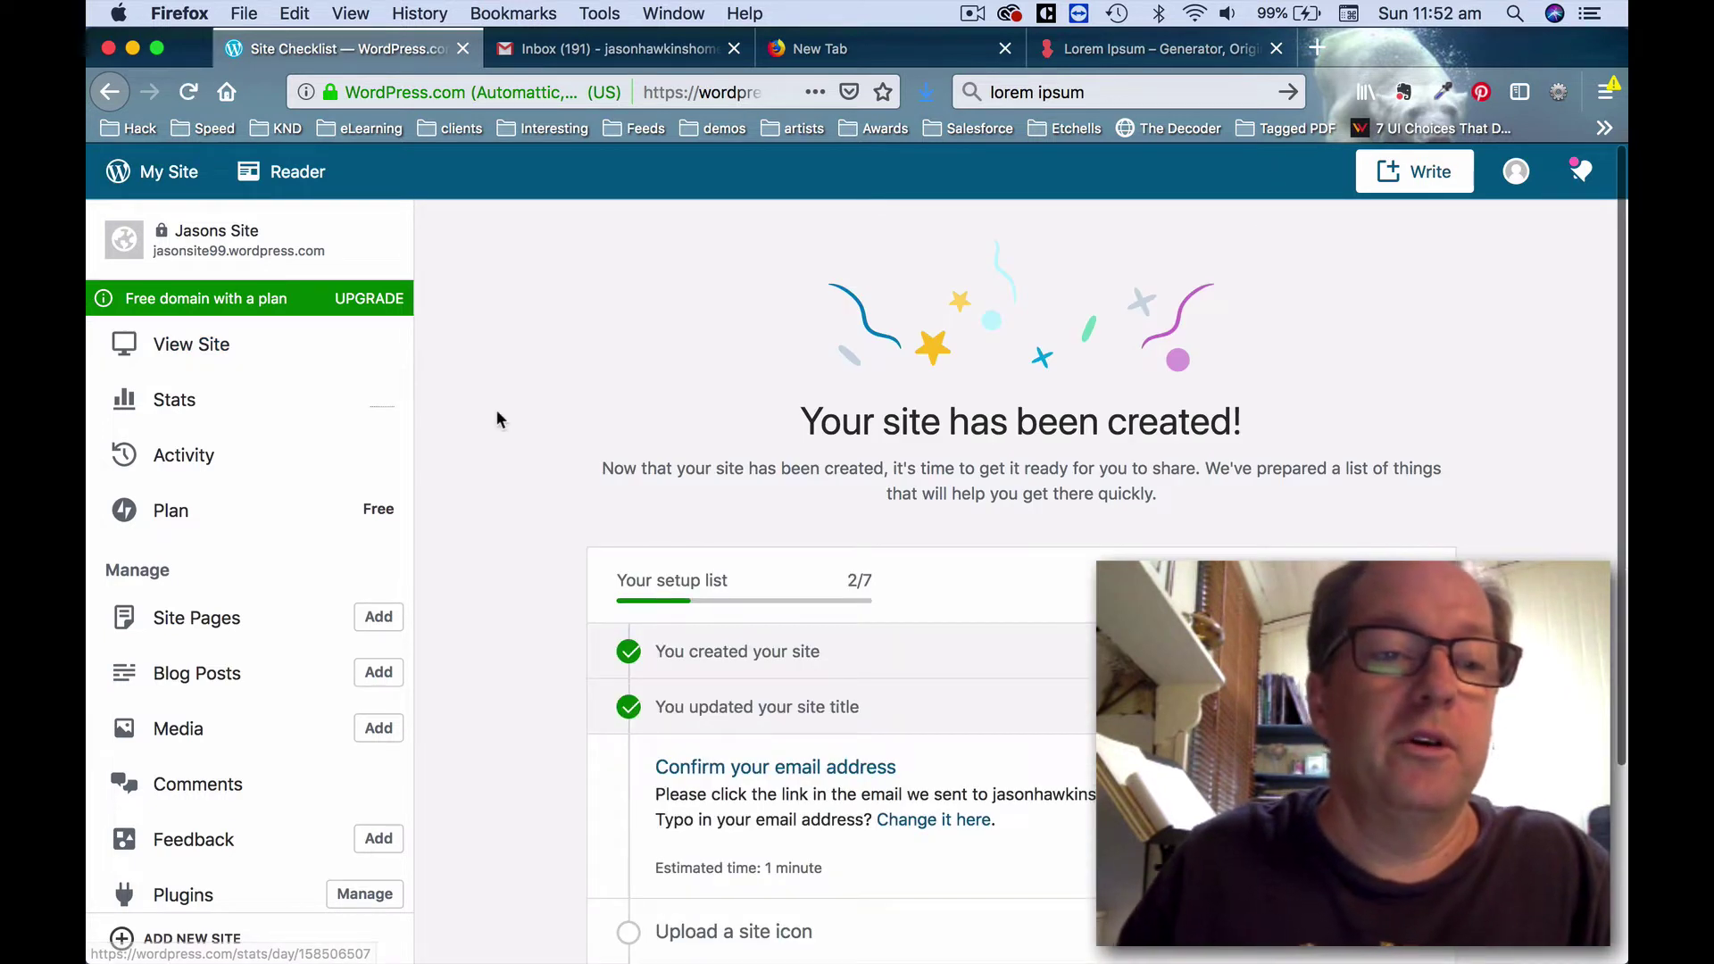
click(256, 629)
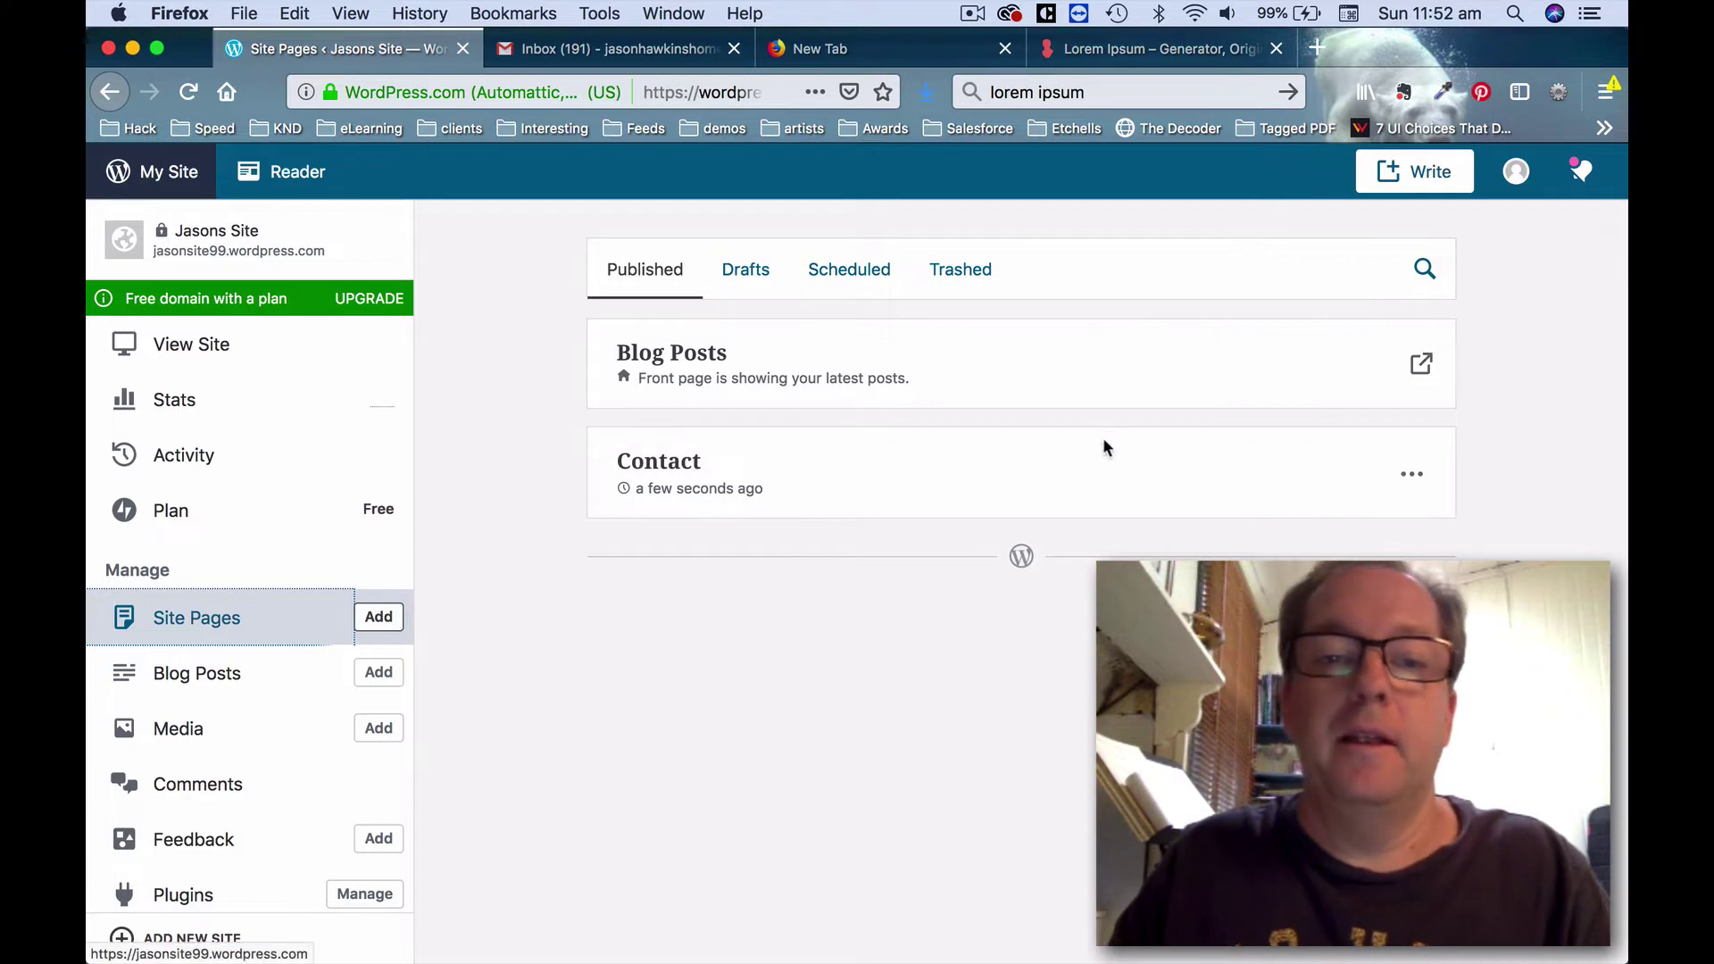
click(378, 617)
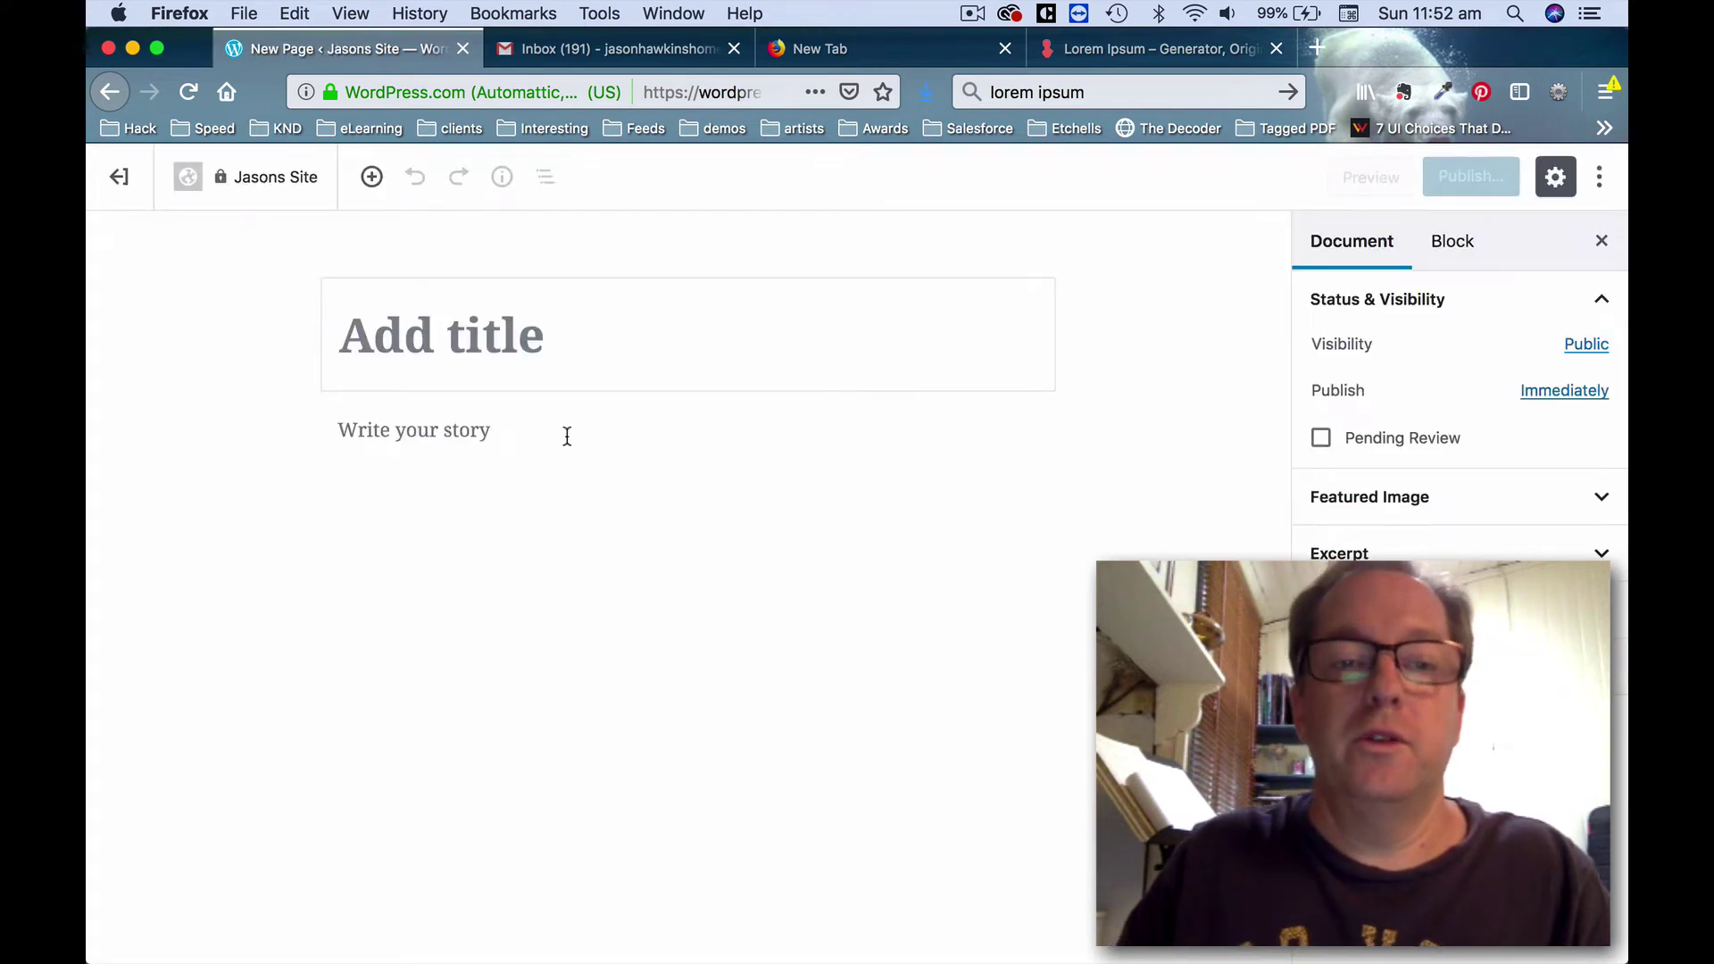
Title the new page 'Home Page' and give it the body text 'My website'.
text(Home Page)
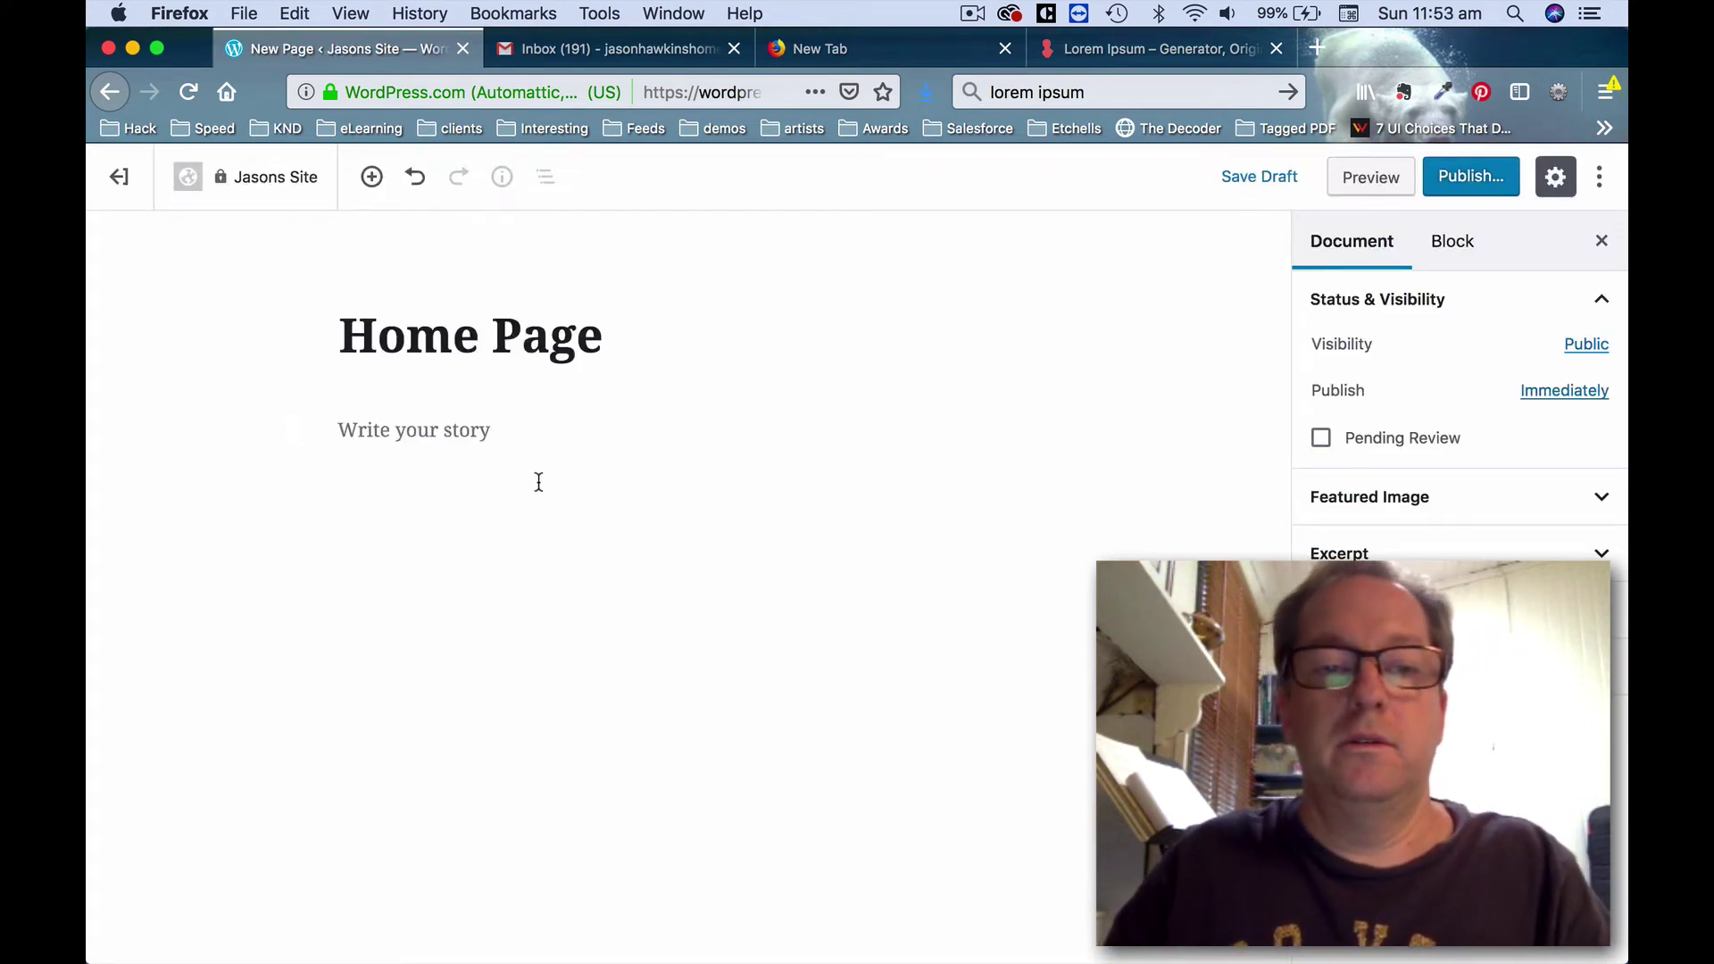
click(511, 423)
text(My website)
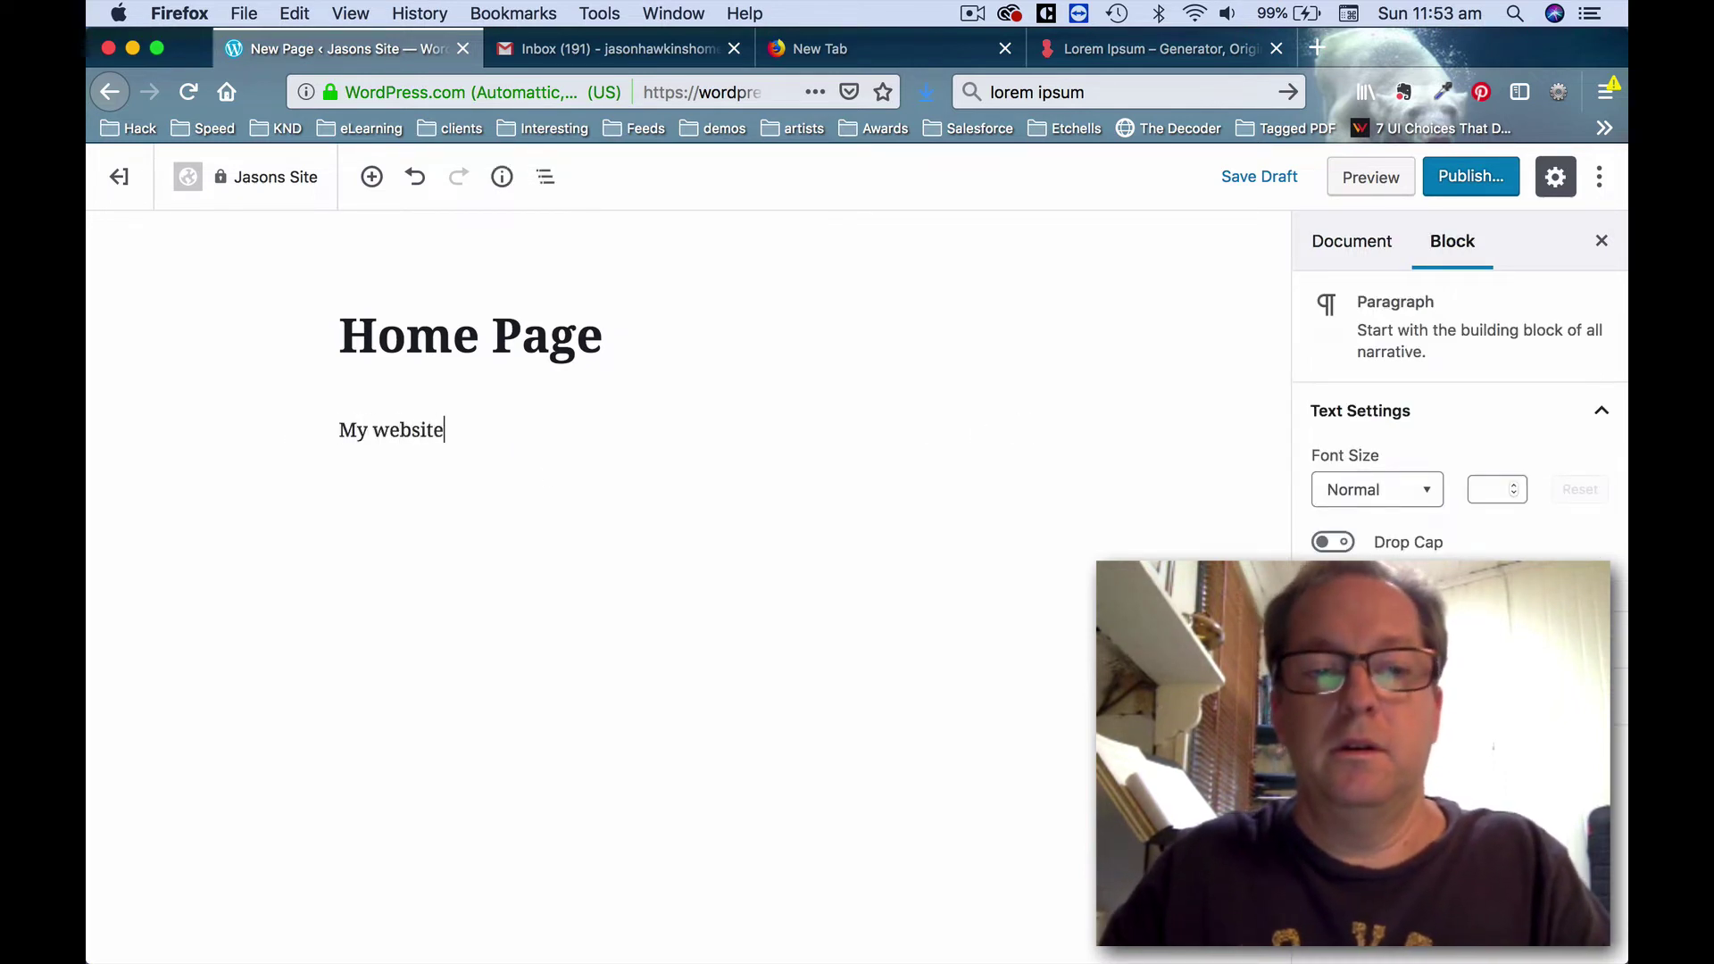
Publish the Home Page and exit the editor.
click(1475, 178)
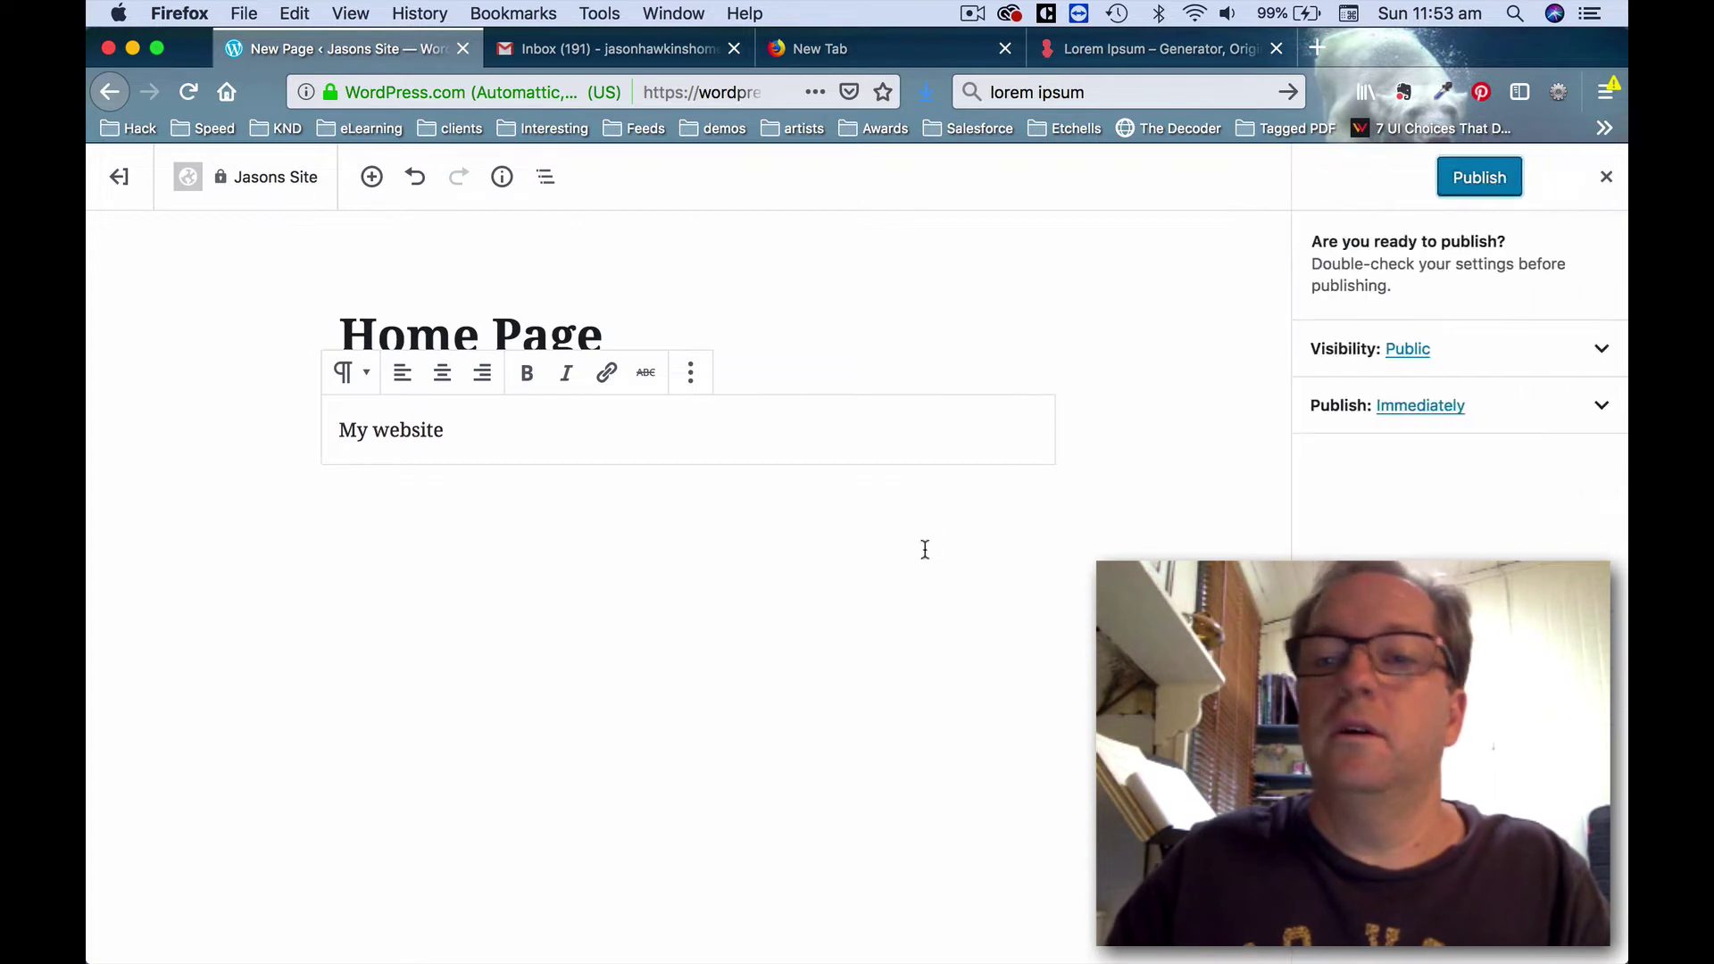
click(1454, 183)
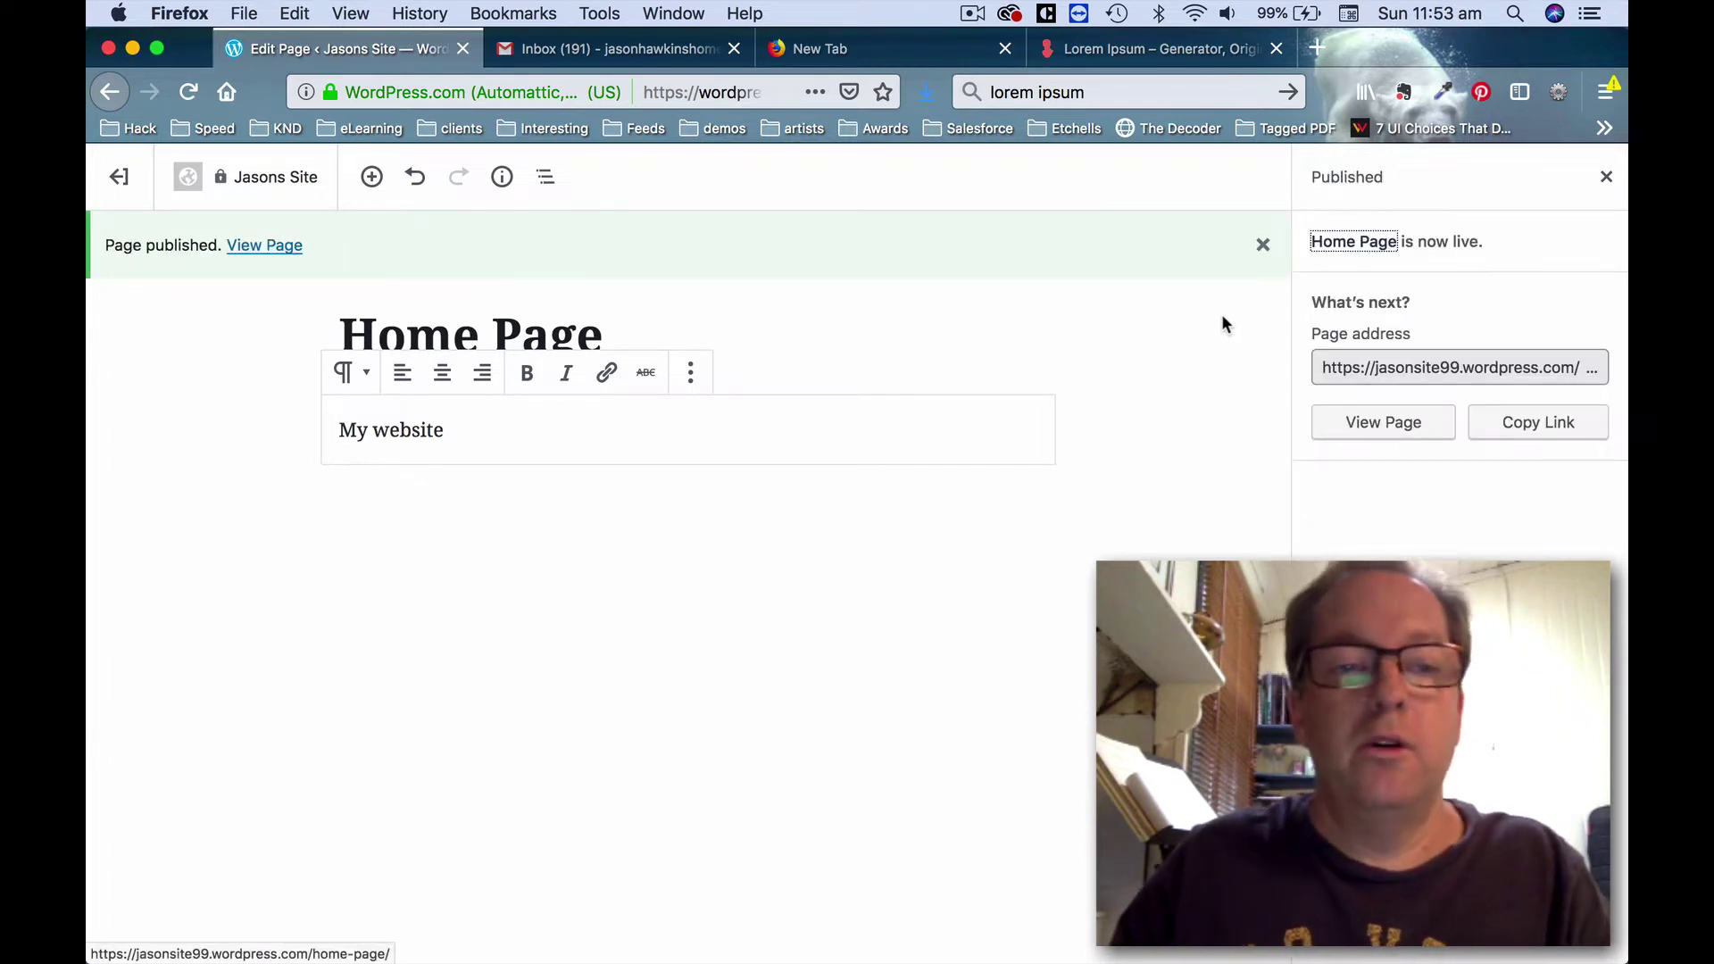
click(114, 175)
Add a new page titled 'Services' with the body line 'My Service'.
click(377, 618)
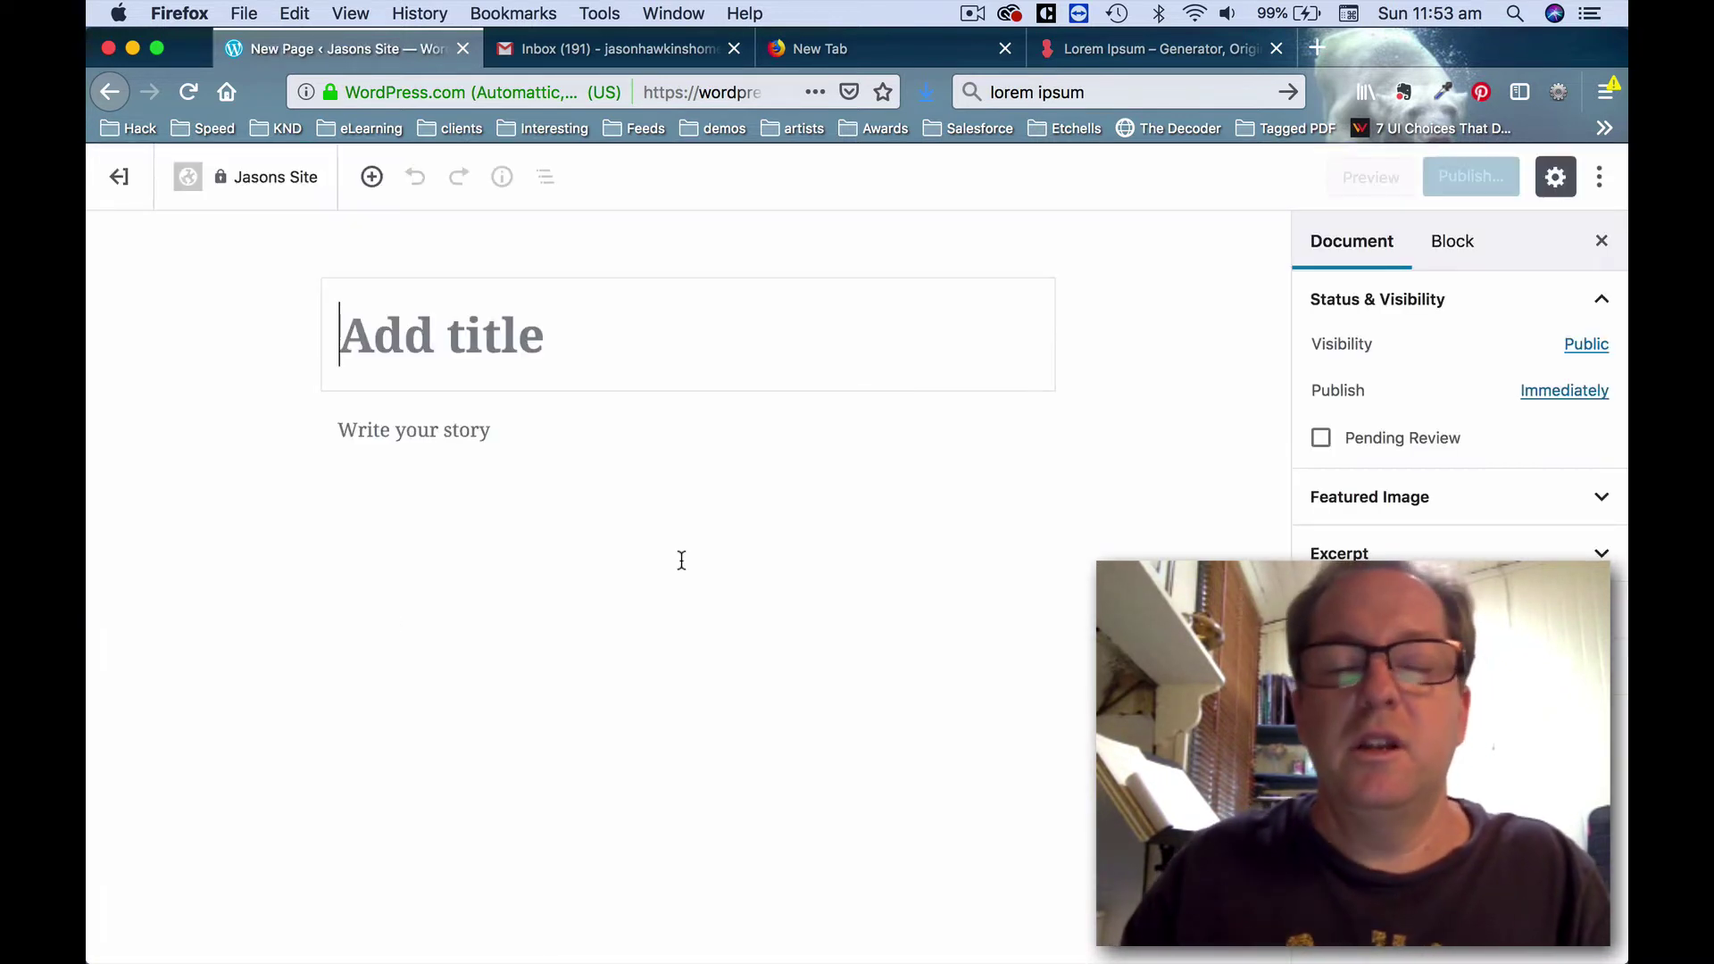
text(Ser)
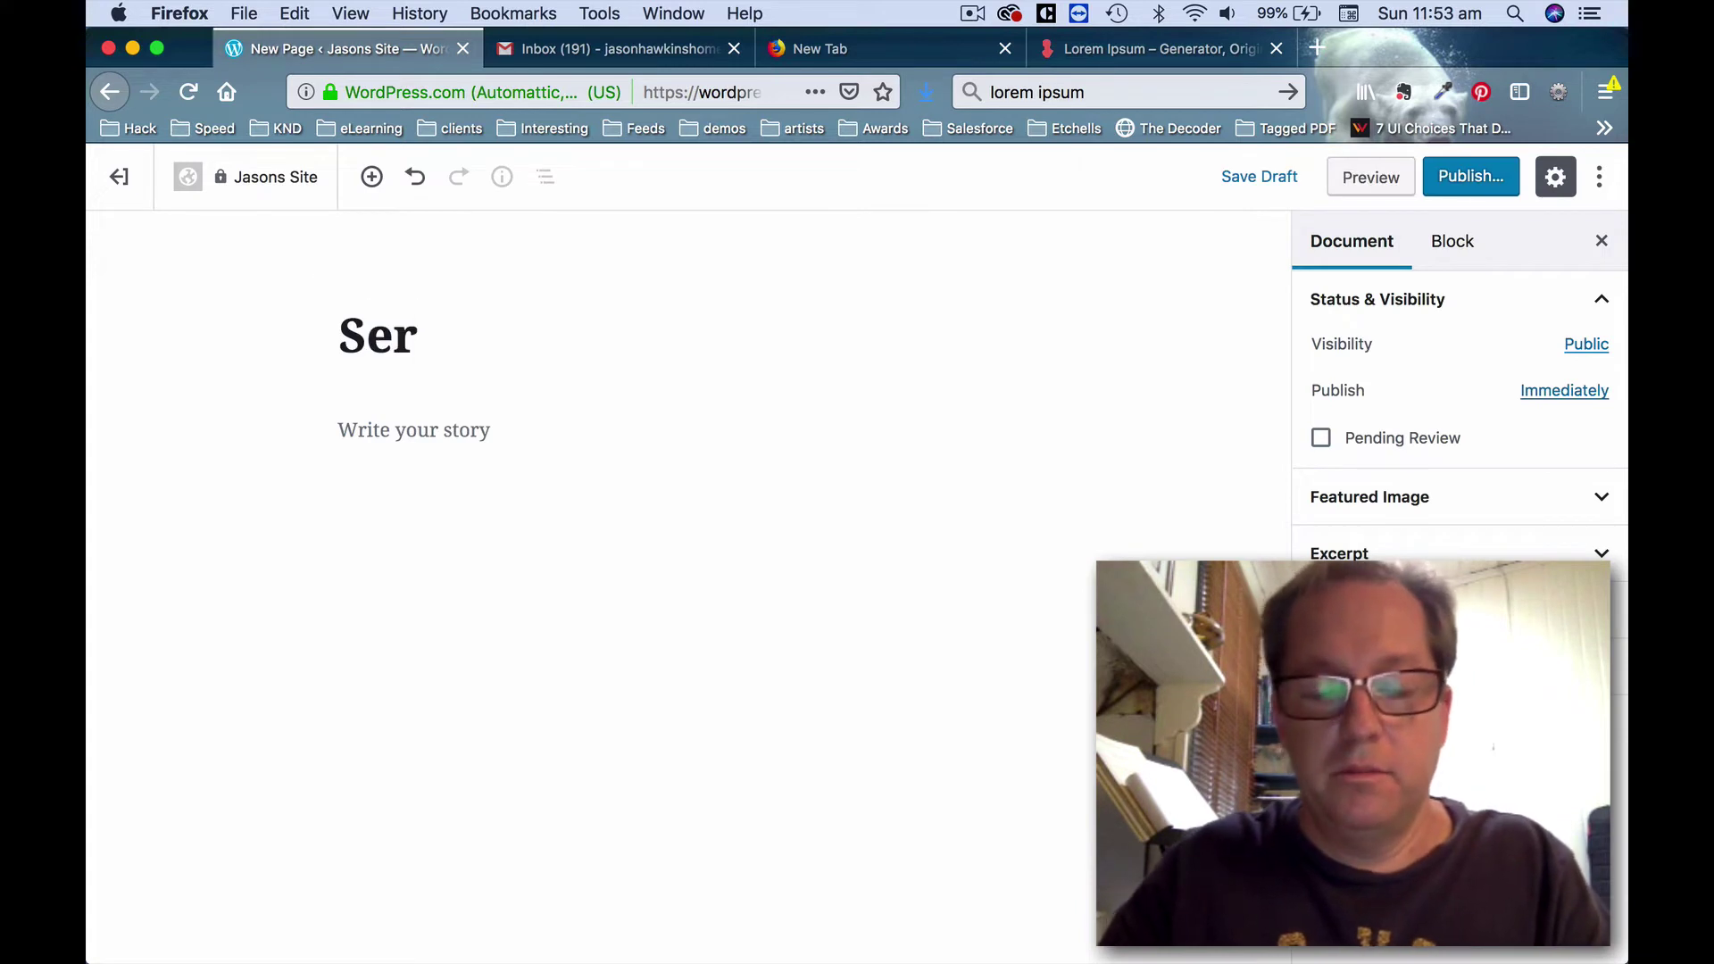
text(vices)
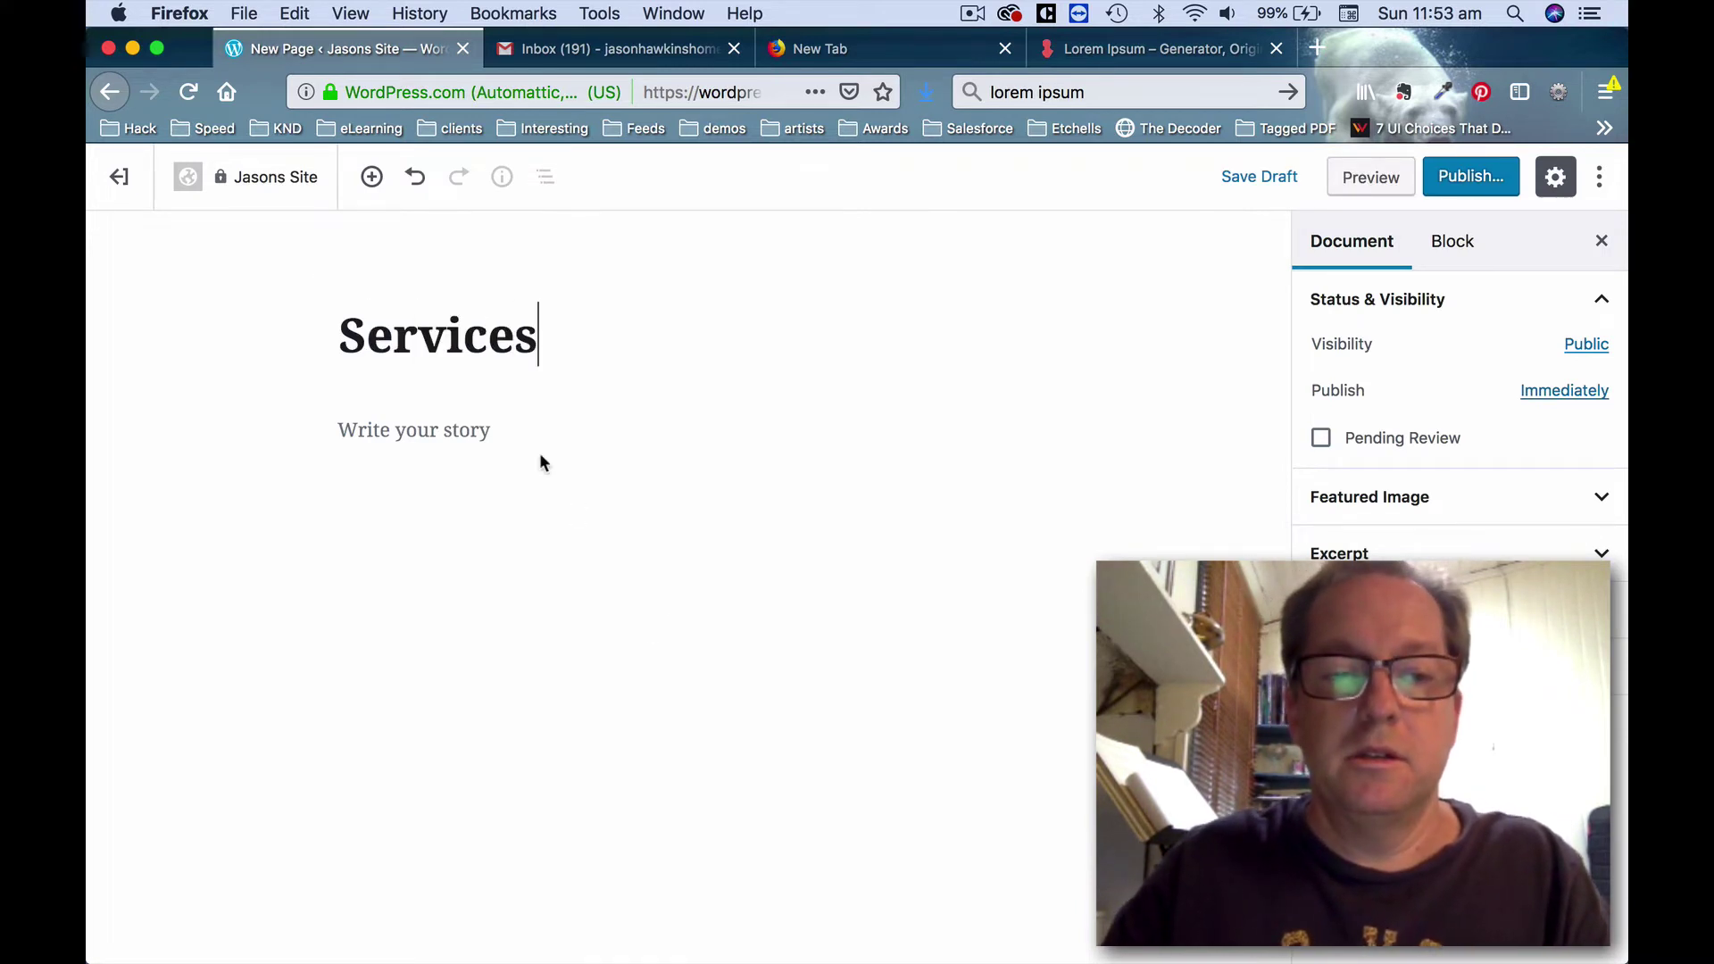
click(533, 432)
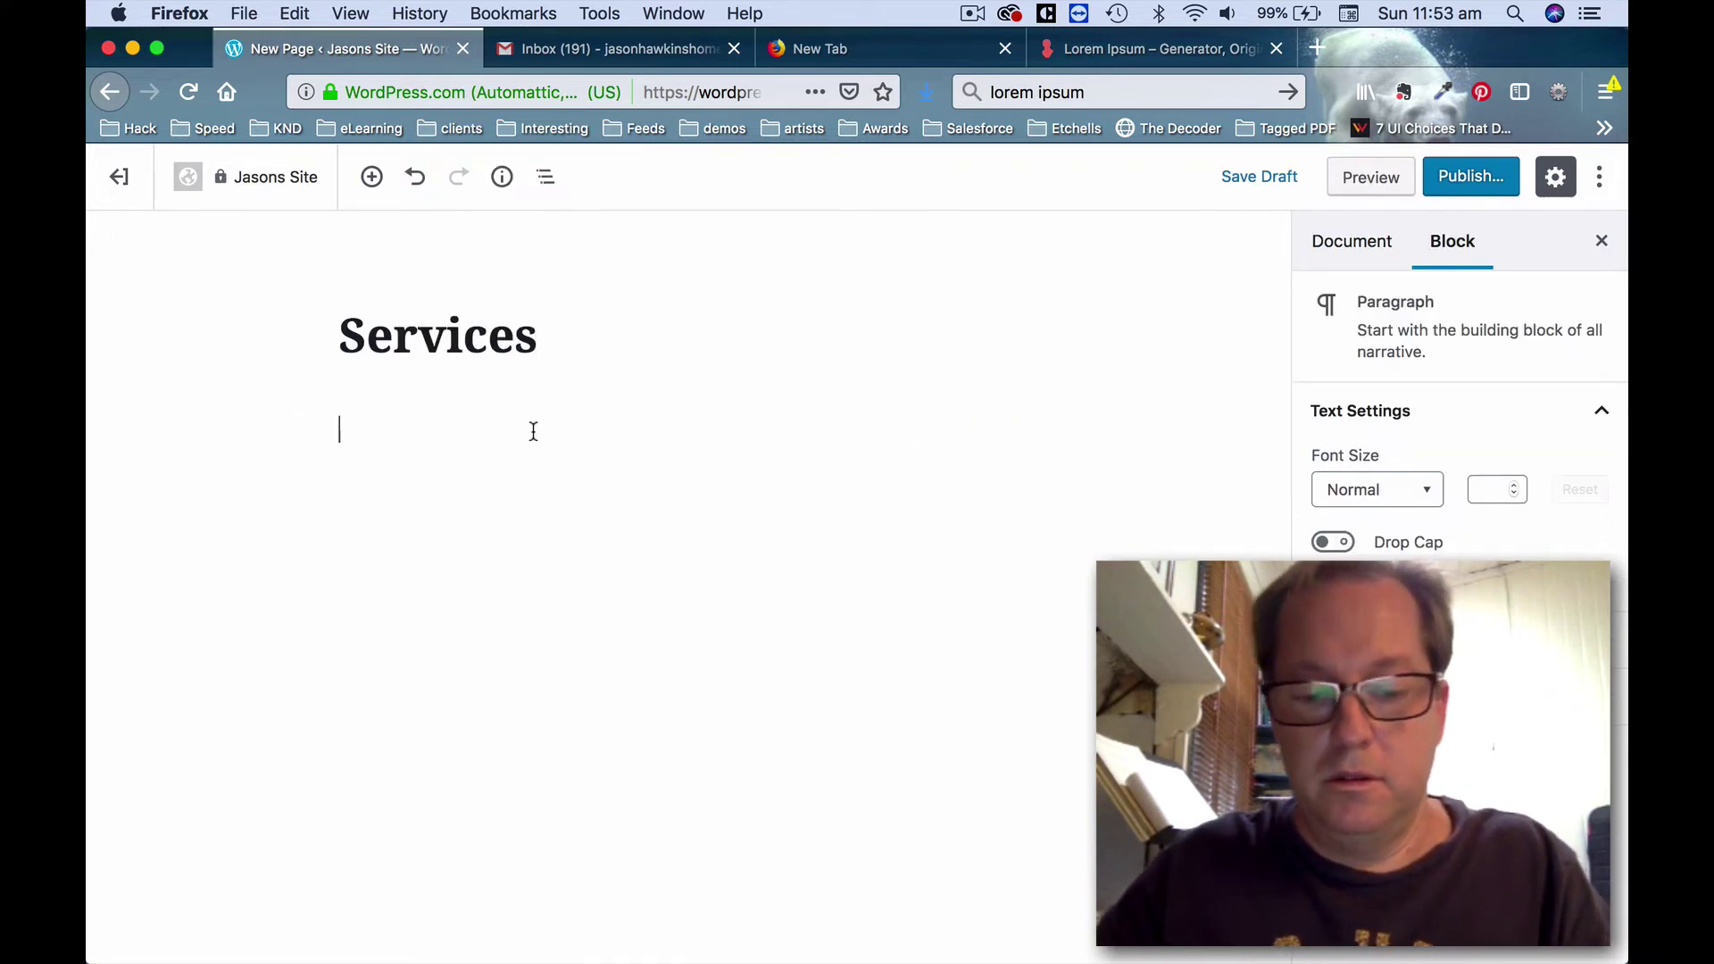
text(My Sr)
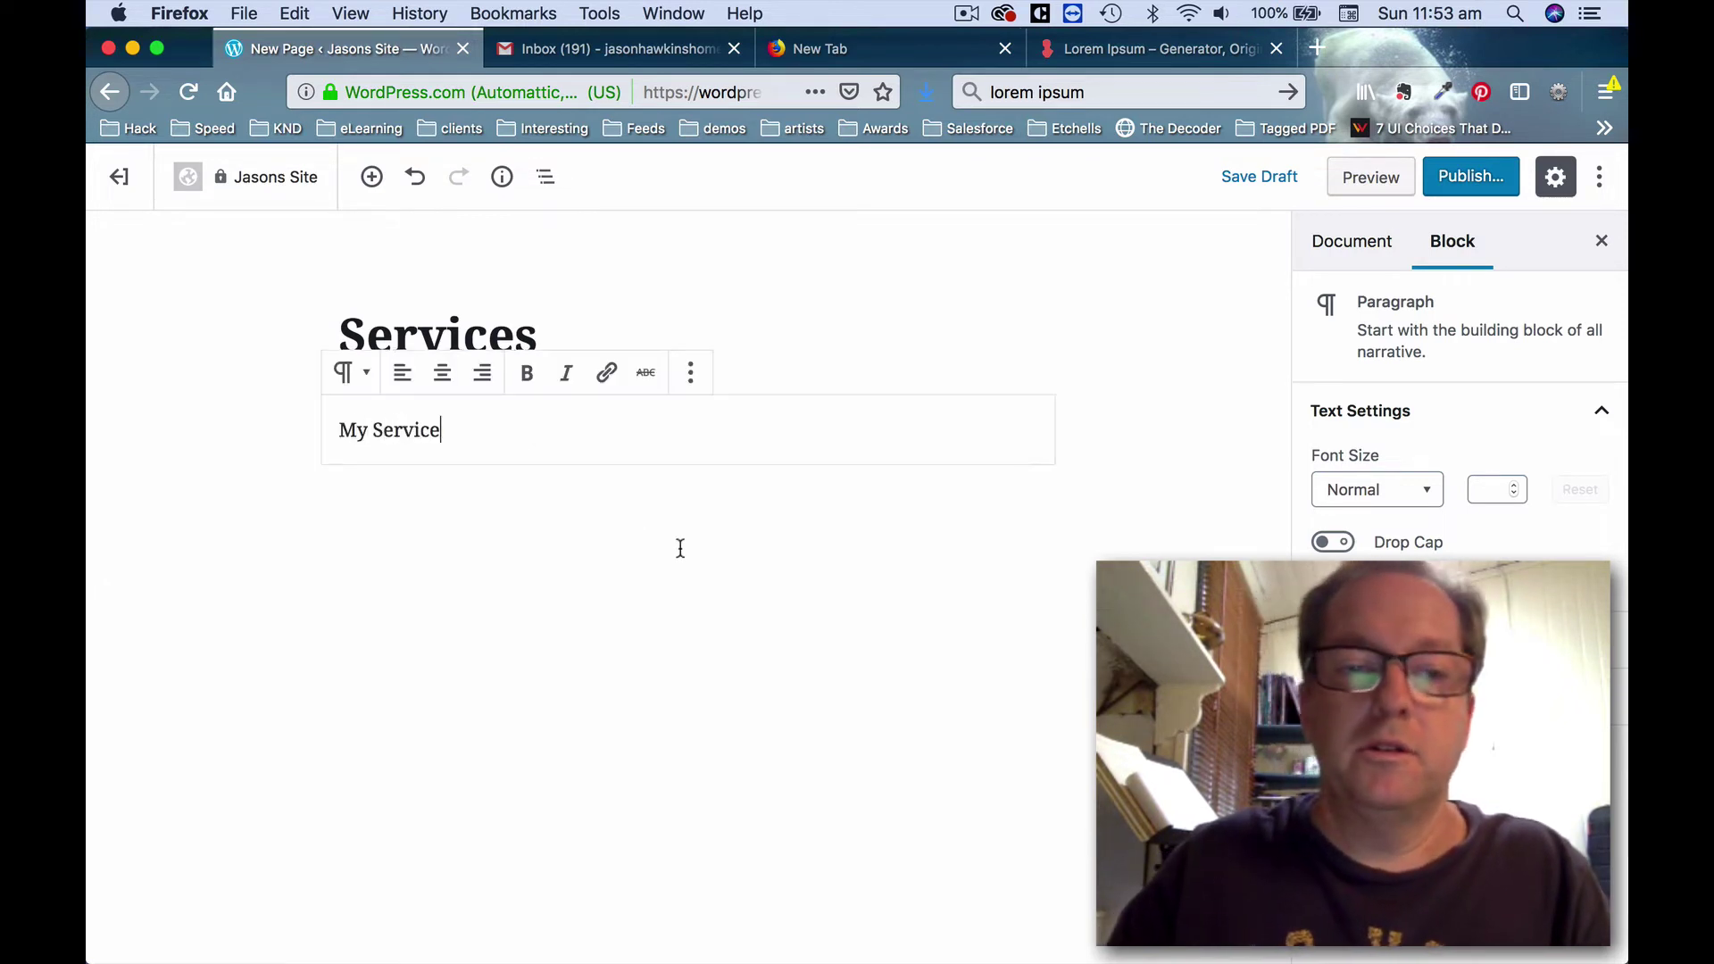
Publish the Services page and return to Site Pages.
click(1467, 185)
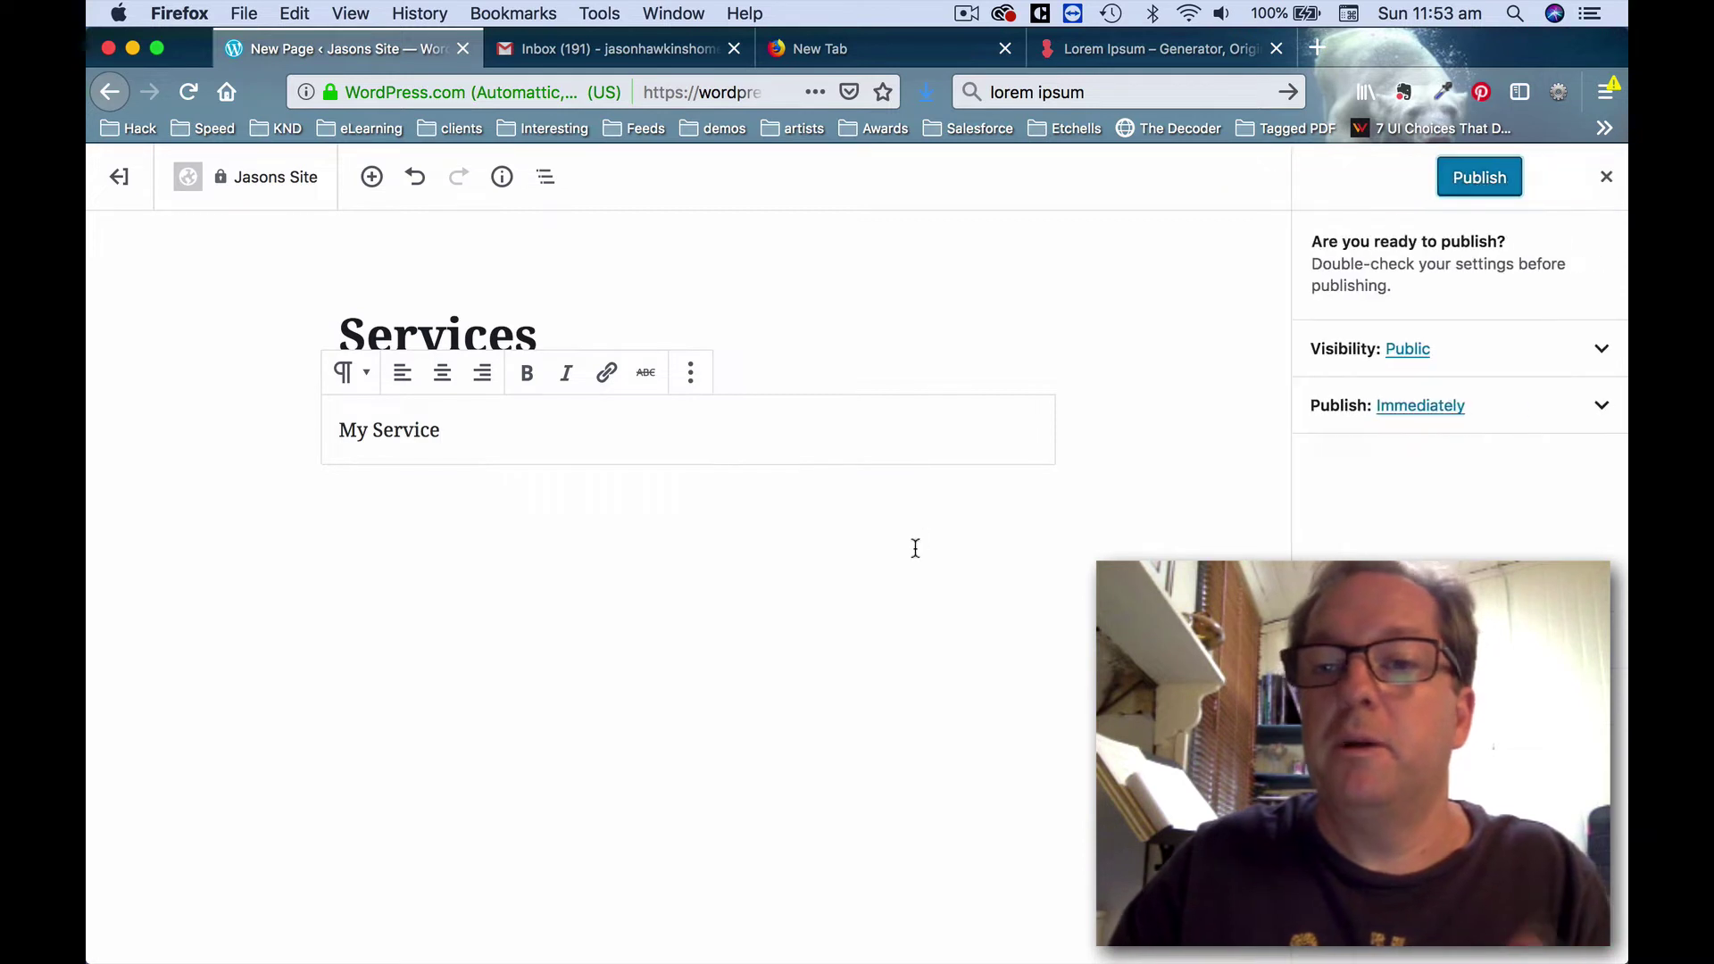
click(1478, 179)
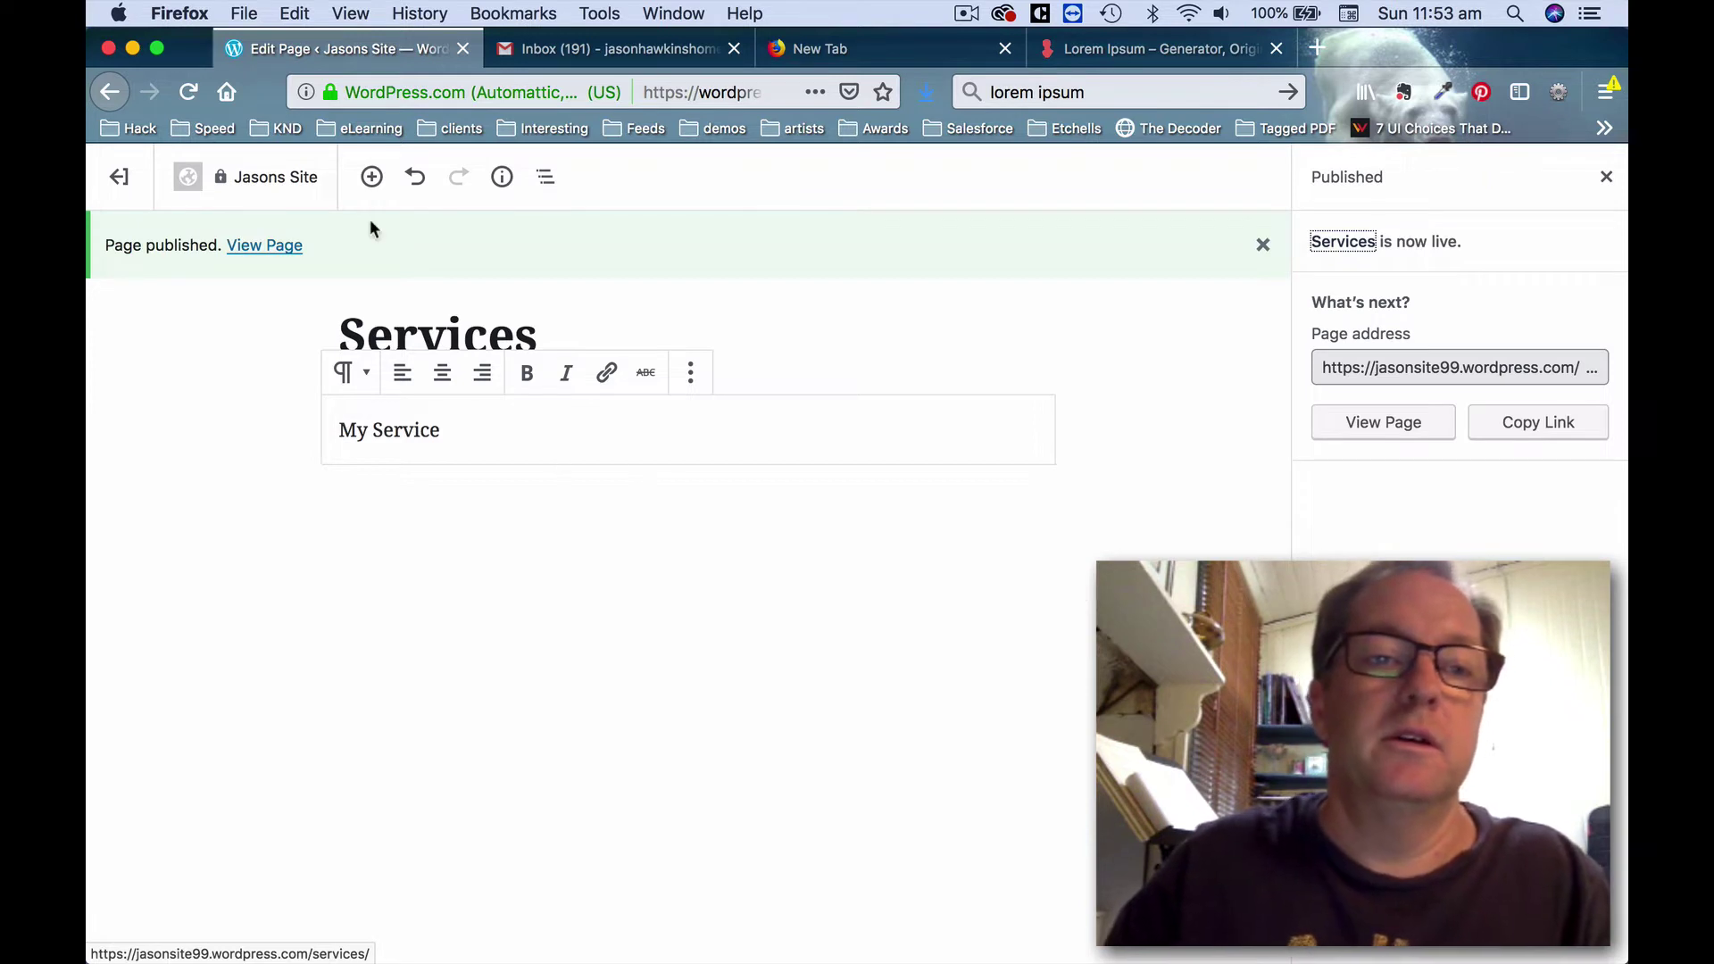
click(118, 179)
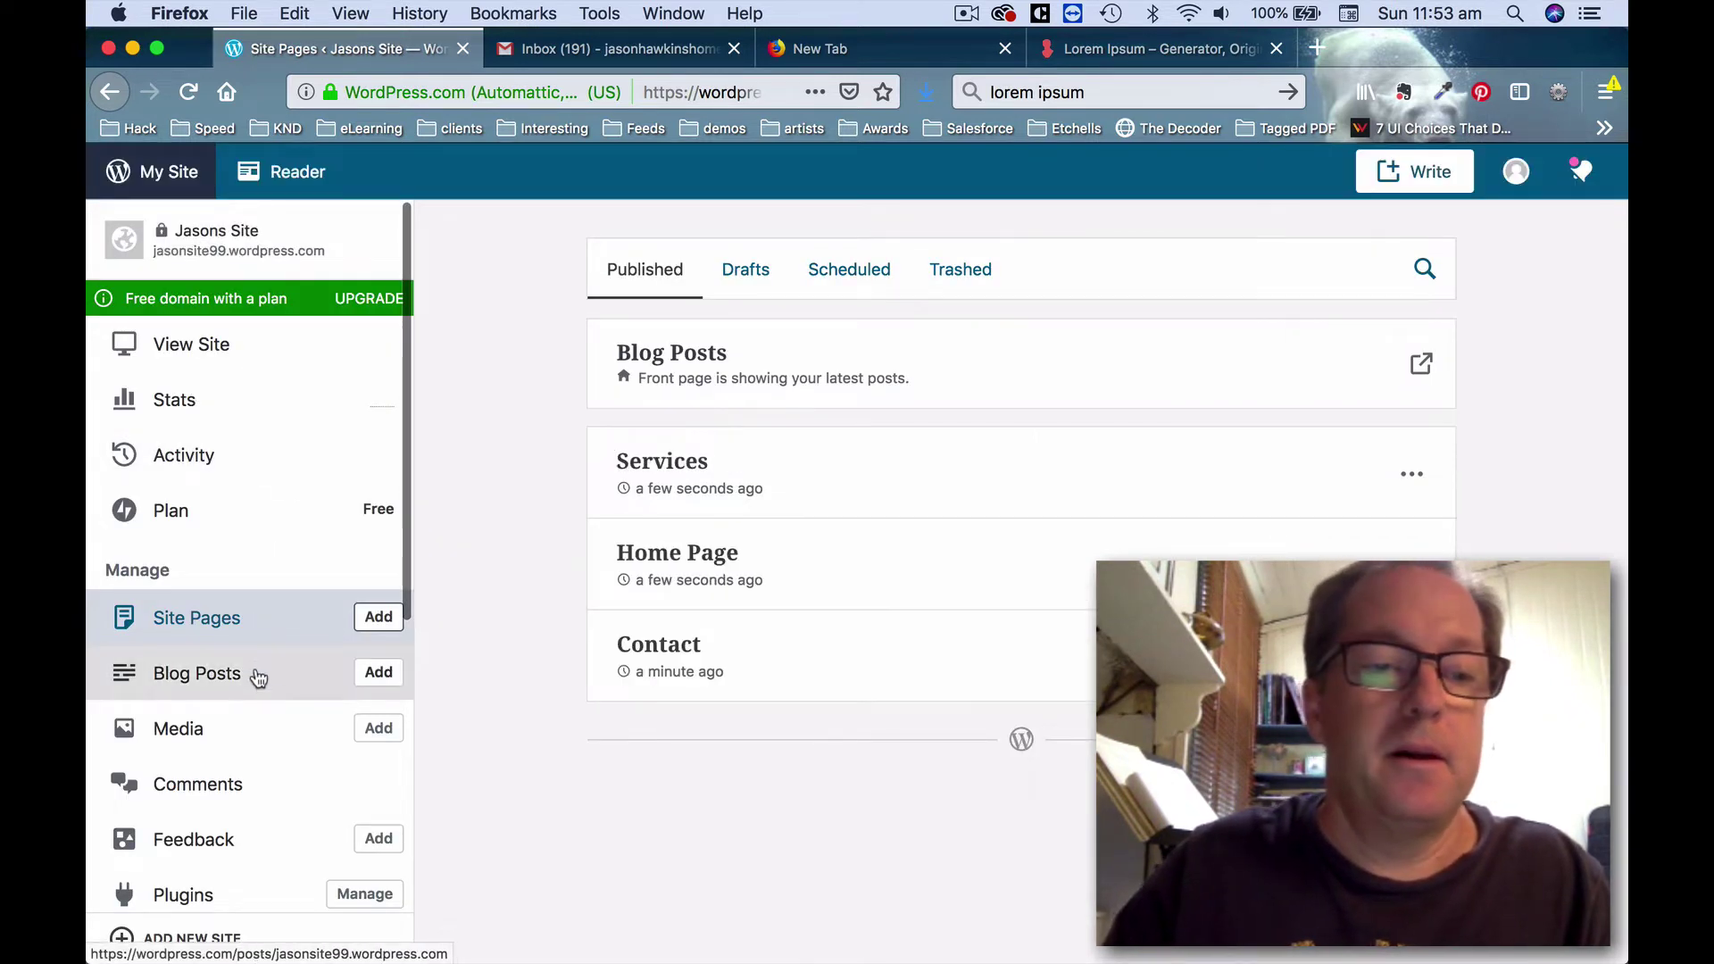
Add a new page titled 'My Blog'.
click(378, 617)
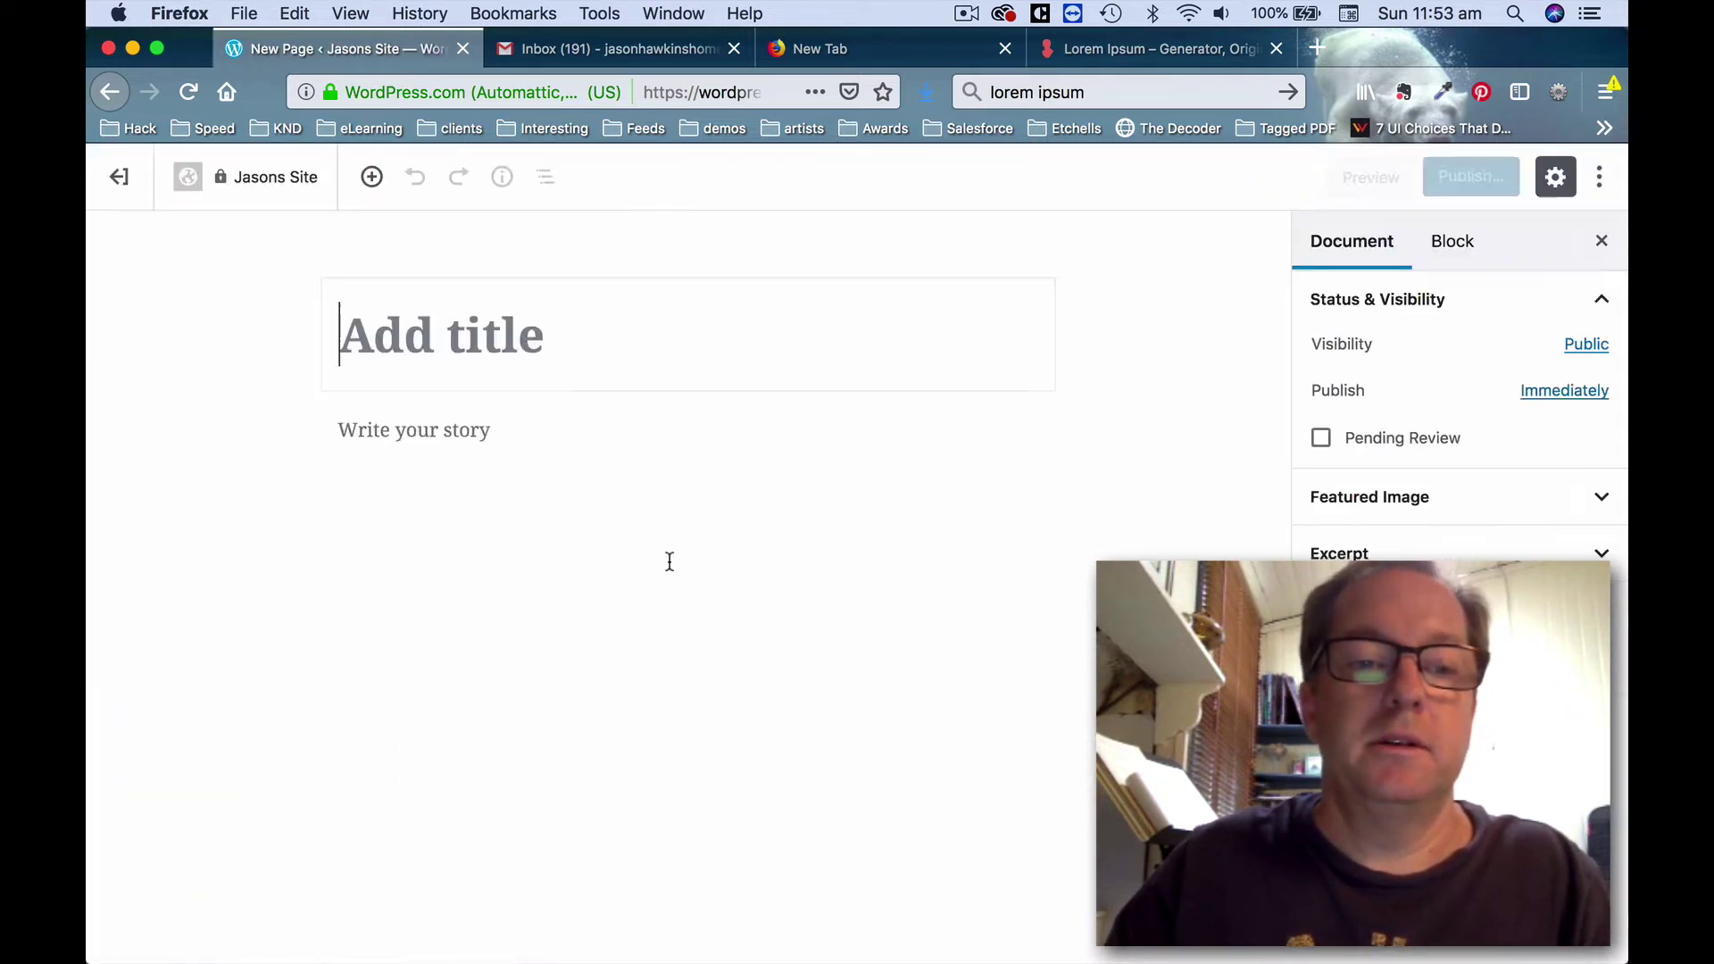
click(561, 348)
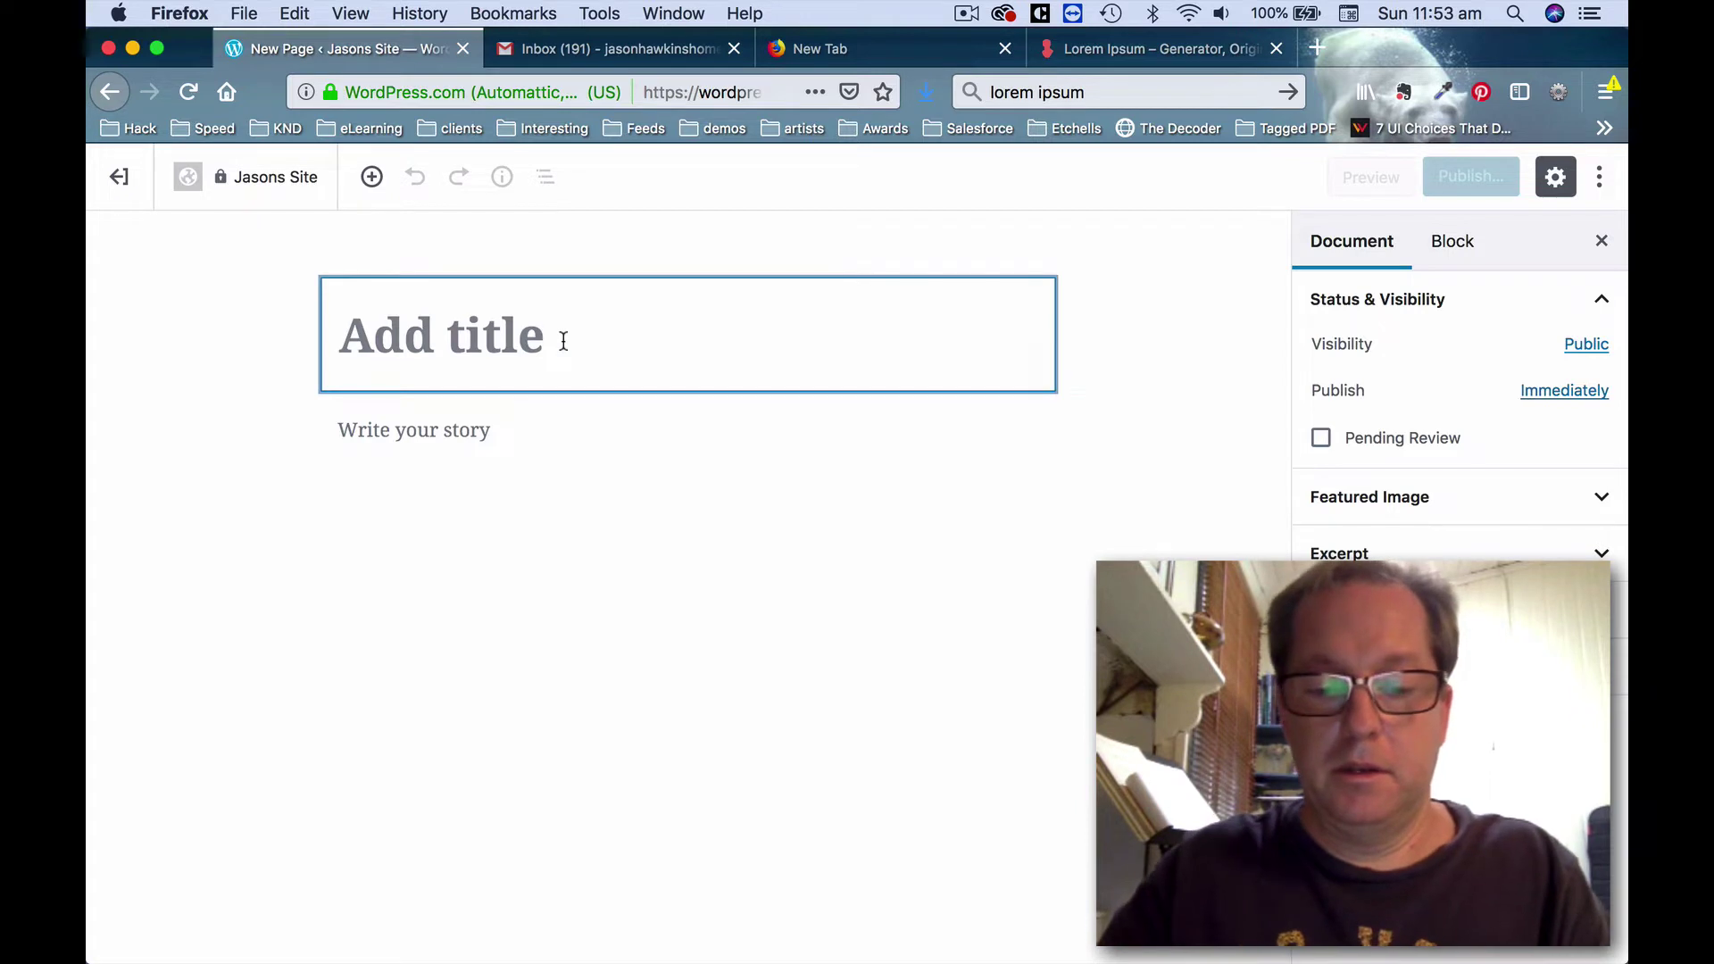
text(My Blog)
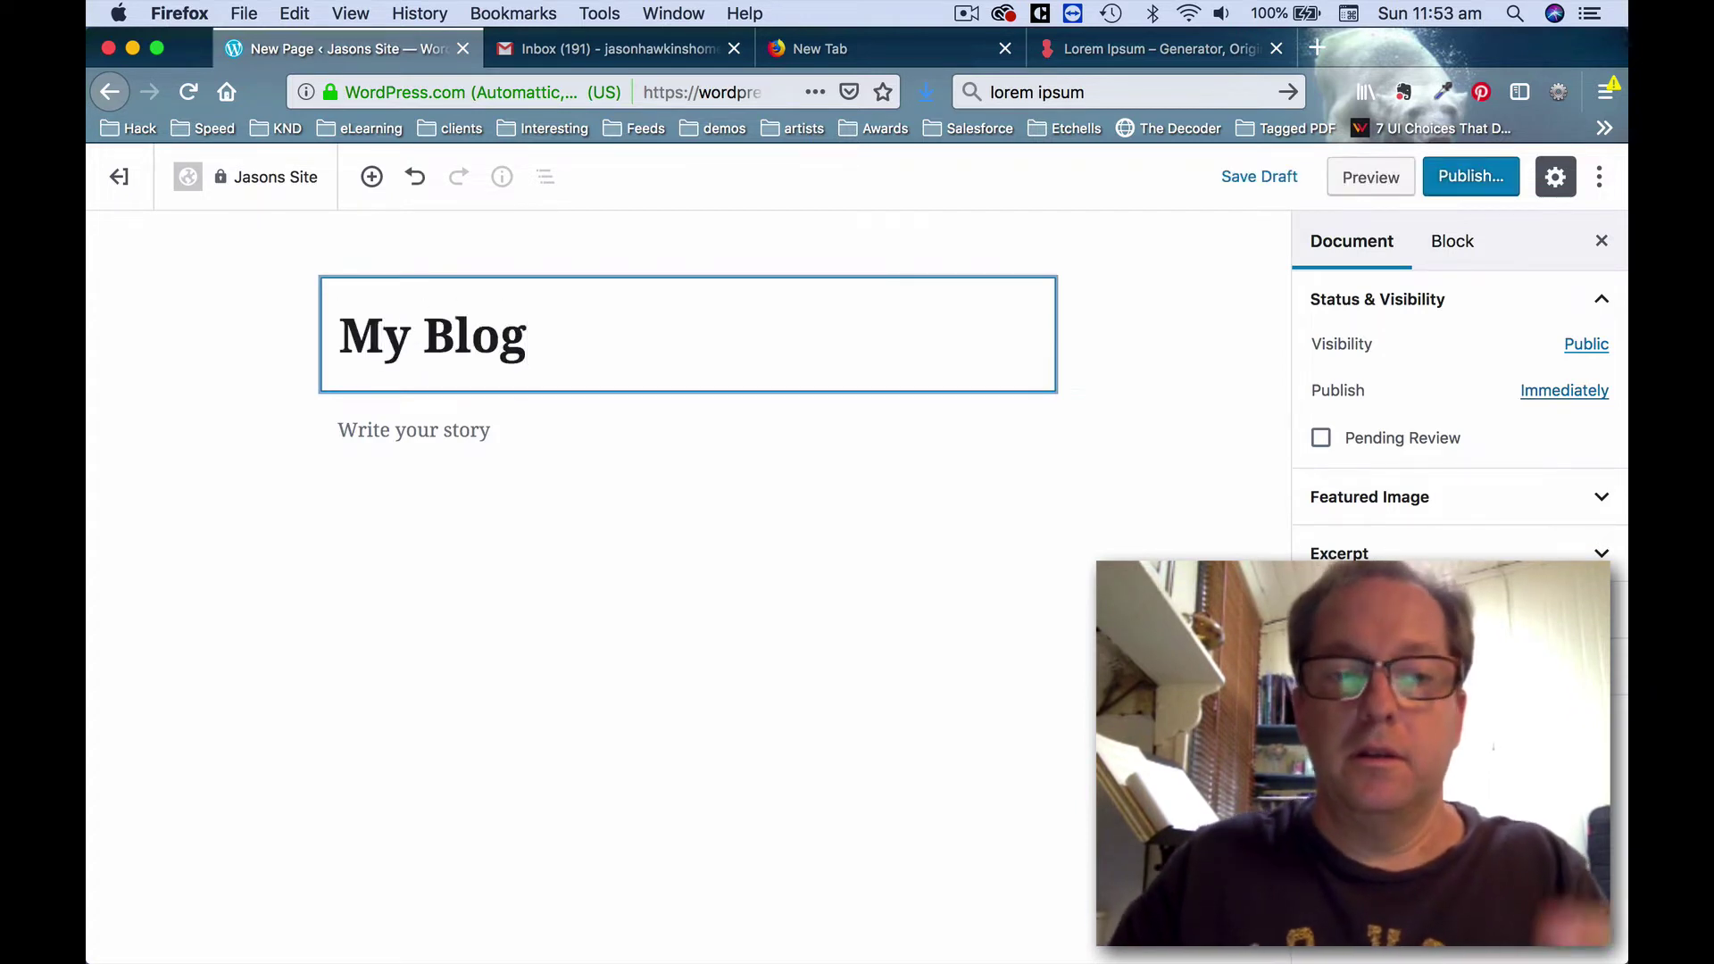
click(639, 430)
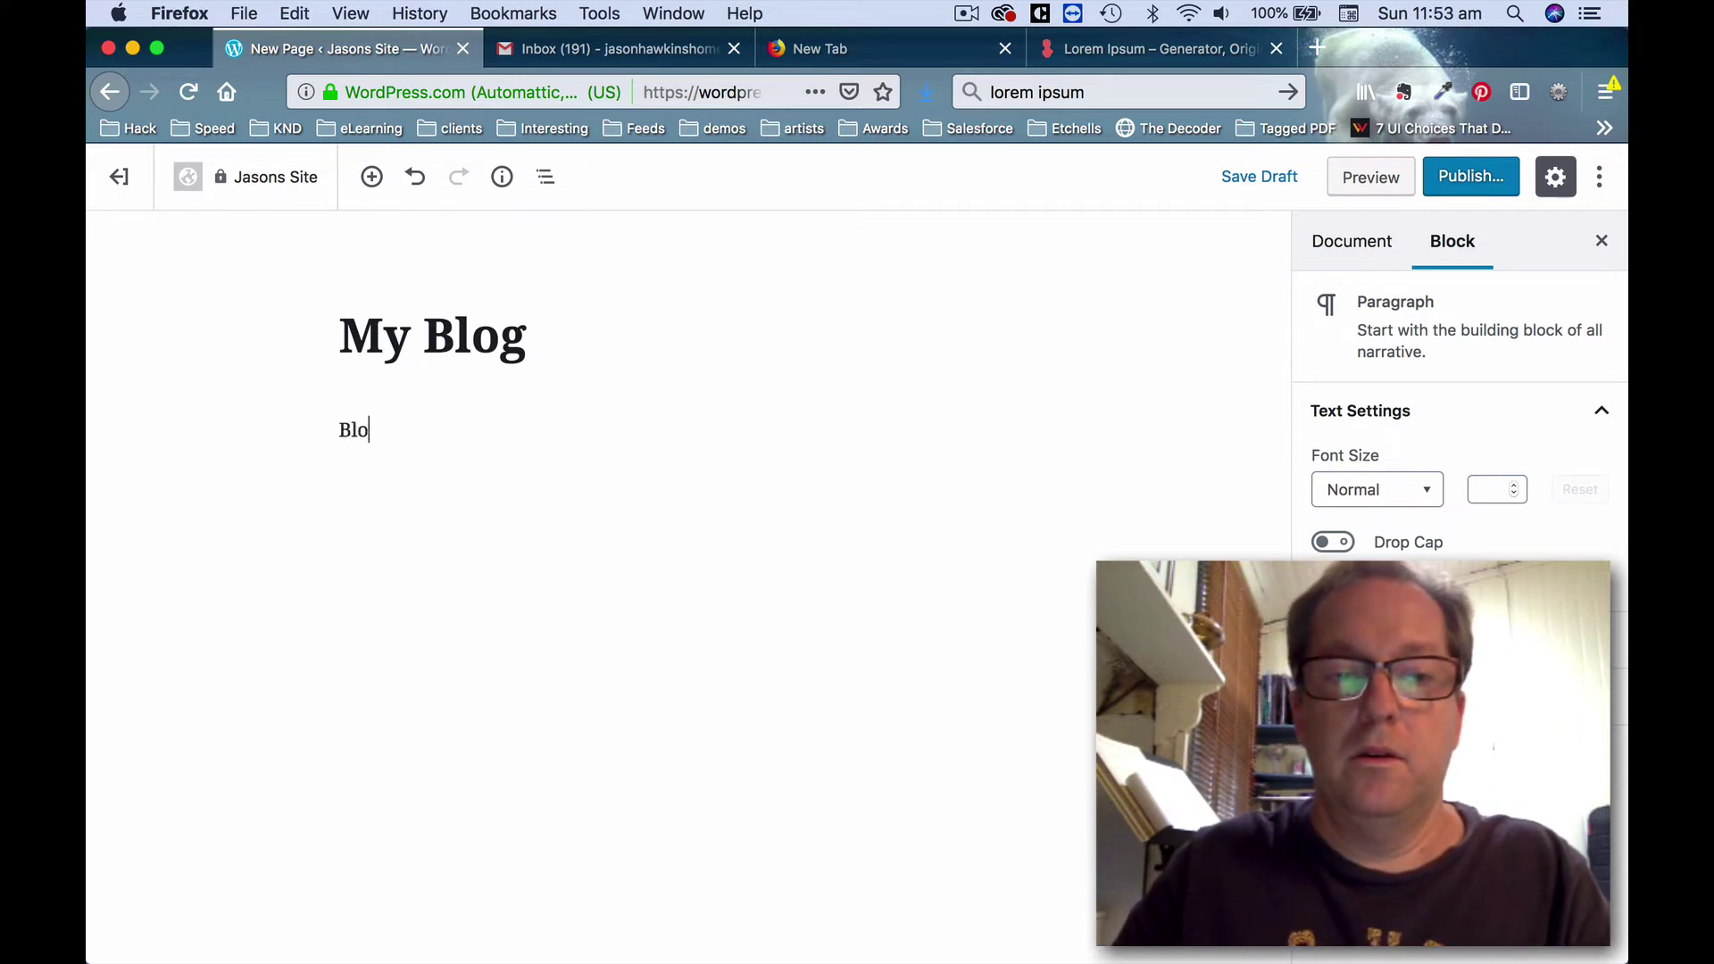
Publish the My Blog page and return to the site pages list.
click(1472, 177)
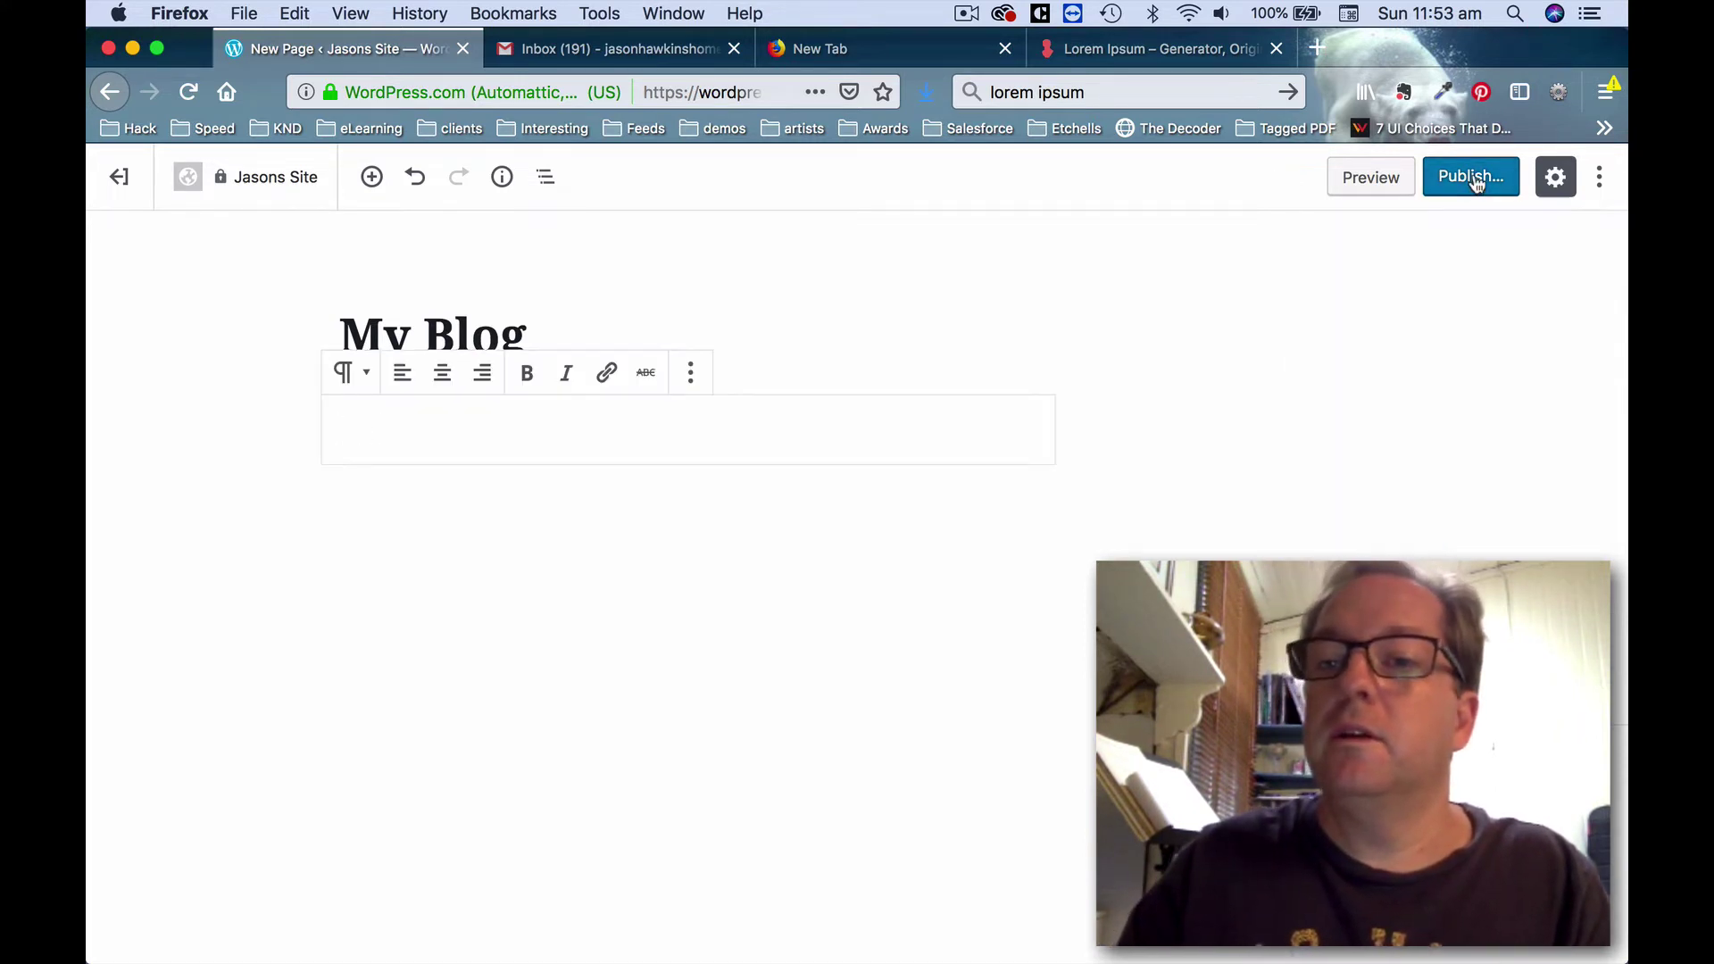
click(1493, 178)
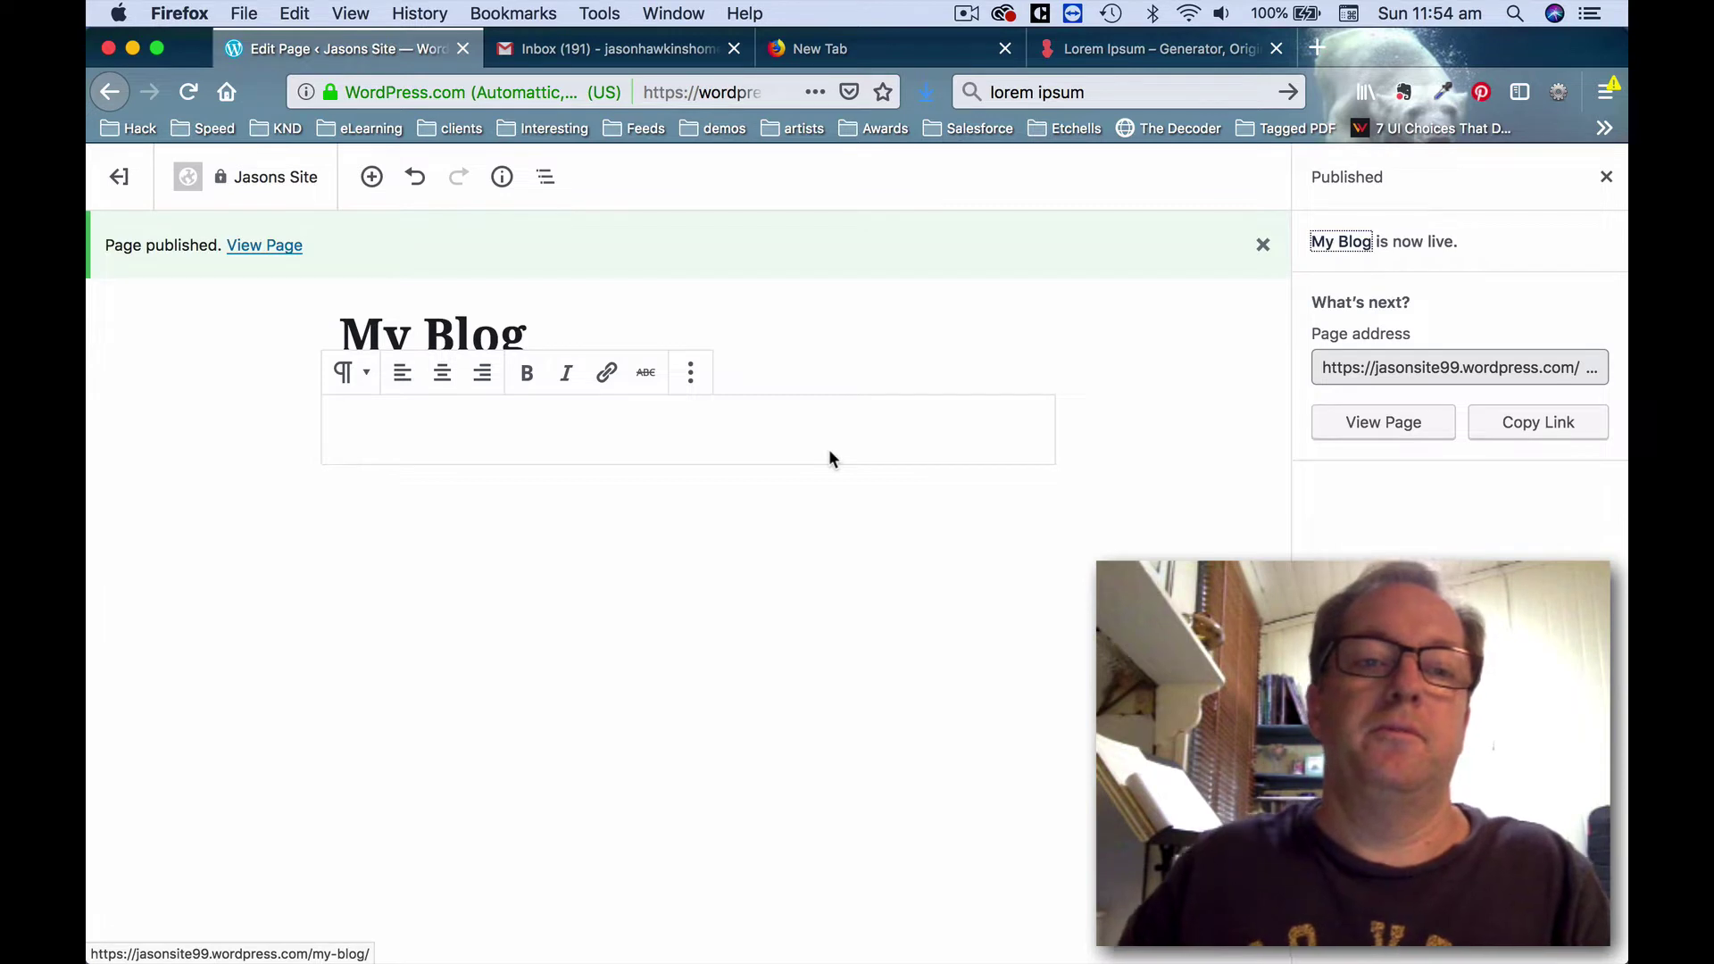
click(118, 177)
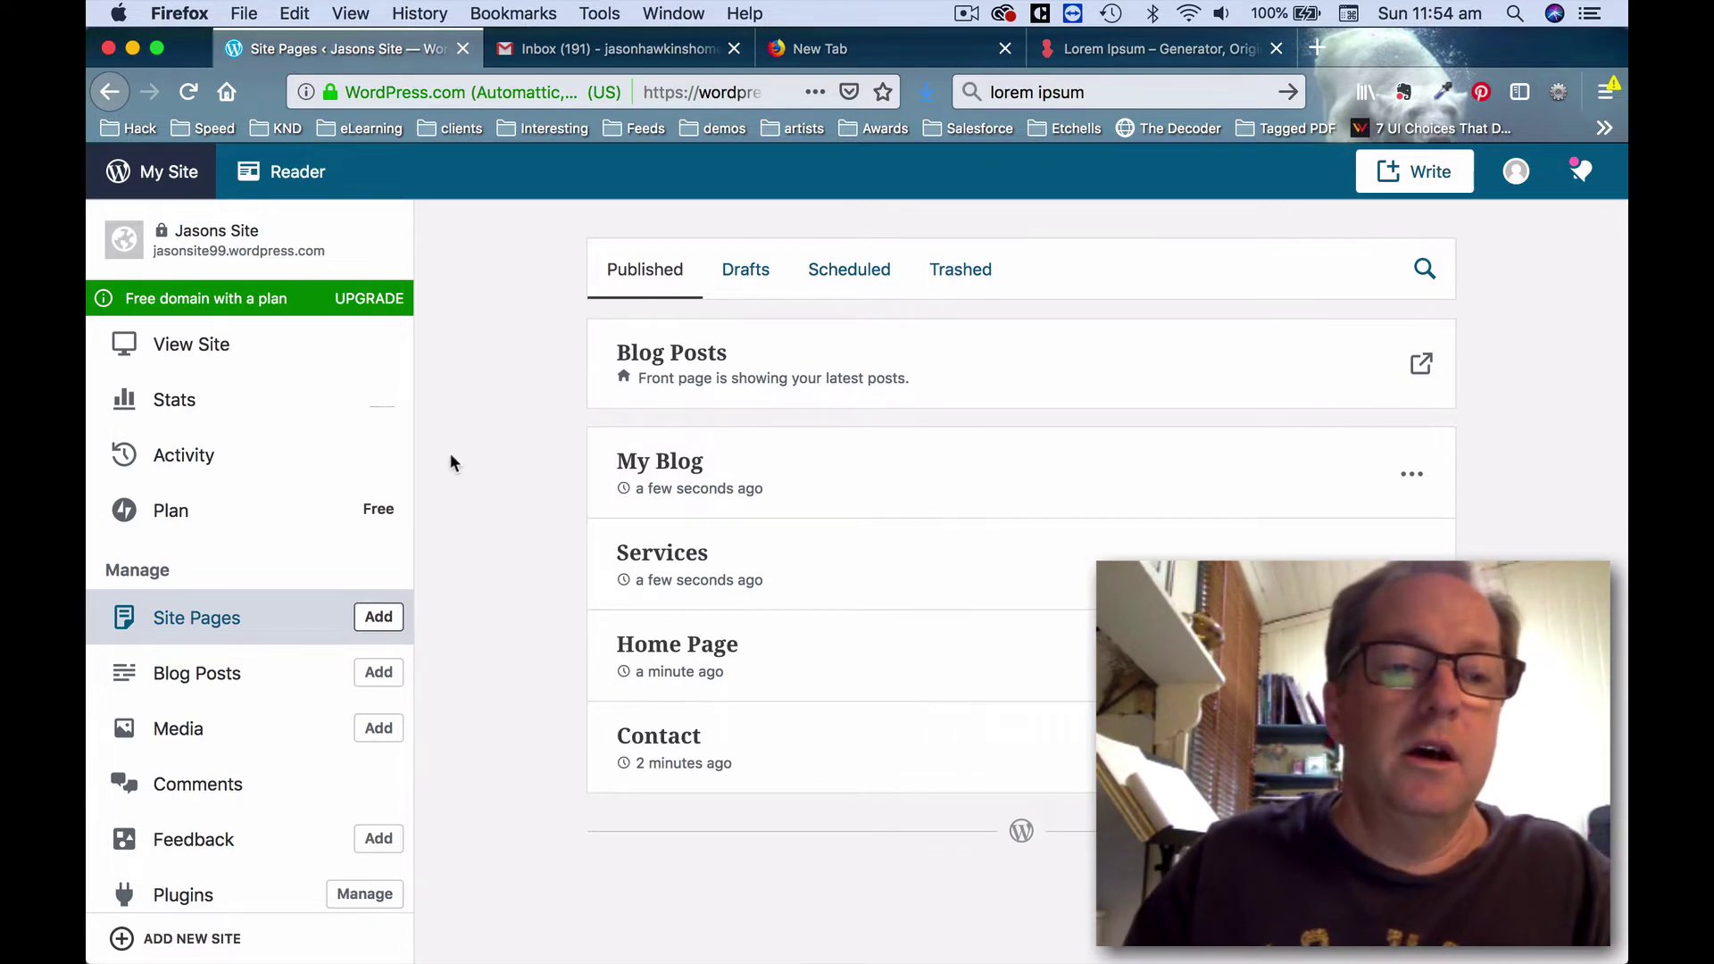
Open Customize from the Personalize section of the sidebar.
scroll(268, 470, down, 5)
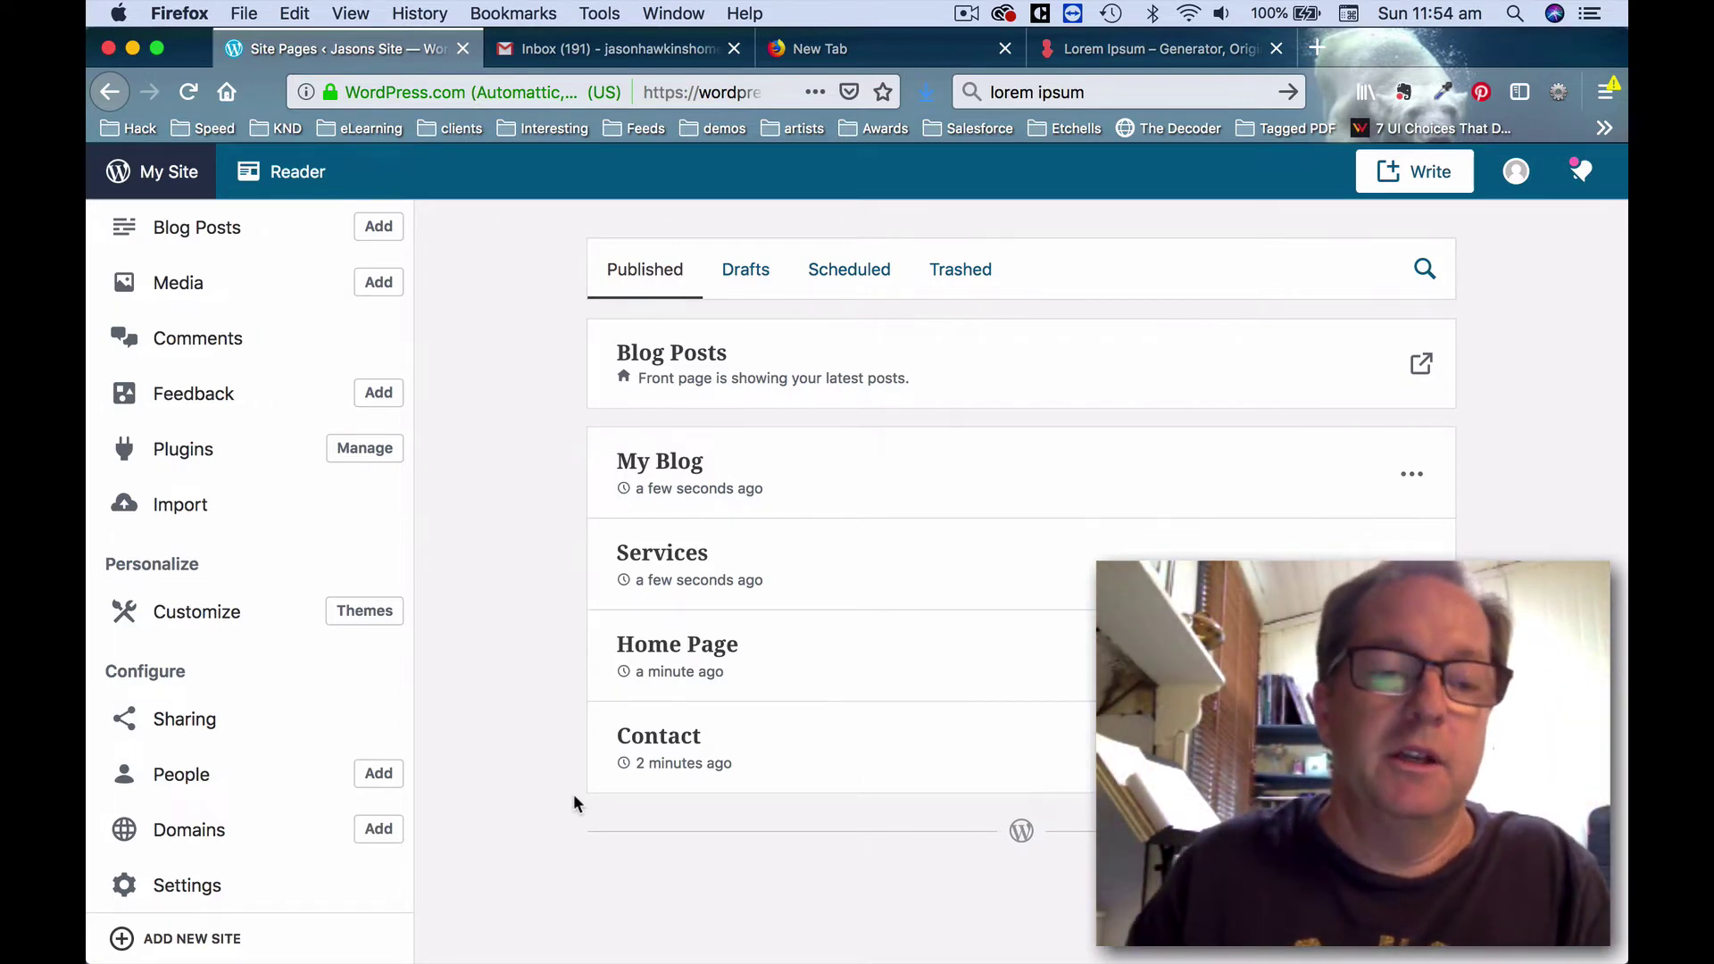
click(225, 613)
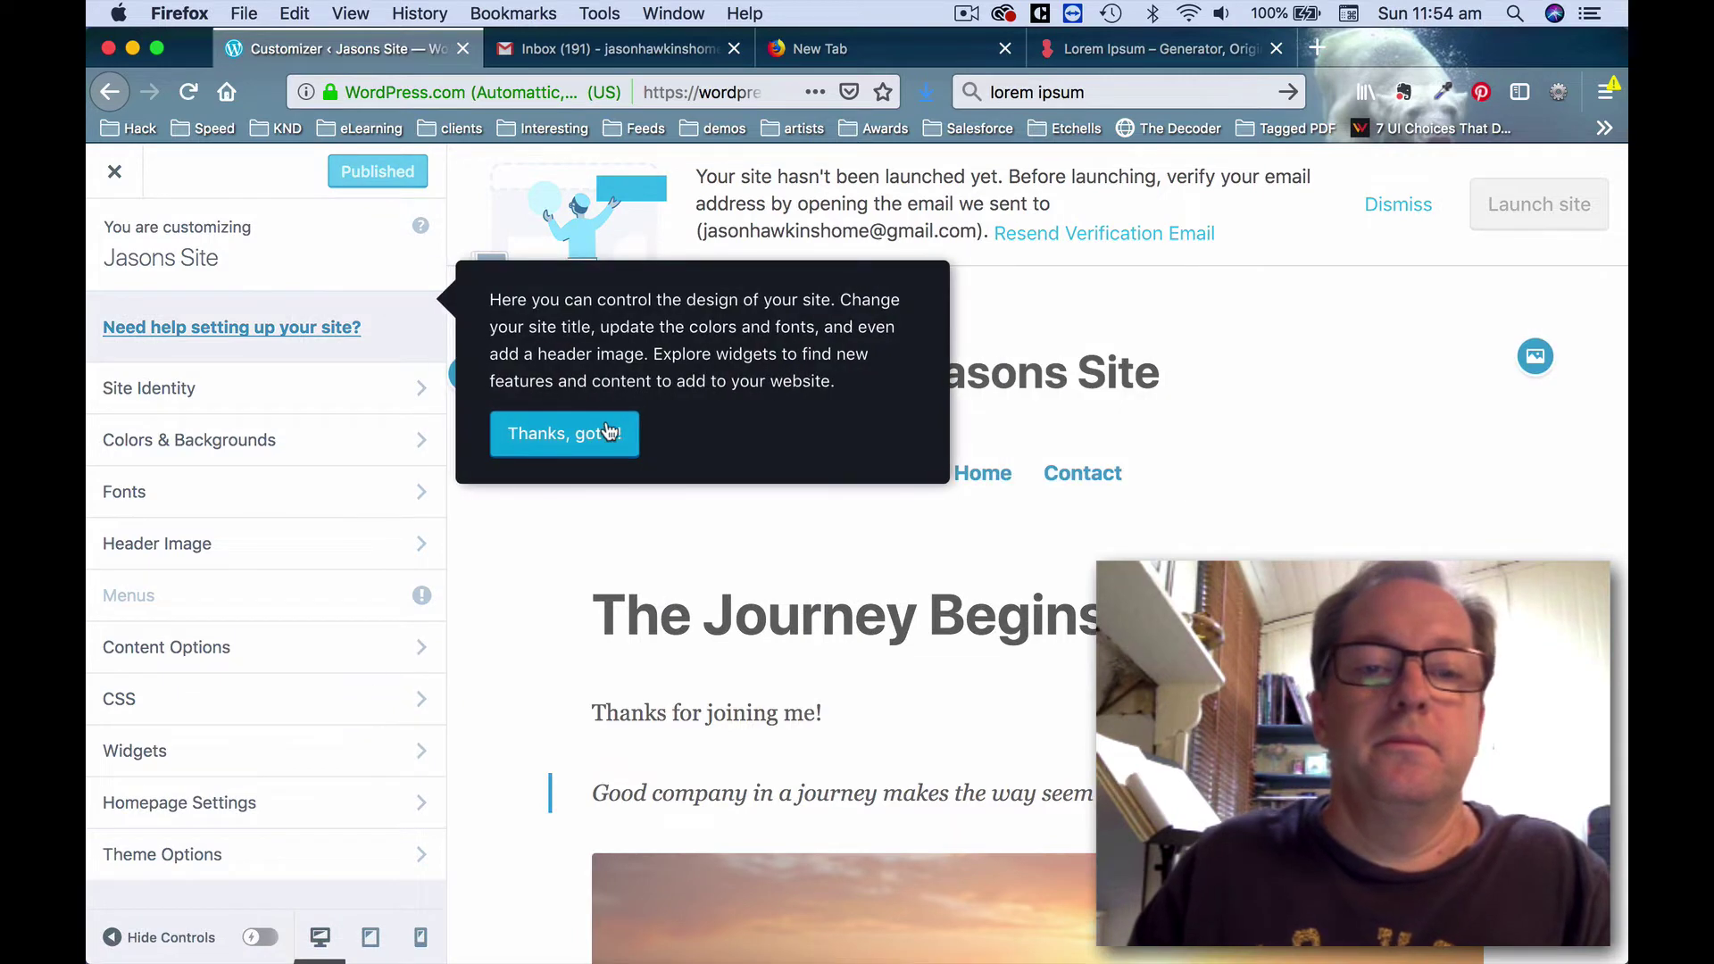
Dismiss the Customizer tip, check the Menus email-confirmation notice, then switch to the Gmail inbox.
click(597, 444)
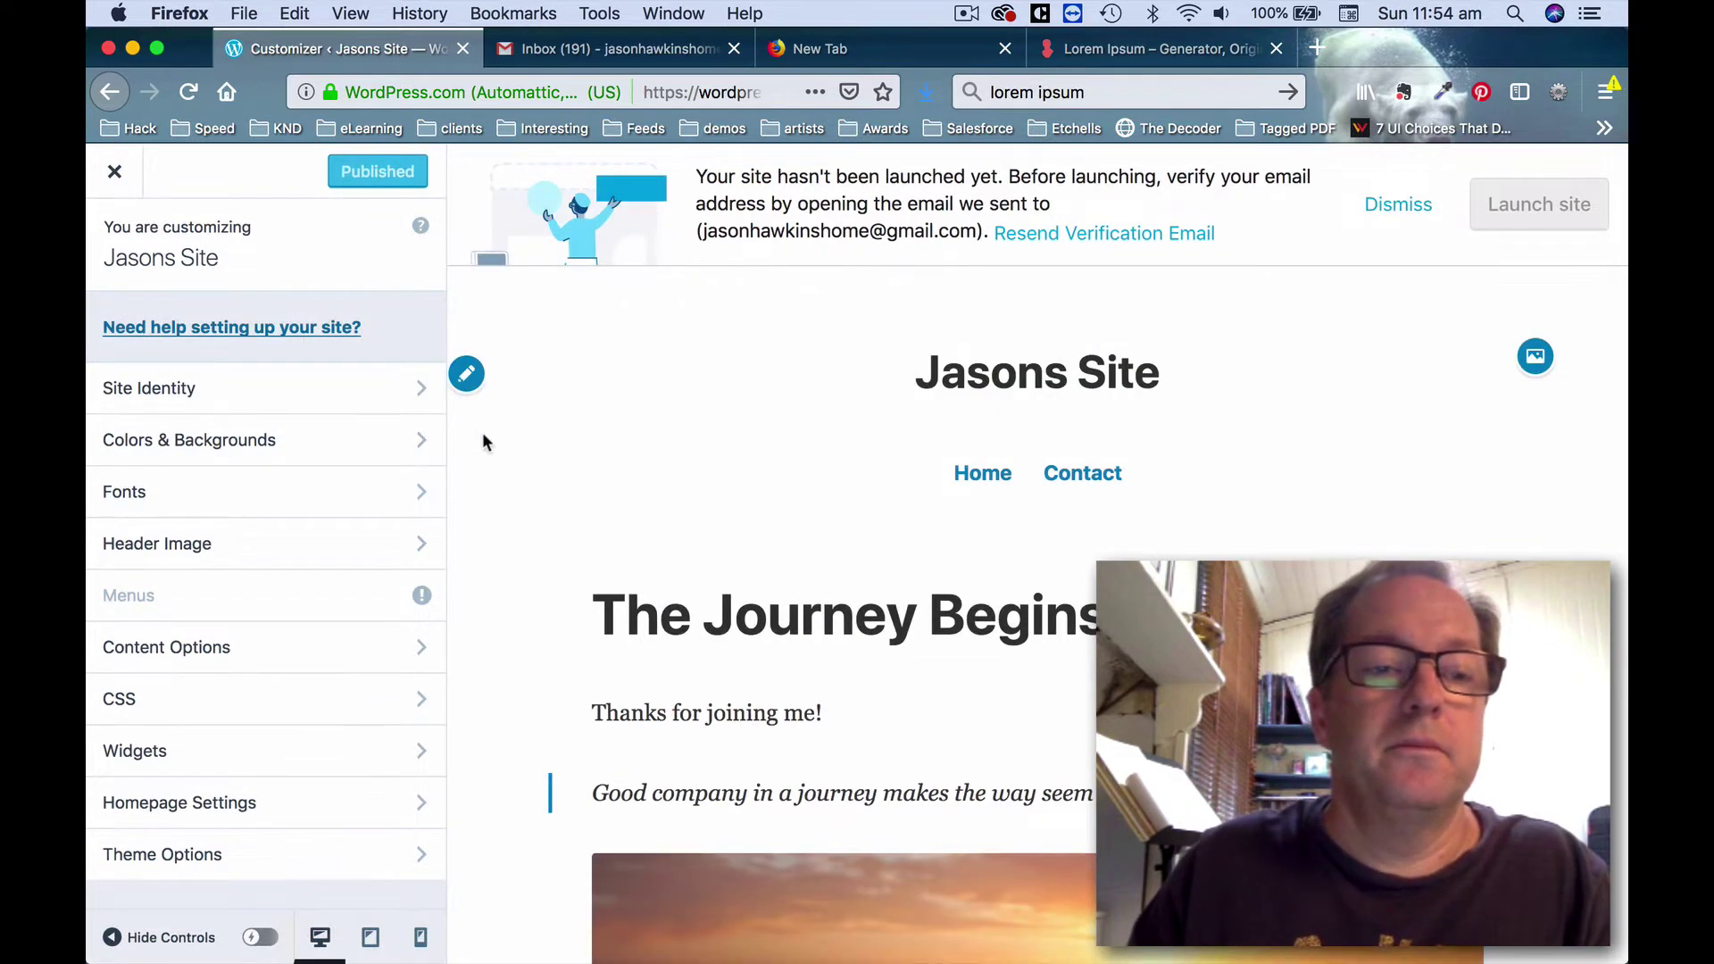
scroll(493, 563, down, 2)
click(350, 598)
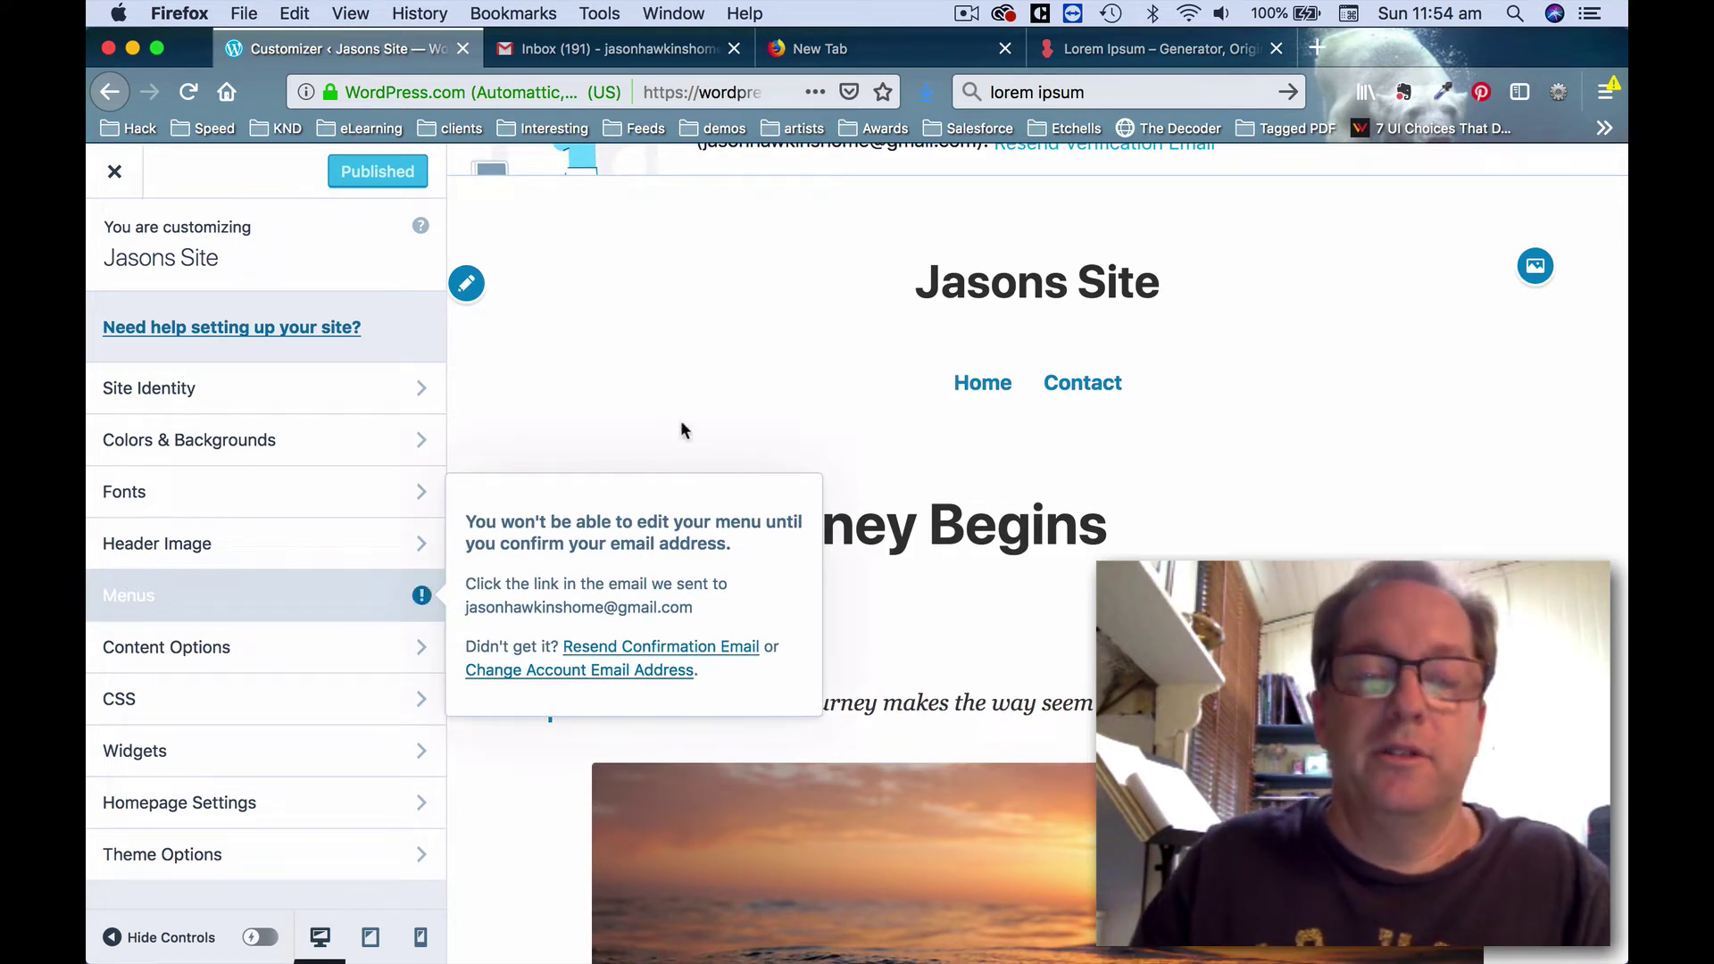
click(587, 53)
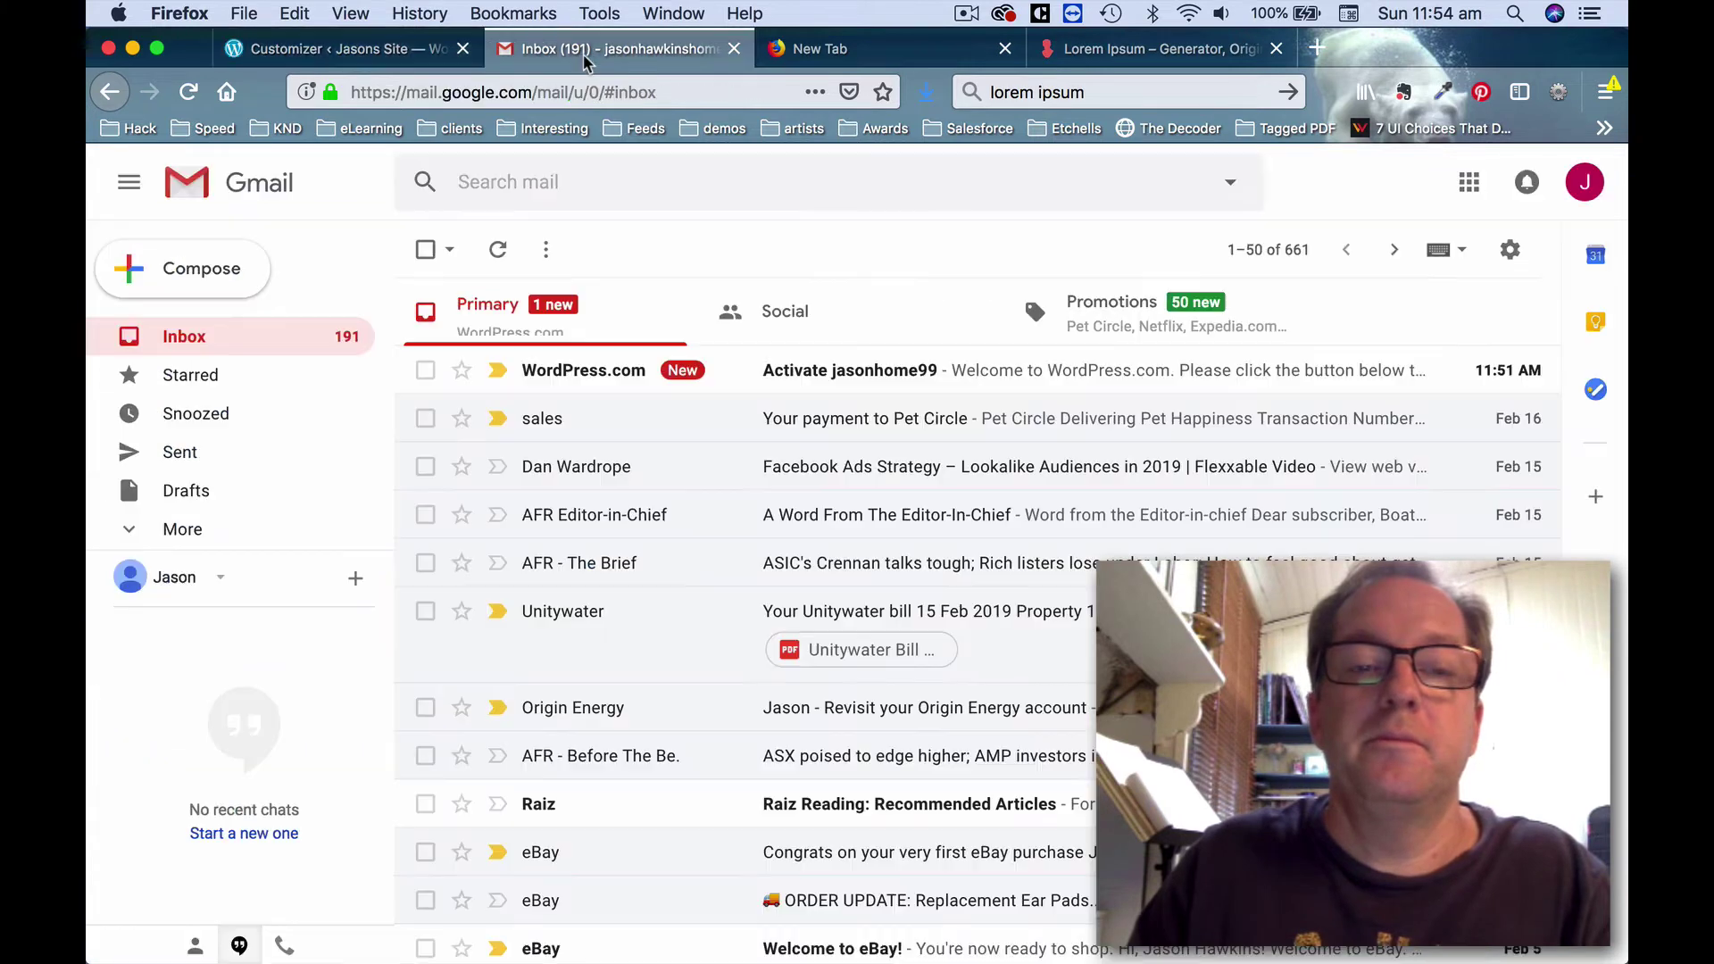
Open the WordPress.com activation email and confirm the account via 'Click here to Confirm'.
click(838, 375)
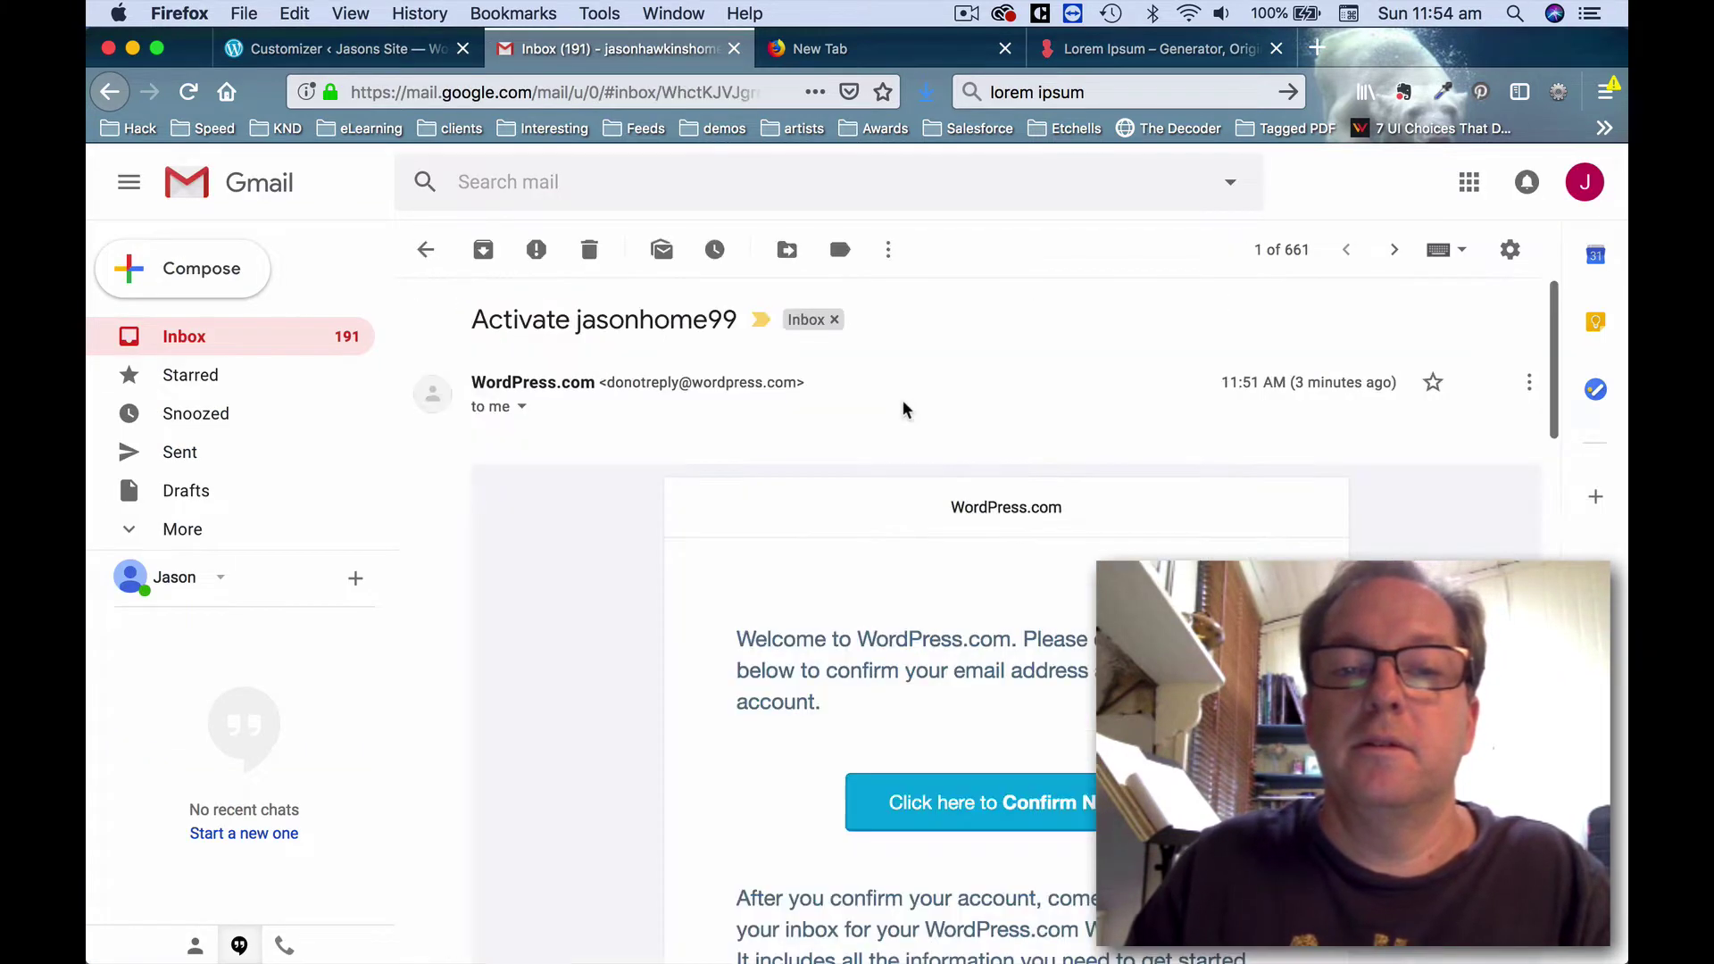
scroll(911, 536, down, 4)
click(965, 671)
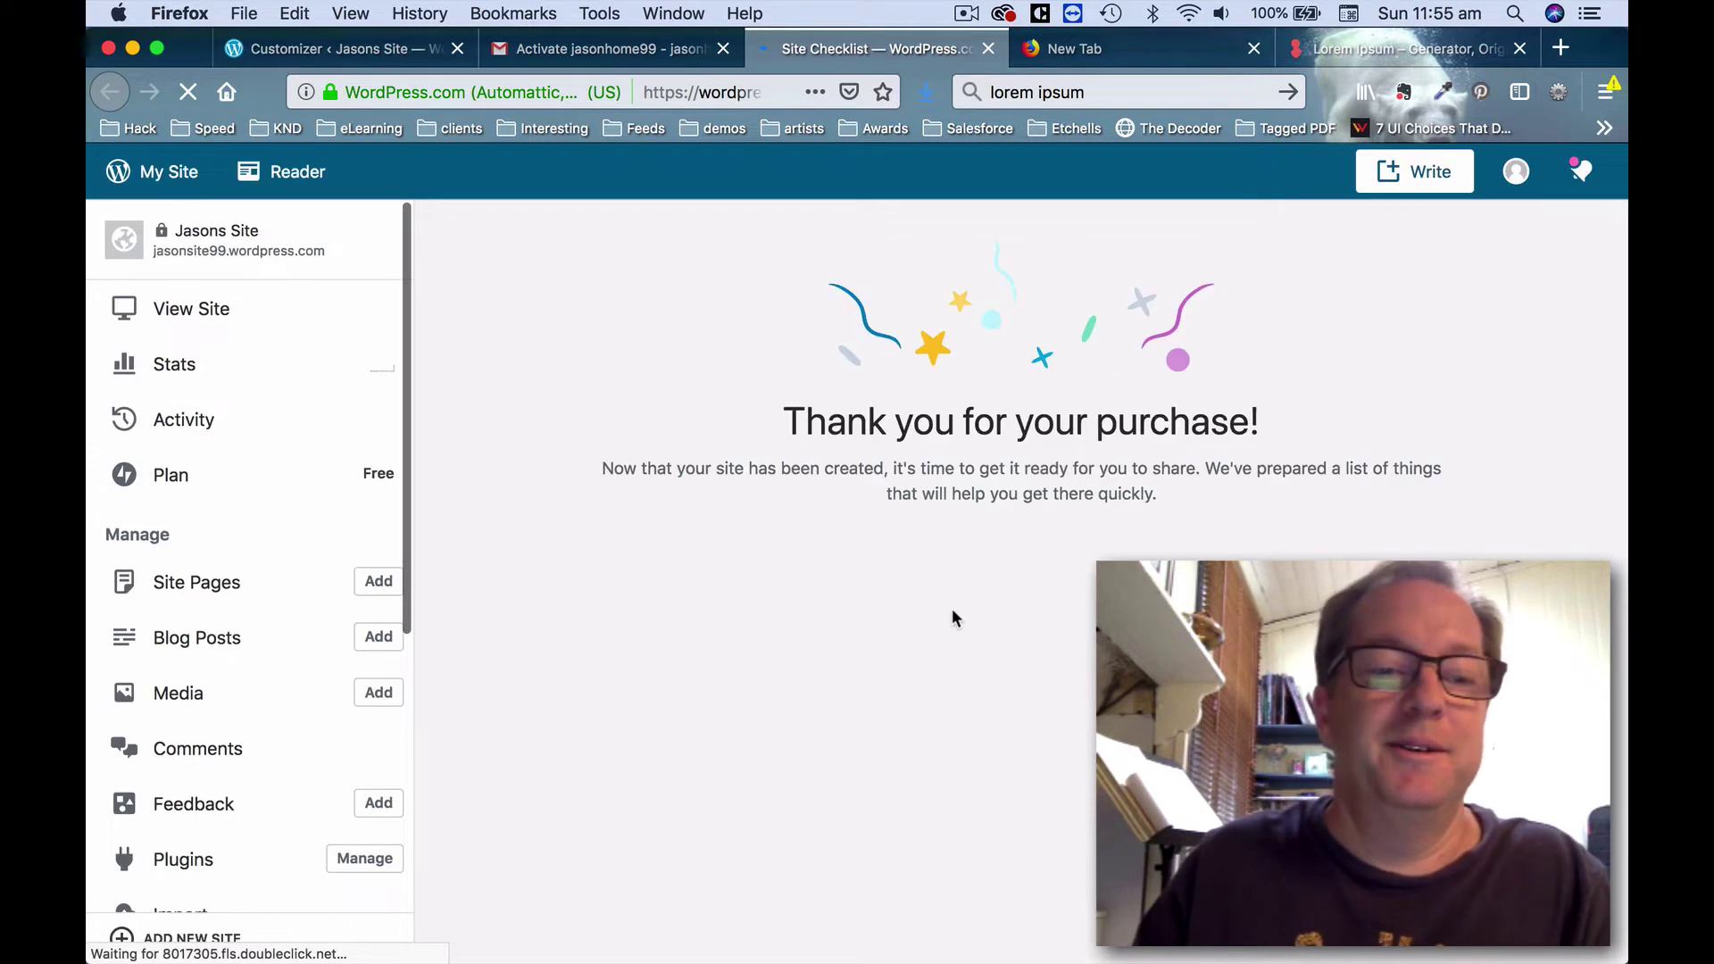
scroll(321, 572, down, 1)
Exit and reopen the Customizer so the menu settings are no longer locked by email confirmation.
click(353, 49)
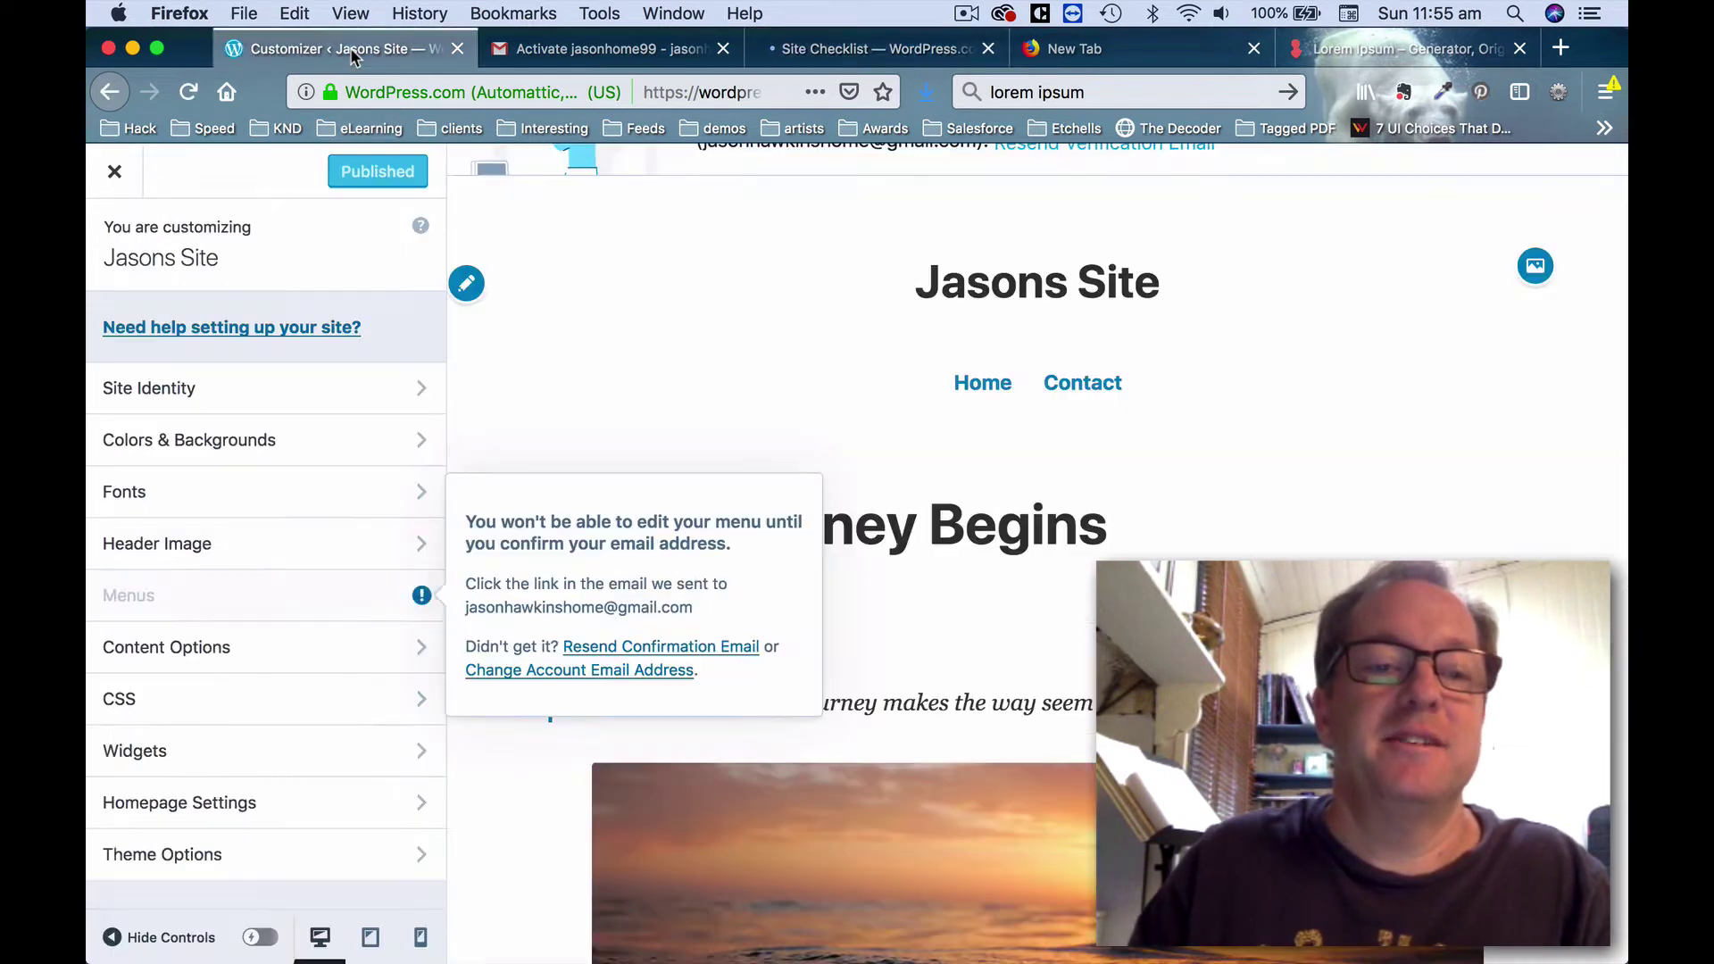
click(173, 442)
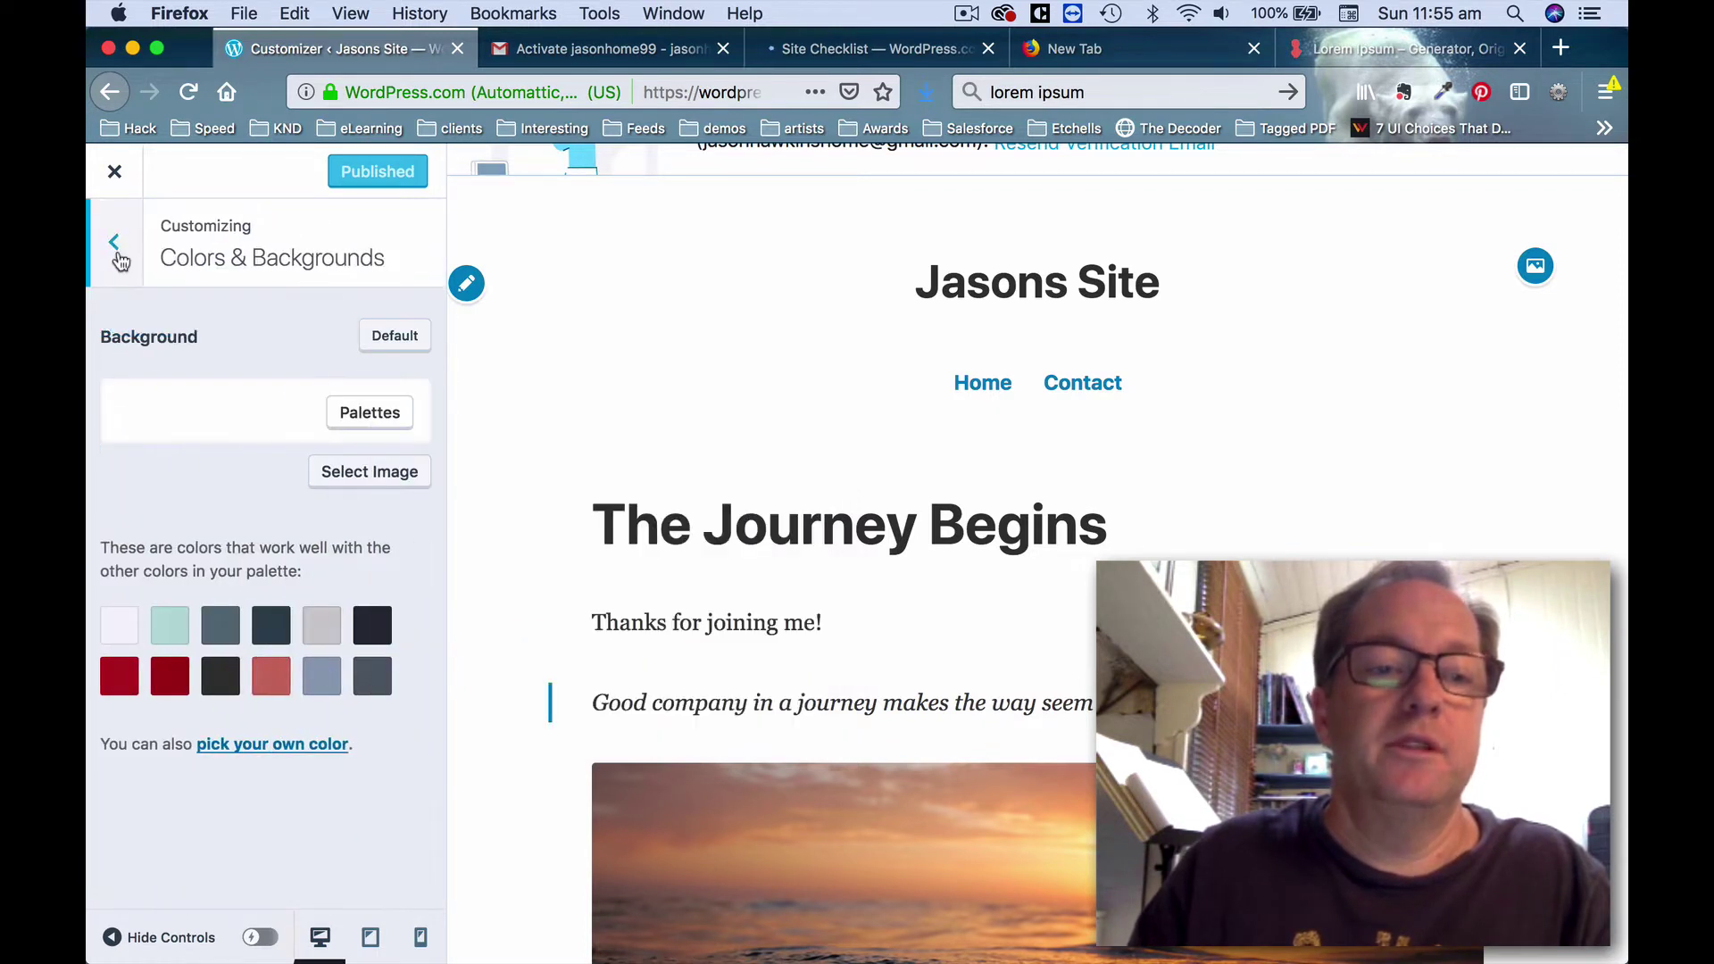
click(116, 250)
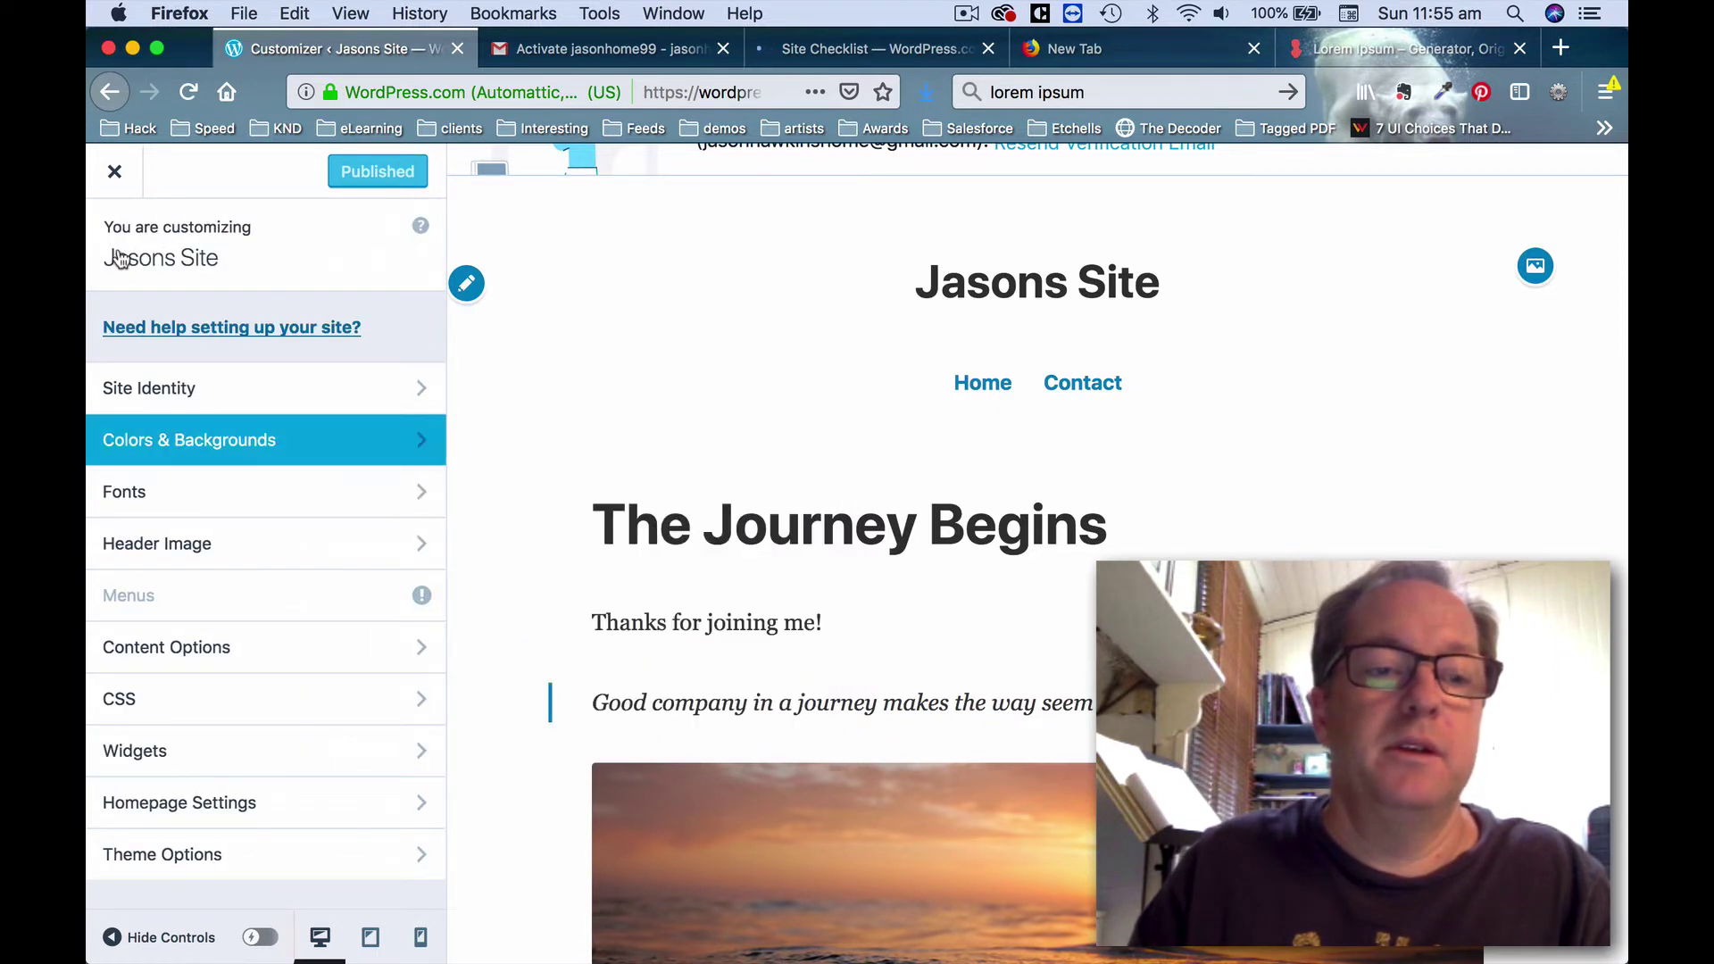
click(114, 170)
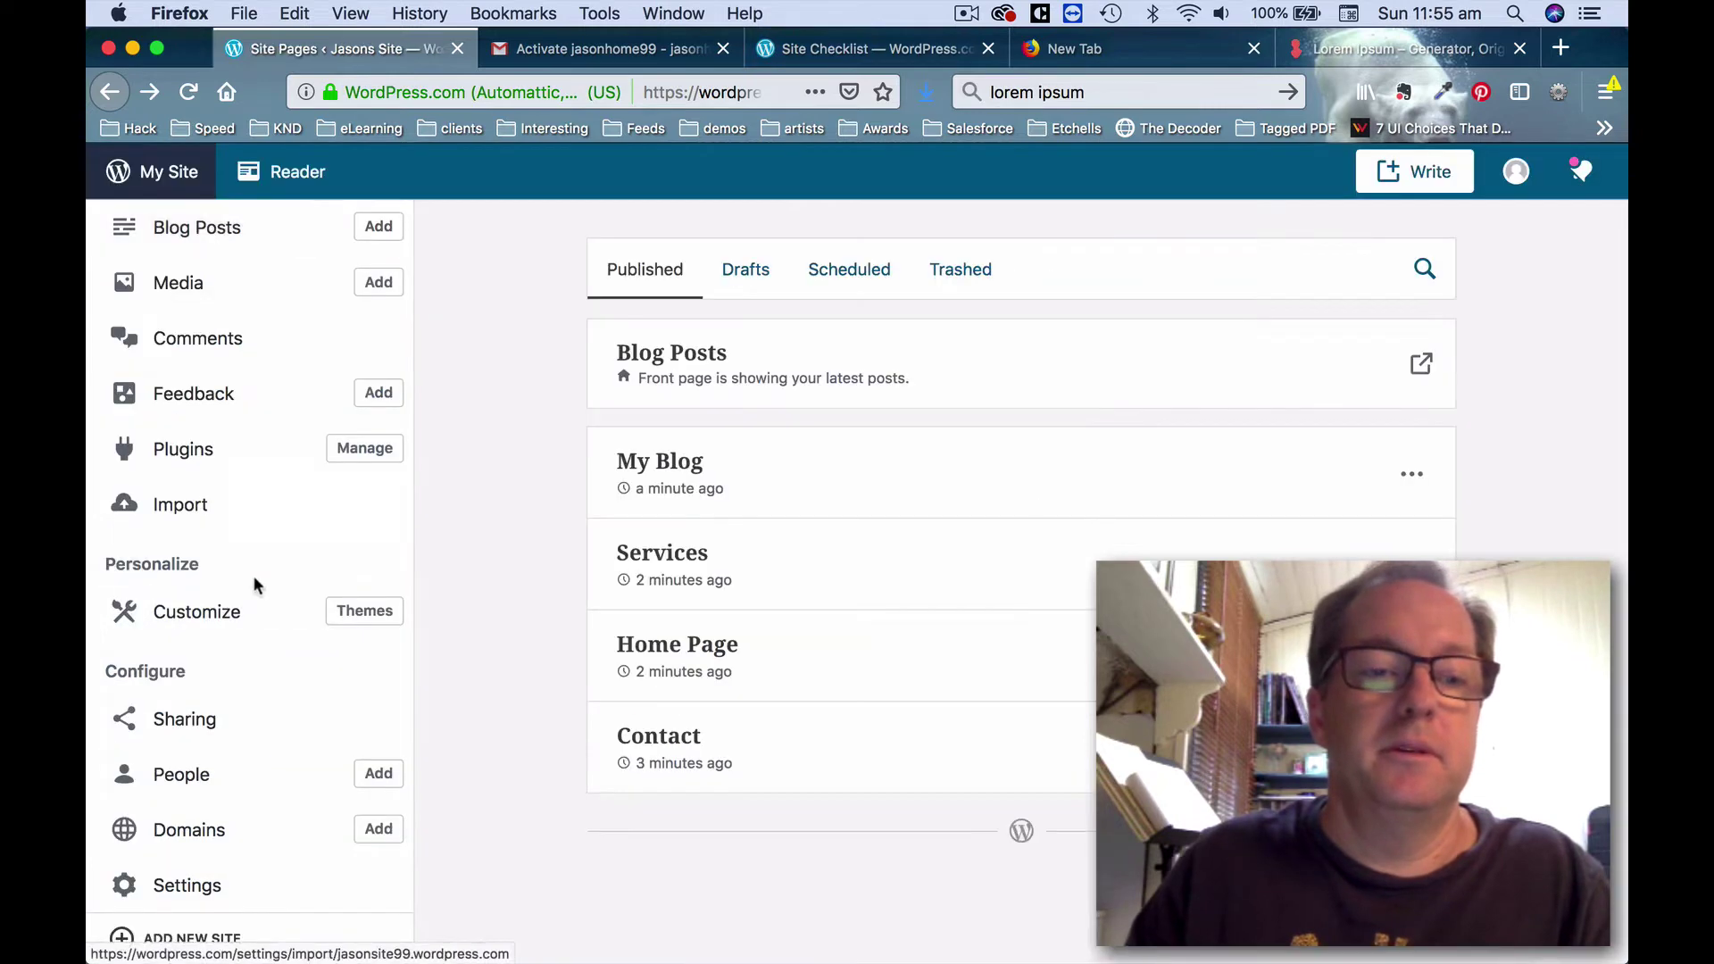
click(230, 613)
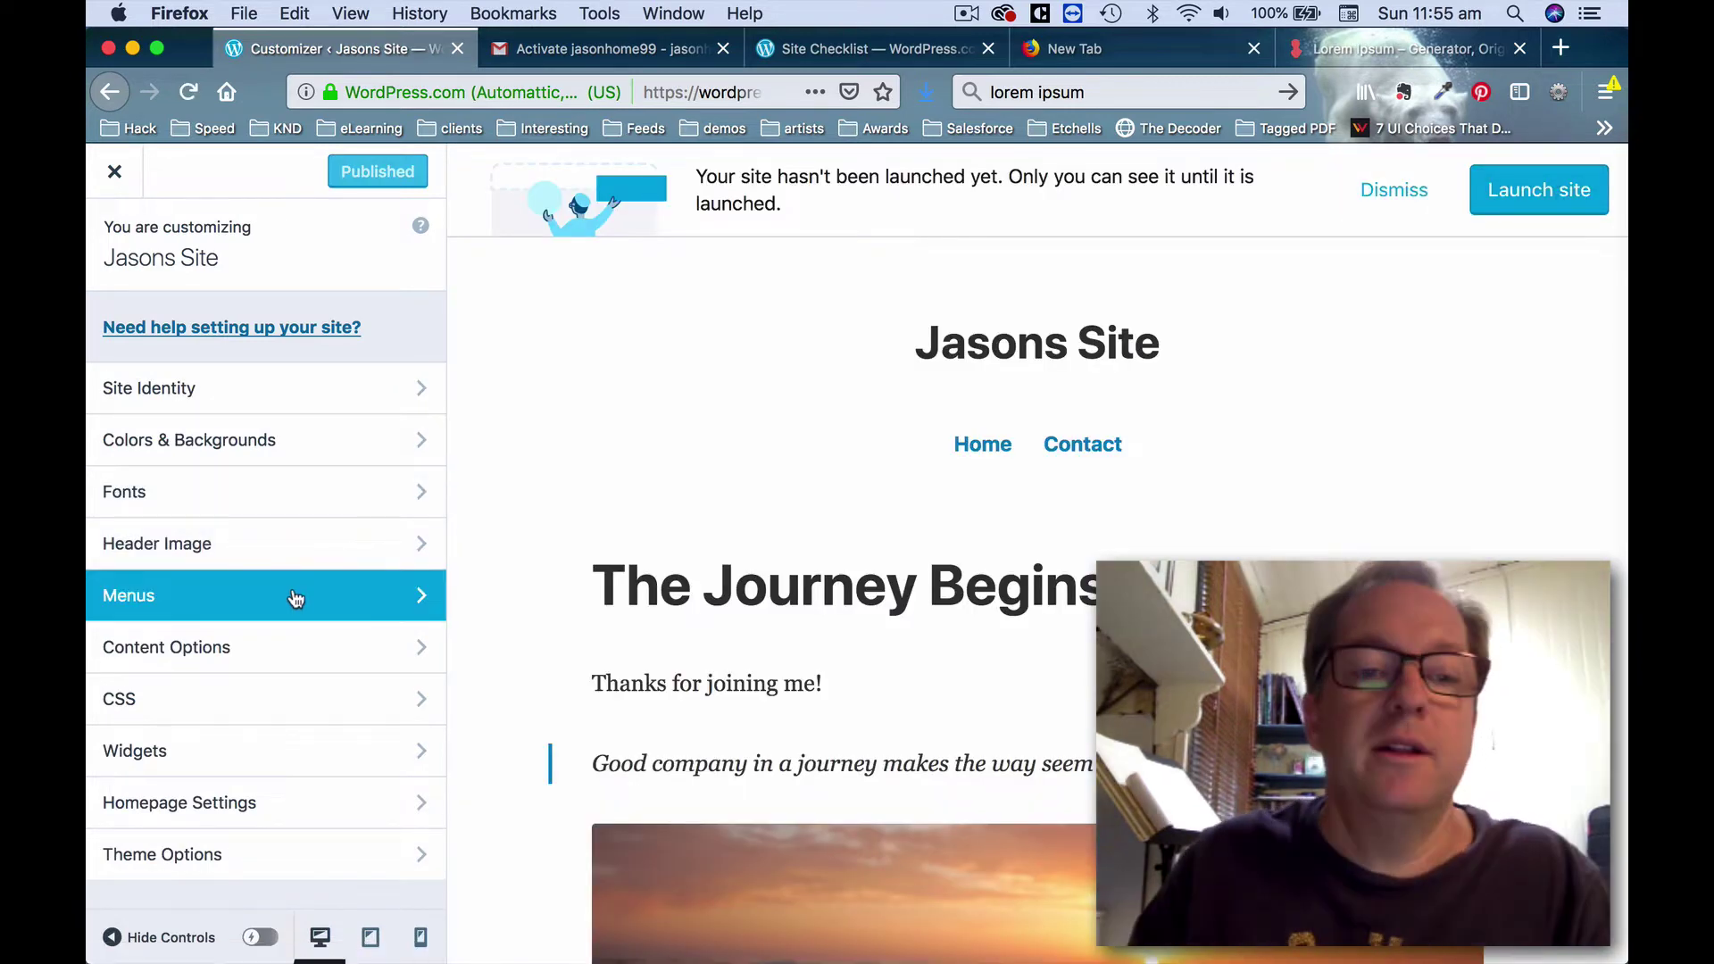
Add the My Blog, Services and Home Page pages to the Primary menu.
click(295, 597)
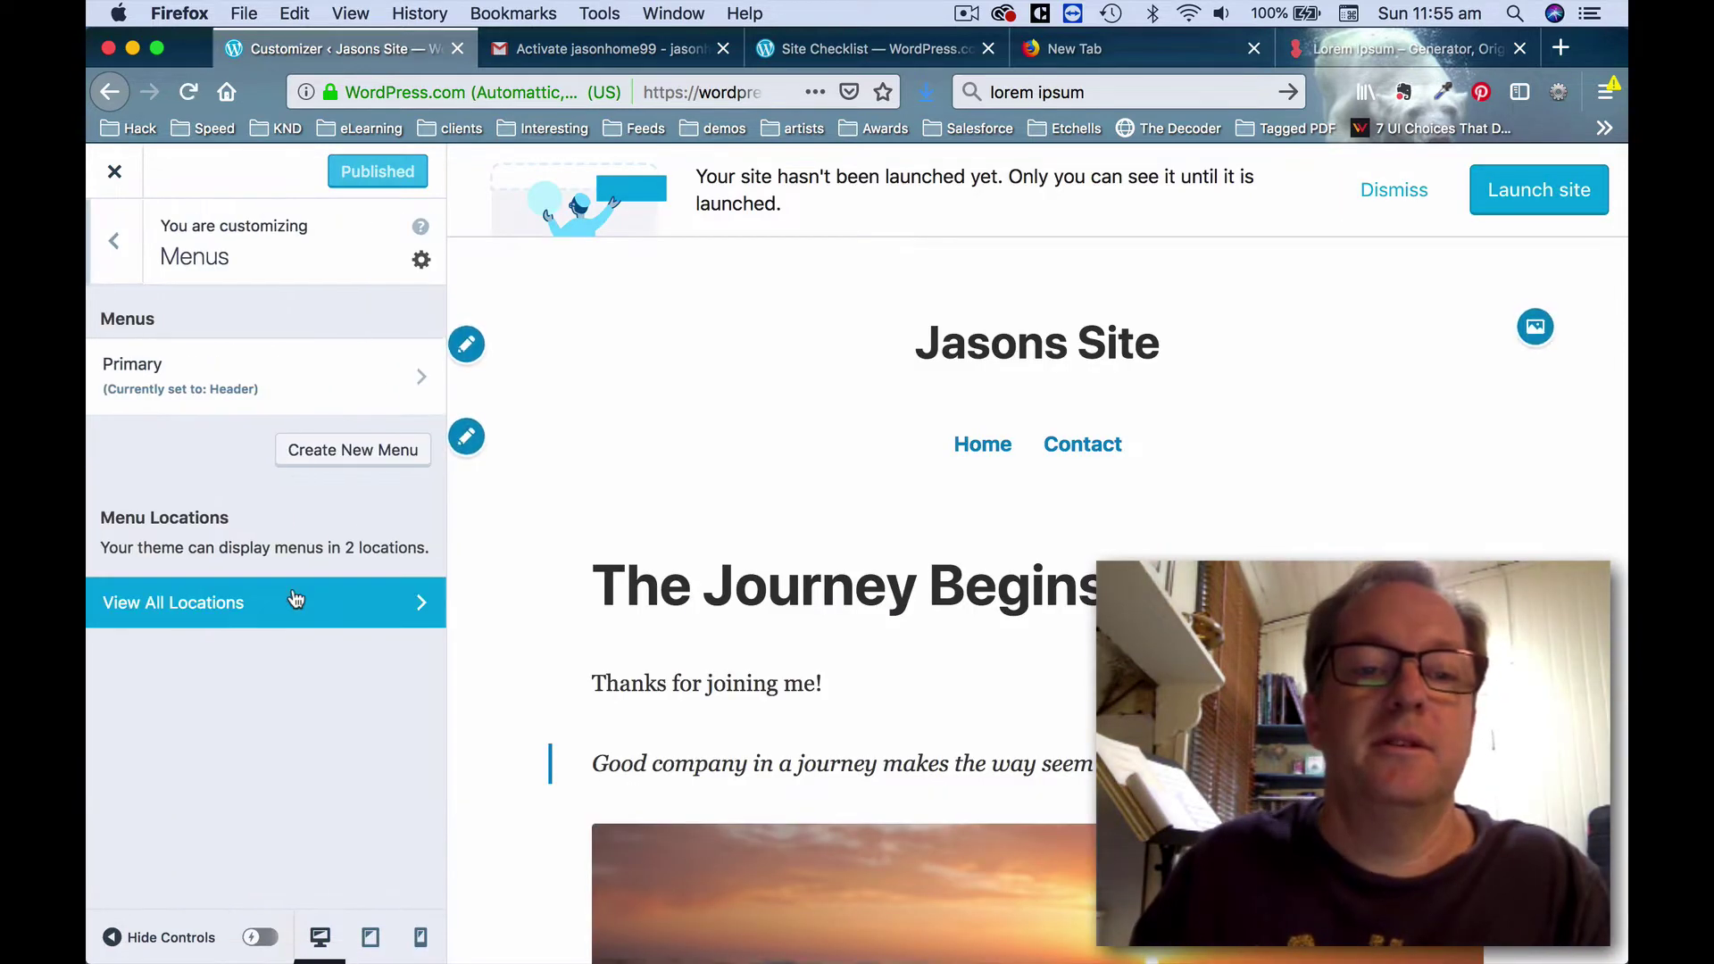
click(347, 380)
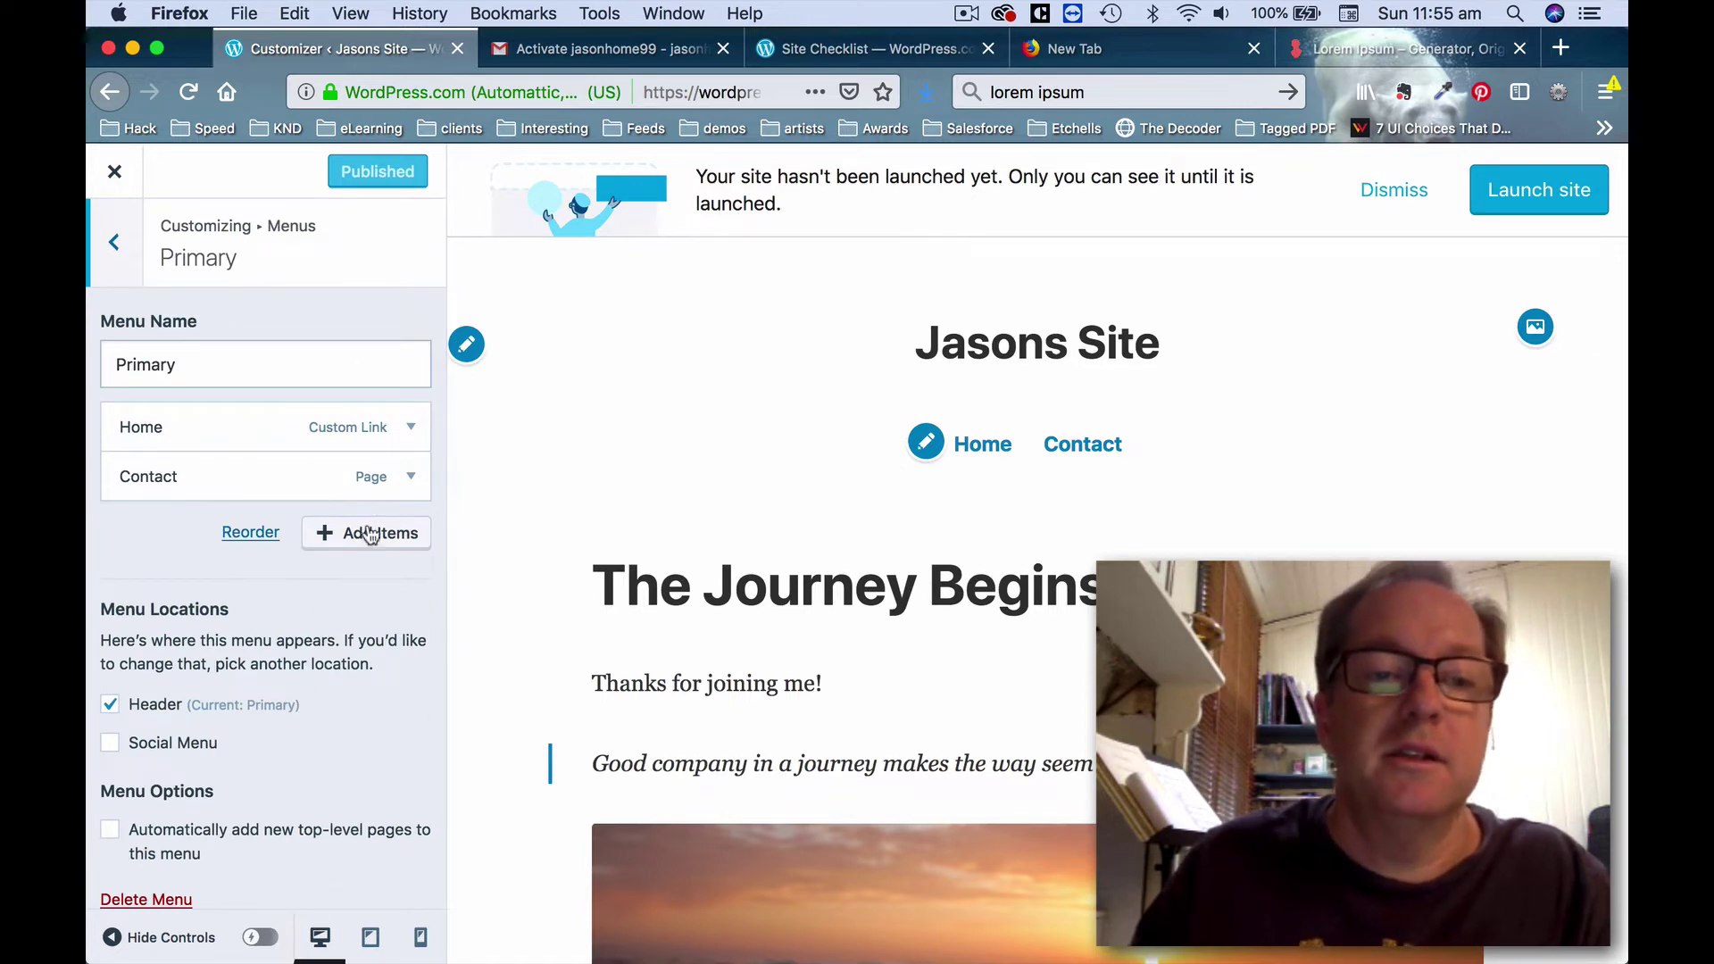
click(370, 535)
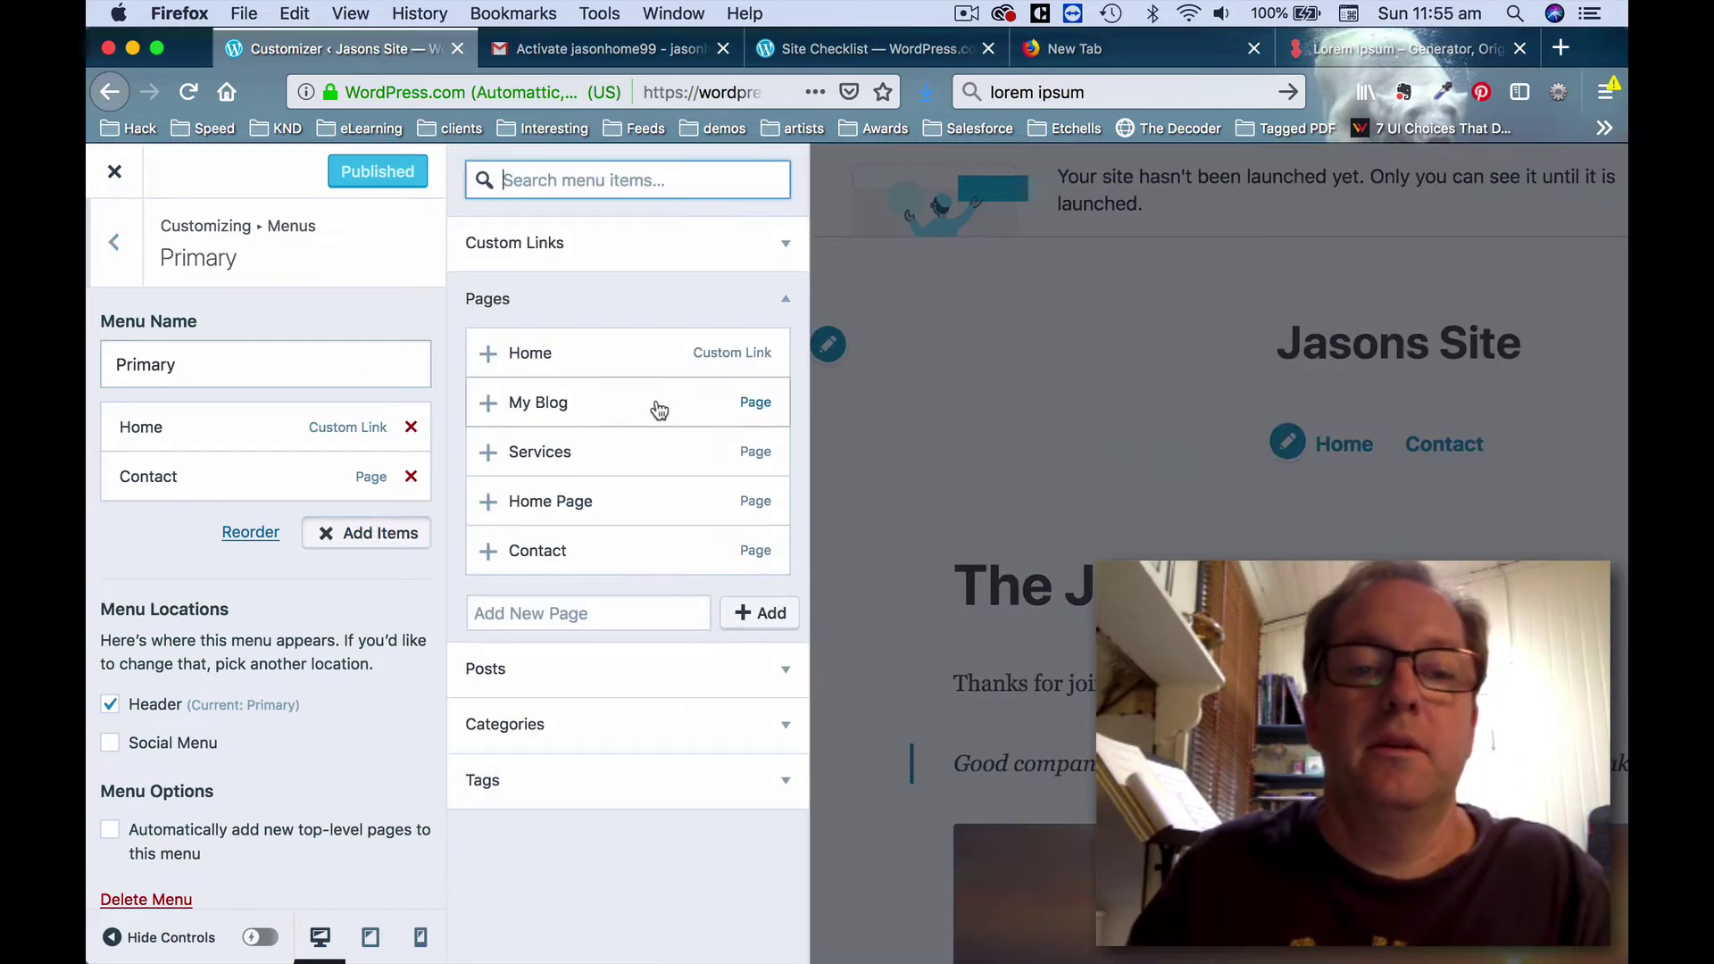
click(514, 406)
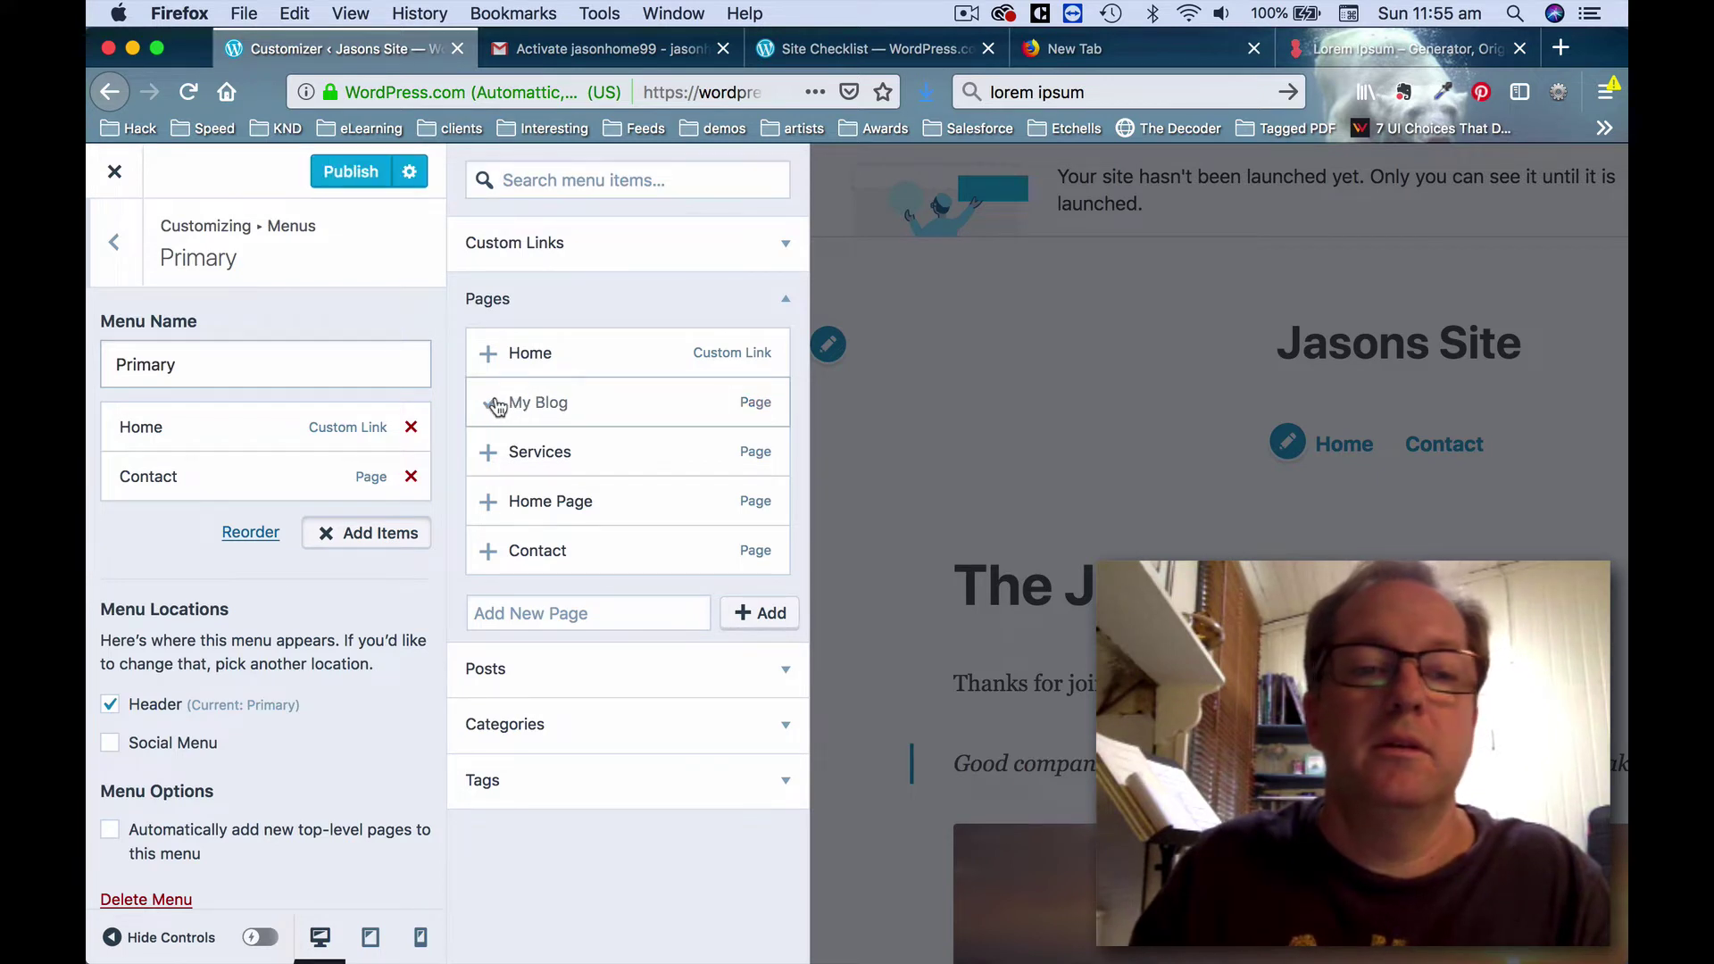
click(487, 453)
click(490, 503)
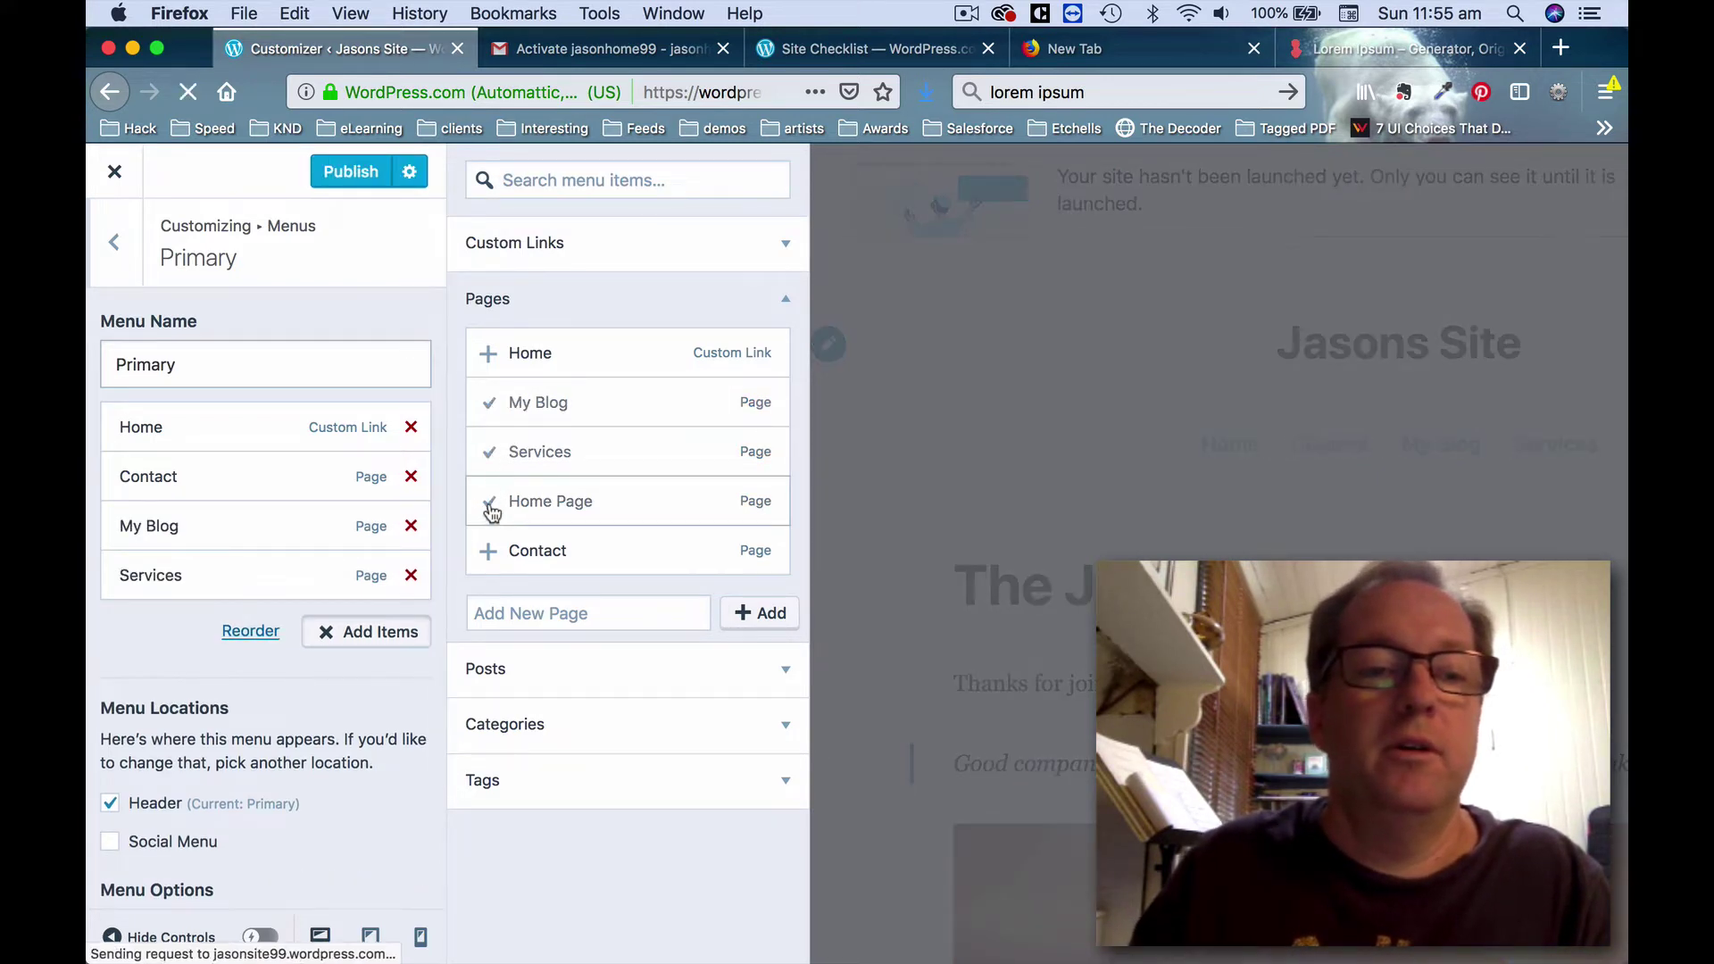
Reorder the Primary menu to Home, Home Page, Services, My Blog, Contact.
drag(268, 619, 223, 466)
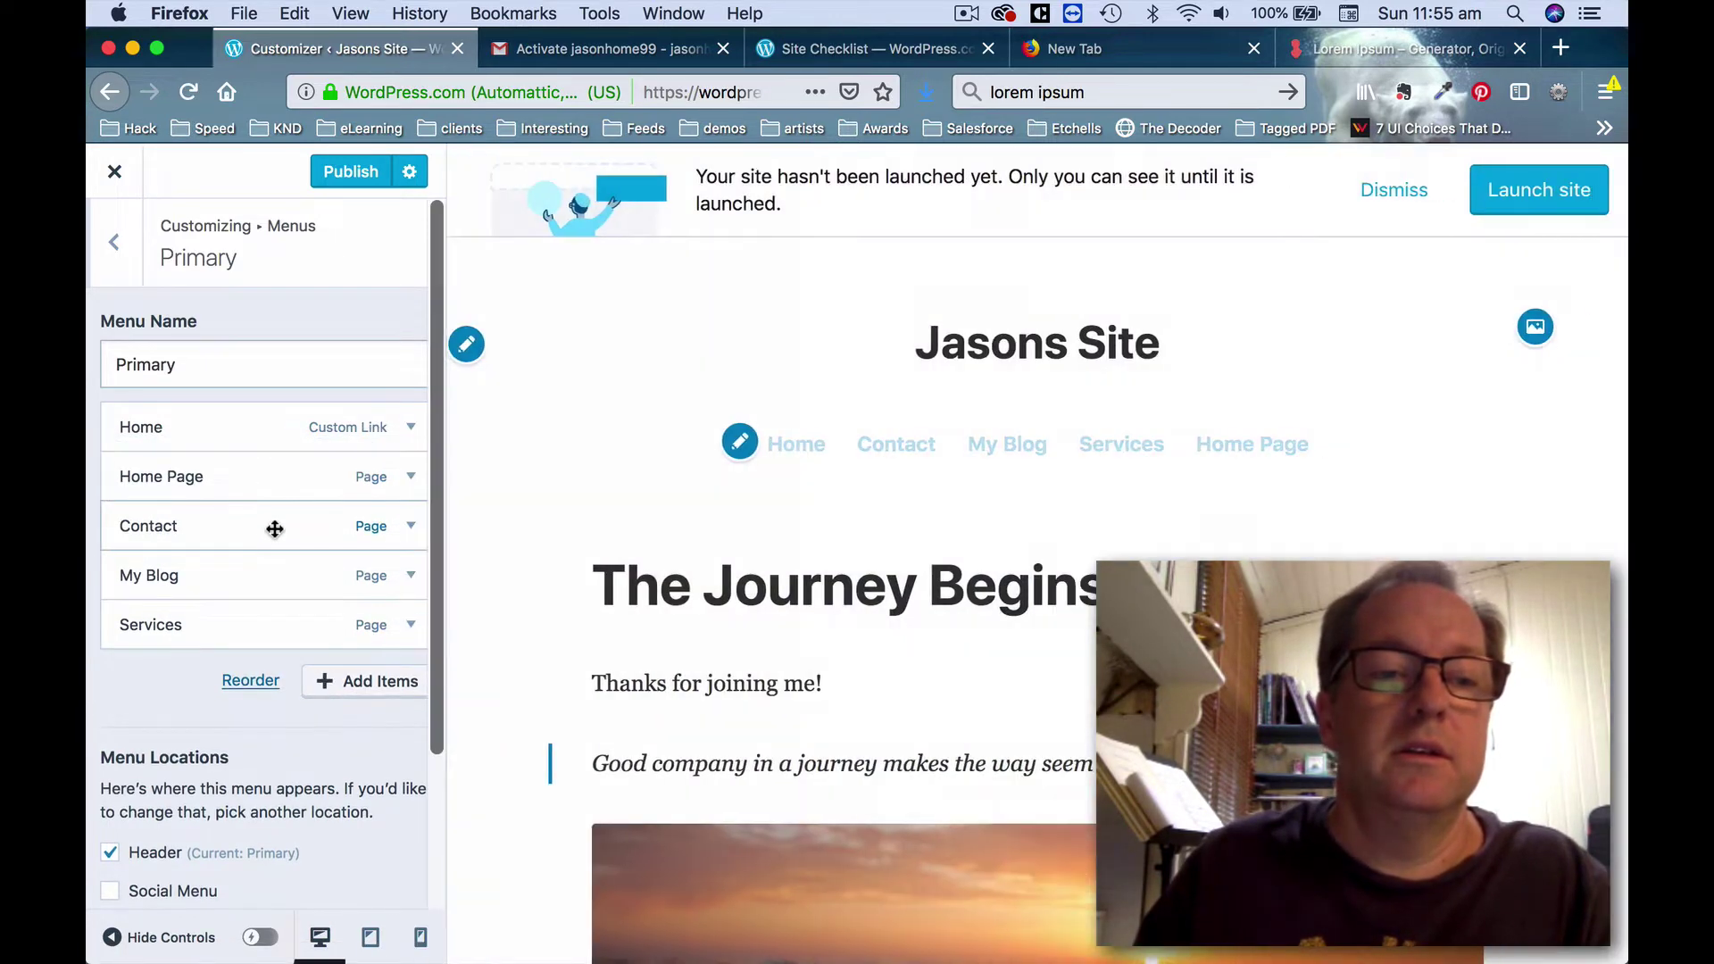
drag(239, 631, 216, 574)
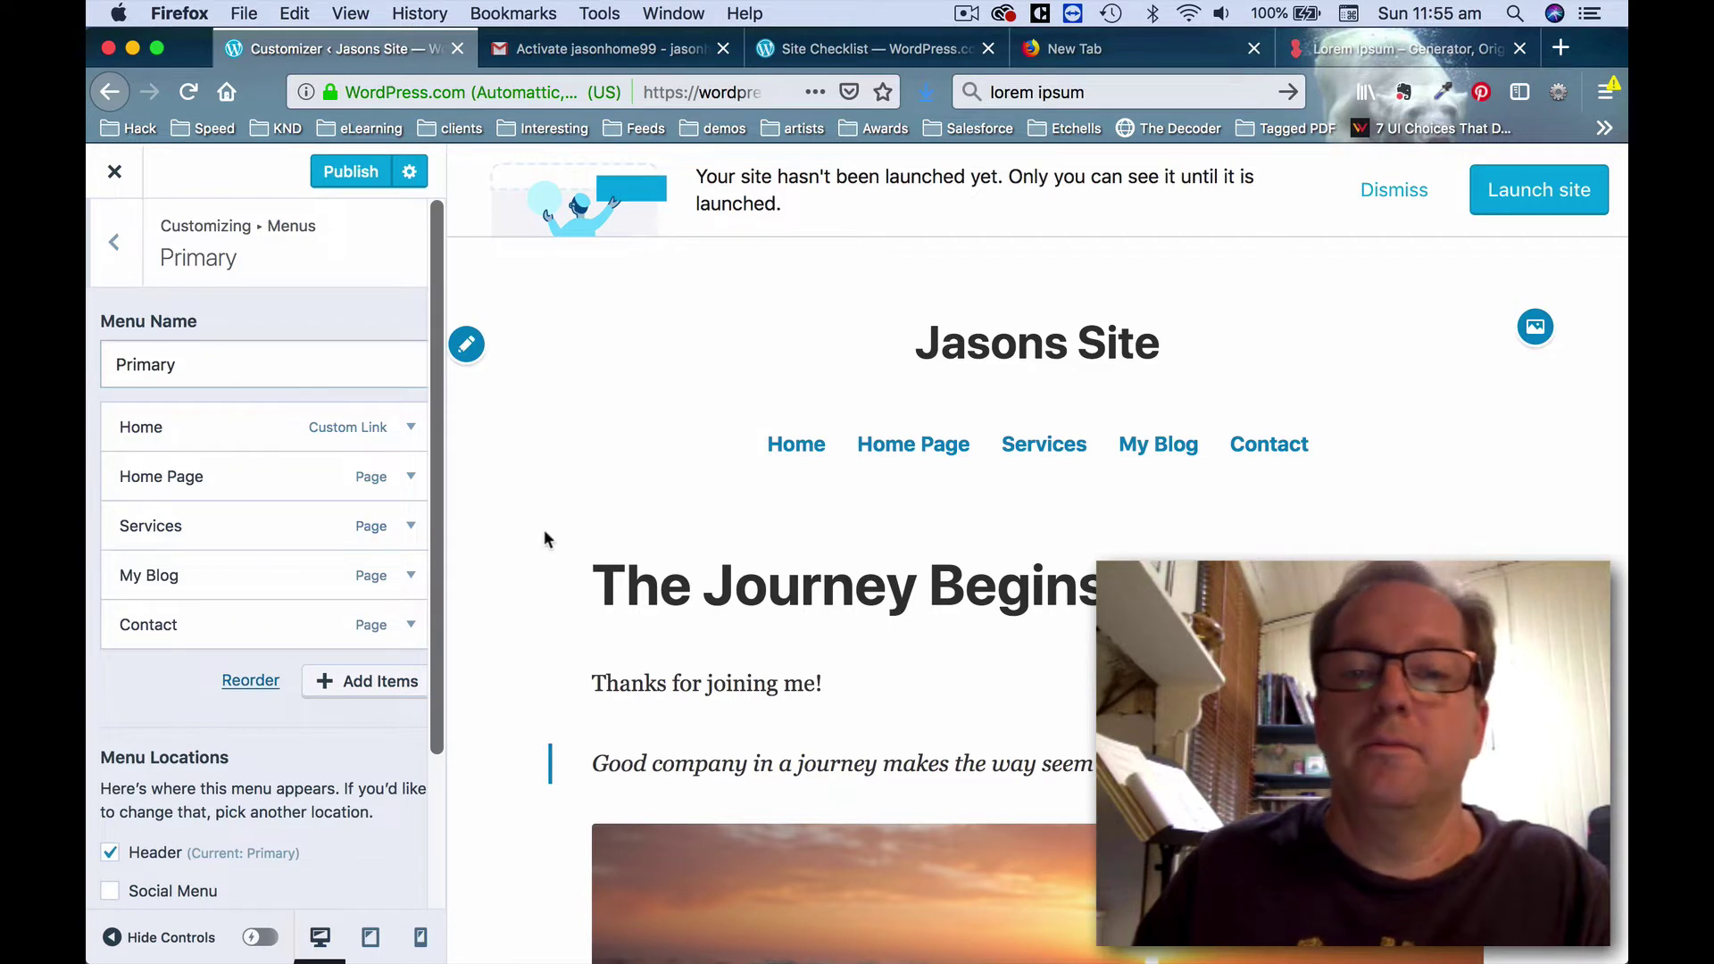
click(117, 245)
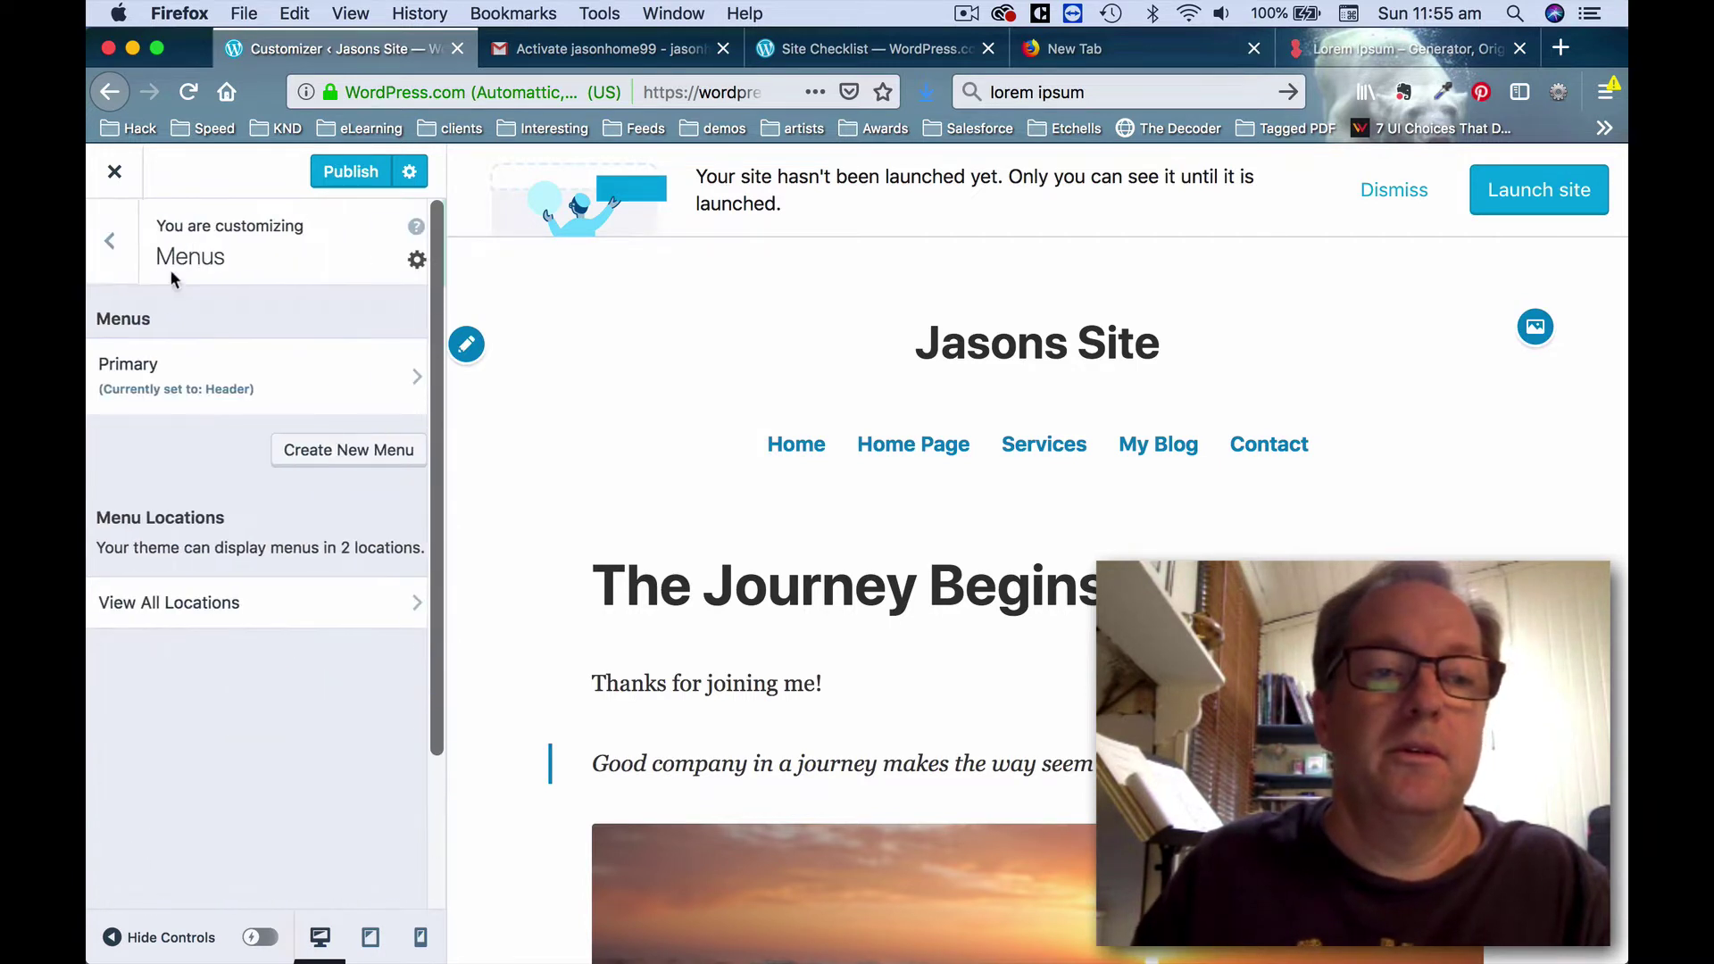
Look through the Customizer's content display options, then return to the main sections.
click(131, 257)
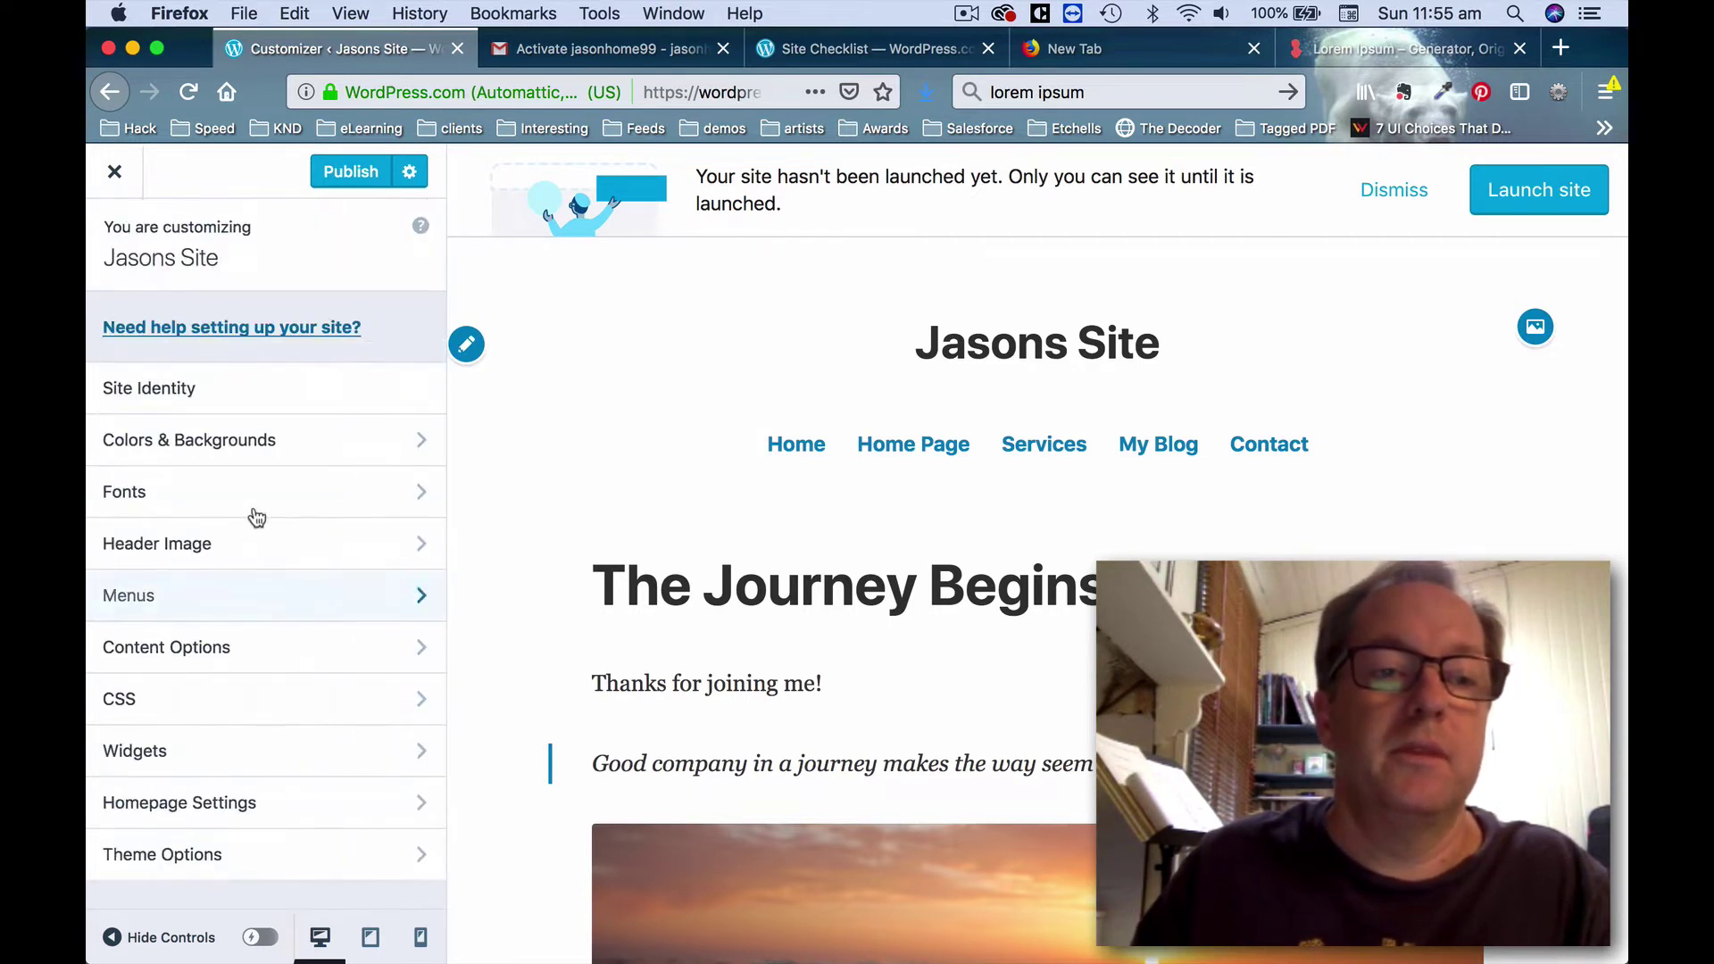
click(287, 650)
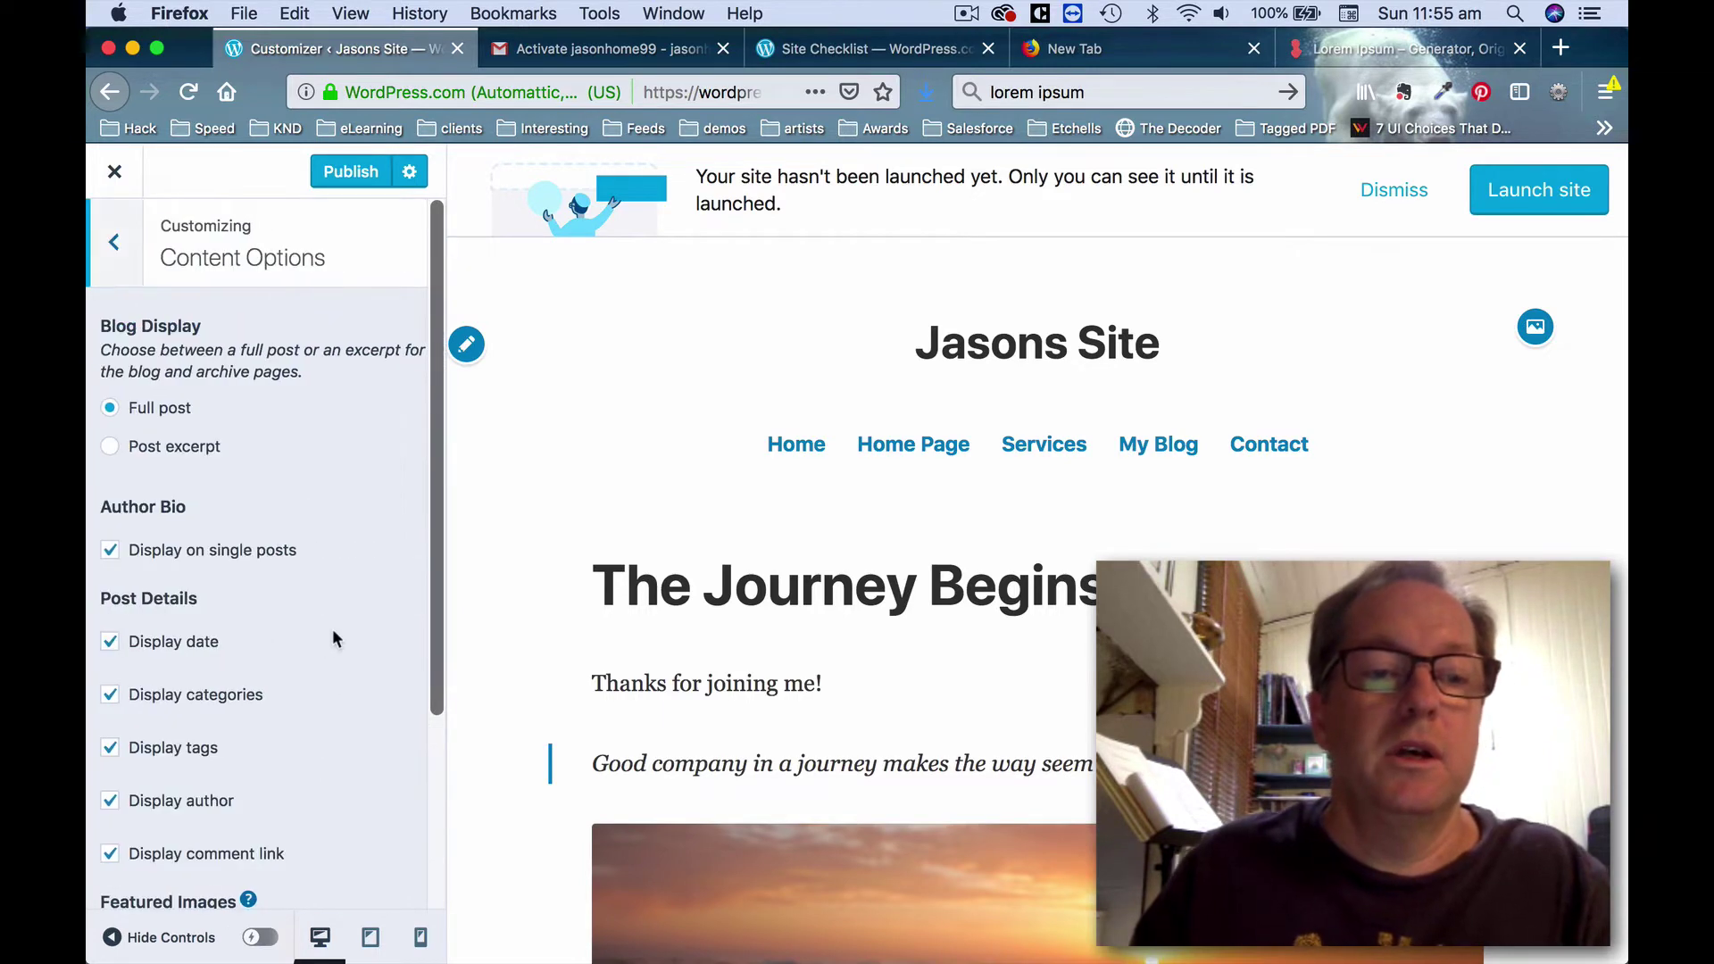
scroll(333, 639, down, 2)
scroll(335, 639, up, 3)
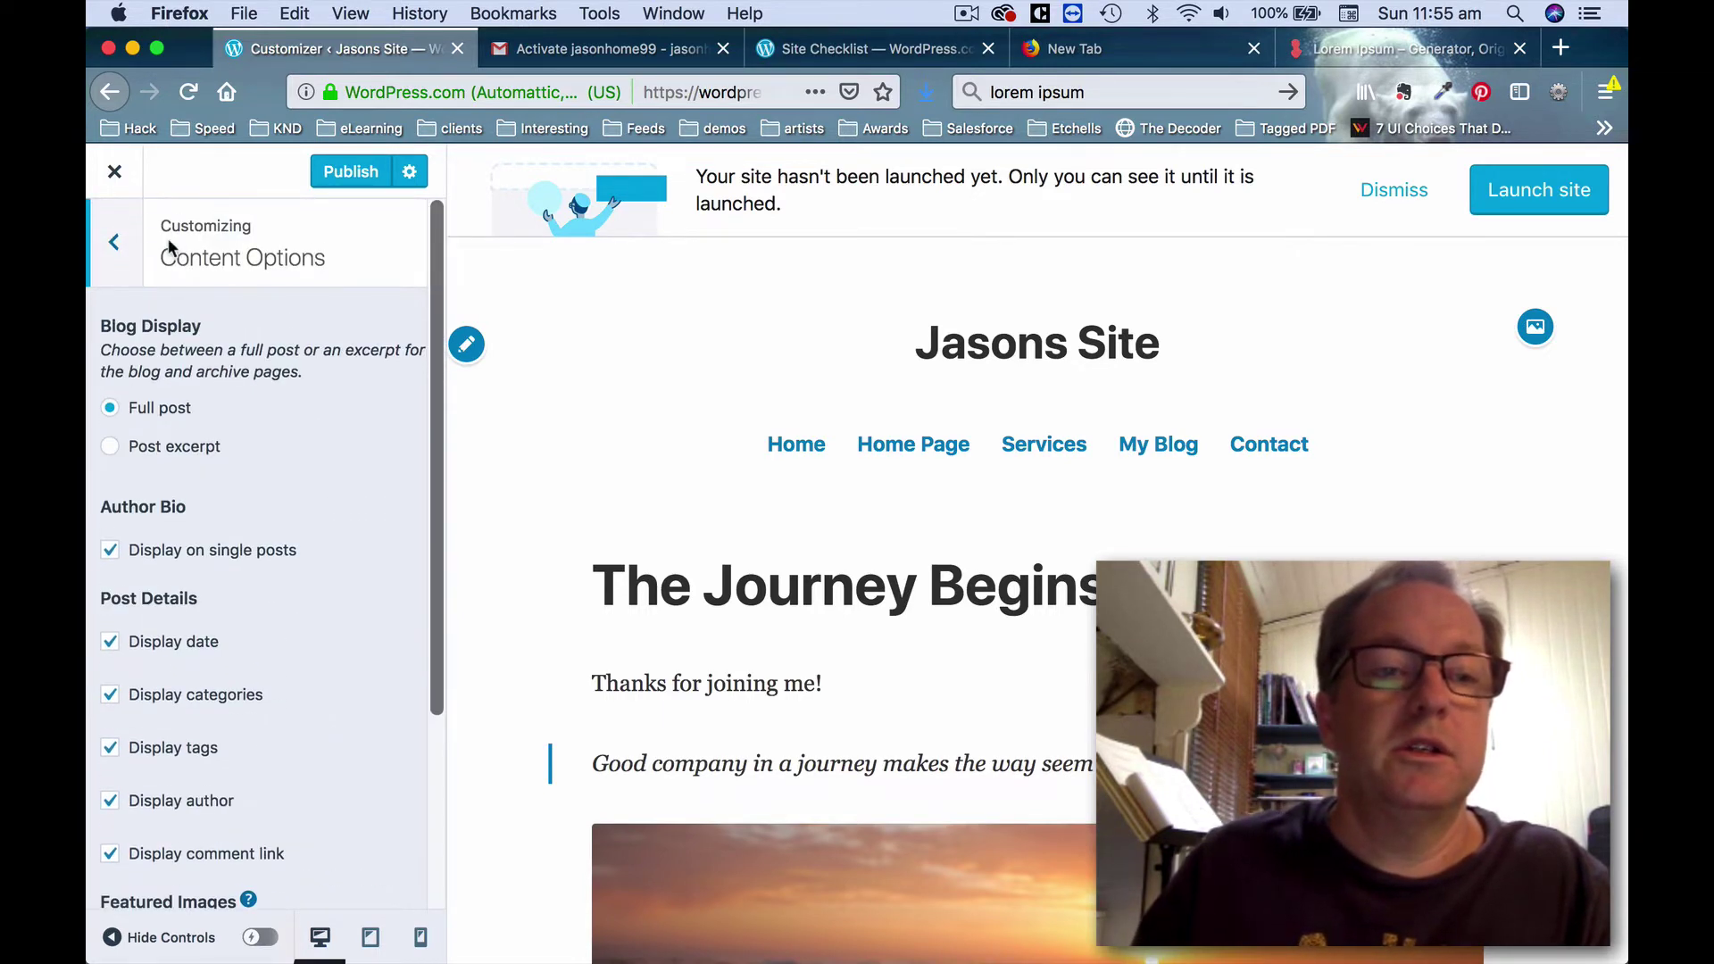
click(130, 246)
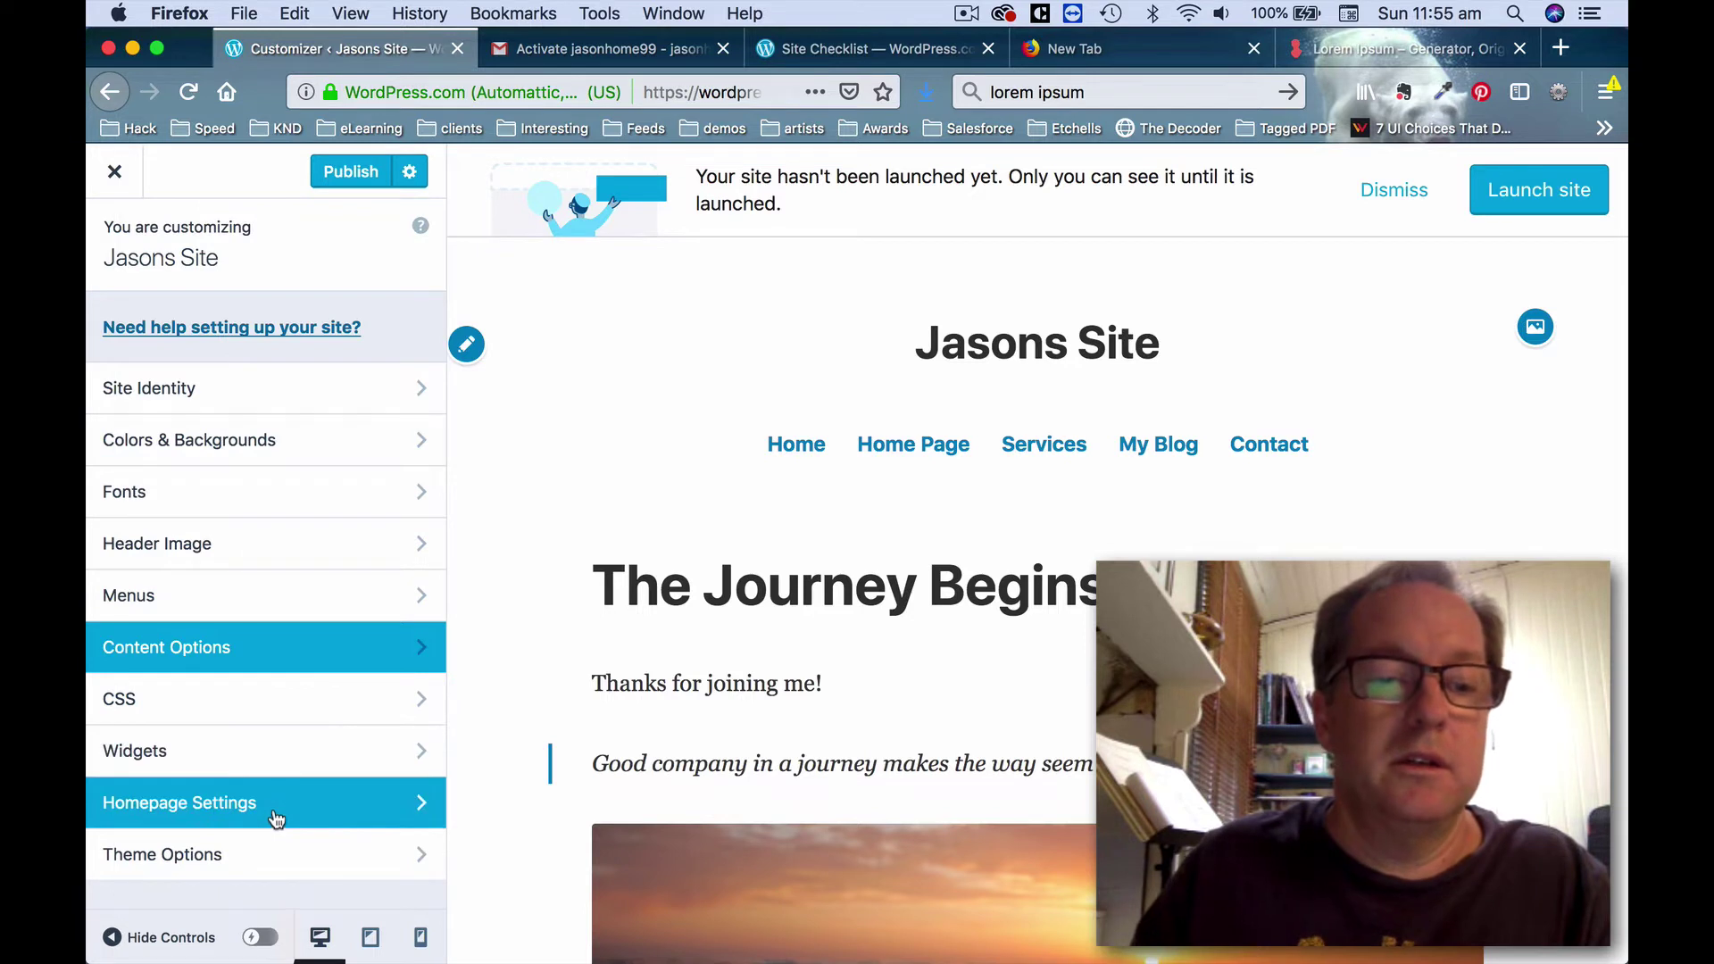
Set a static homepage of Home Page with My Blog as the posts page.
click(276, 817)
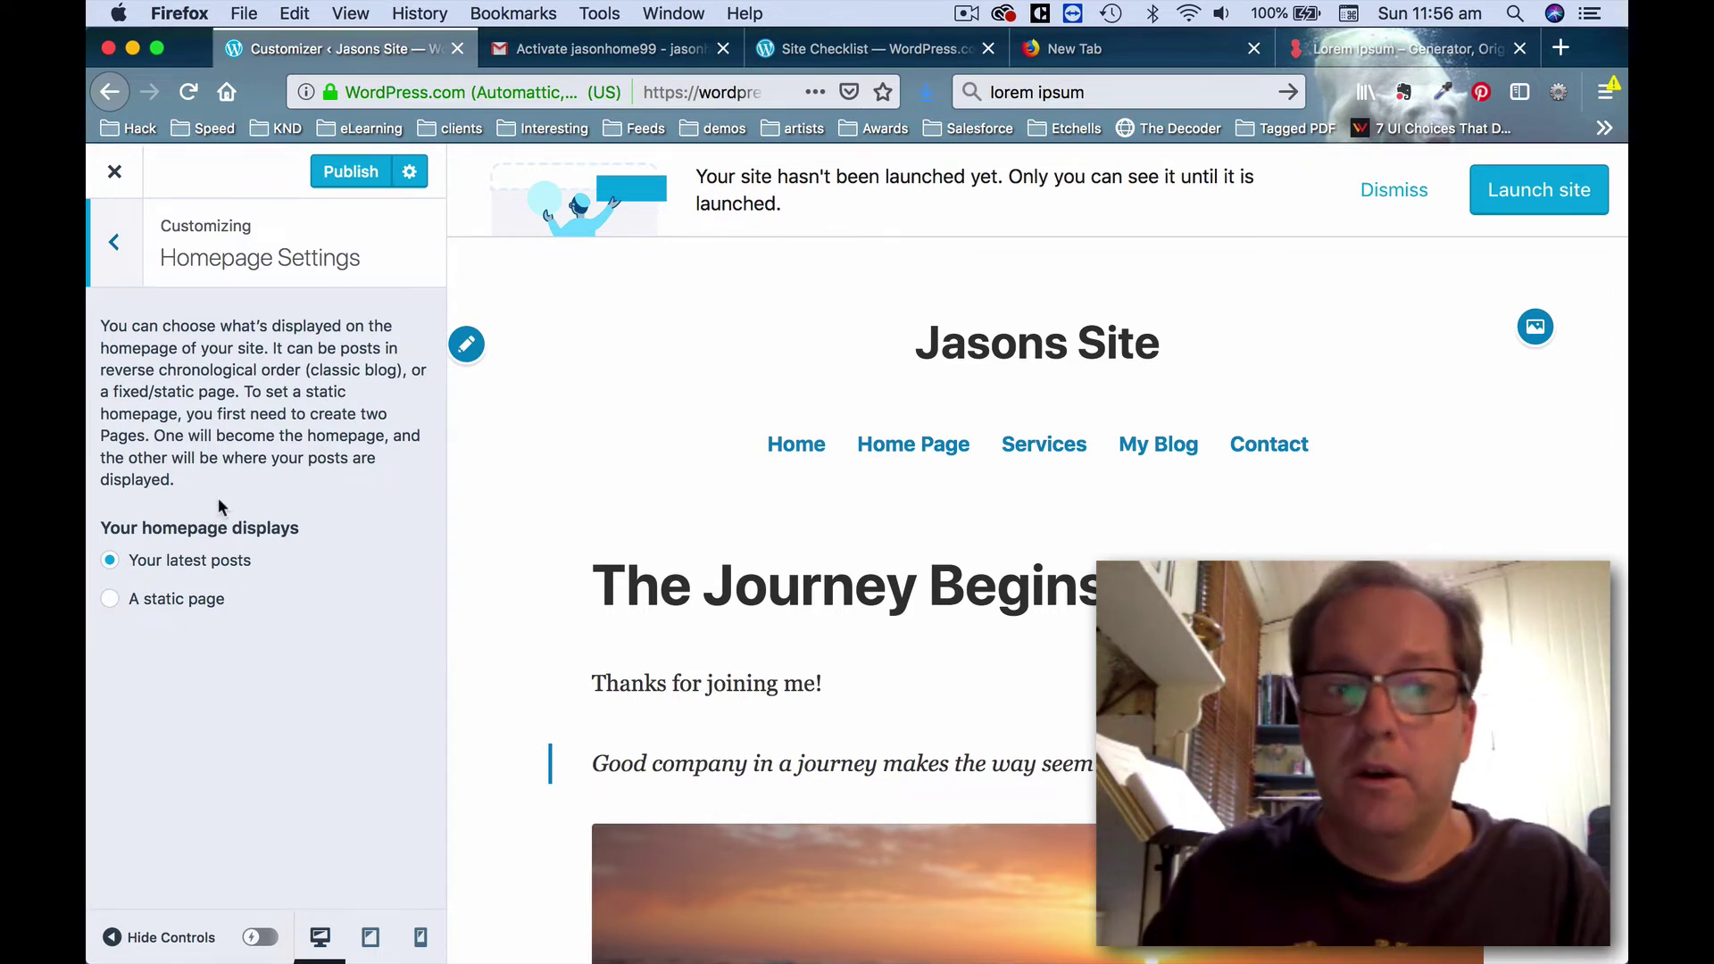
click(111, 600)
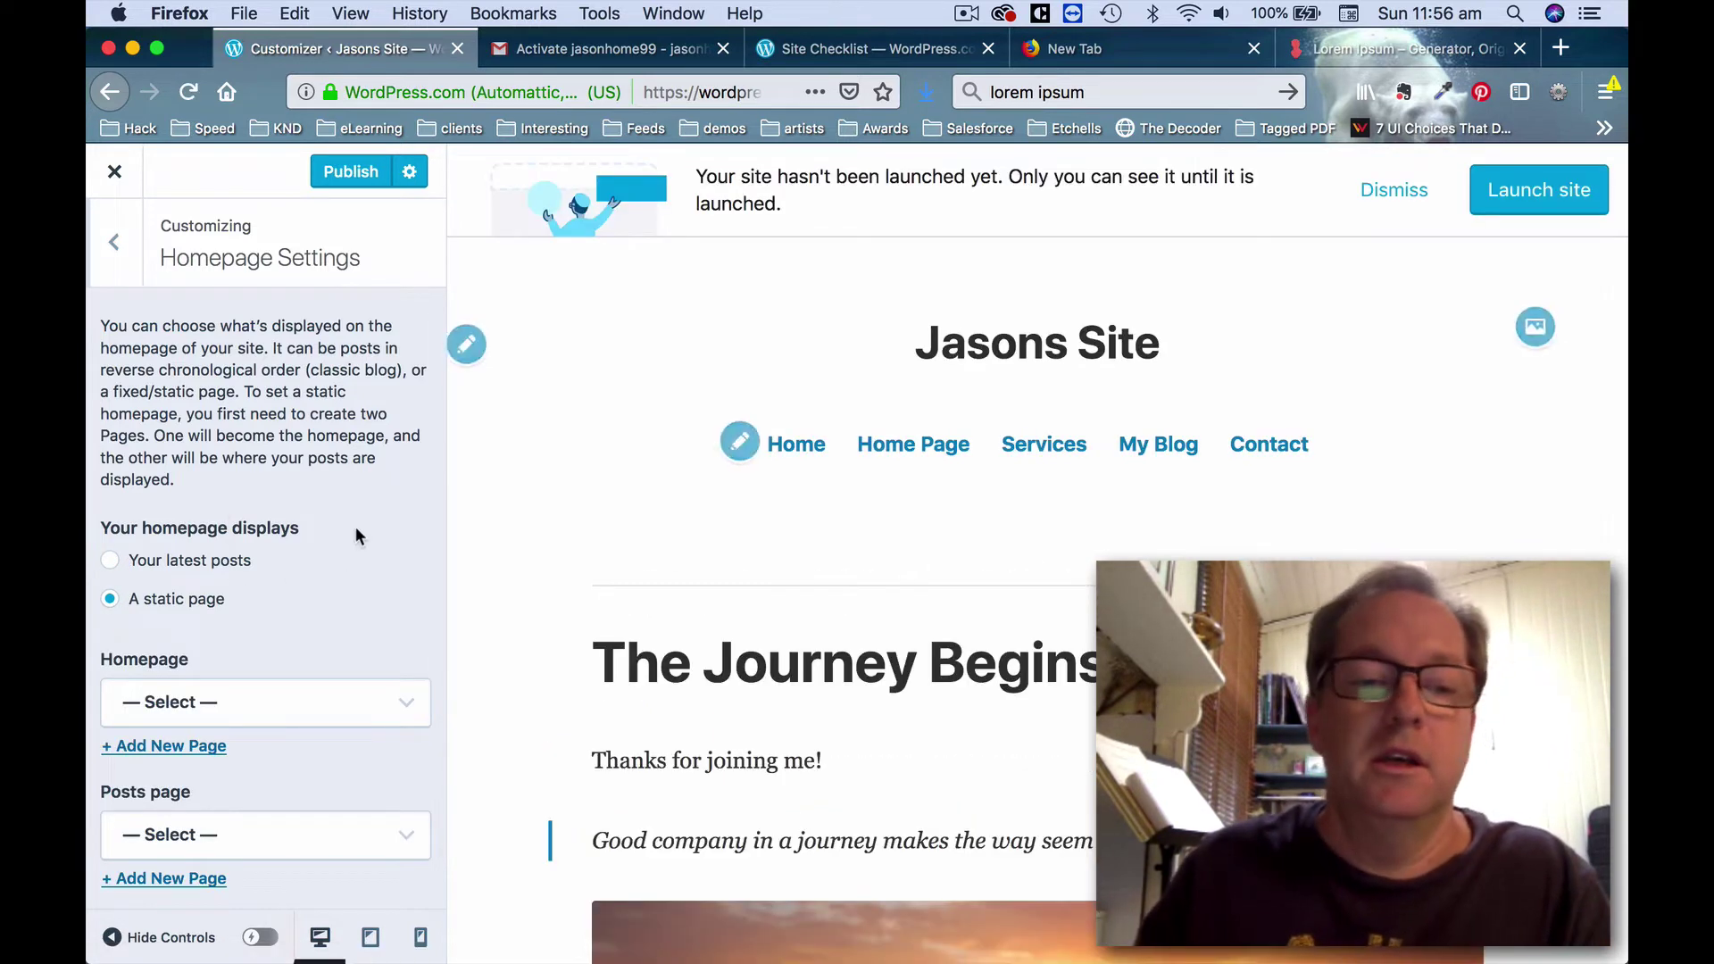
scroll(356, 527, down, 1)
click(327, 684)
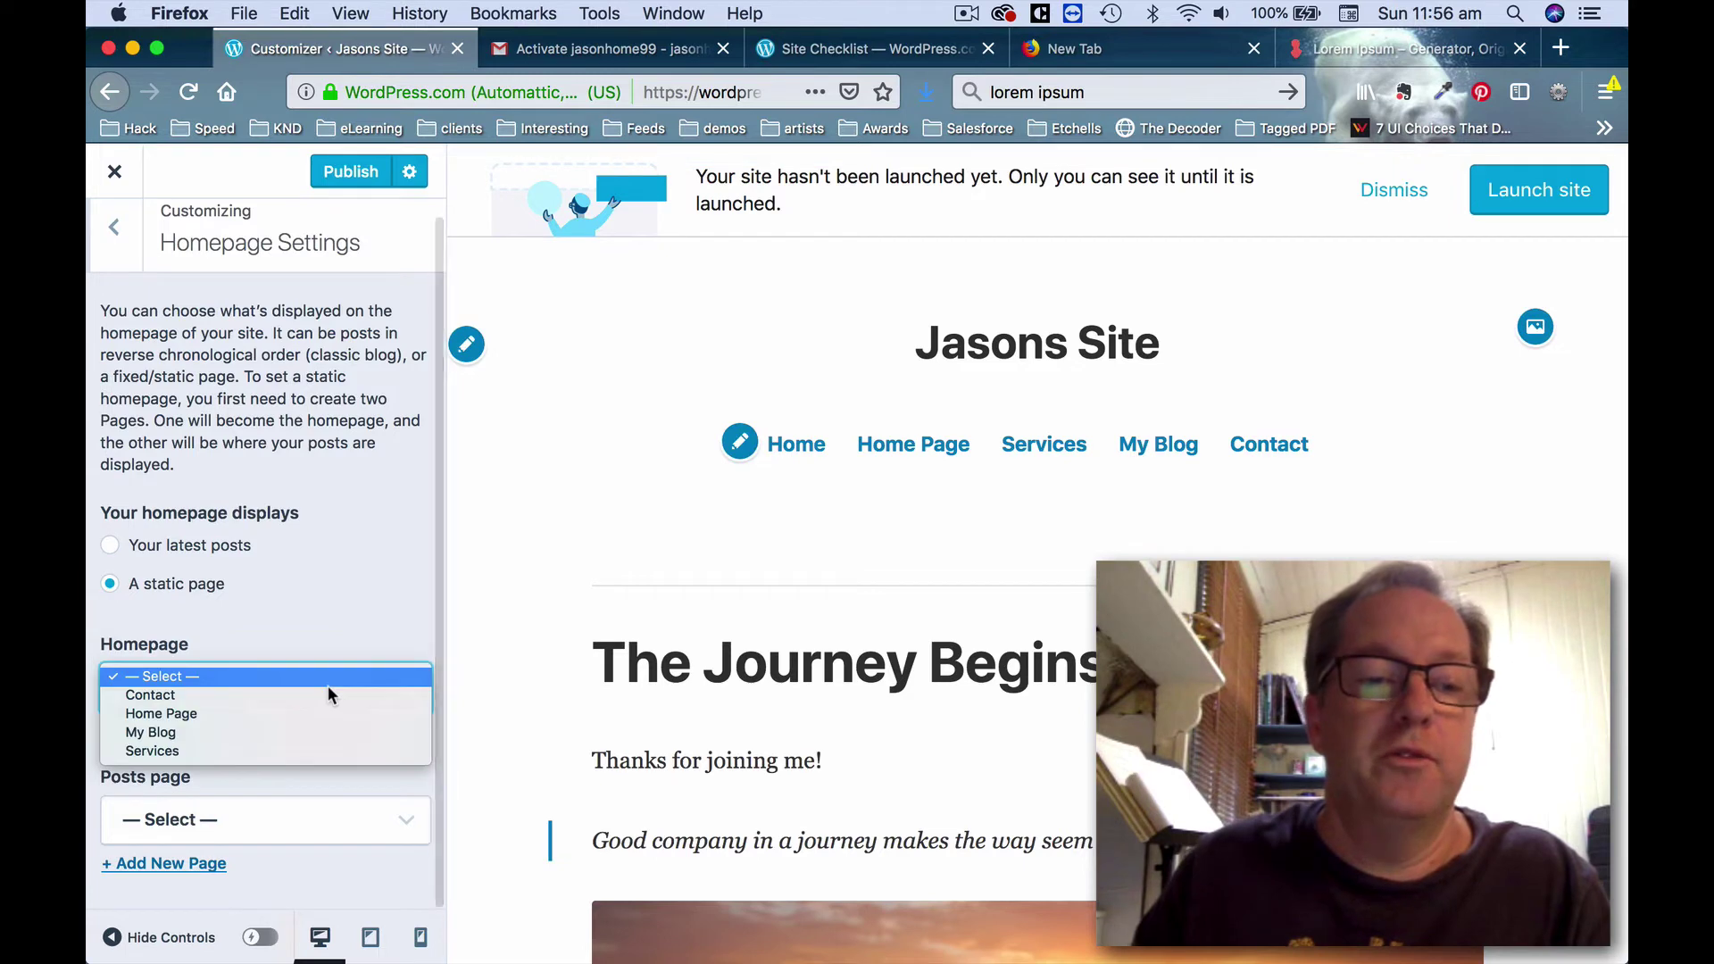
click(325, 713)
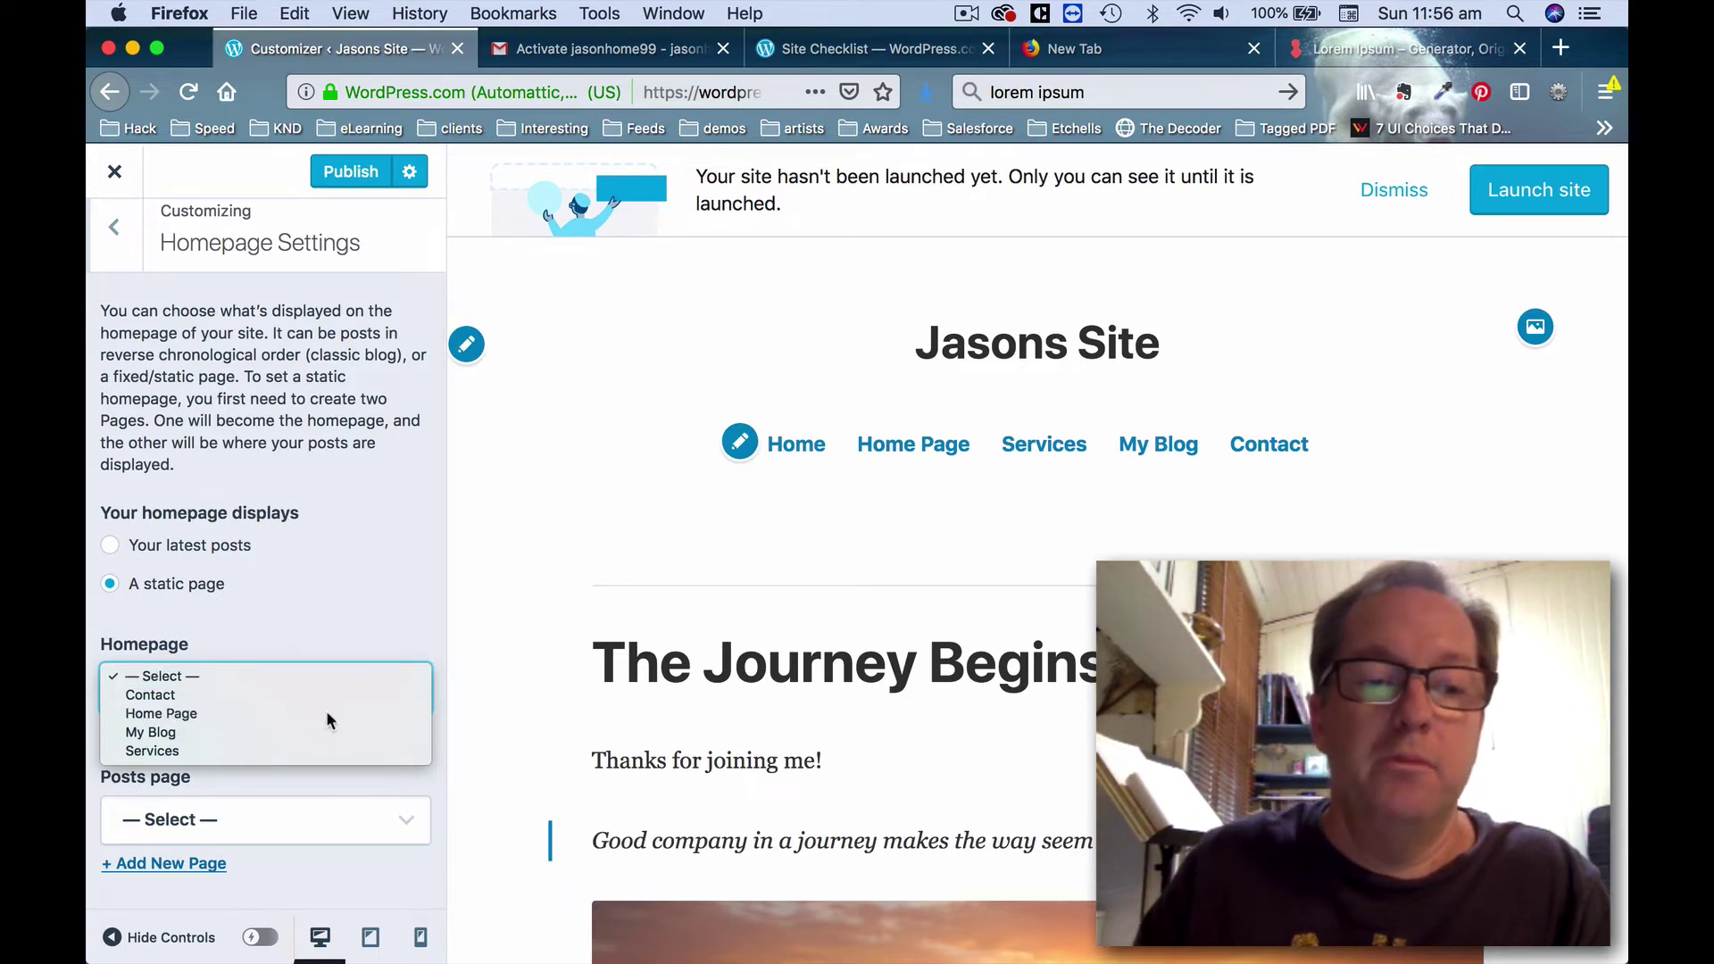
click(297, 832)
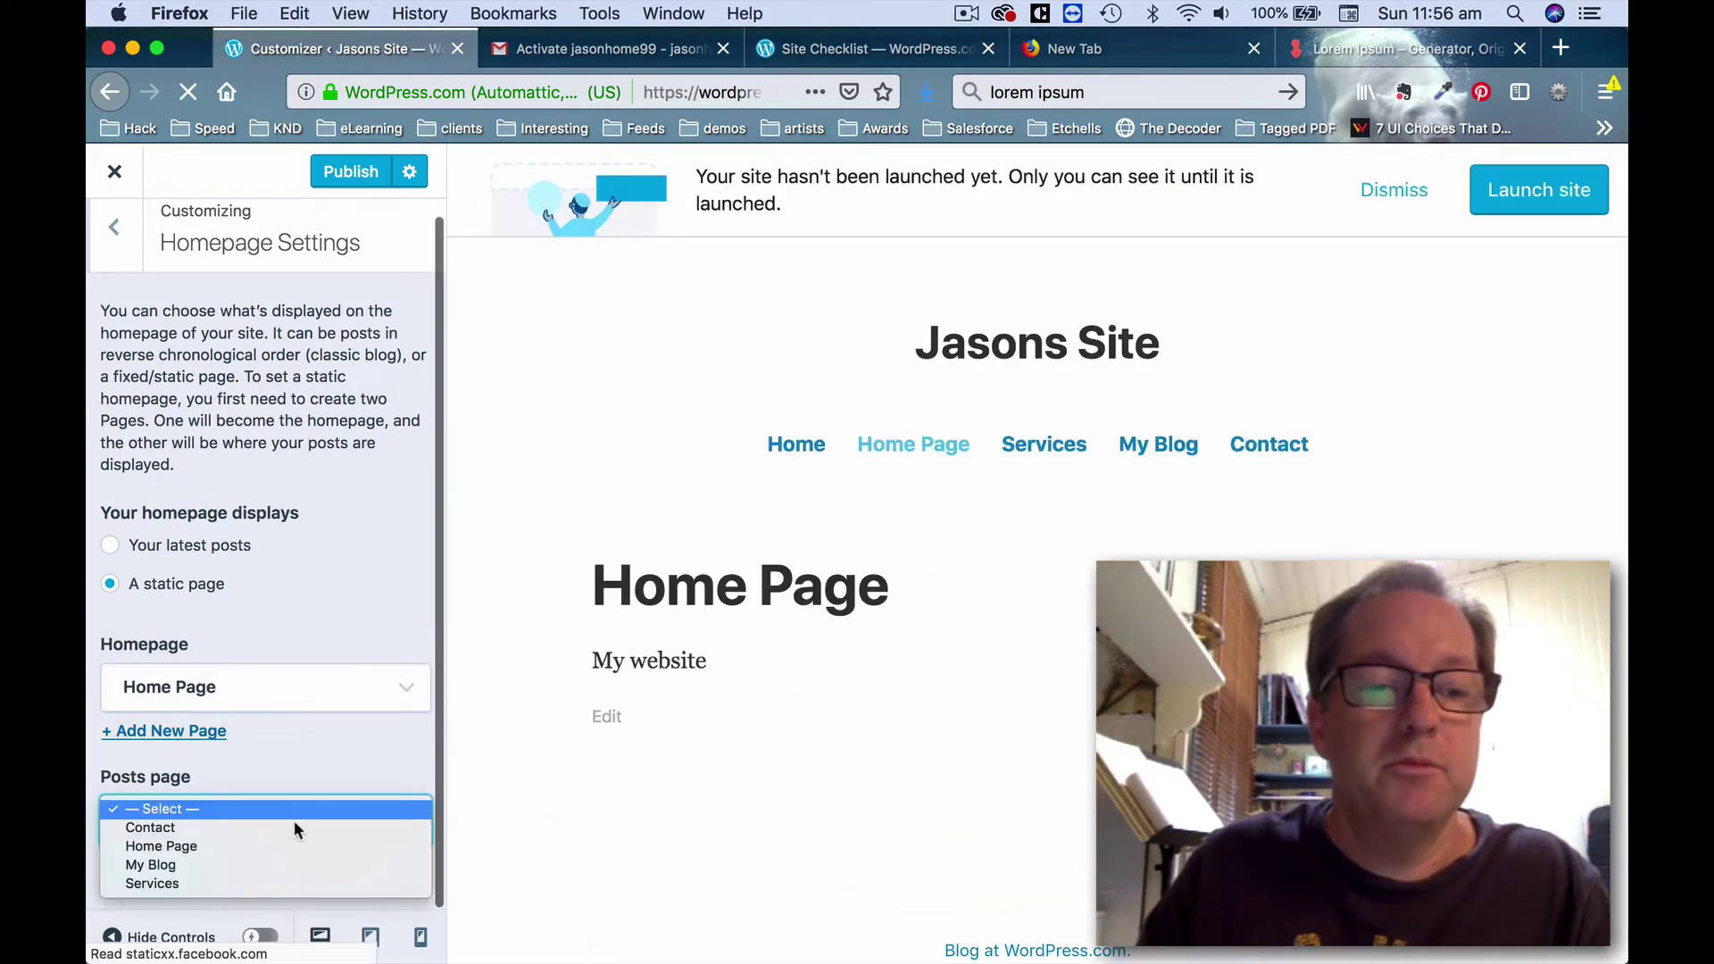
click(287, 871)
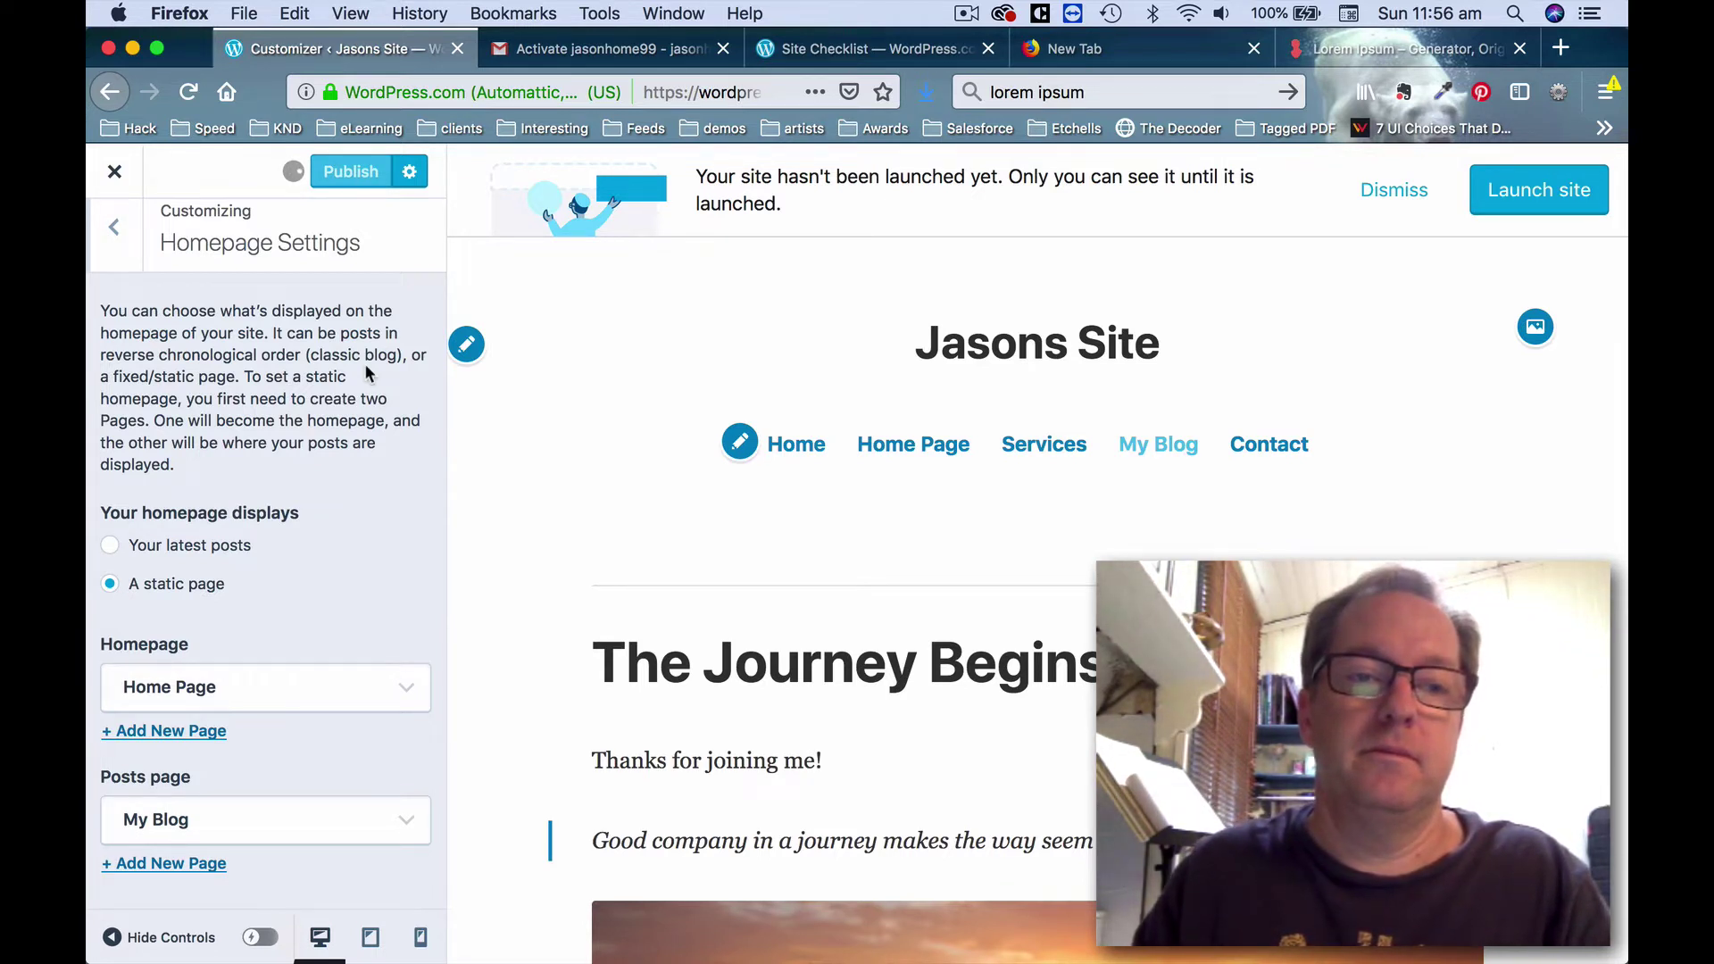
click(116, 237)
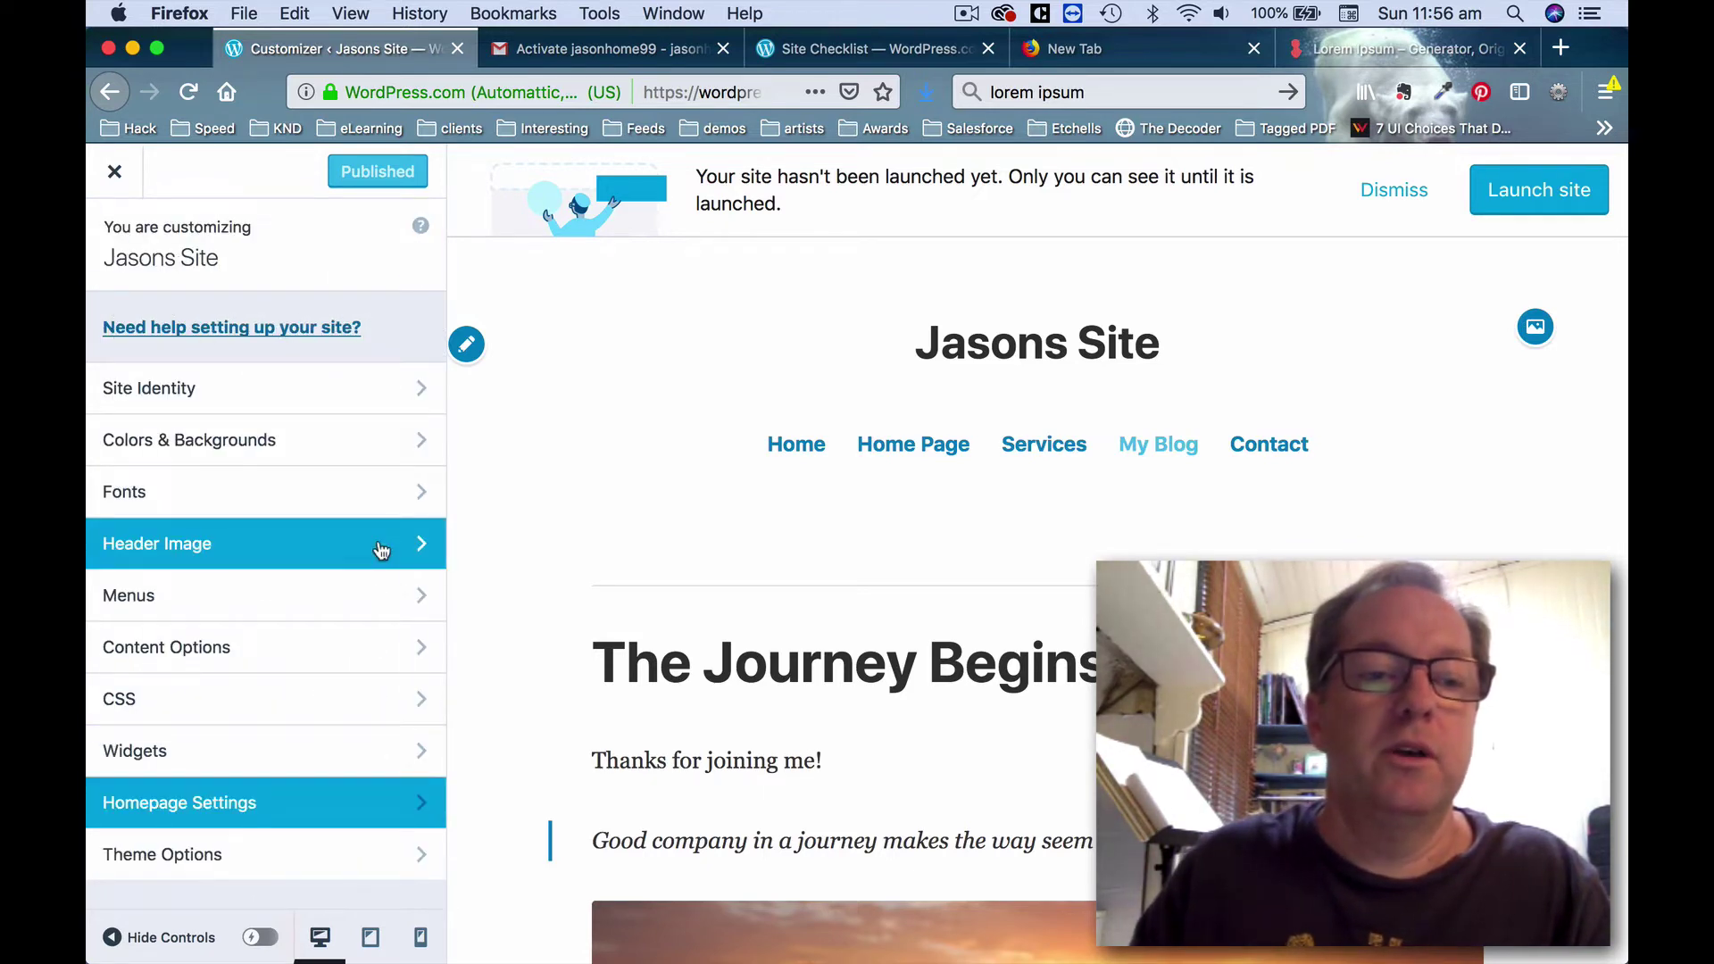
click(114, 171)
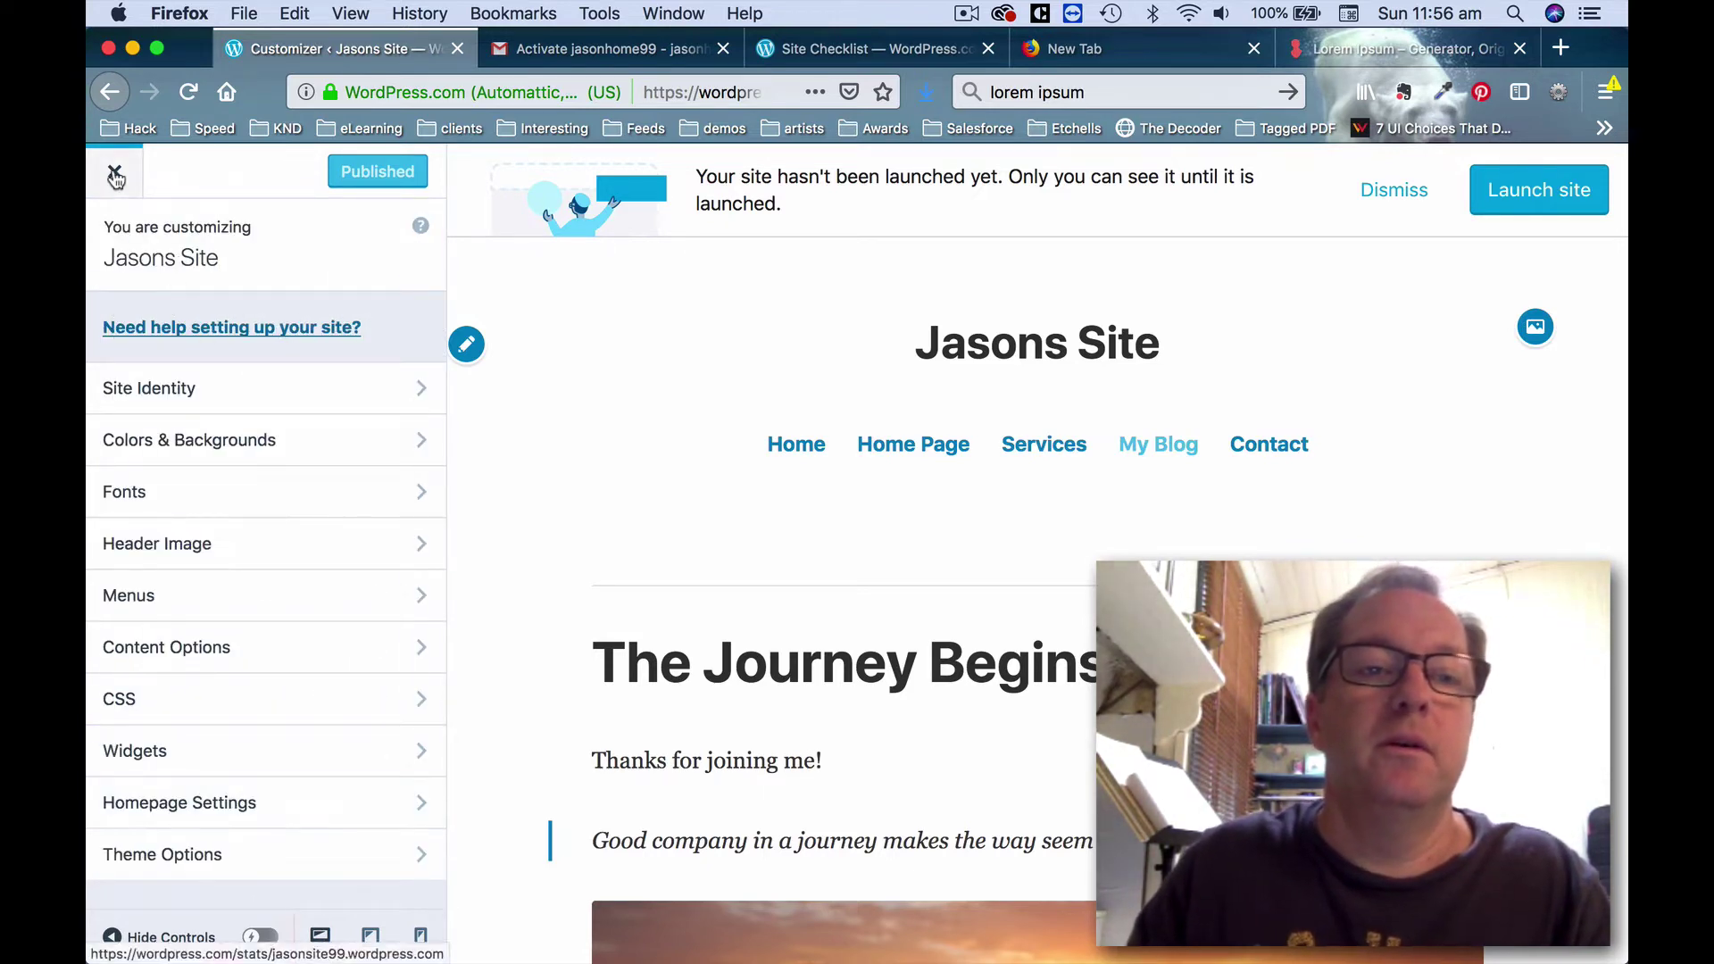
Search the theme gallery for 'goran' and open the Goran theme's details page.
click(361, 616)
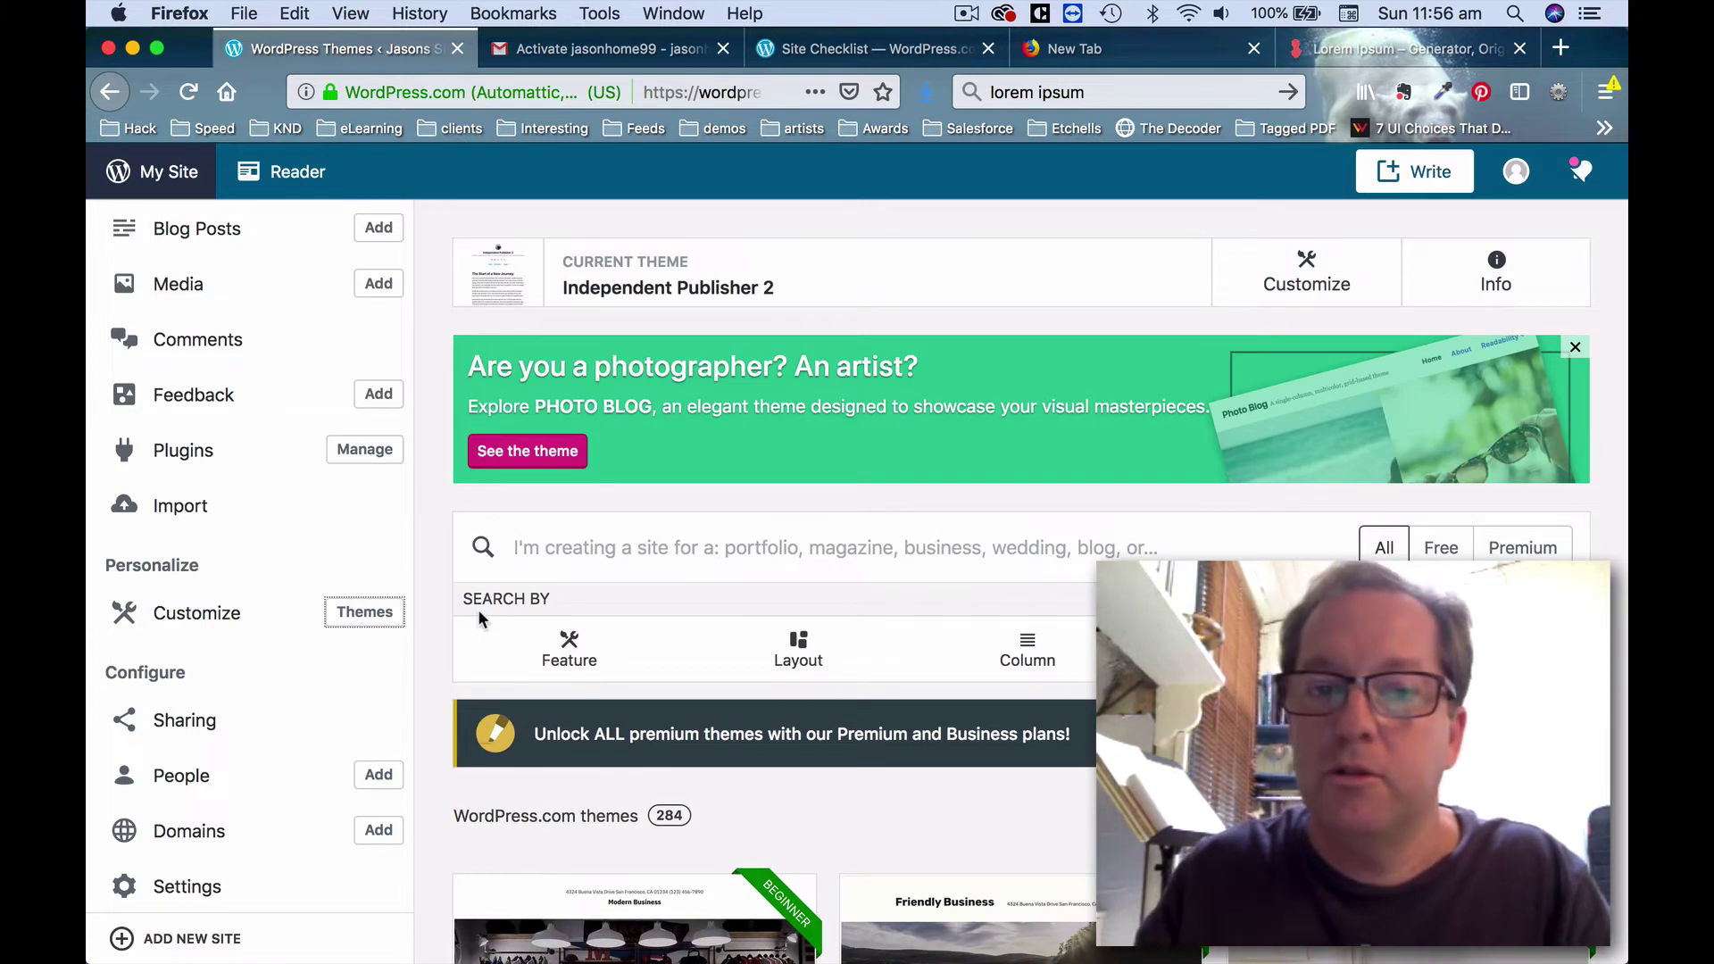
scroll(991, 480, down, 5)
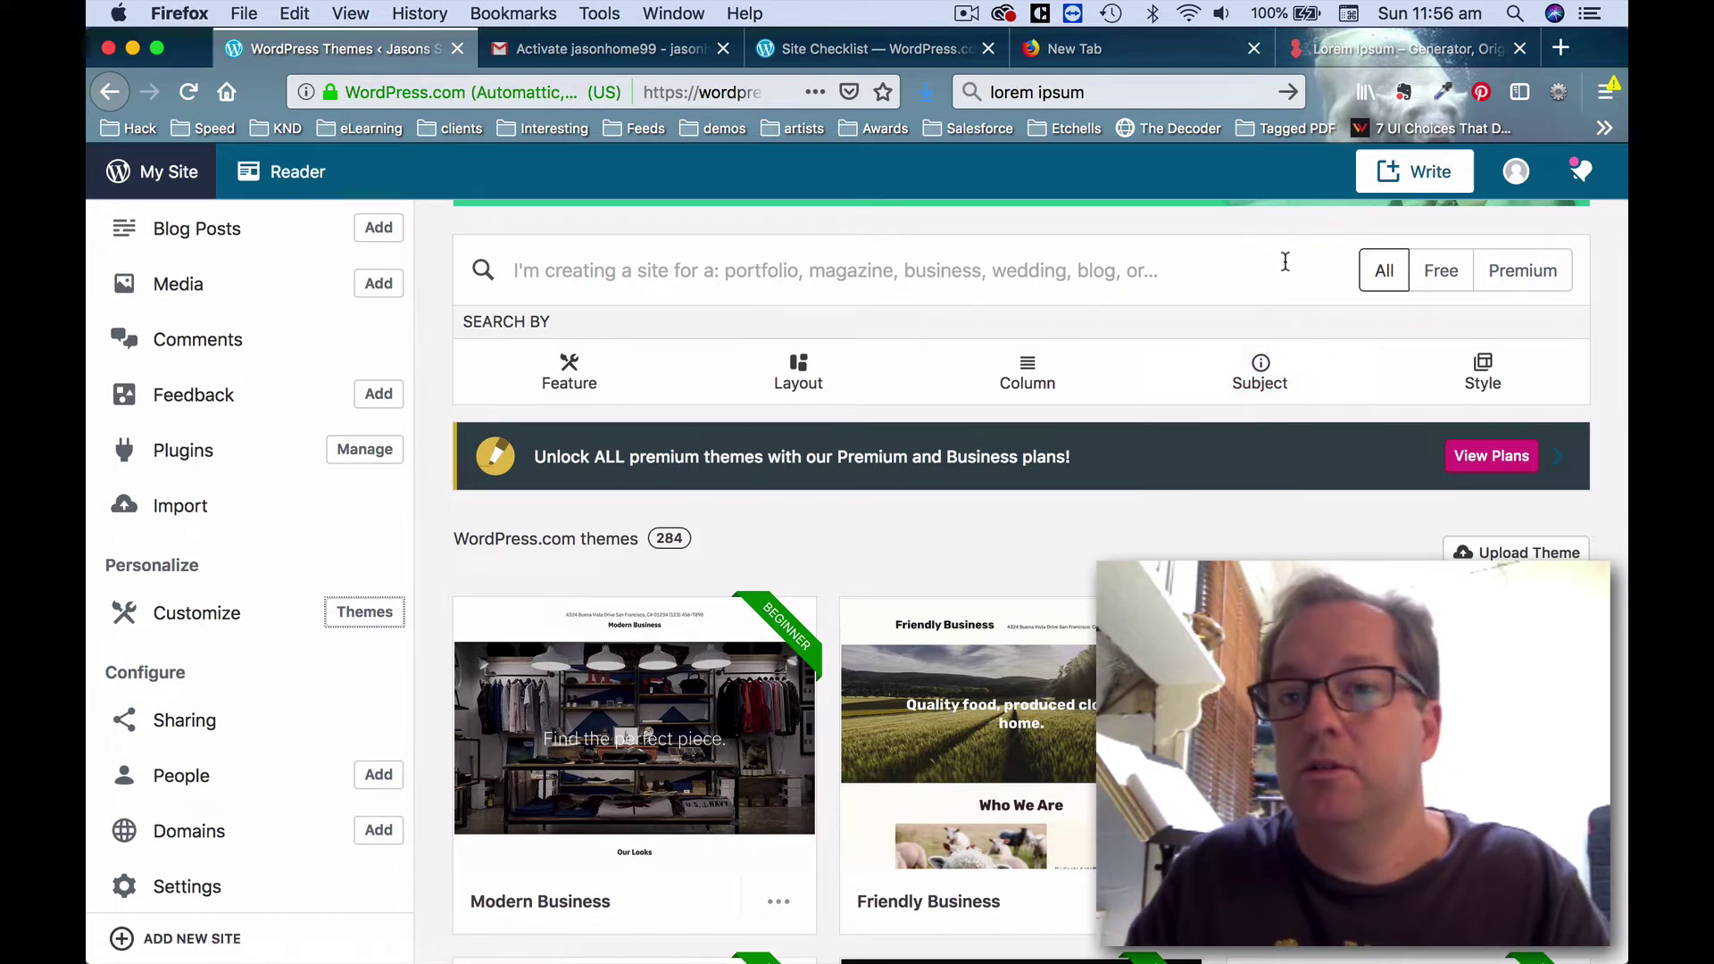
click(1139, 280)
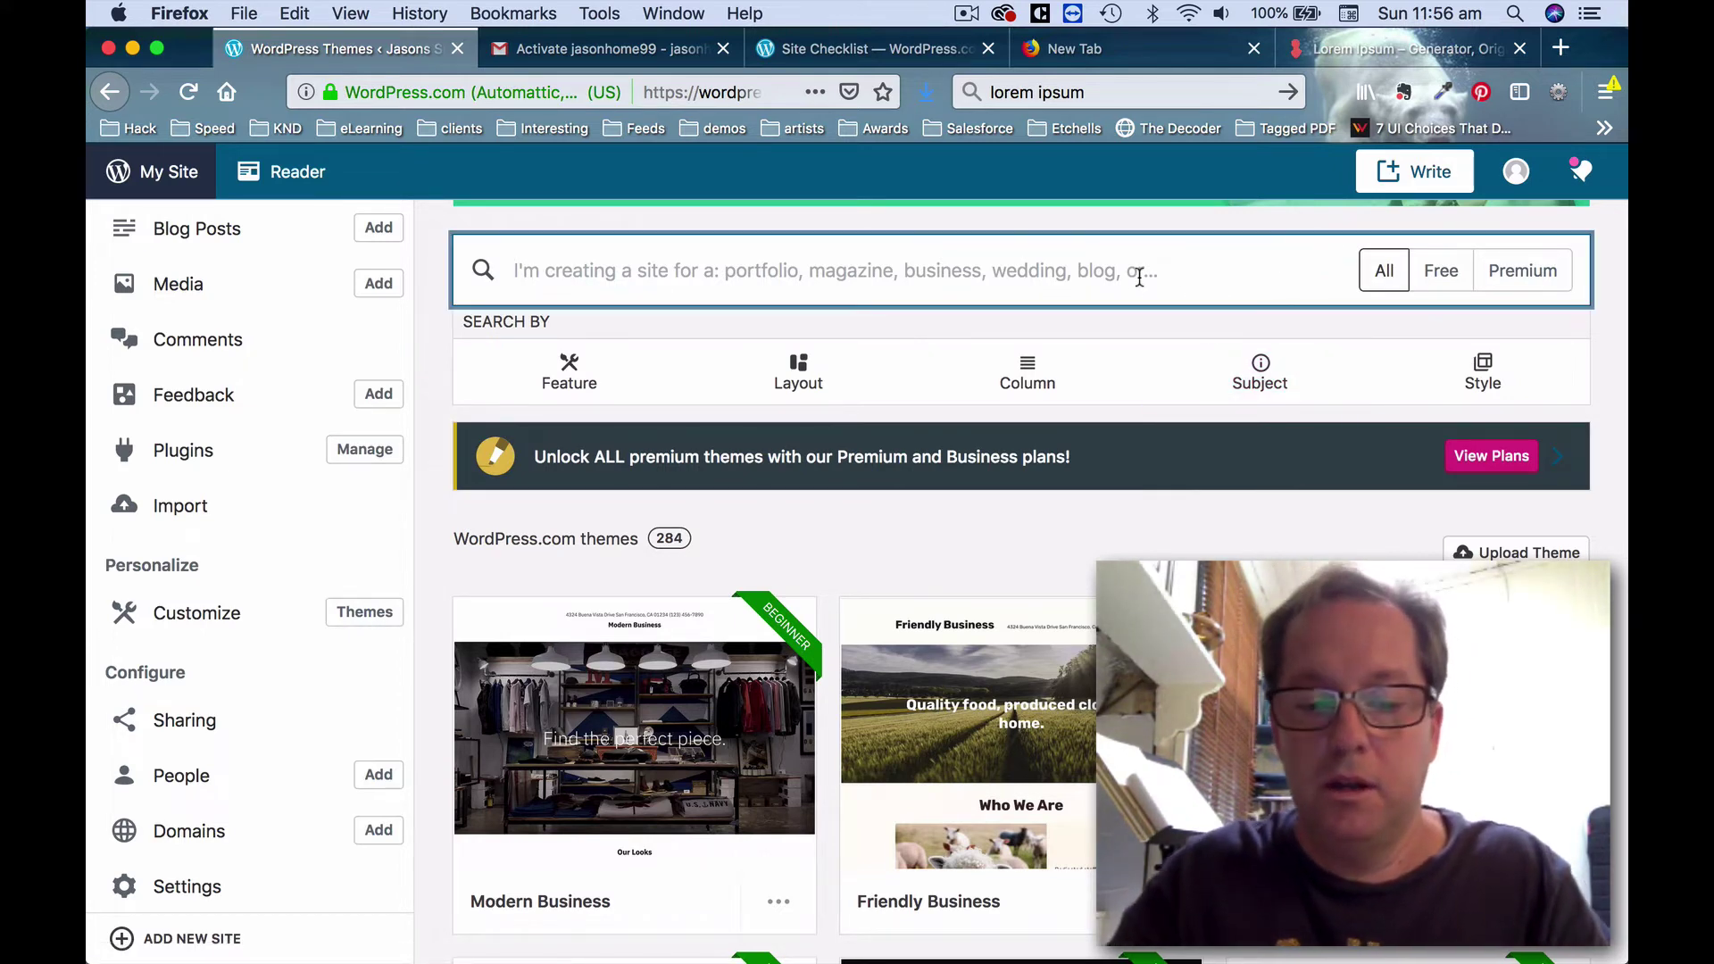
text(gora)
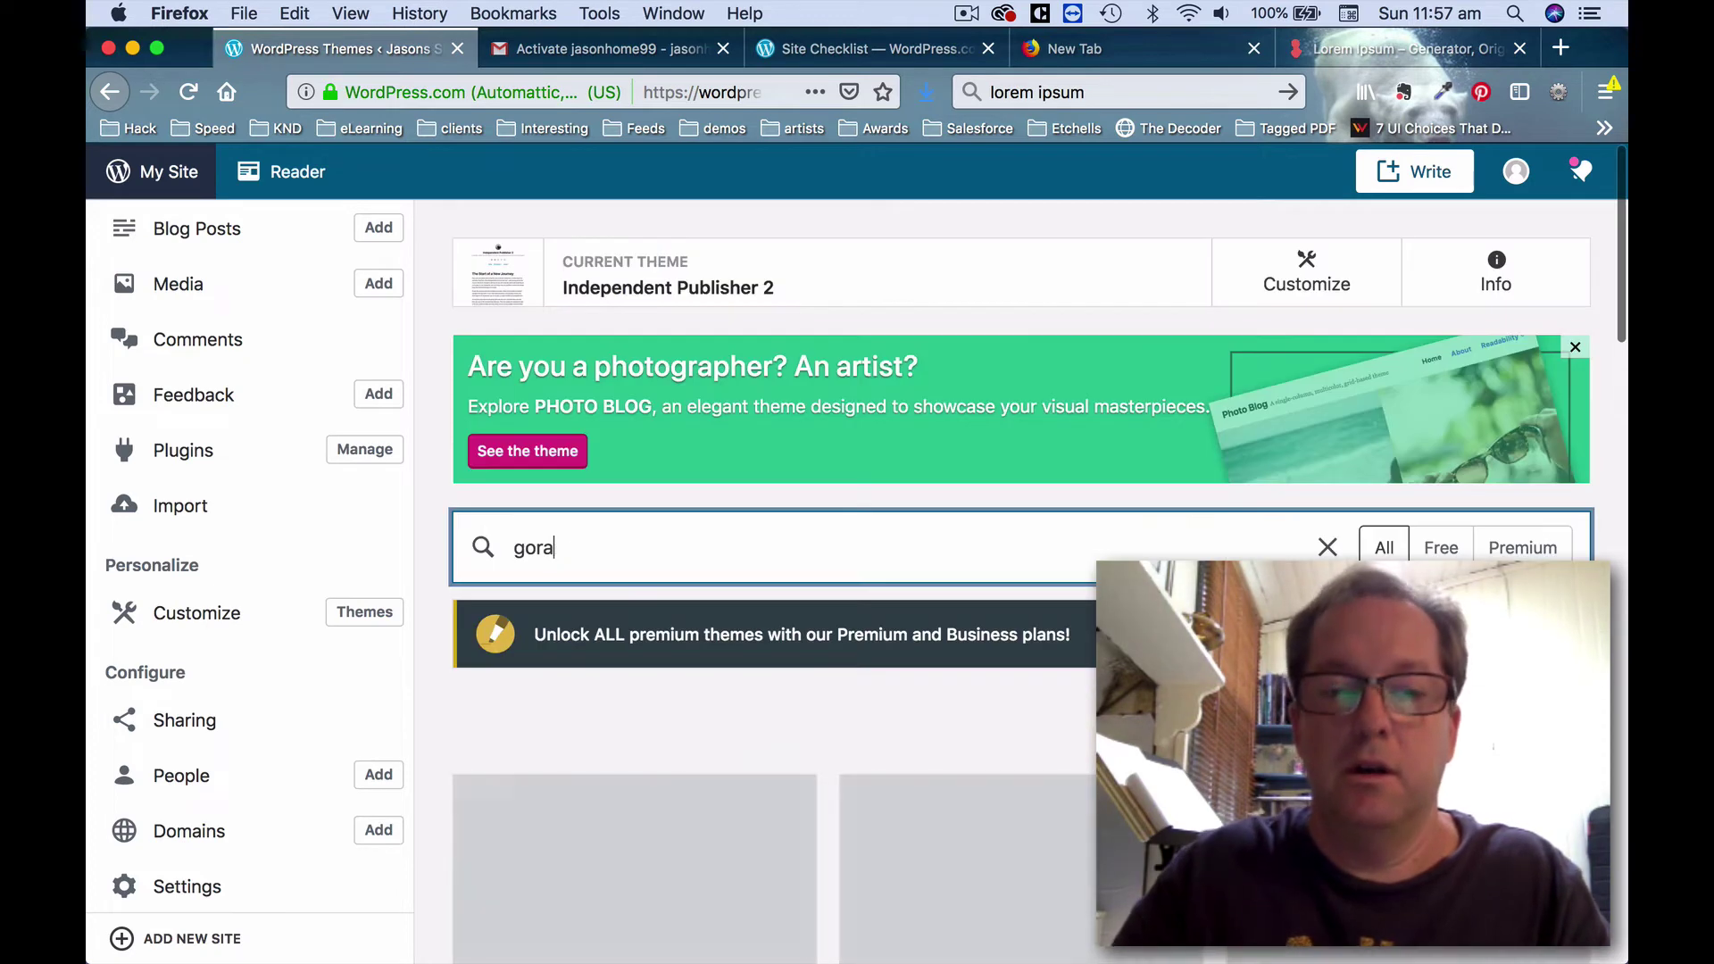
text(n)
scroll(1098, 384, down, 3)
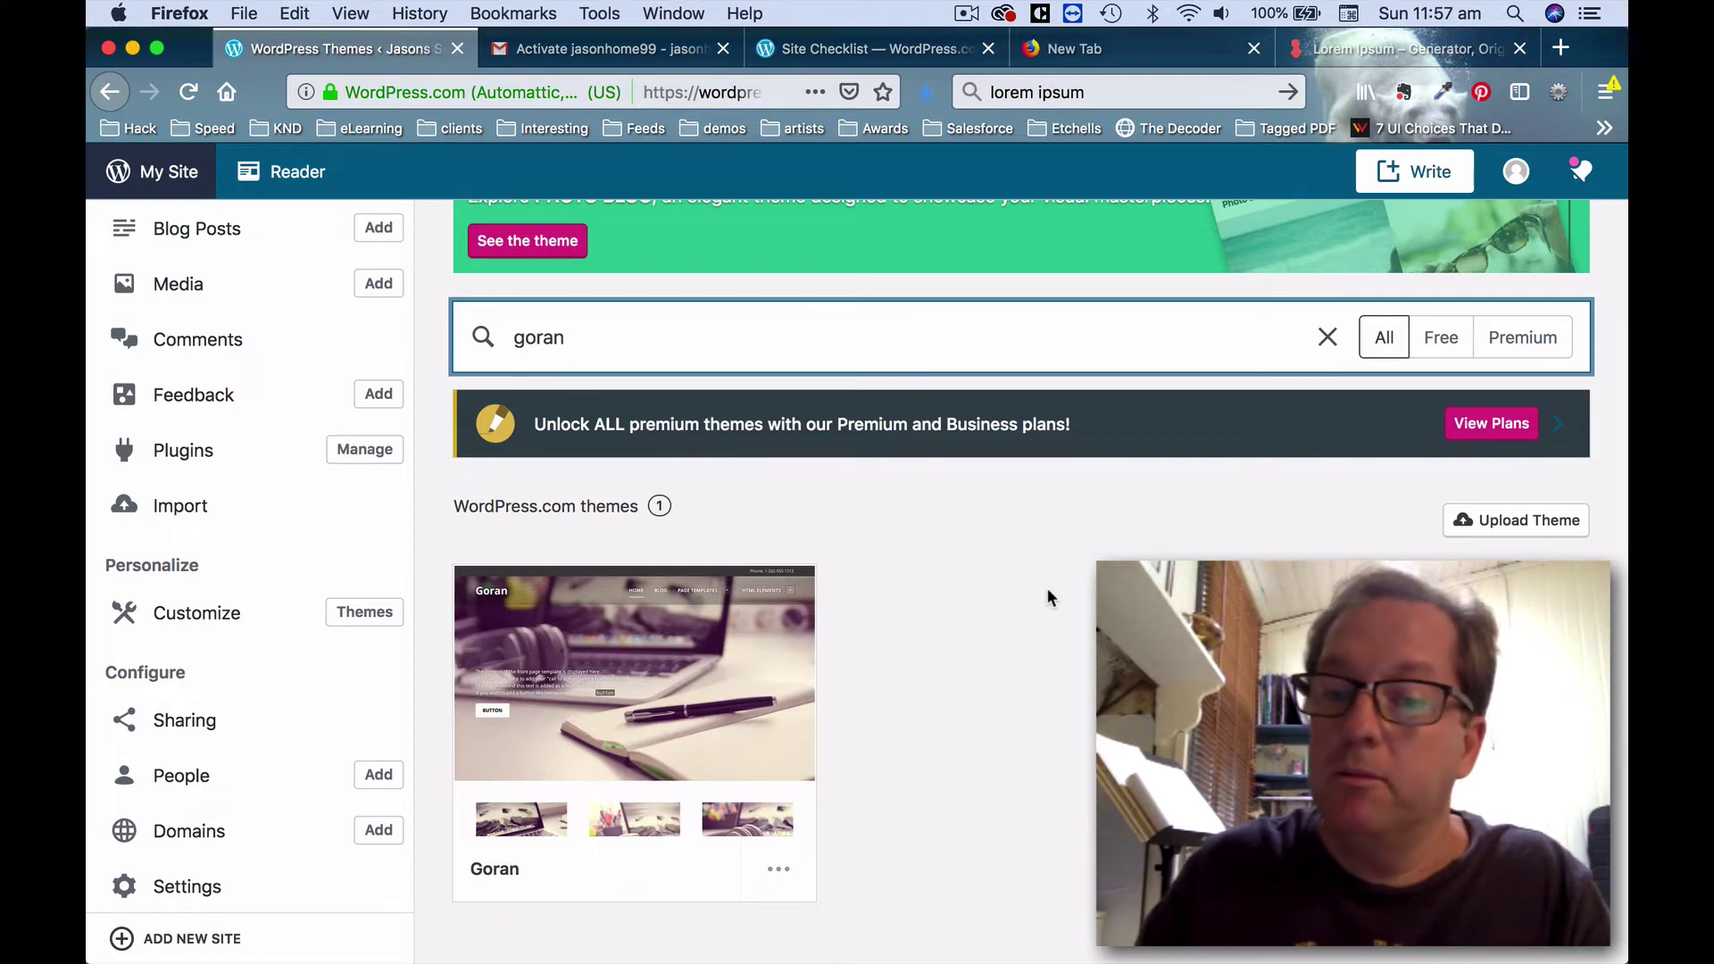
click(734, 694)
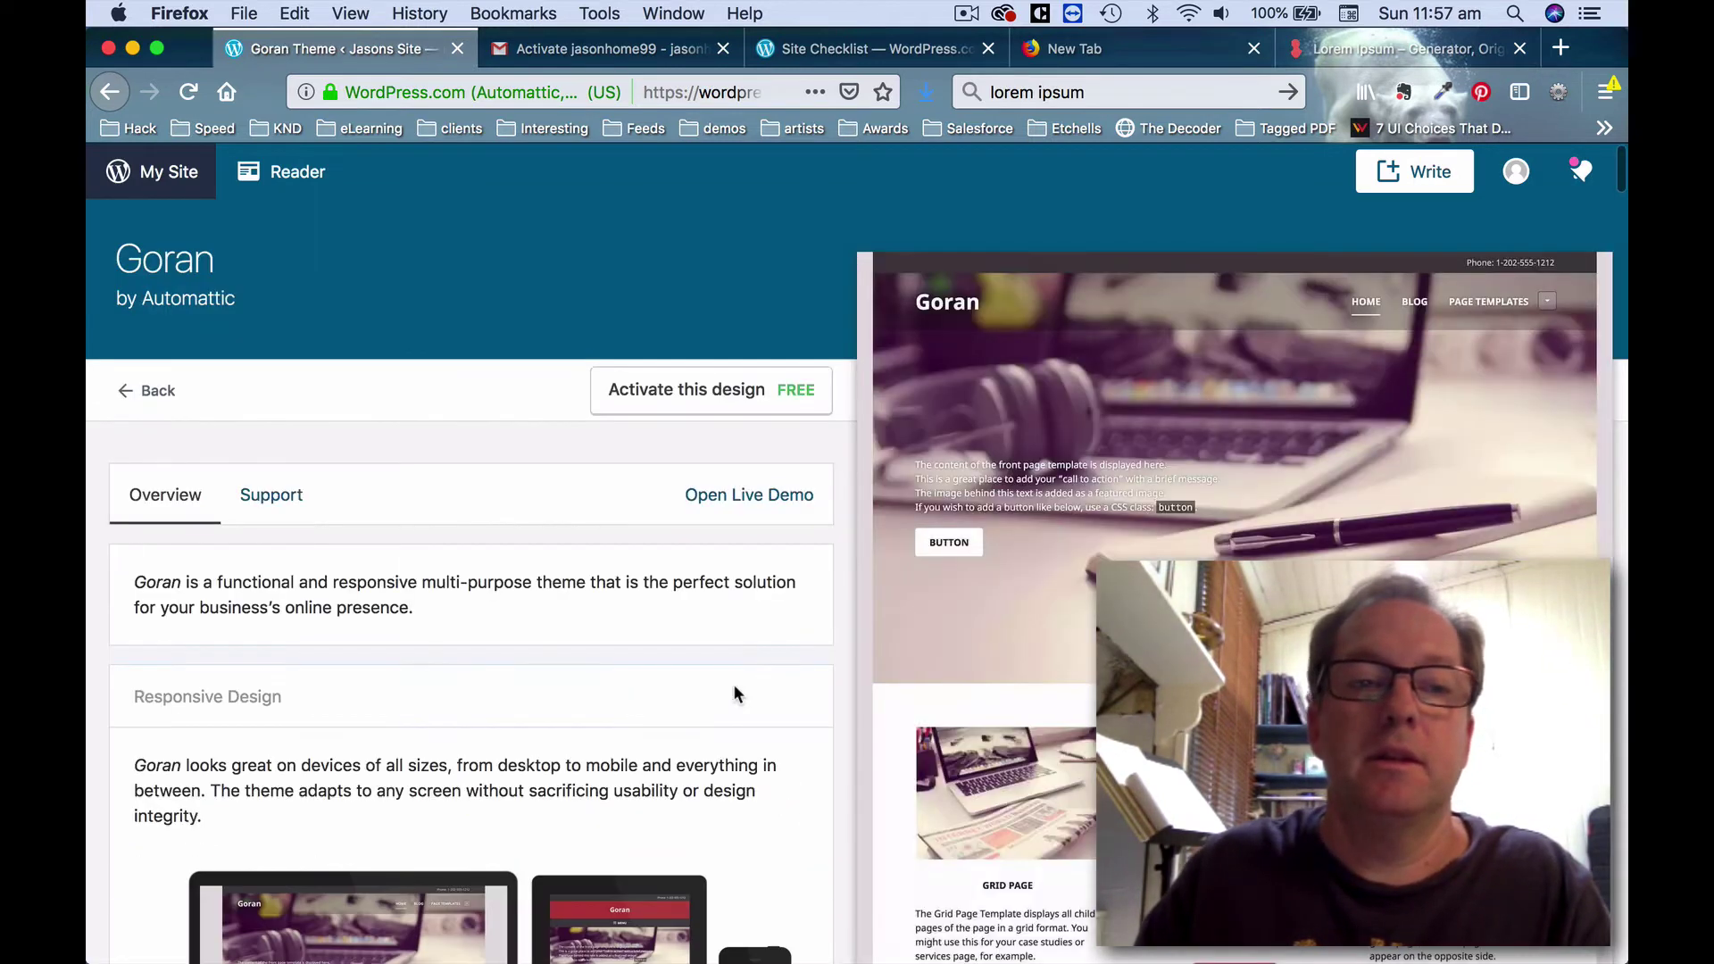
Activate the Goran theme and go straight into customizing the site with it.
click(708, 391)
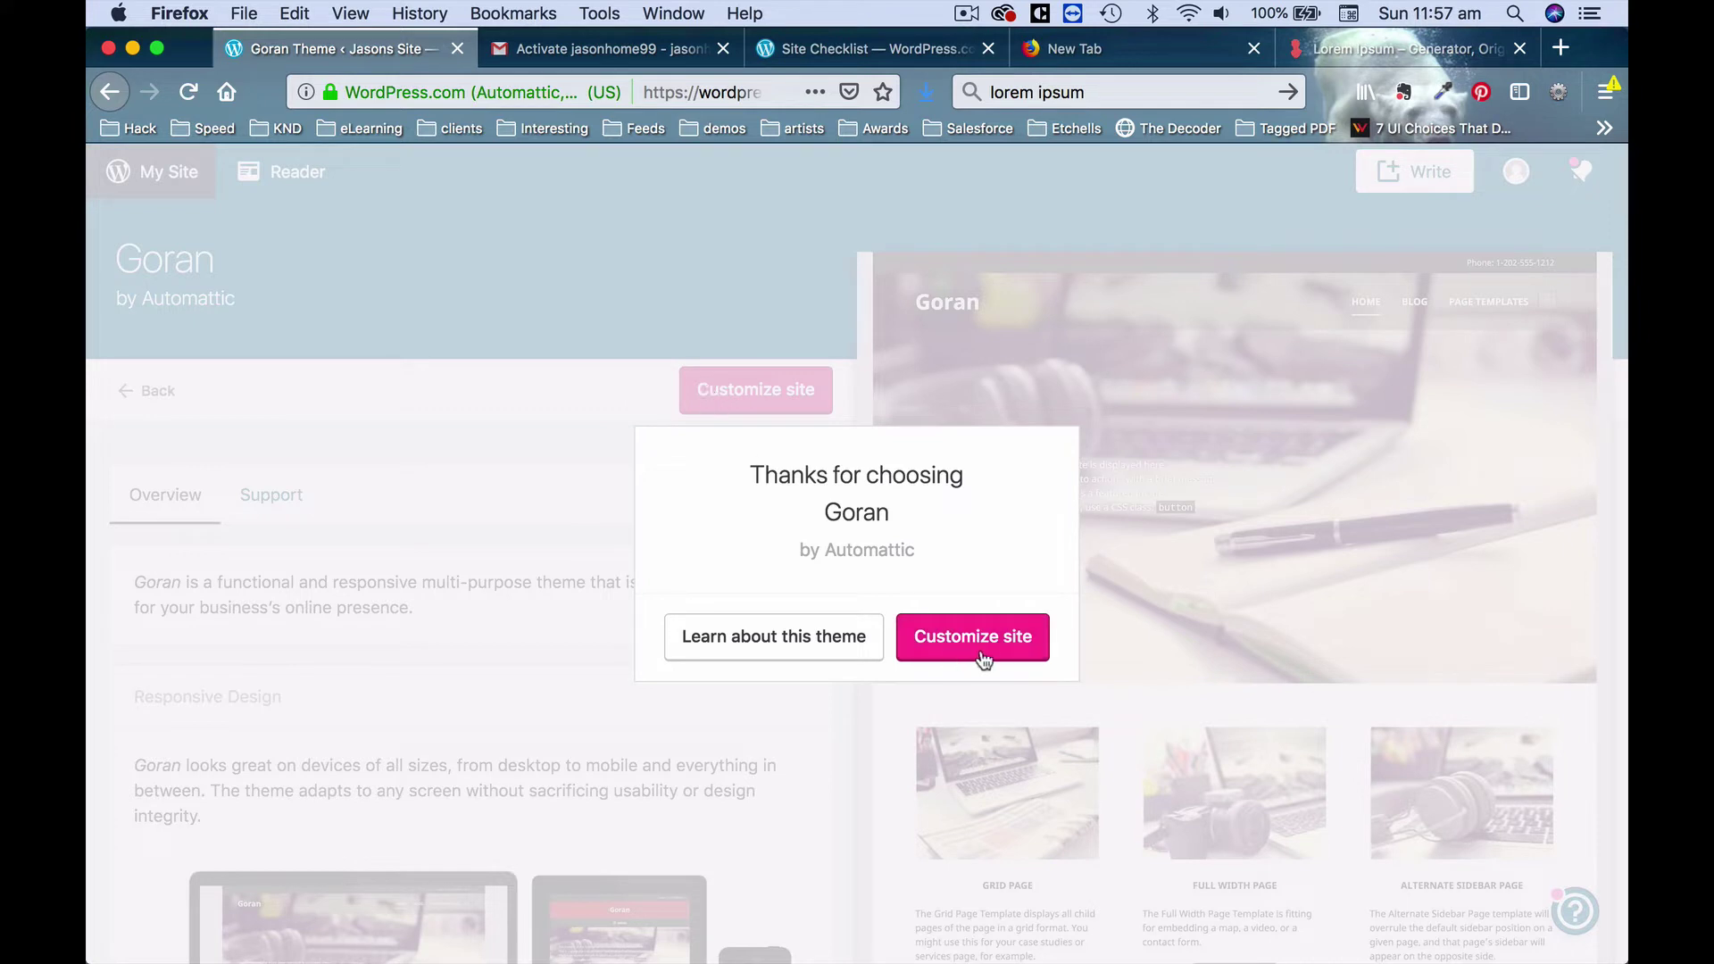
click(989, 645)
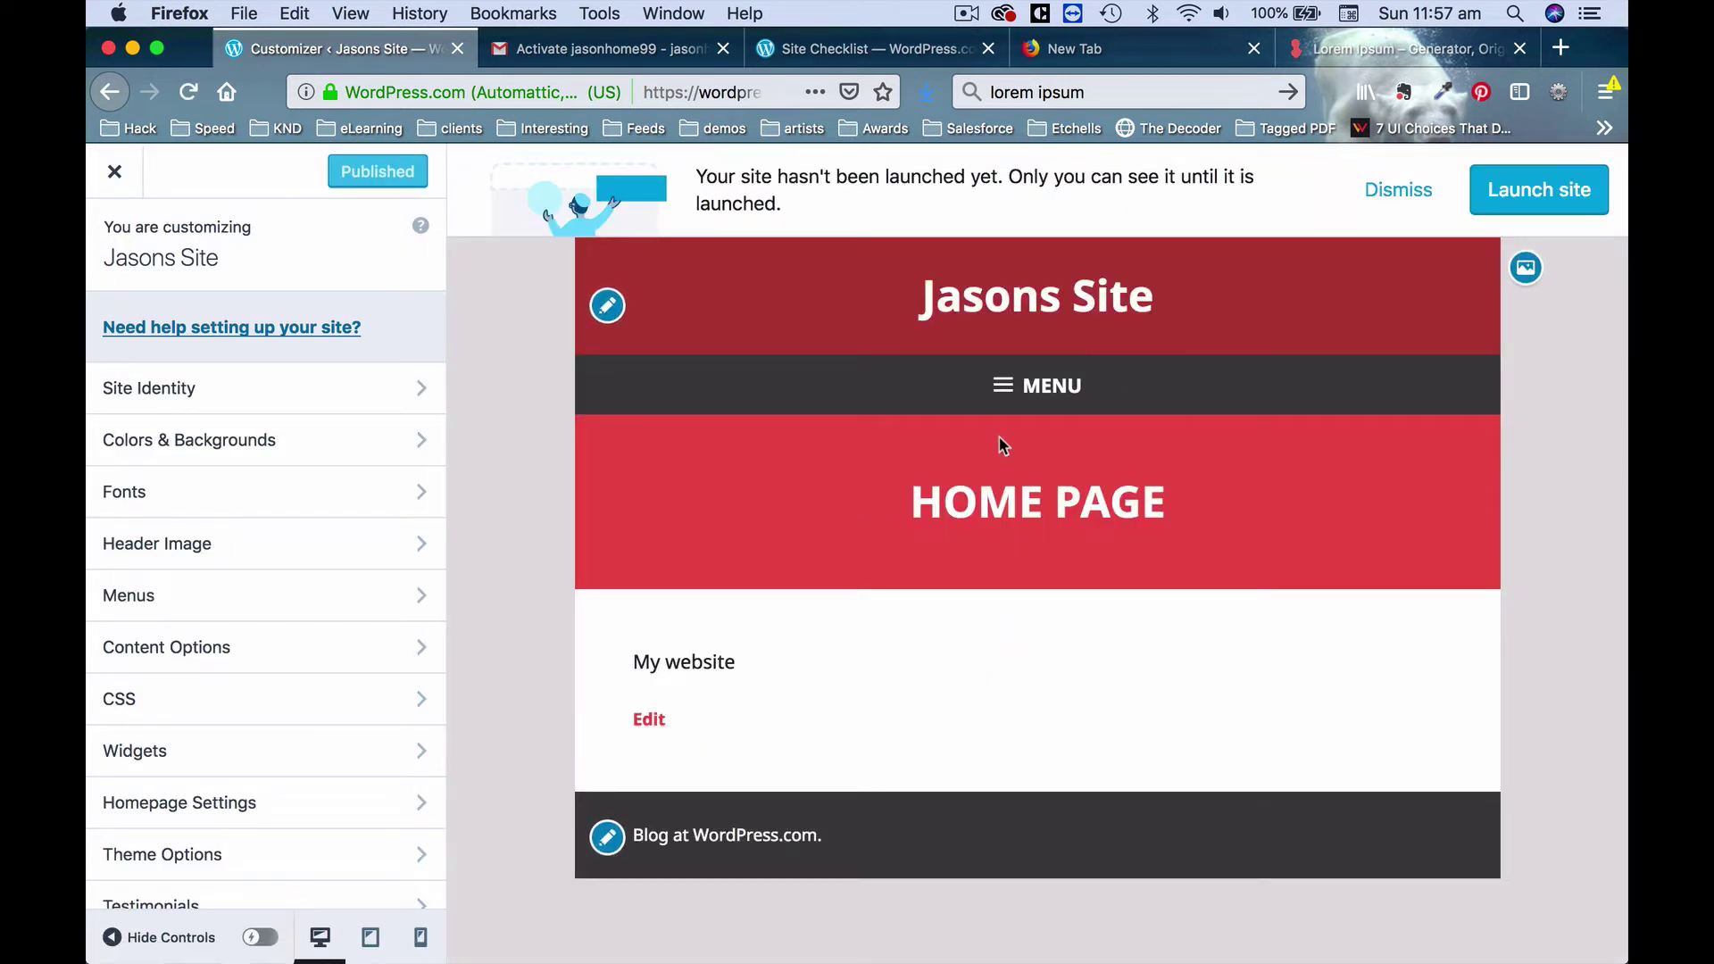
Uncheck Display Site Title and Tagline in Site Identity.
click(340, 406)
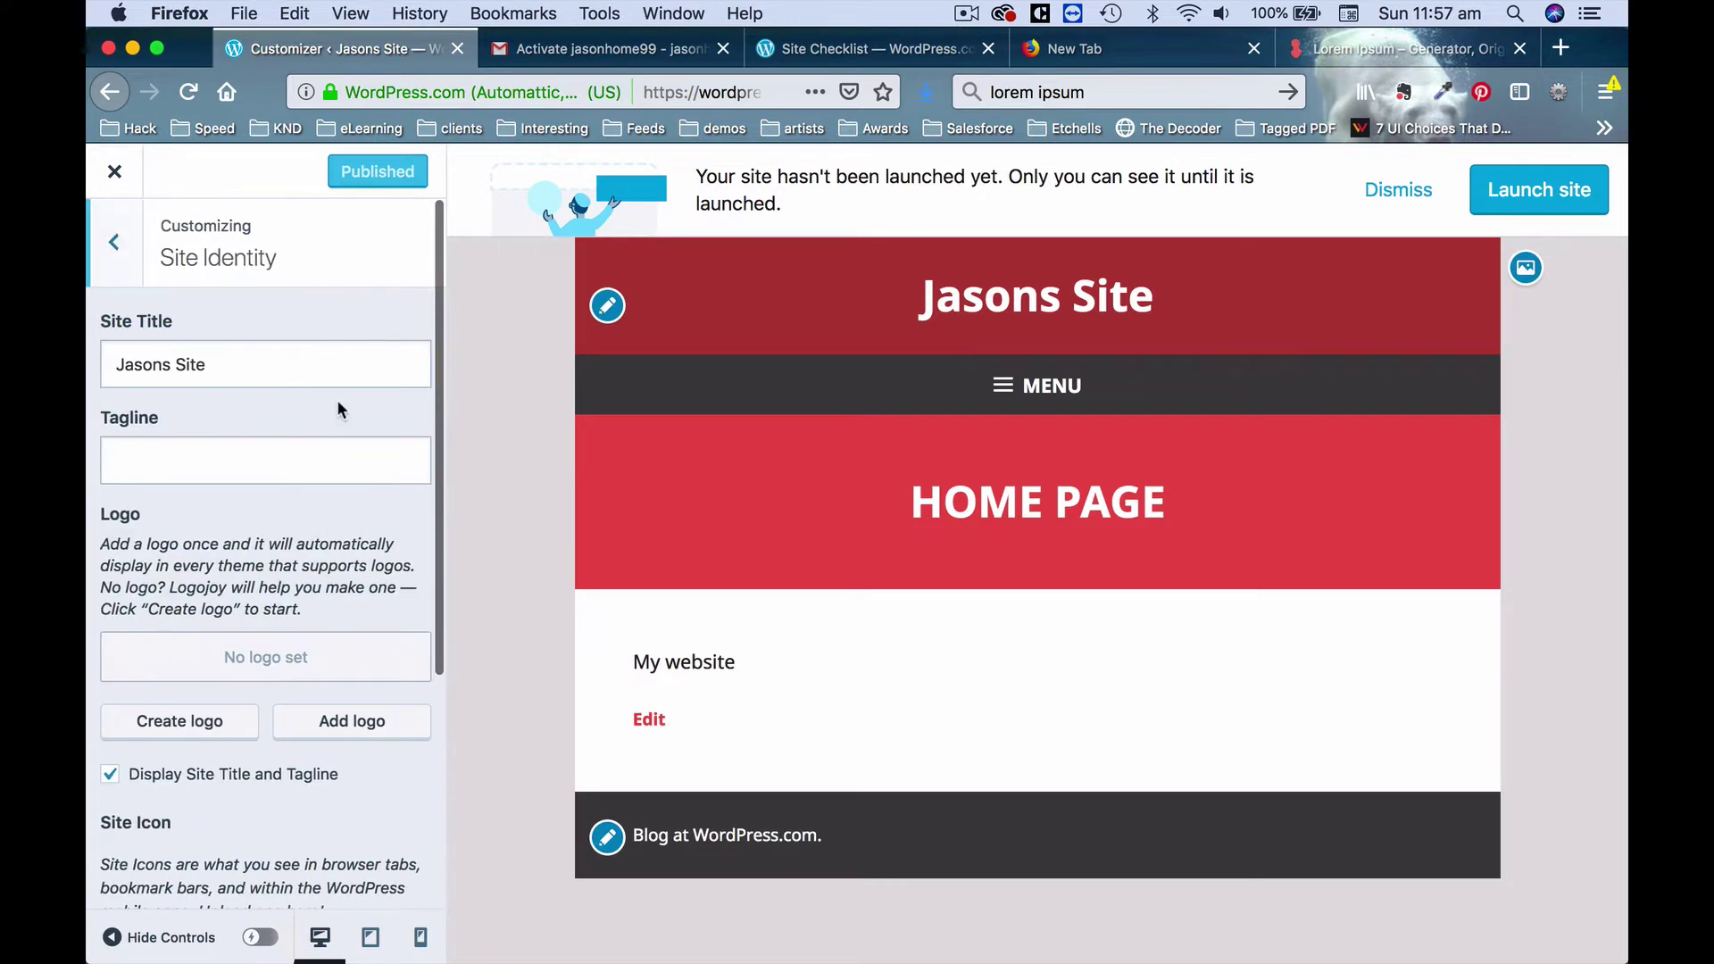
scroll(315, 569, down, 5)
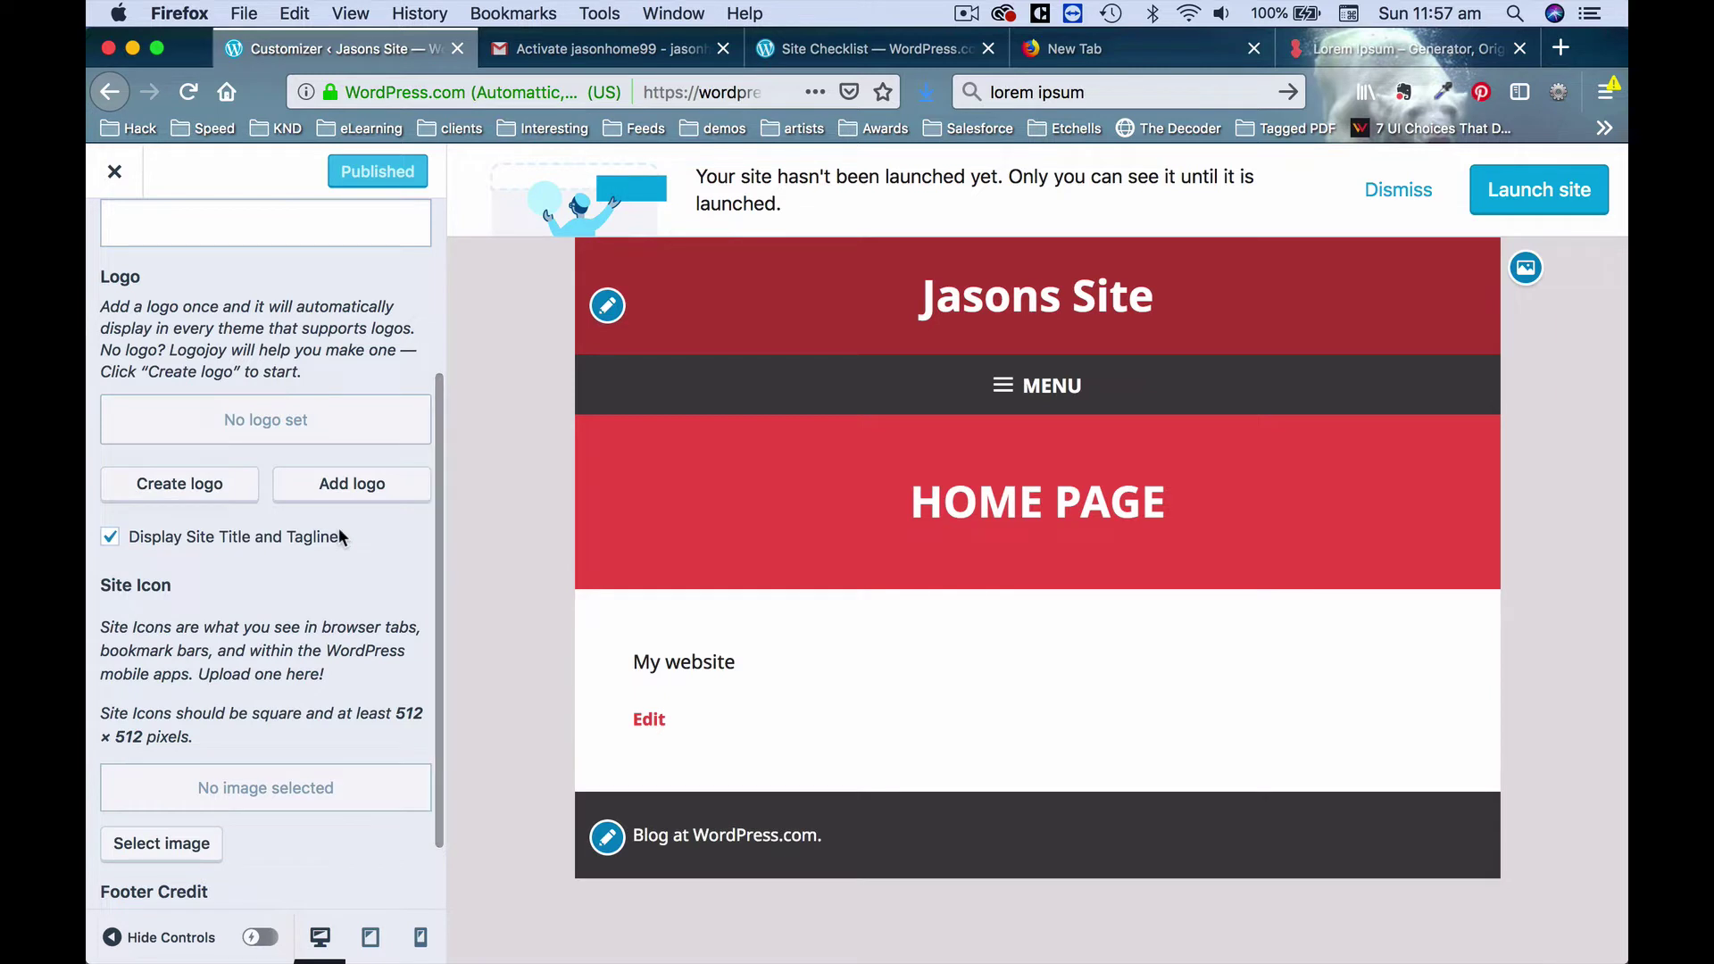
click(112, 538)
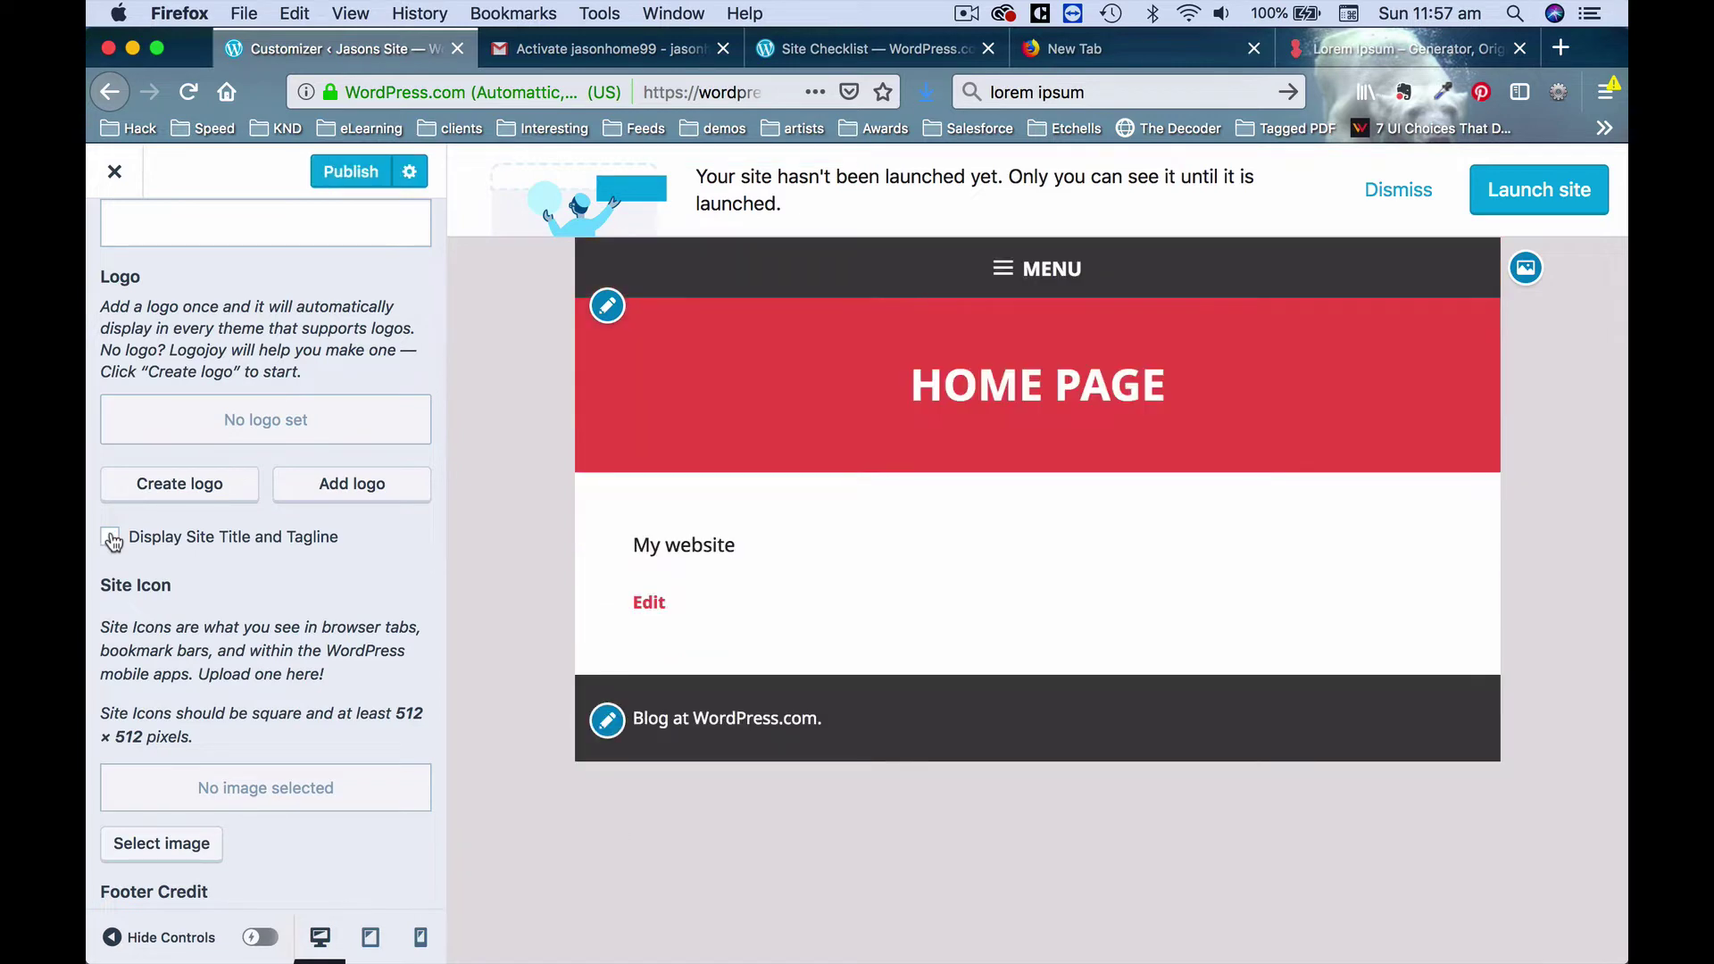
Close the Logojoy logo maker page and bring up the Add logo window.
click(195, 483)
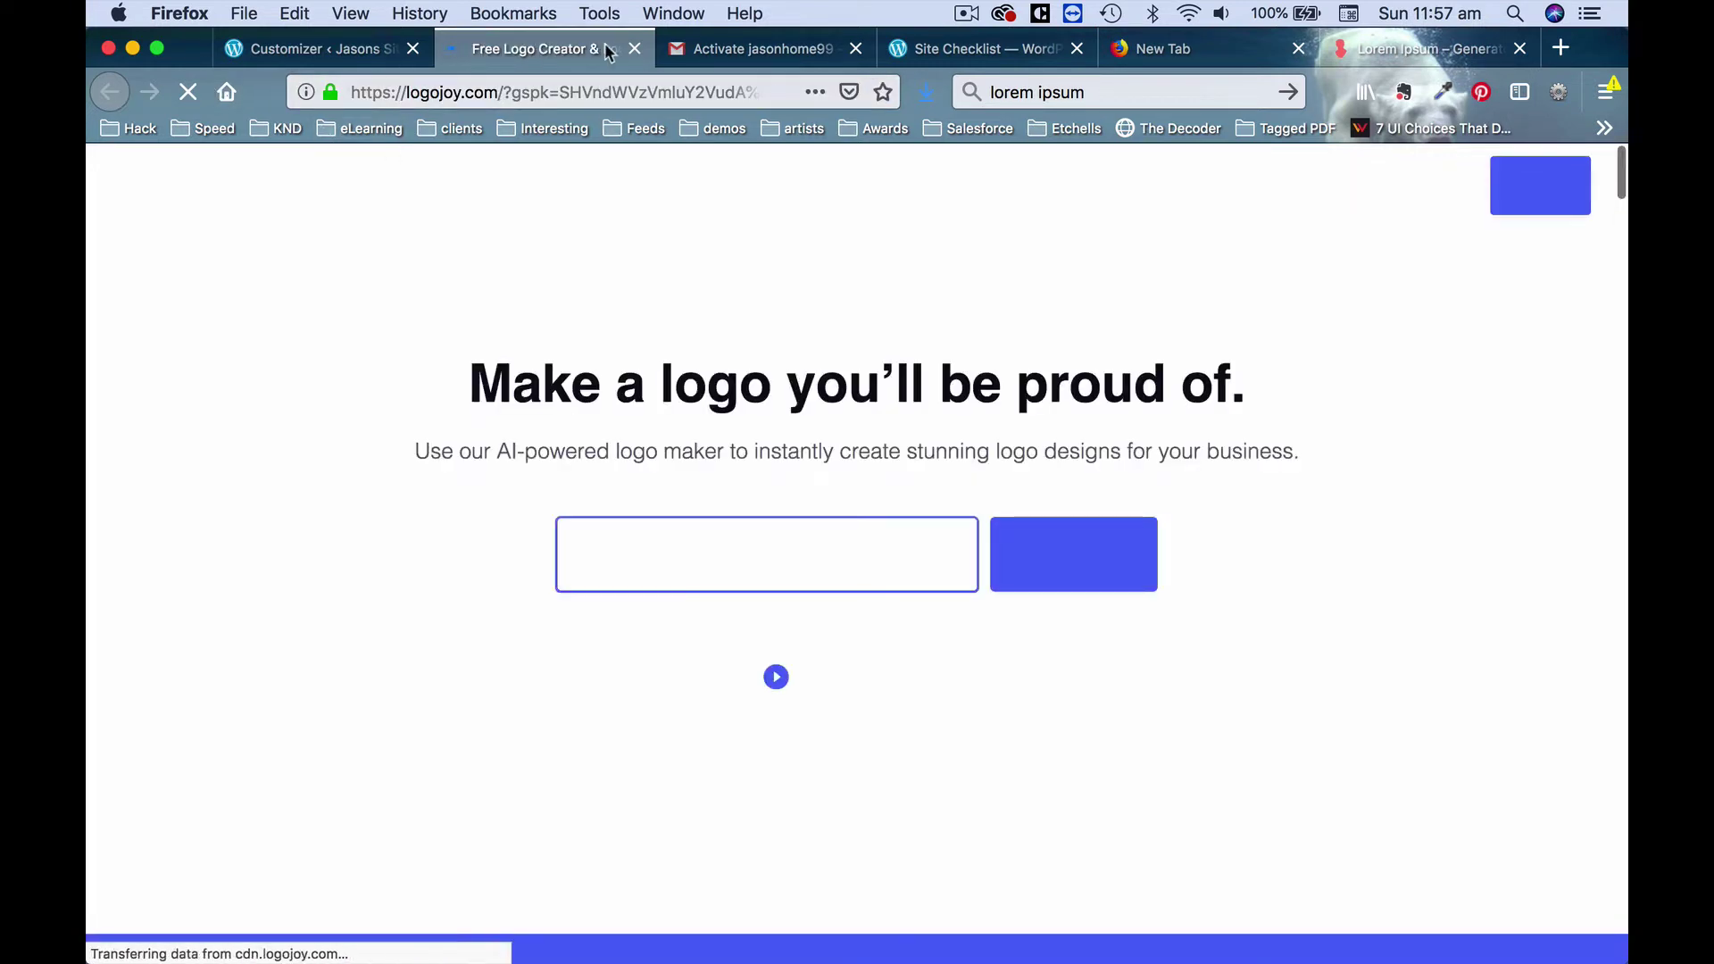
key(super+w)
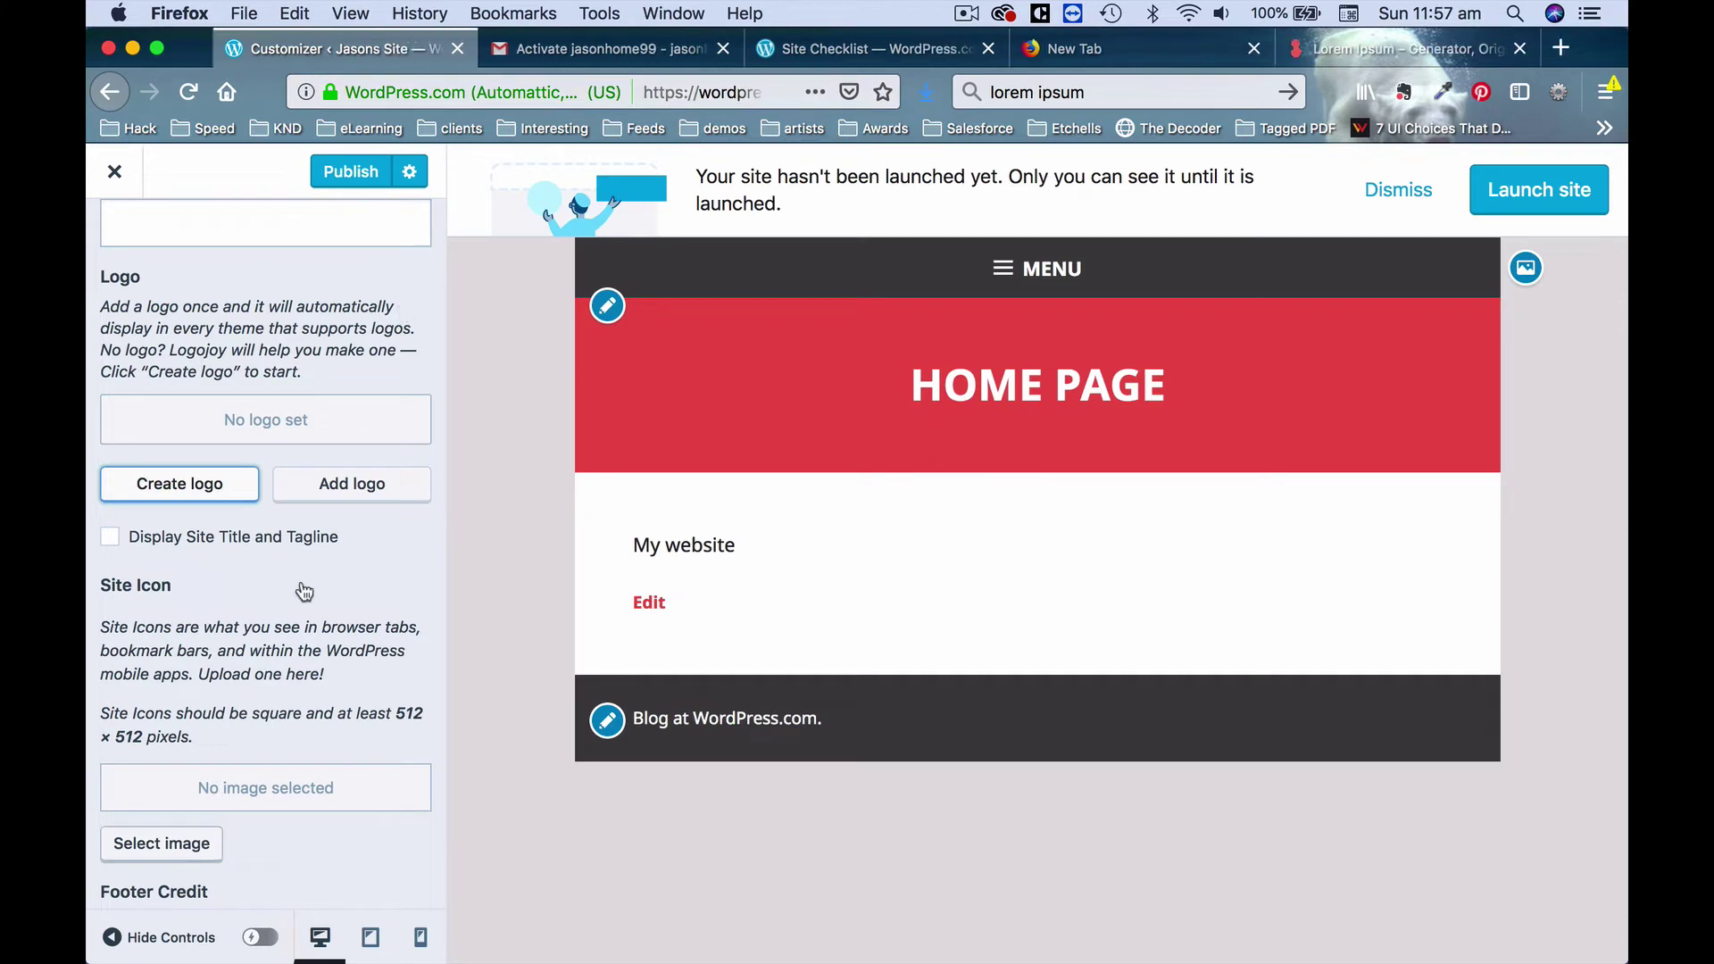
click(352, 484)
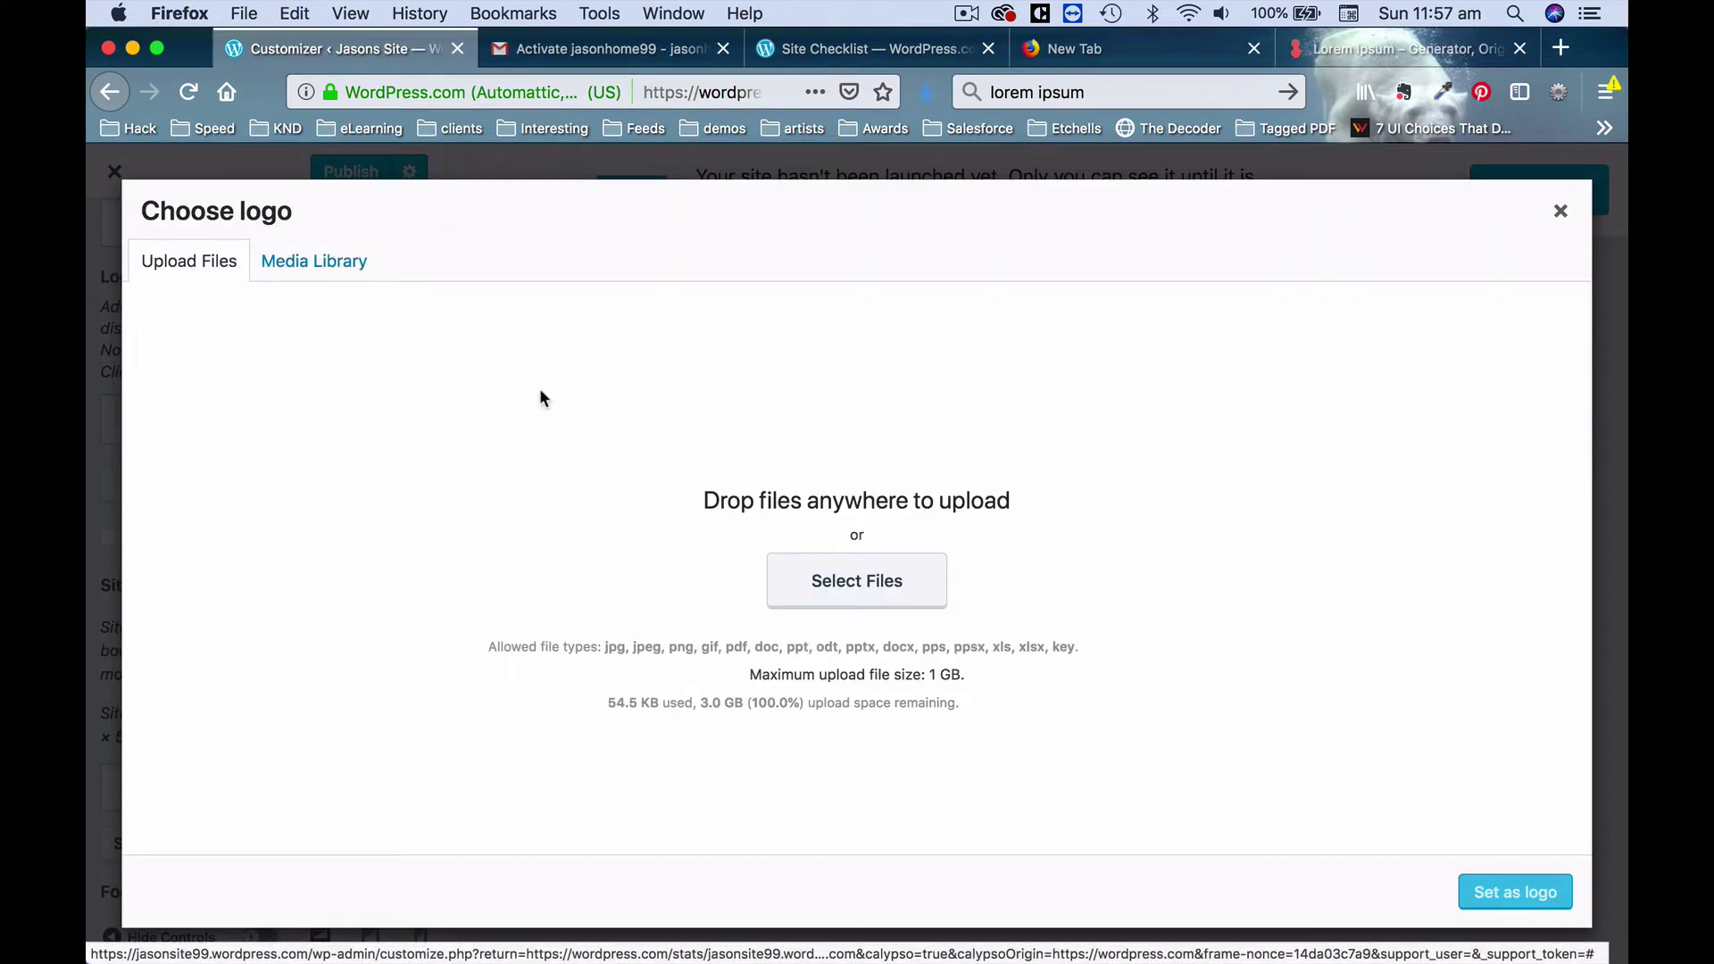
Upload logo-ex-7.png from the Wordpress setup folder and set it as the site logo.
click(879, 581)
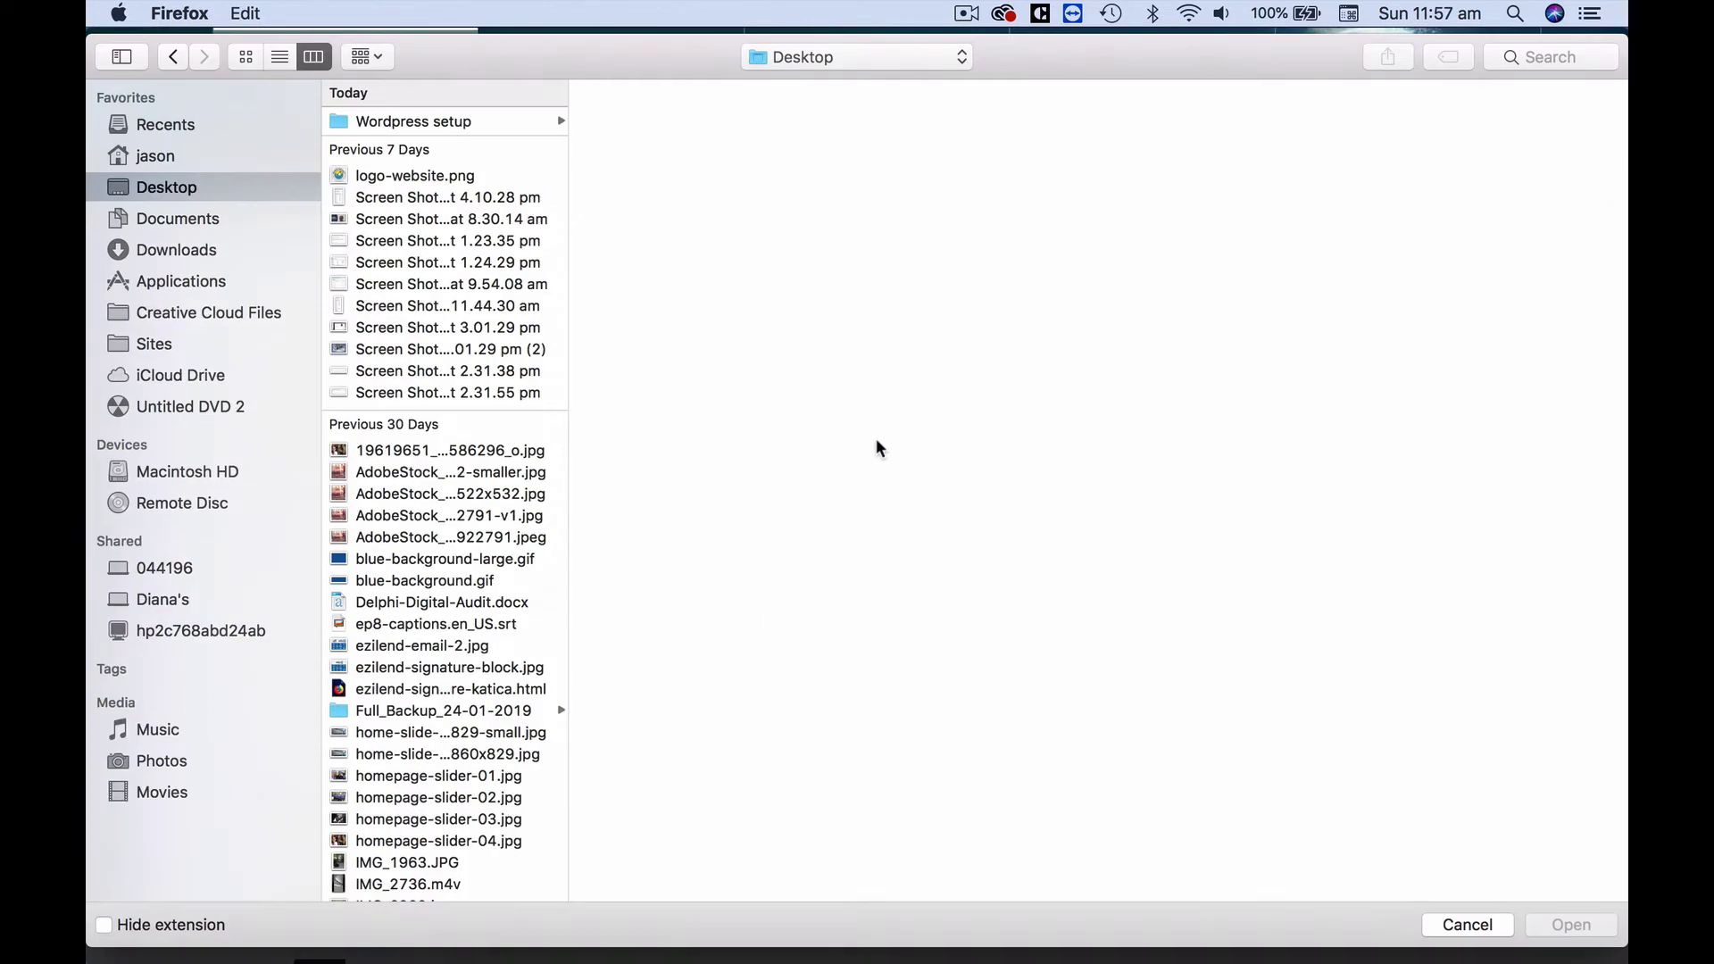
click(490, 122)
click(699, 163)
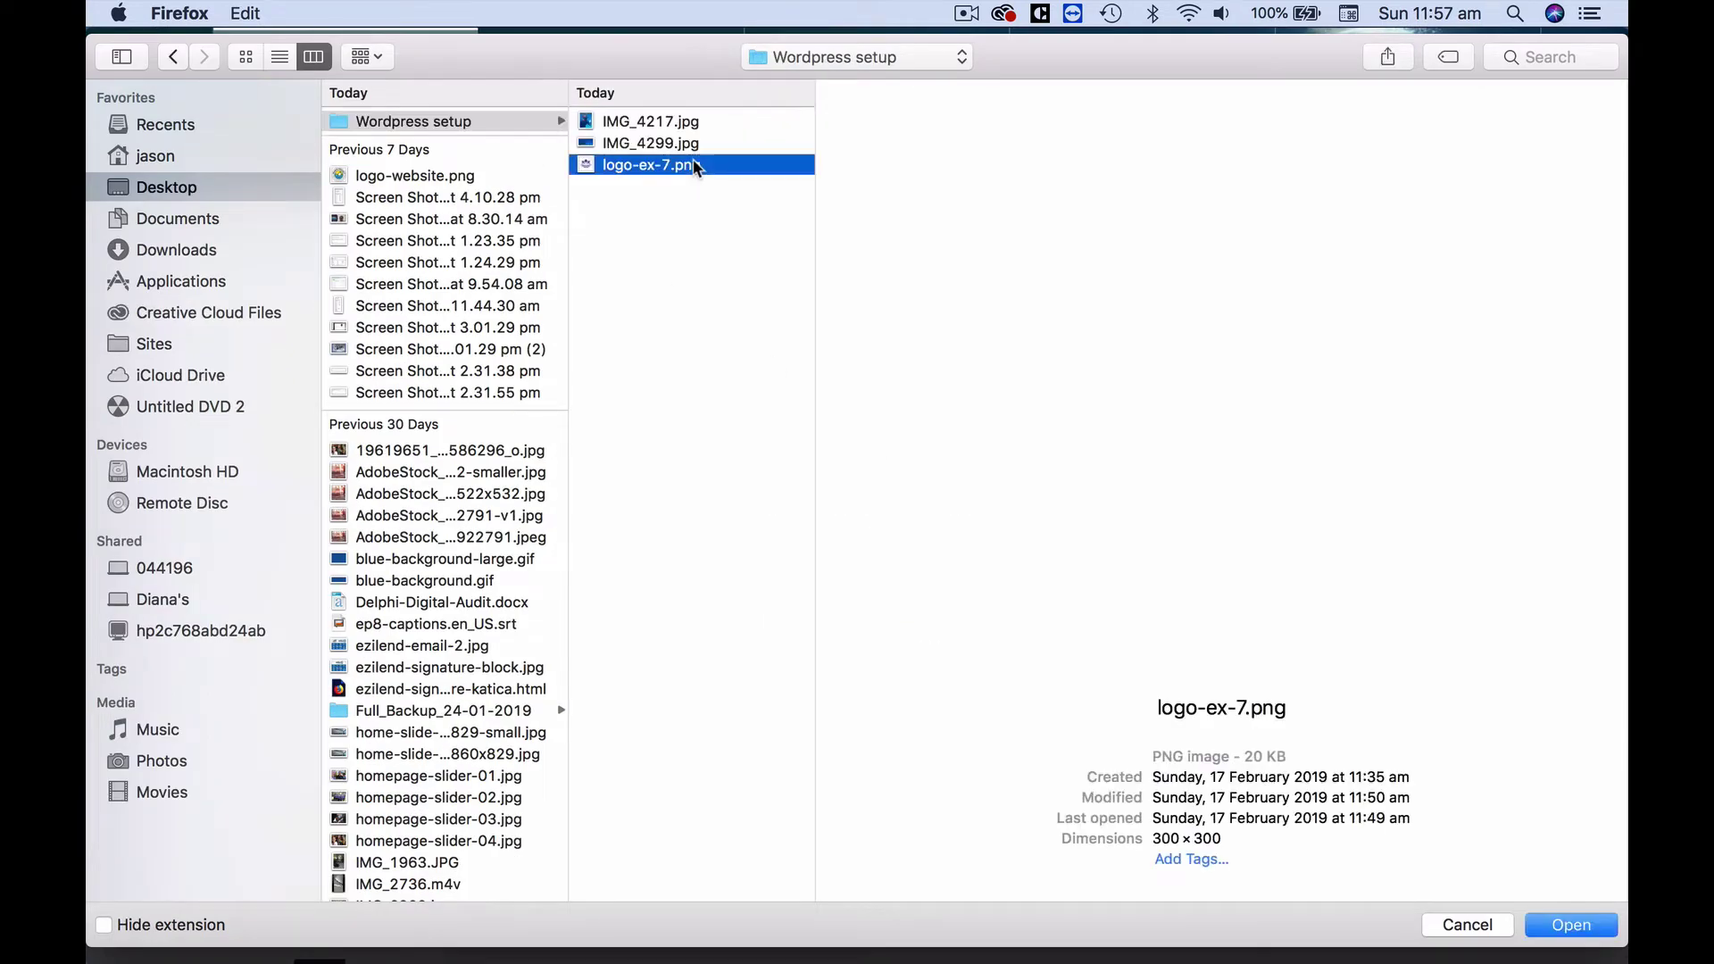
click(1558, 926)
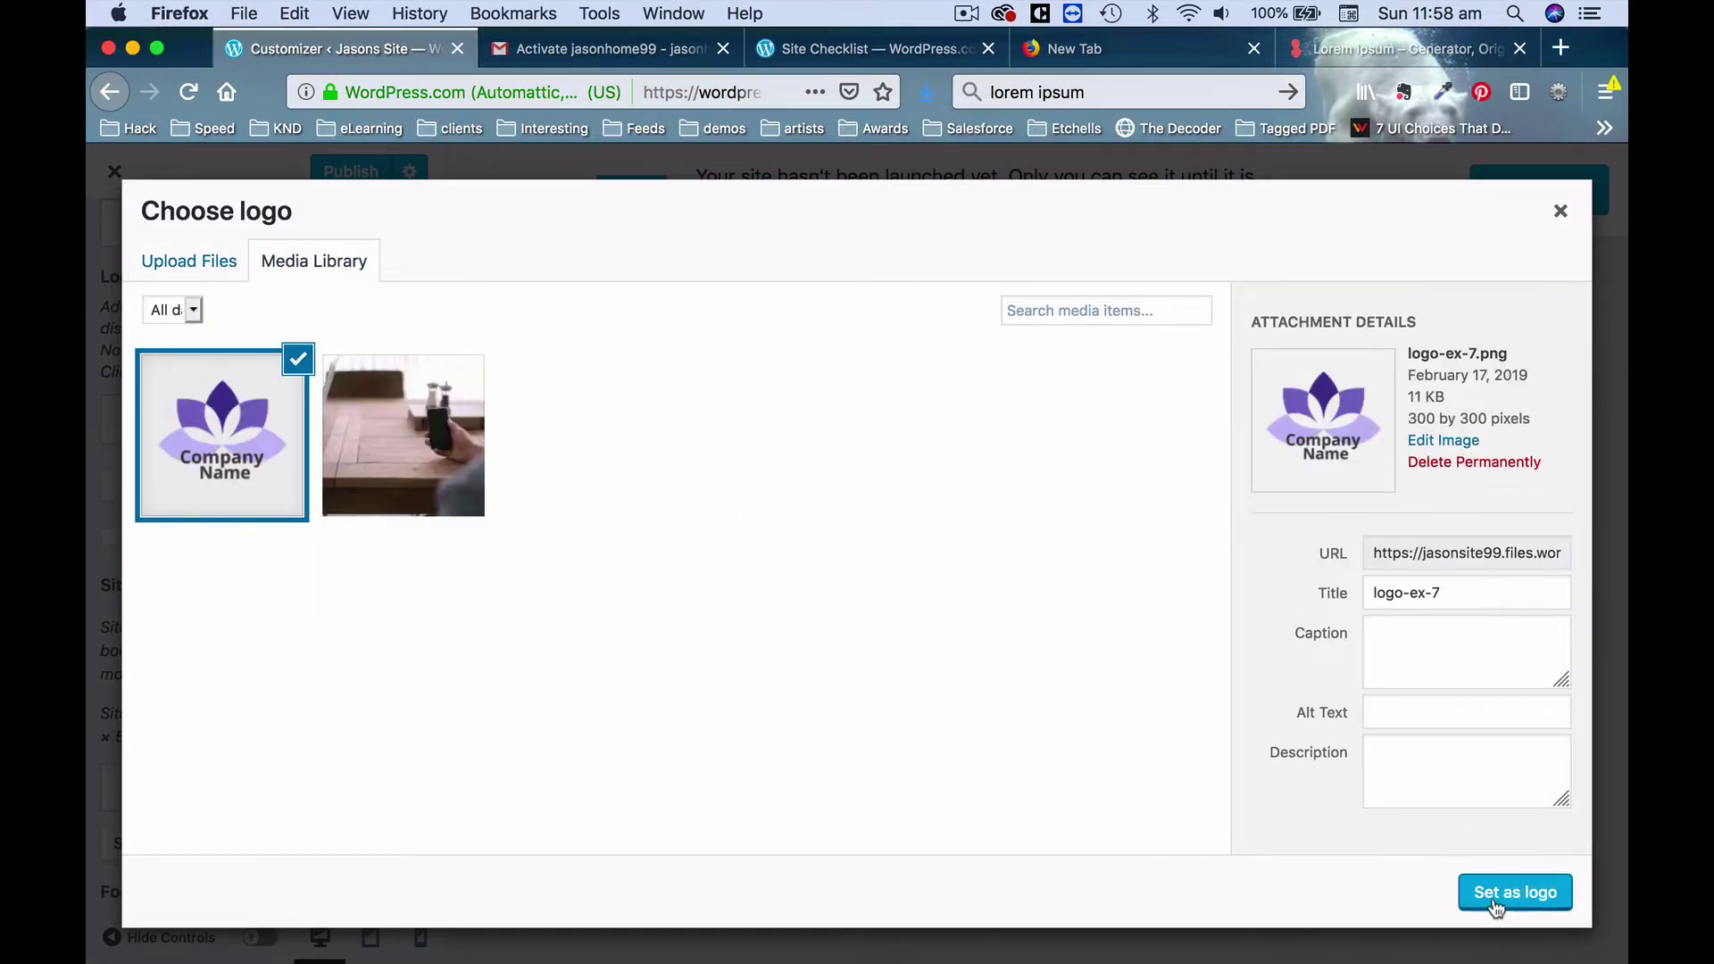
click(1515, 893)
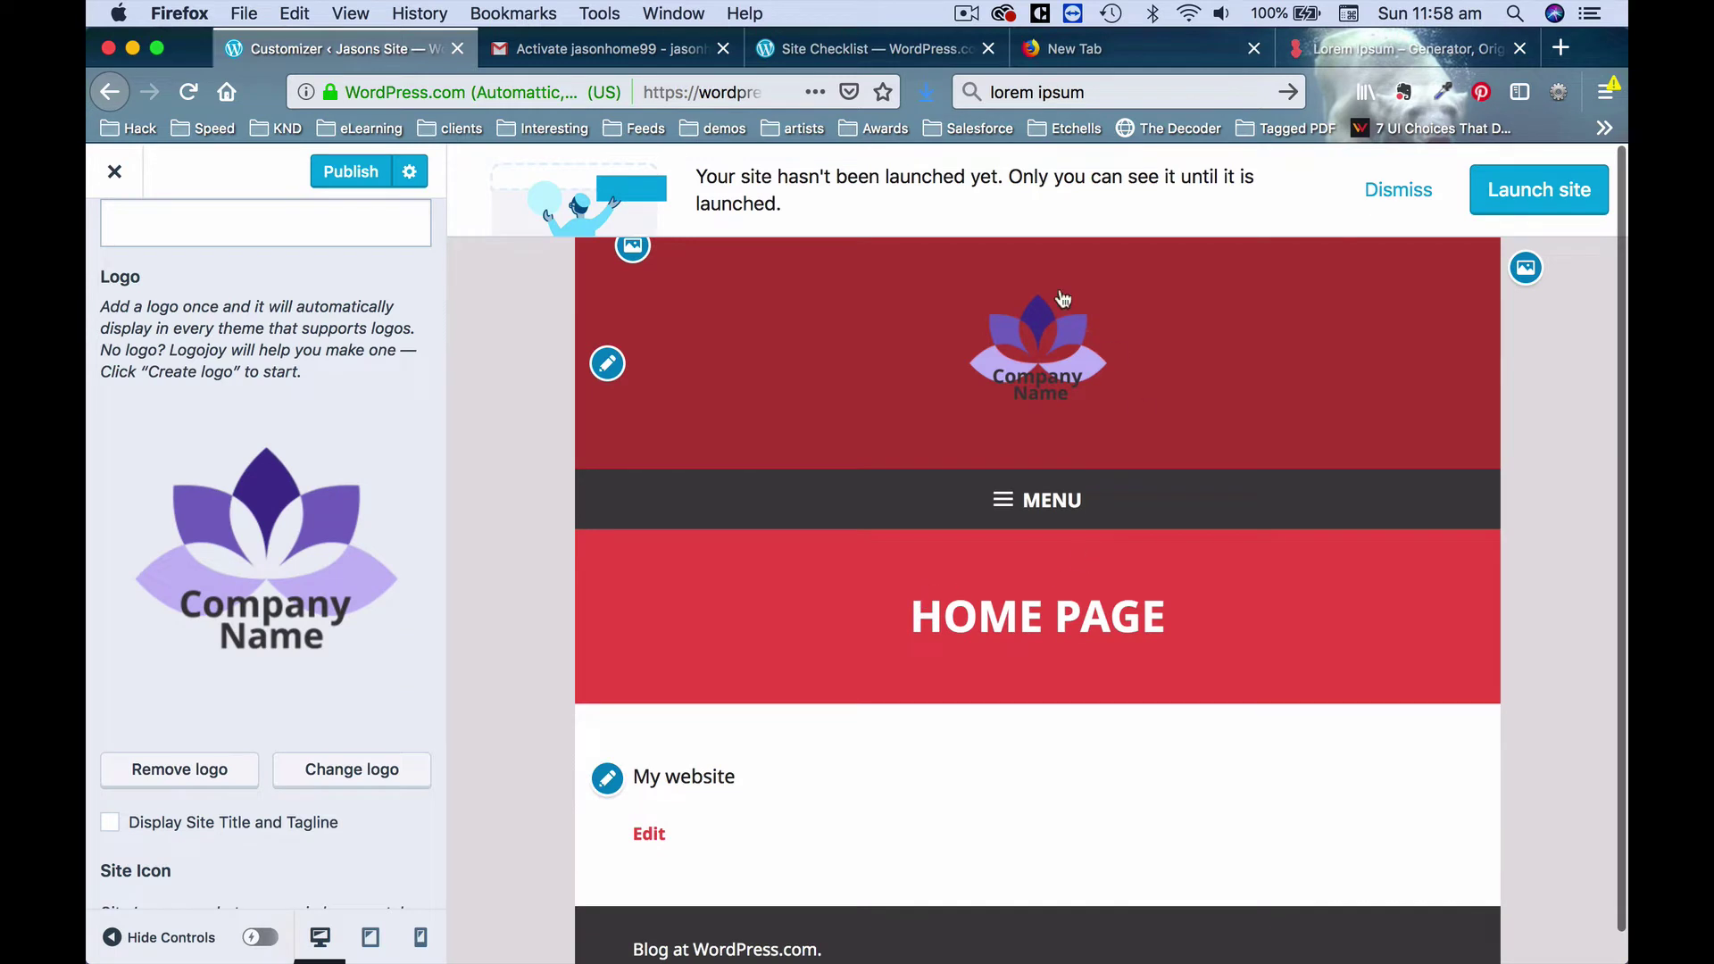
scroll(410, 521, down, 8)
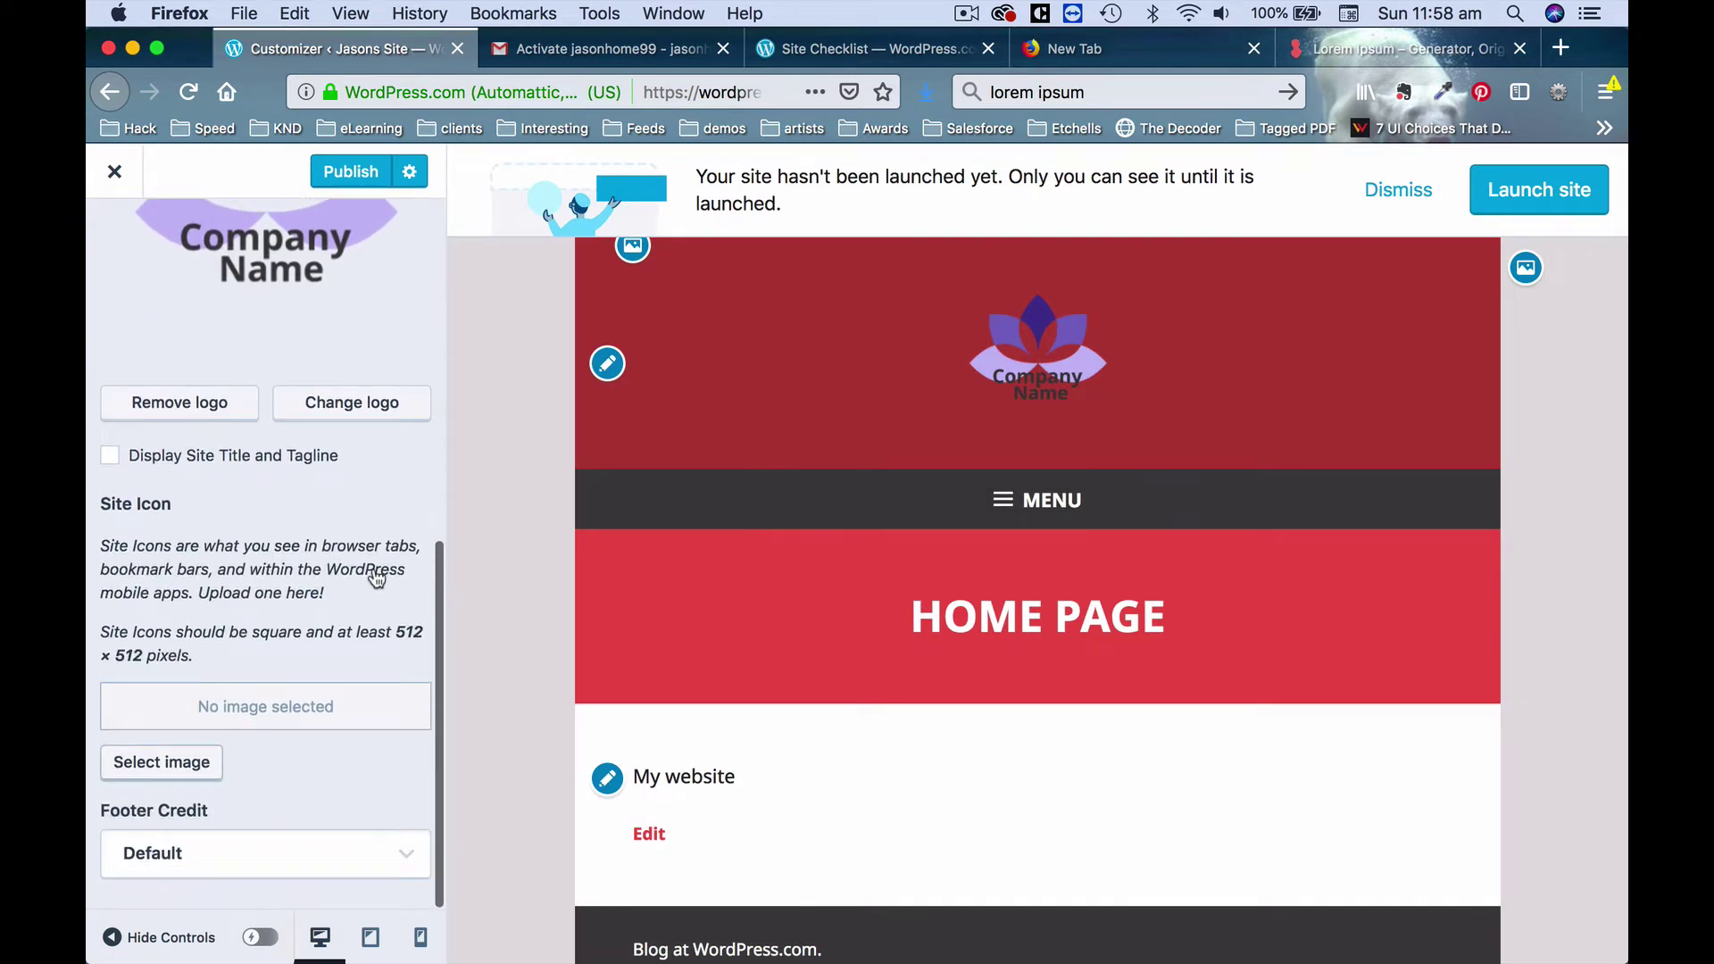
scroll(376, 579, up, 8)
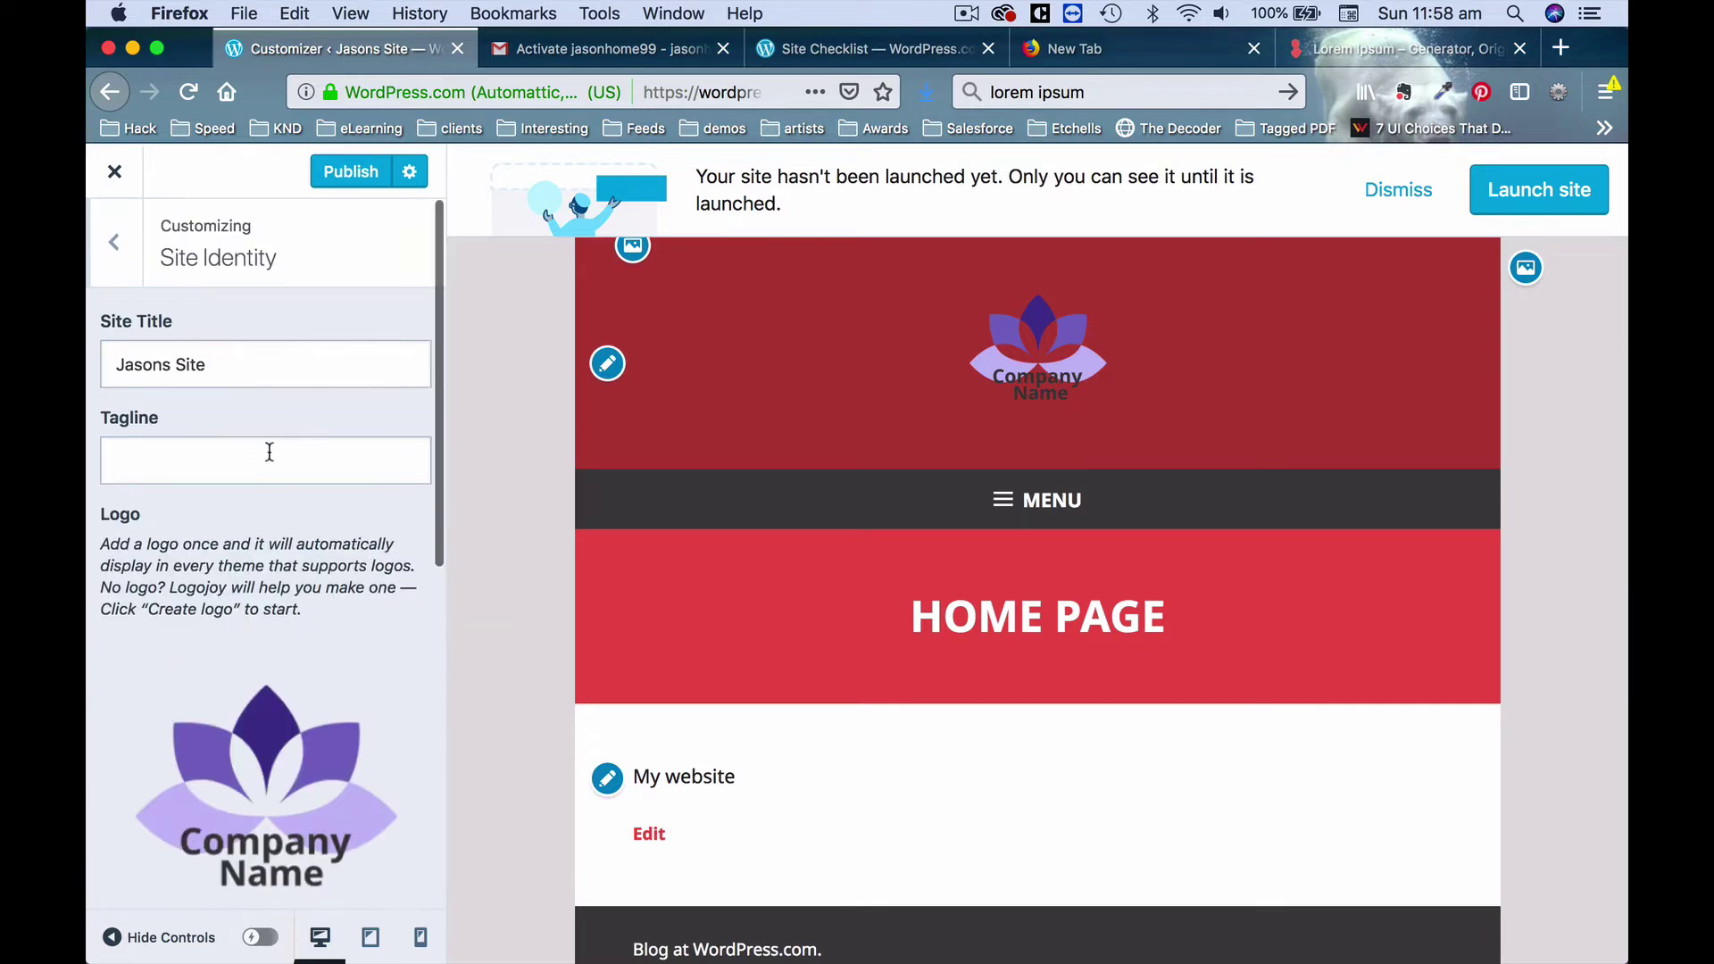
Glance at Colors & Backgrounds, then go to the Header Image settings.
click(114, 242)
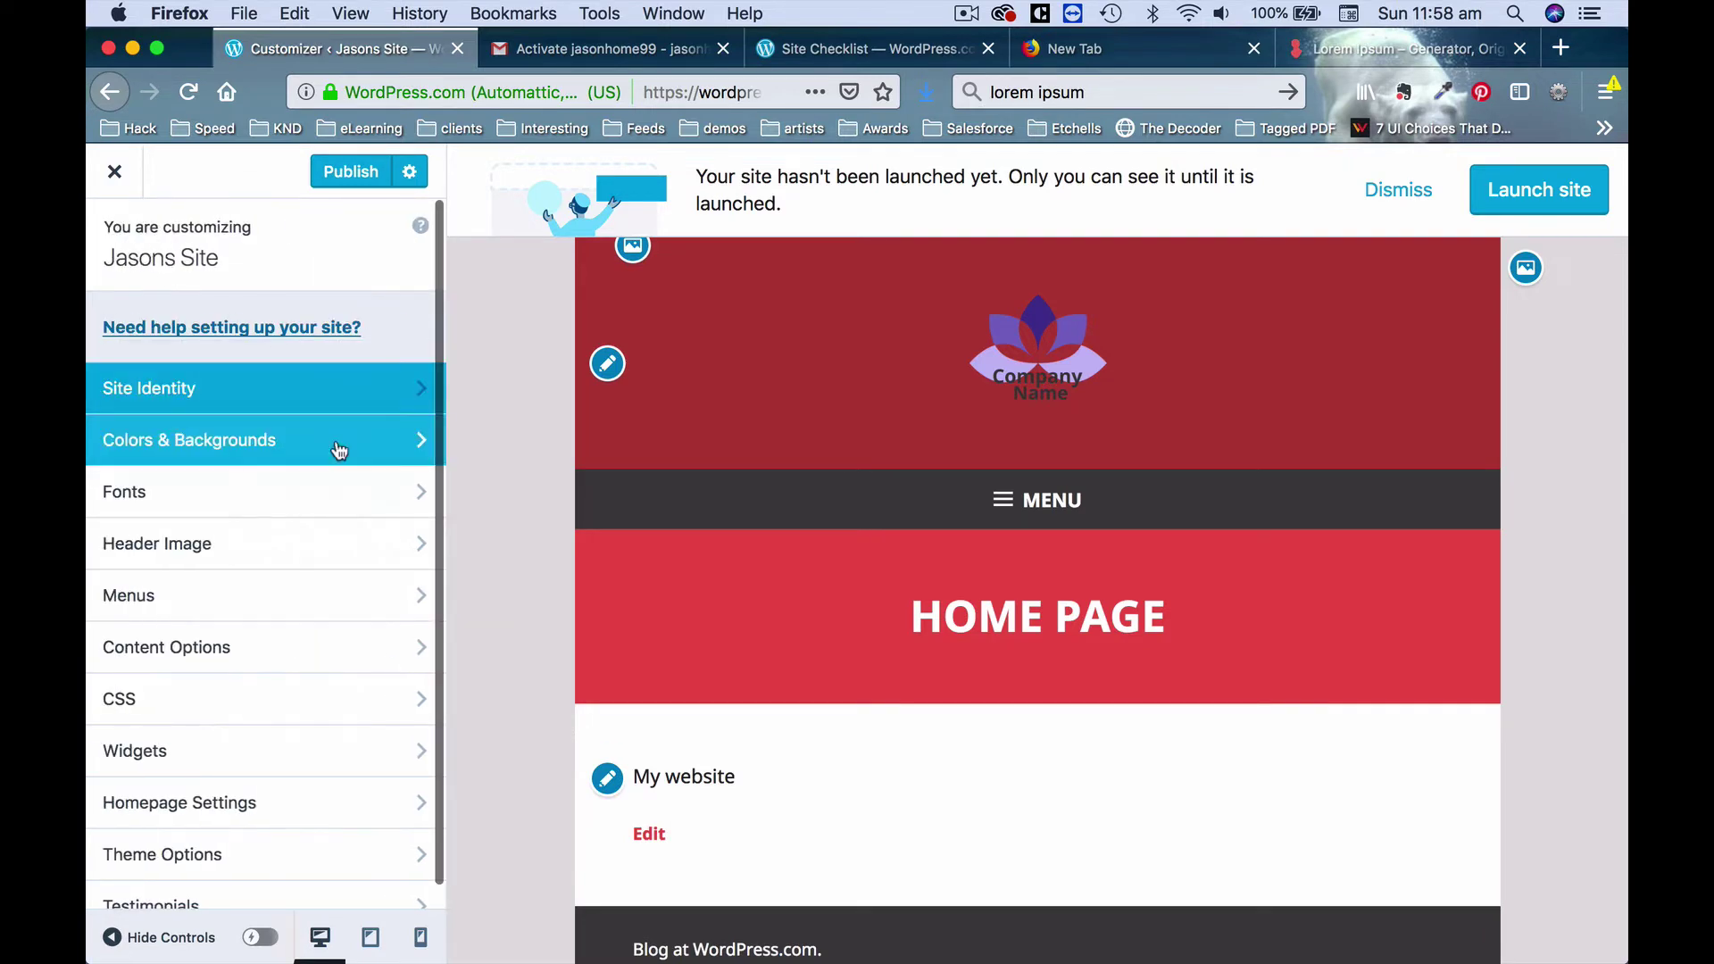
click(320, 442)
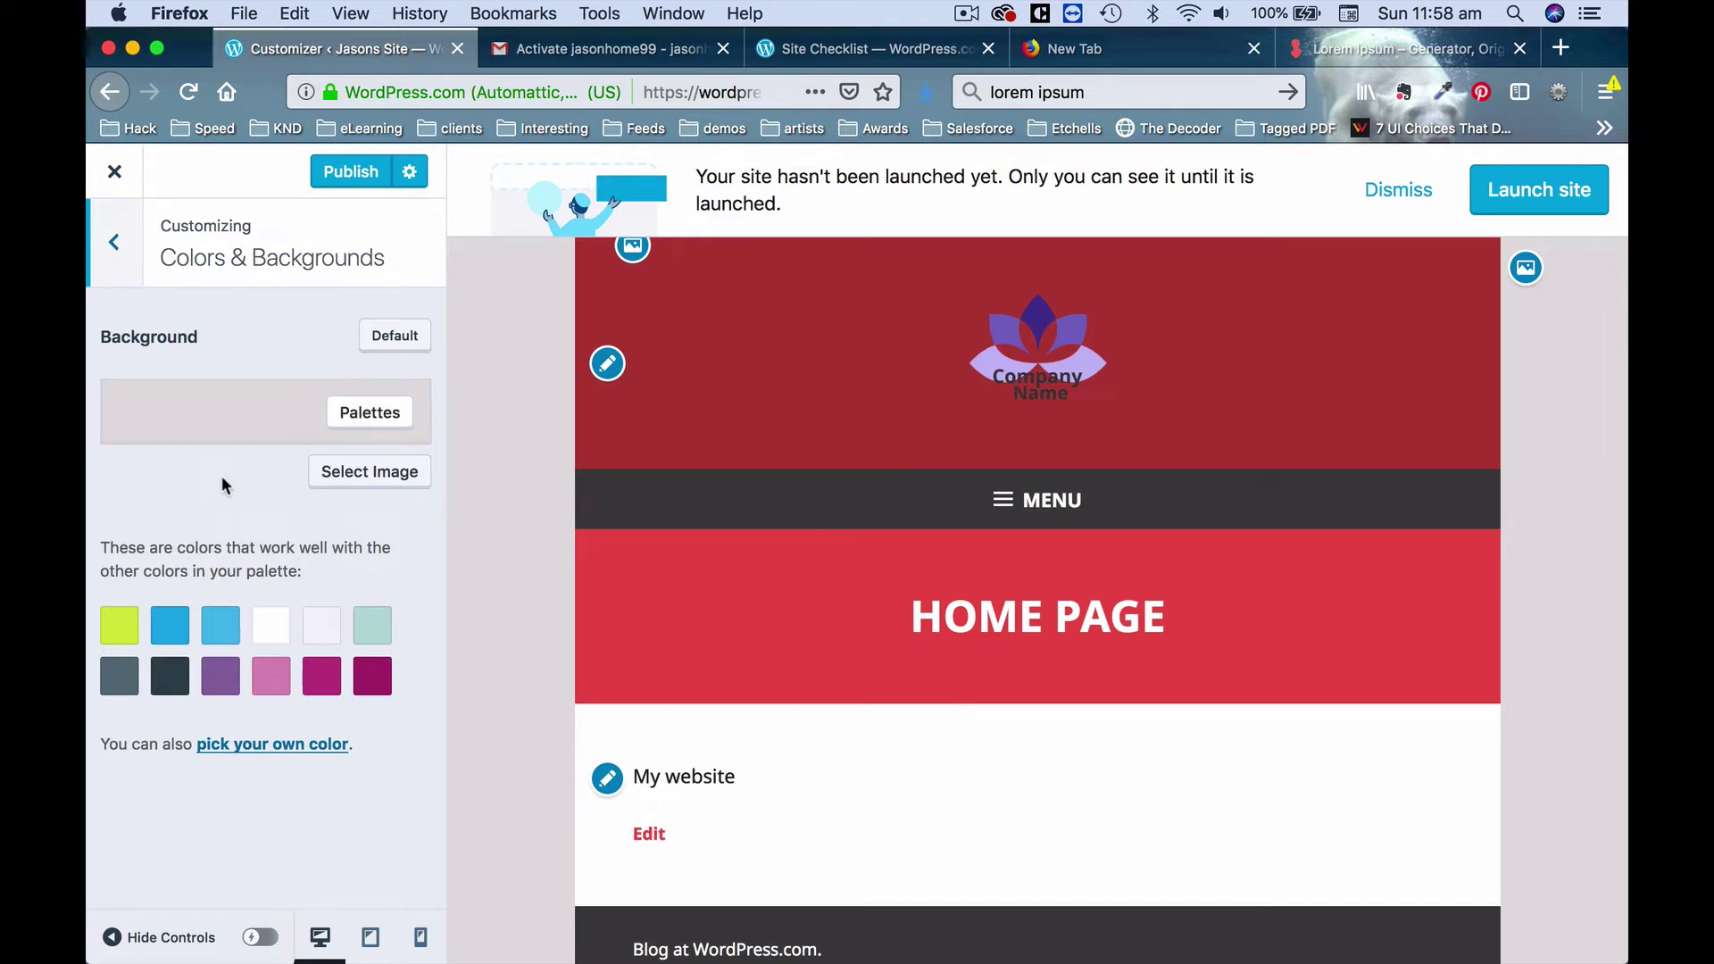
click(114, 242)
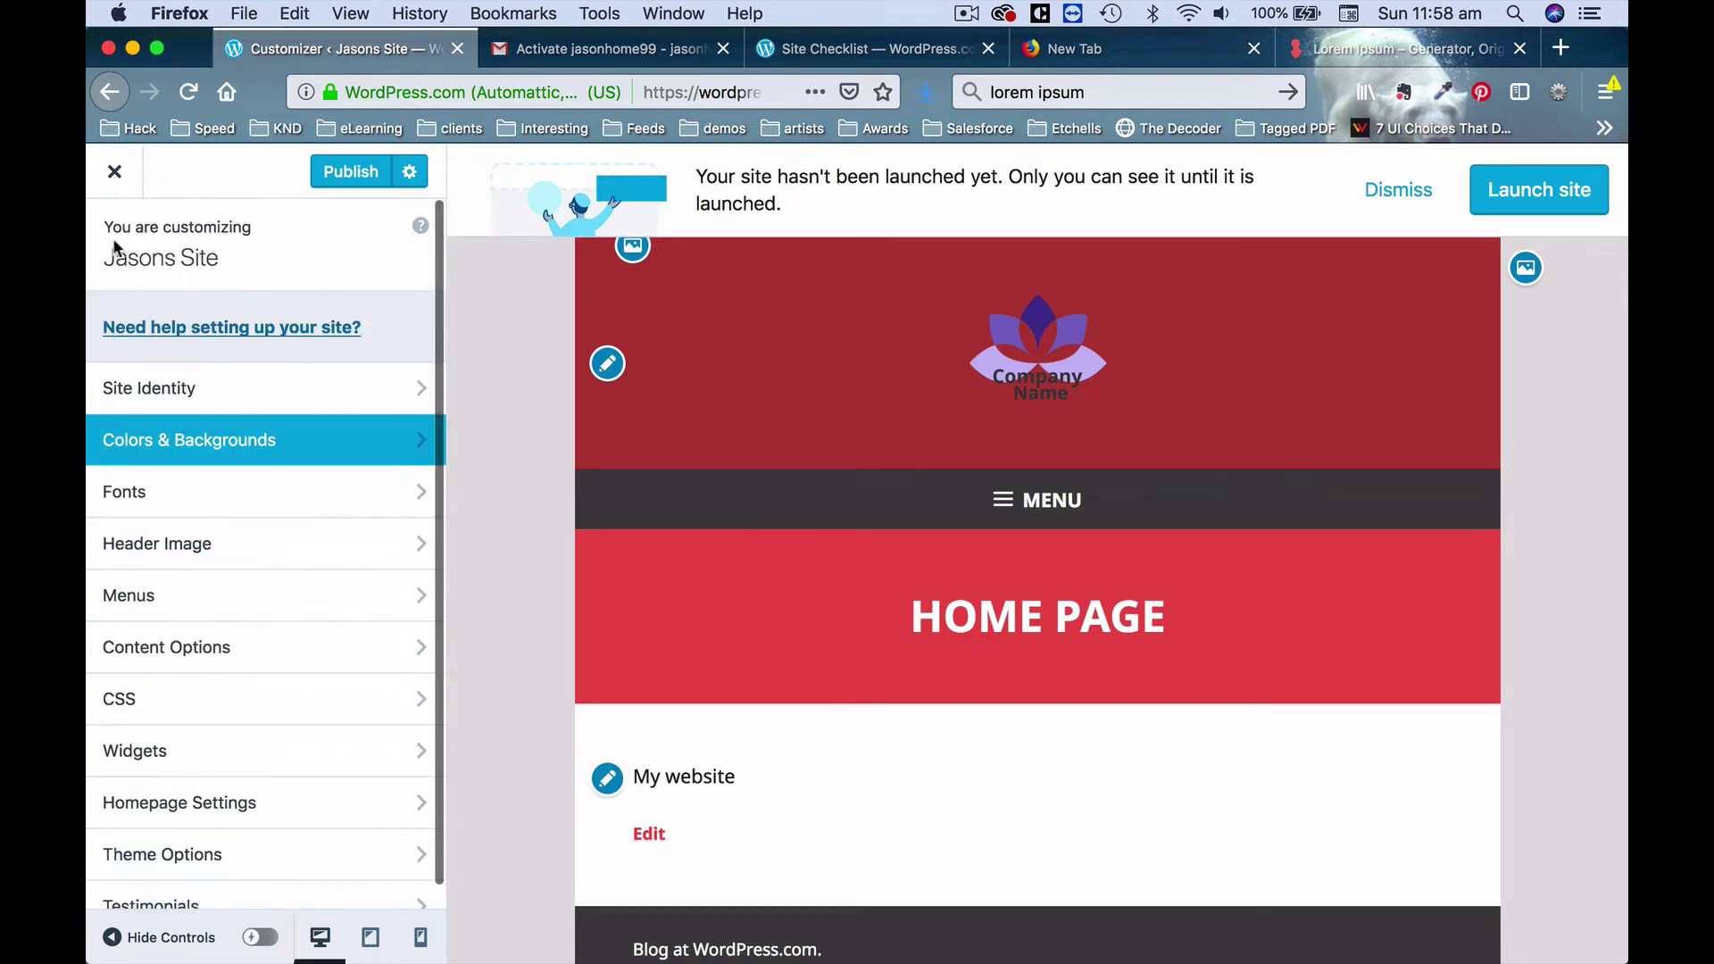
click(295, 548)
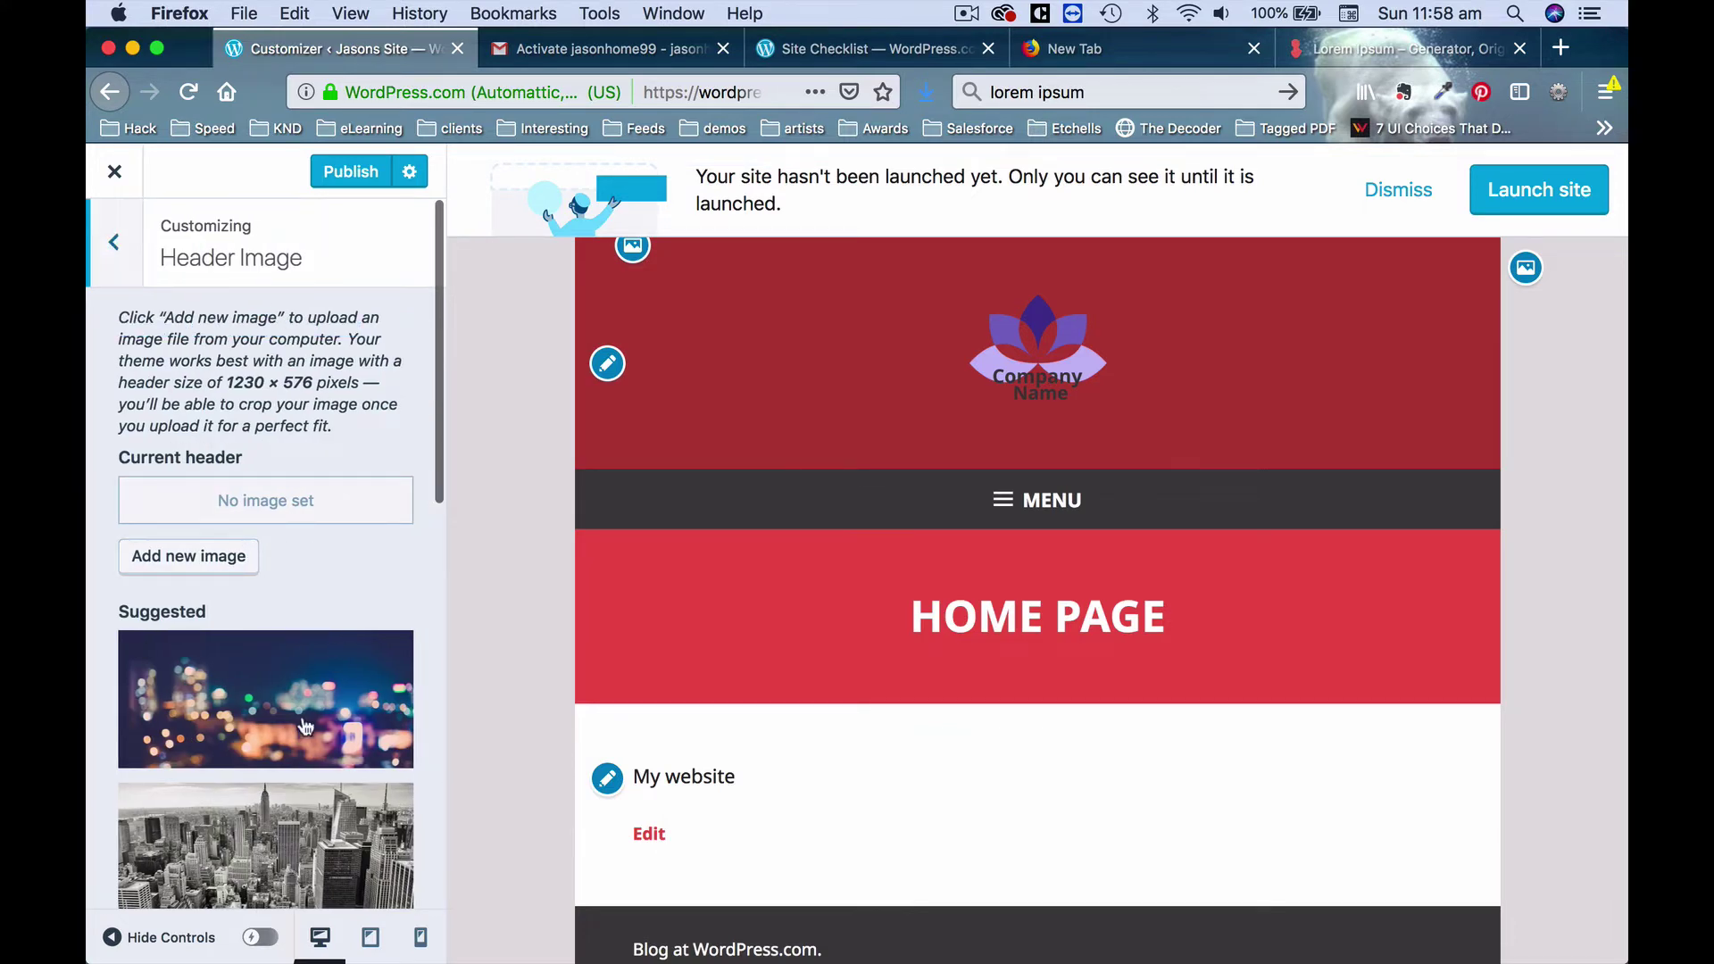
scroll(304, 719, down, 5)
scroll(303, 710, up, 5)
Upload IMG_4299.jpg as a new header image and crop it into place.
click(218, 565)
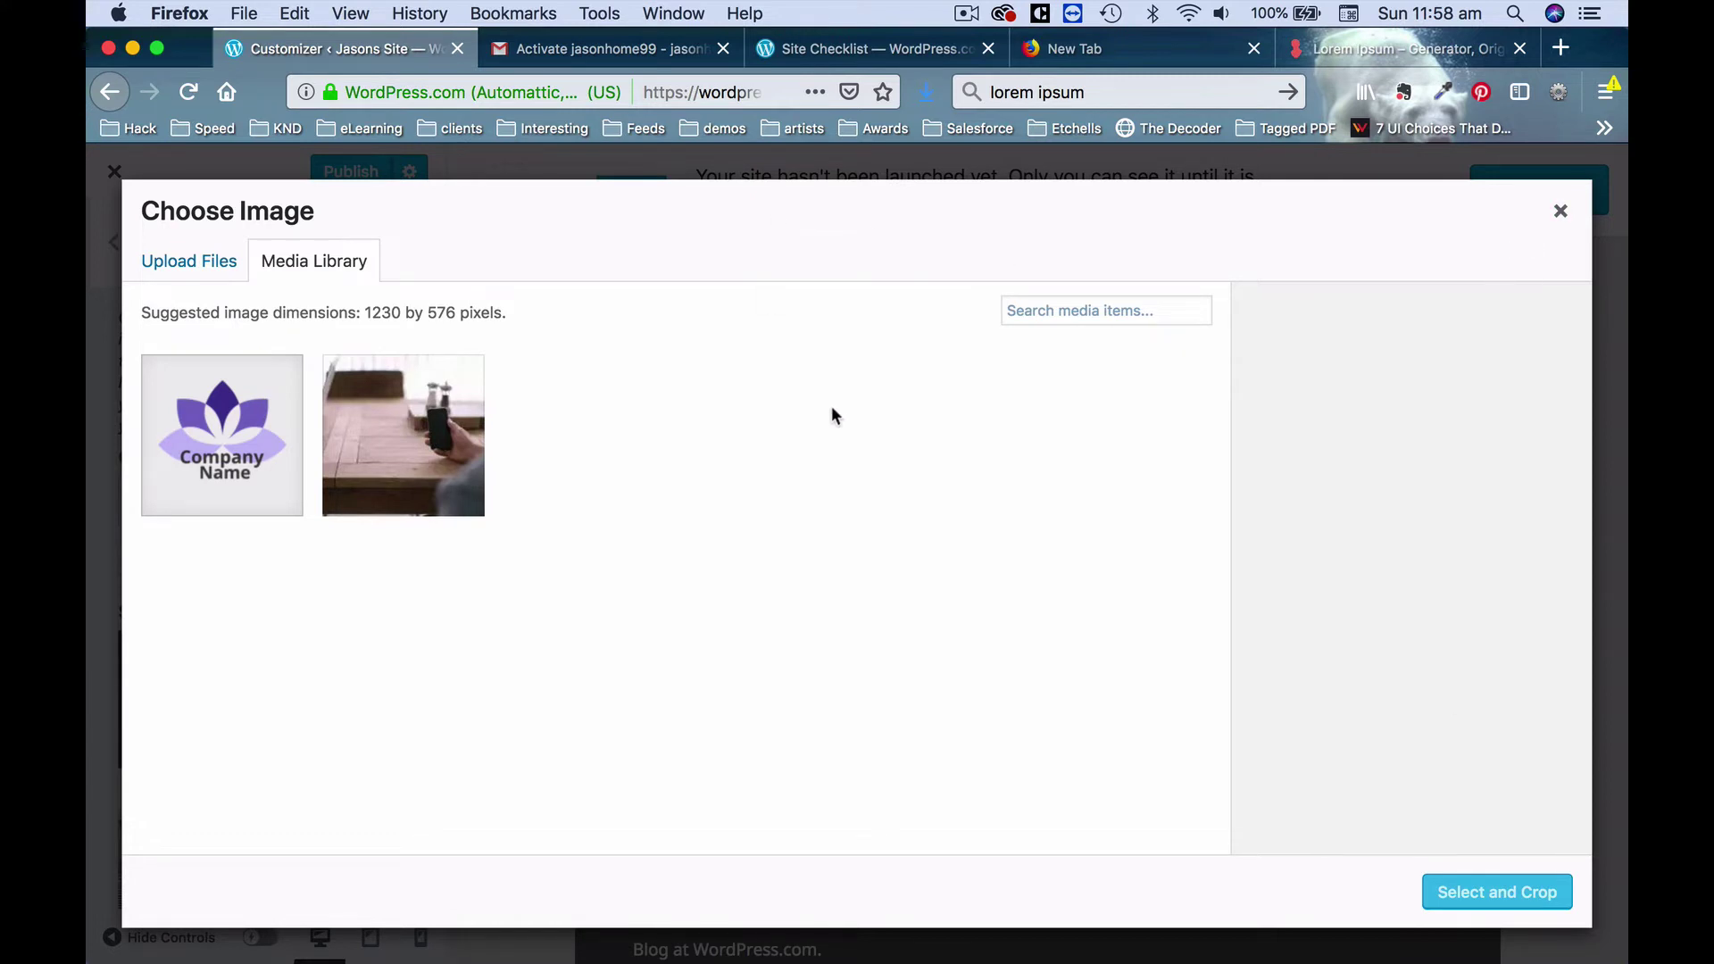
click(197, 274)
click(864, 582)
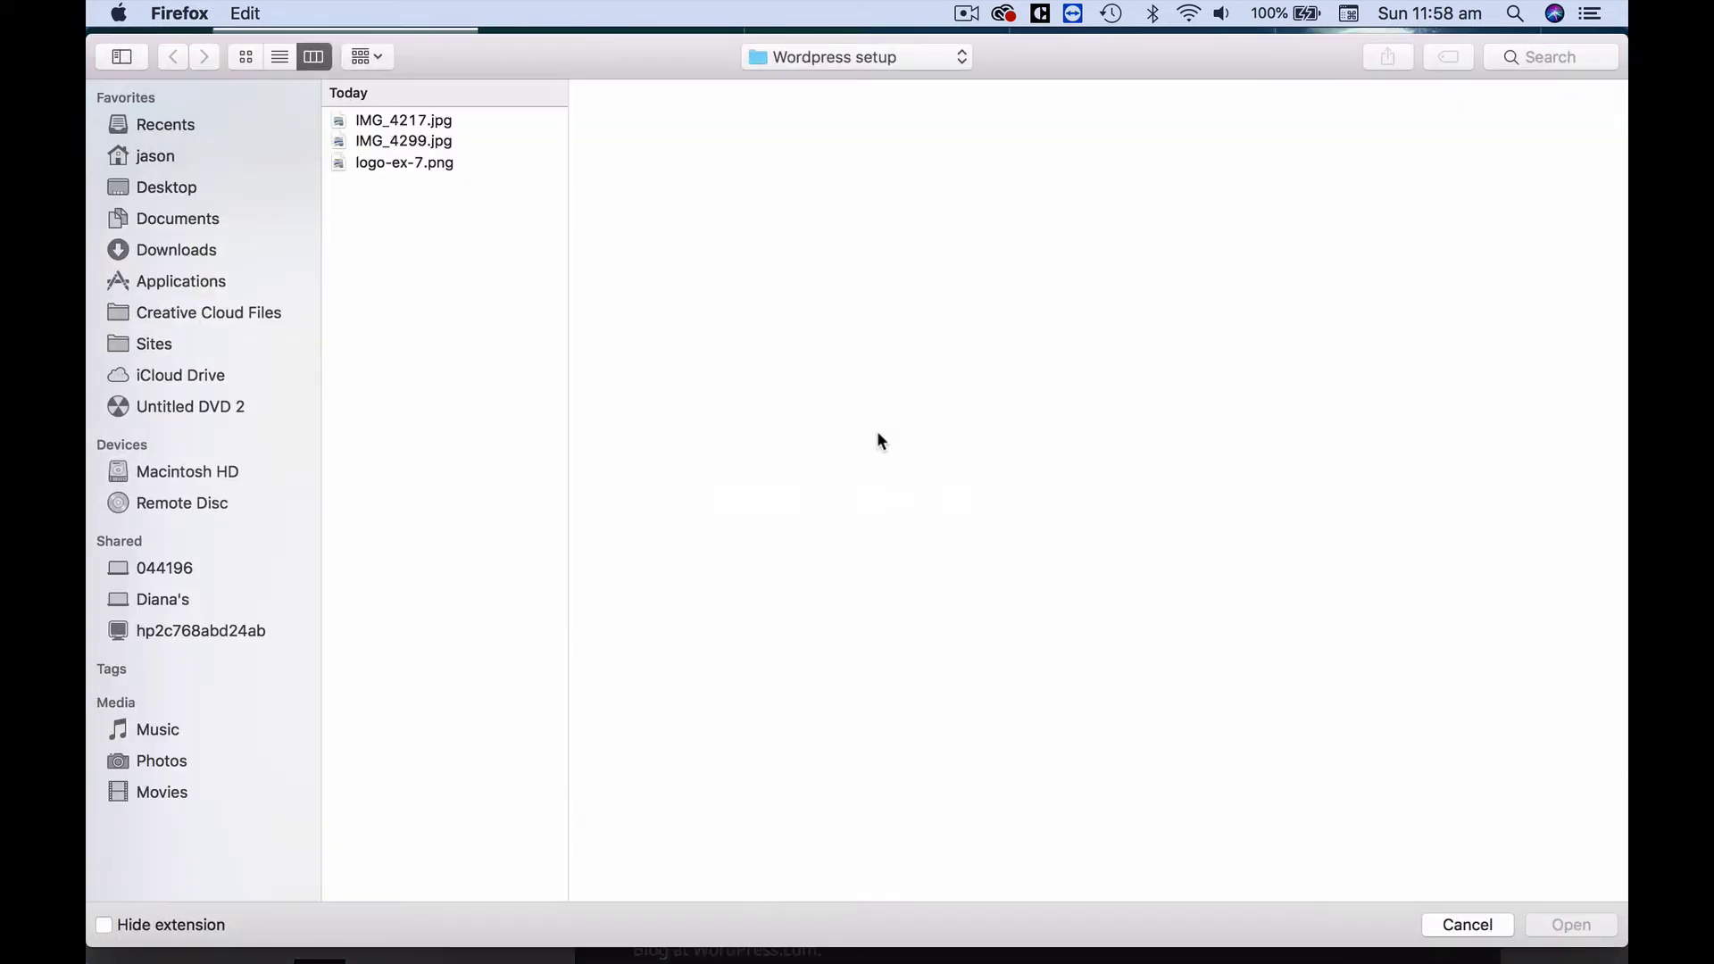
click(415, 136)
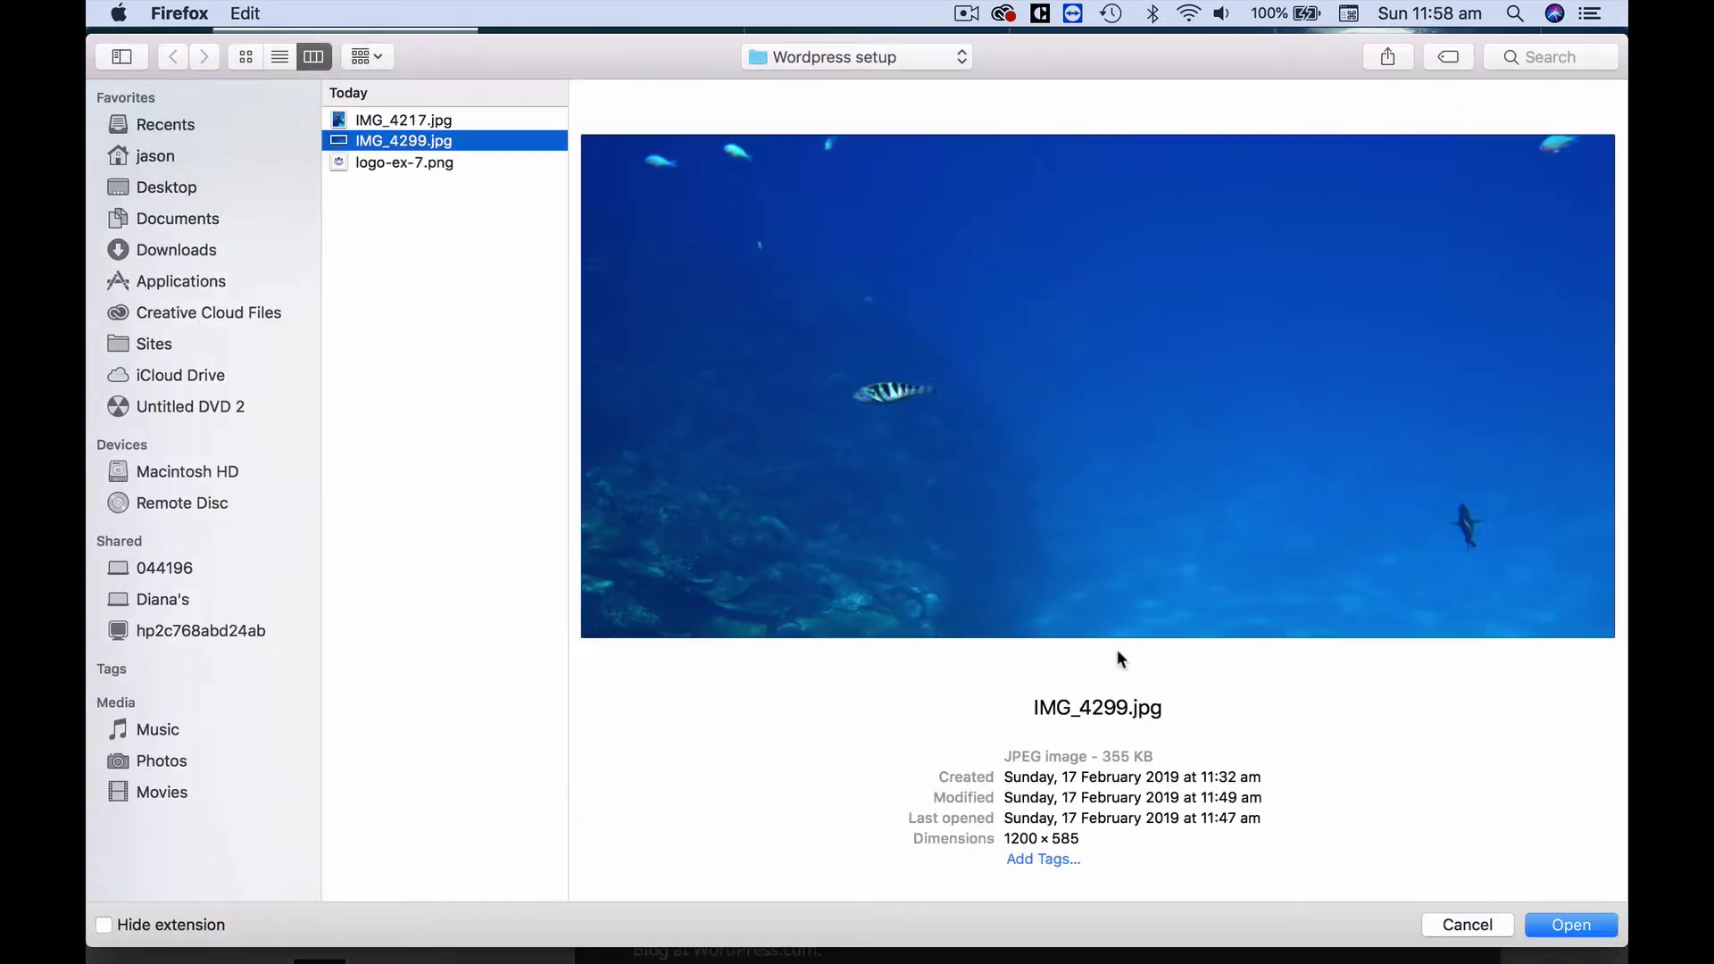
click(1541, 924)
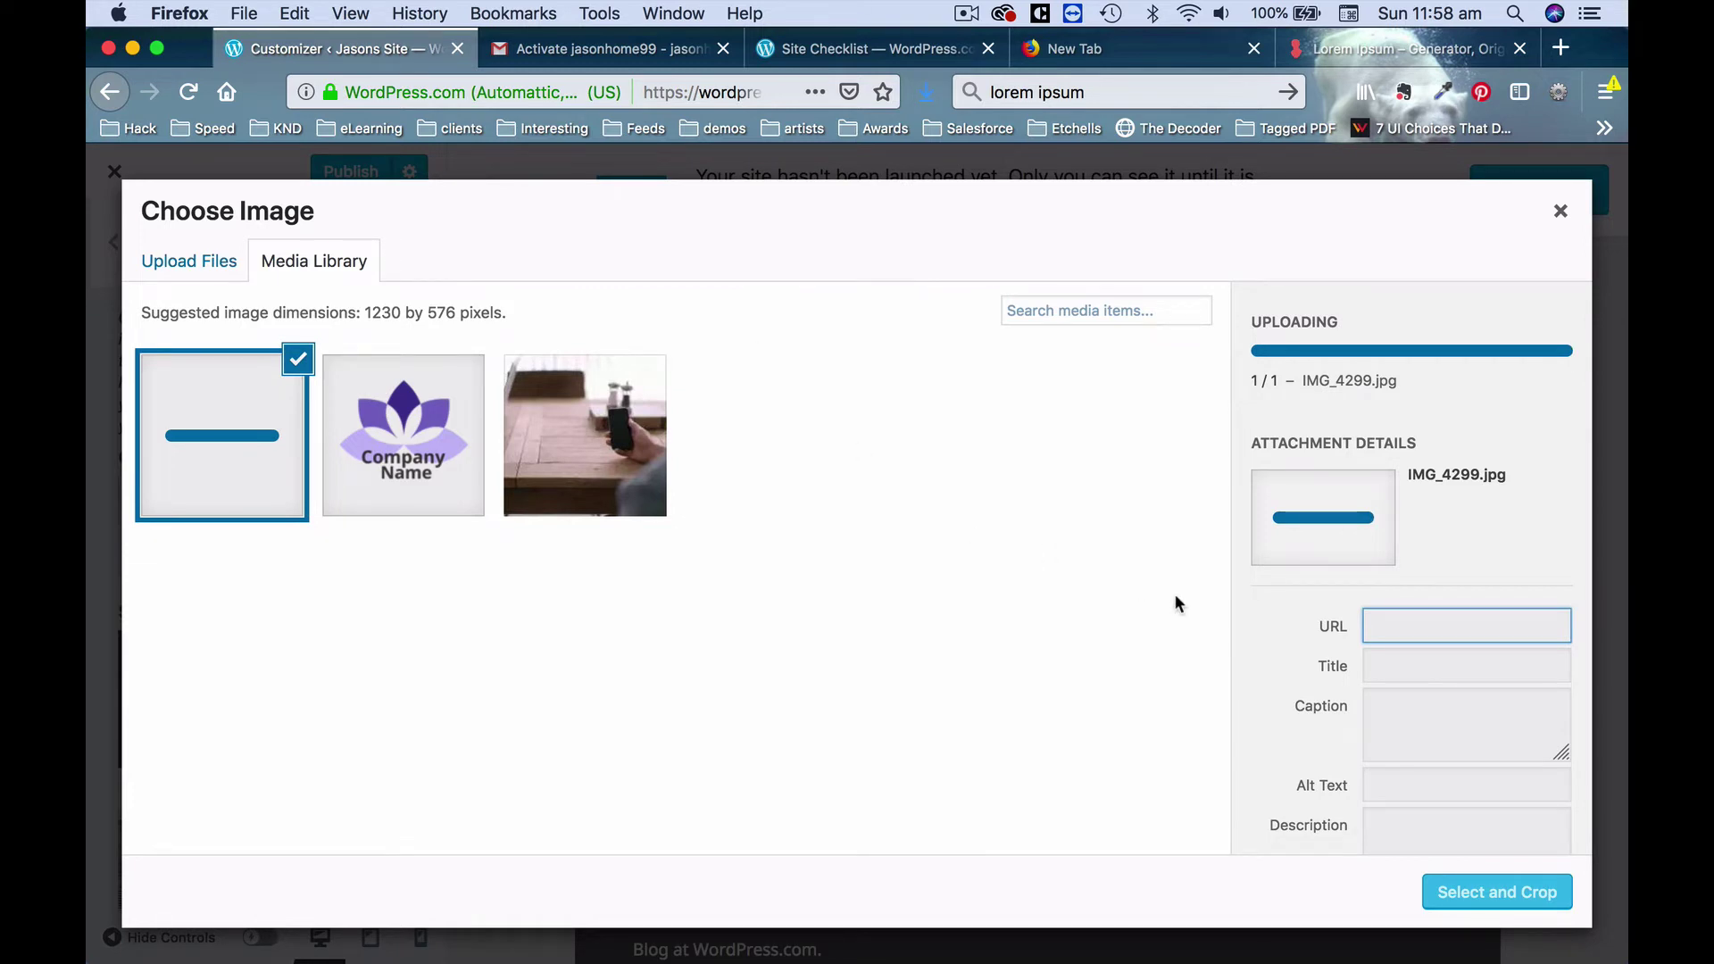
click(1498, 904)
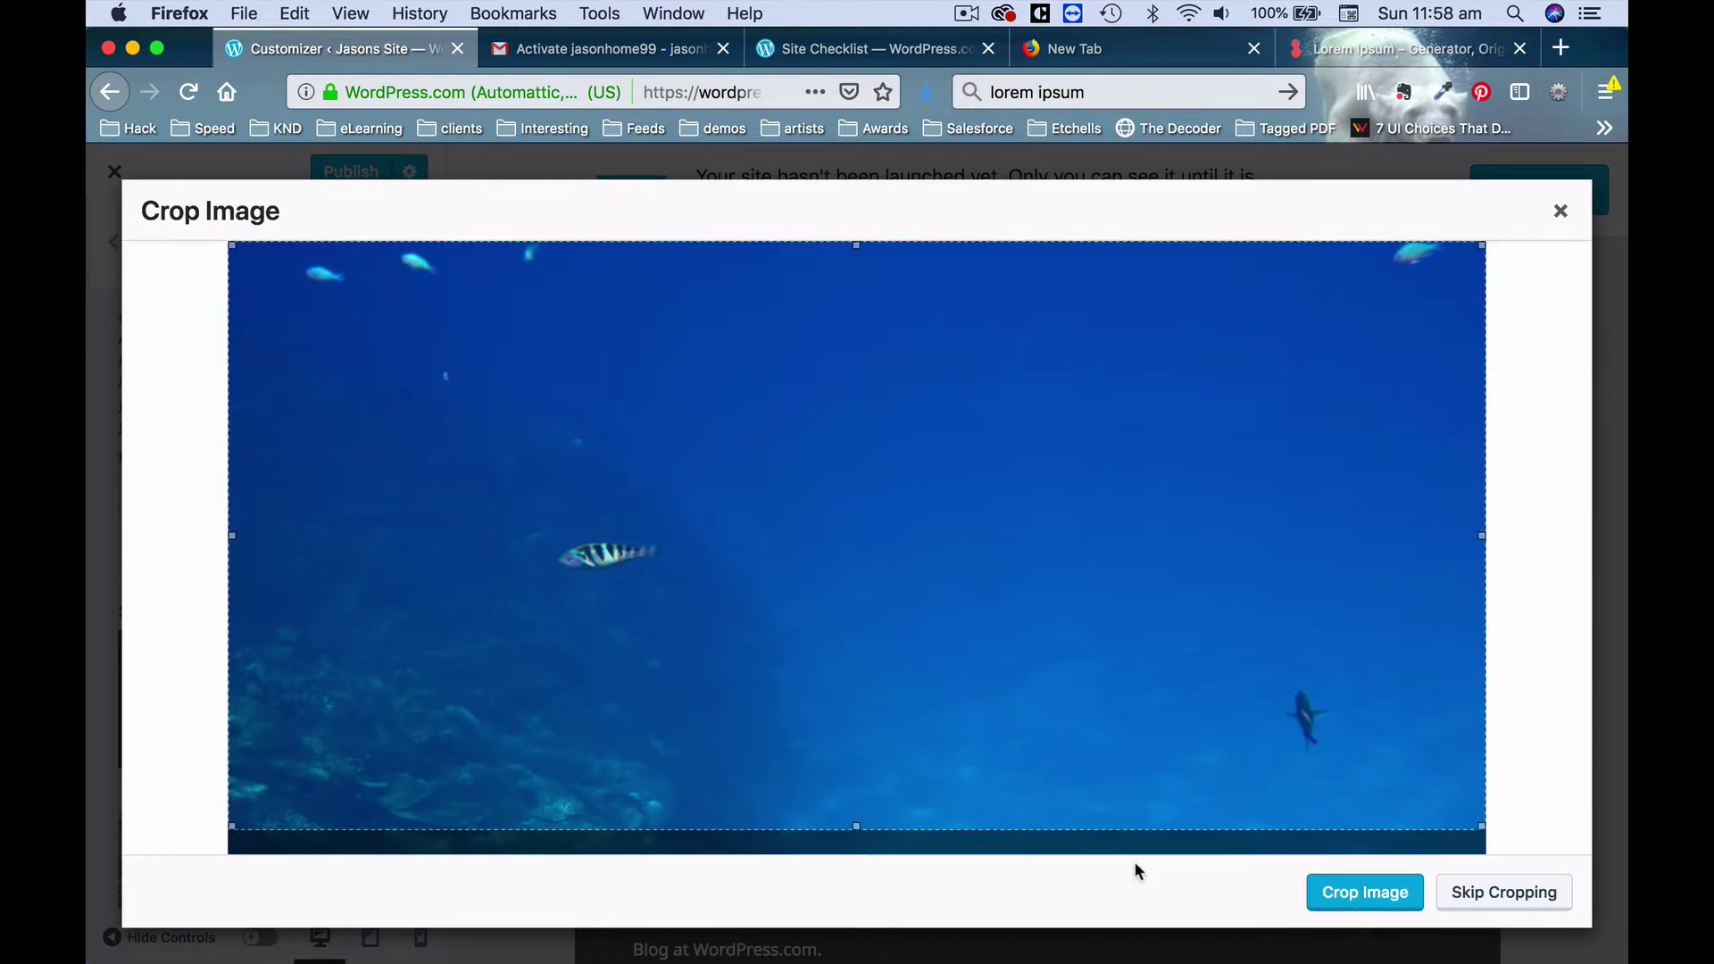
click(1365, 892)
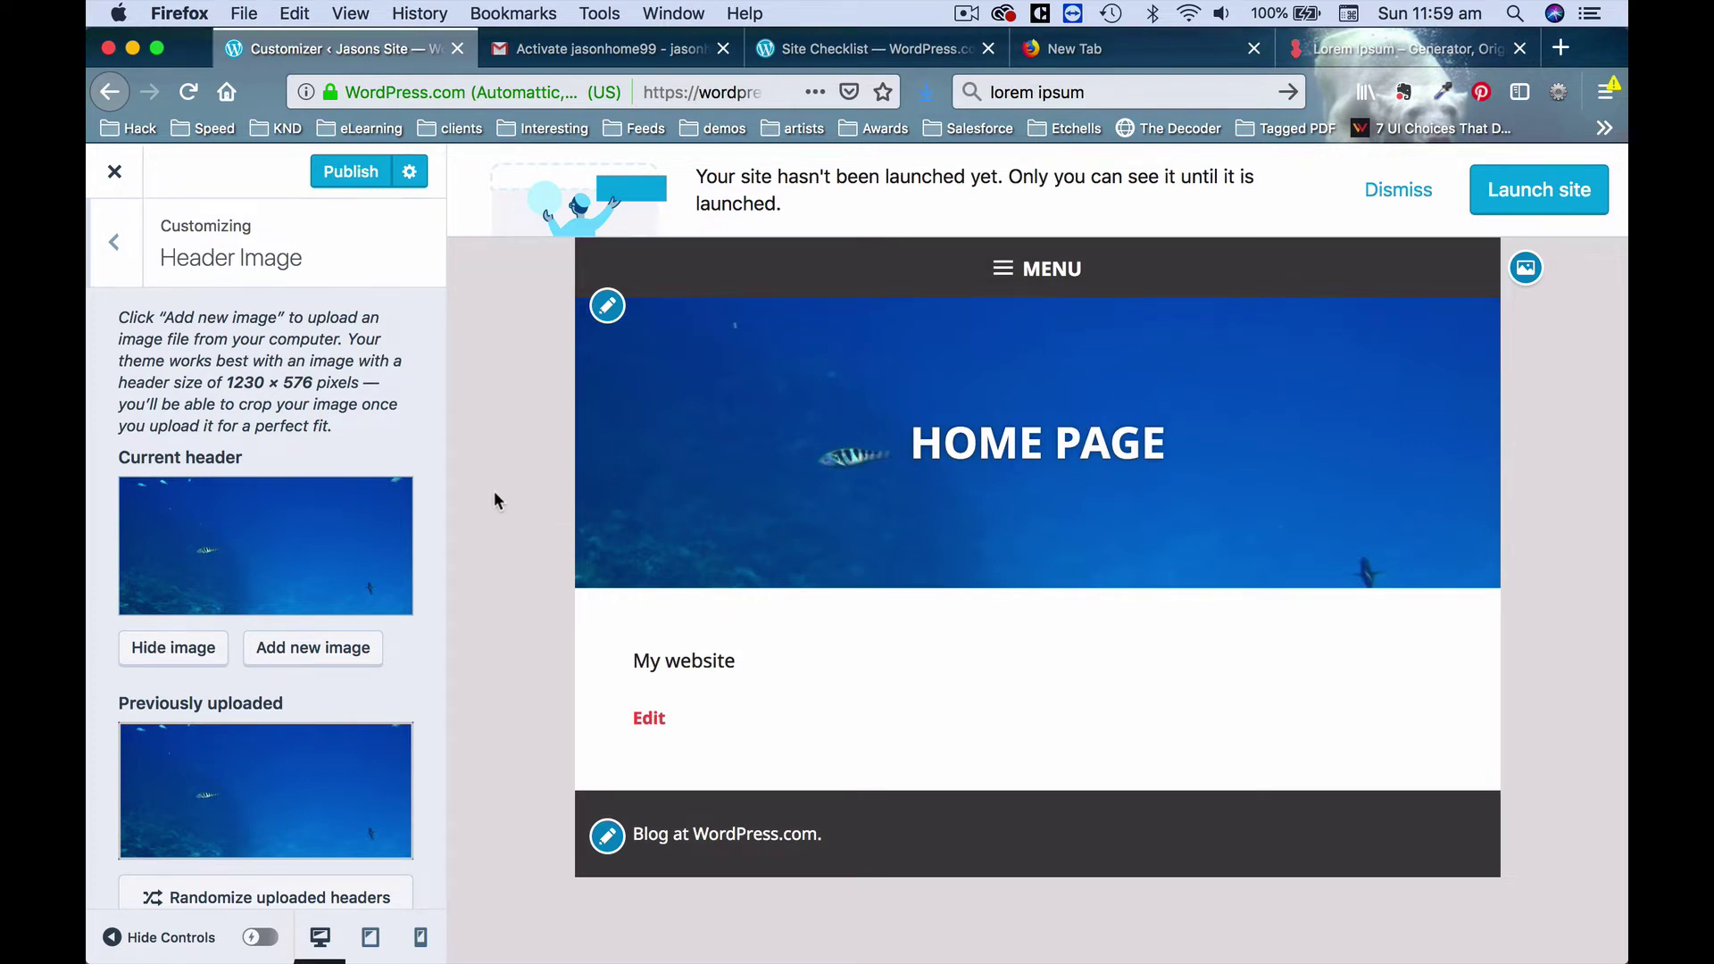
scroll(282, 526, down, 10)
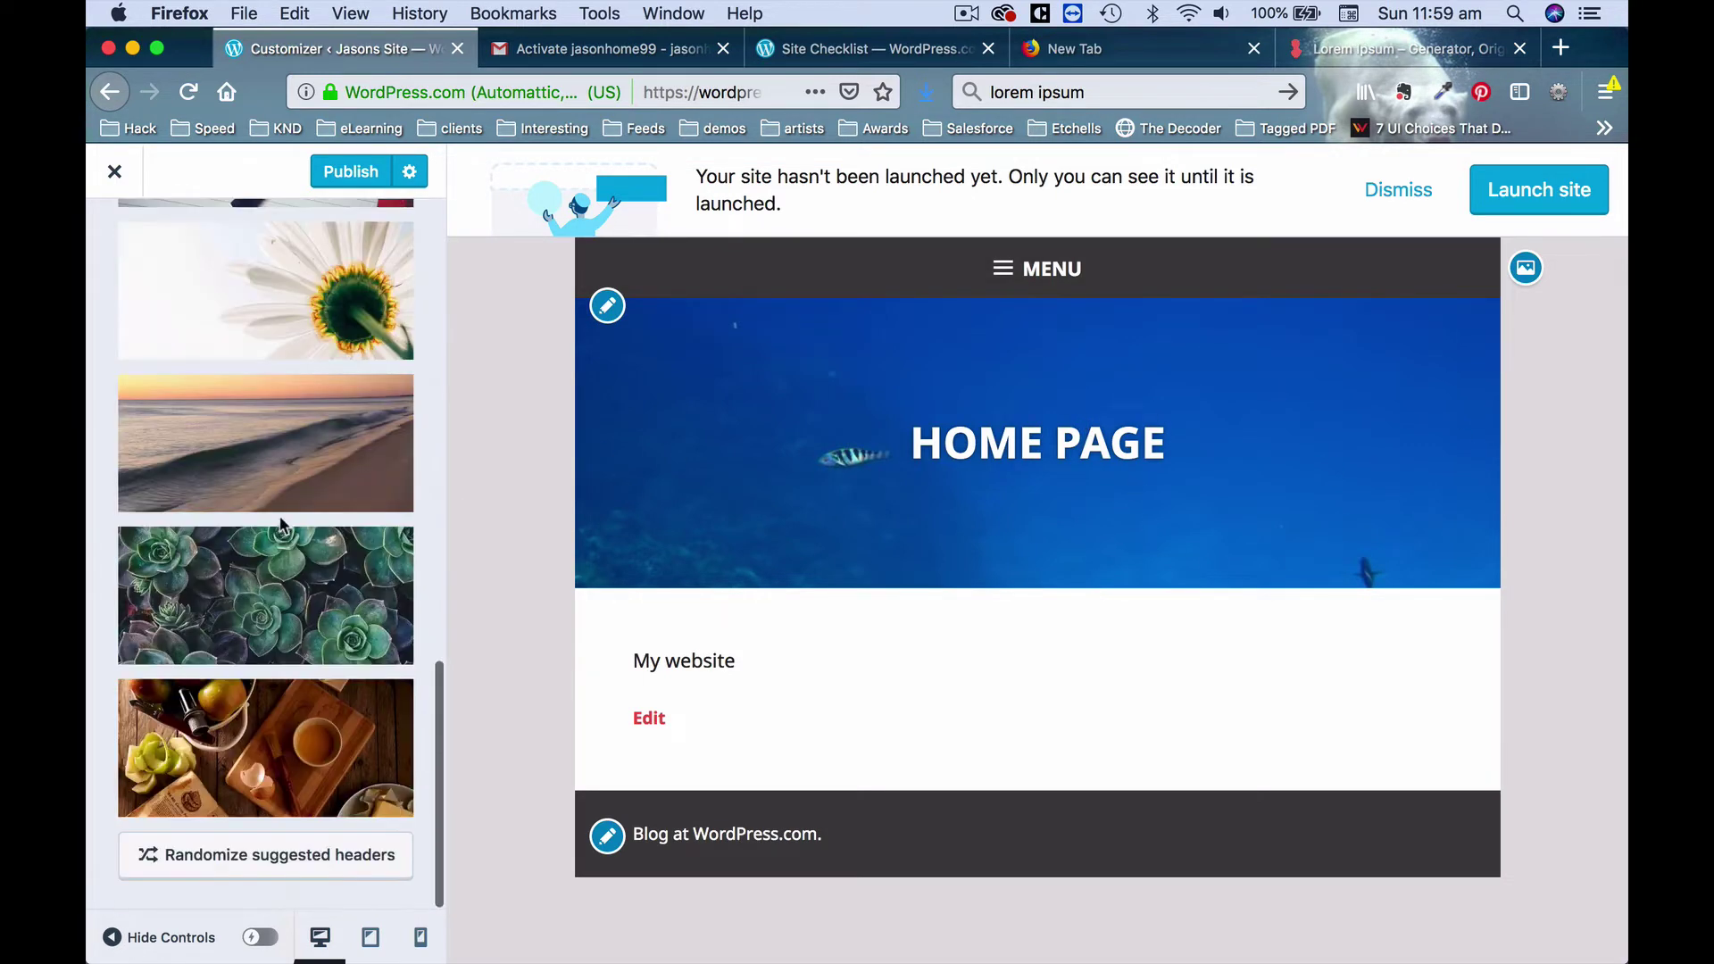
In Goran's Theme Options, enable page breadcrumbs and leave the front page title hidden.
scroll(282, 525, up, 10)
click(124, 279)
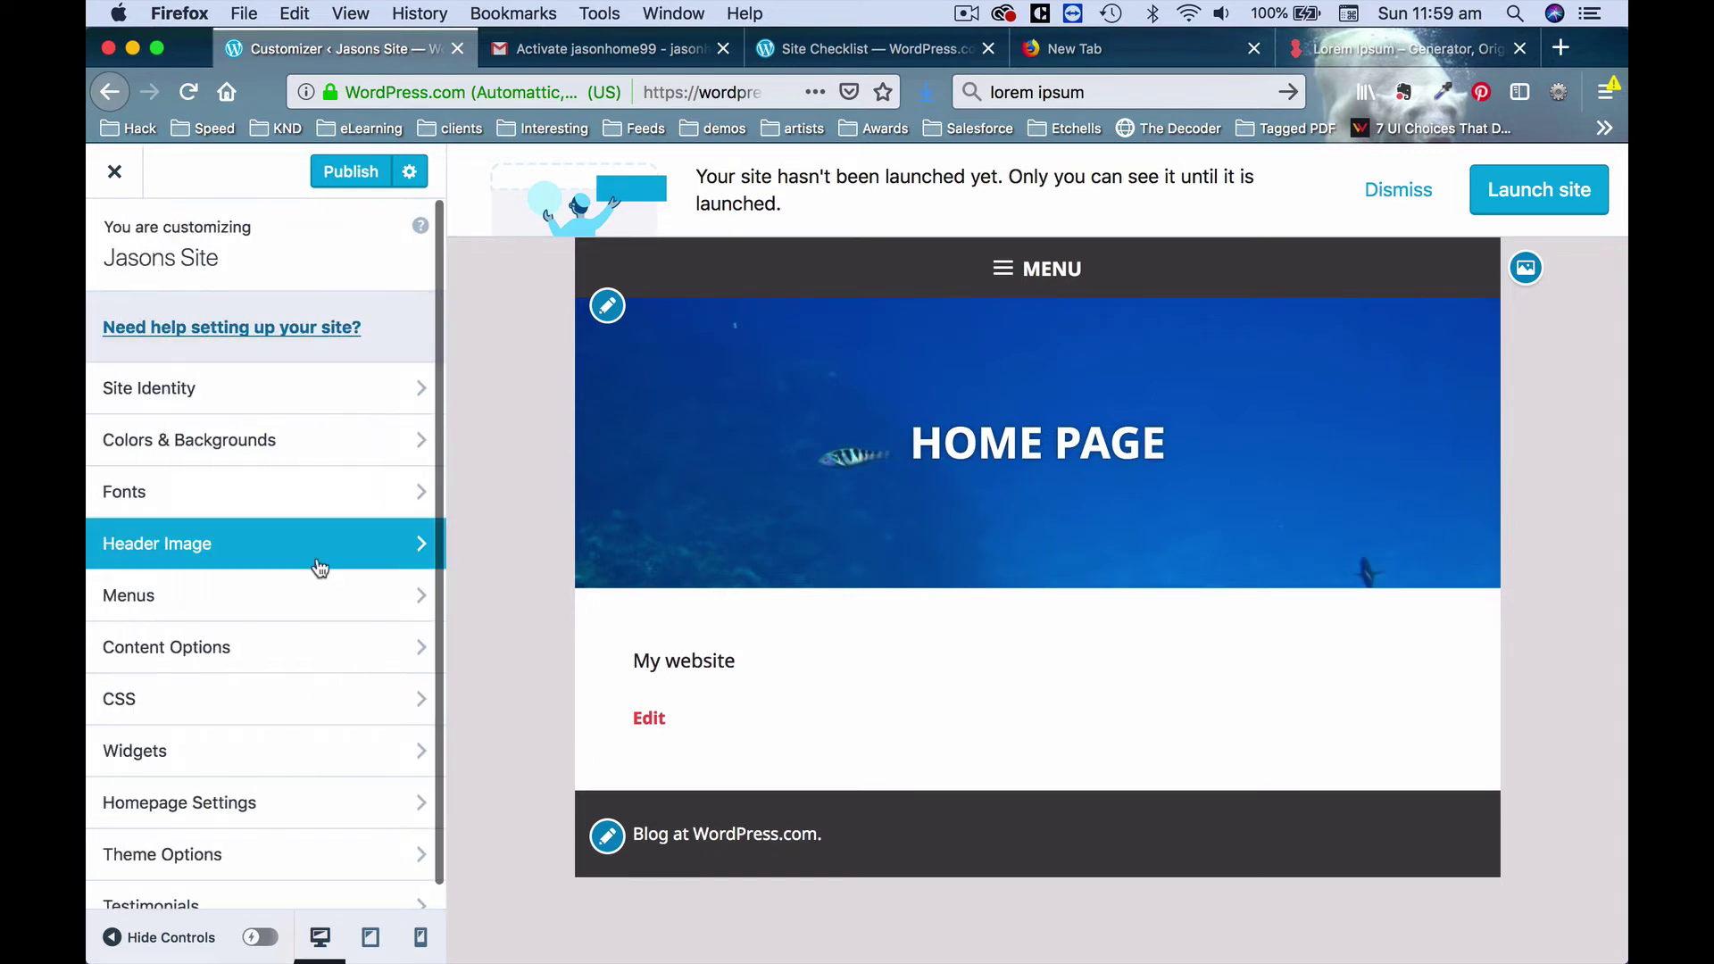
click(299, 785)
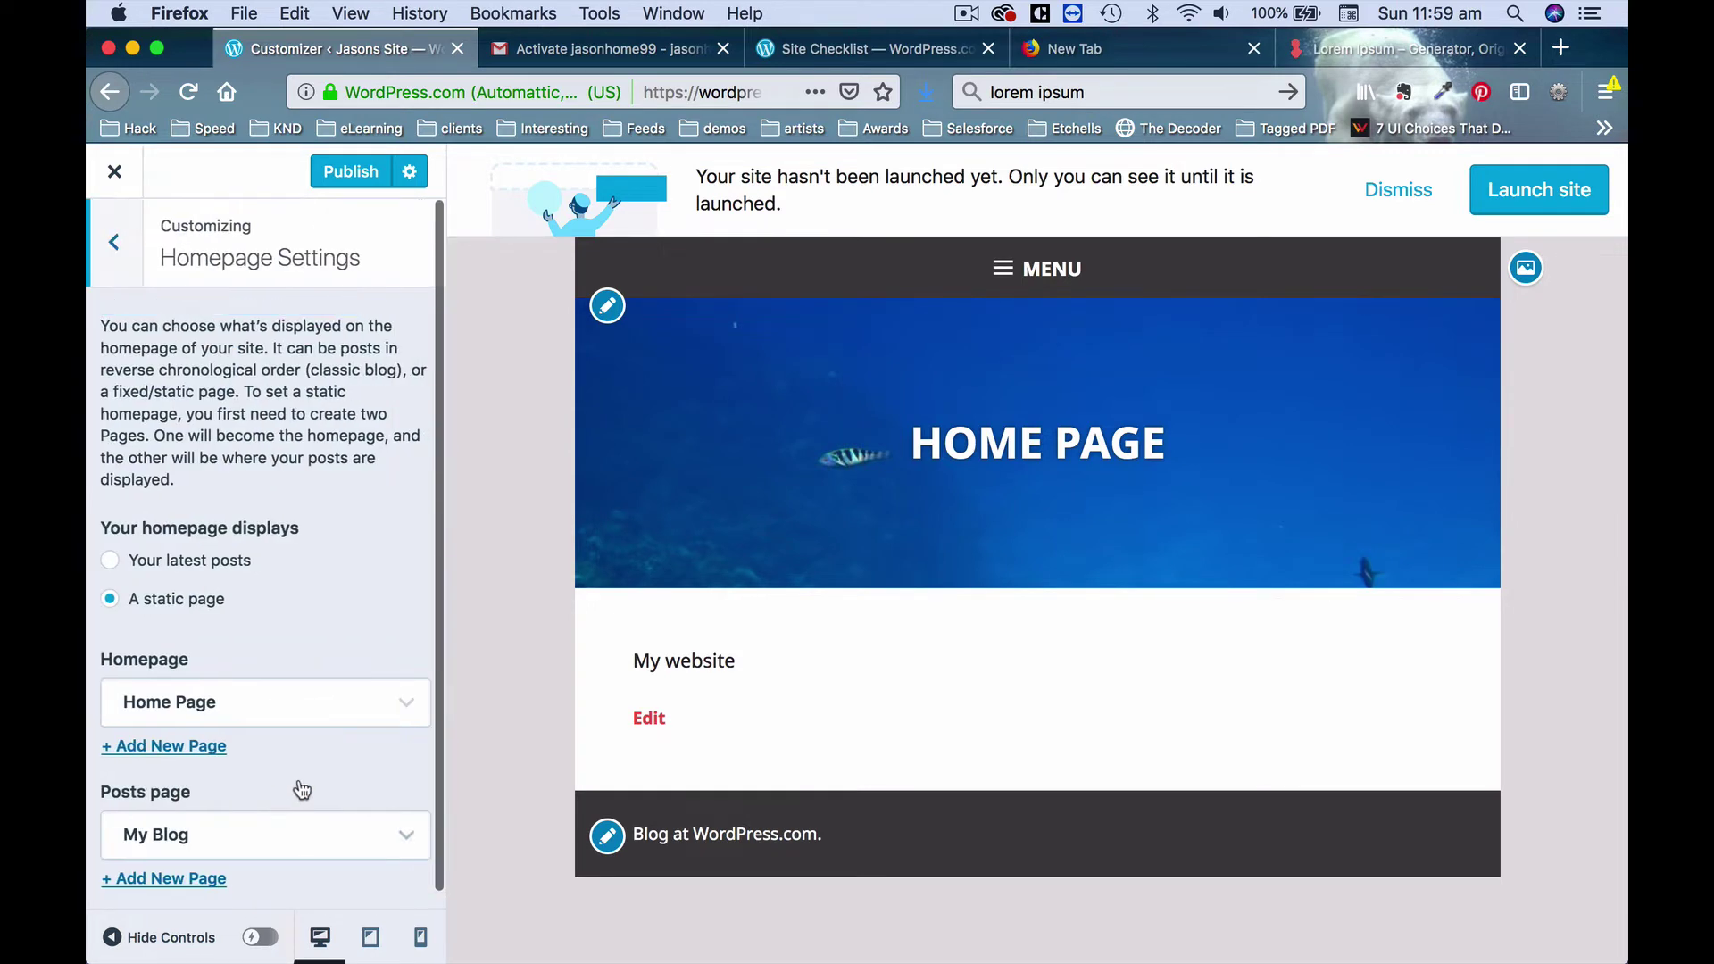
click(114, 242)
click(263, 825)
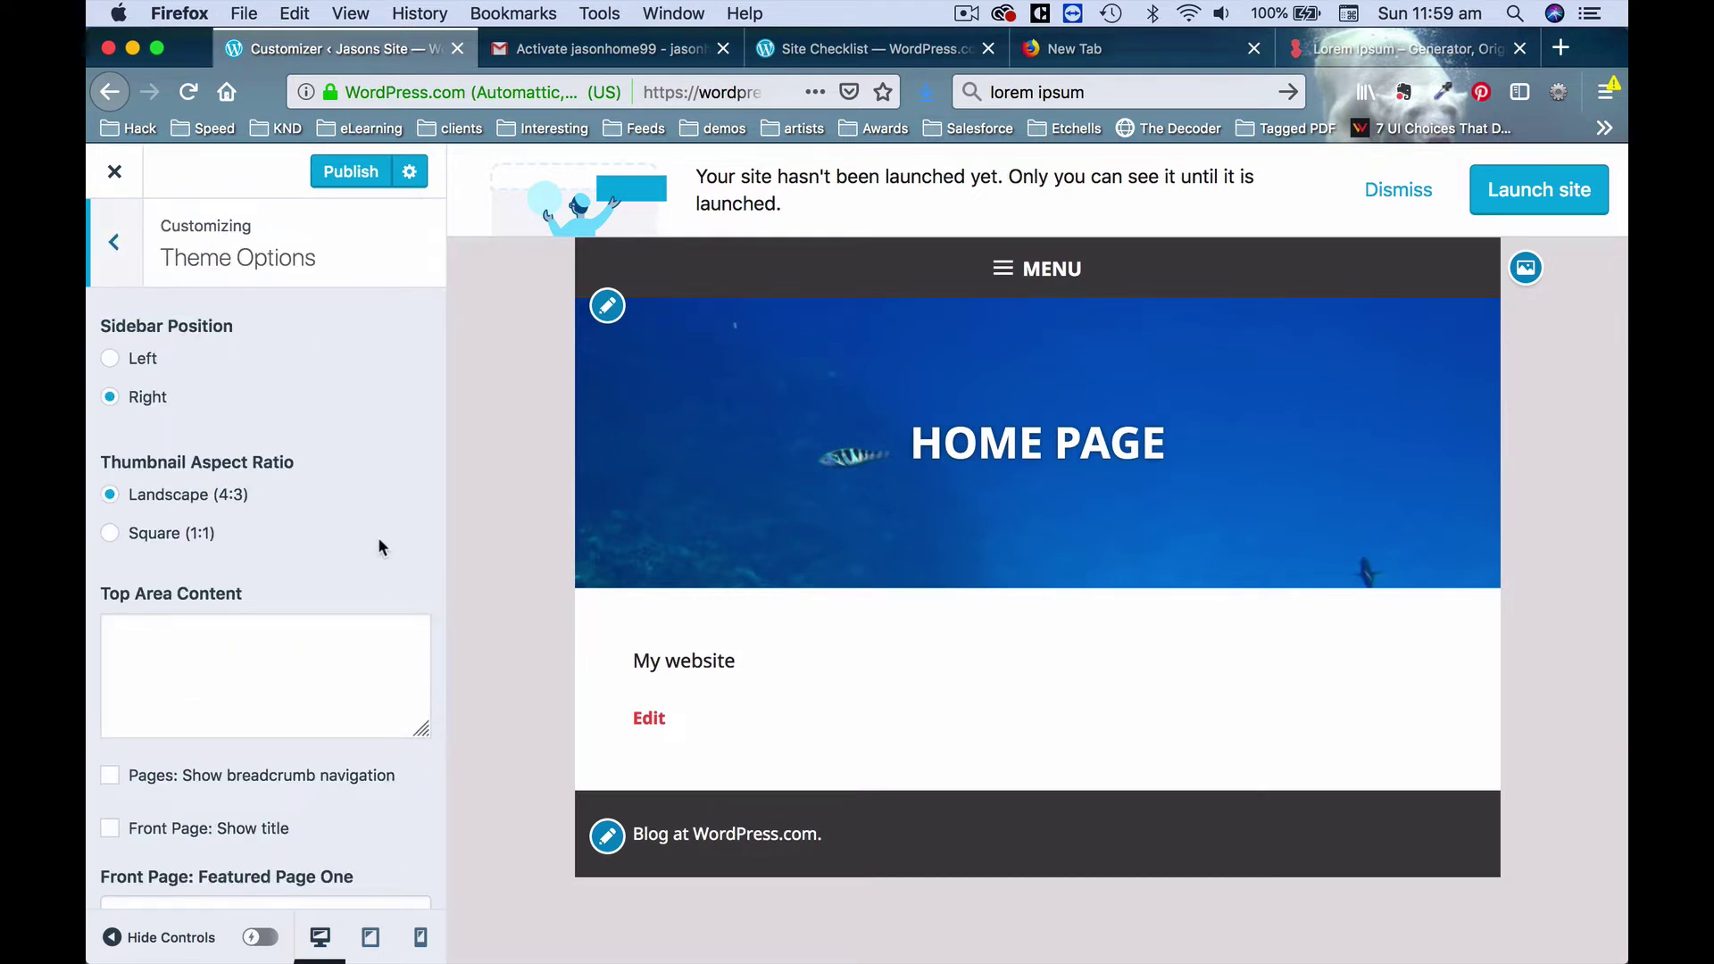
scroll(378, 538, down, 5)
scroll(378, 537, down, 2)
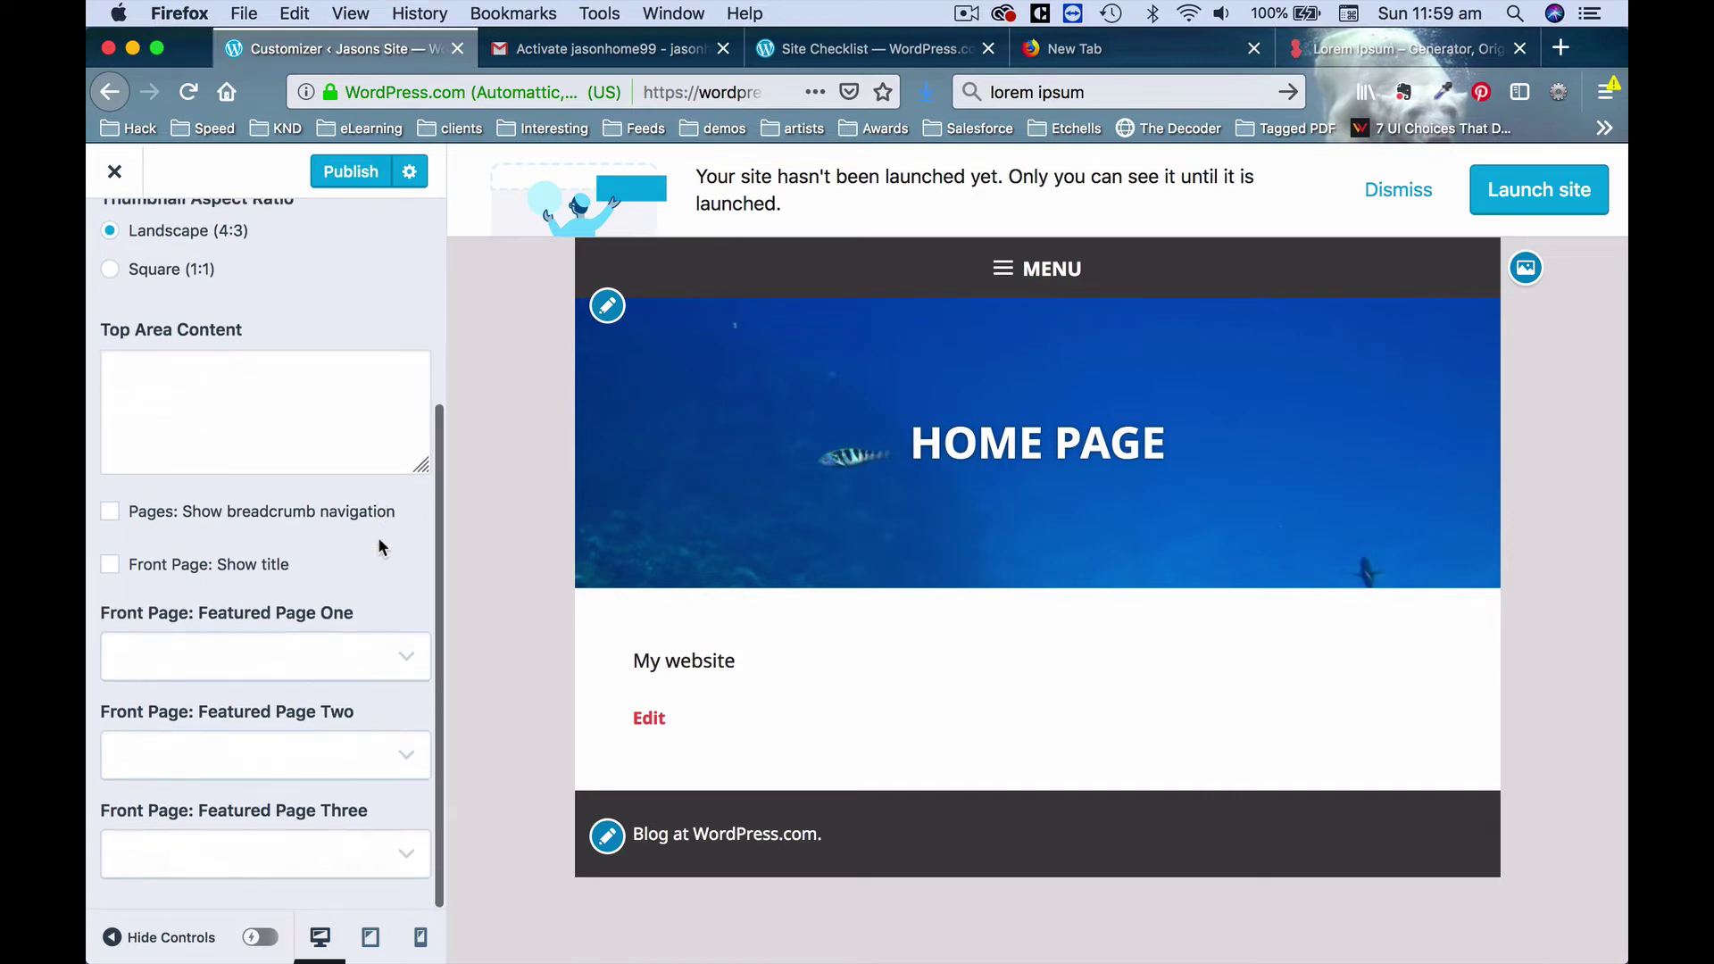
click(112, 520)
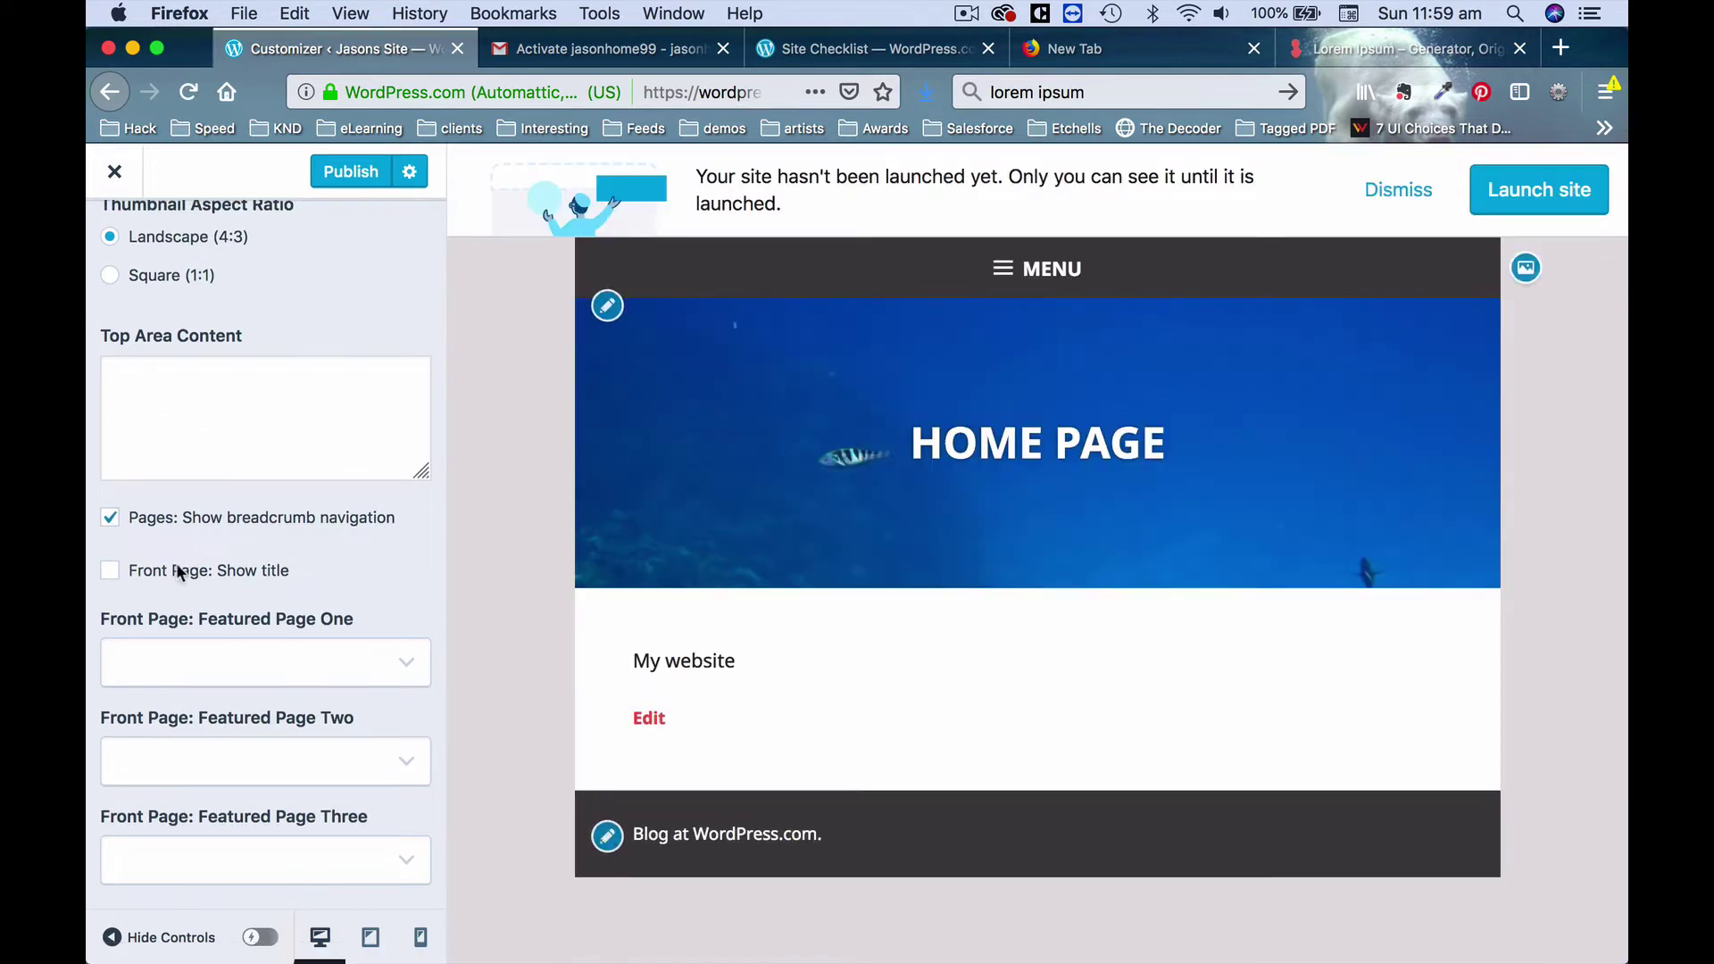
click(113, 572)
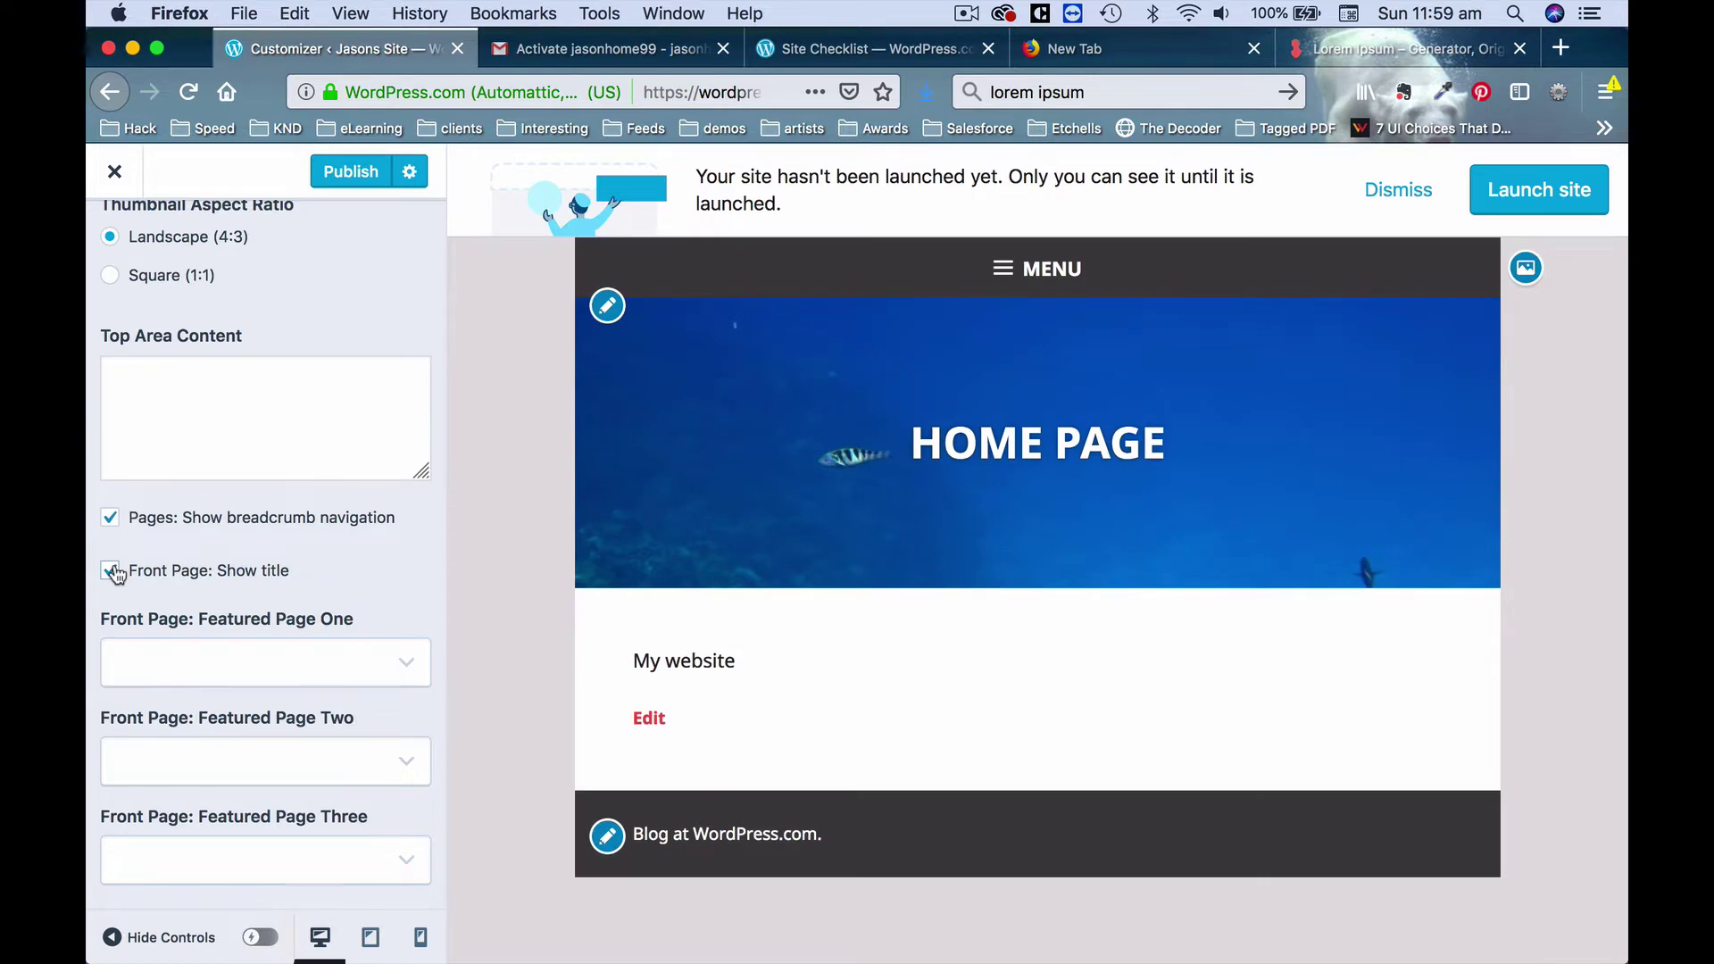
click(111, 572)
Set featured pages one, two and three to My Blog, Services and Contact.
scroll(419, 730, down, 1)
click(389, 659)
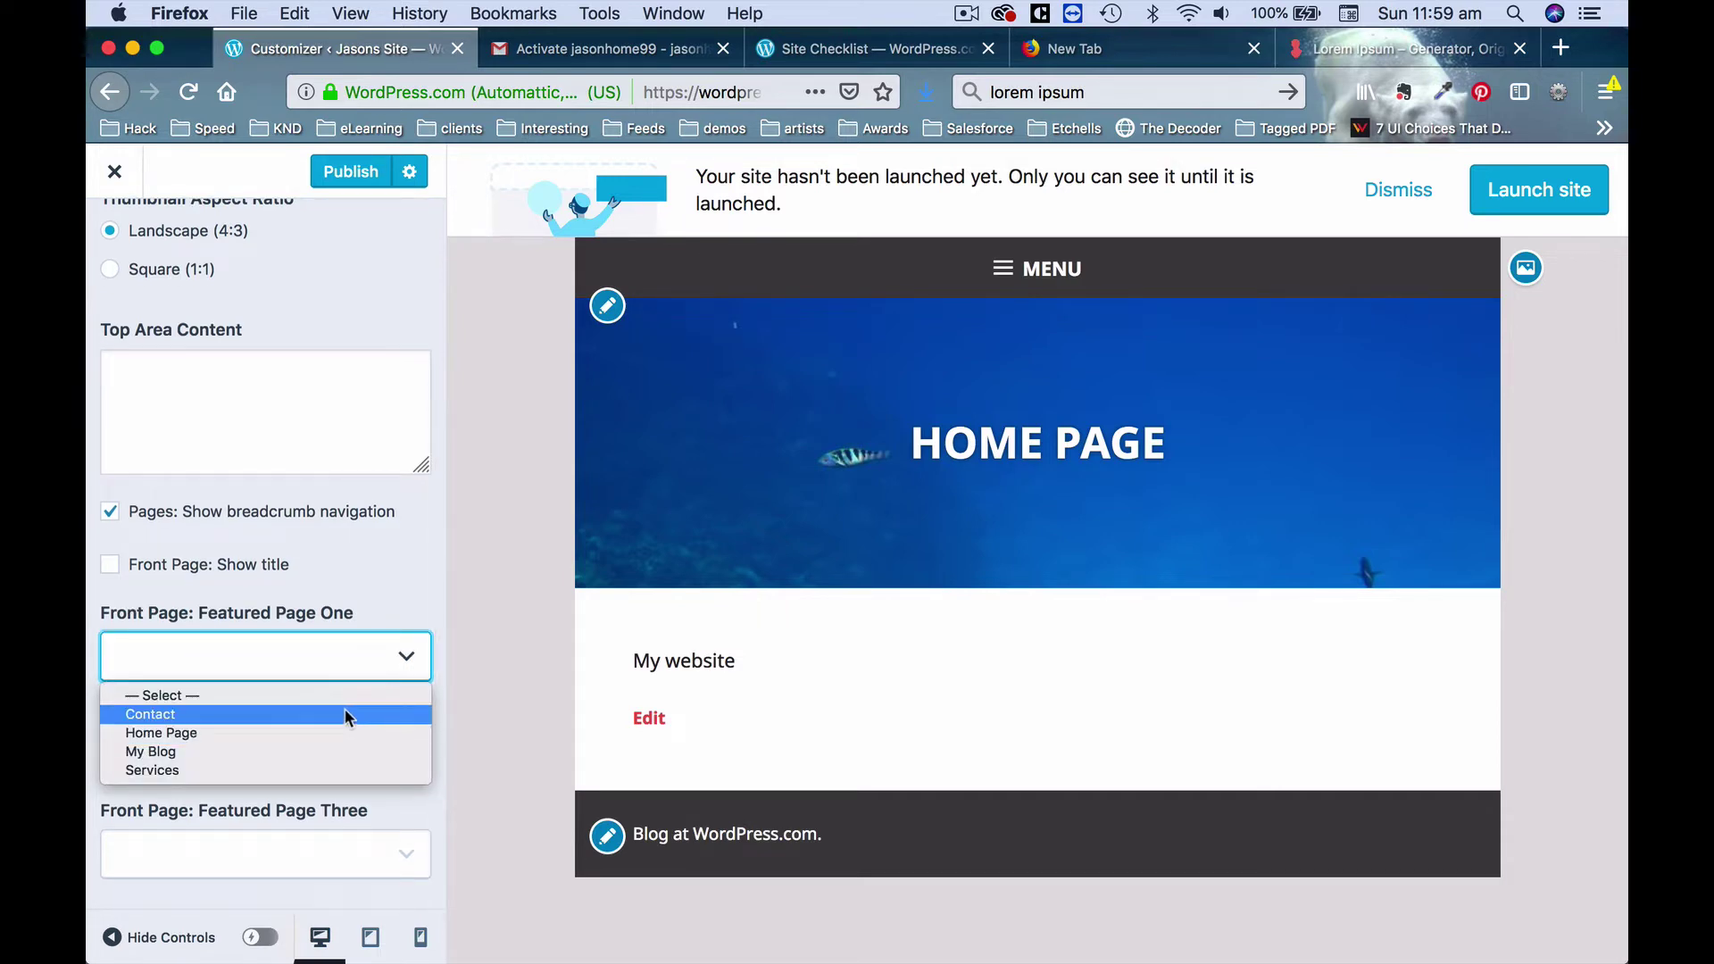
click(335, 753)
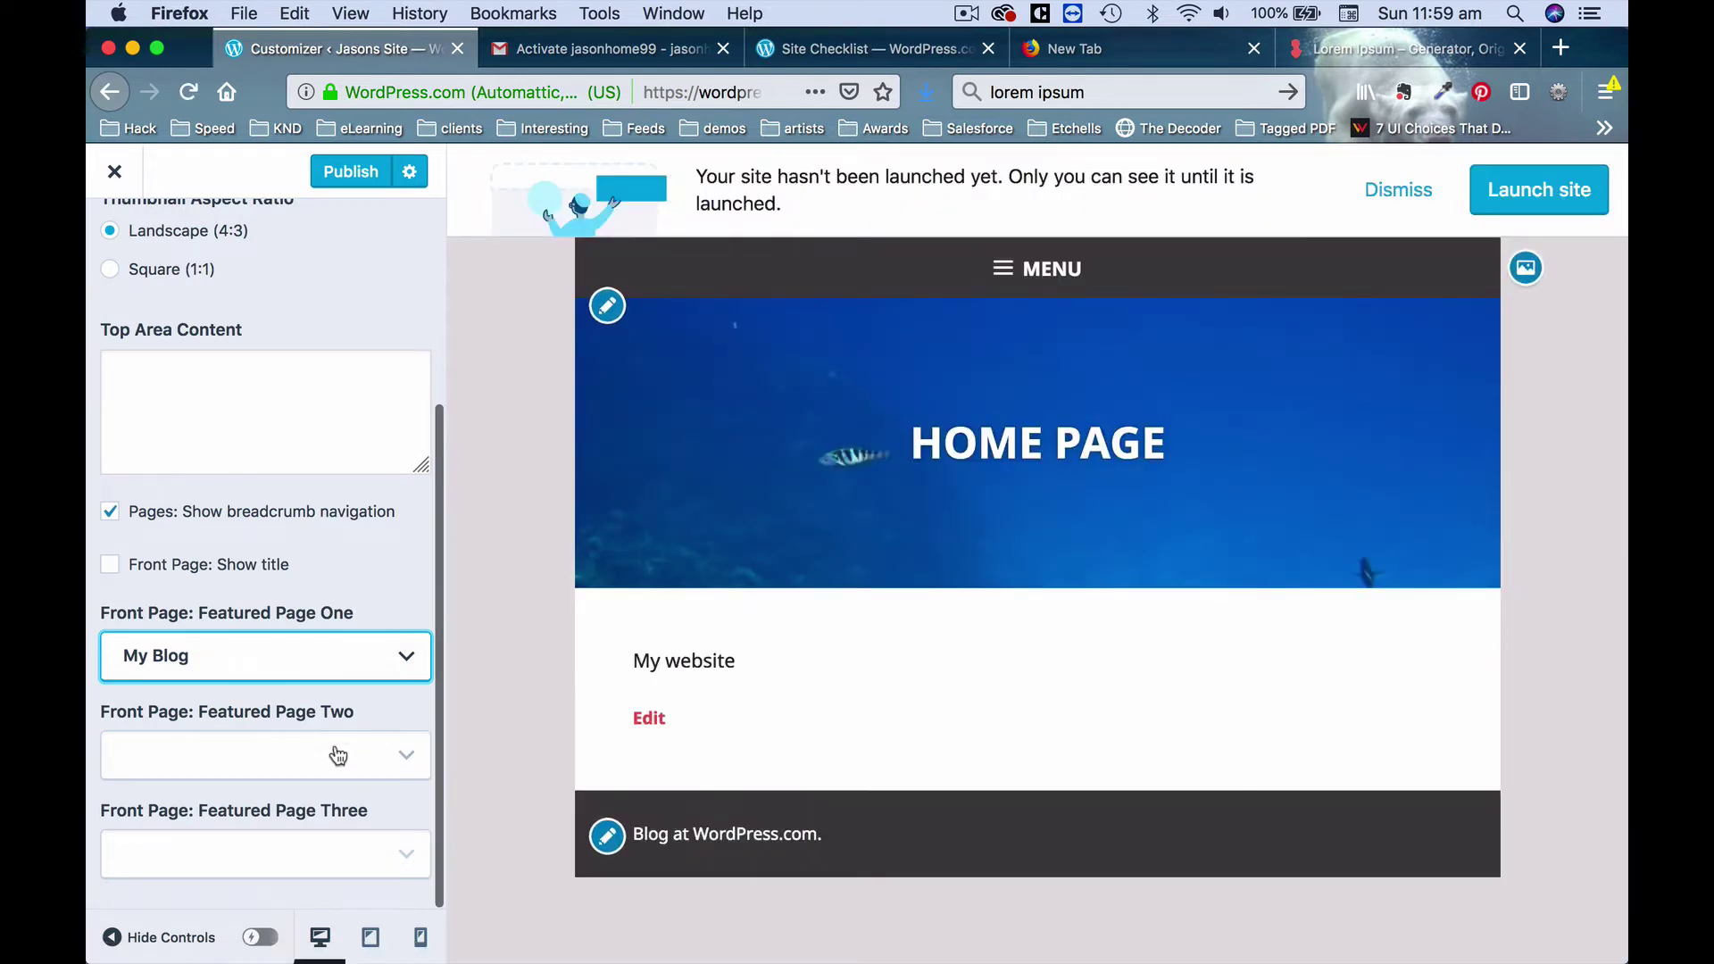
click(338, 757)
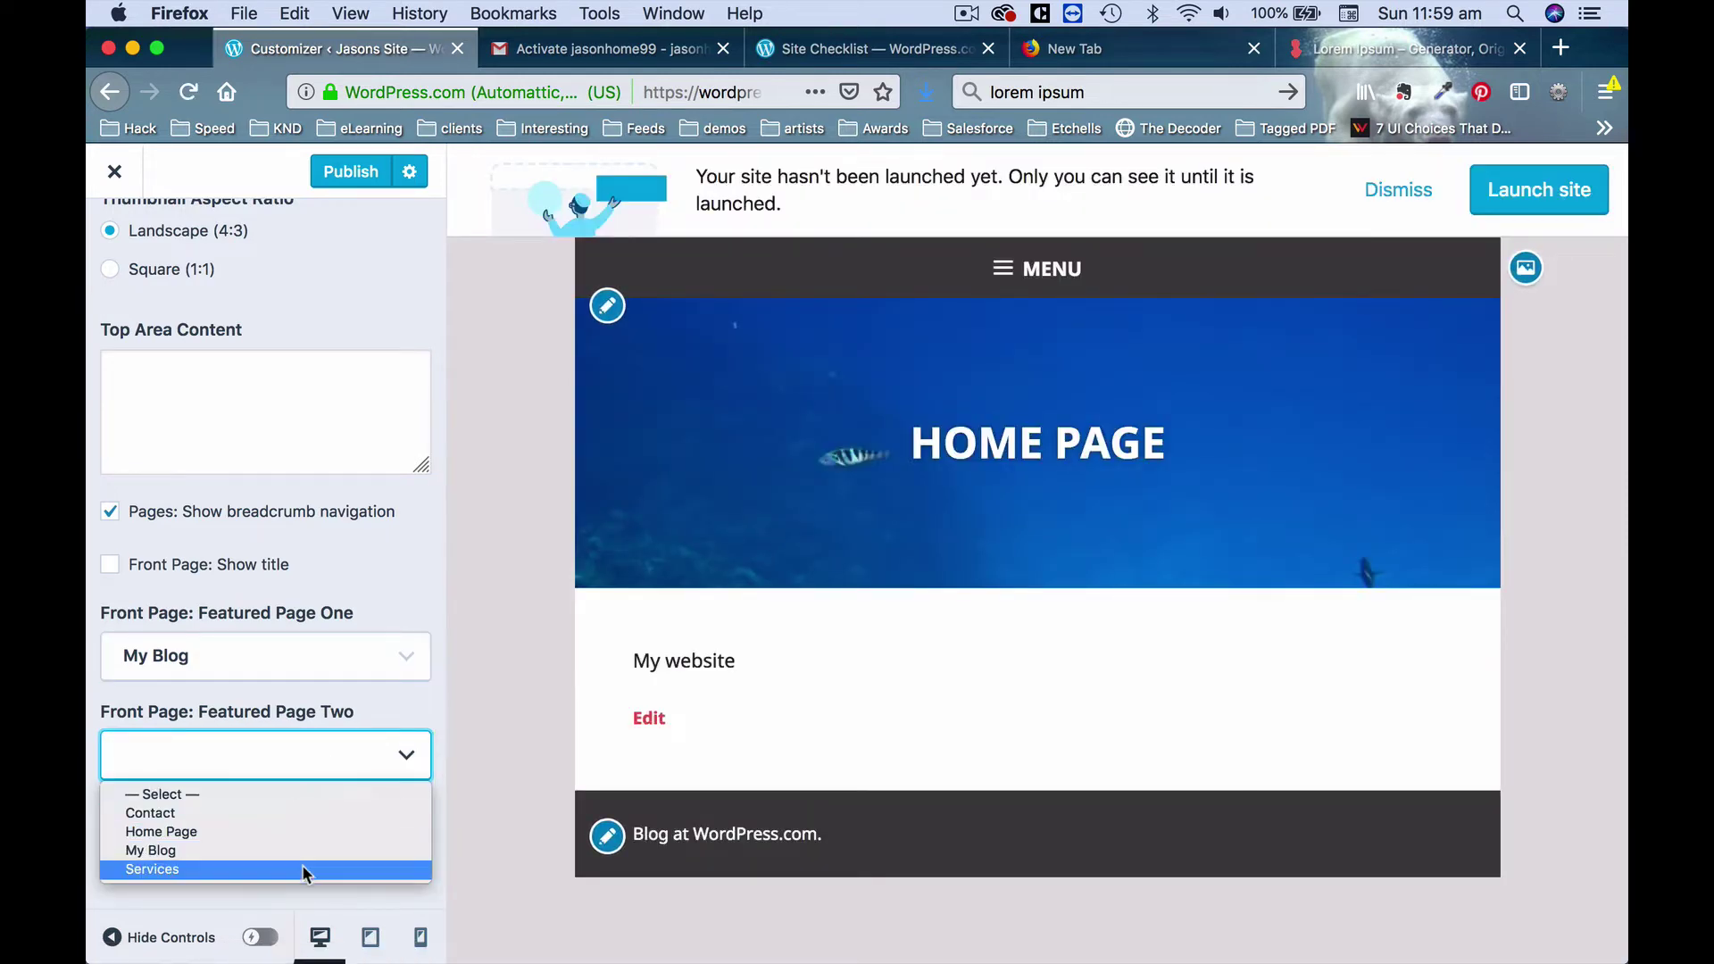
click(302, 866)
click(306, 858)
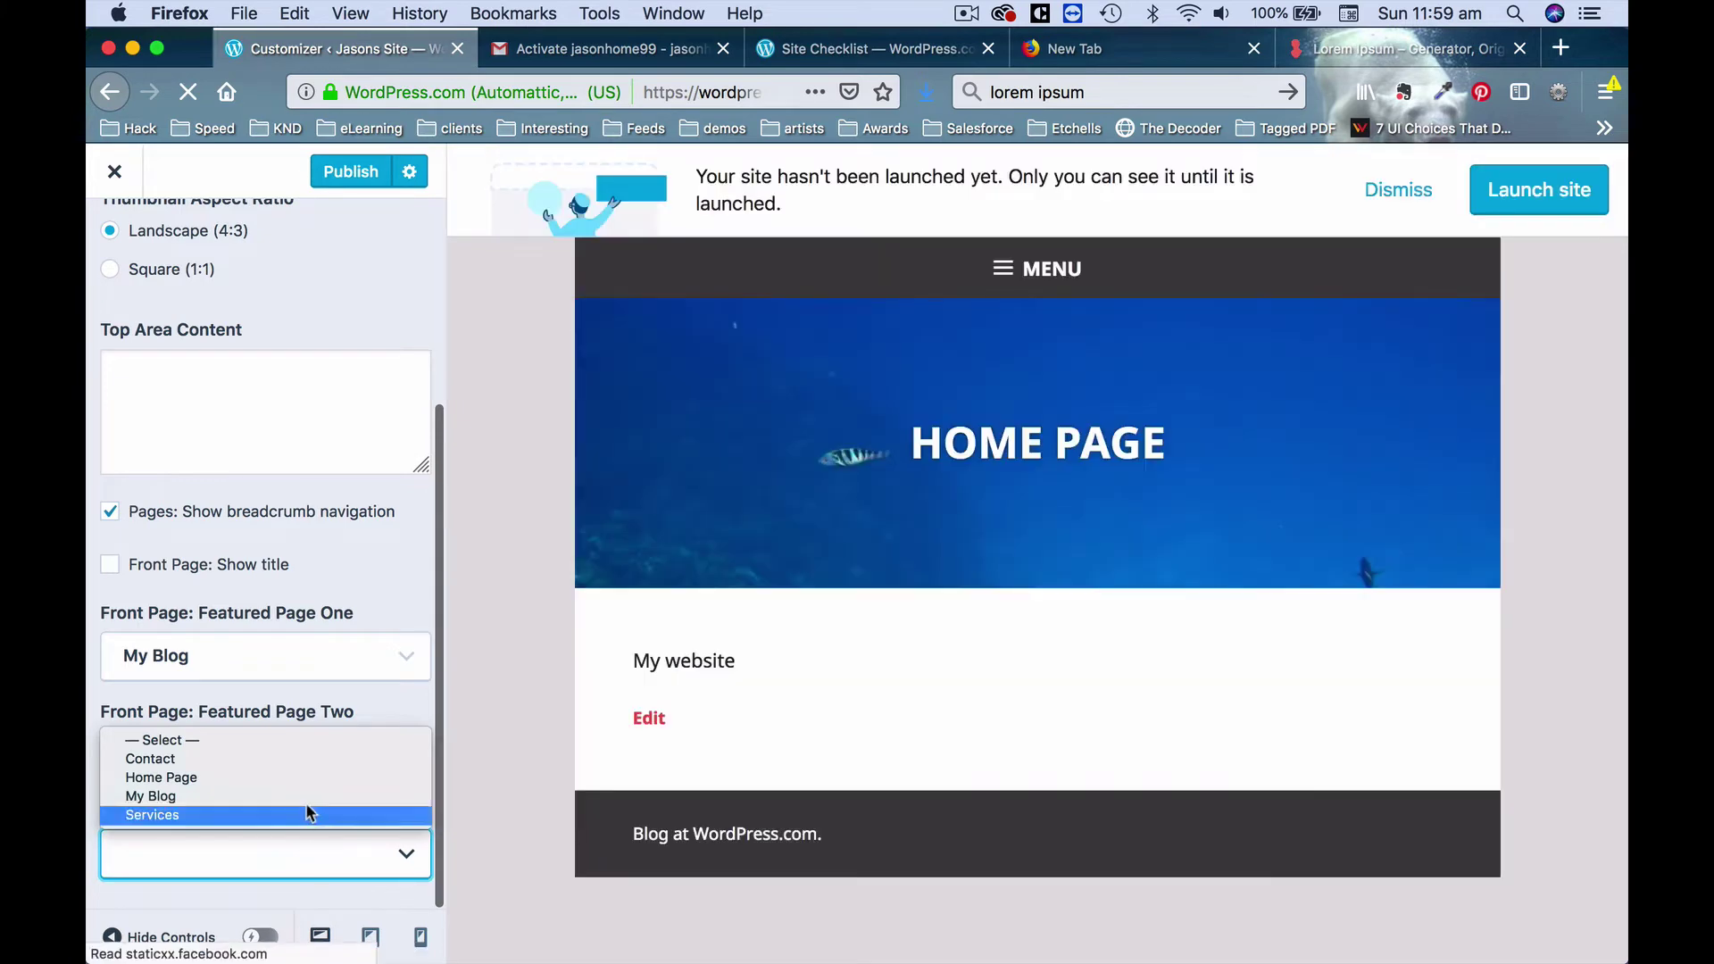
click(300, 760)
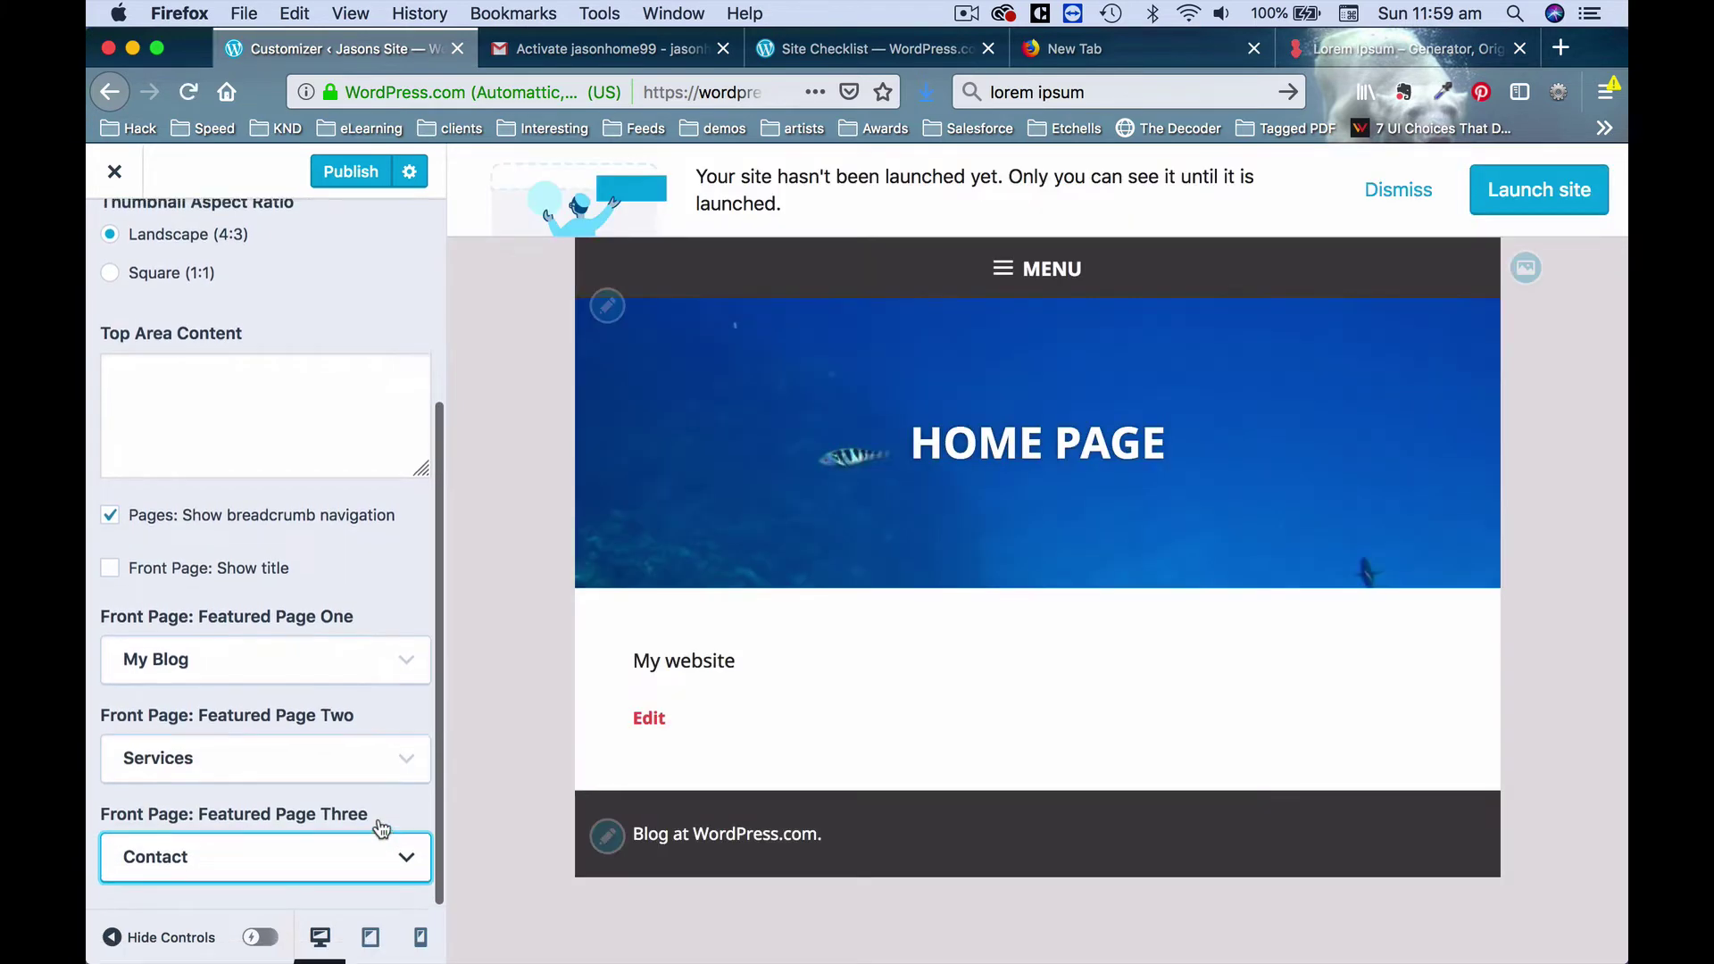
scroll(382, 830, up, 5)
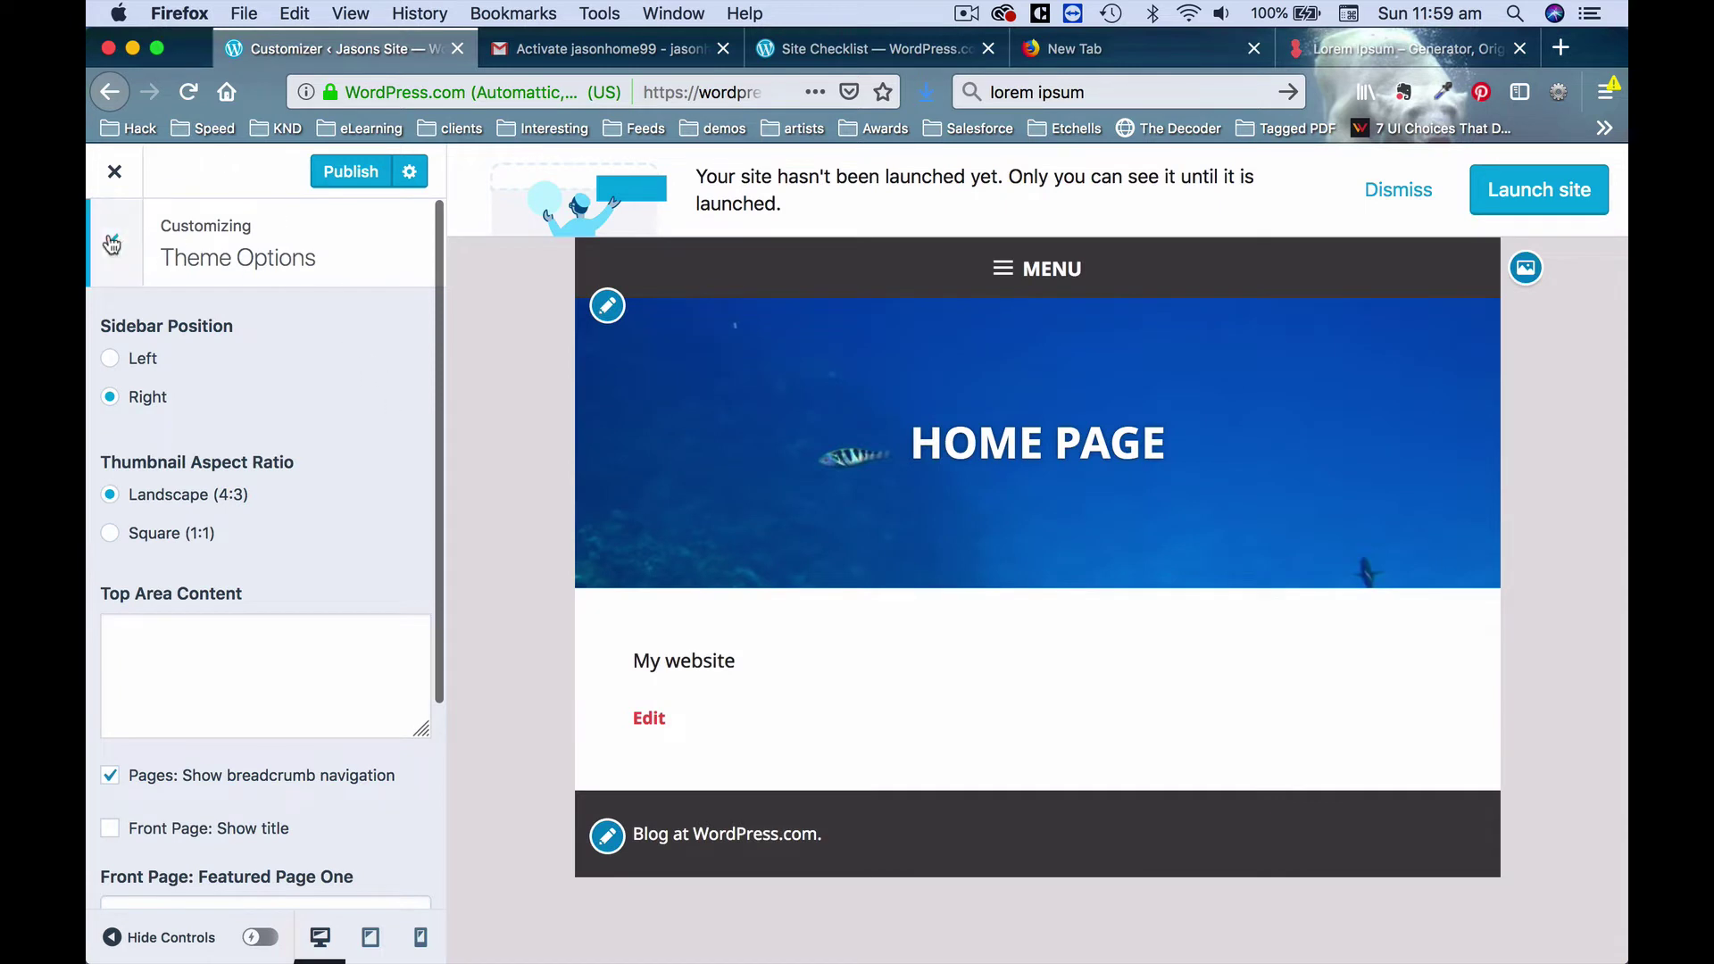
click(114, 242)
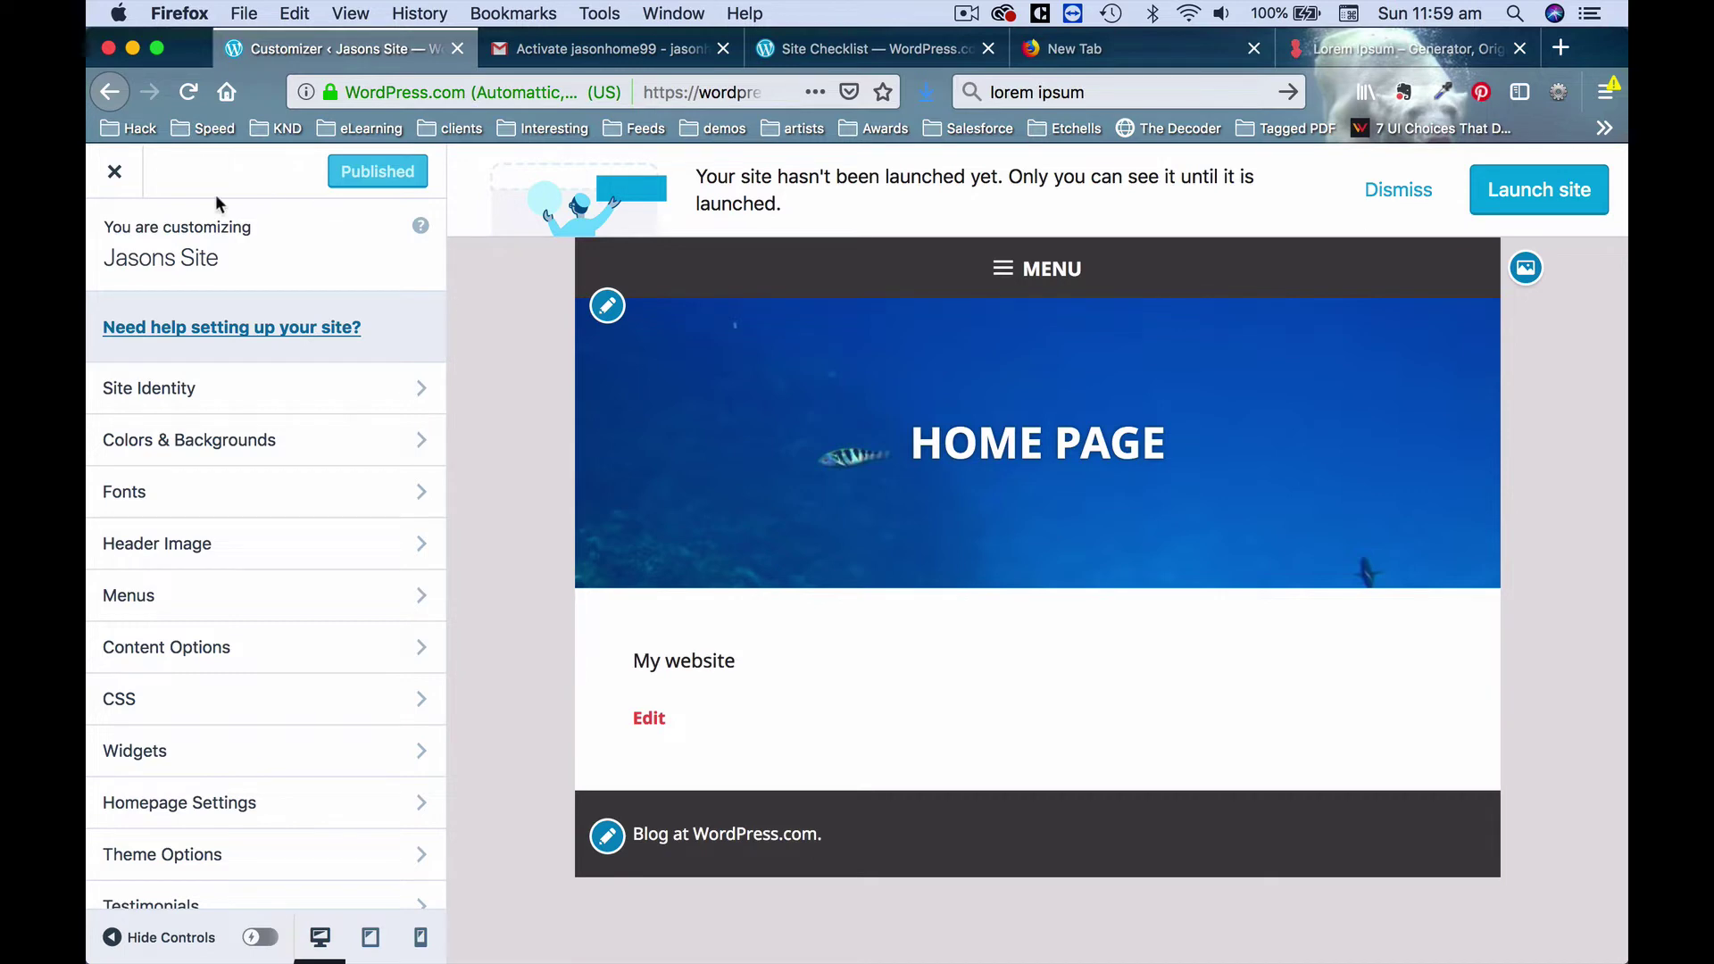
Leave the Customizer and open Home Page in the editor from Site Pages.
click(125, 181)
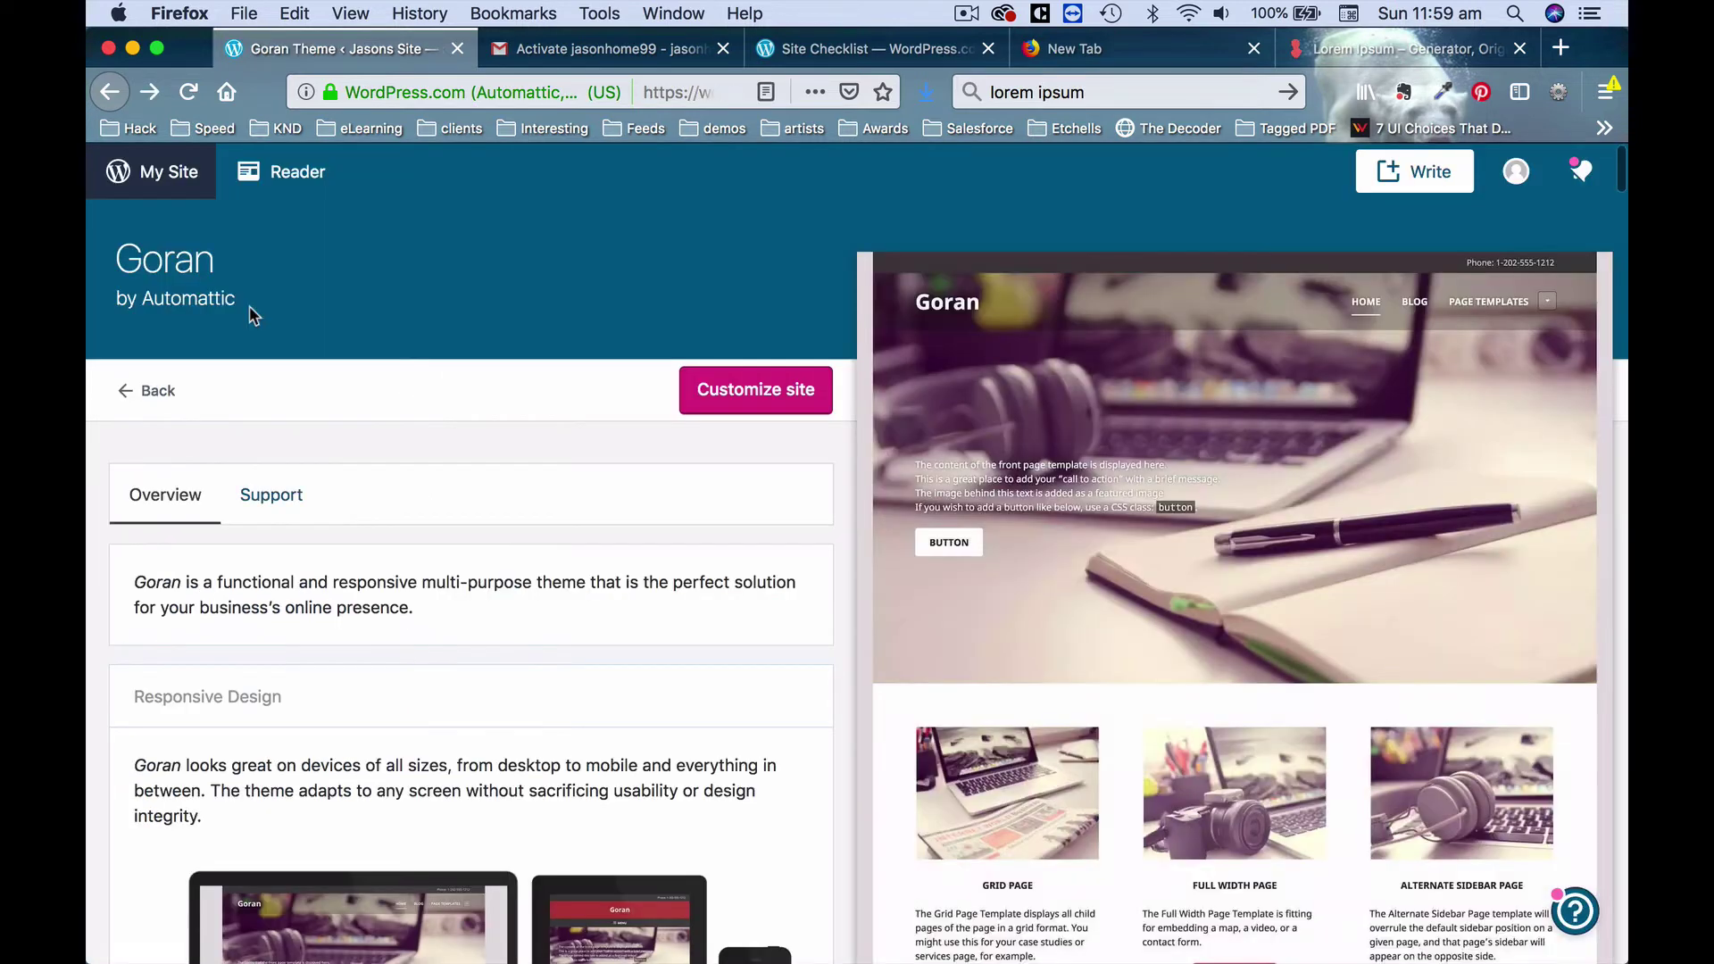
click(157, 172)
scroll(306, 544, down, 4)
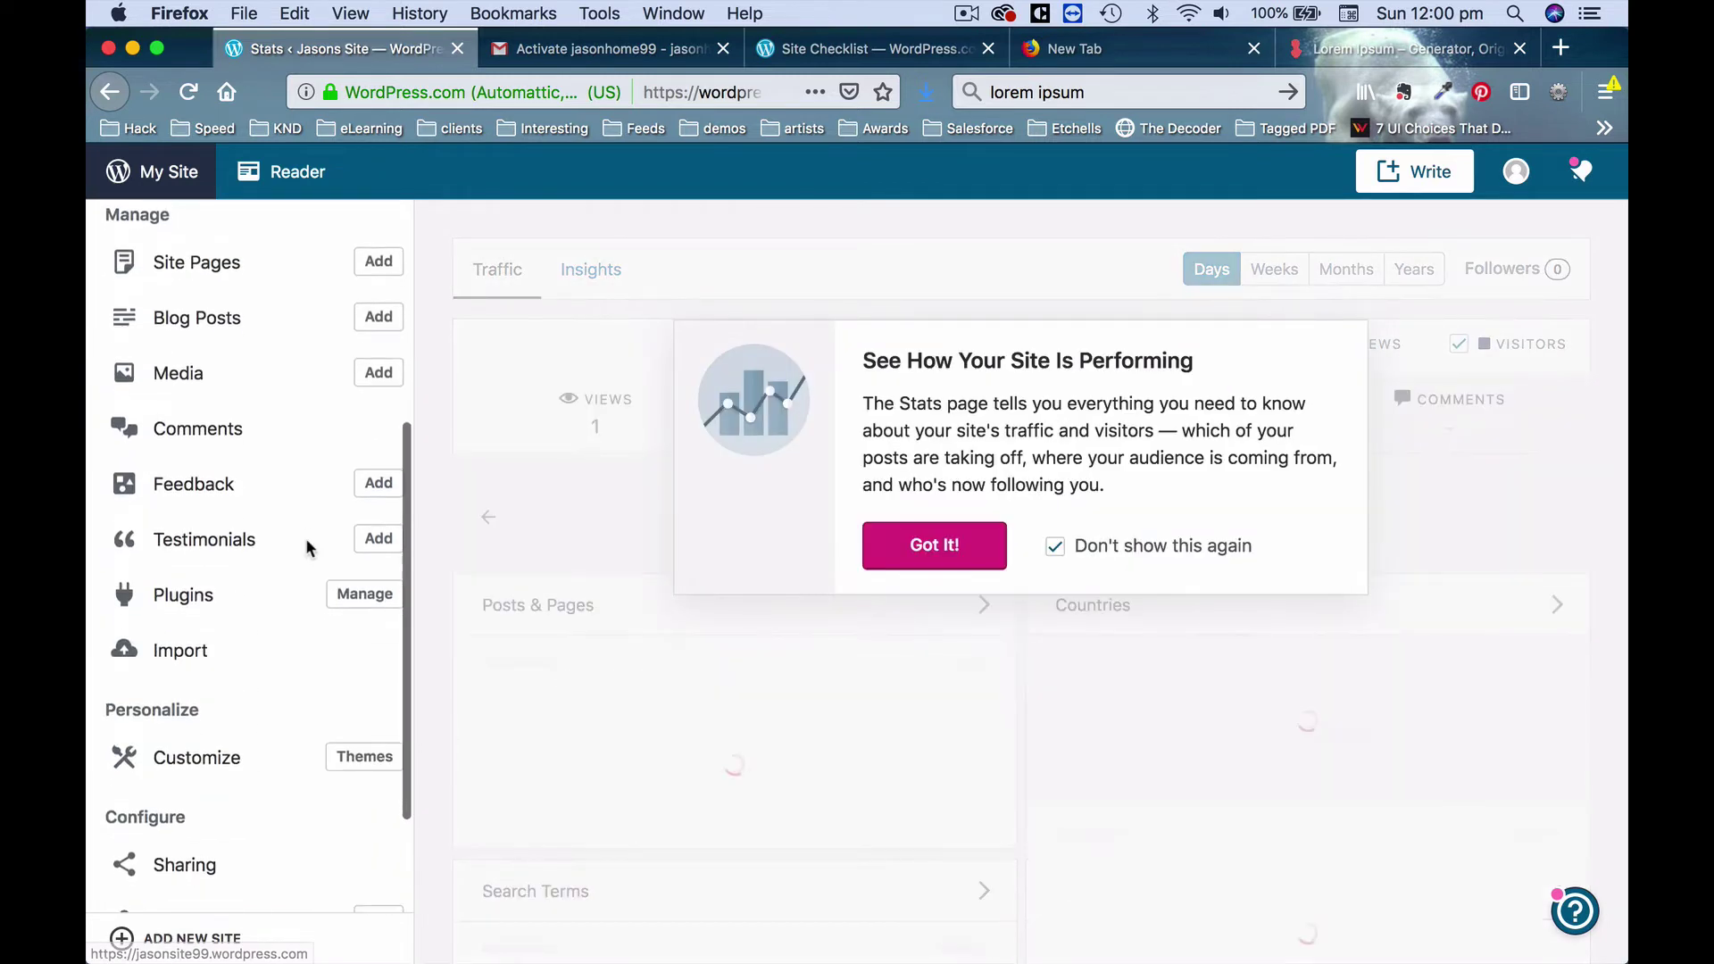
scroll(306, 545, up, 3)
click(288, 505)
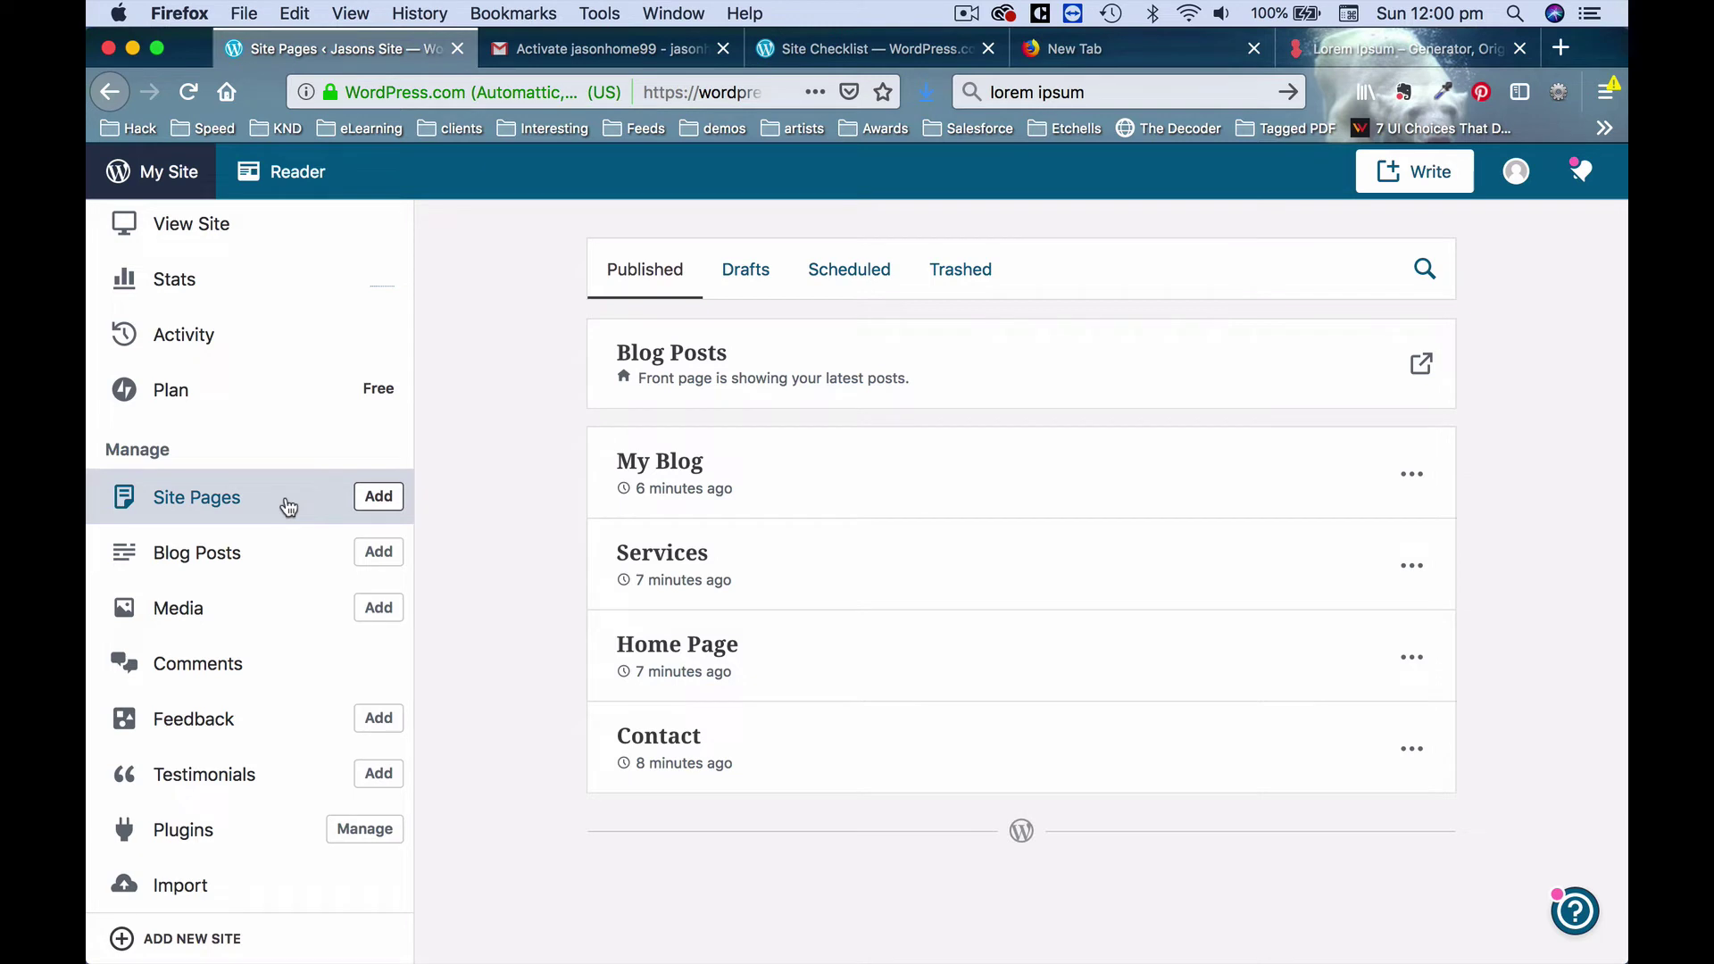
click(288, 506)
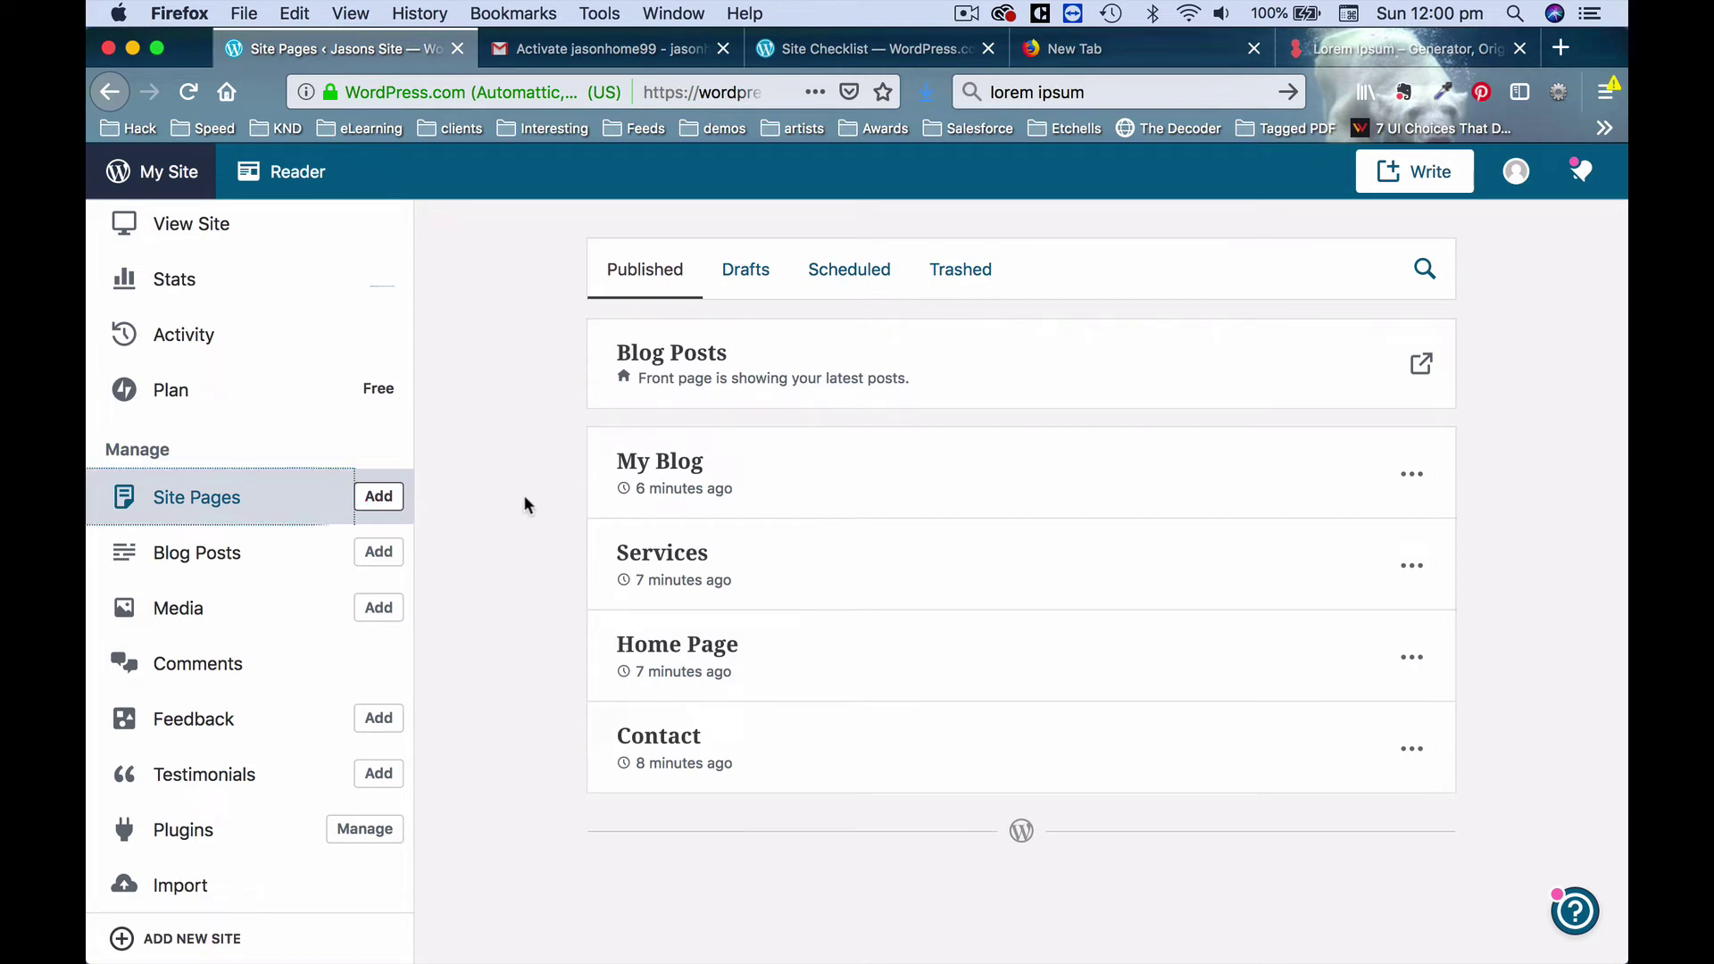
click(722, 650)
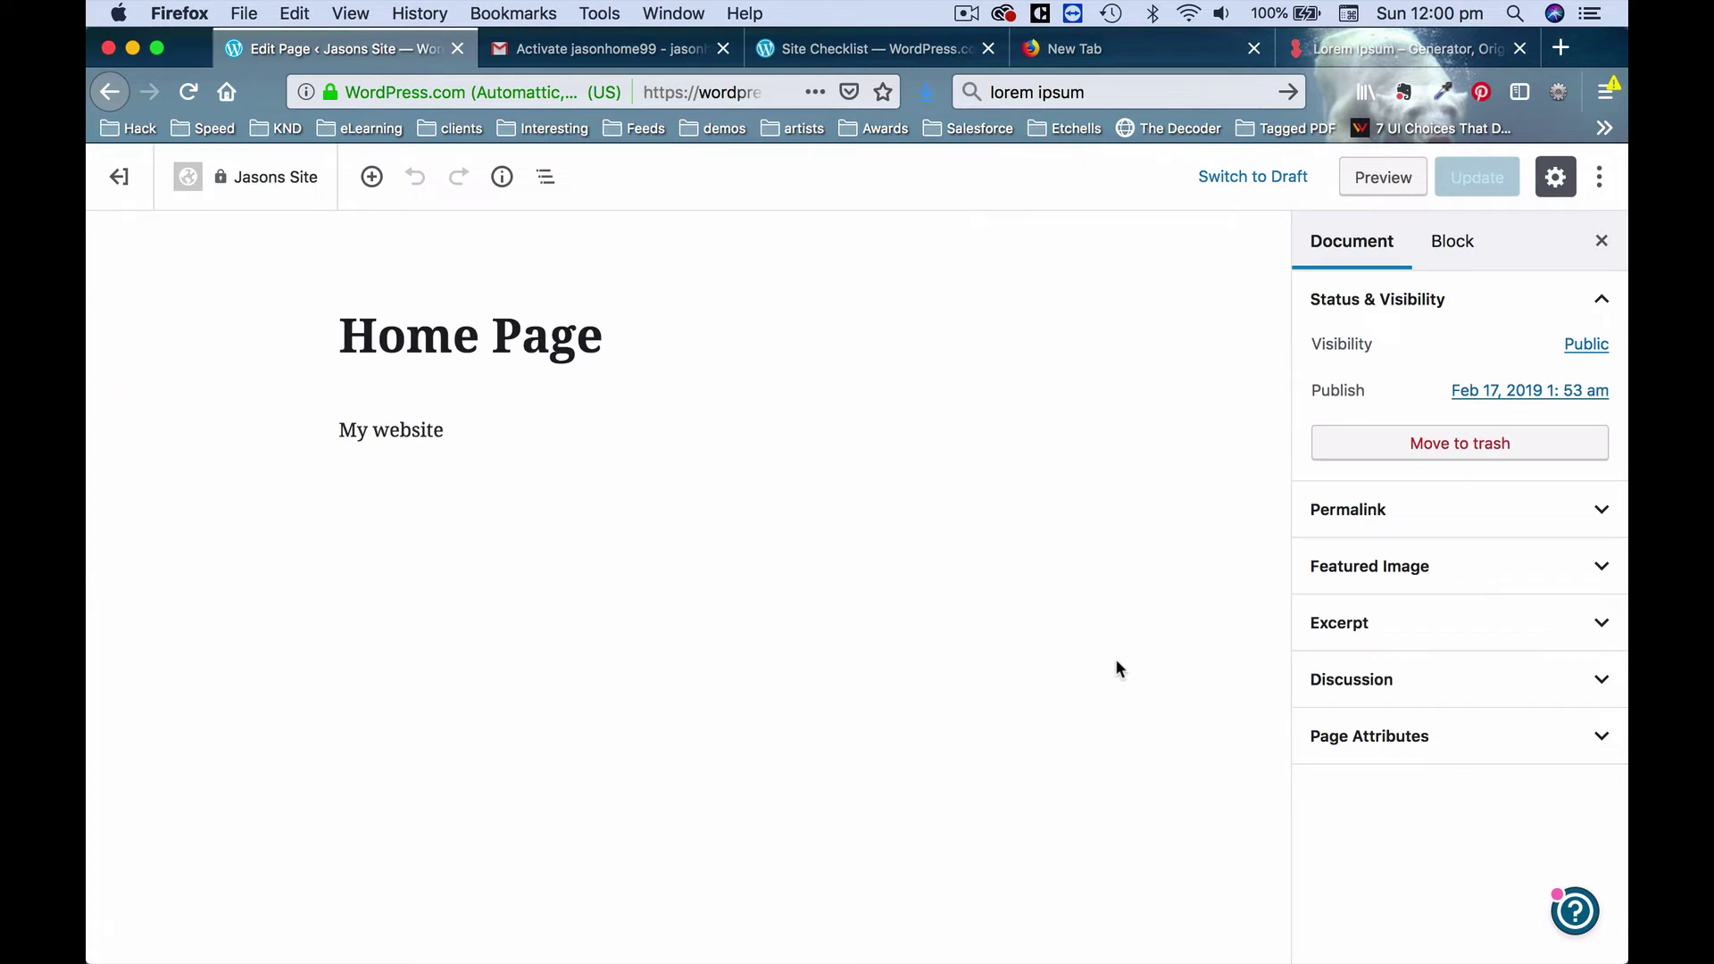
Give Home Page the Front Page template and update it.
click(1482, 745)
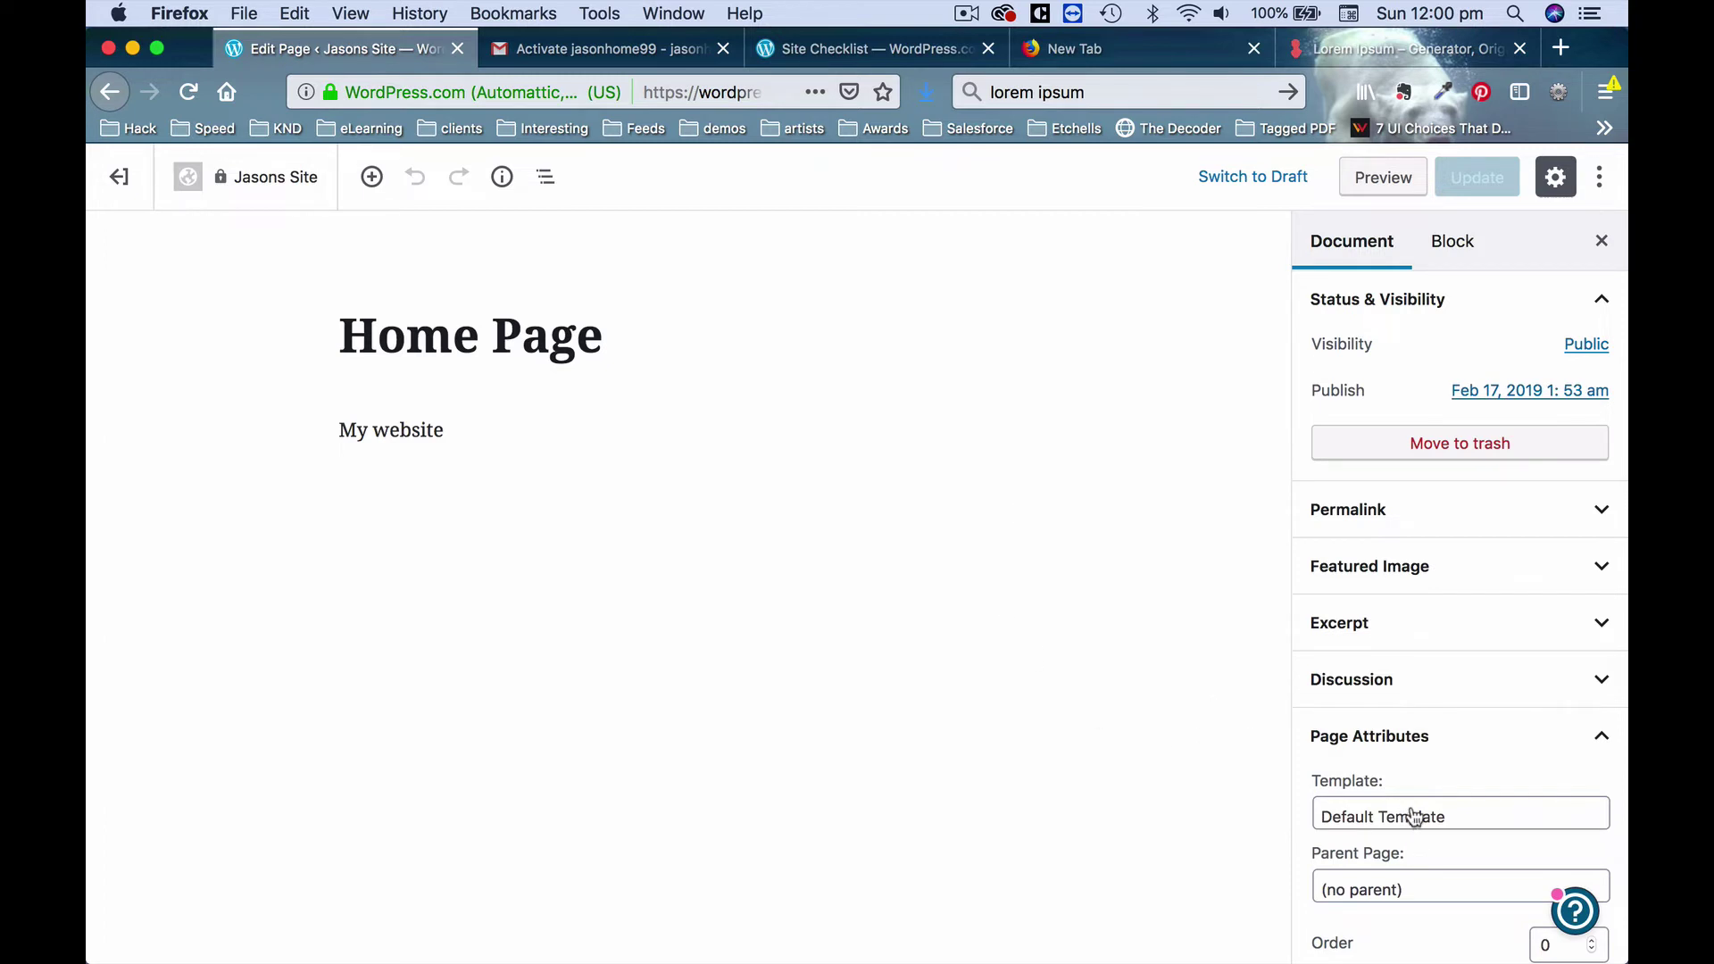
click(1447, 816)
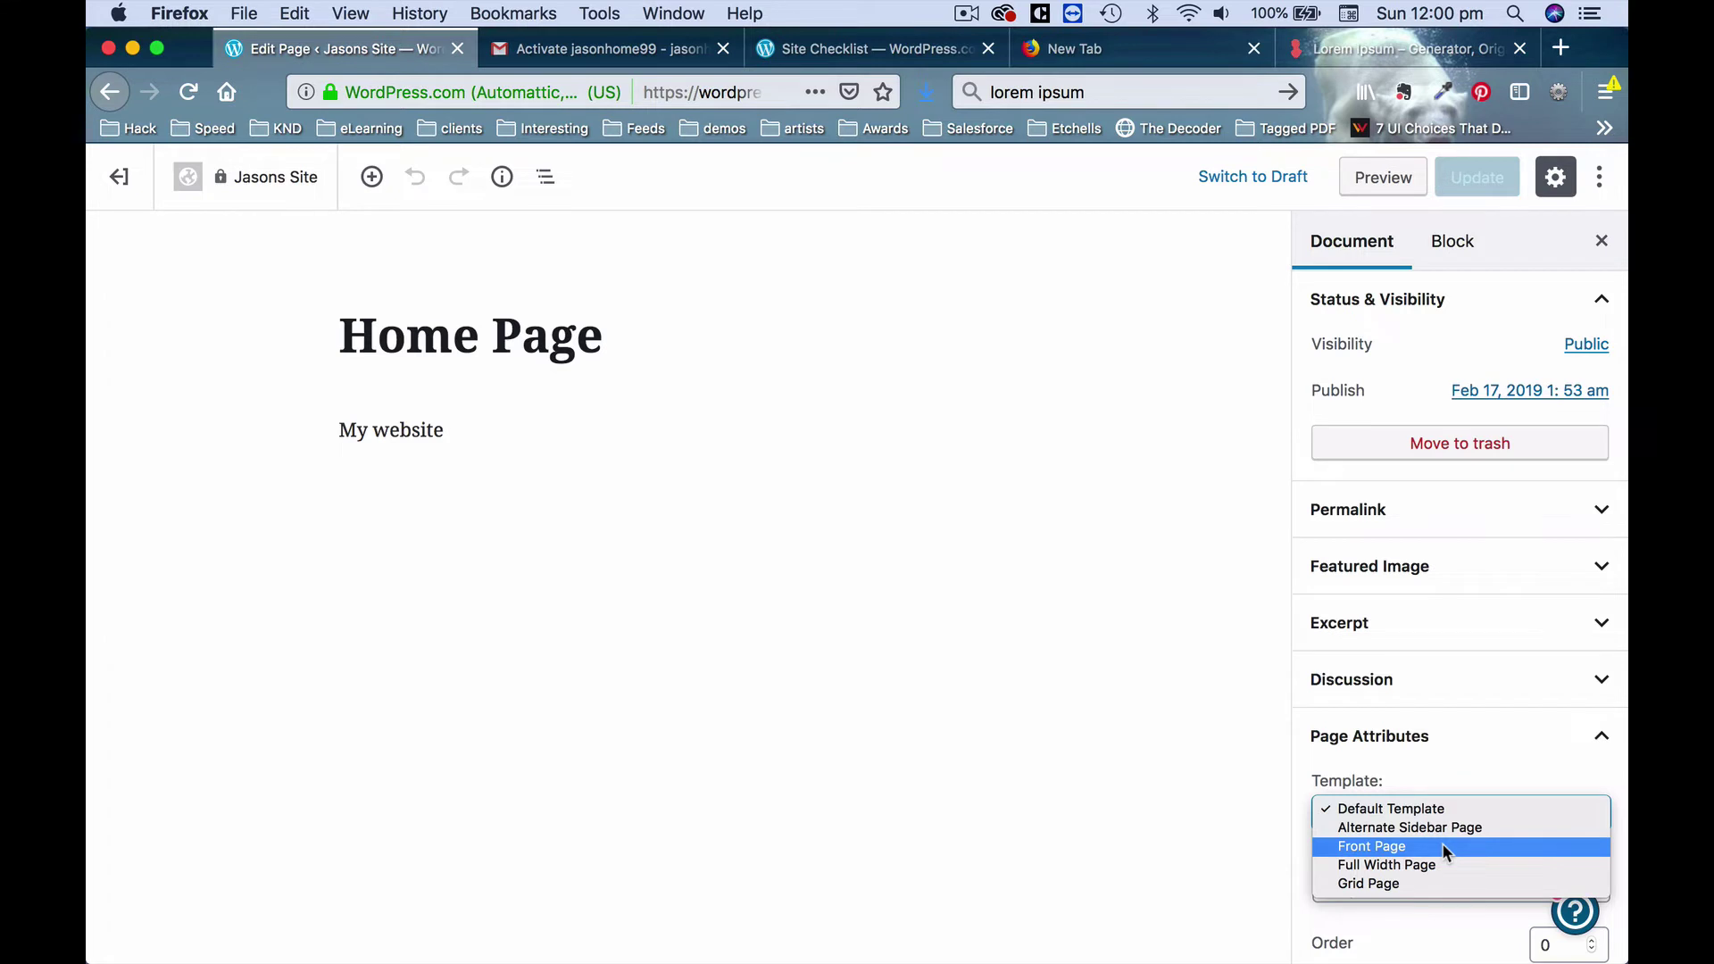
click(1443, 847)
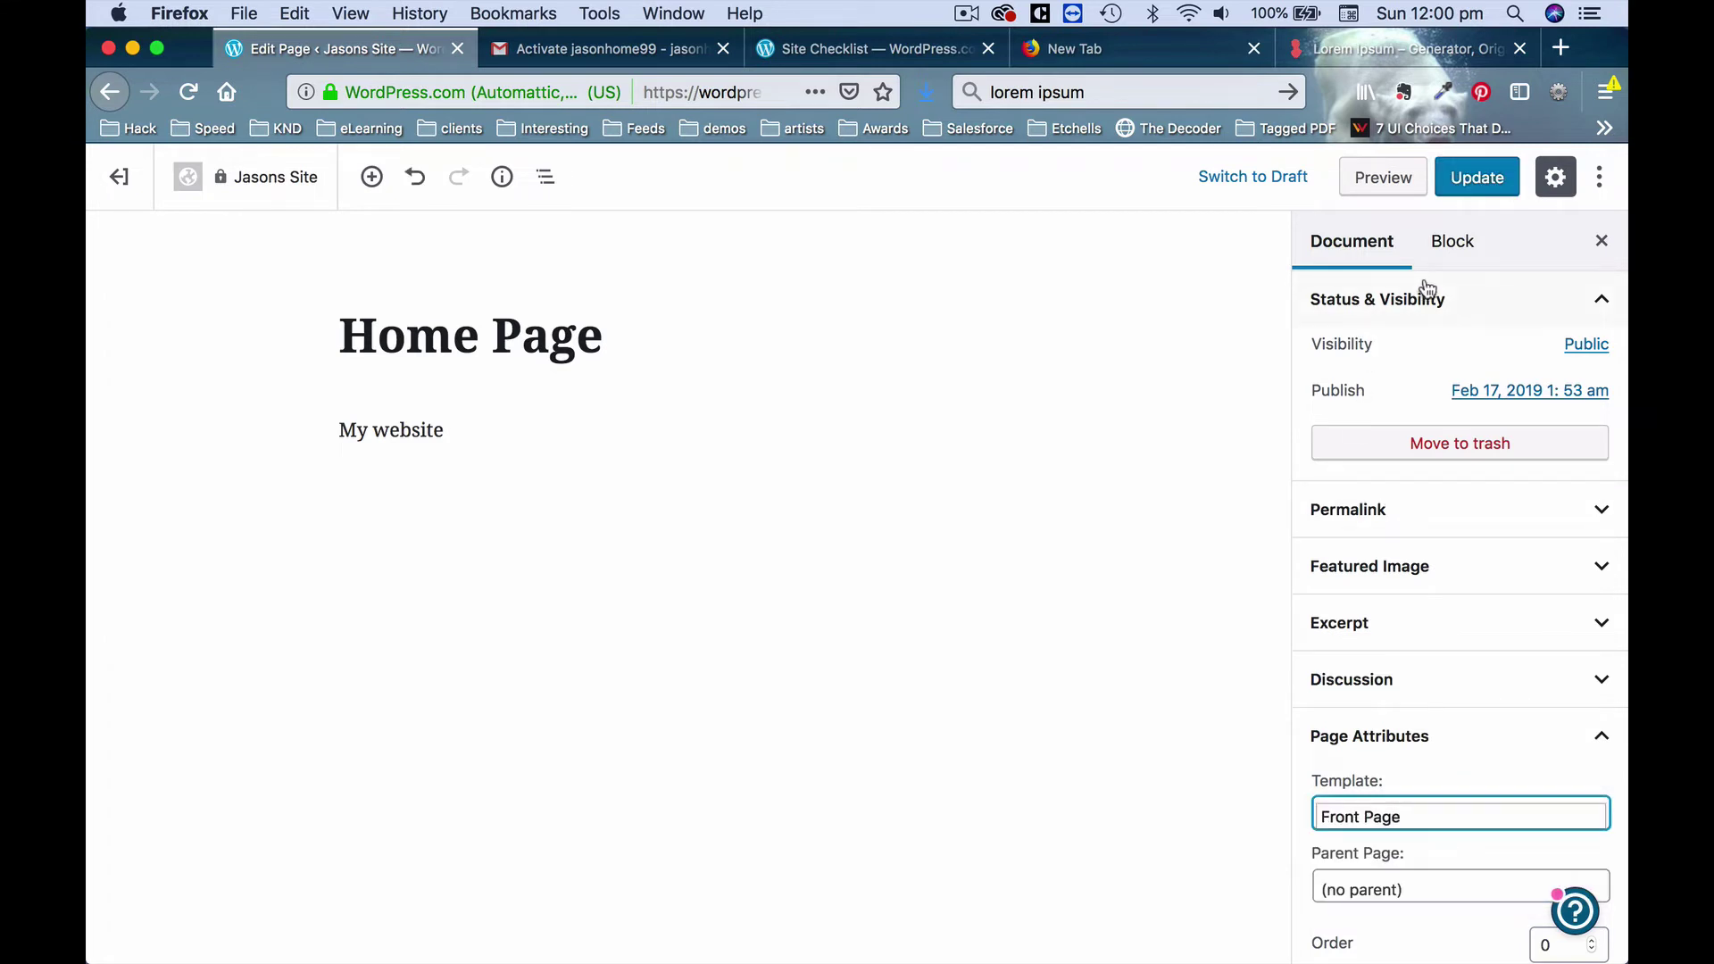
click(1474, 189)
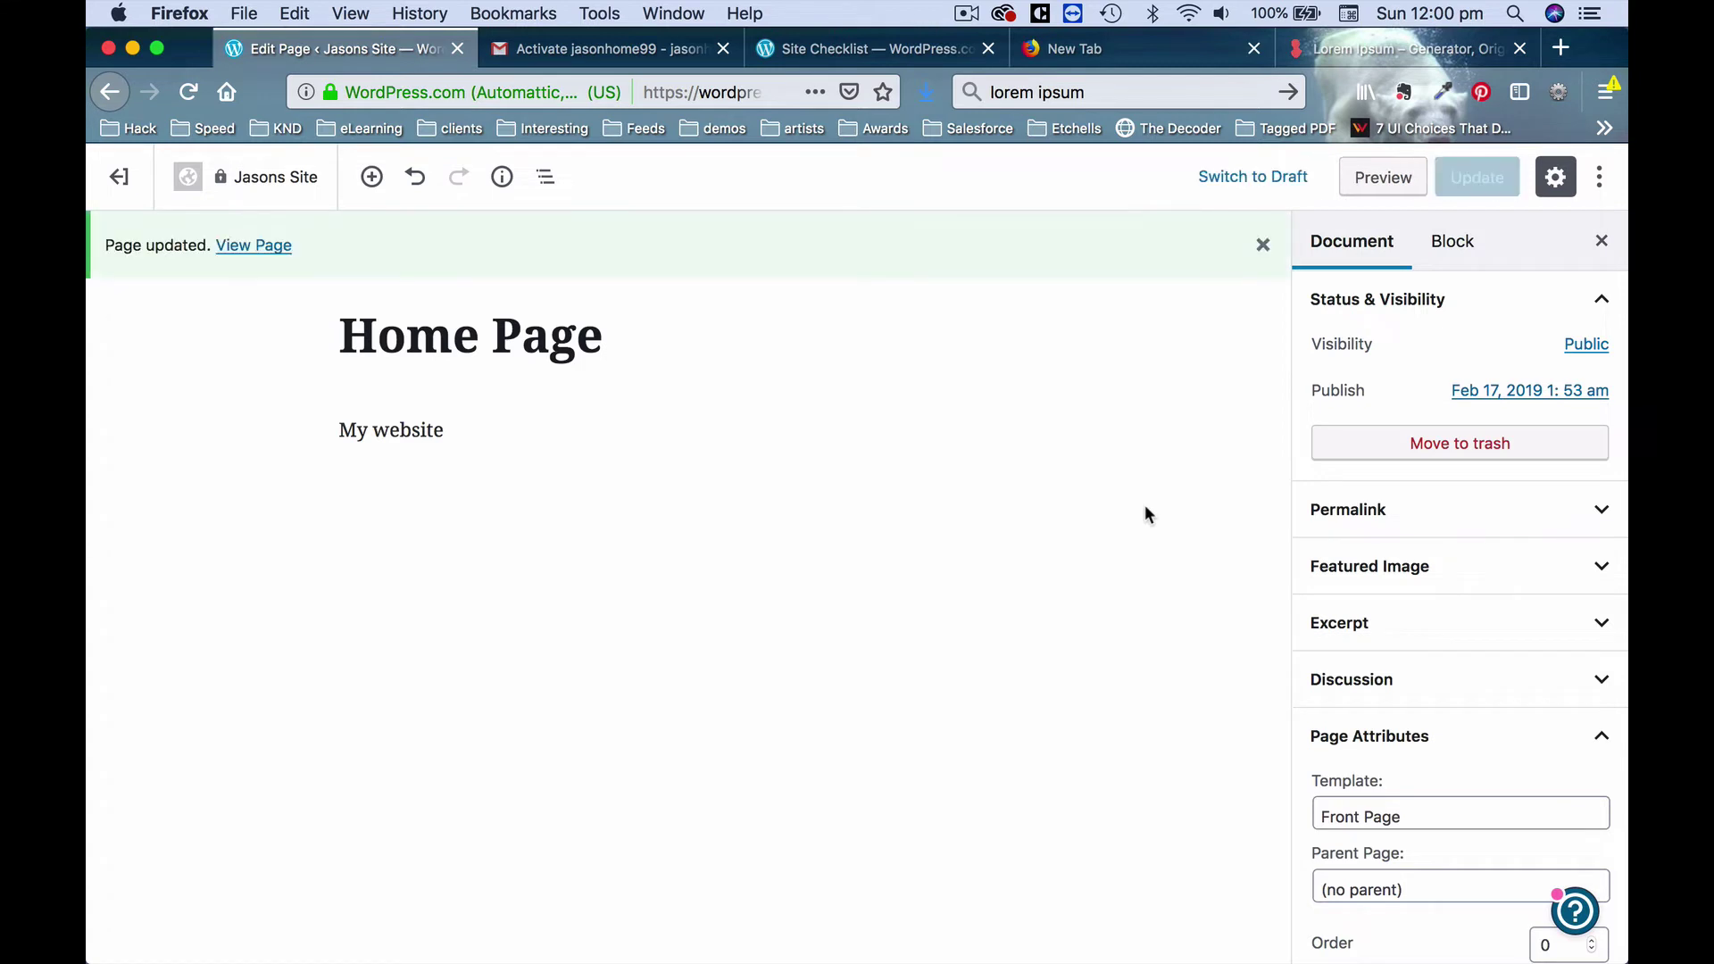
Make the first blue underwater image Home Page's featured image and update the page.
click(1542, 576)
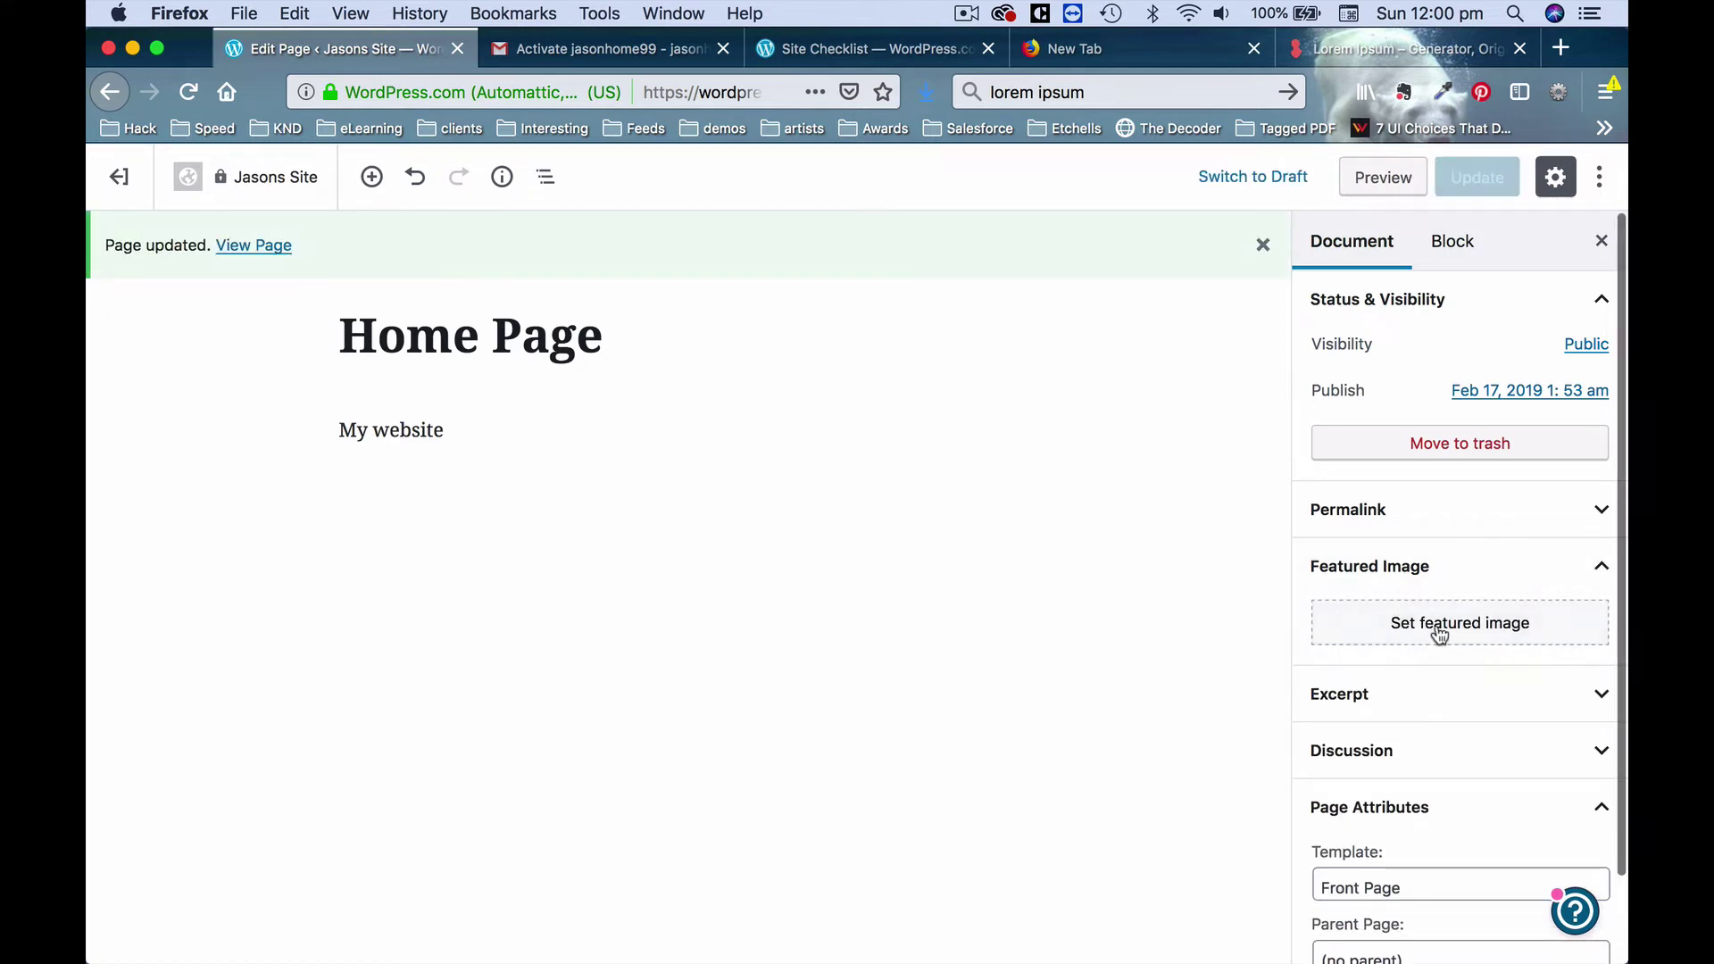
click(1437, 625)
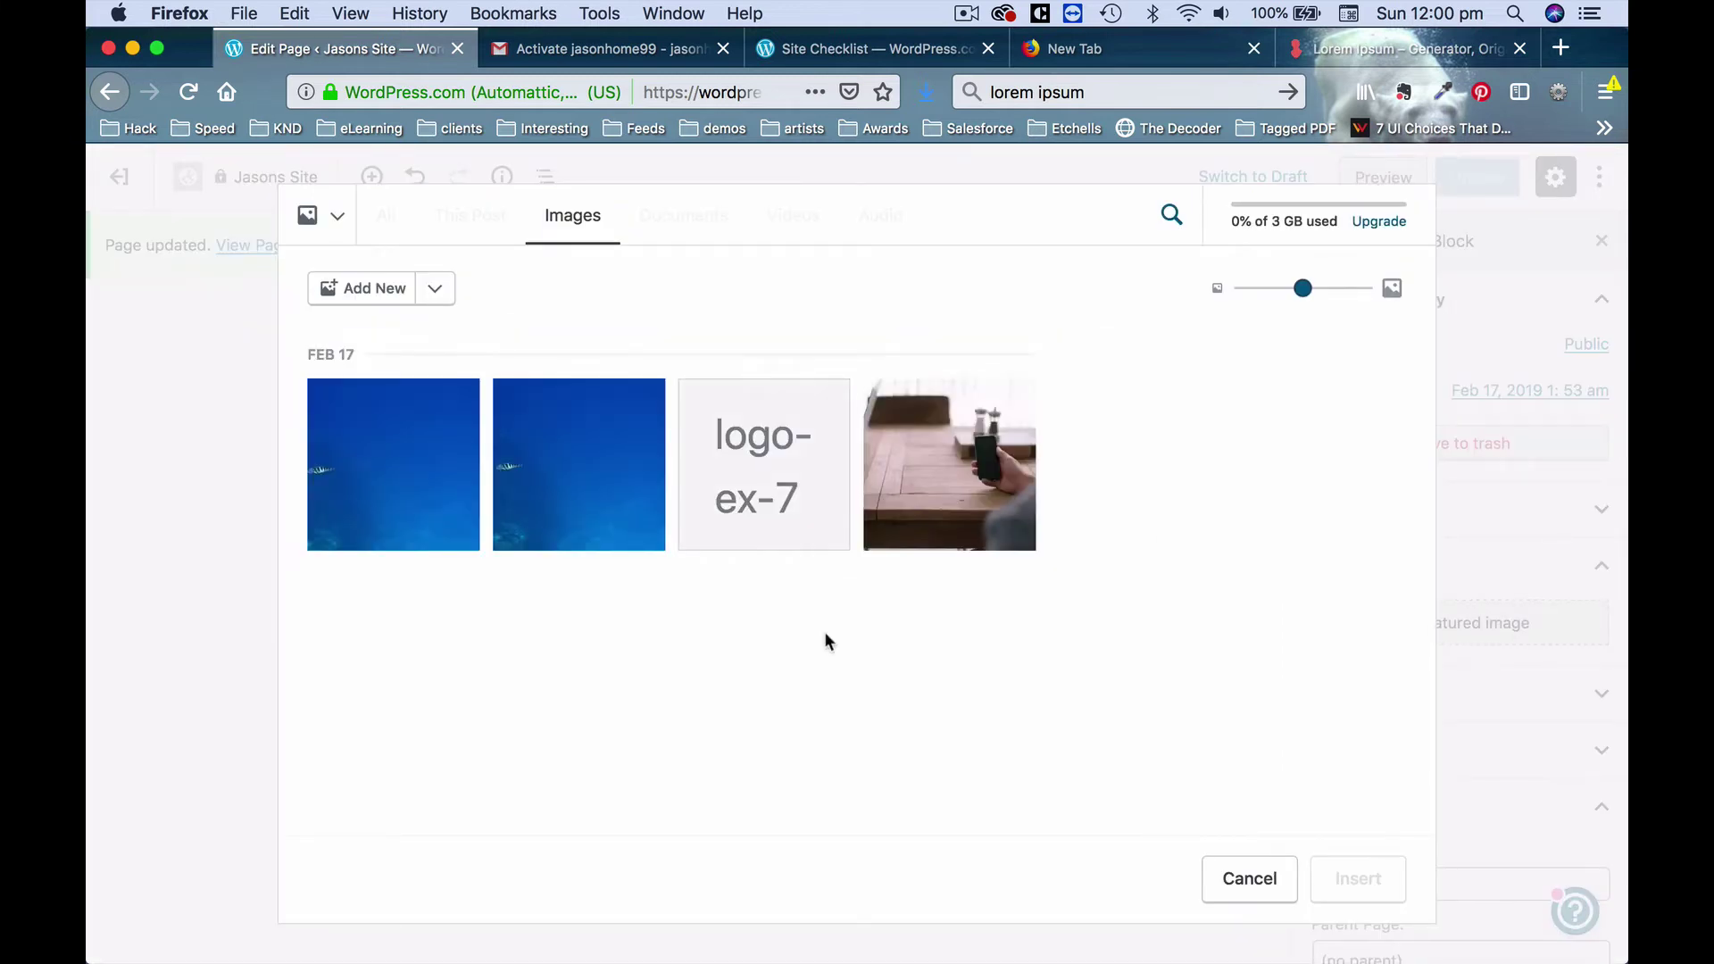
click(424, 478)
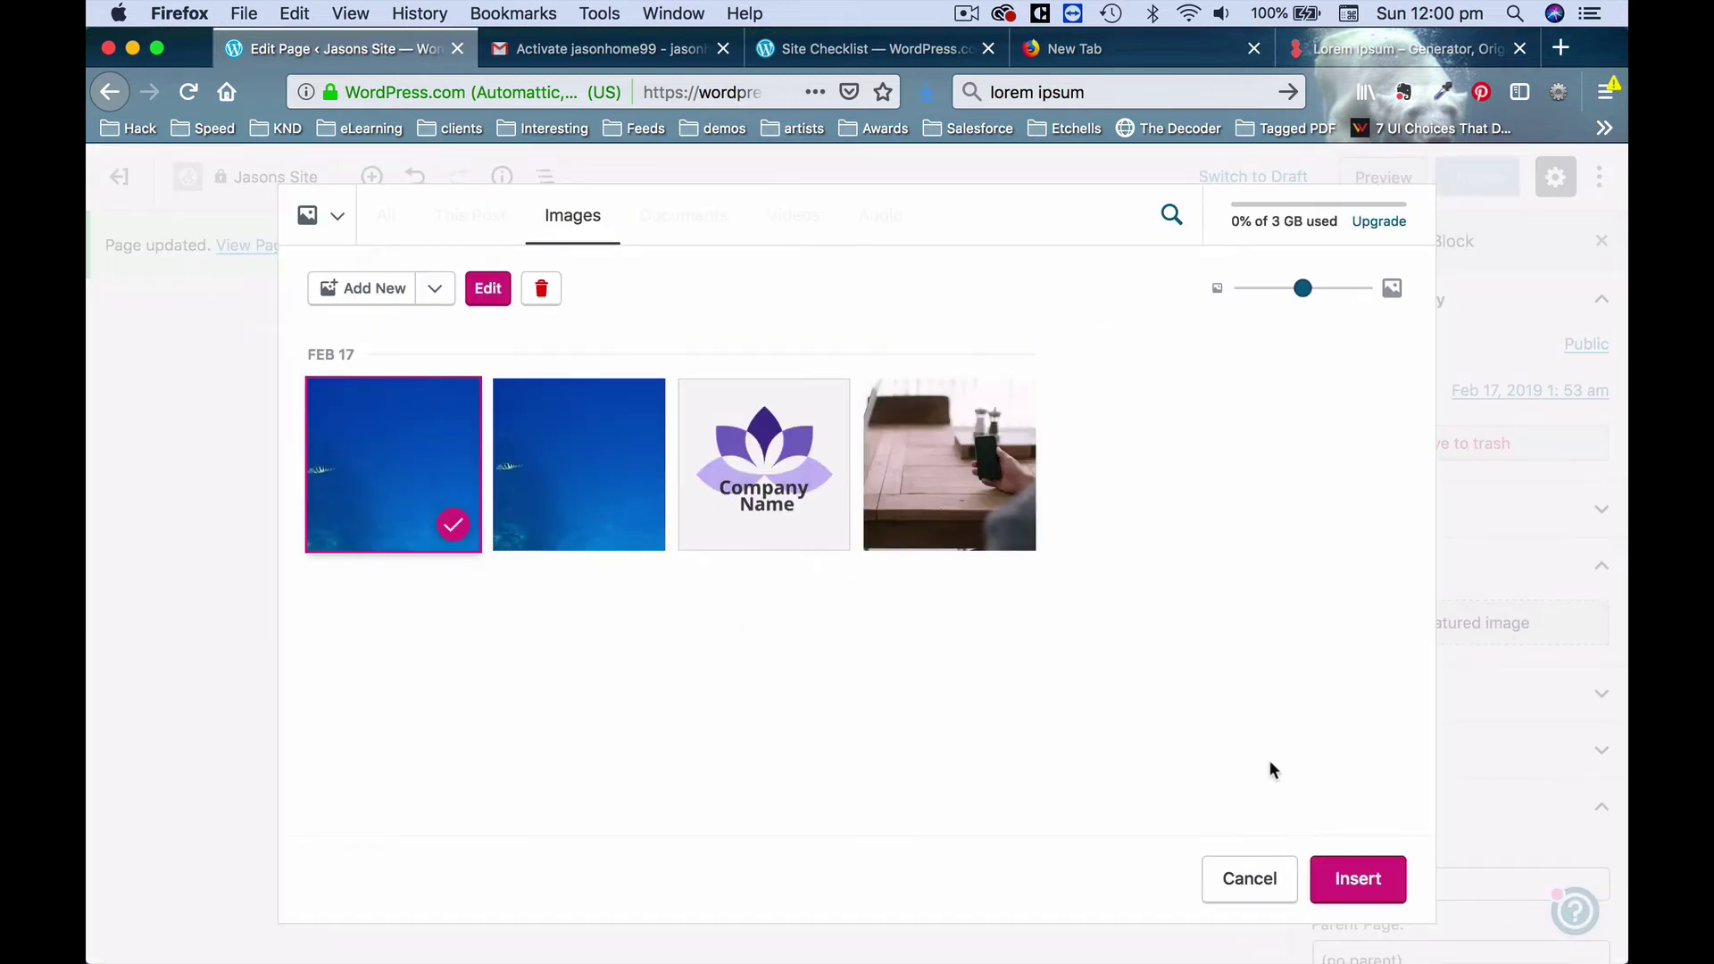
click(1360, 880)
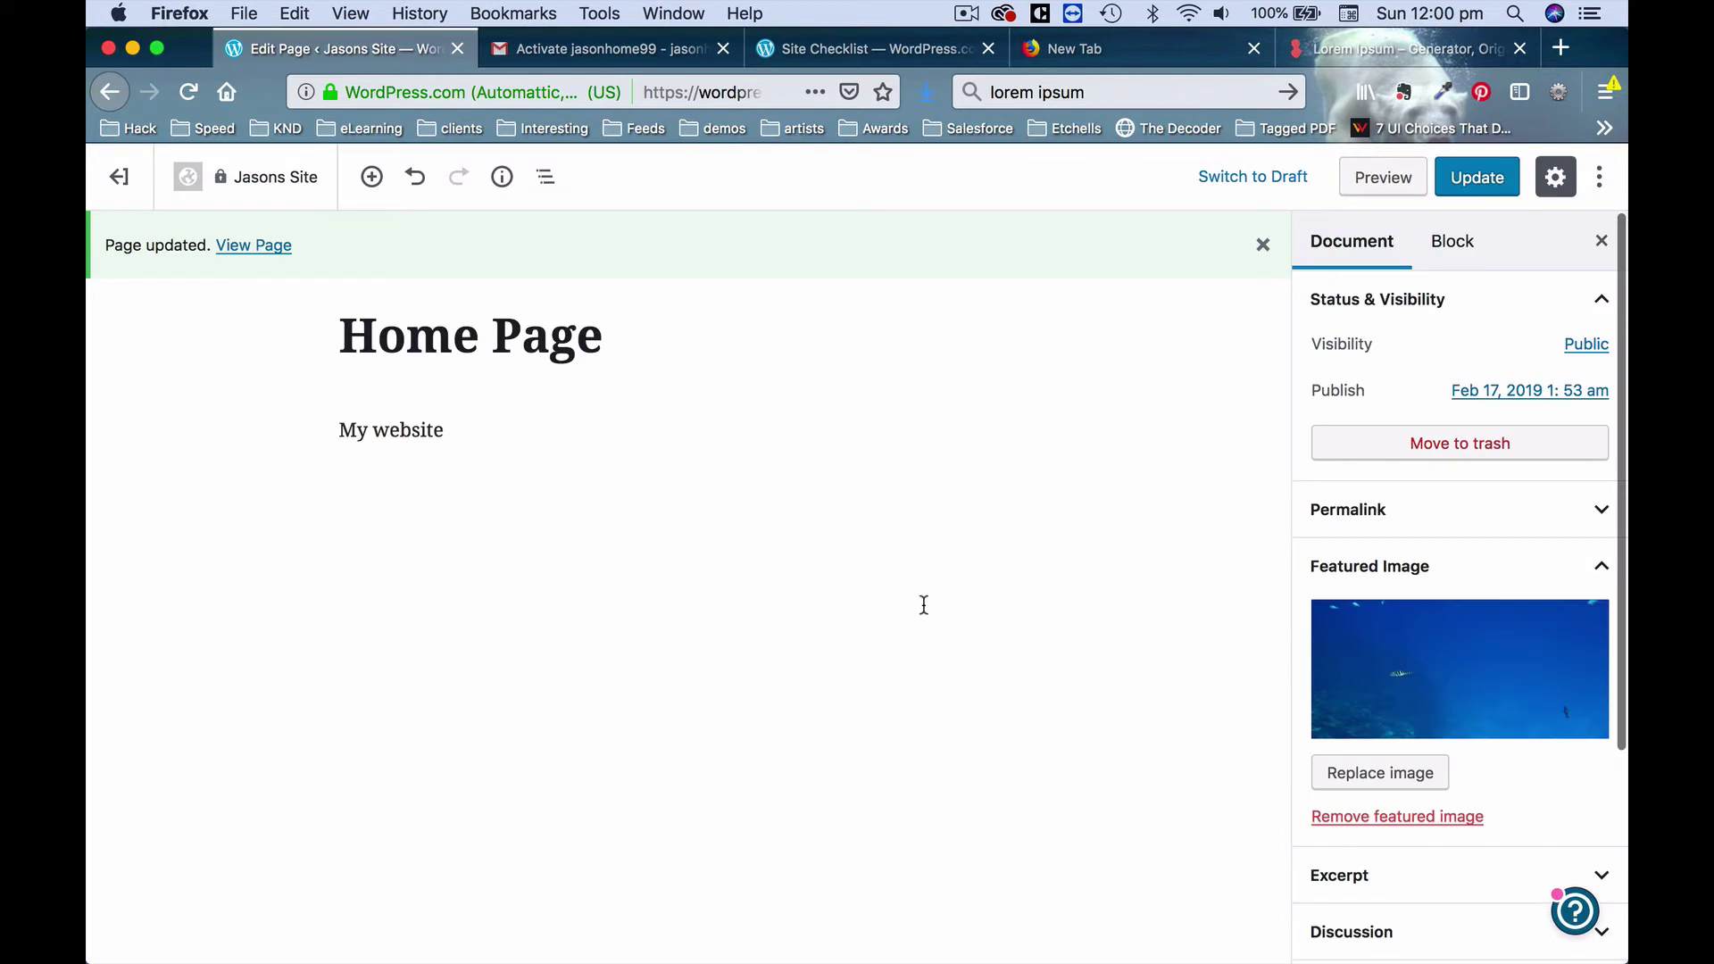
click(1477, 179)
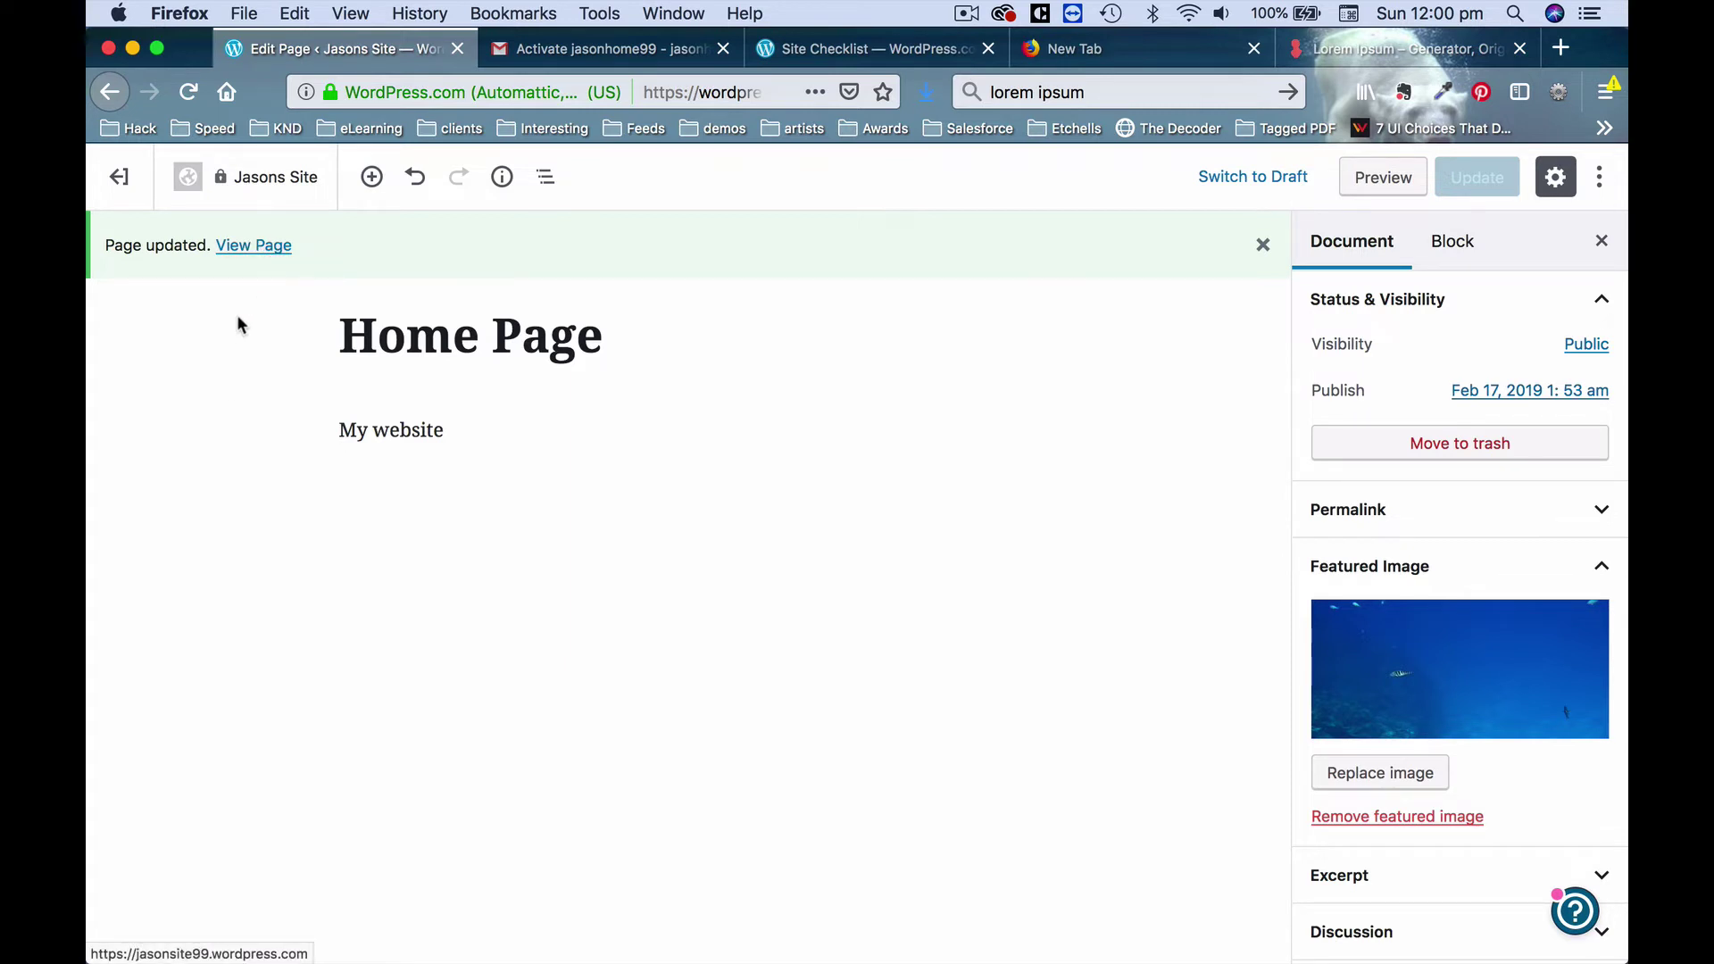
Open the updated page live in a new tab and dismiss the welcome tour tips.
right_click(280, 255)
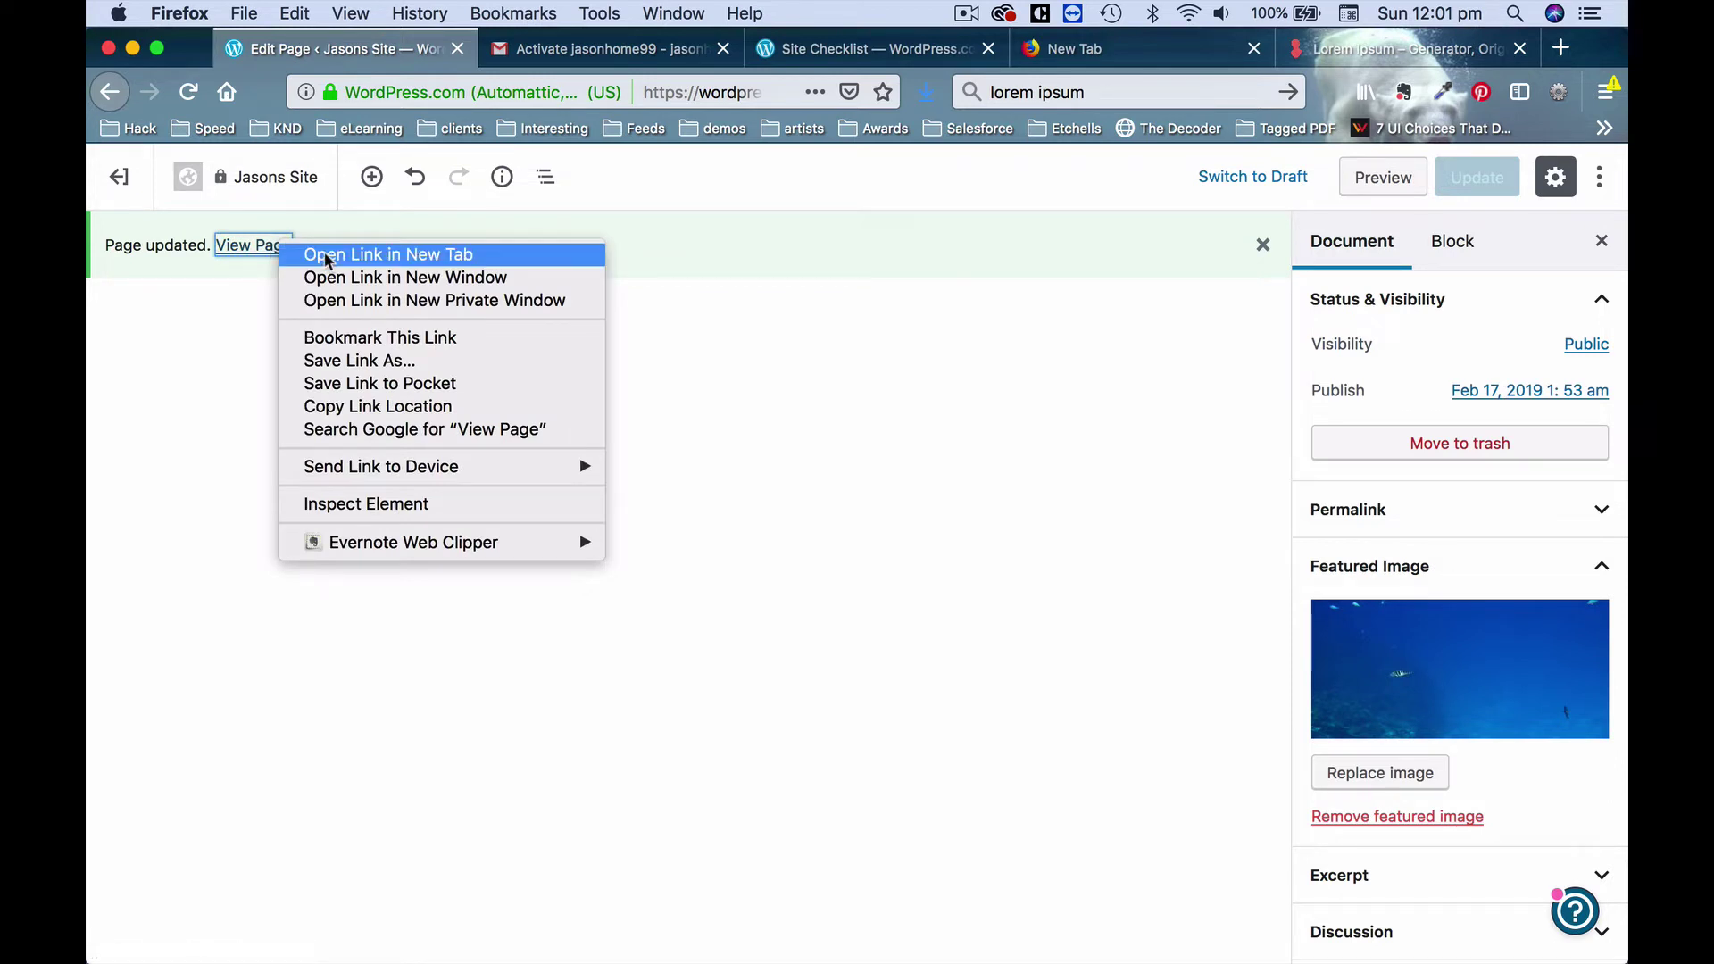
click(327, 257)
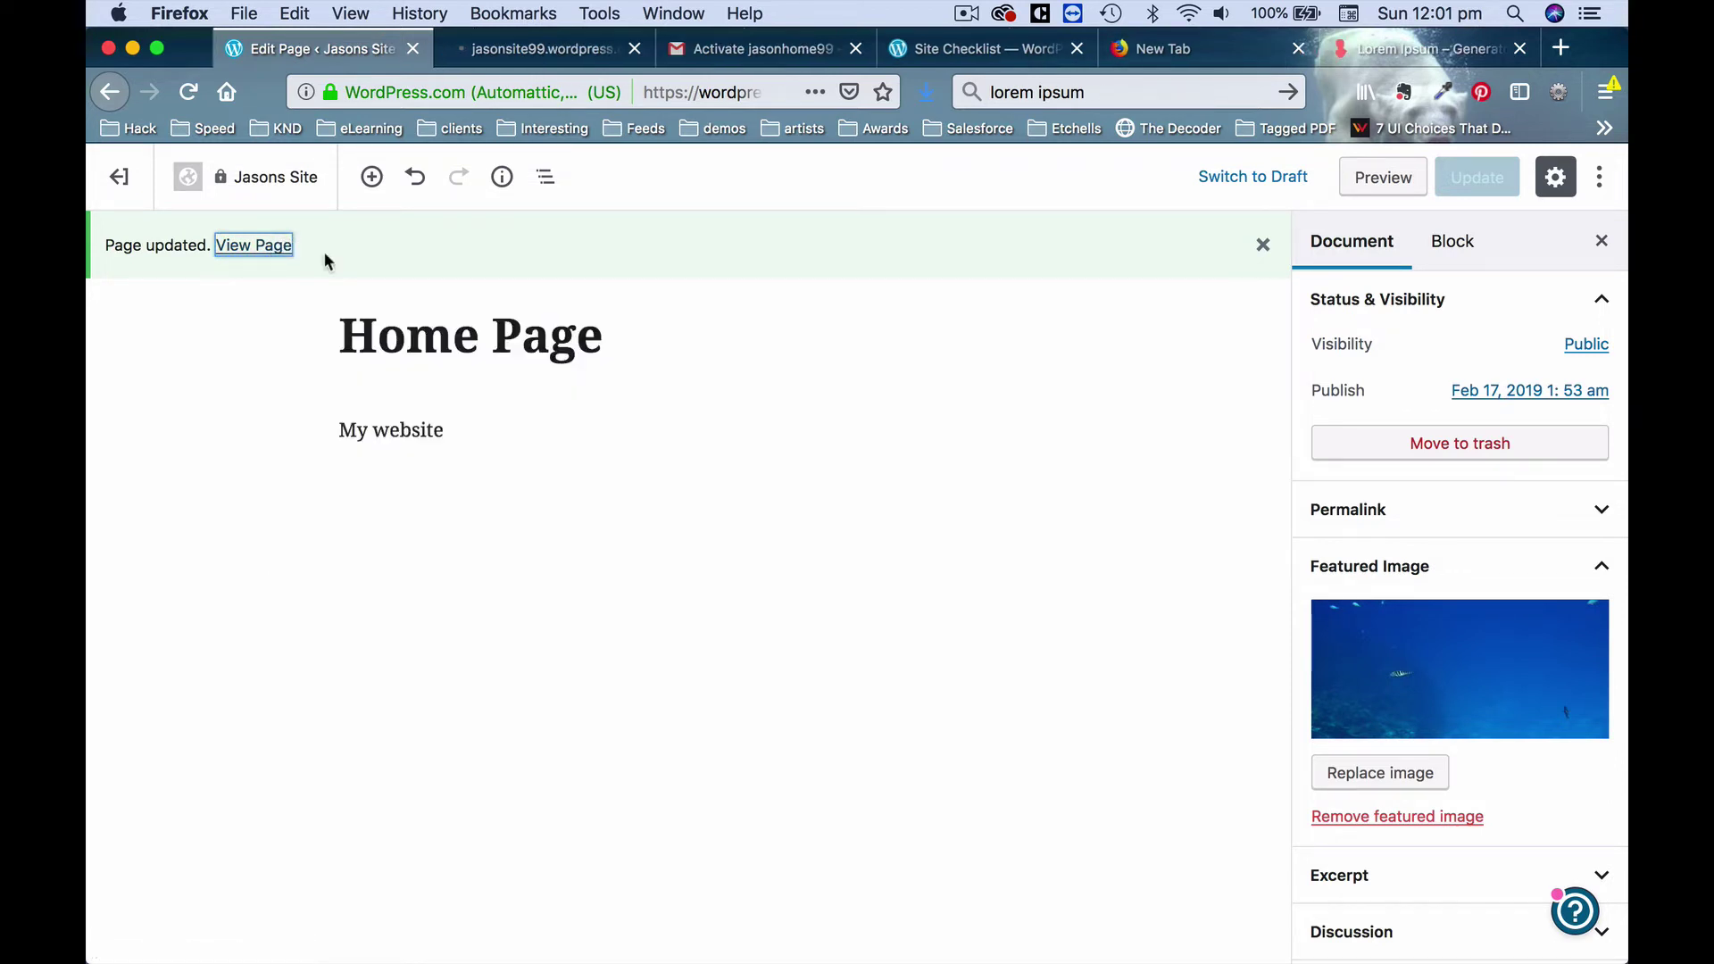
click(548, 52)
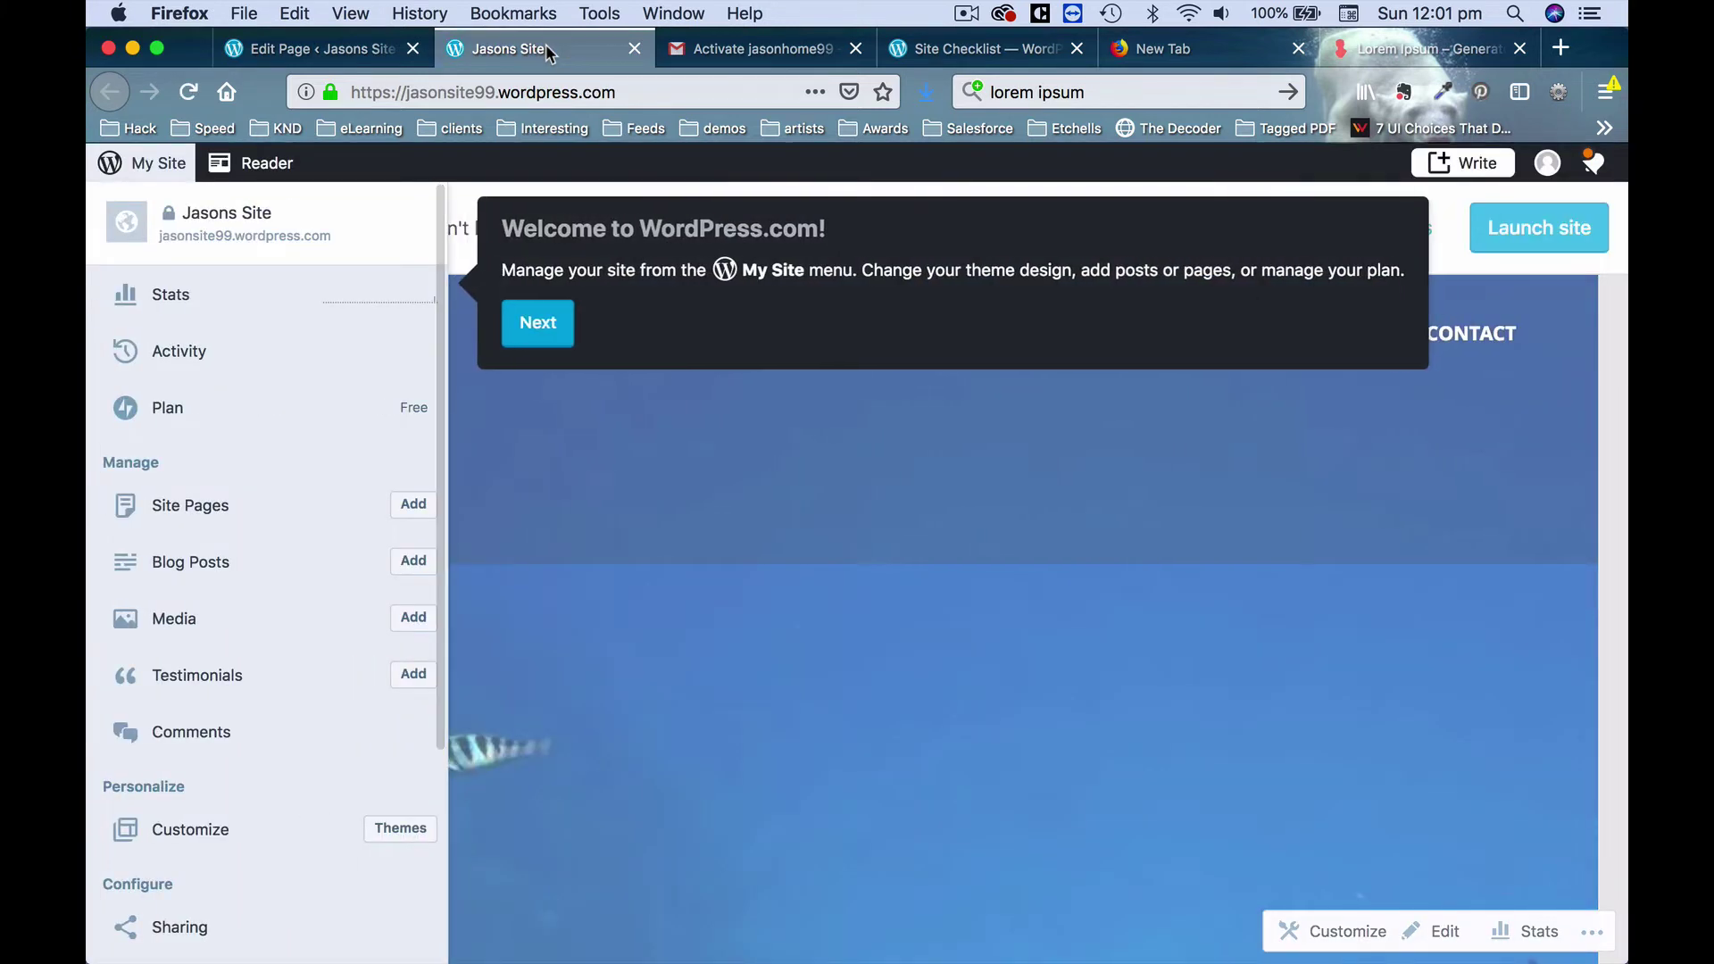
click(538, 323)
click(502, 708)
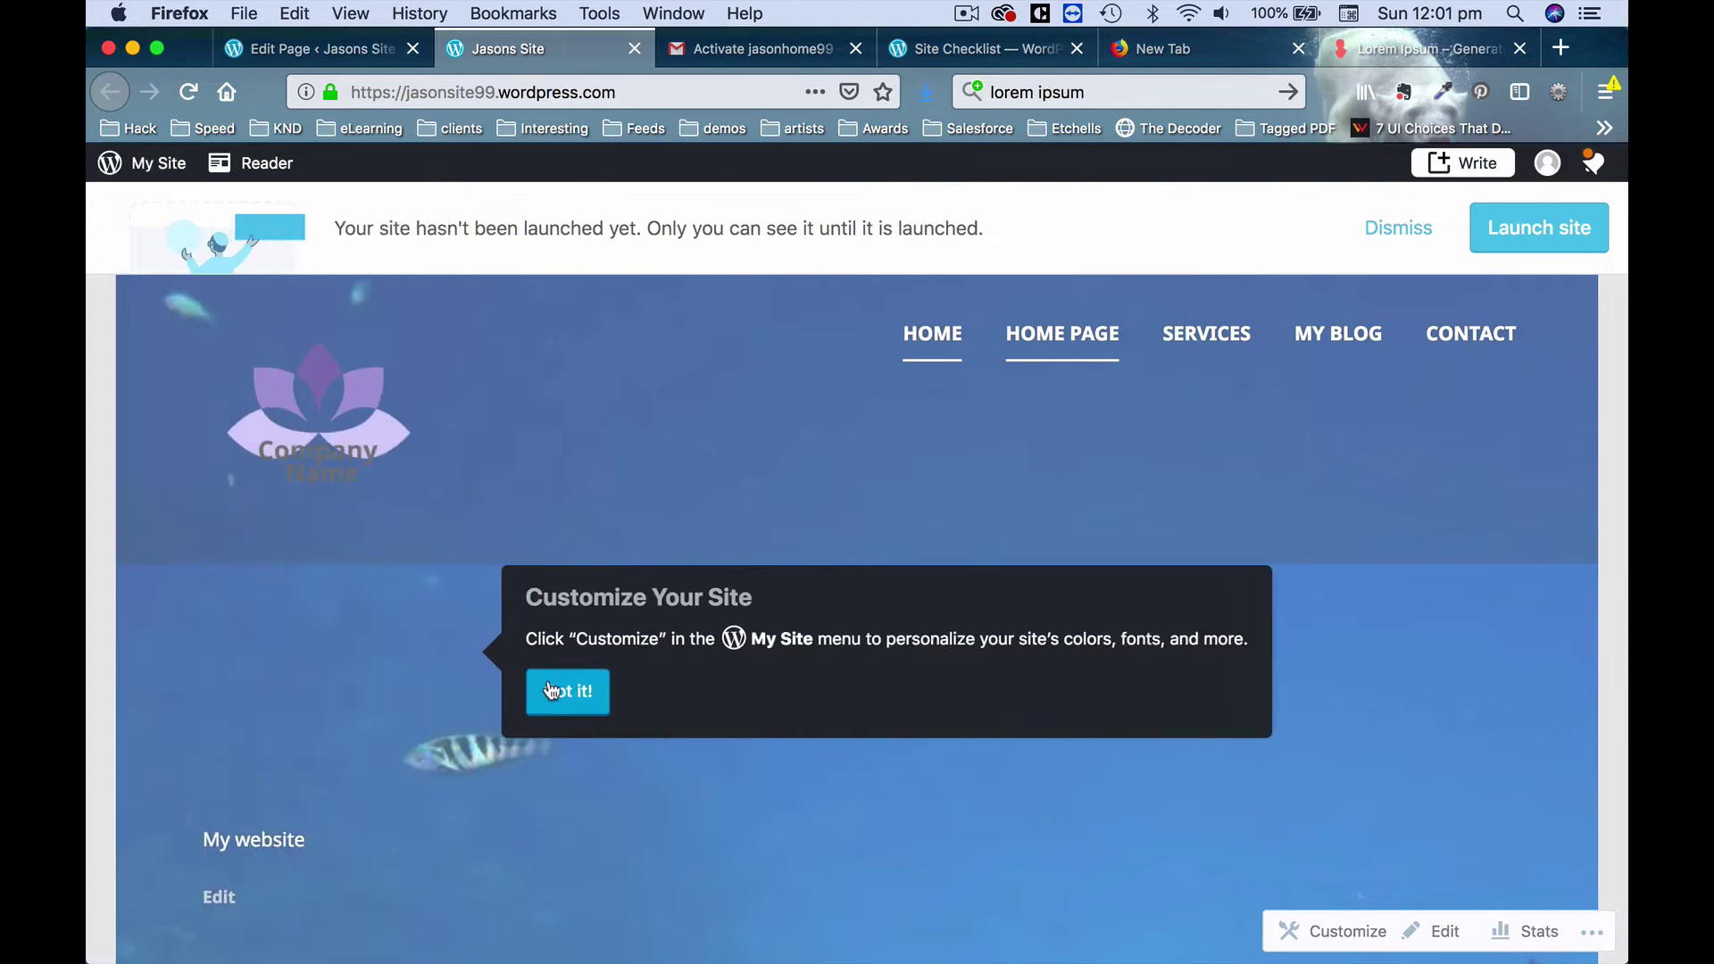
Scroll through the live page down to the footer and back to the top.
scroll(740, 679, down, 8)
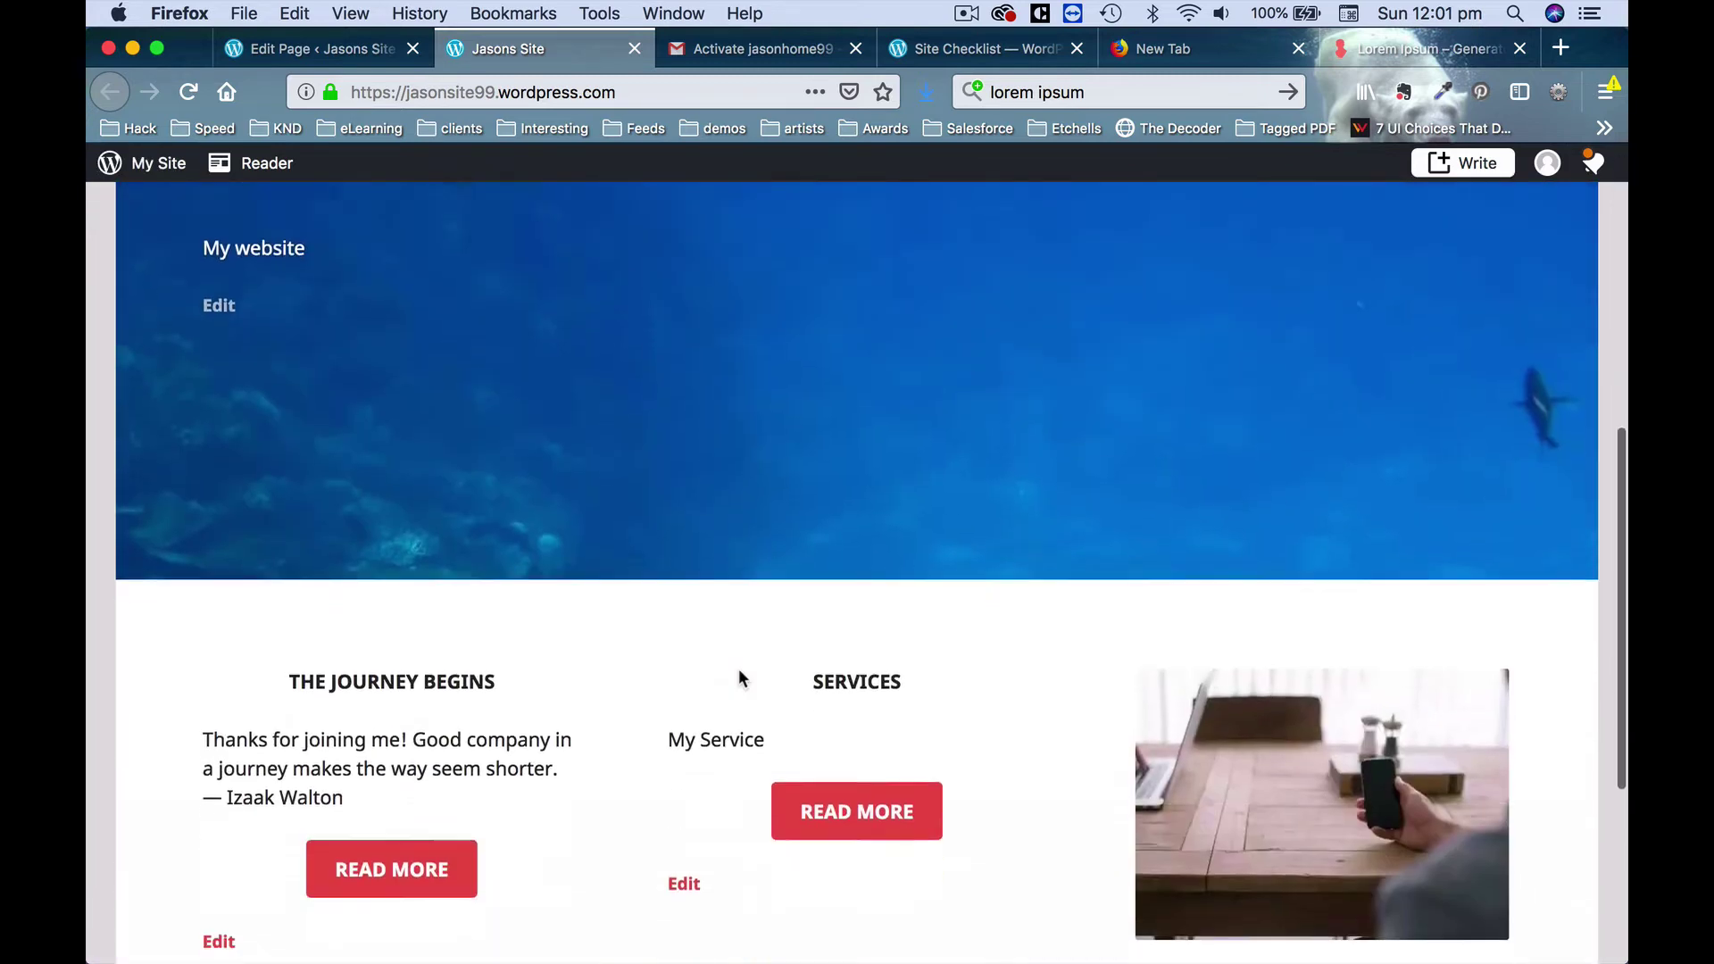
scroll(740, 679, up, 4)
scroll(741, 679, up, 5)
scroll(739, 677, down, 2)
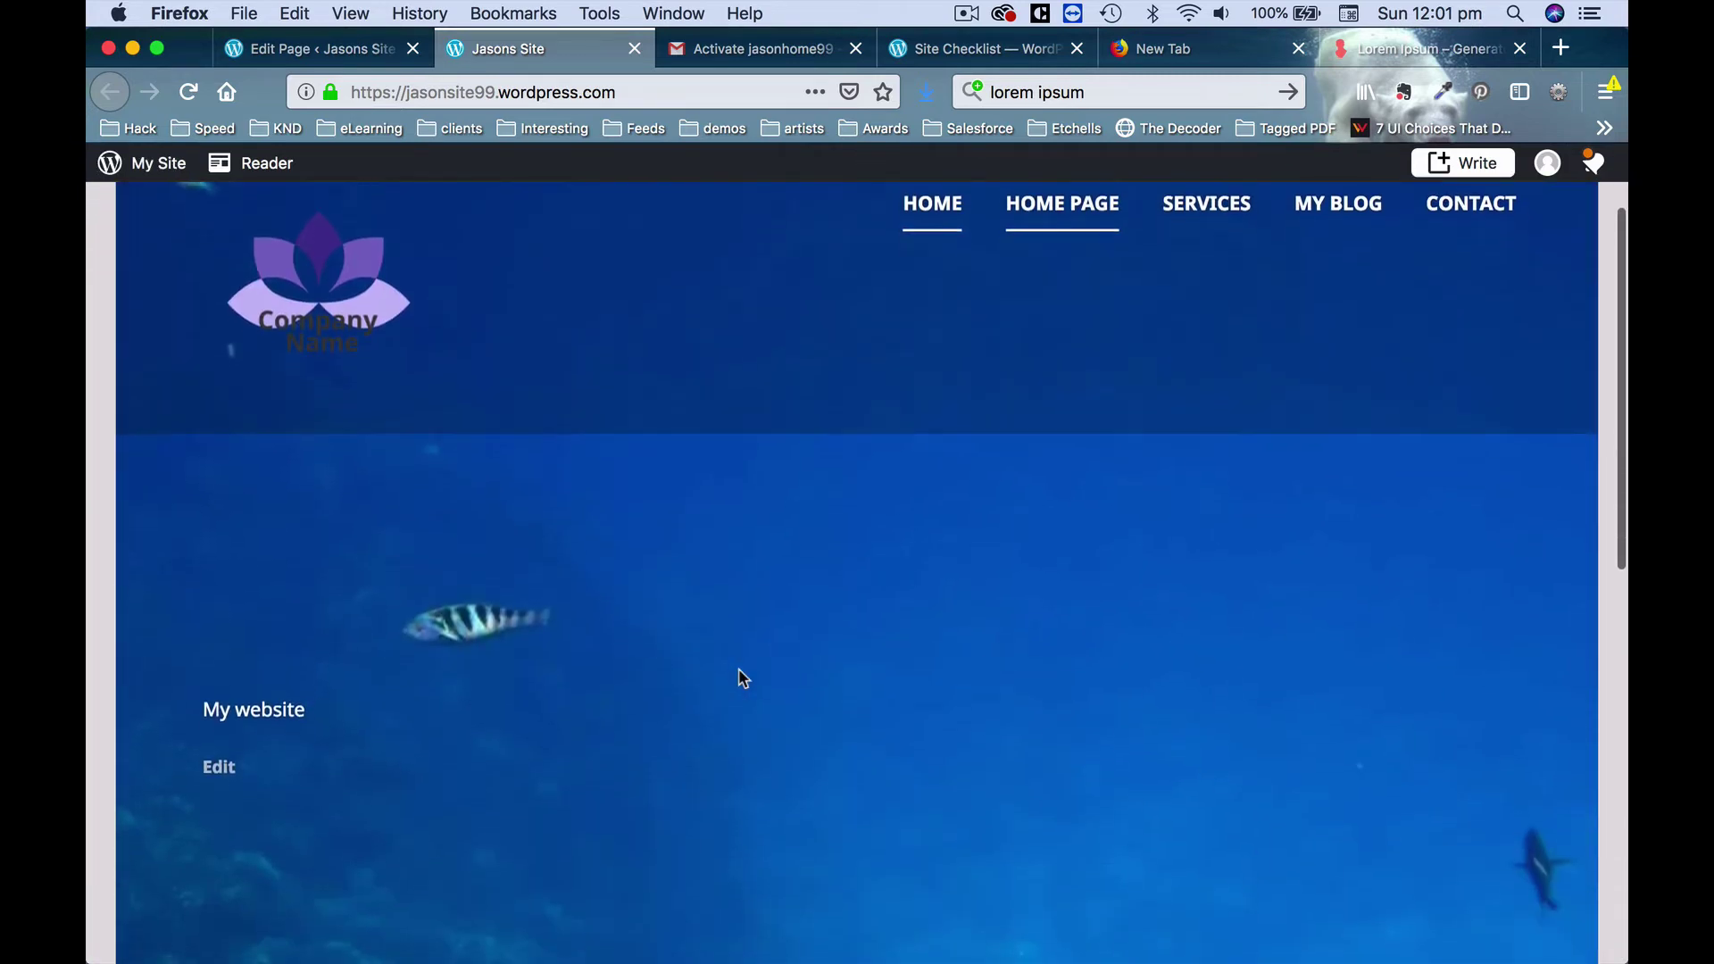
scroll(800, 525, up, 2)
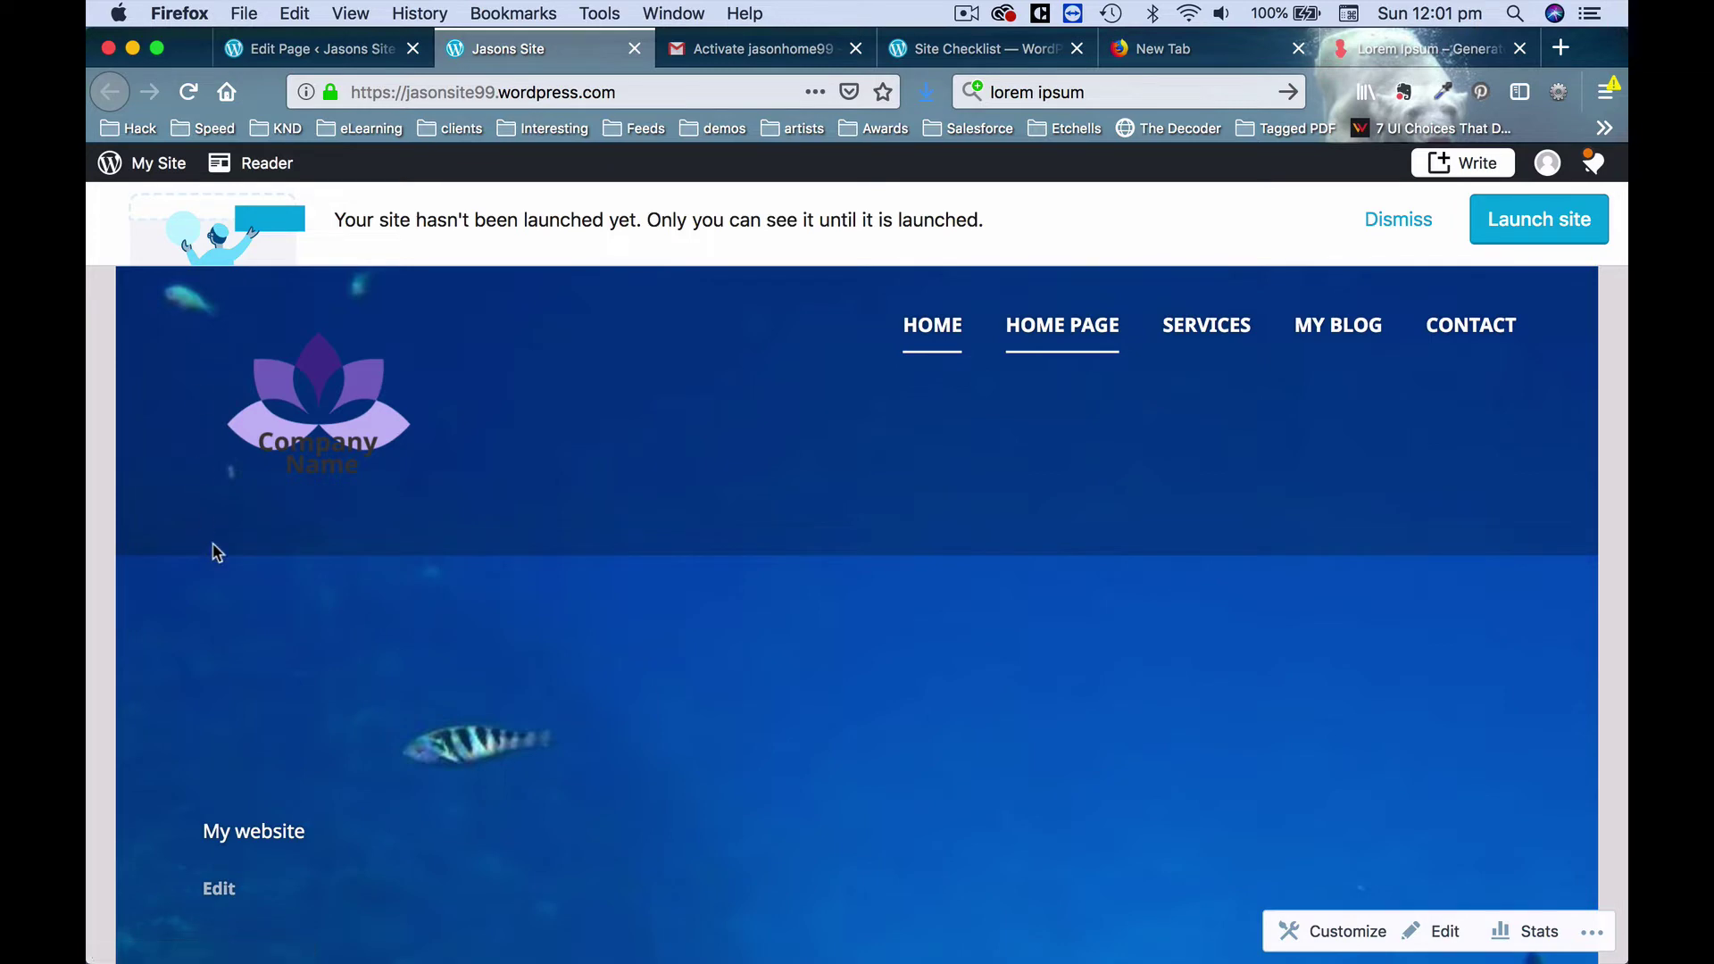
scroll(533, 480, down, 5)
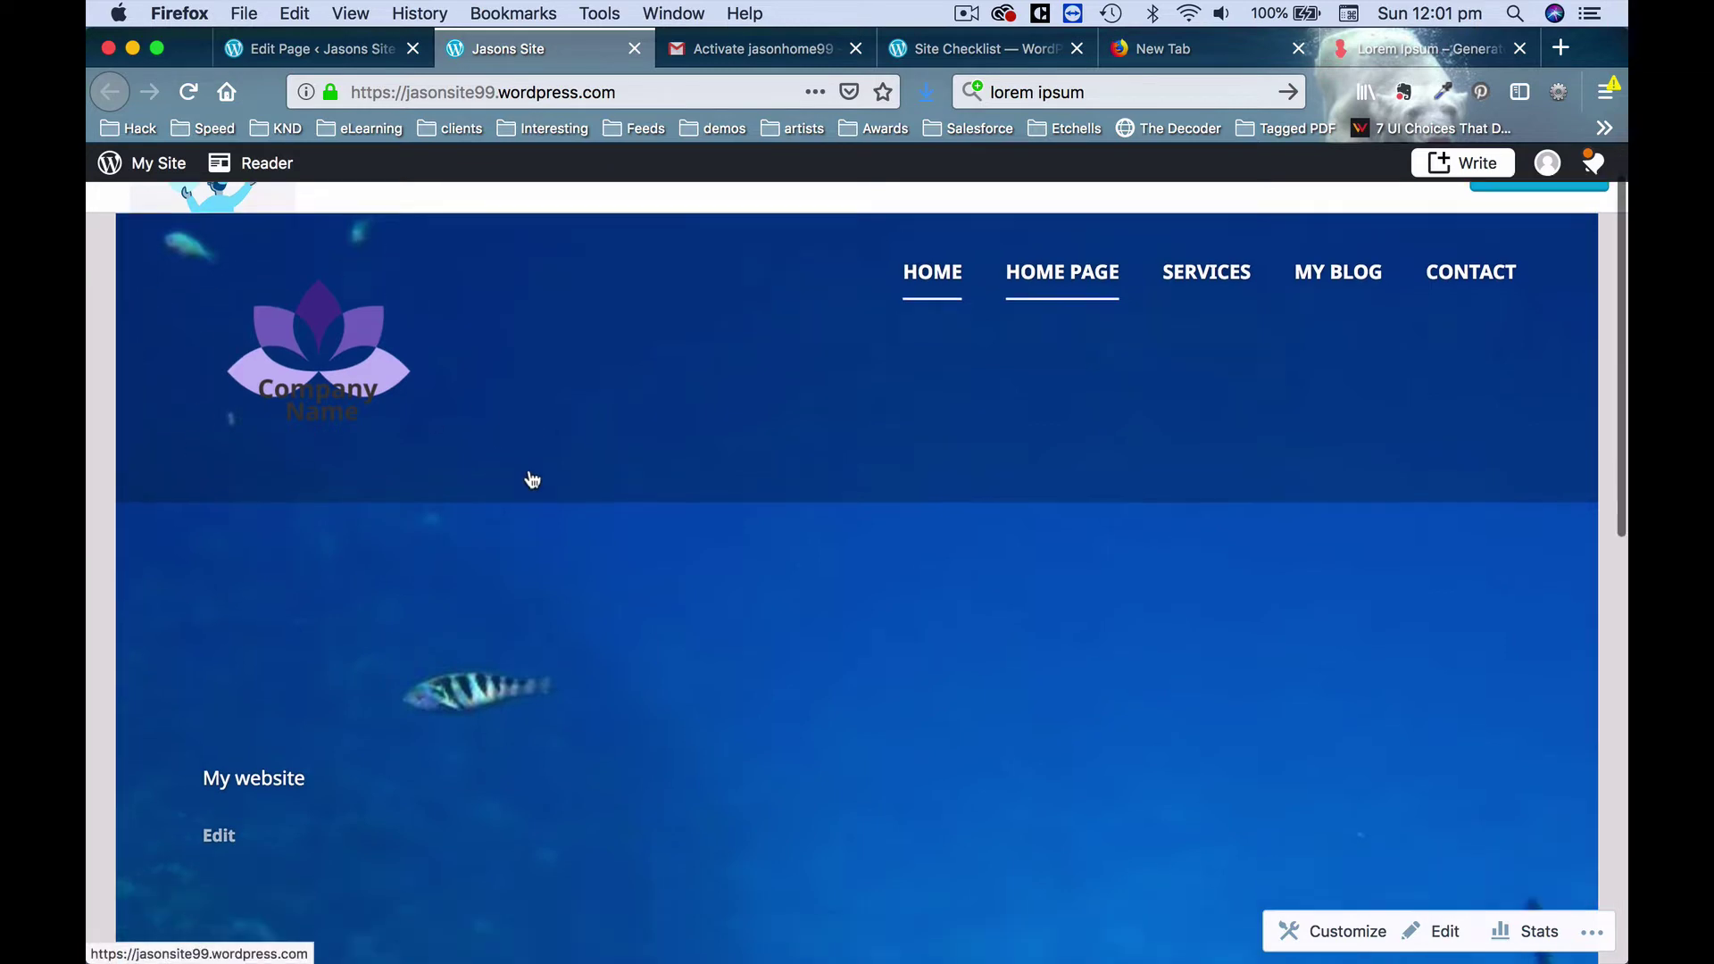
scroll(893, 419, up, 2)
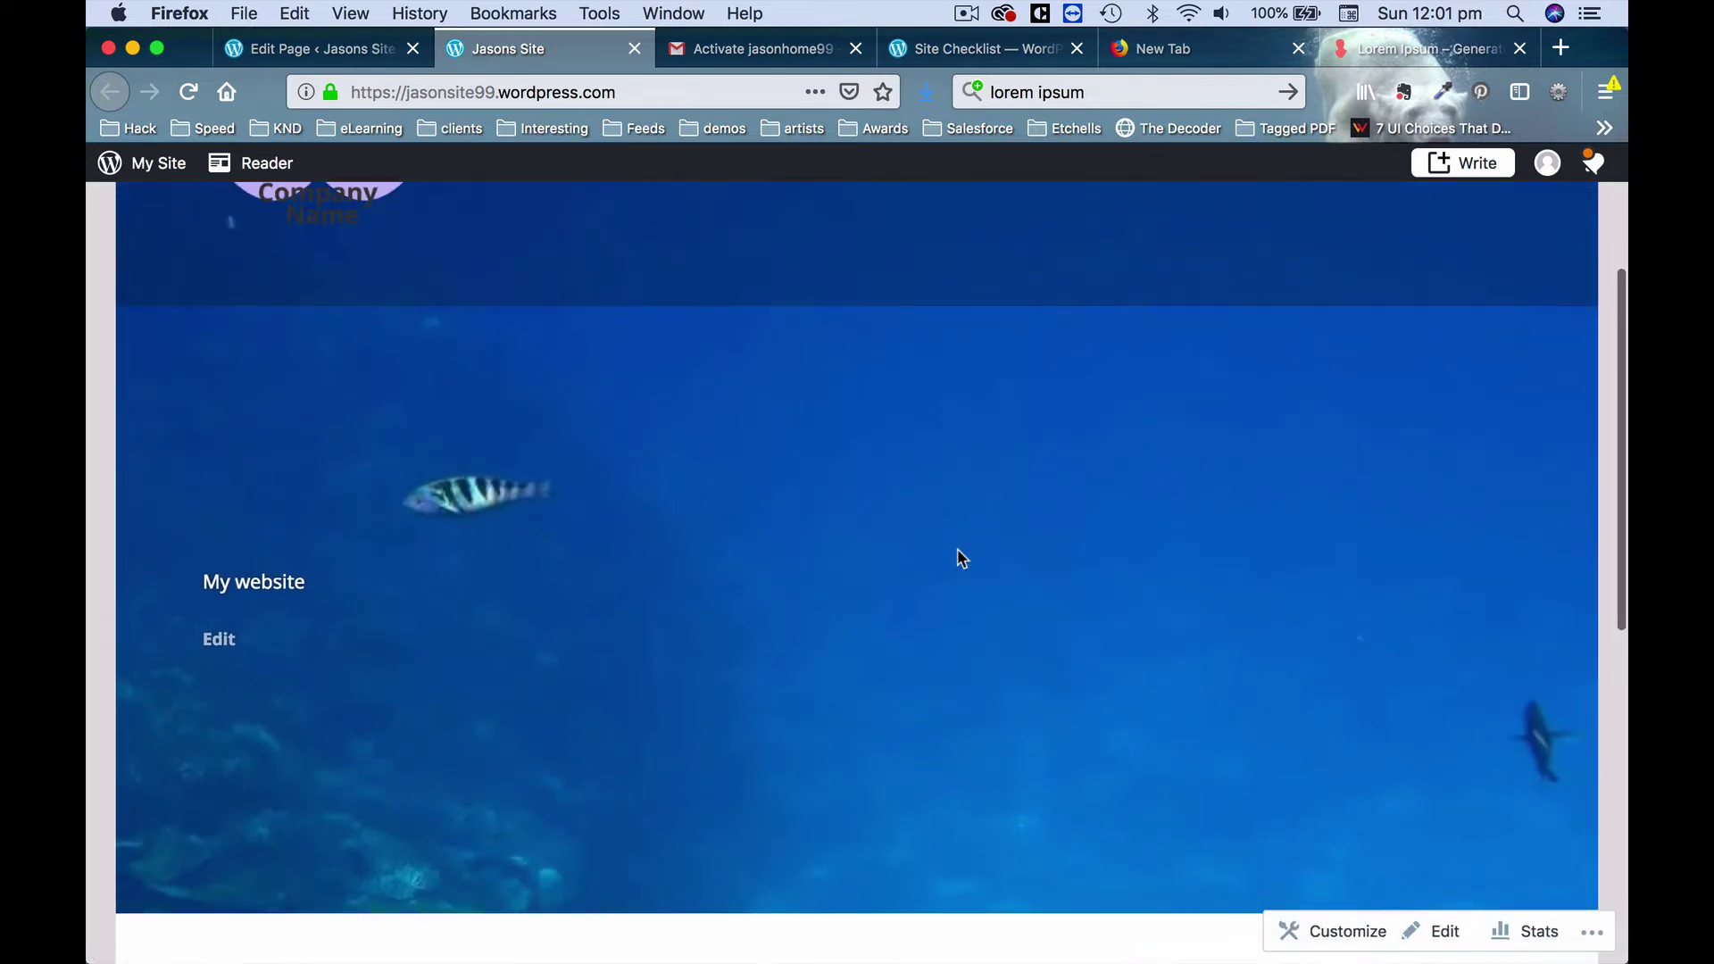
scroll(728, 503, down, 4)
scroll(727, 503, up, 5)
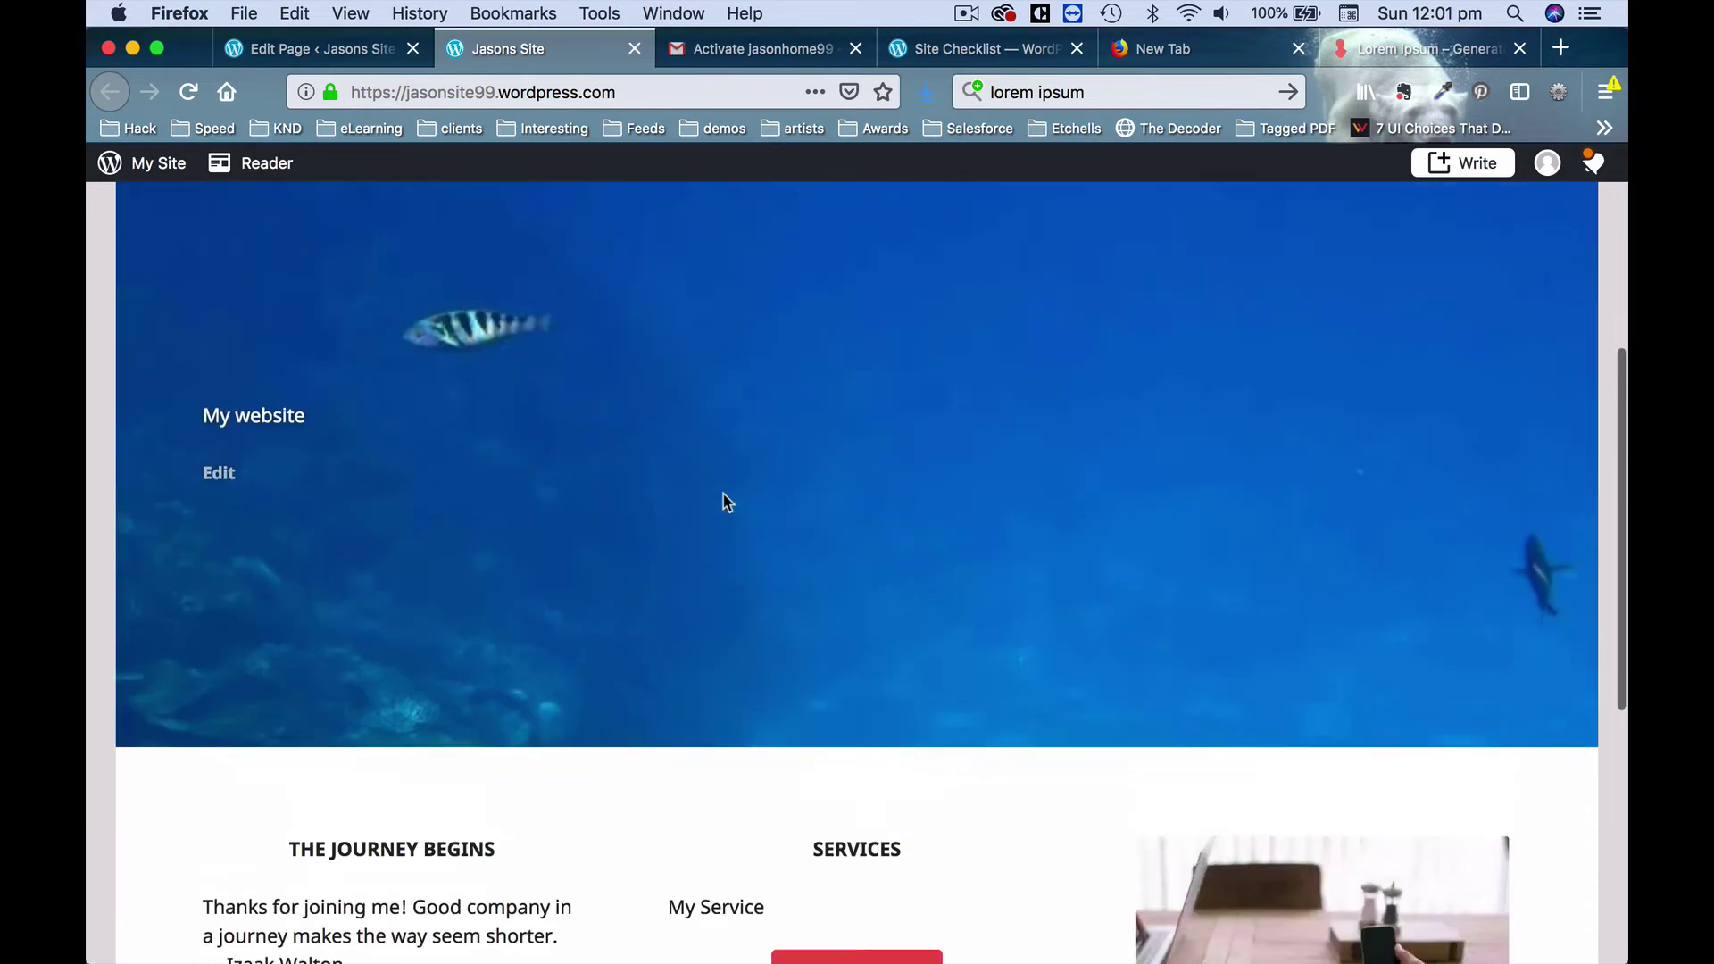
scroll(725, 498, down, 8)
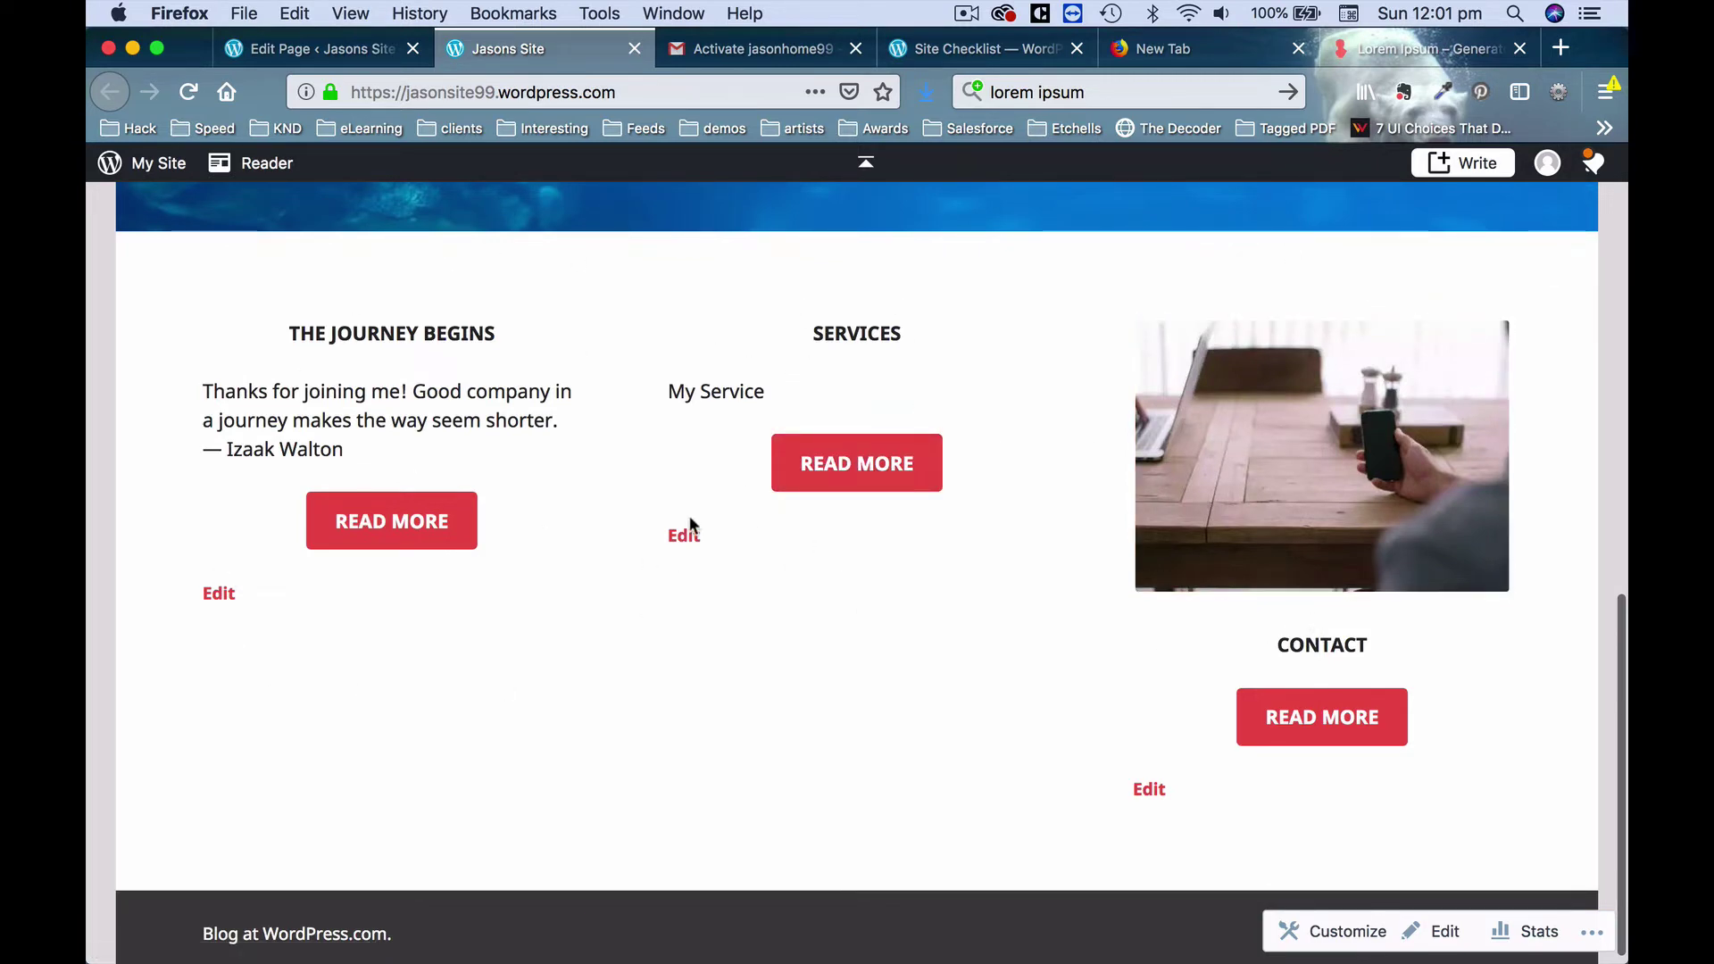
scroll(659, 539, up, 10)
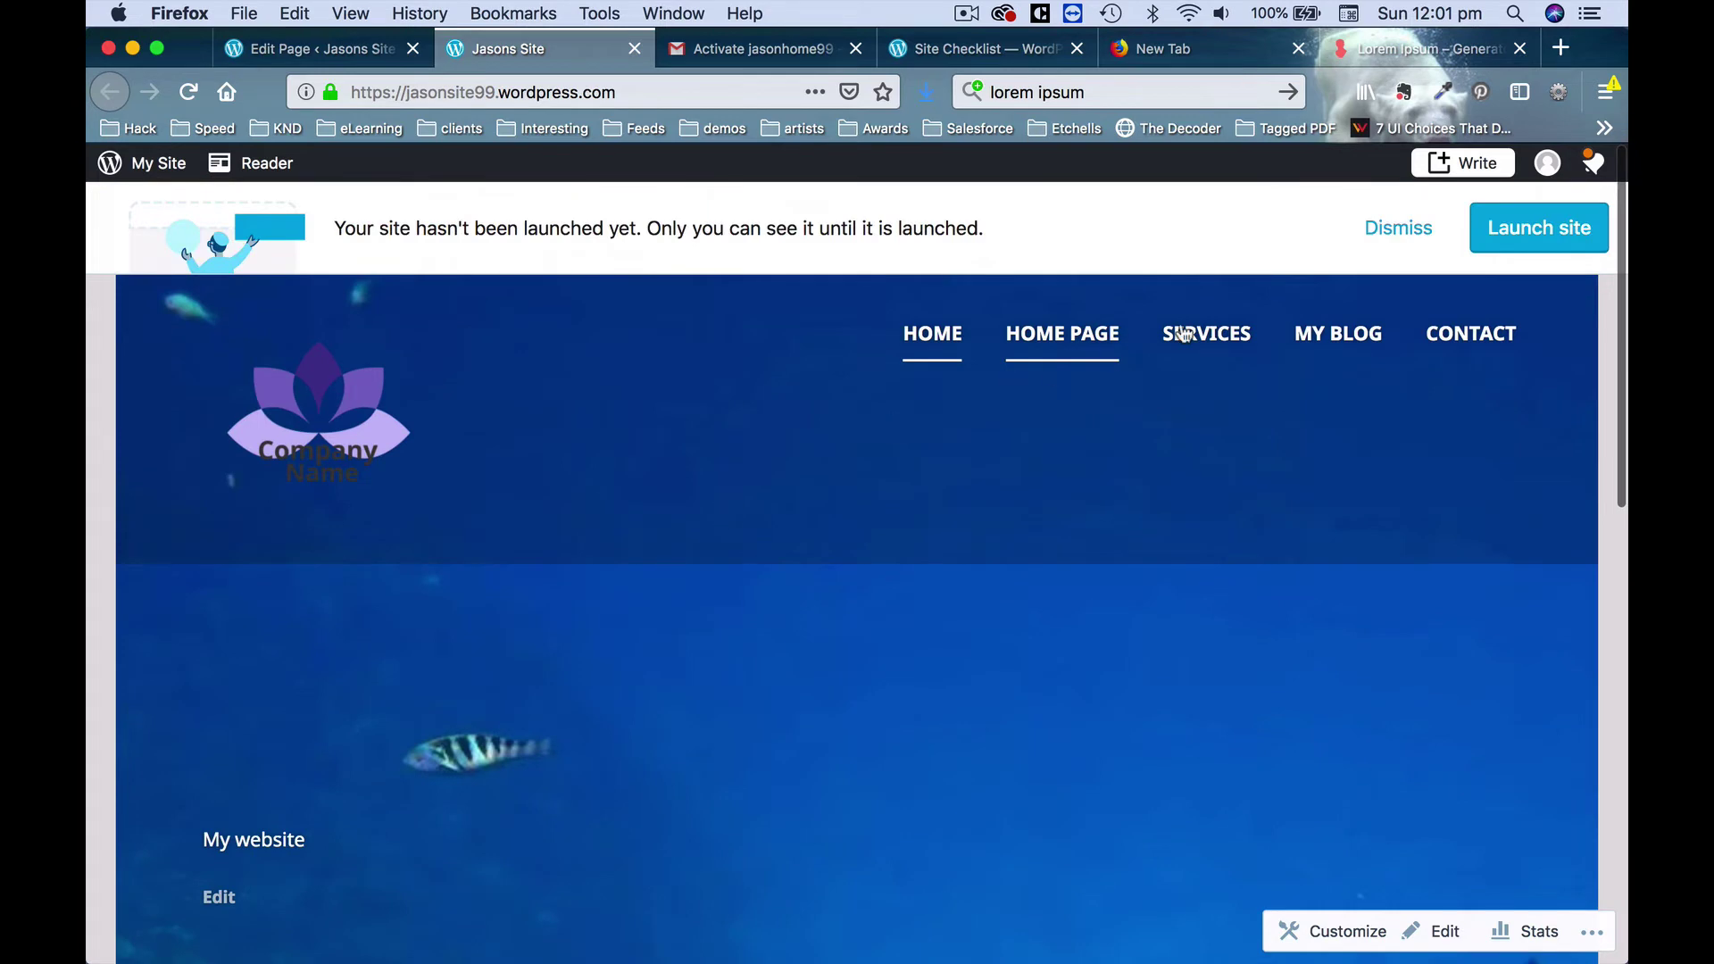
Open the live Services page, check its My Service text, and glance at the editor tab.
click(1183, 334)
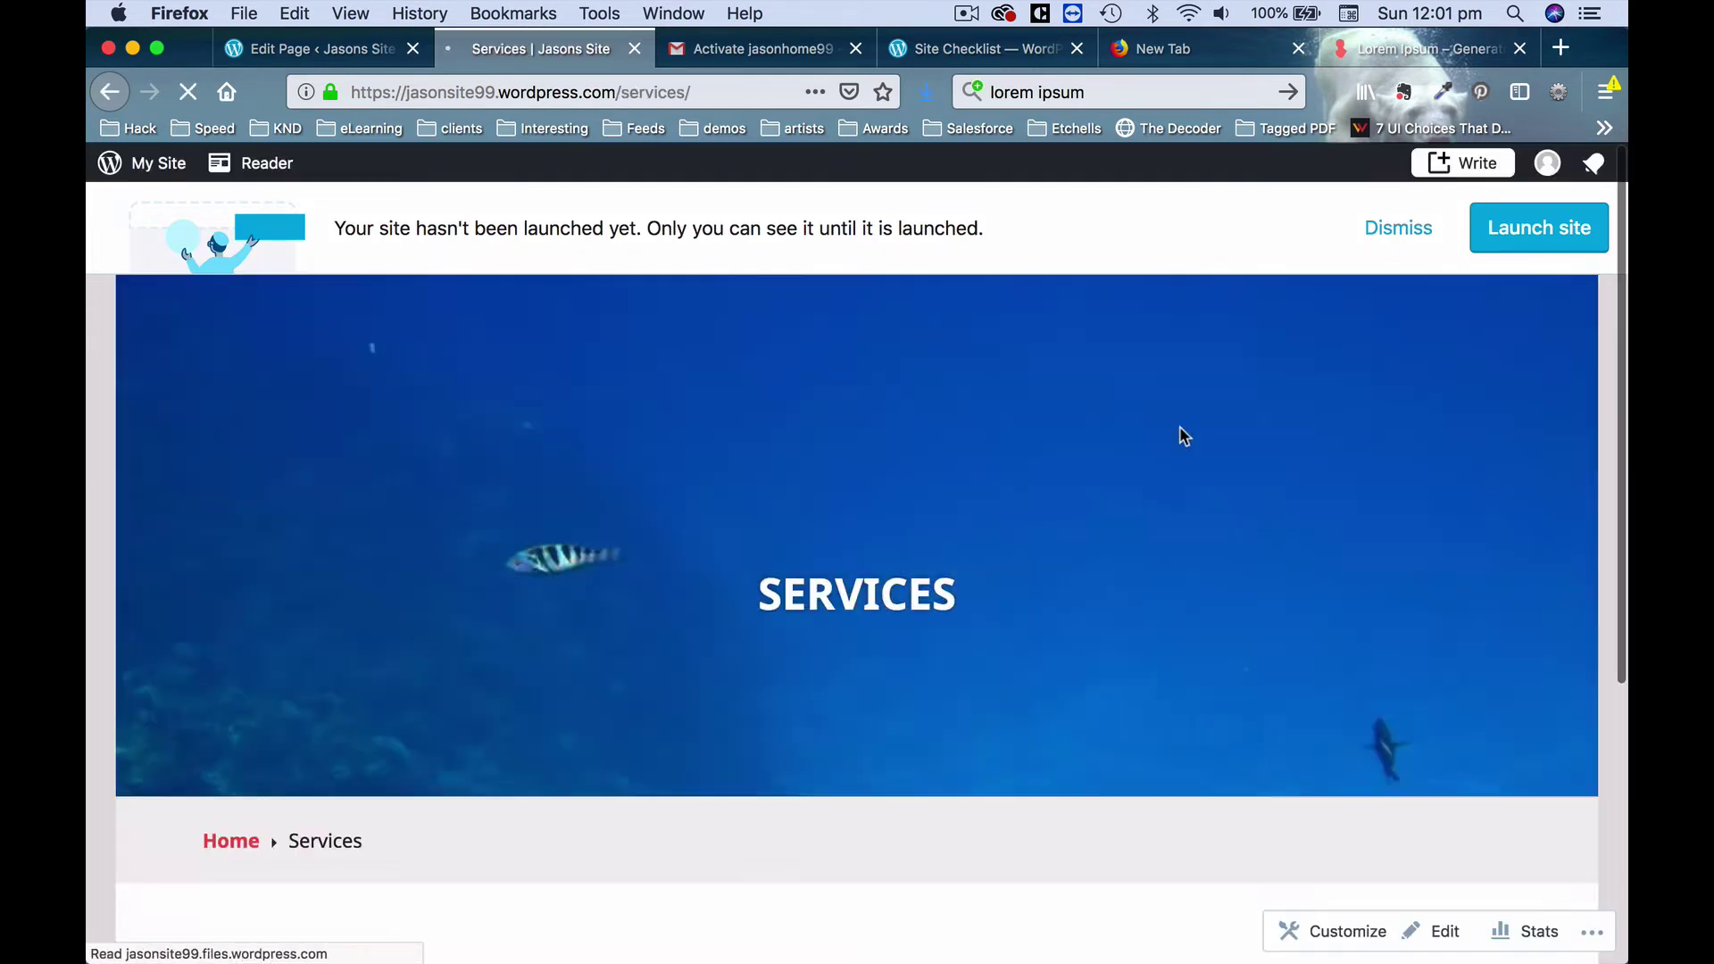
scroll(1183, 435, down, 6)
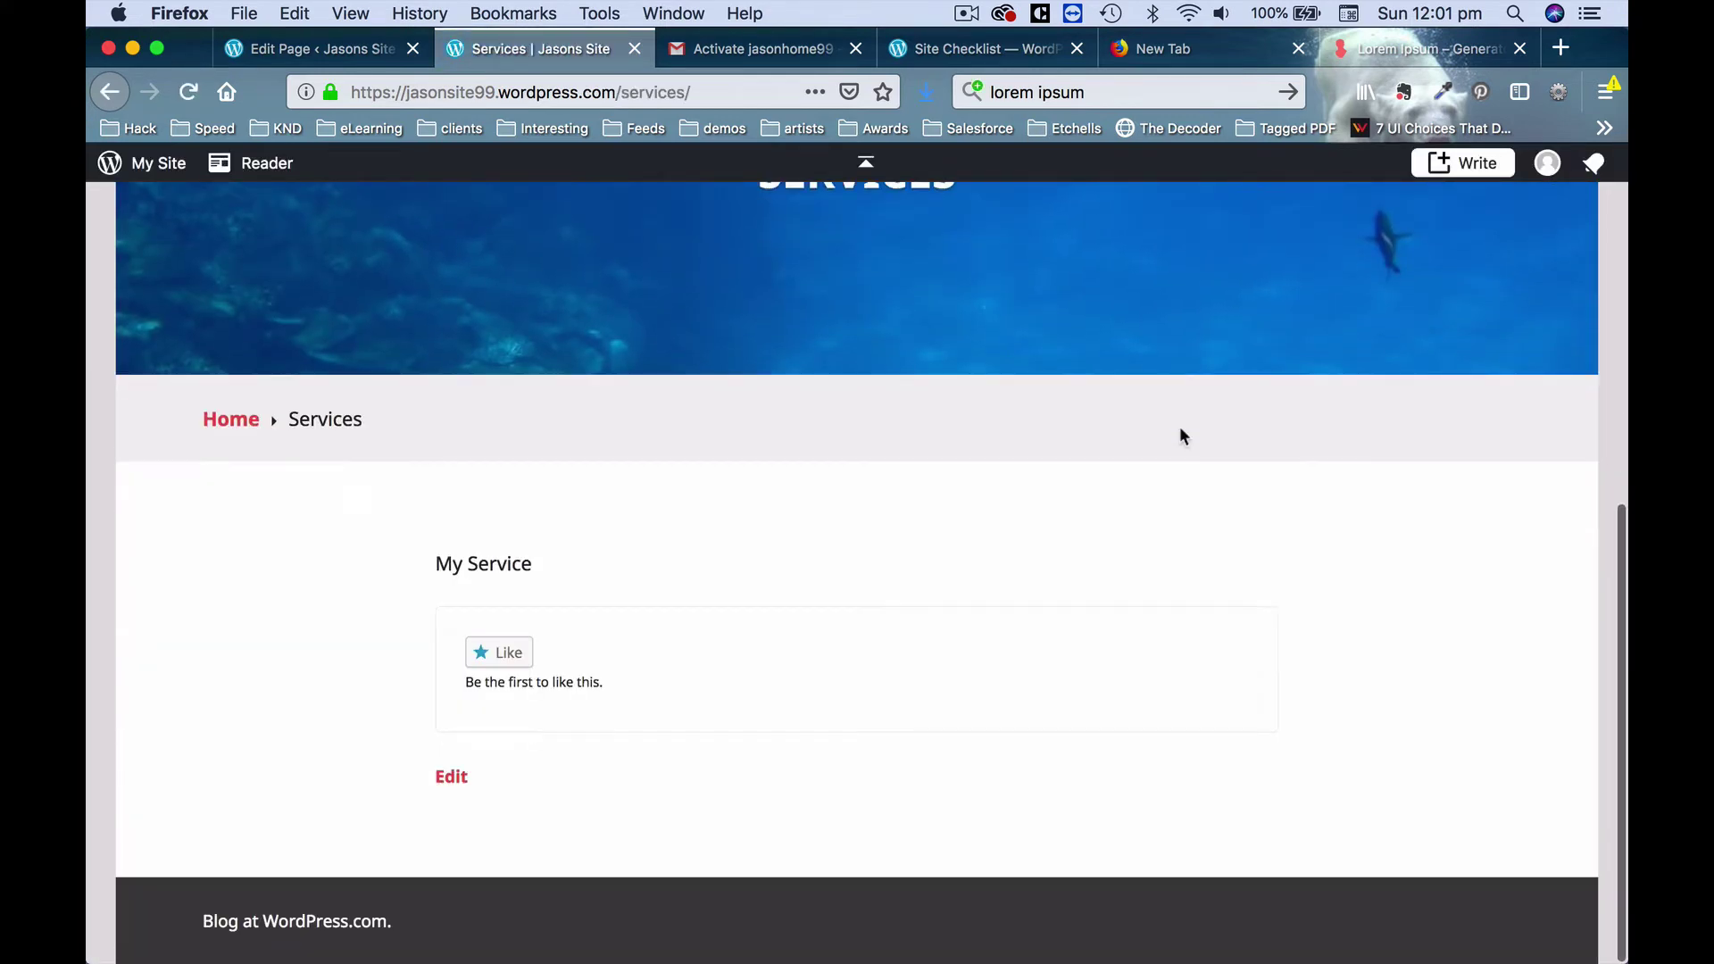
scroll(1181, 436, up, 5)
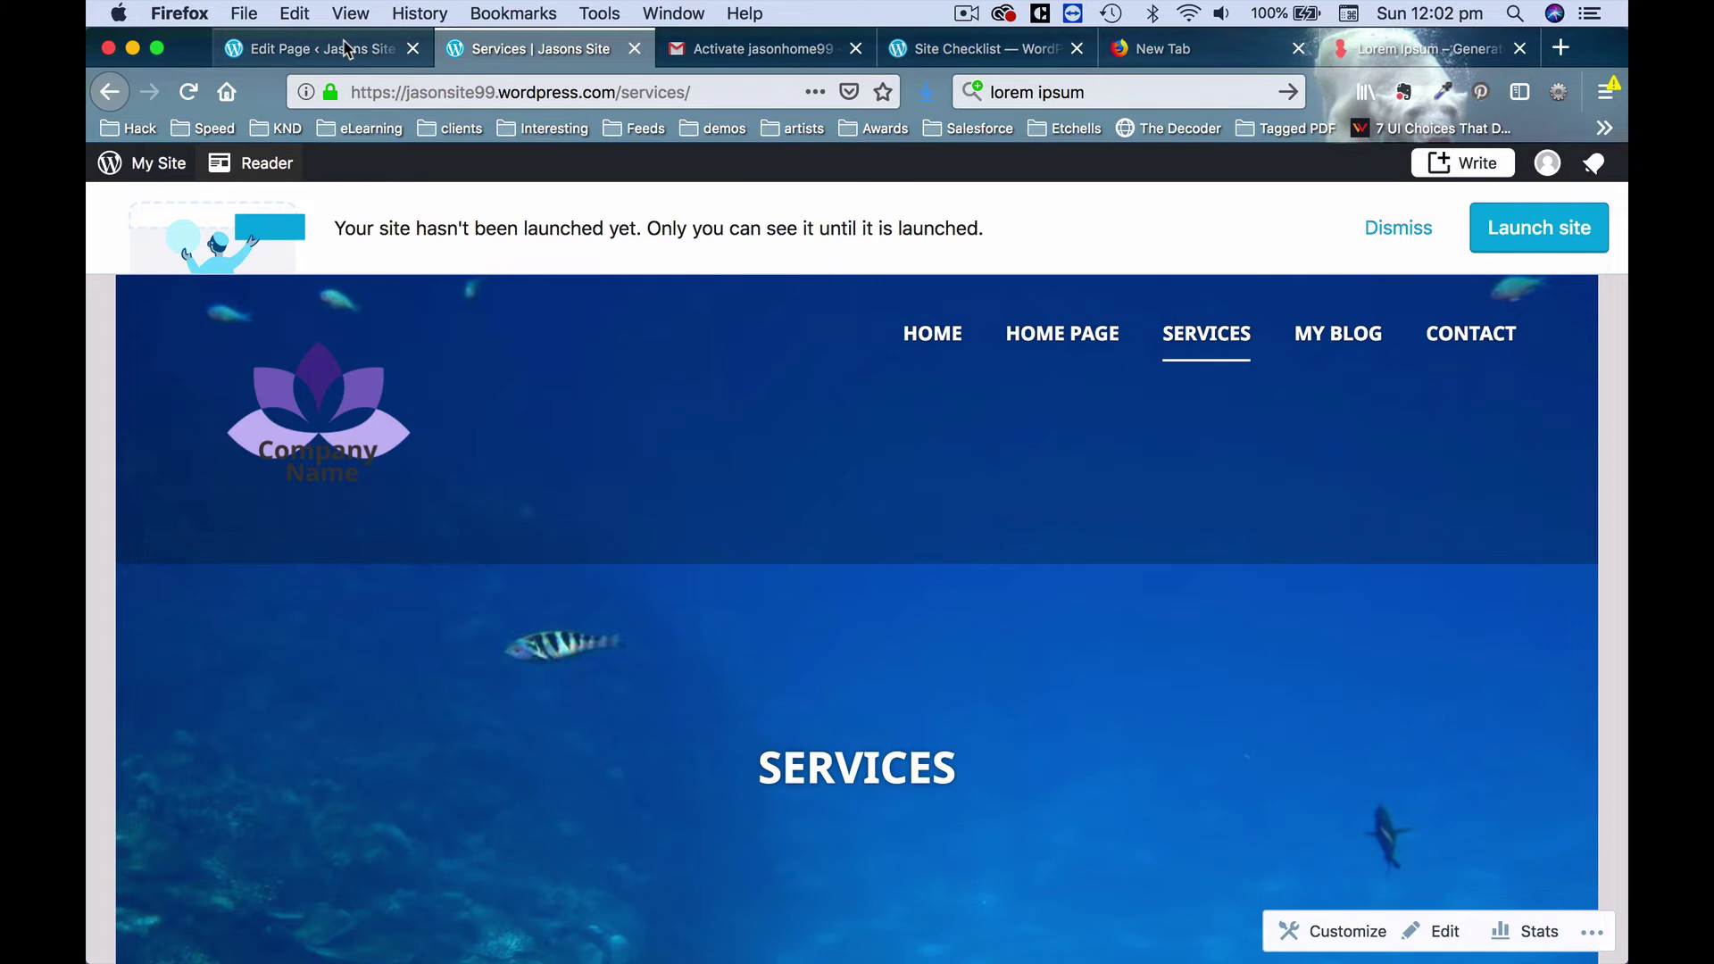
click(347, 49)
click(497, 50)
mouse_move(642, 950)
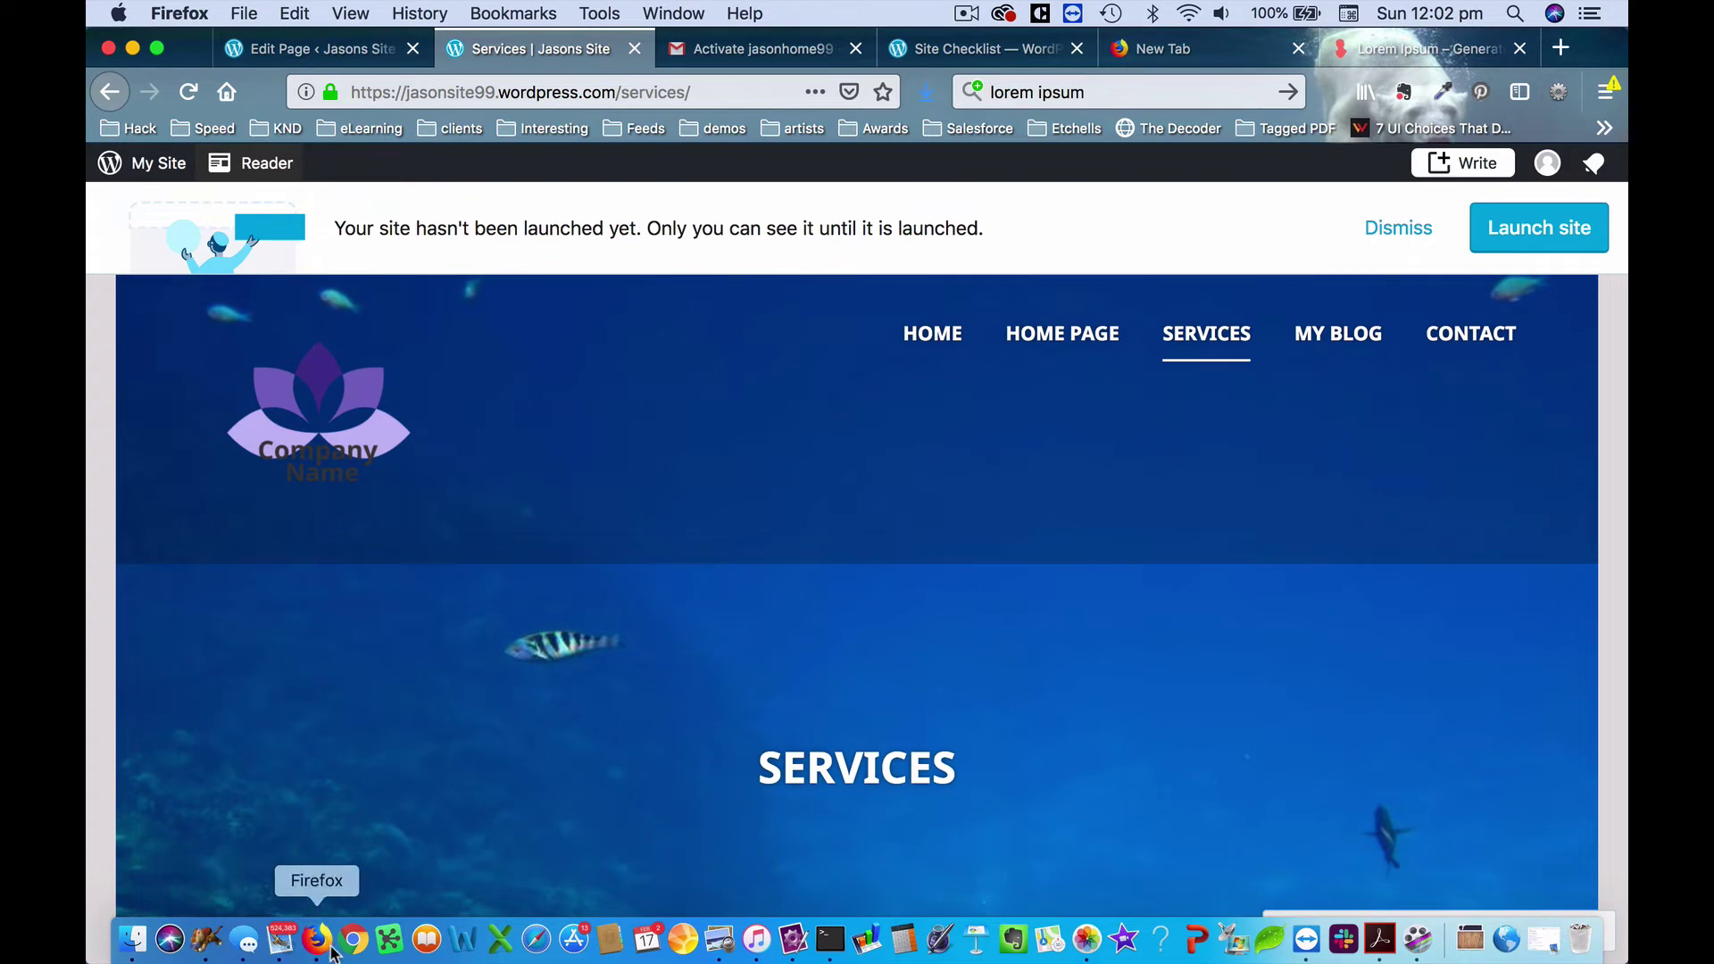
Resize logo-ex-7.png in Preview from 300 to 150 pixels wide and save it.
click(720, 942)
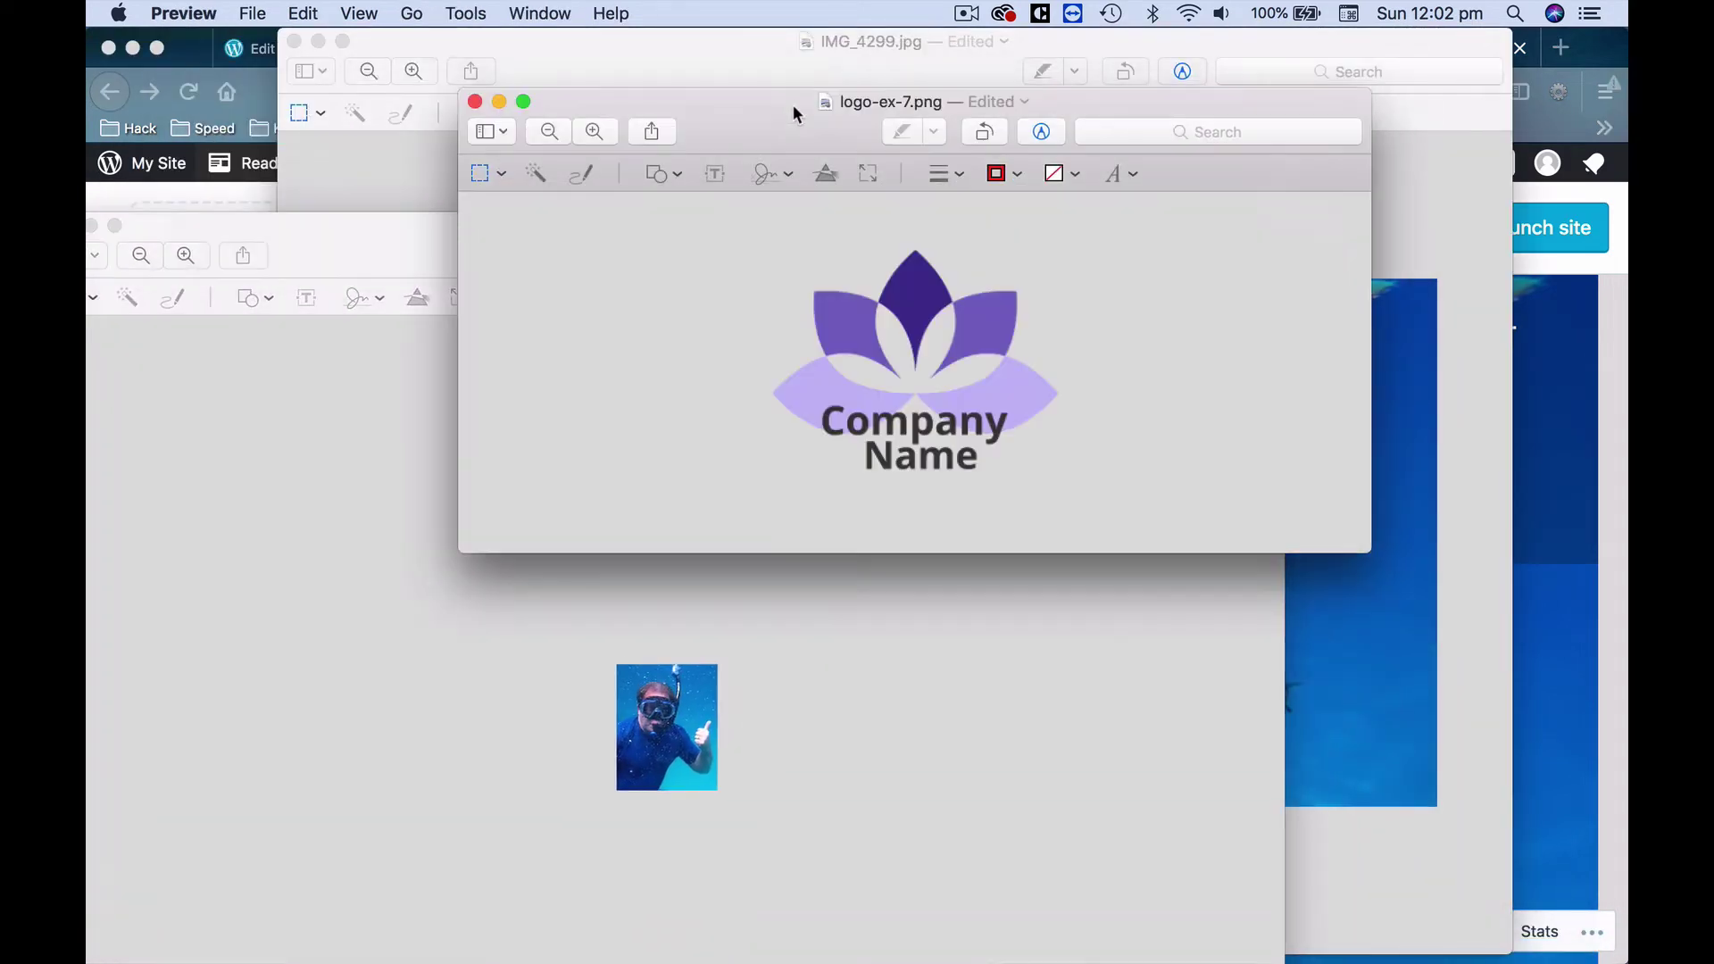
click(465, 12)
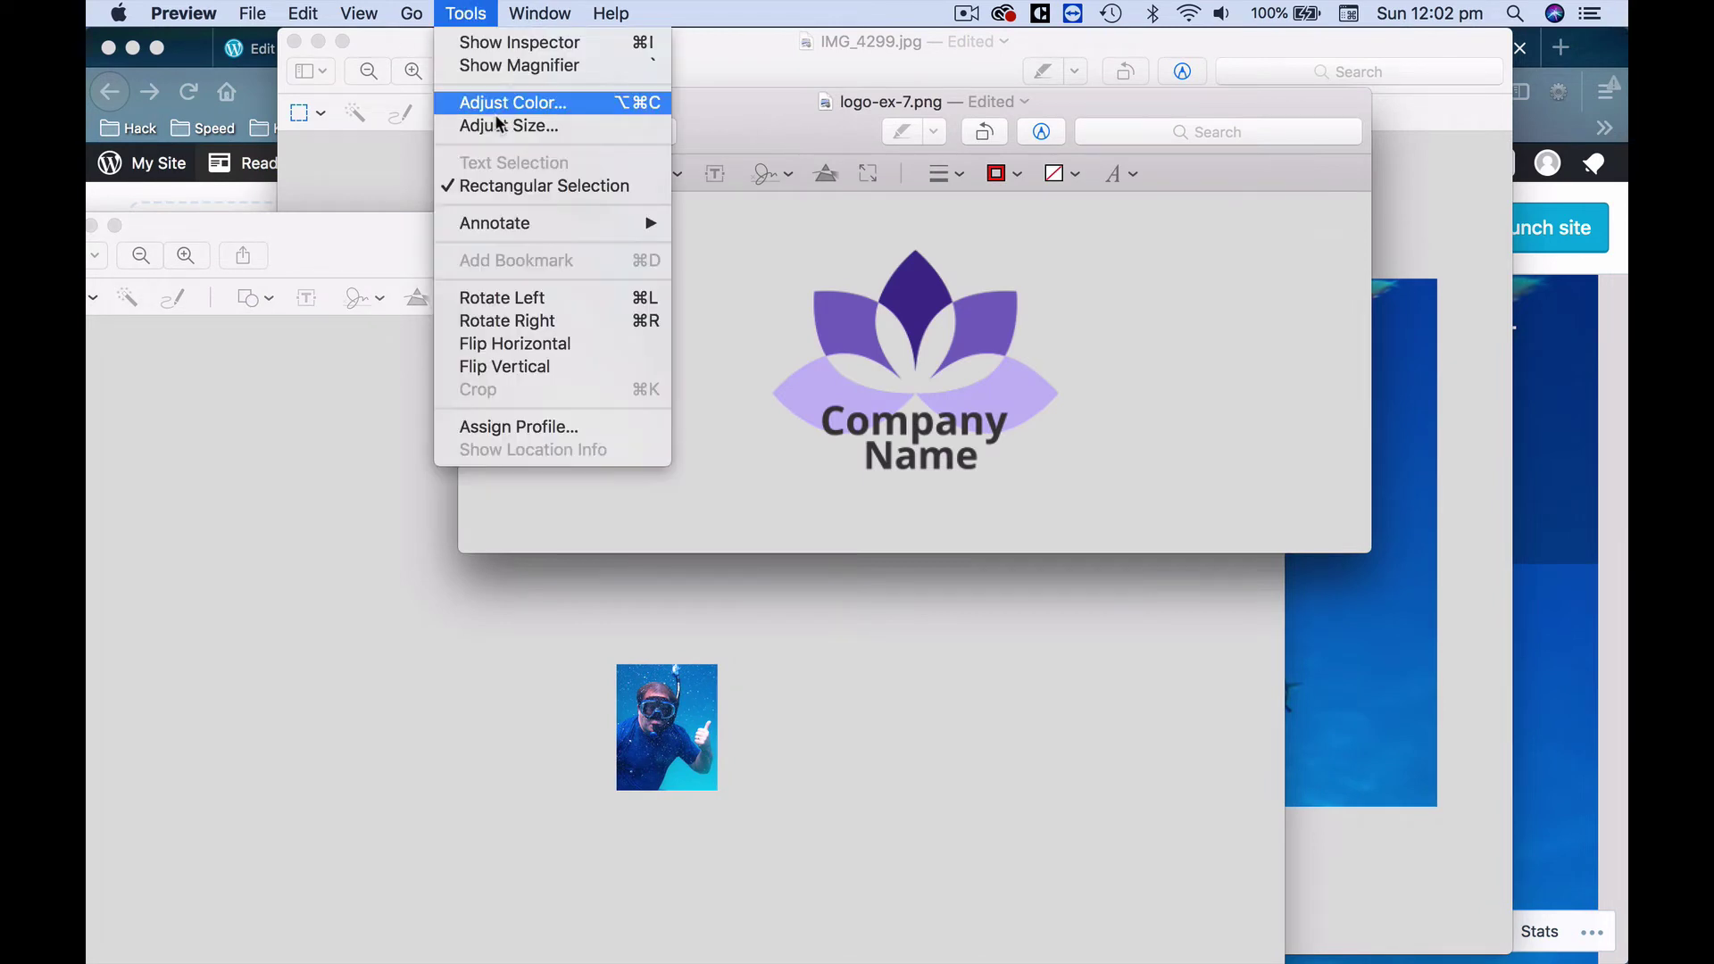
click(502, 125)
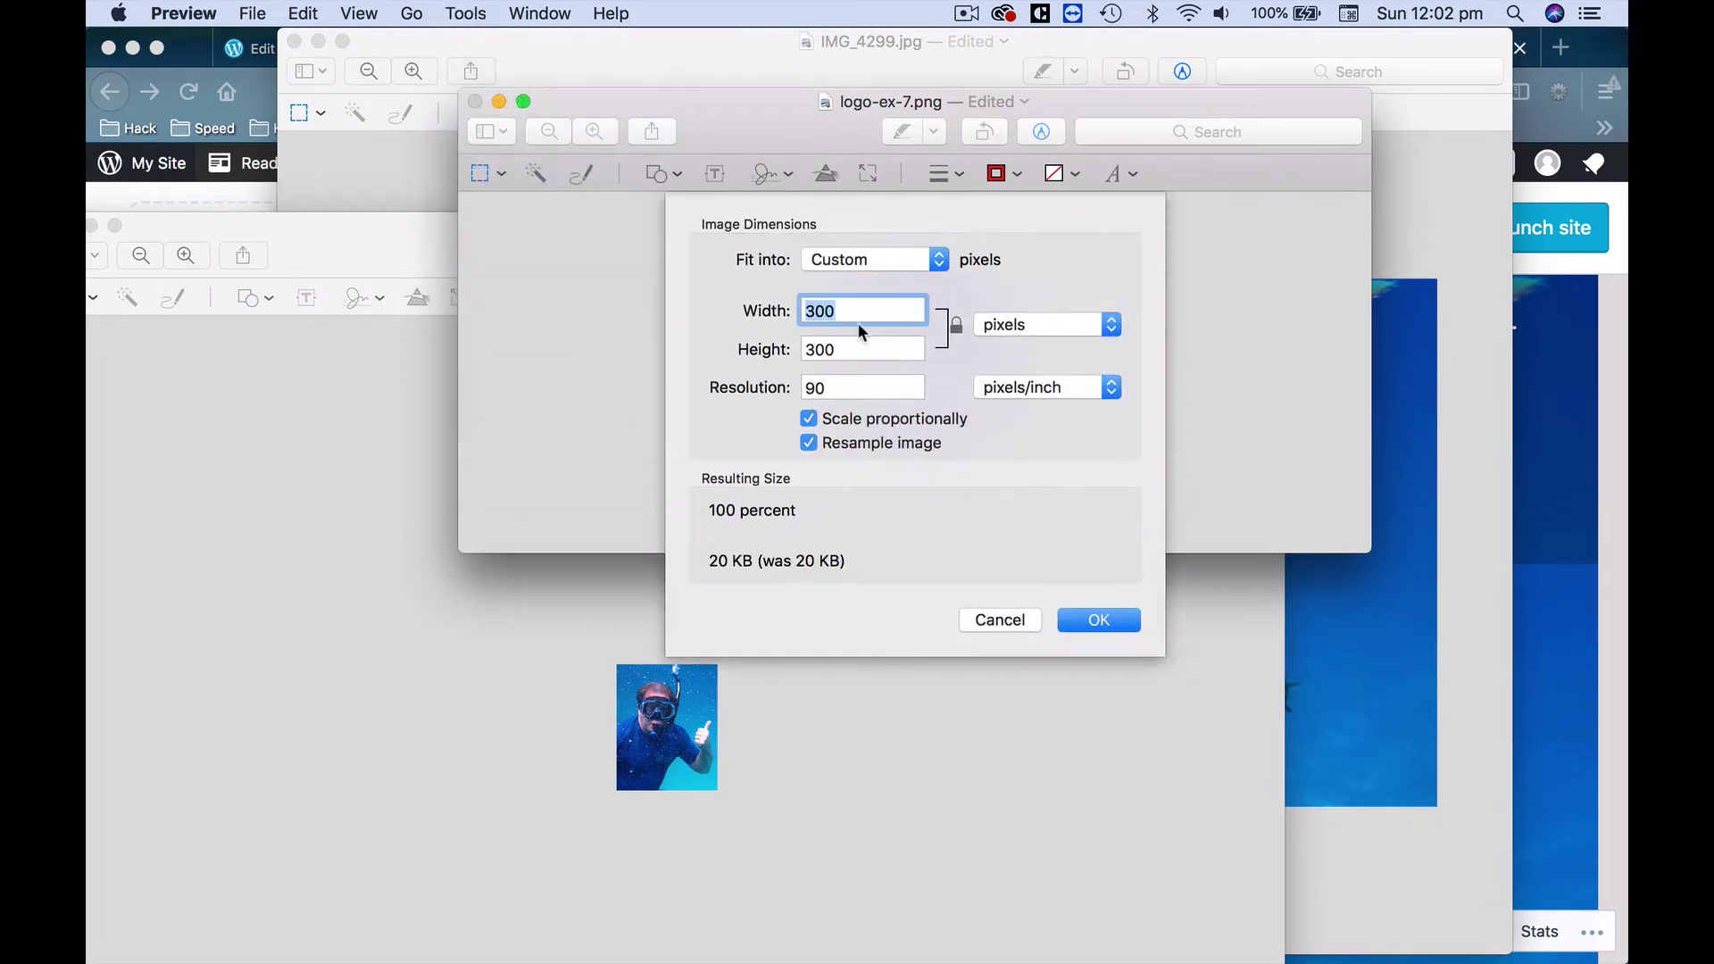
click(855, 317)
double_click(855, 317)
text(150)
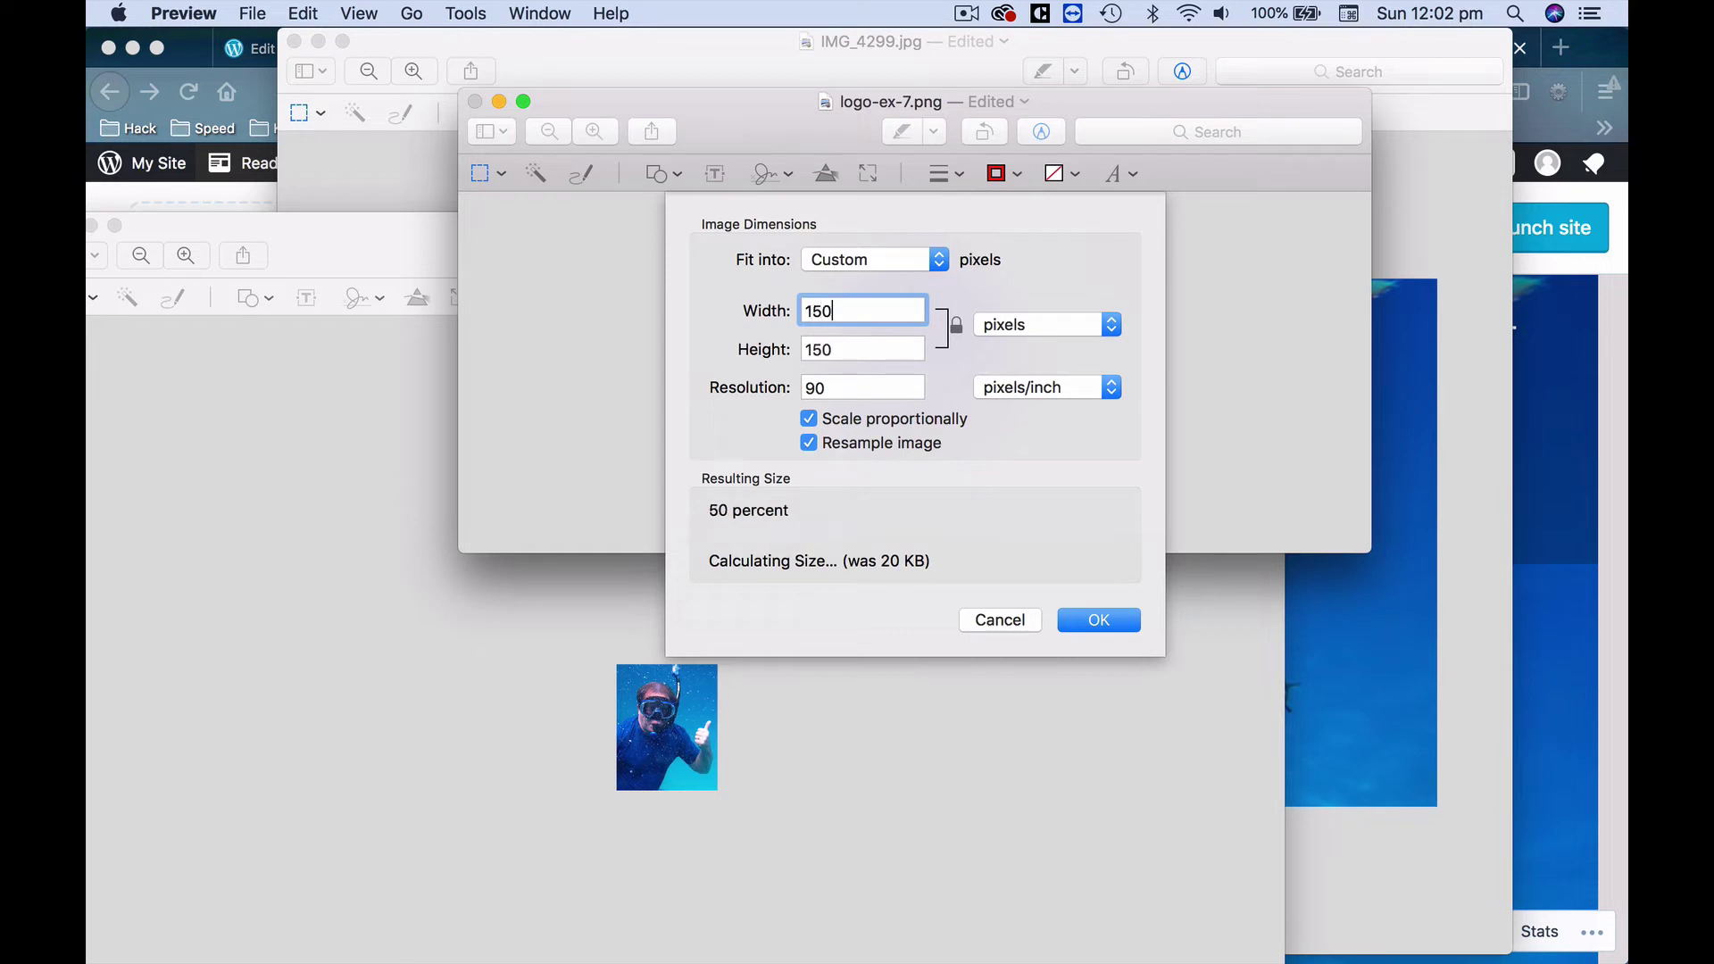
click(1107, 621)
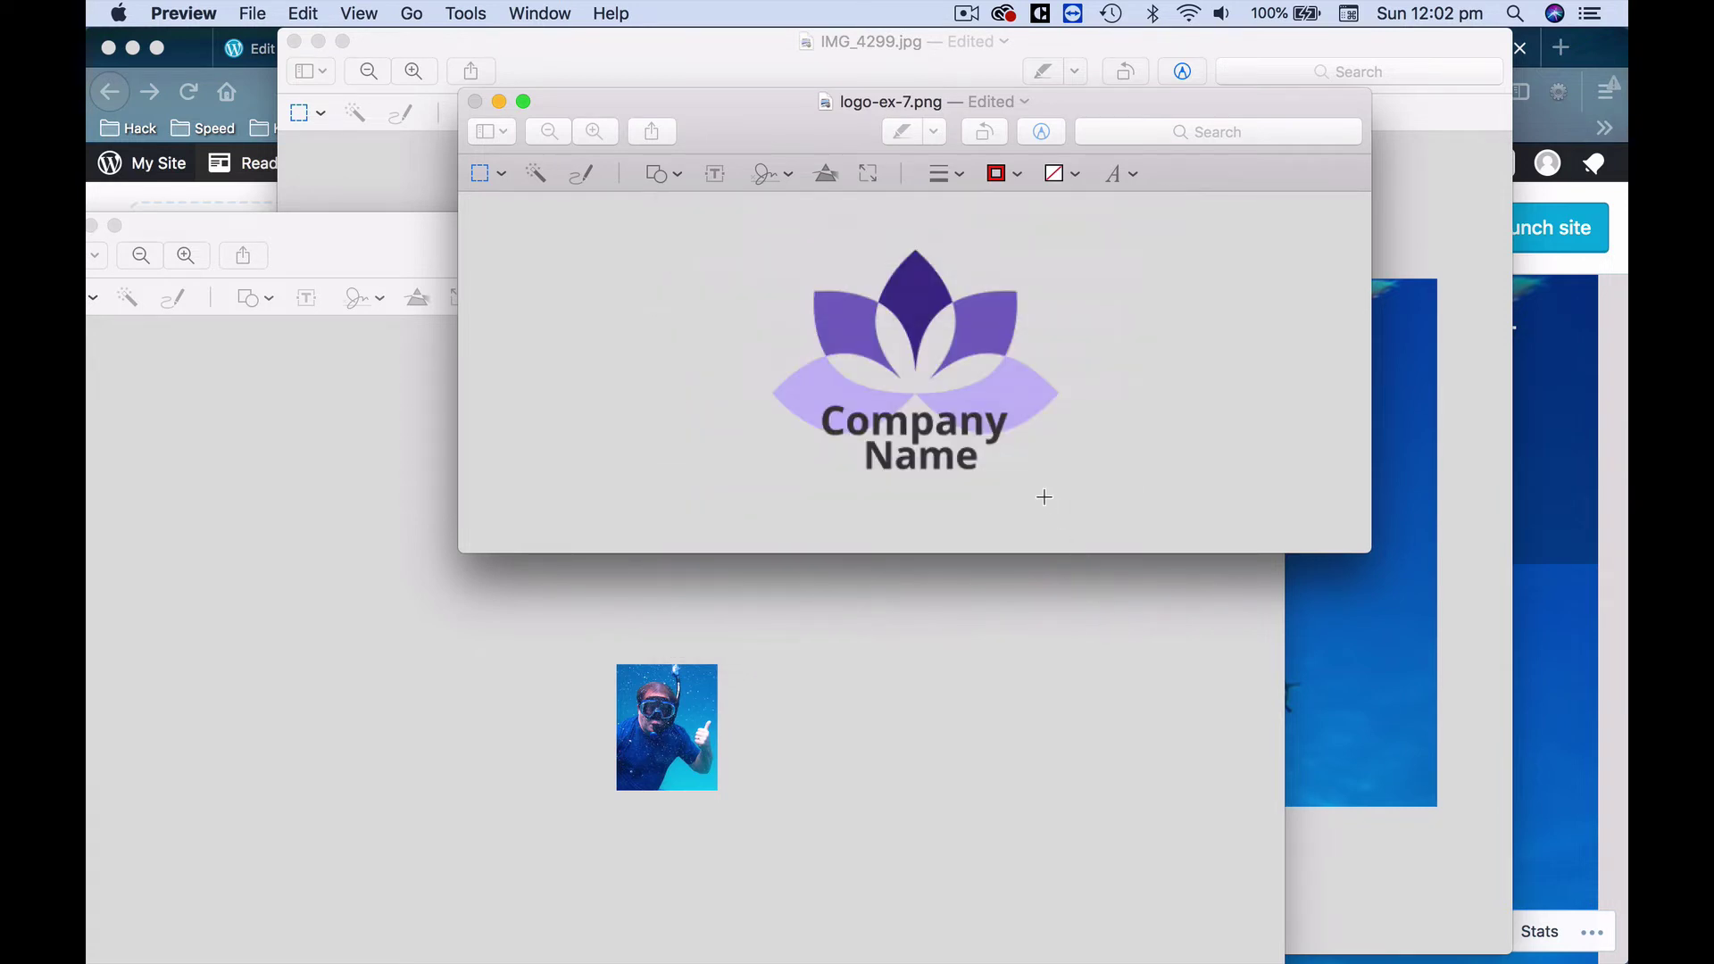
key(super+s)
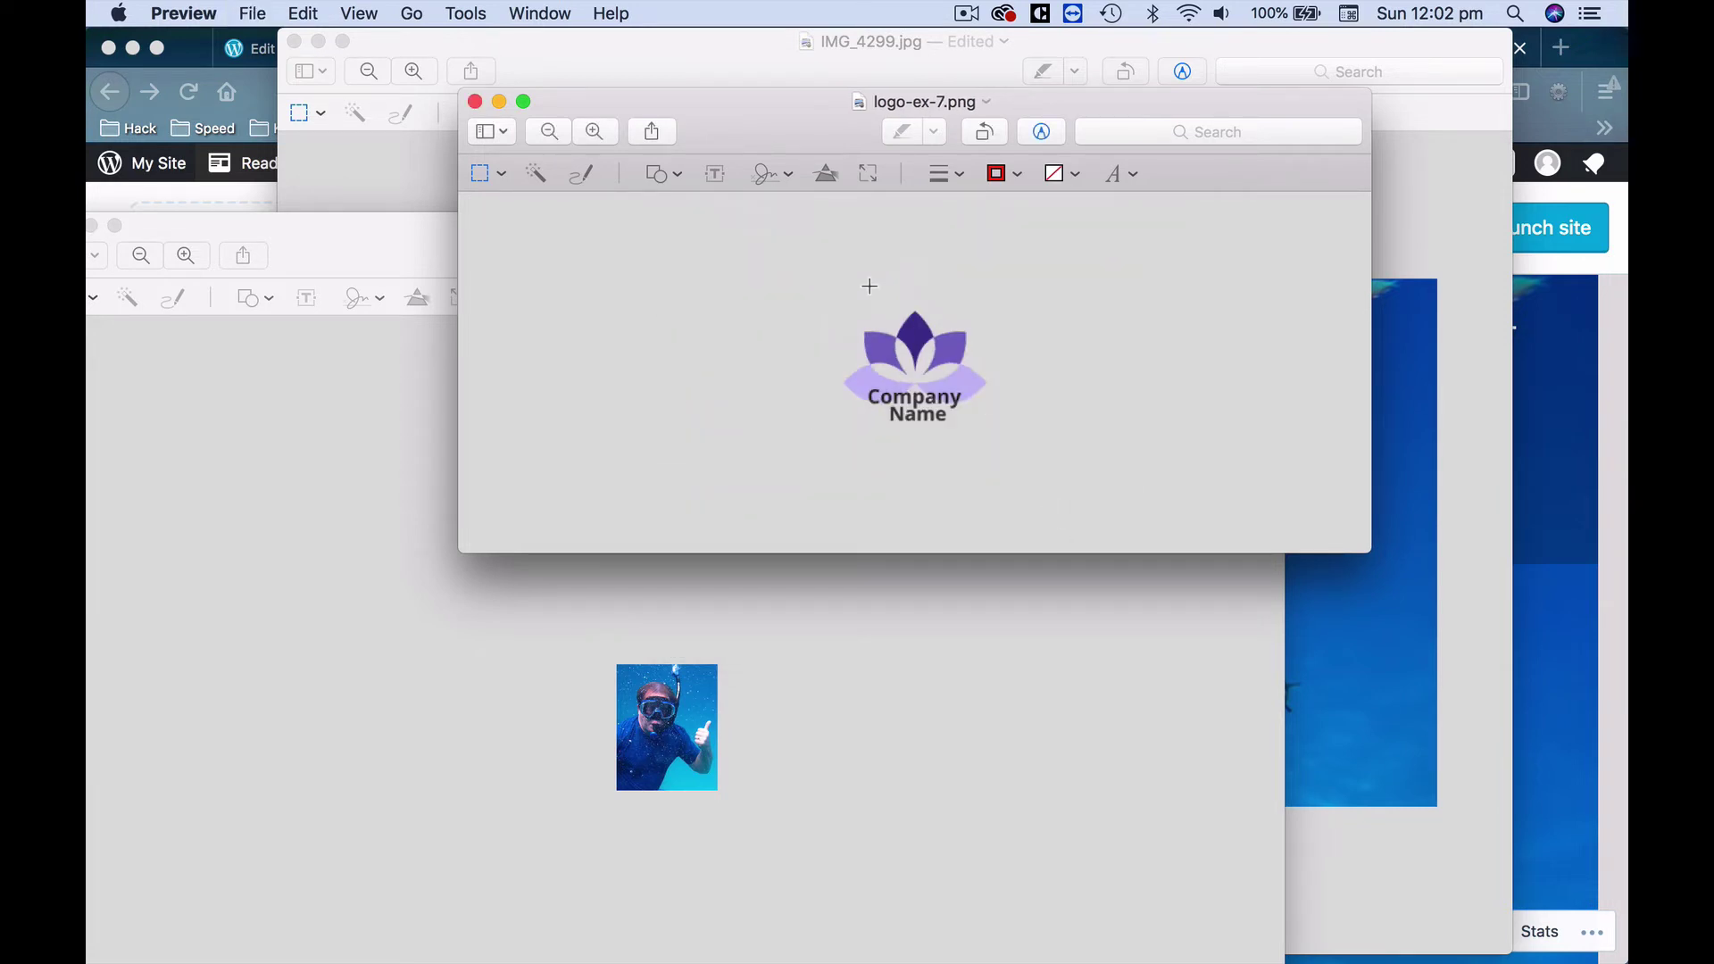
click(1606, 58)
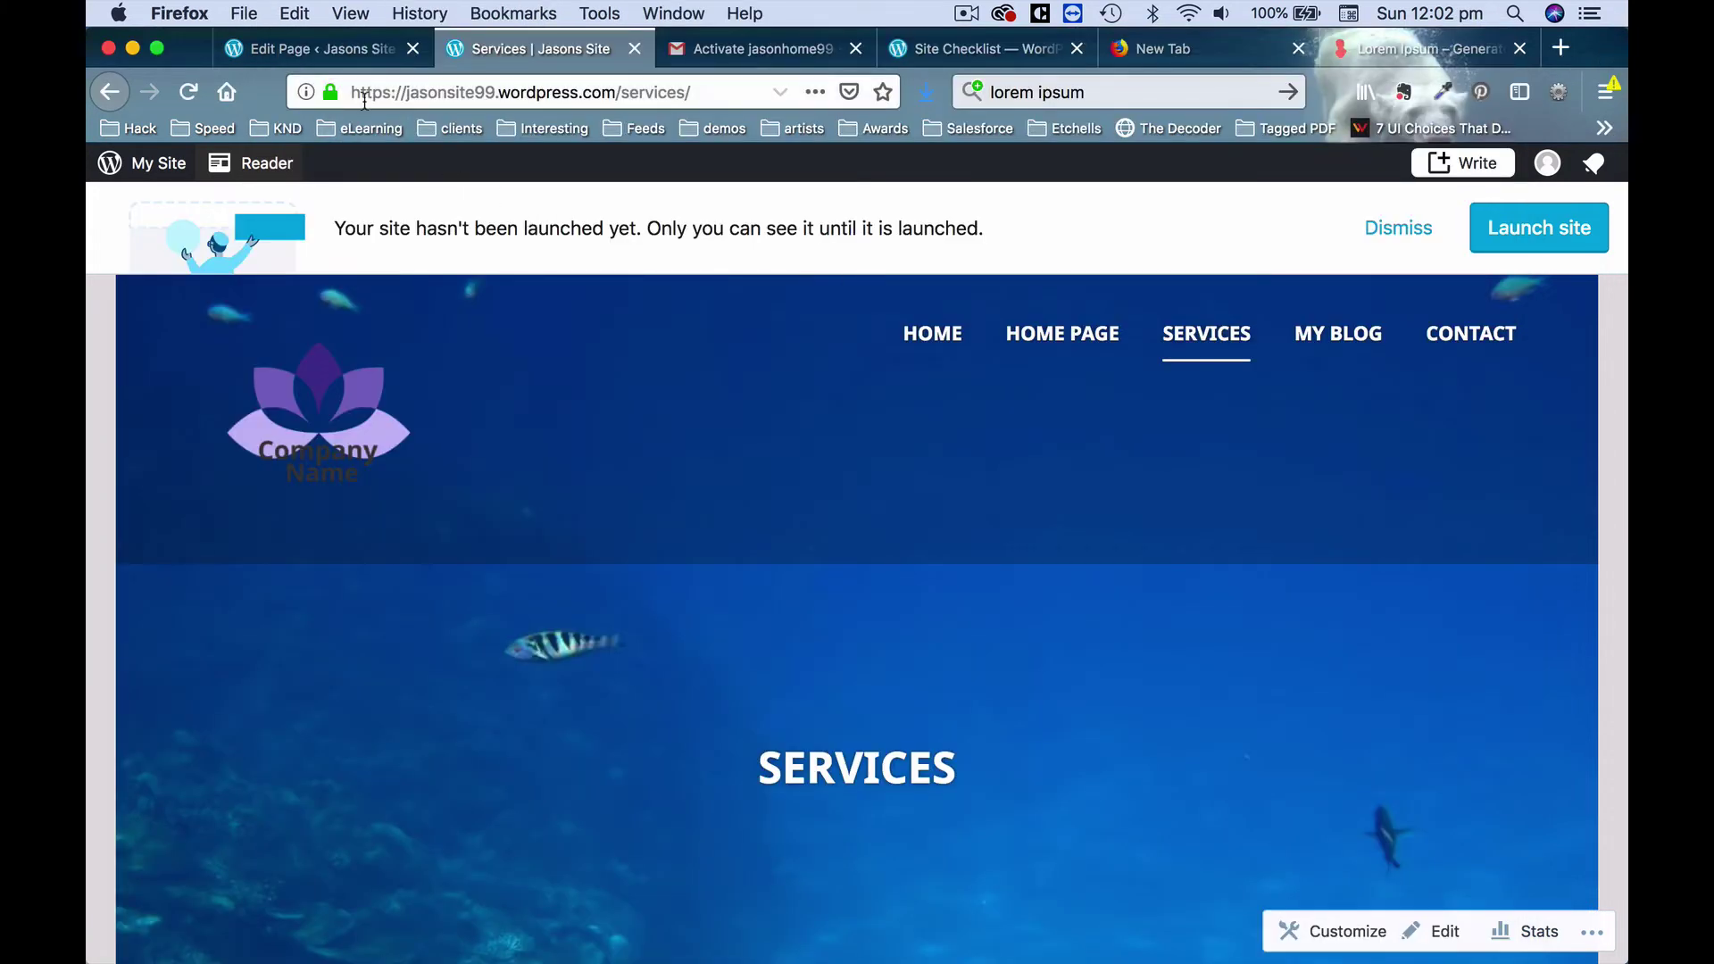
Leave the editor for Site Pages, open Customize > Site Identity, and remove the logo.
click(341, 51)
click(117, 177)
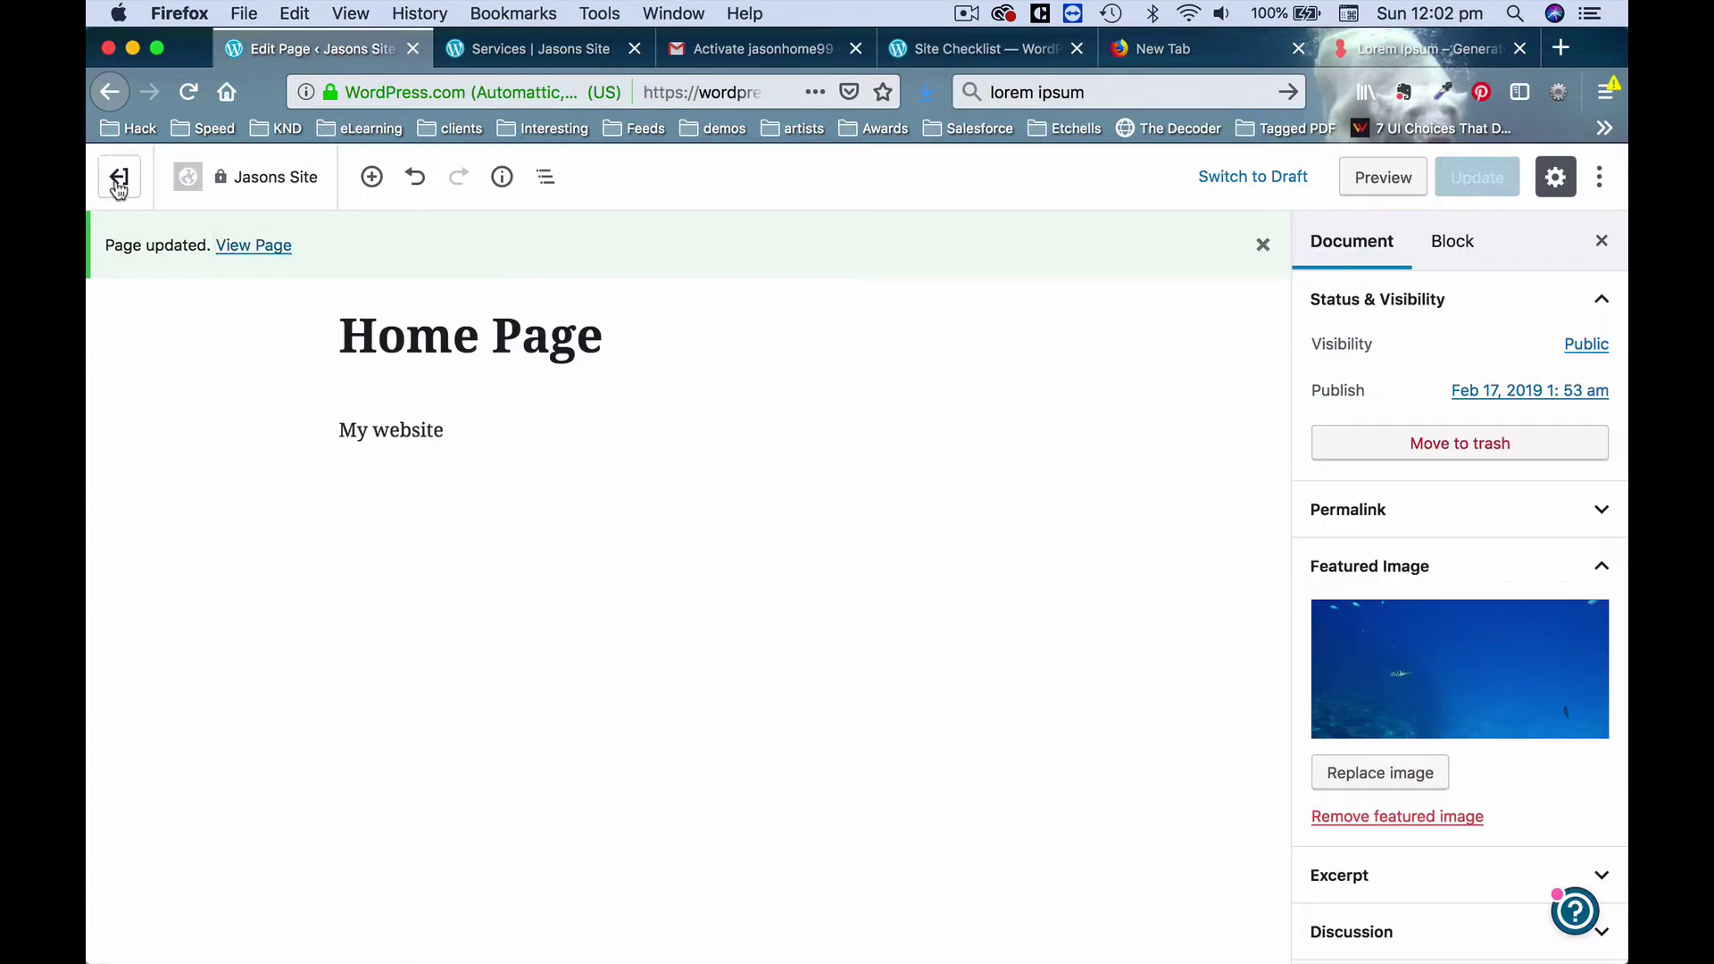
scroll(311, 633, down, 3)
scroll(314, 635, down, 5)
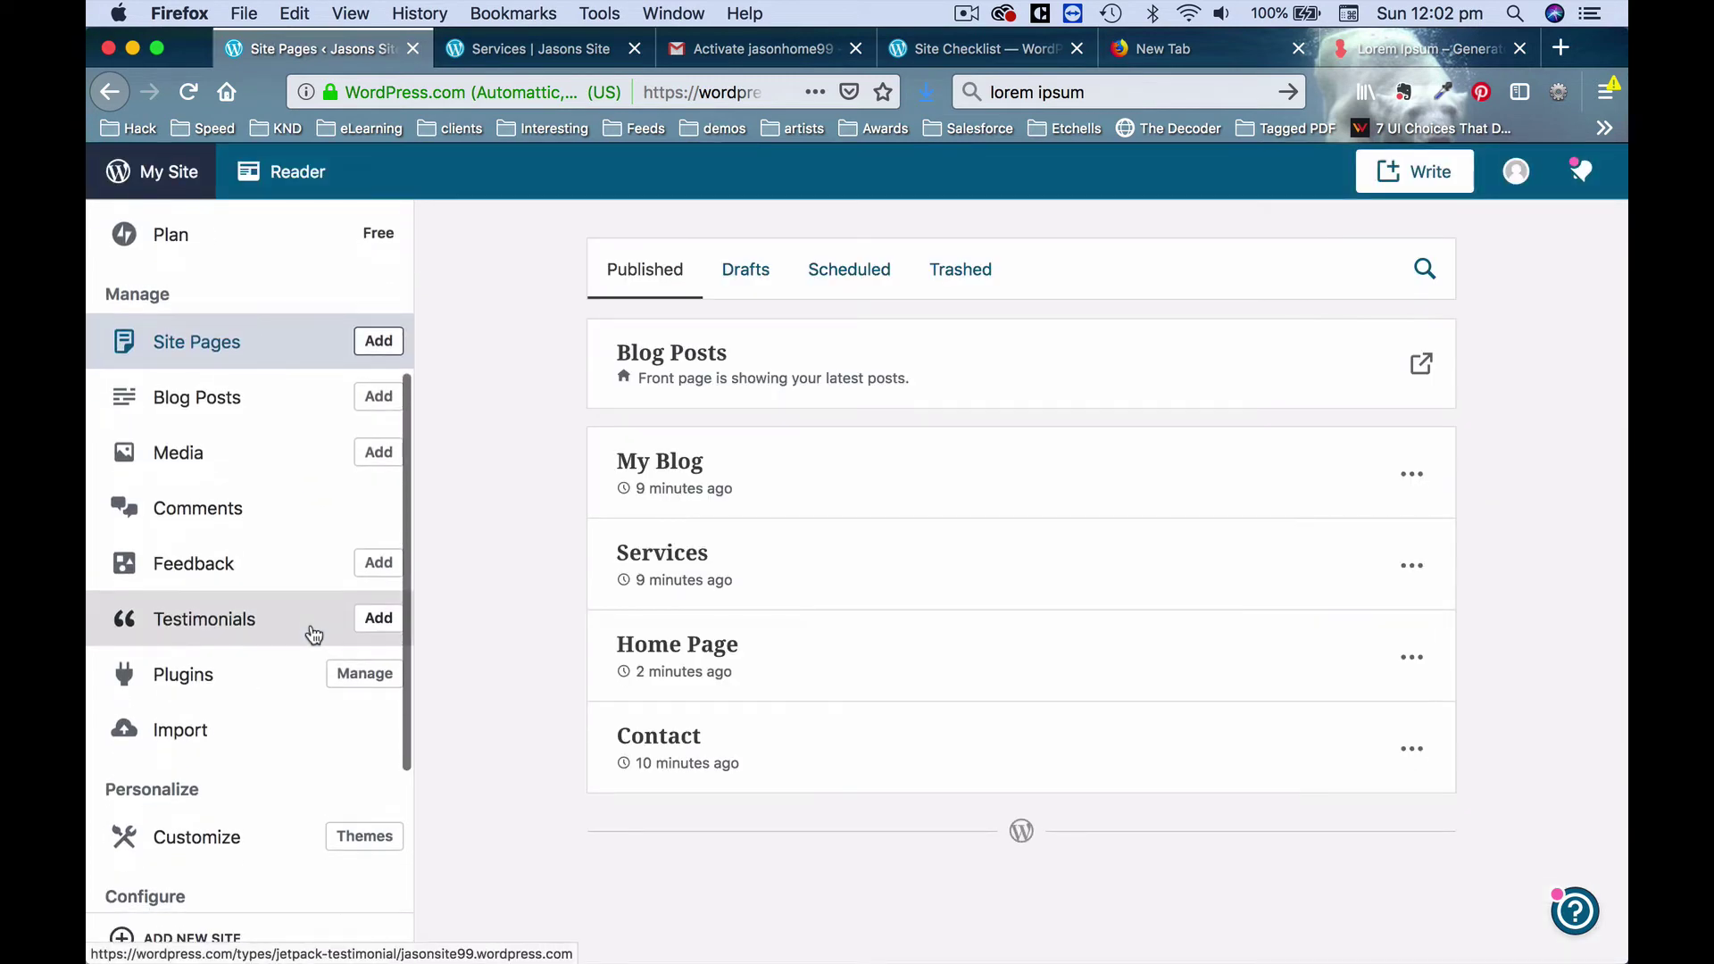
click(192, 613)
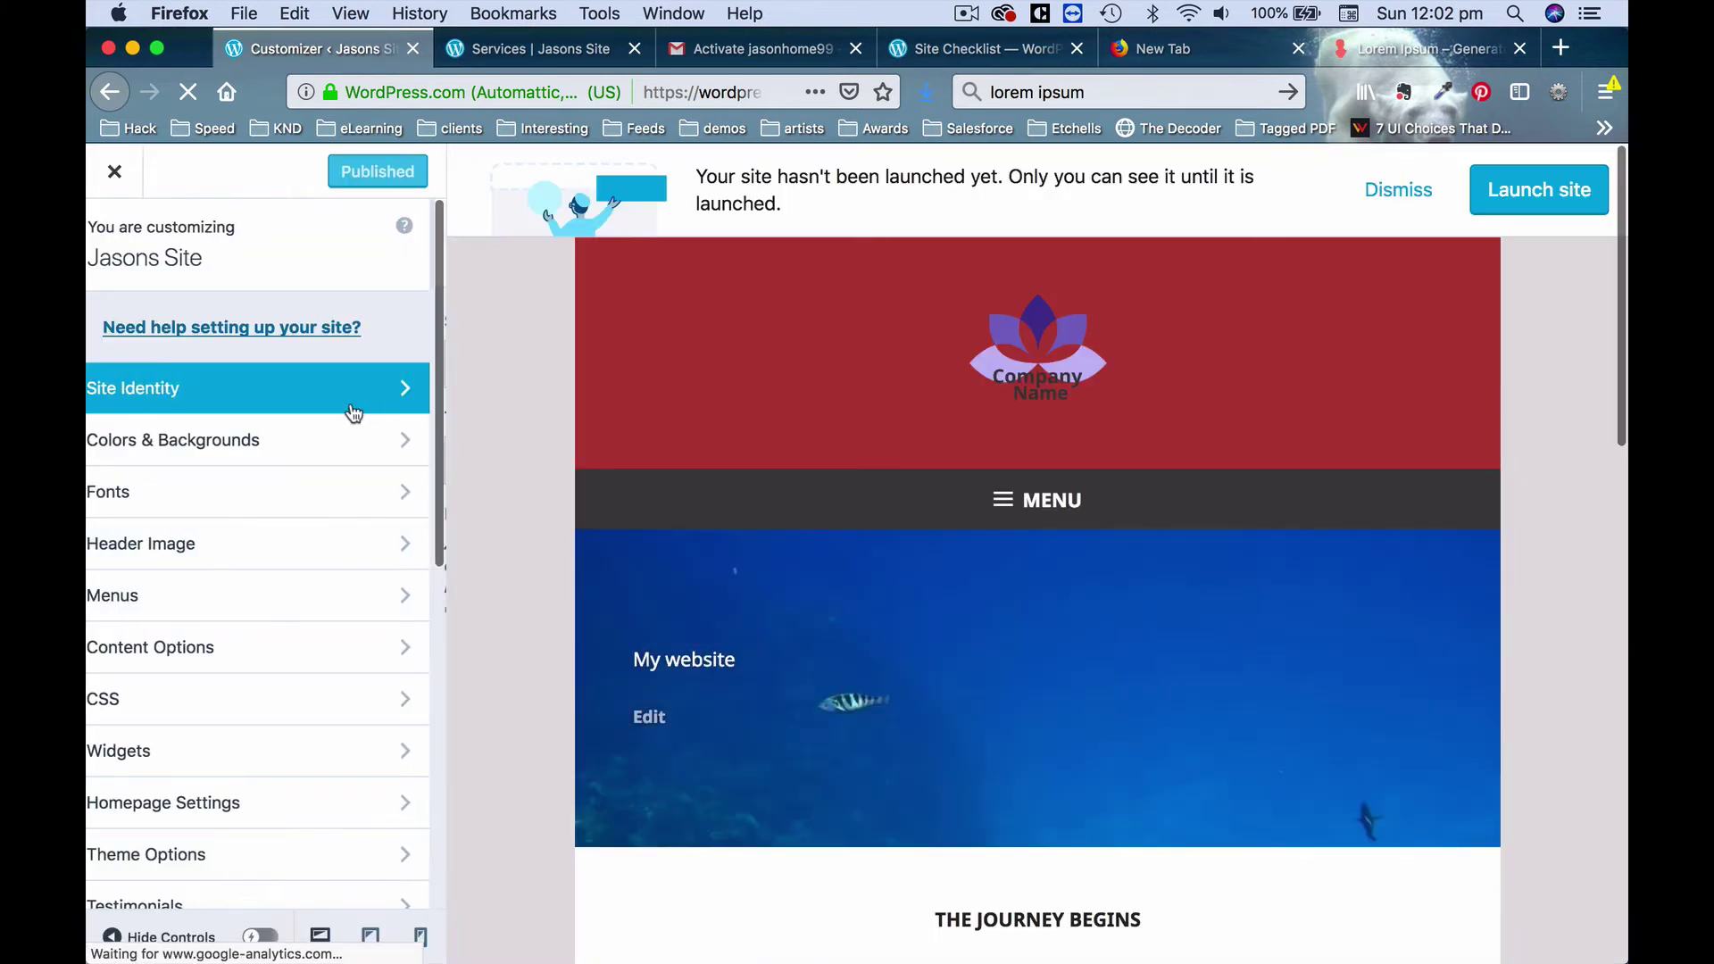
click(354, 413)
scroll(294, 494, down, 3)
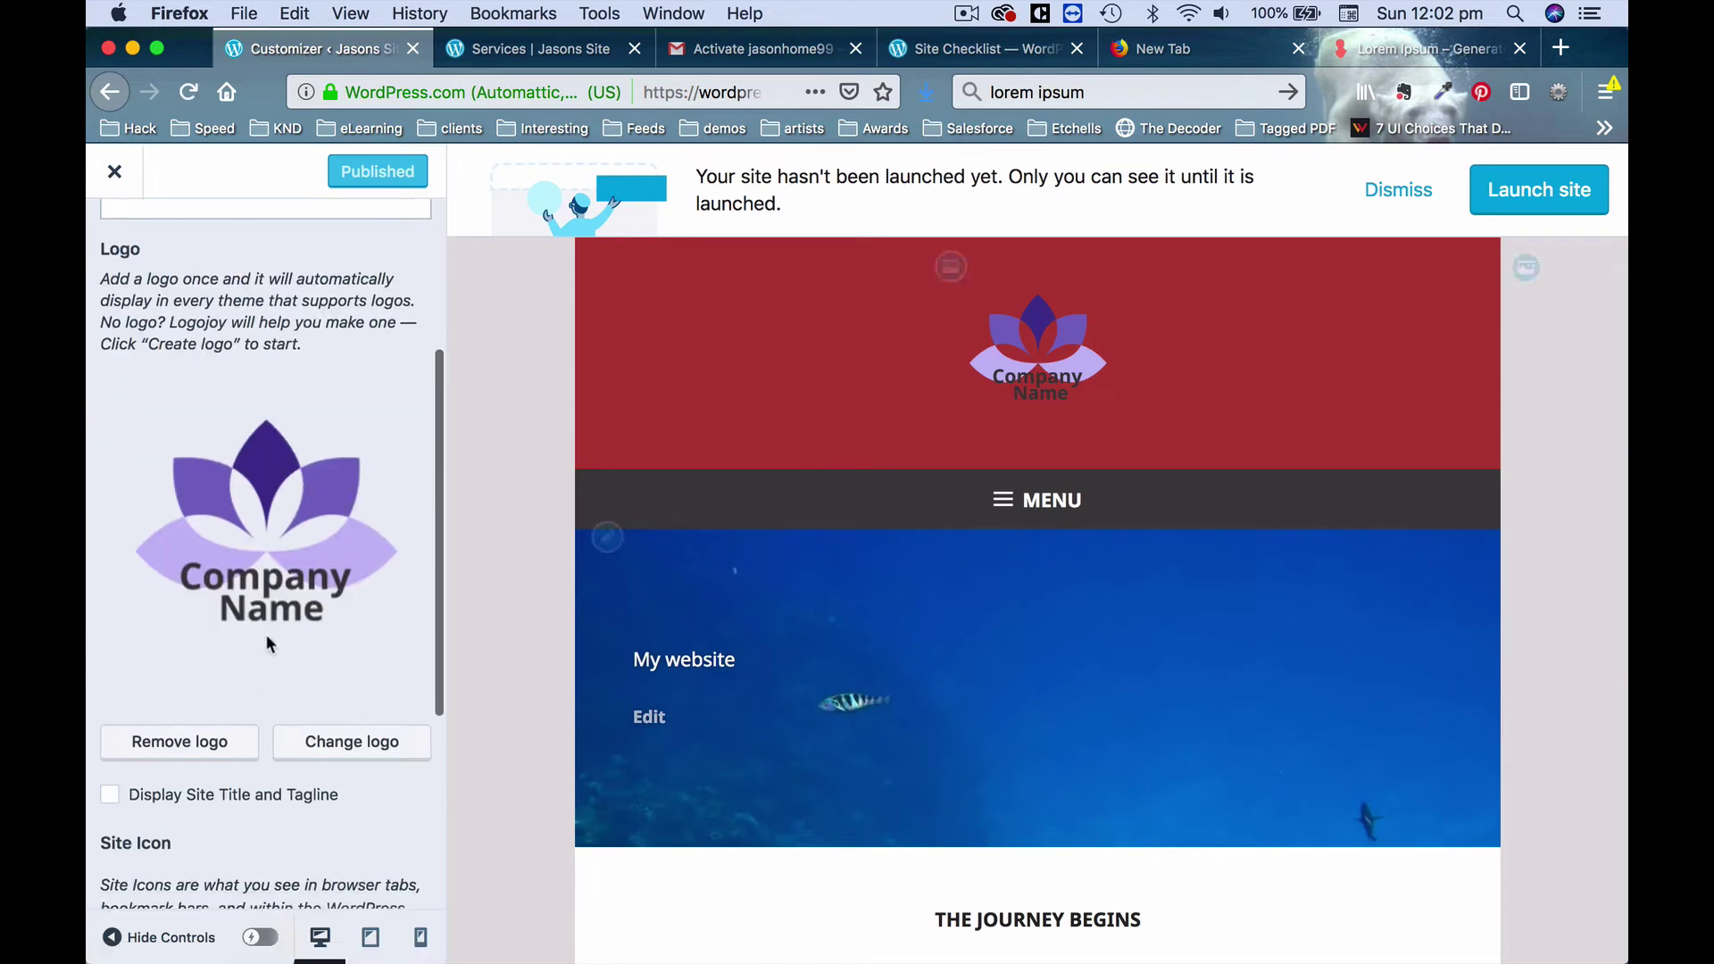
click(222, 747)
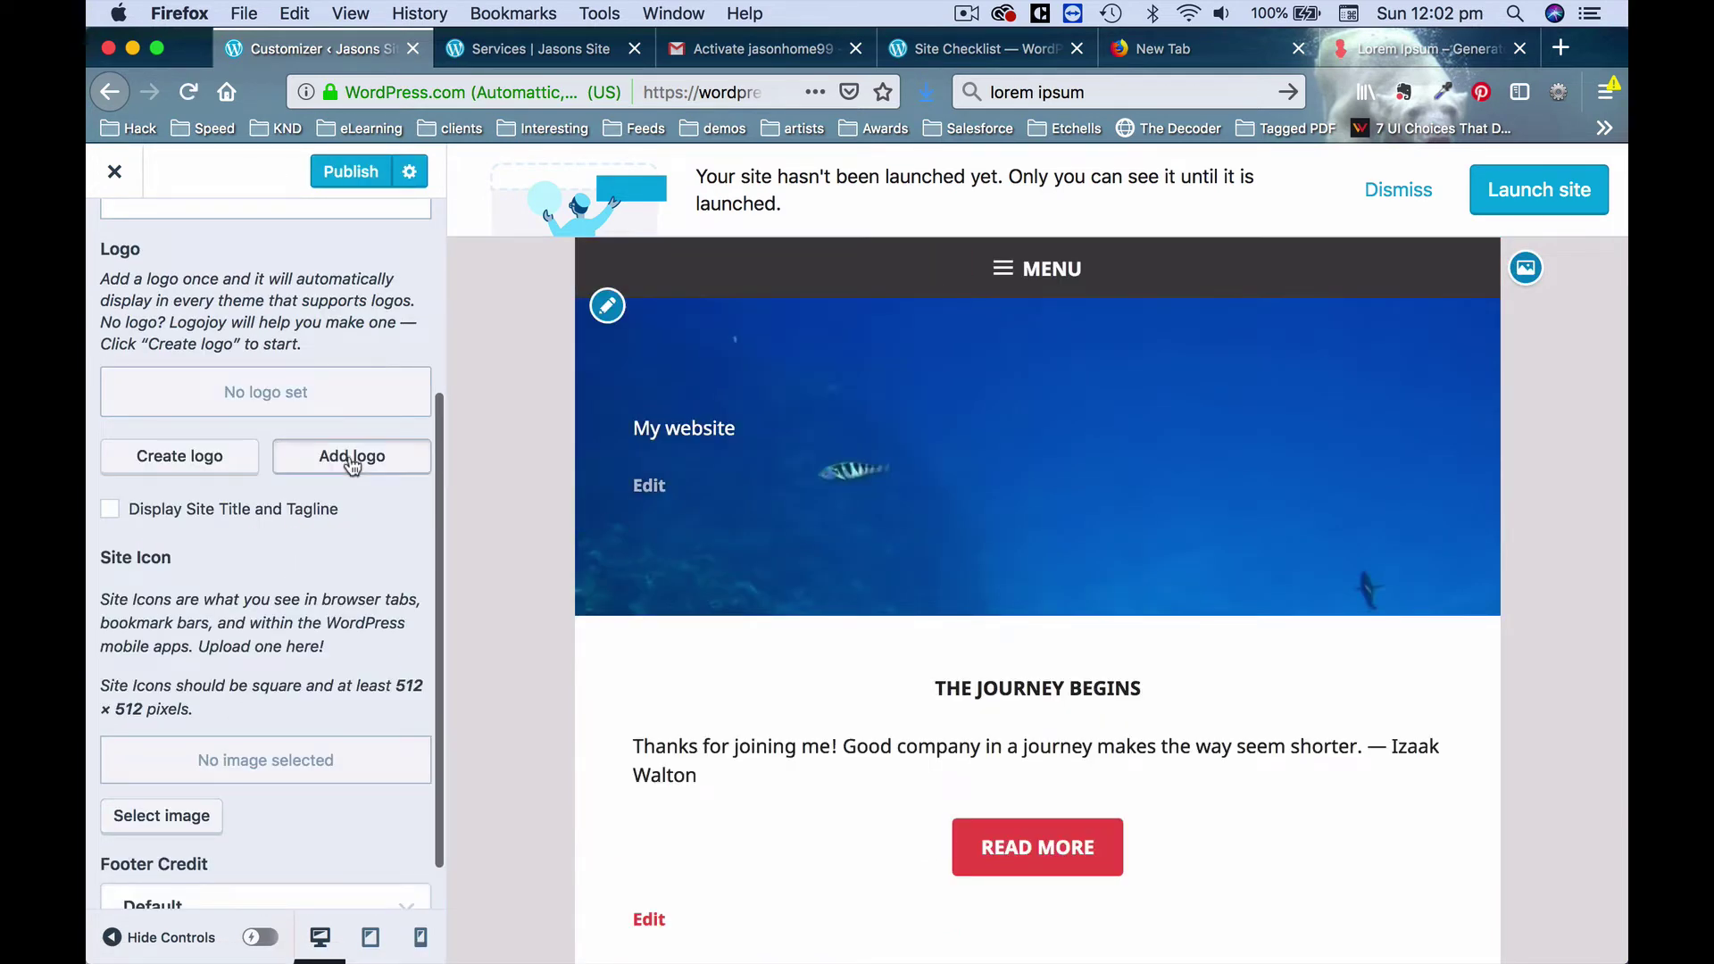
Upload logo-ex-7.png from the computer as the new site logo.
click(353, 456)
click(207, 266)
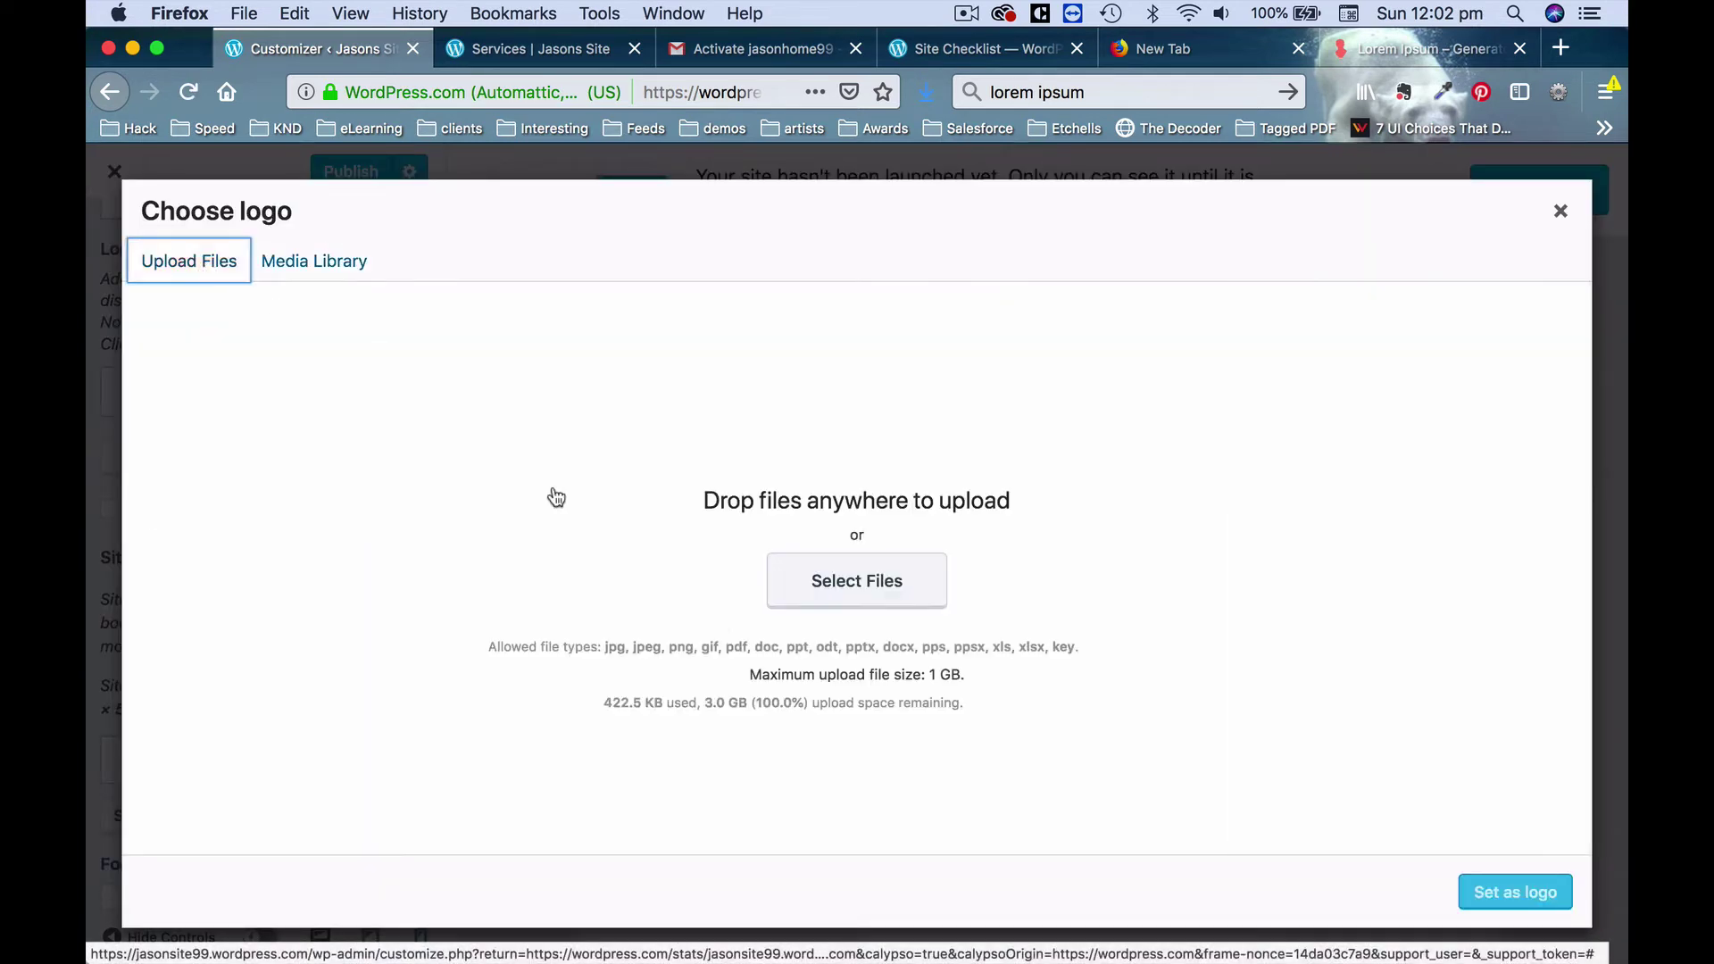
click(873, 584)
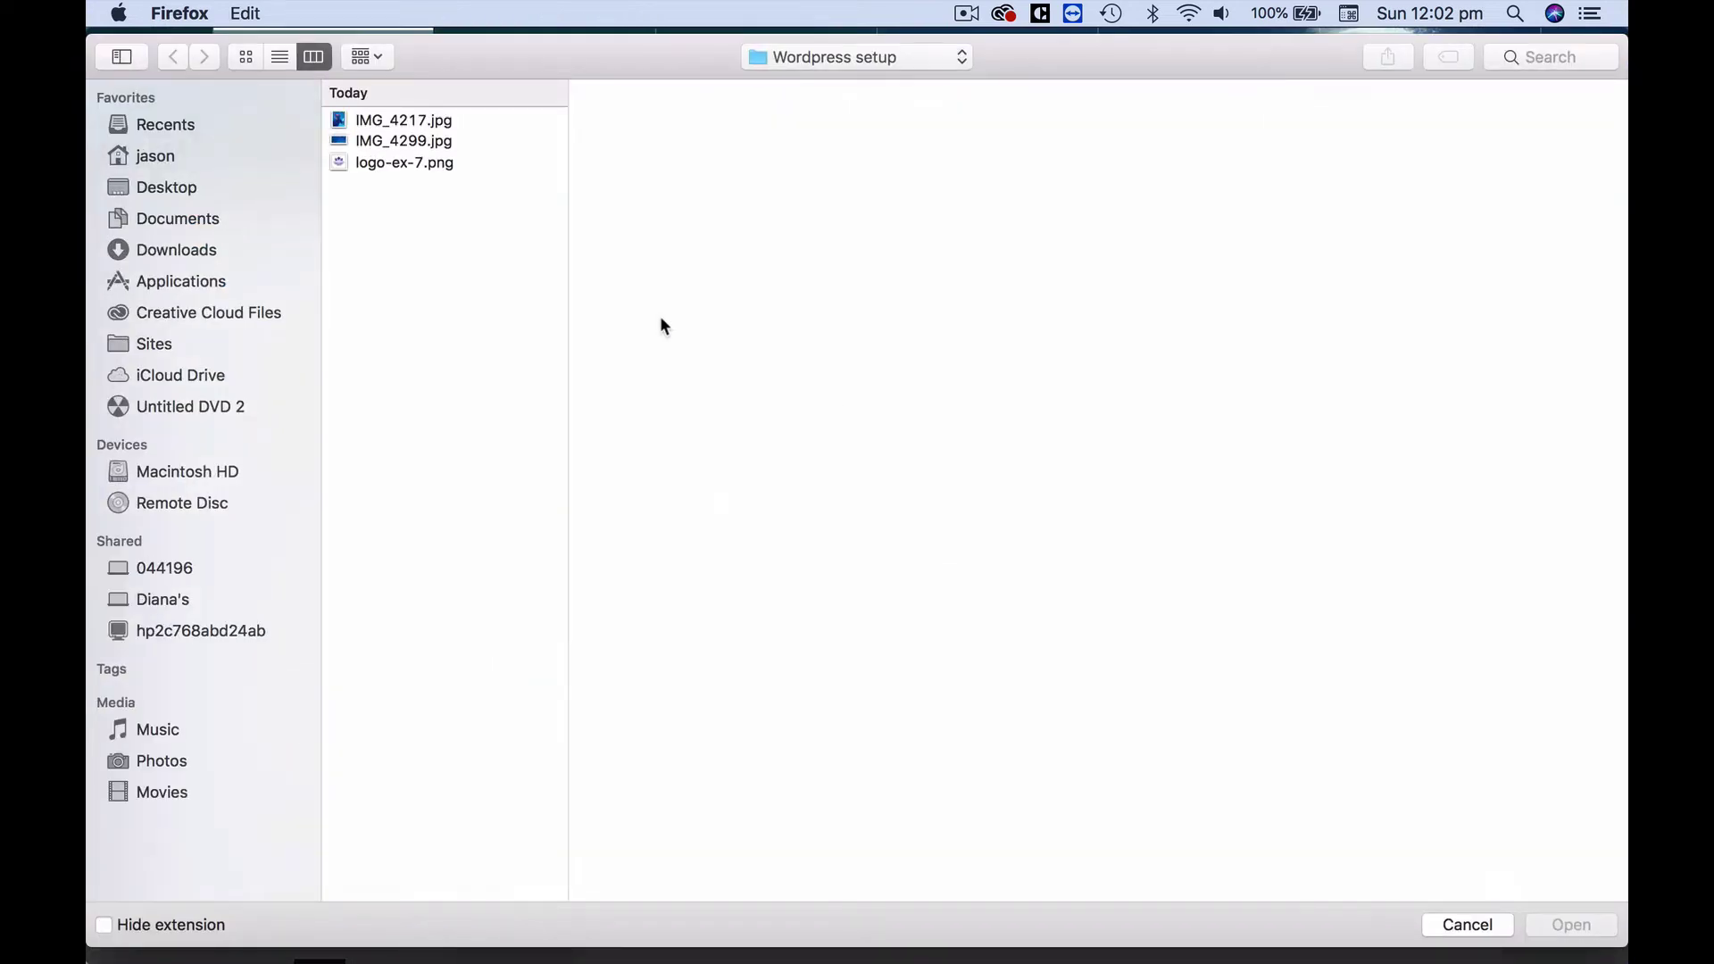
click(437, 162)
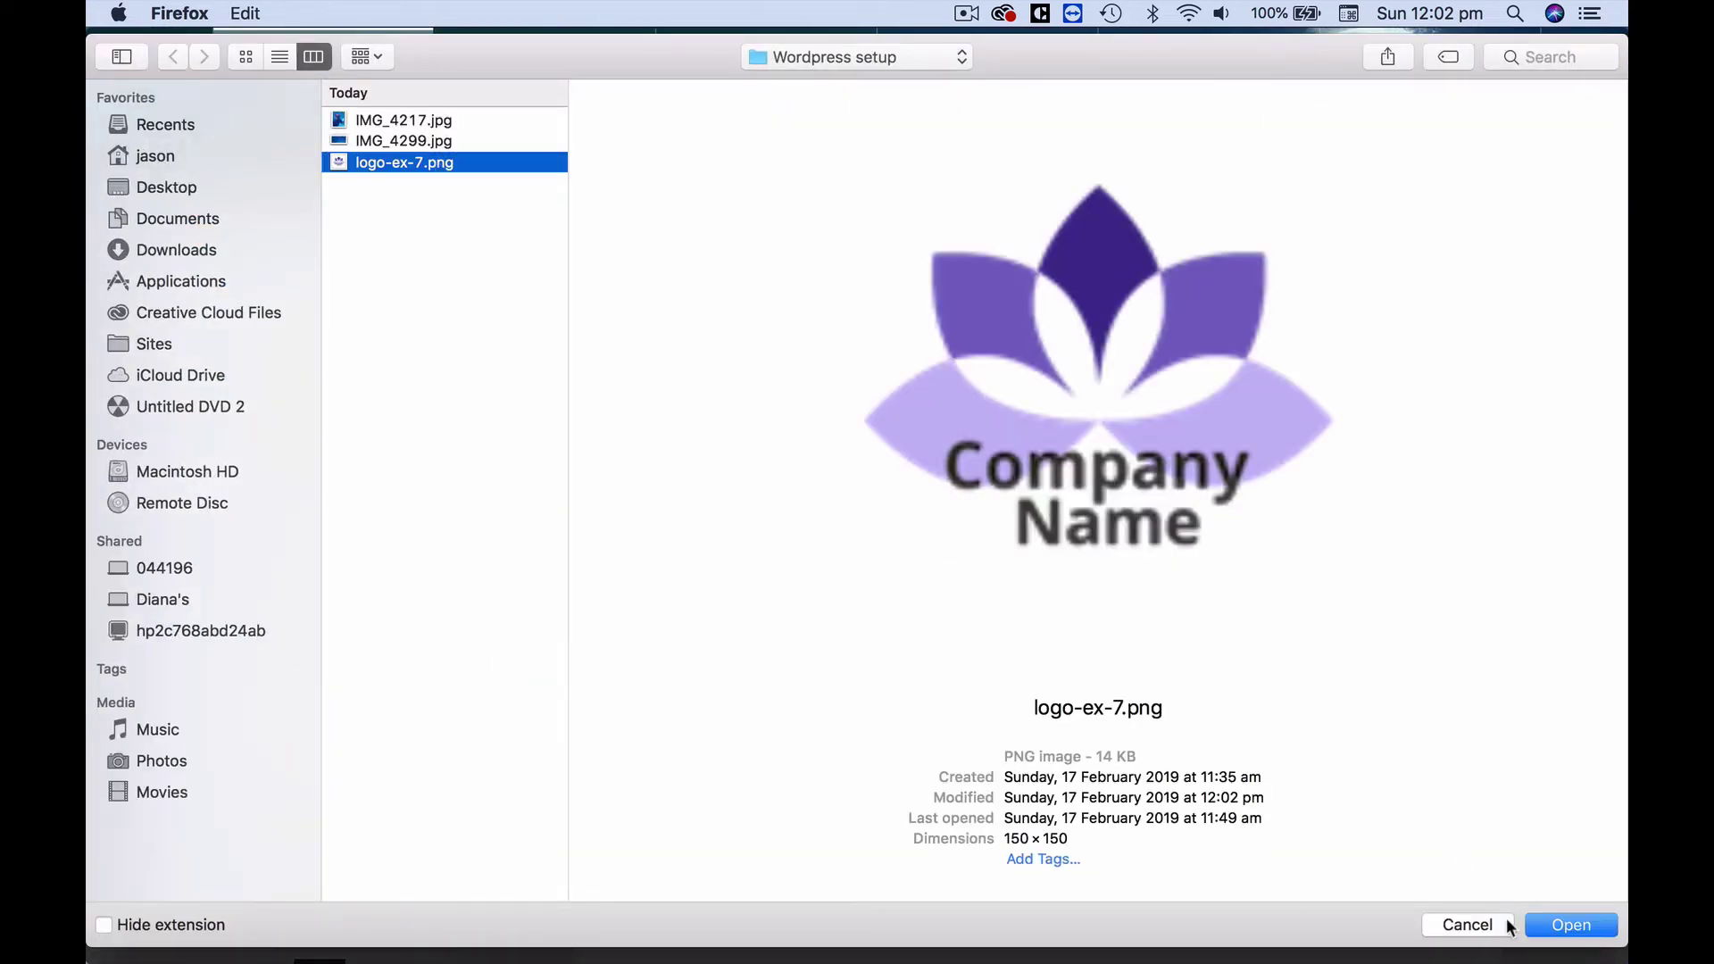
click(1553, 925)
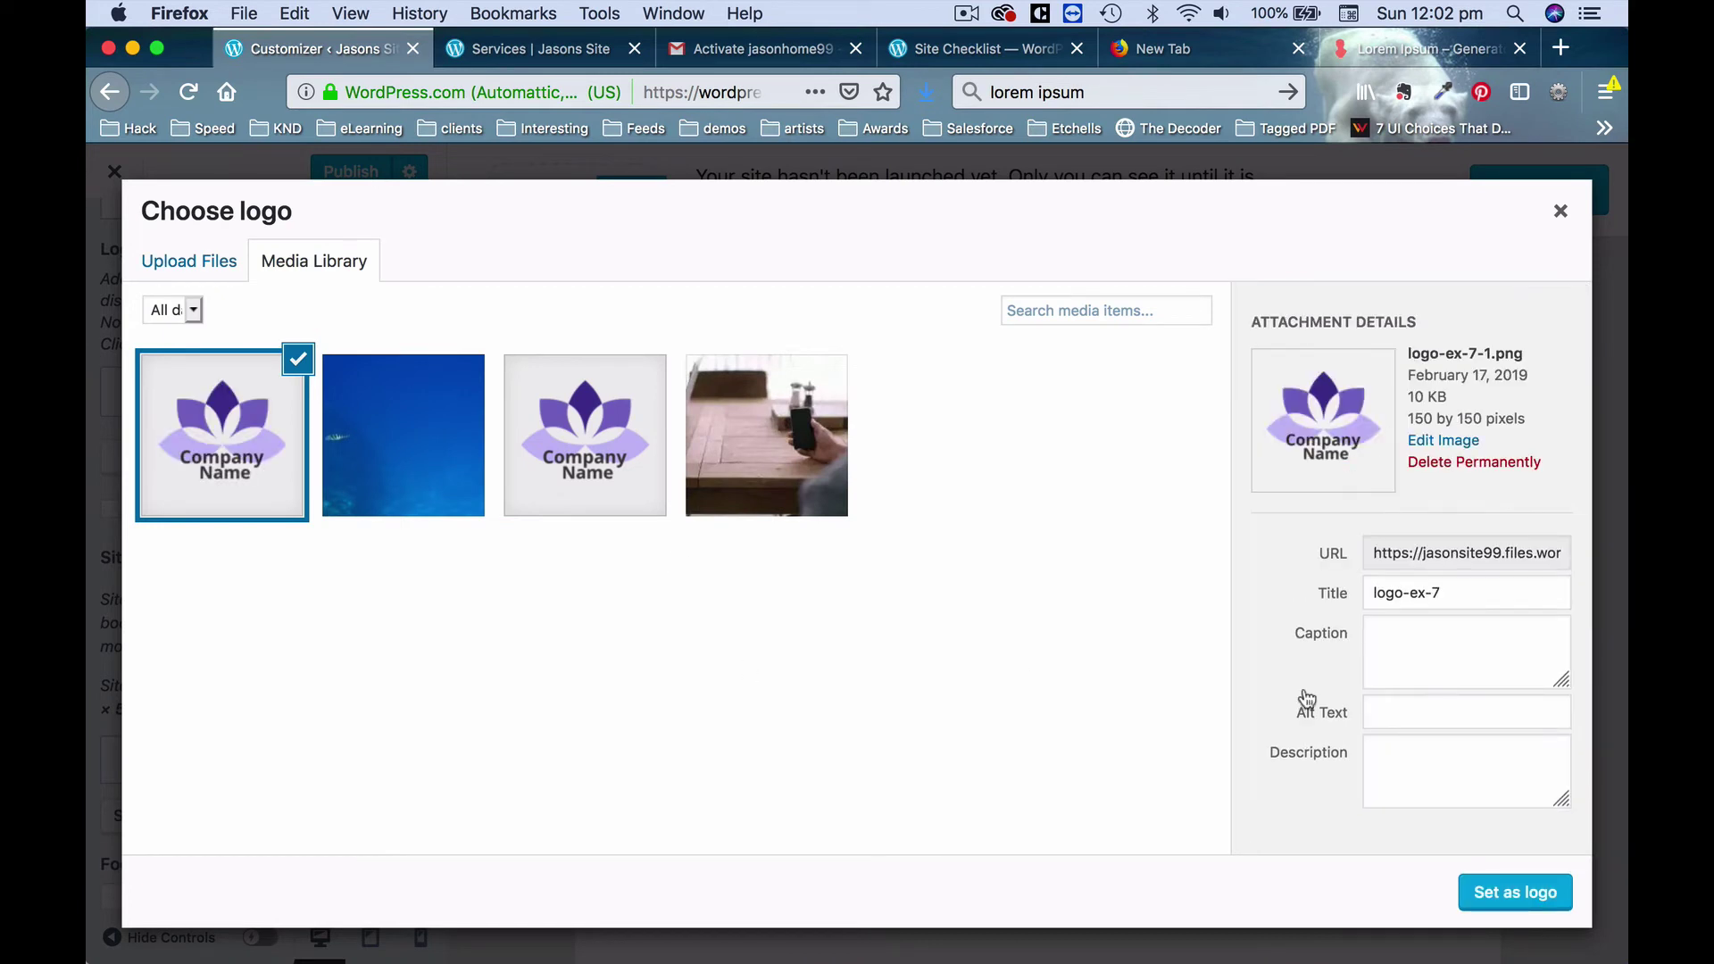
Retitle the uploaded 150 × 150 image 'Jason's Logo' and set it as the site logo.
drag(1408, 418, 1521, 412)
click(1529, 414)
drag(1455, 593, 1300, 588)
text(Jason's Logo)
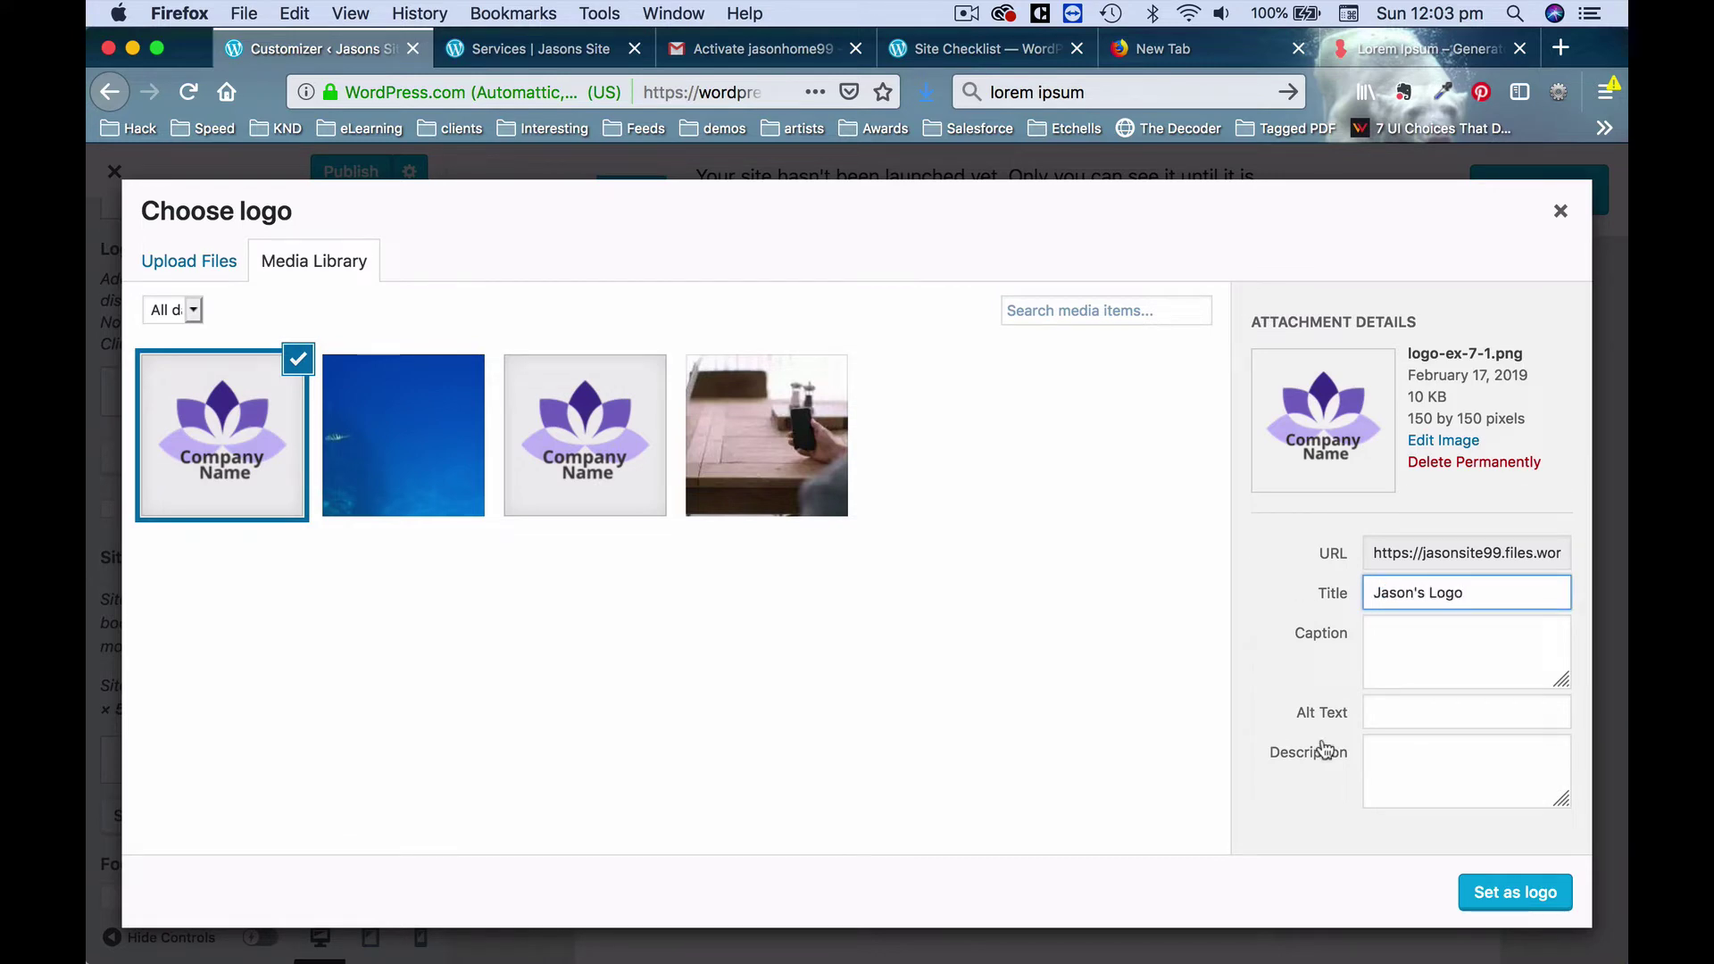
click(1518, 892)
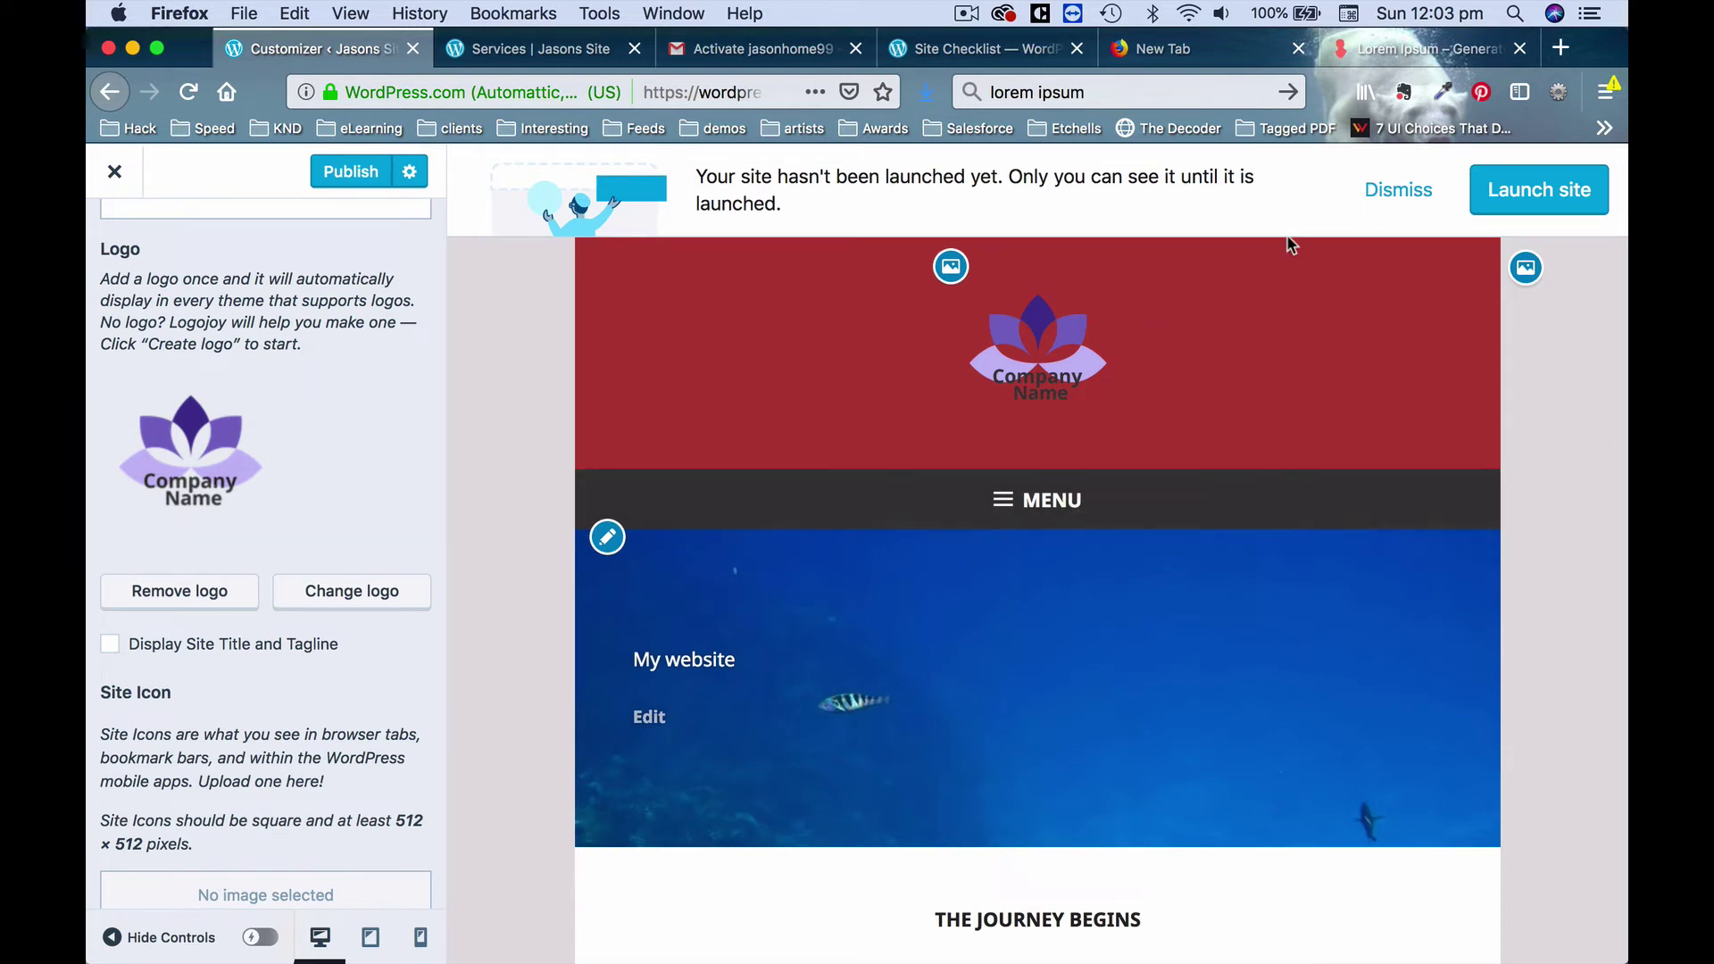
Dismiss the site-not-launched banner and zoom Firefox out to 90%.
click(1396, 191)
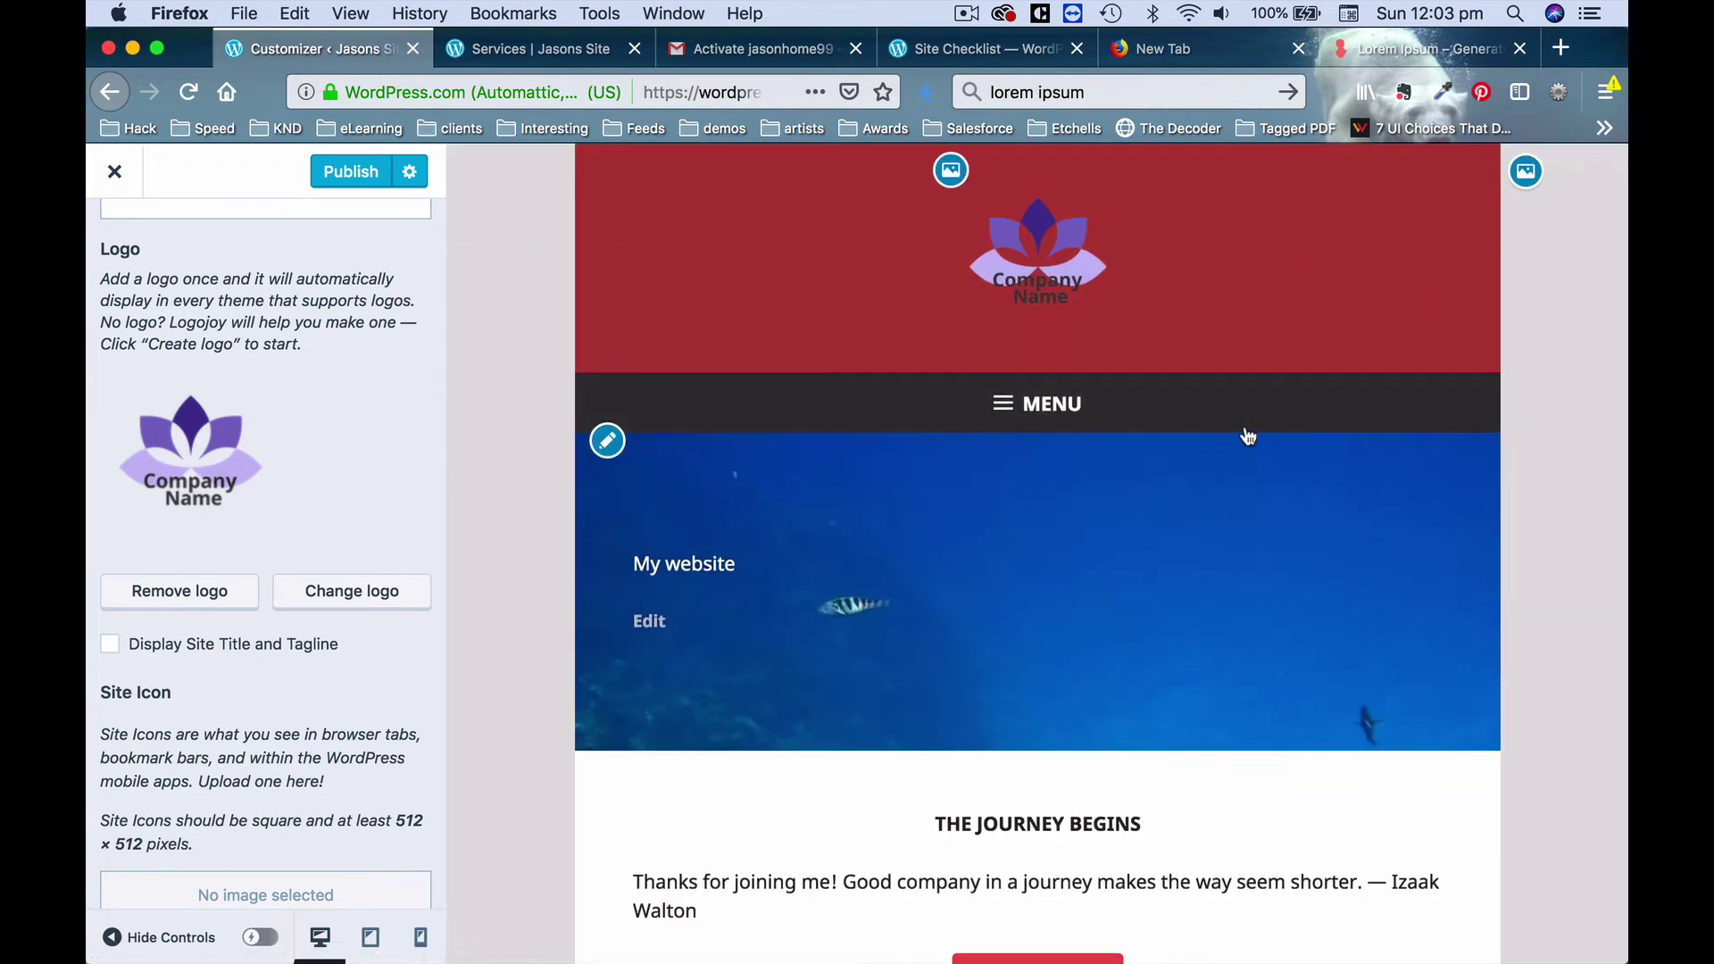
key(super+minus)
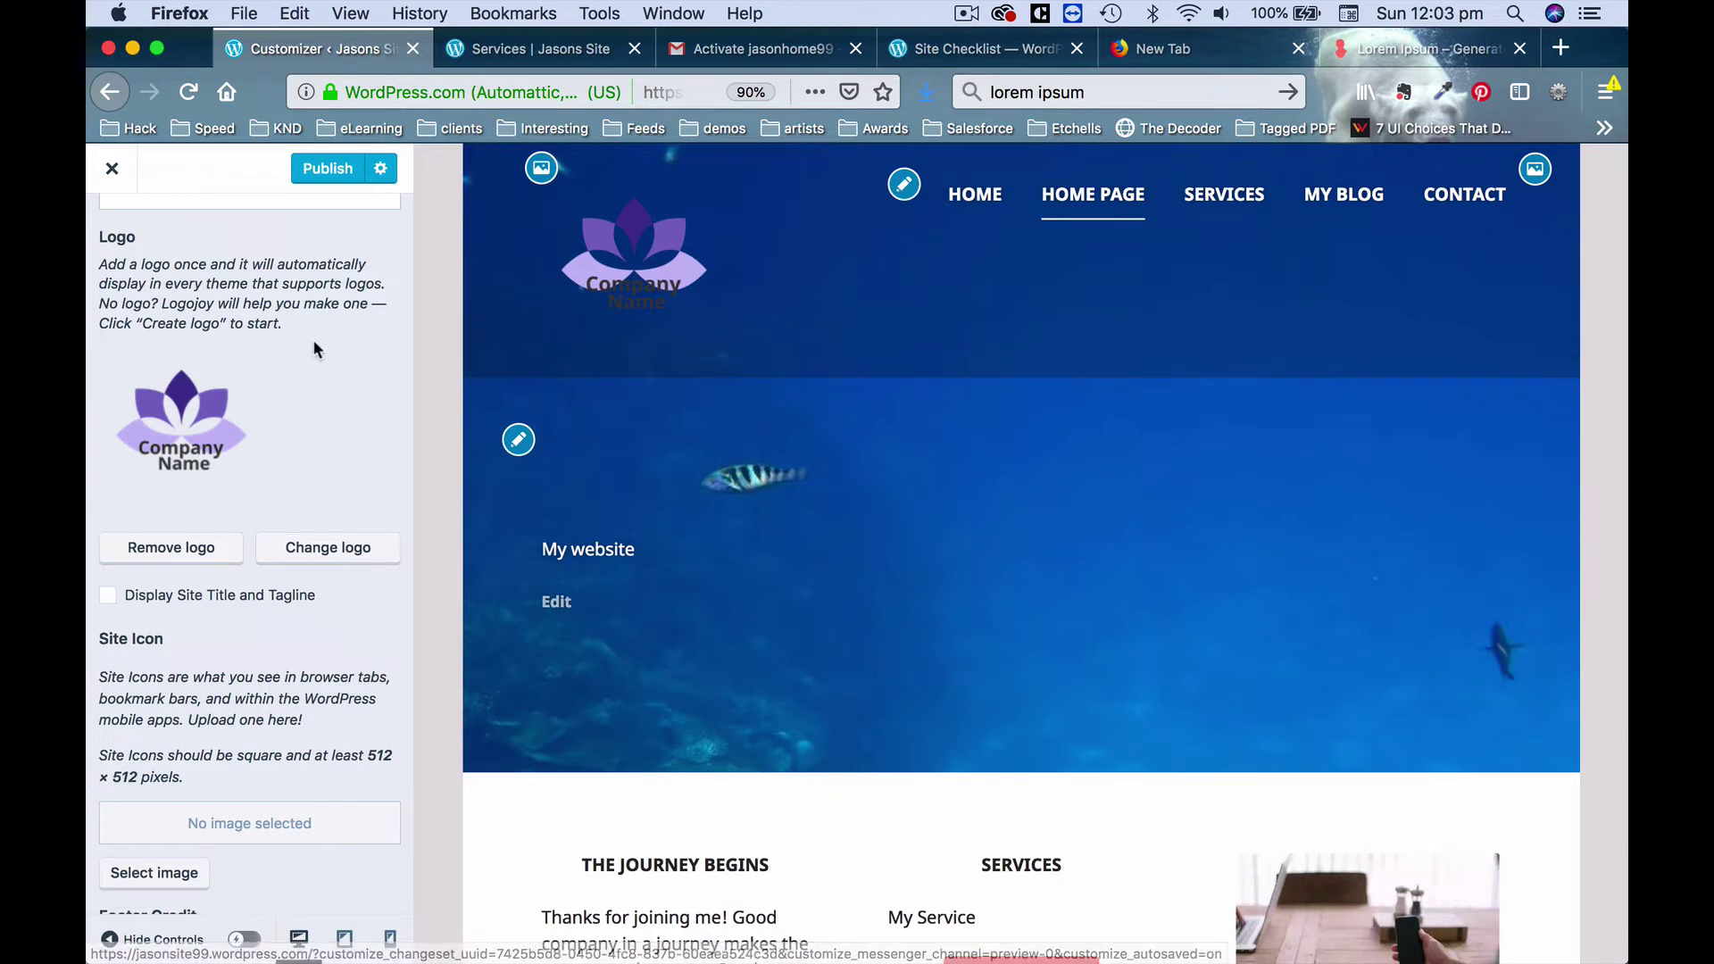
scroll(315, 344, up, 2)
scroll(313, 339, down, 4)
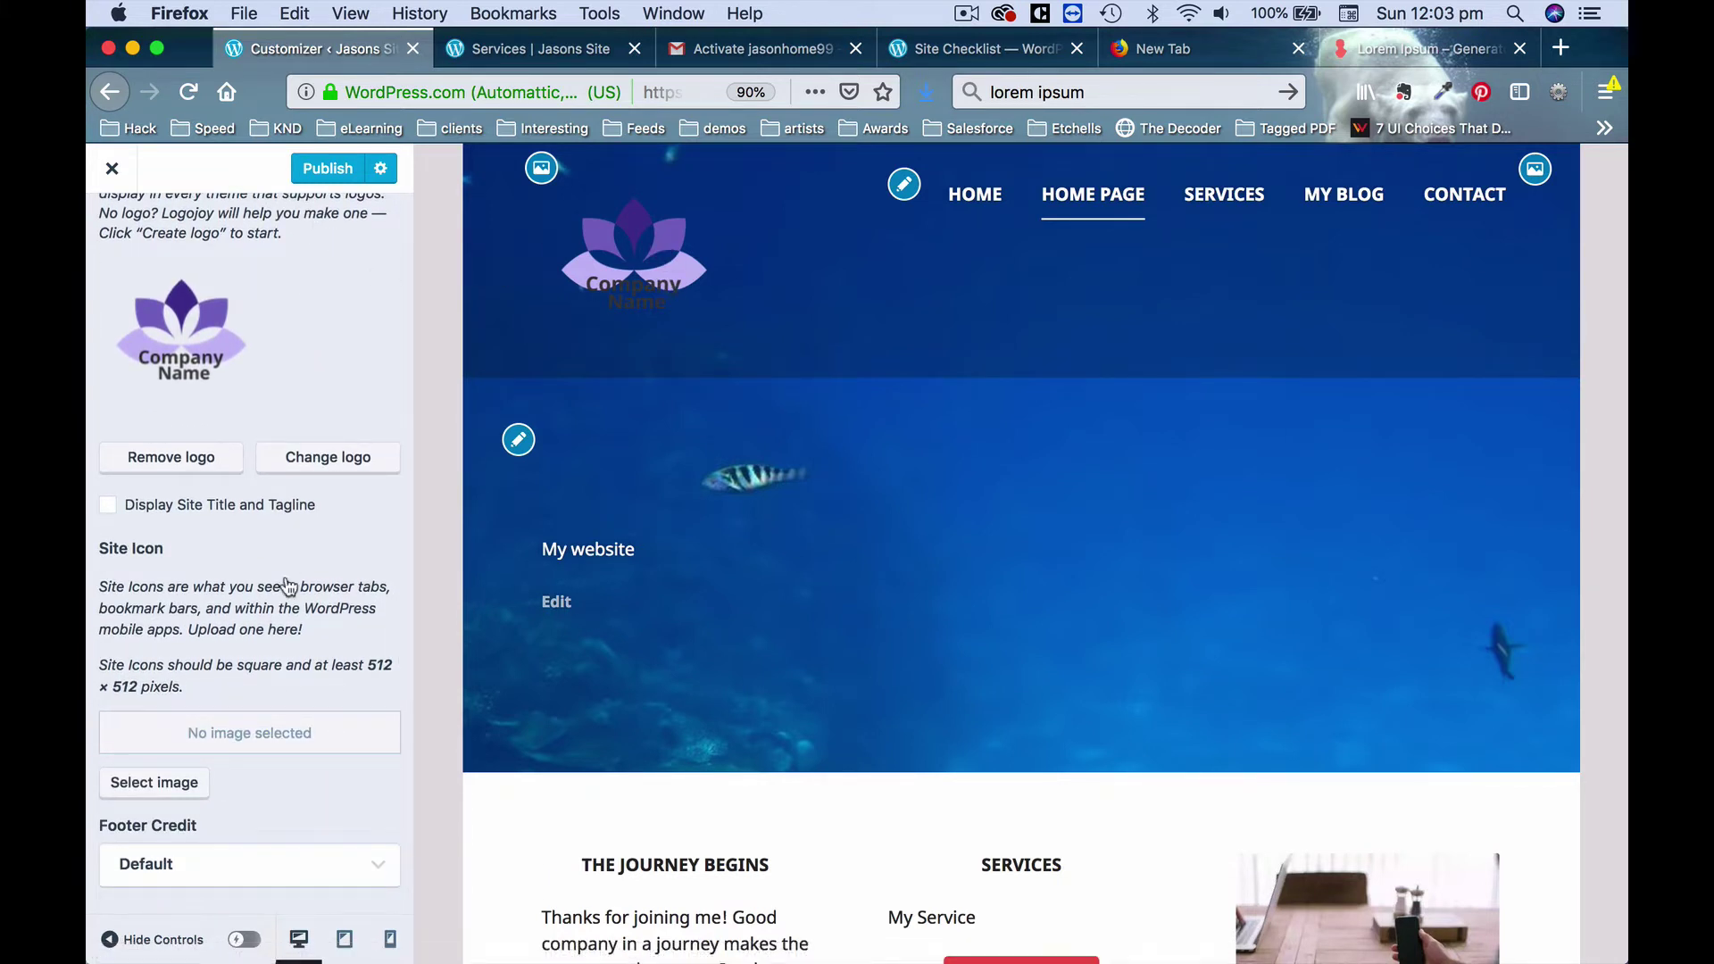
scroll(286, 580, up, 6)
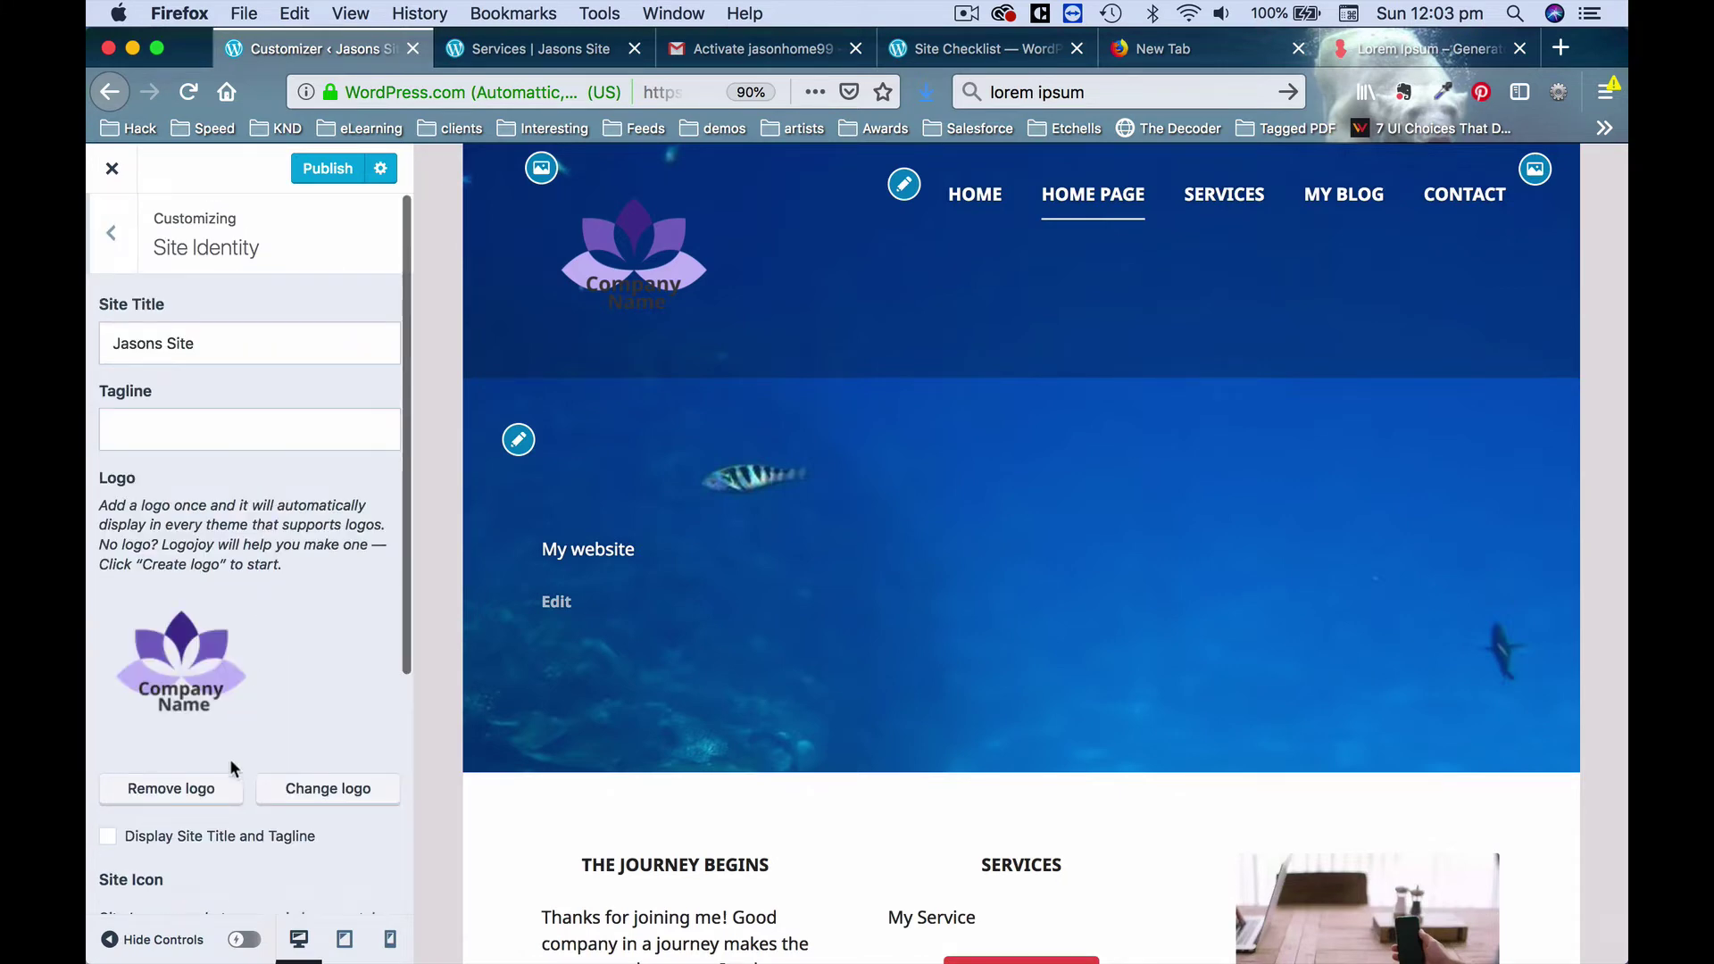
Show the title instead of the logo, retype it as 'Jason's Site', and publish.
click(109, 837)
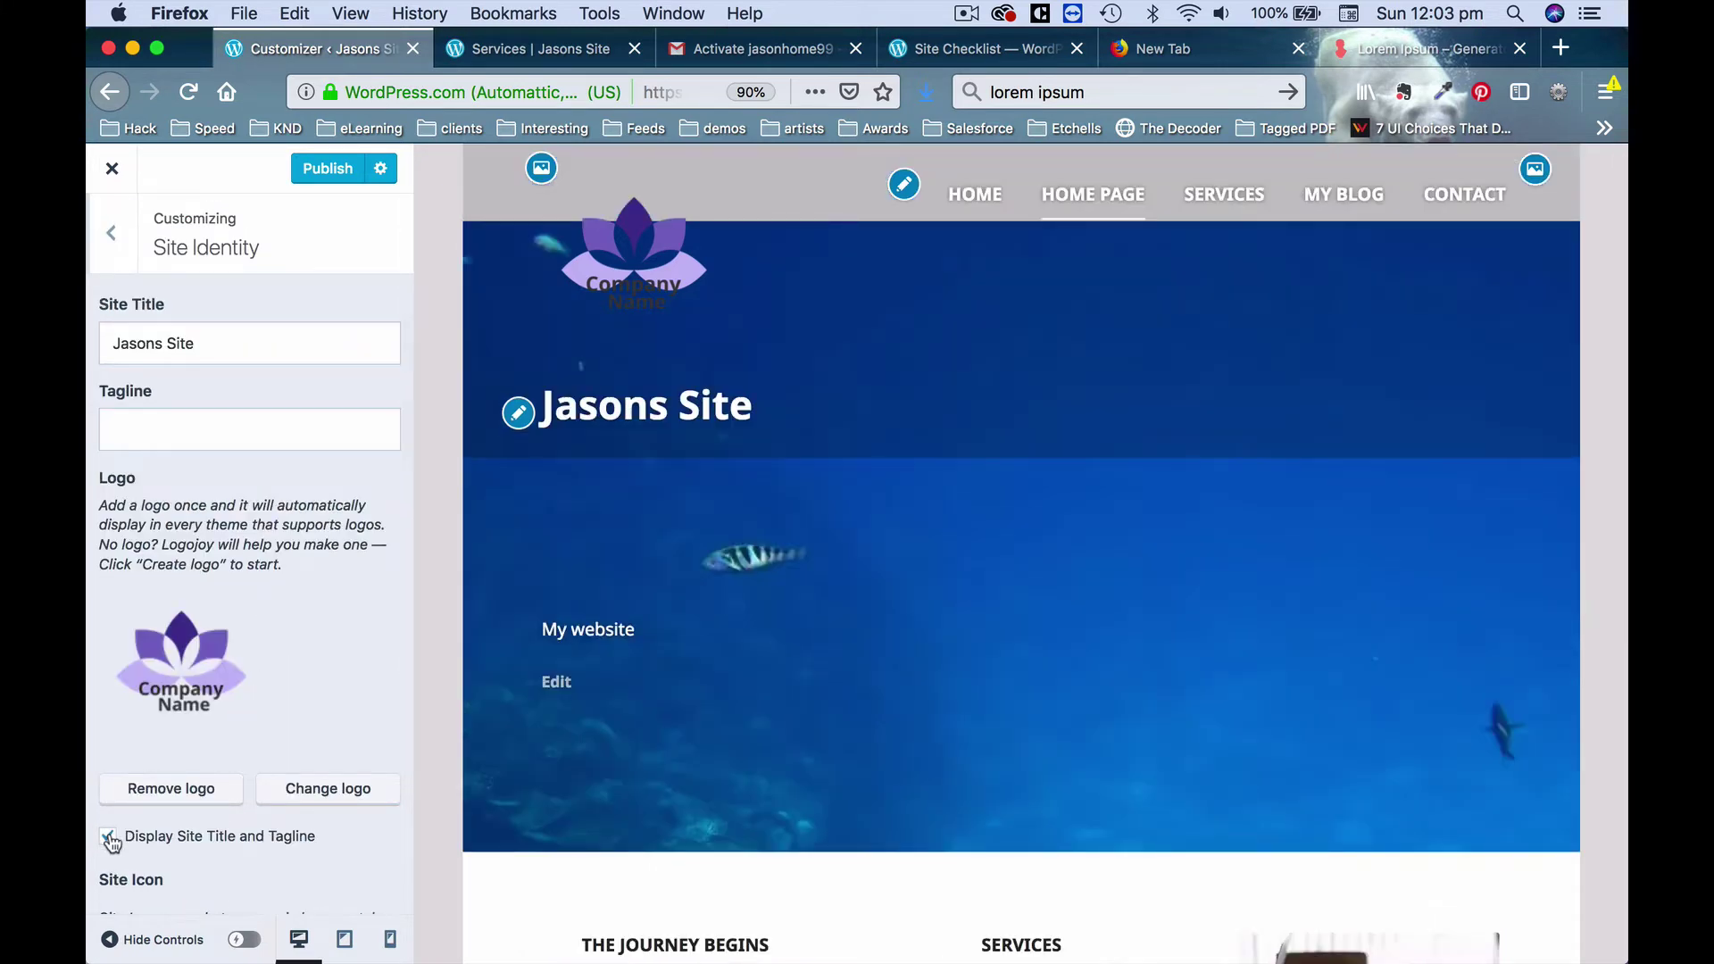
click(206, 780)
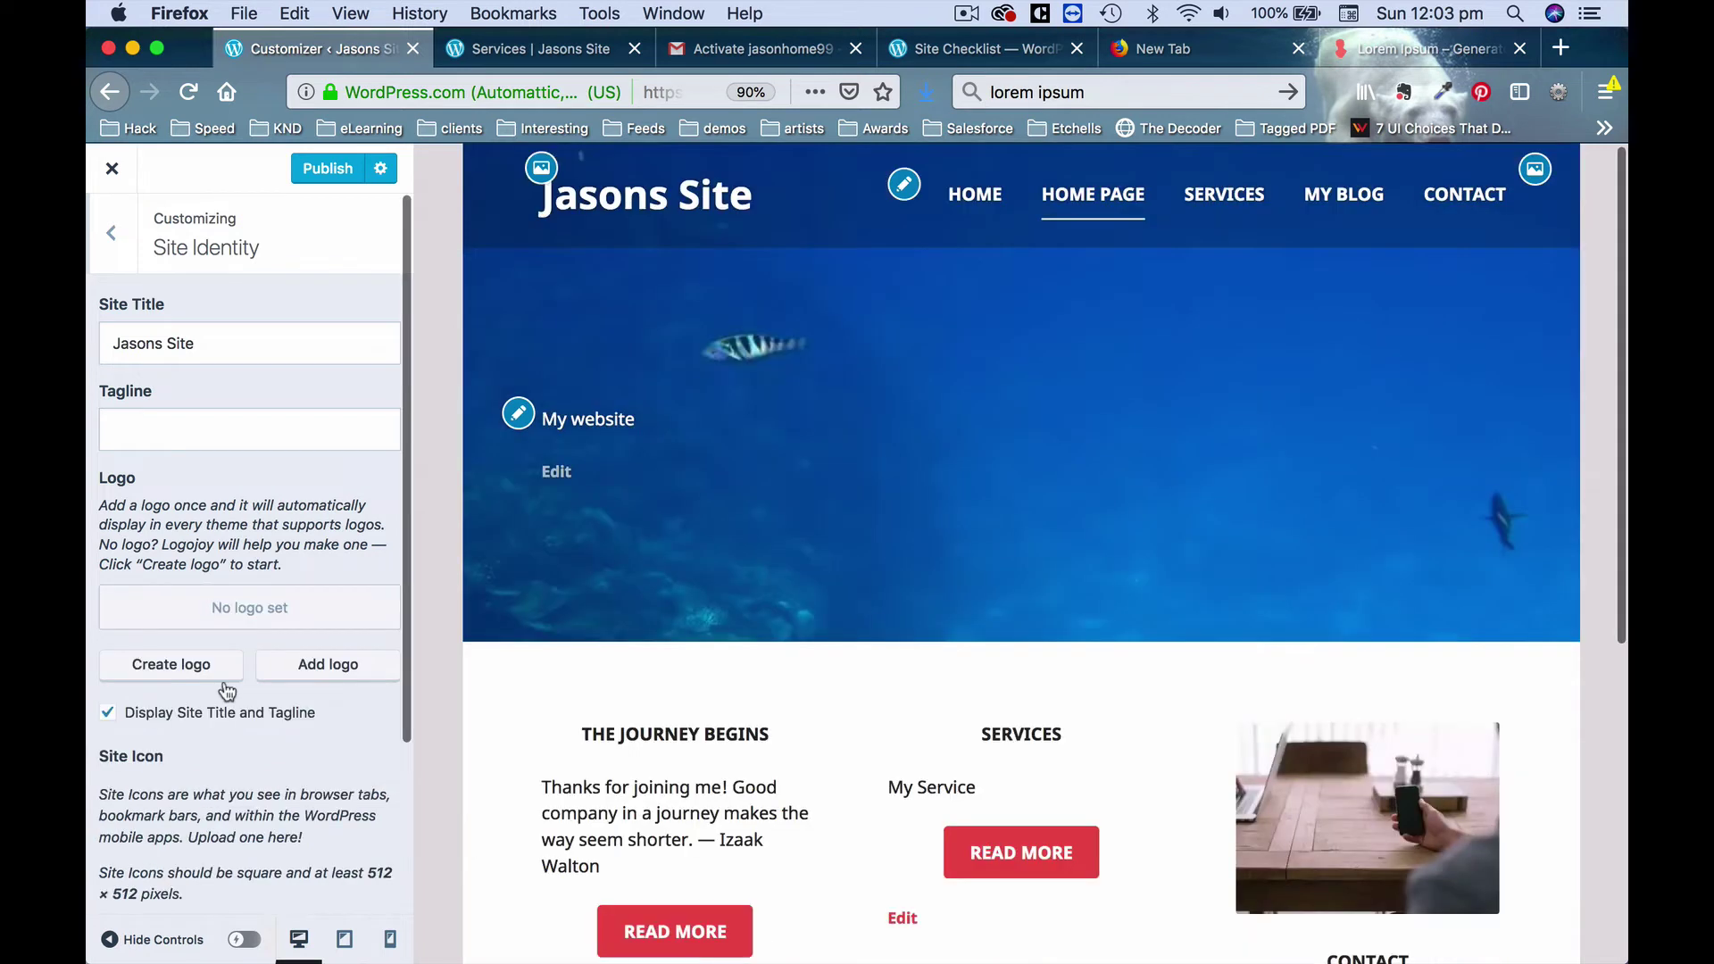
click(212, 334)
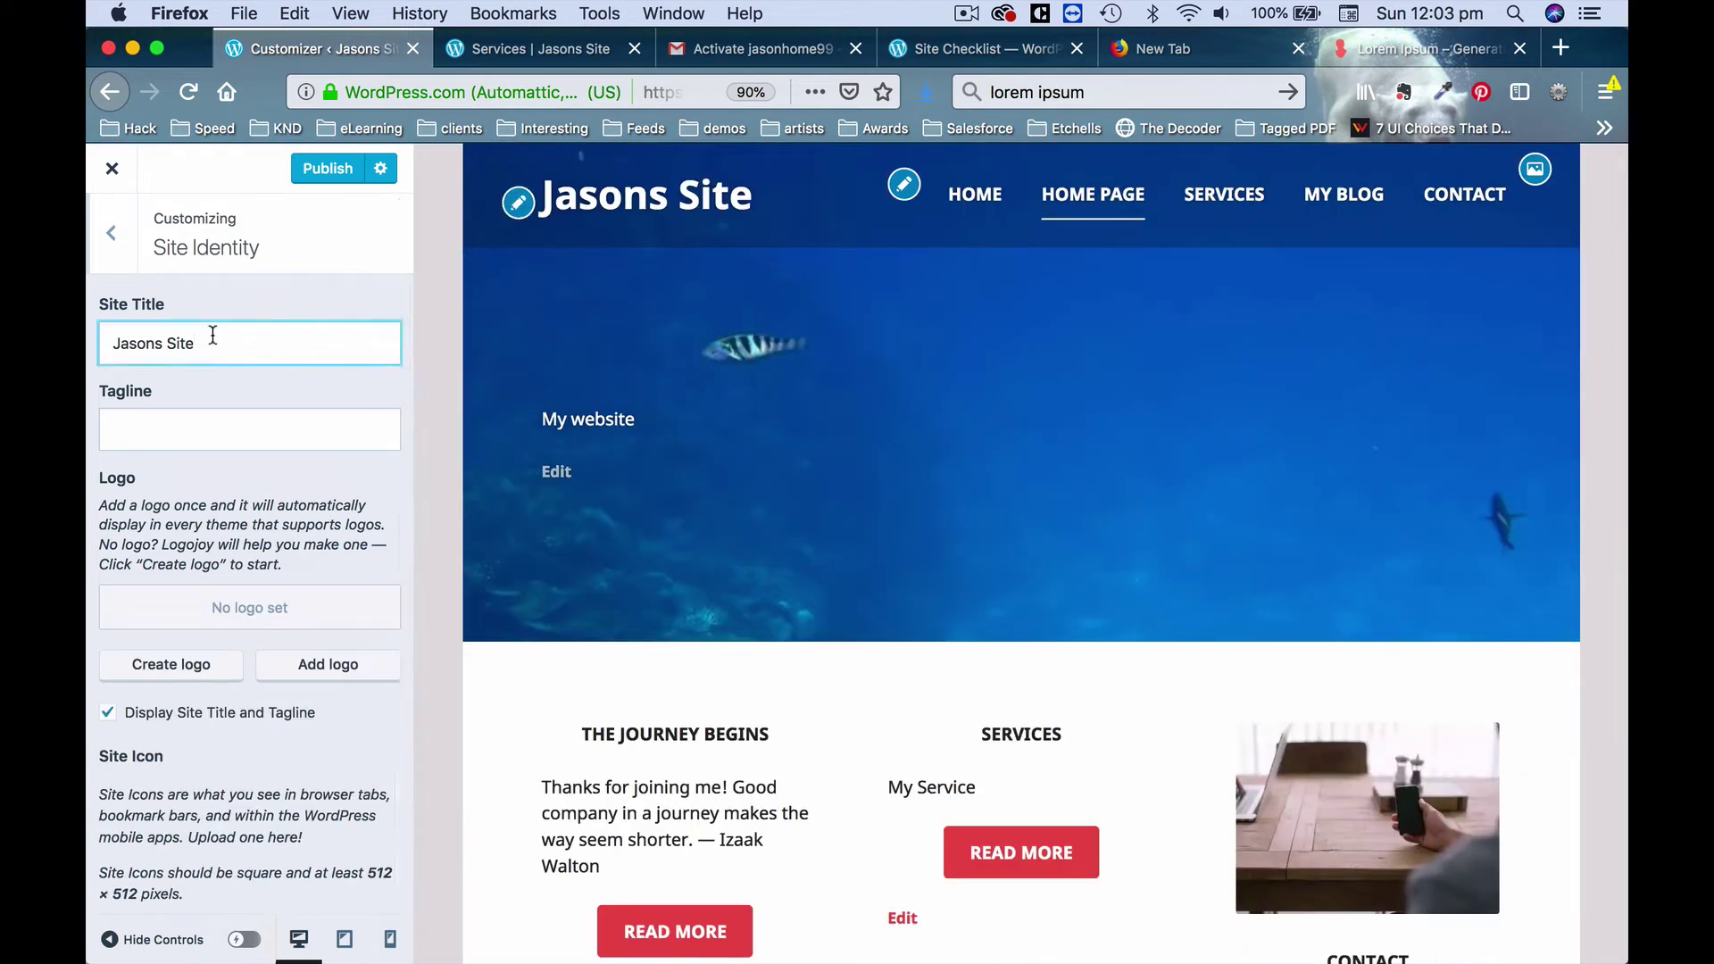
key(BackSpace)
key(BackSpace)
key(BackSpace)
key(BackSpace)
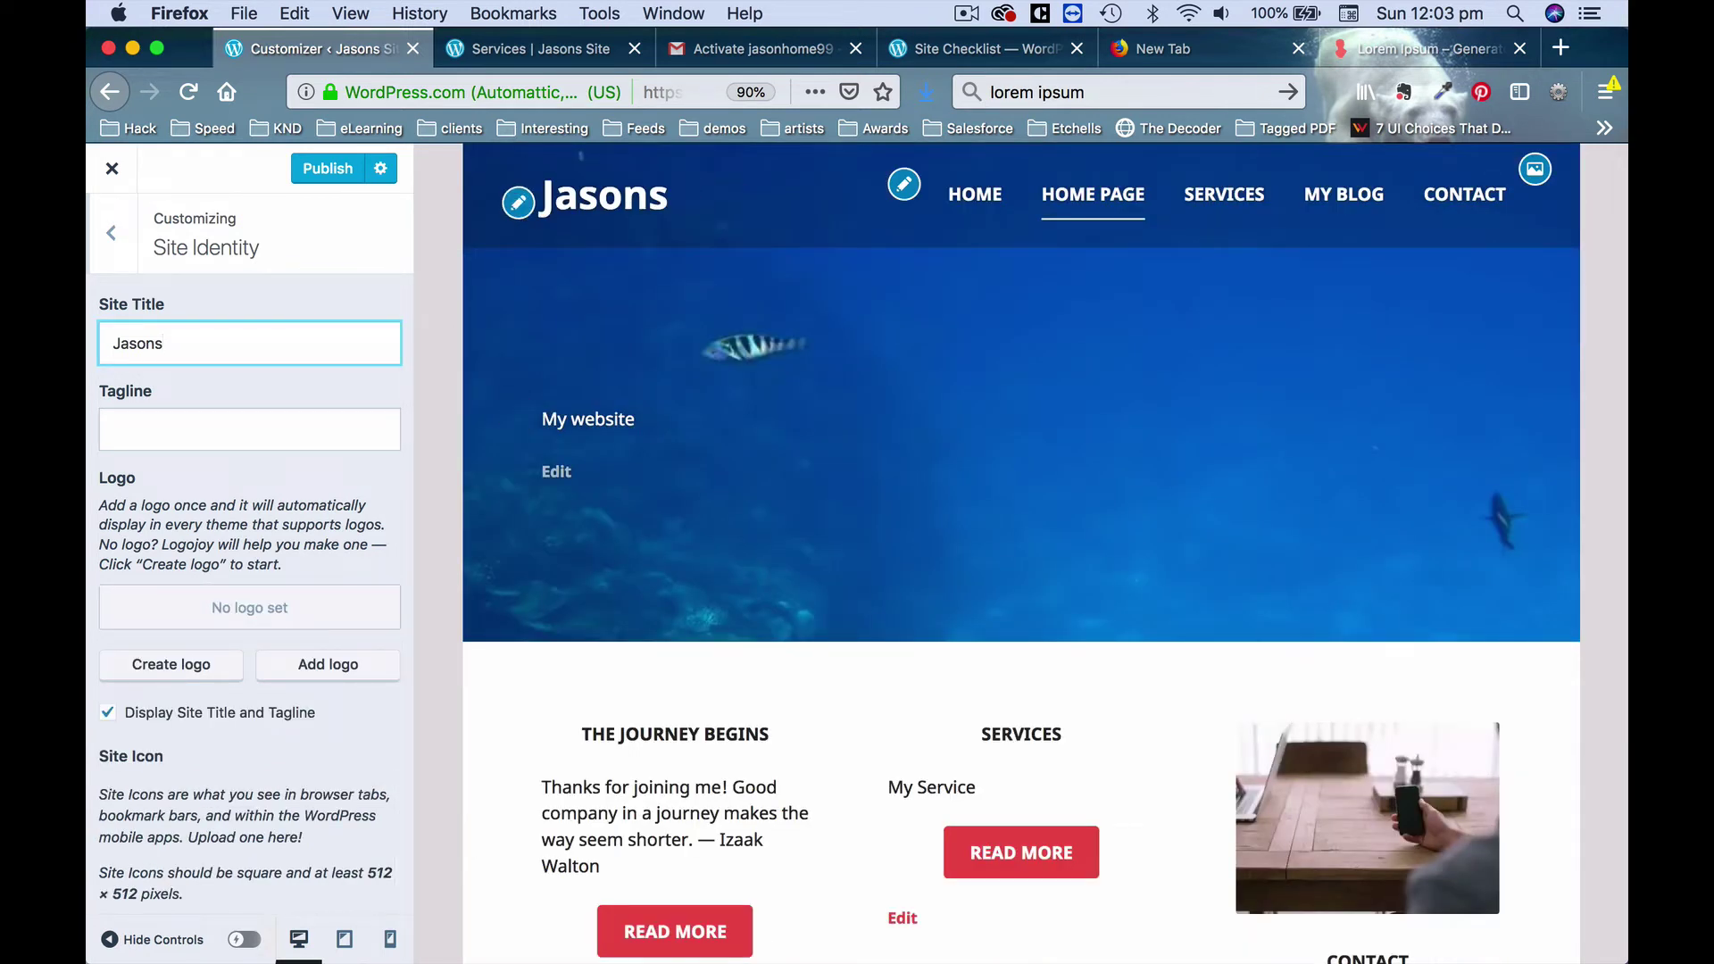
key(BackSpace)
text('s Sit)
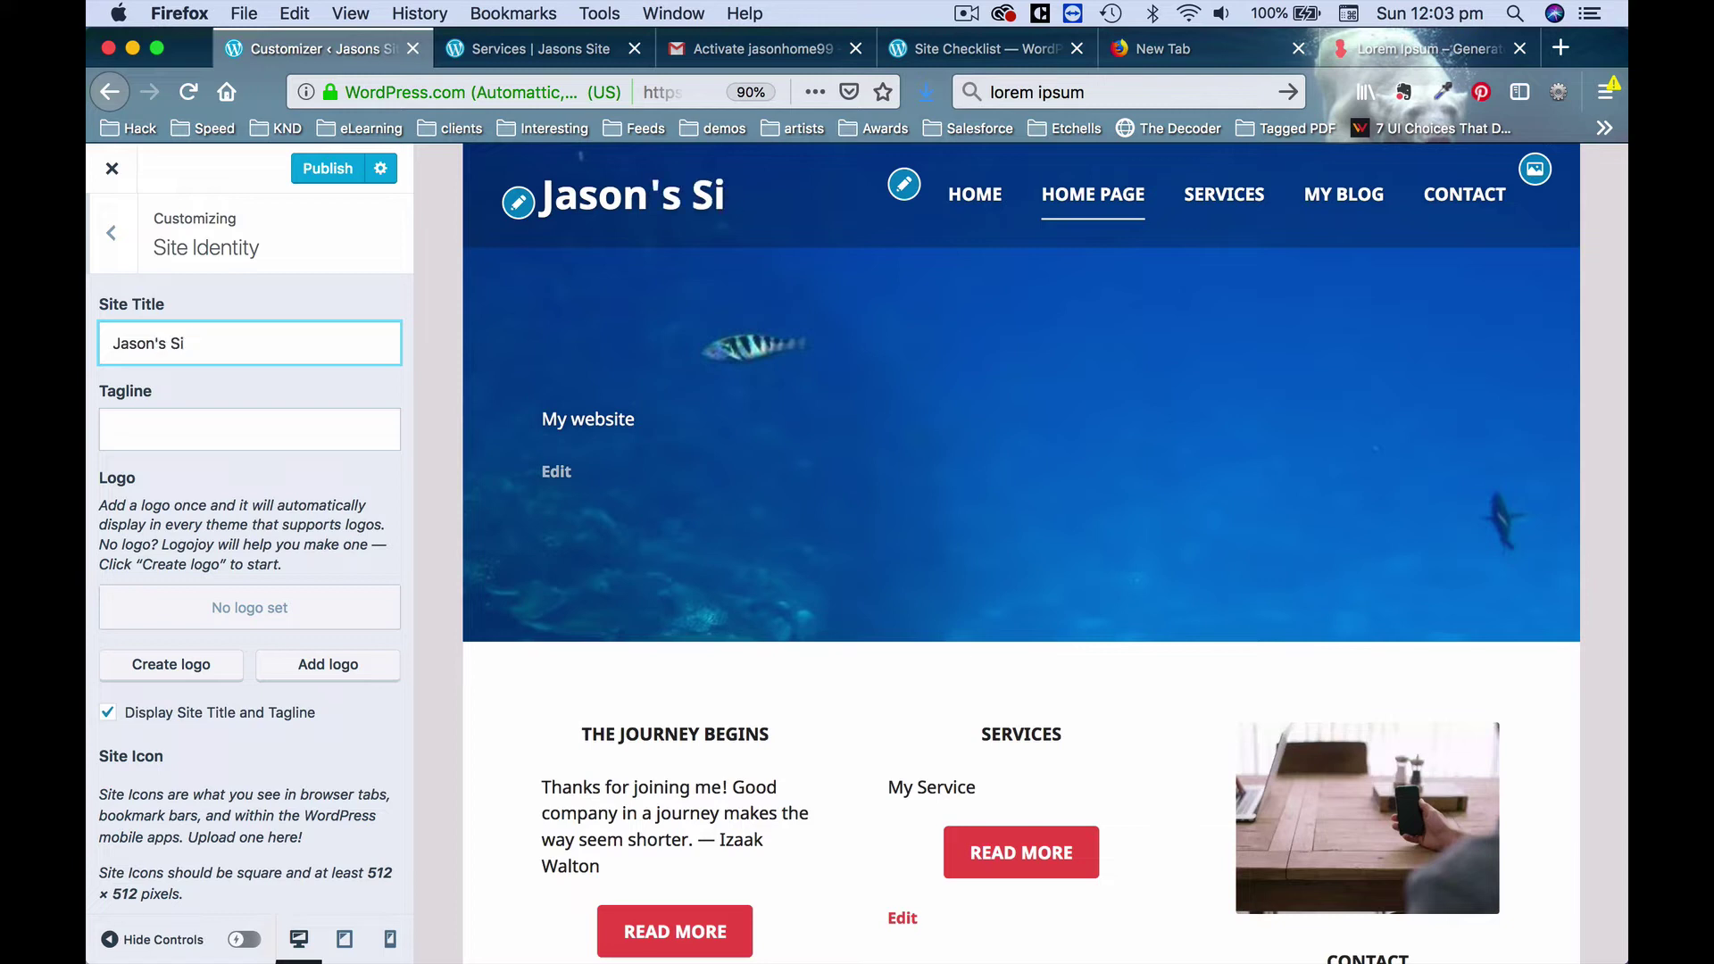
text(te)
click(165, 429)
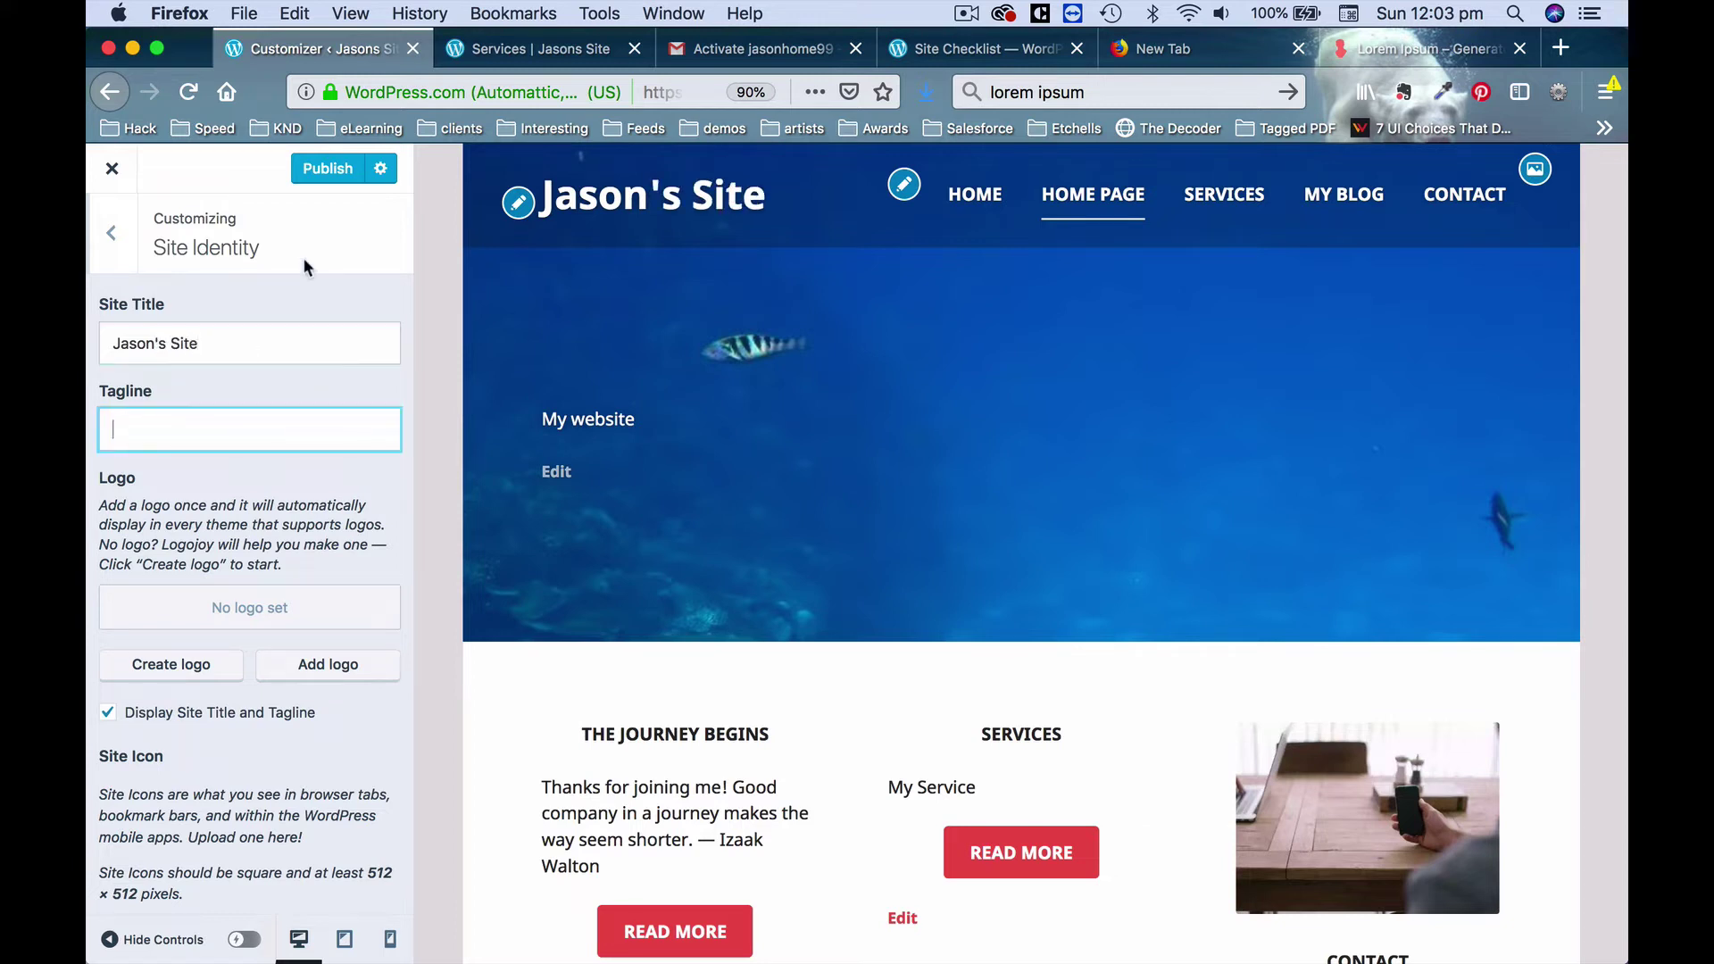
click(943, 424)
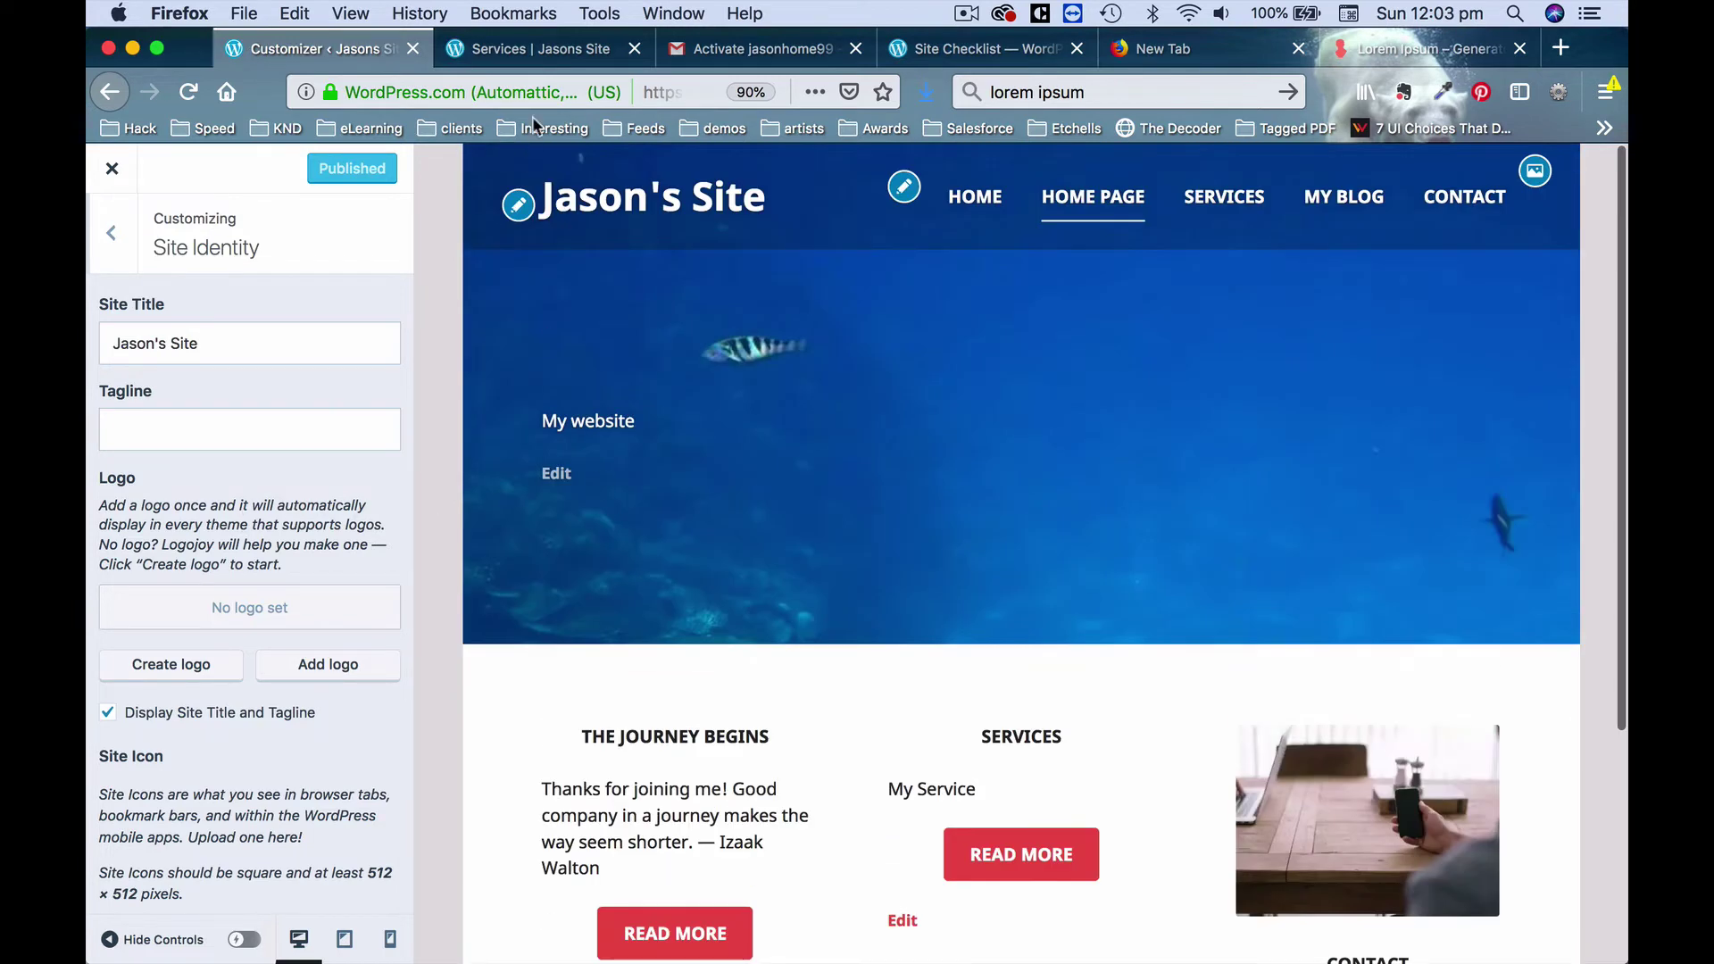
Close the Customizer and open the Home Page, with its 'My website' text, in the block editor.
click(110, 234)
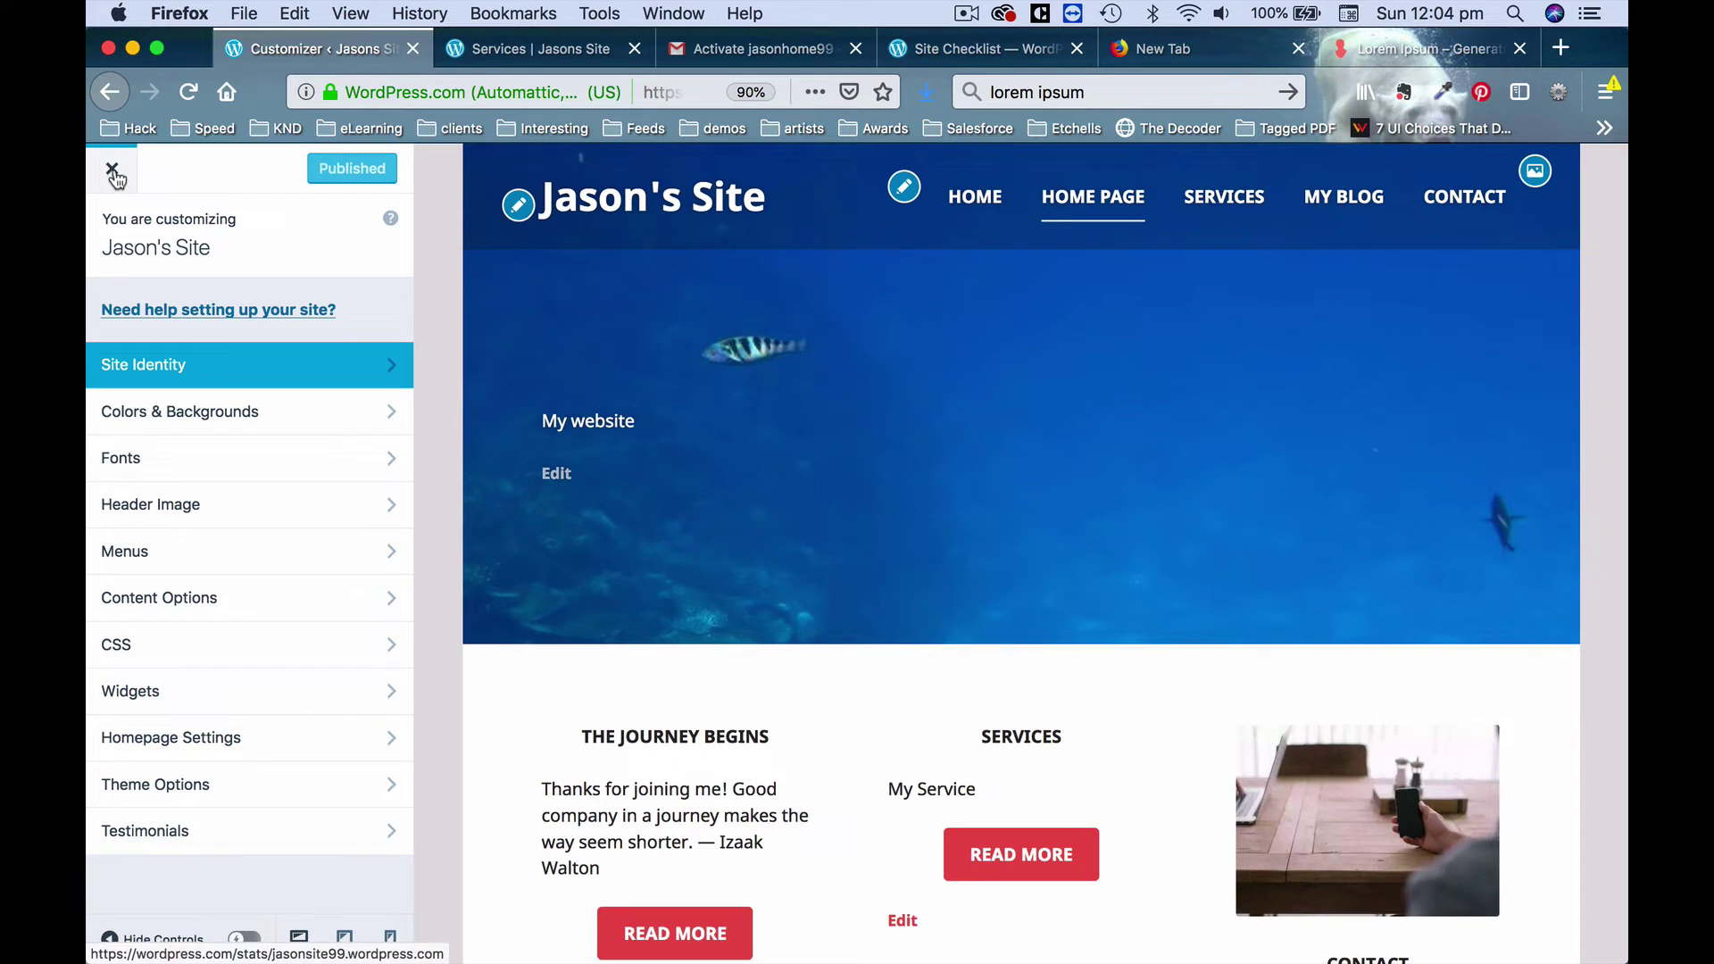
click(112, 171)
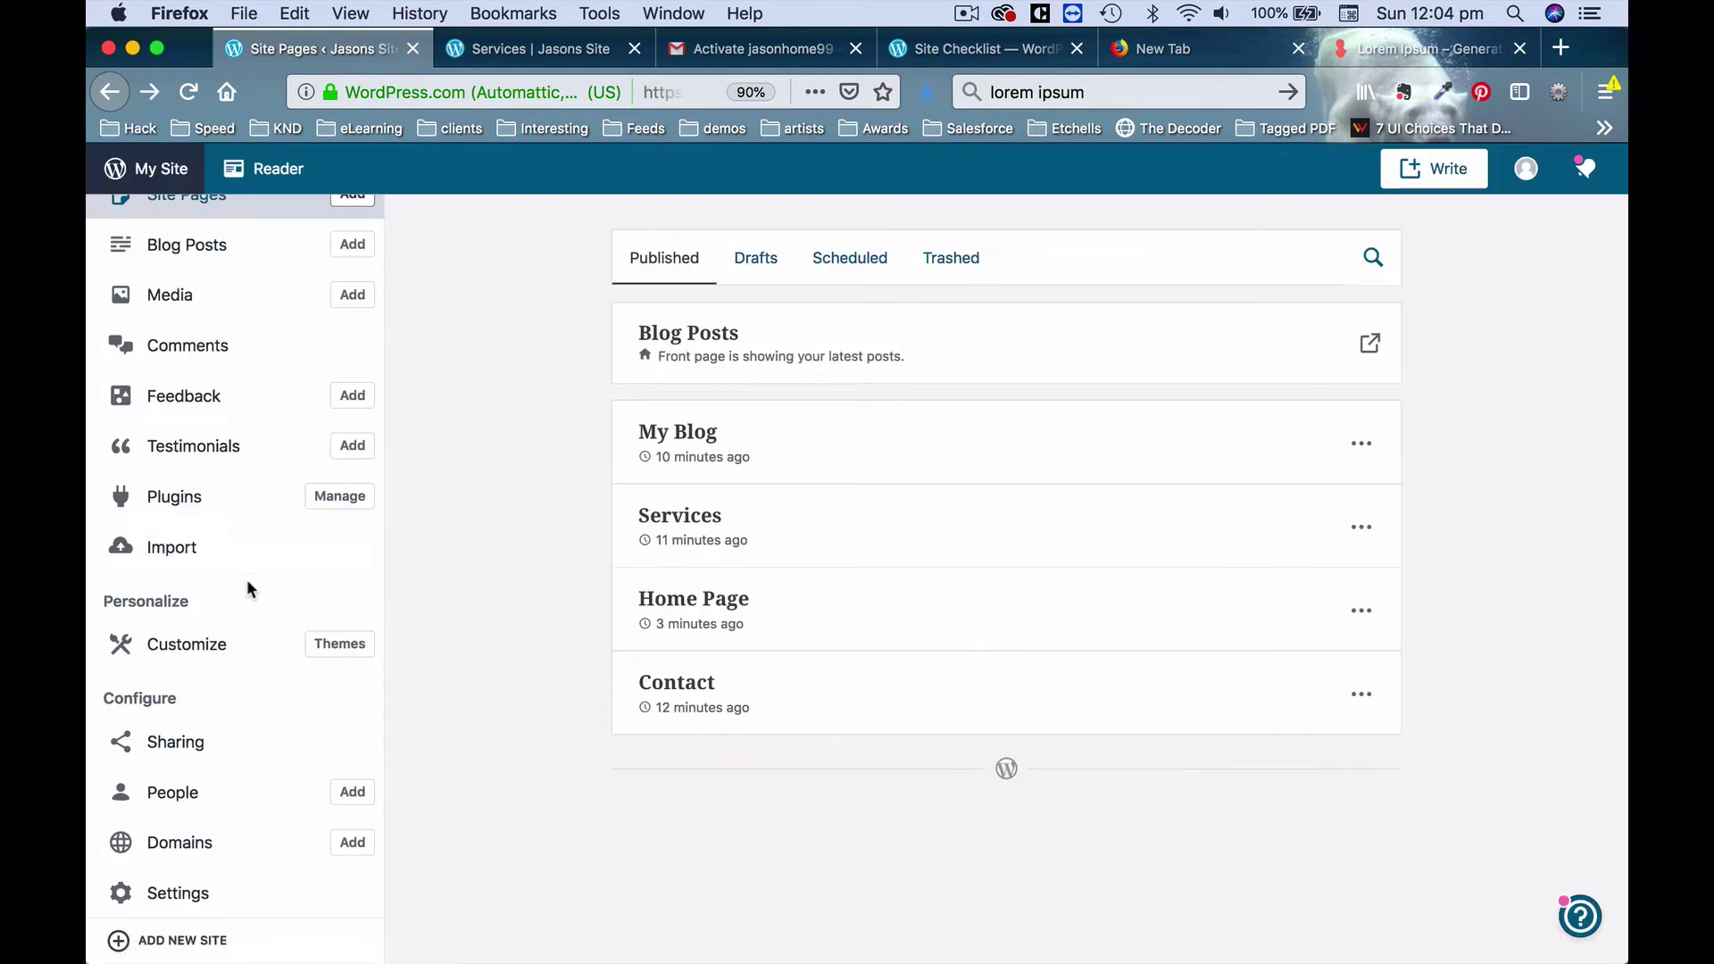
scroll(246, 578, up, 3)
scroll(247, 579, down, 3)
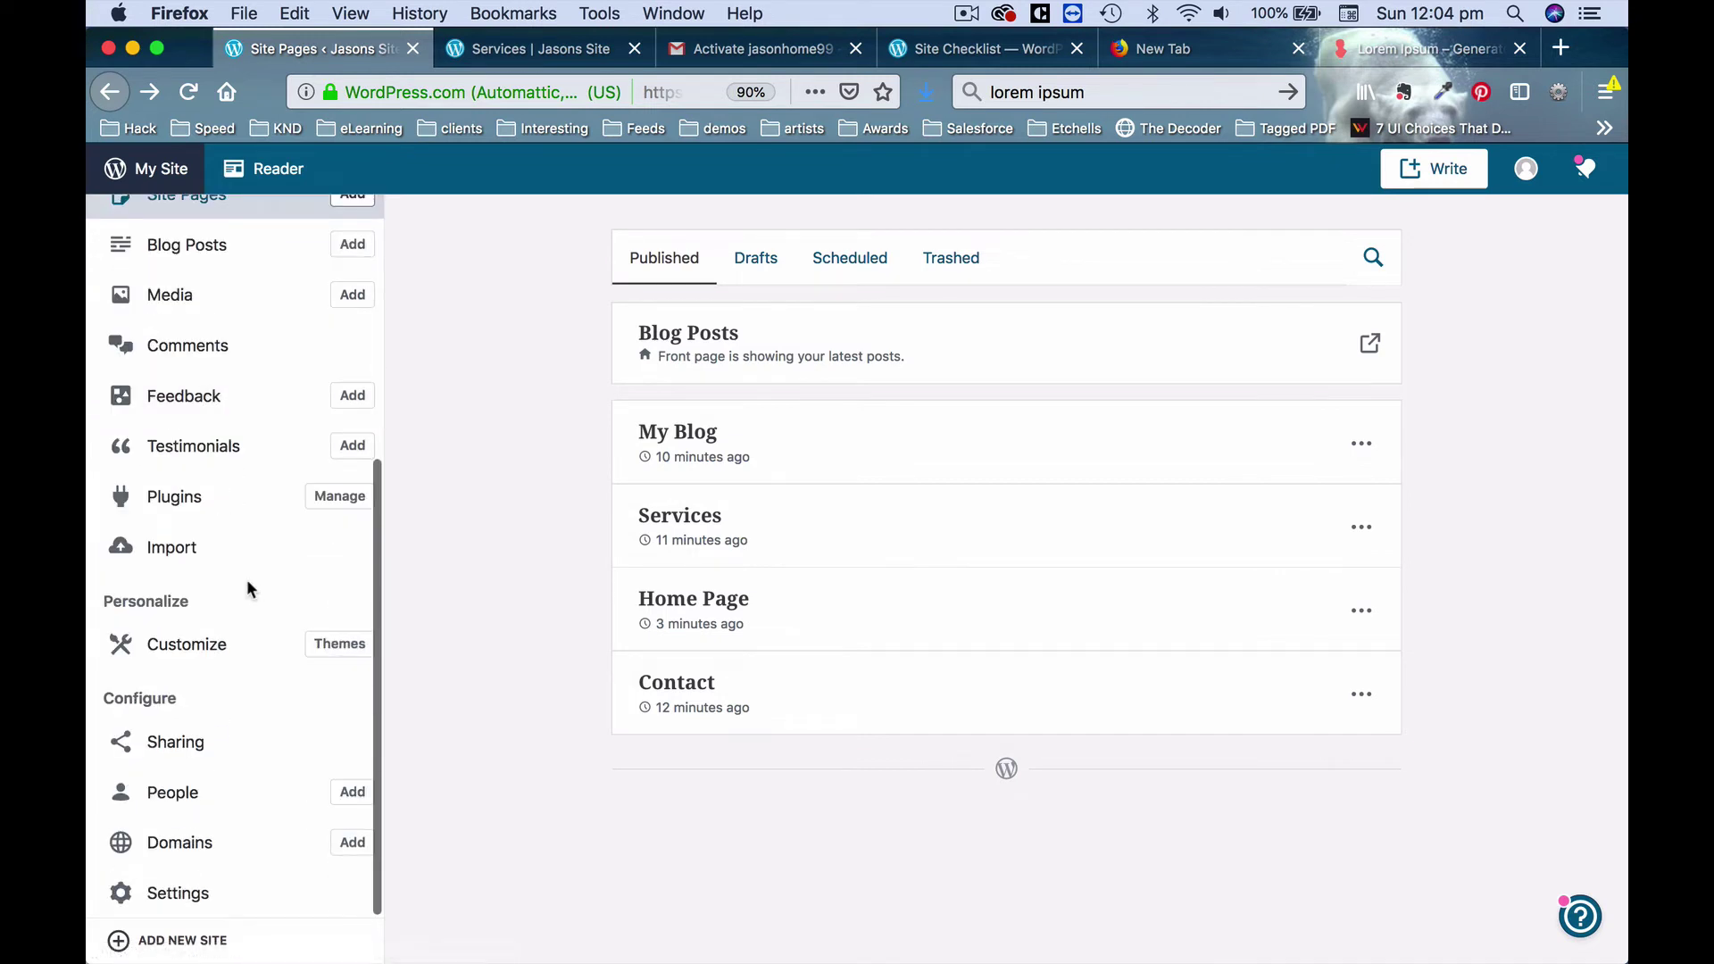
scroll(217, 415, up, 3)
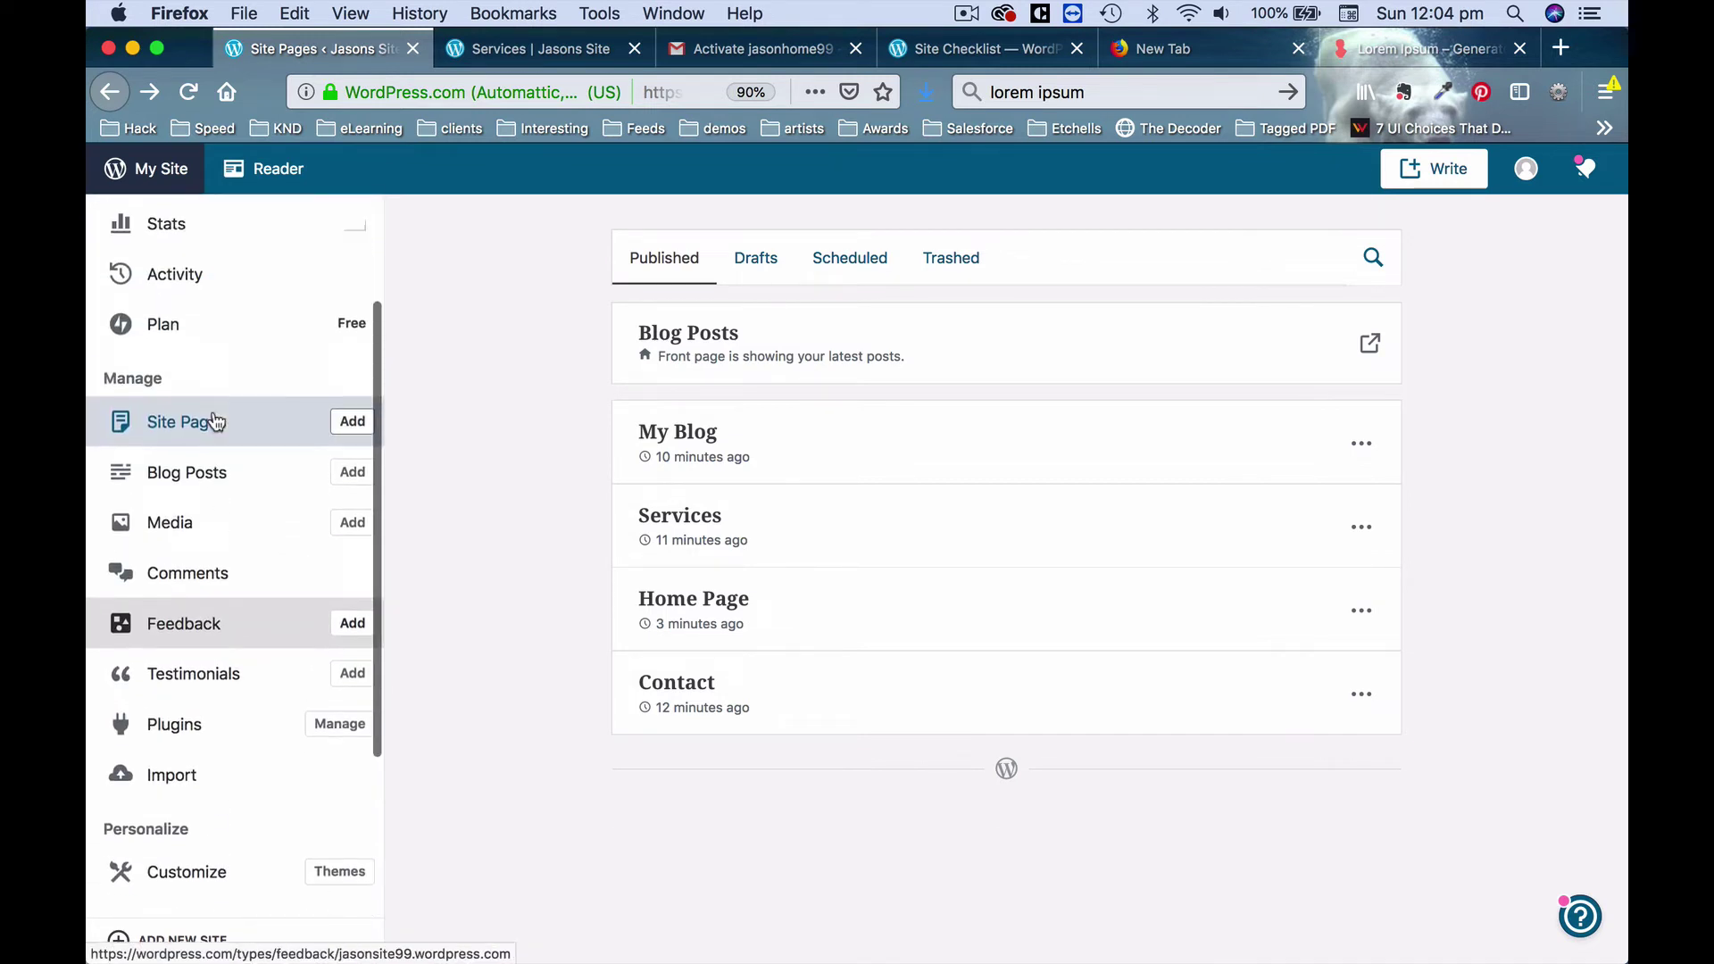
scroll(217, 420, up, 1)
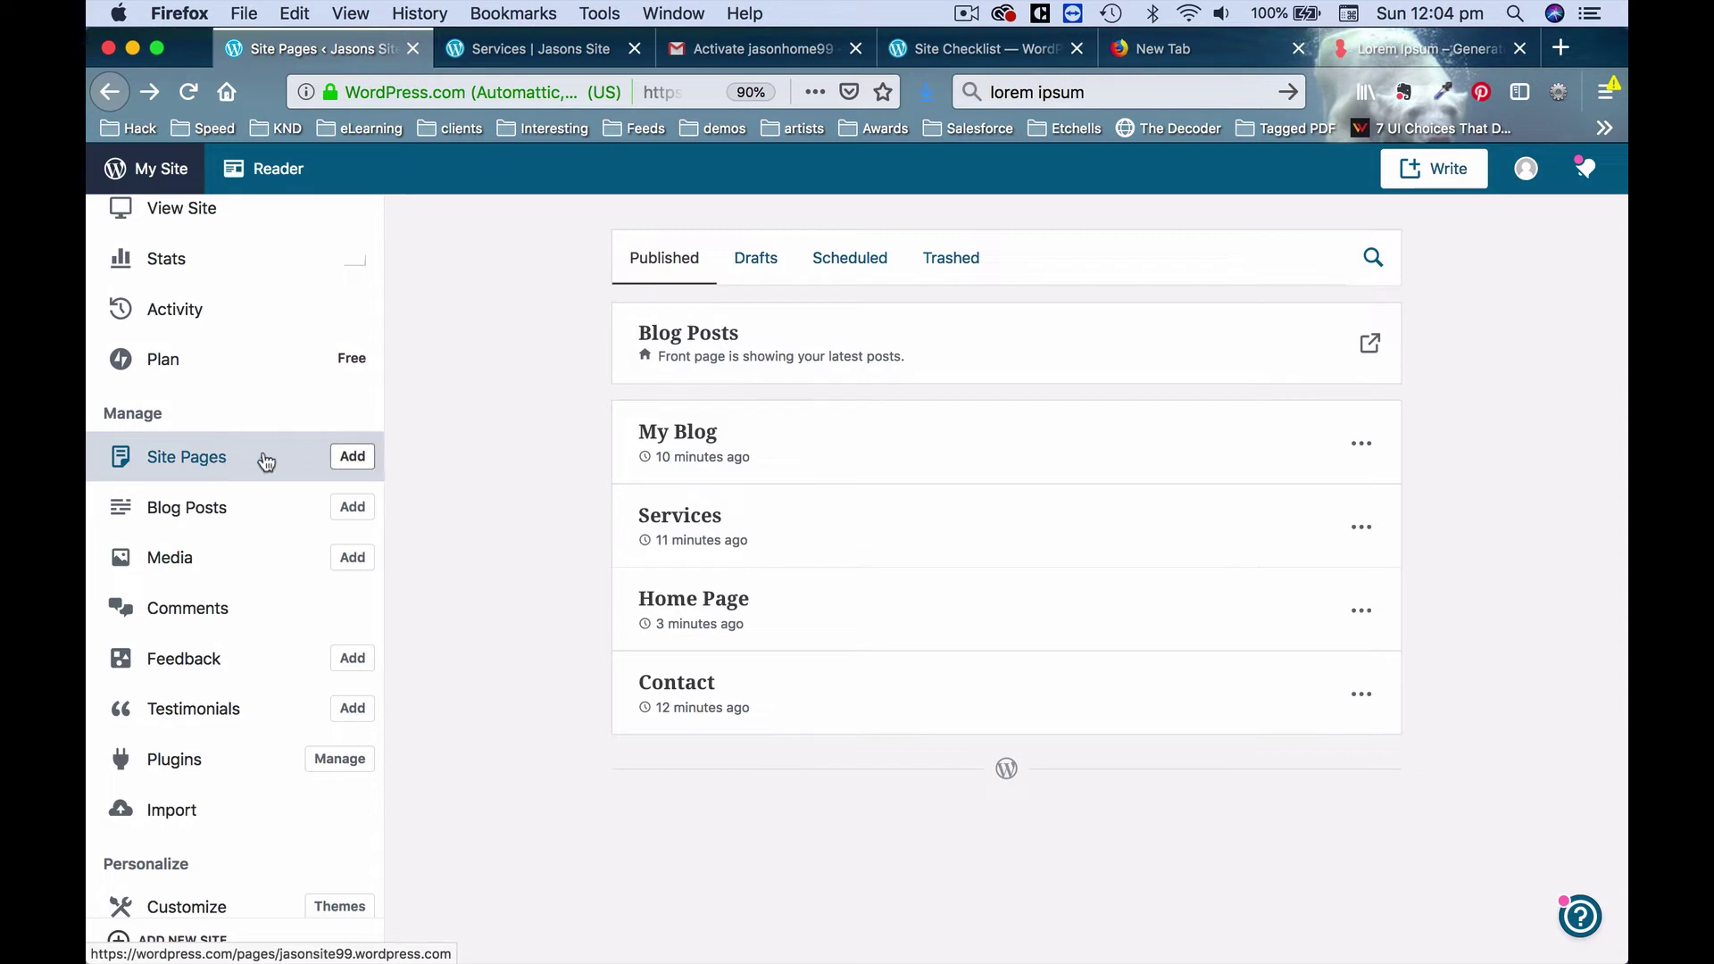
click(739, 613)
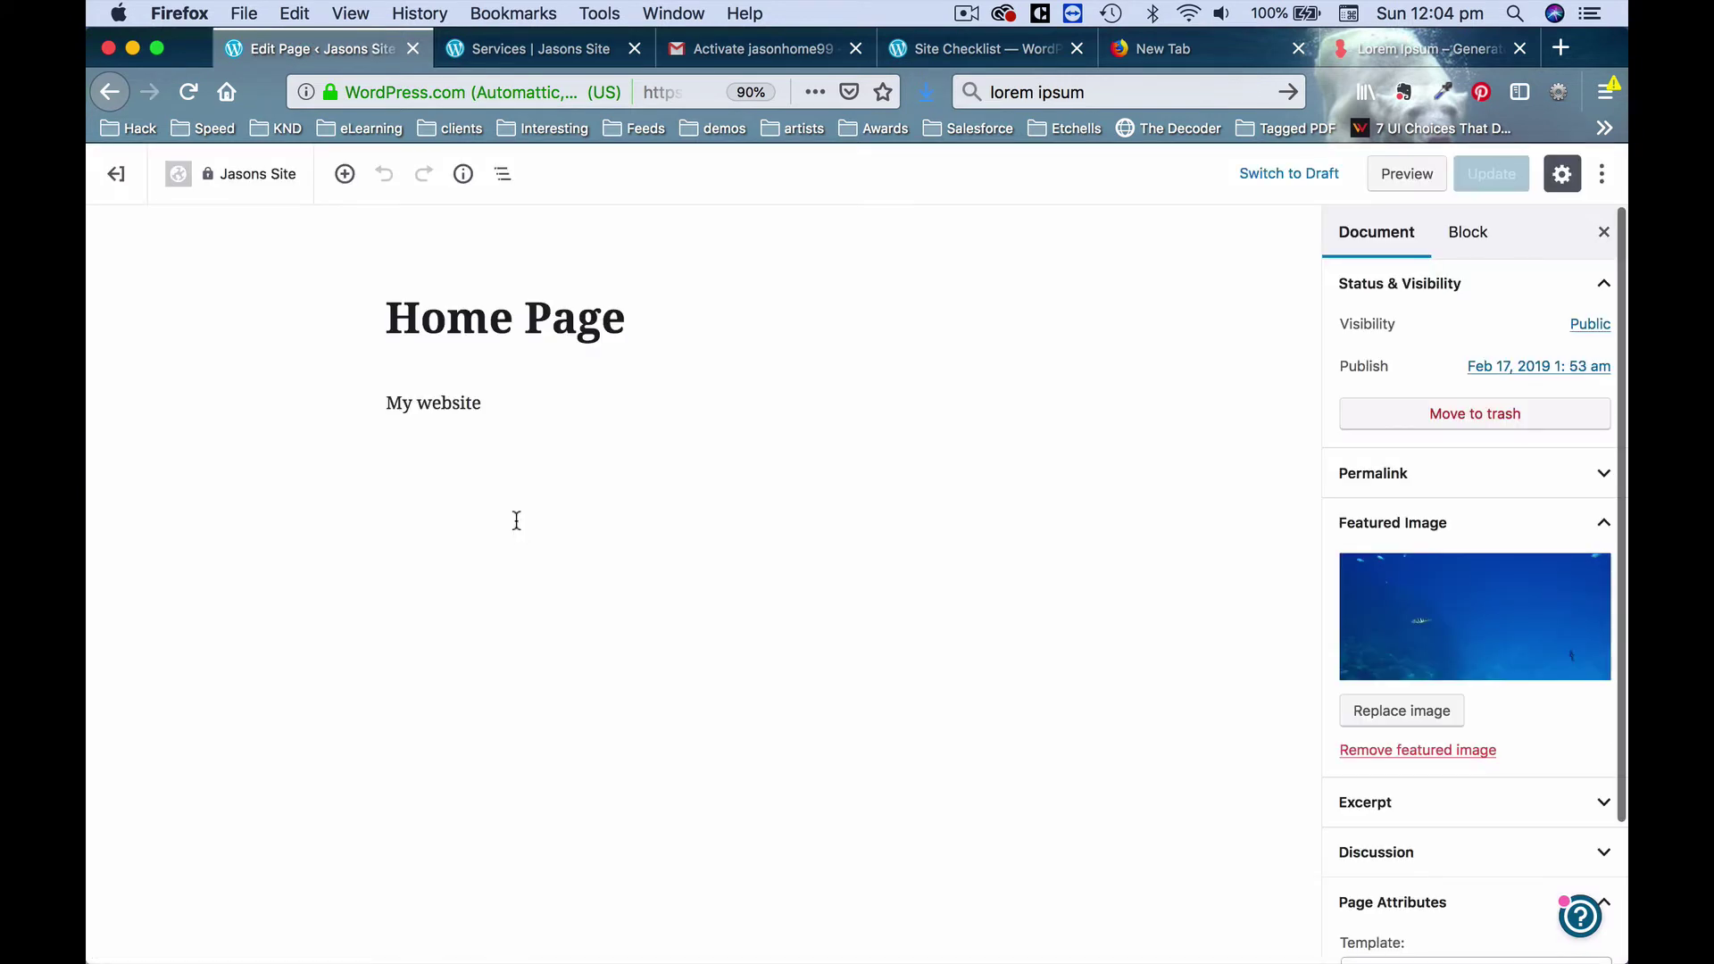
click(873, 481)
click(541, 429)
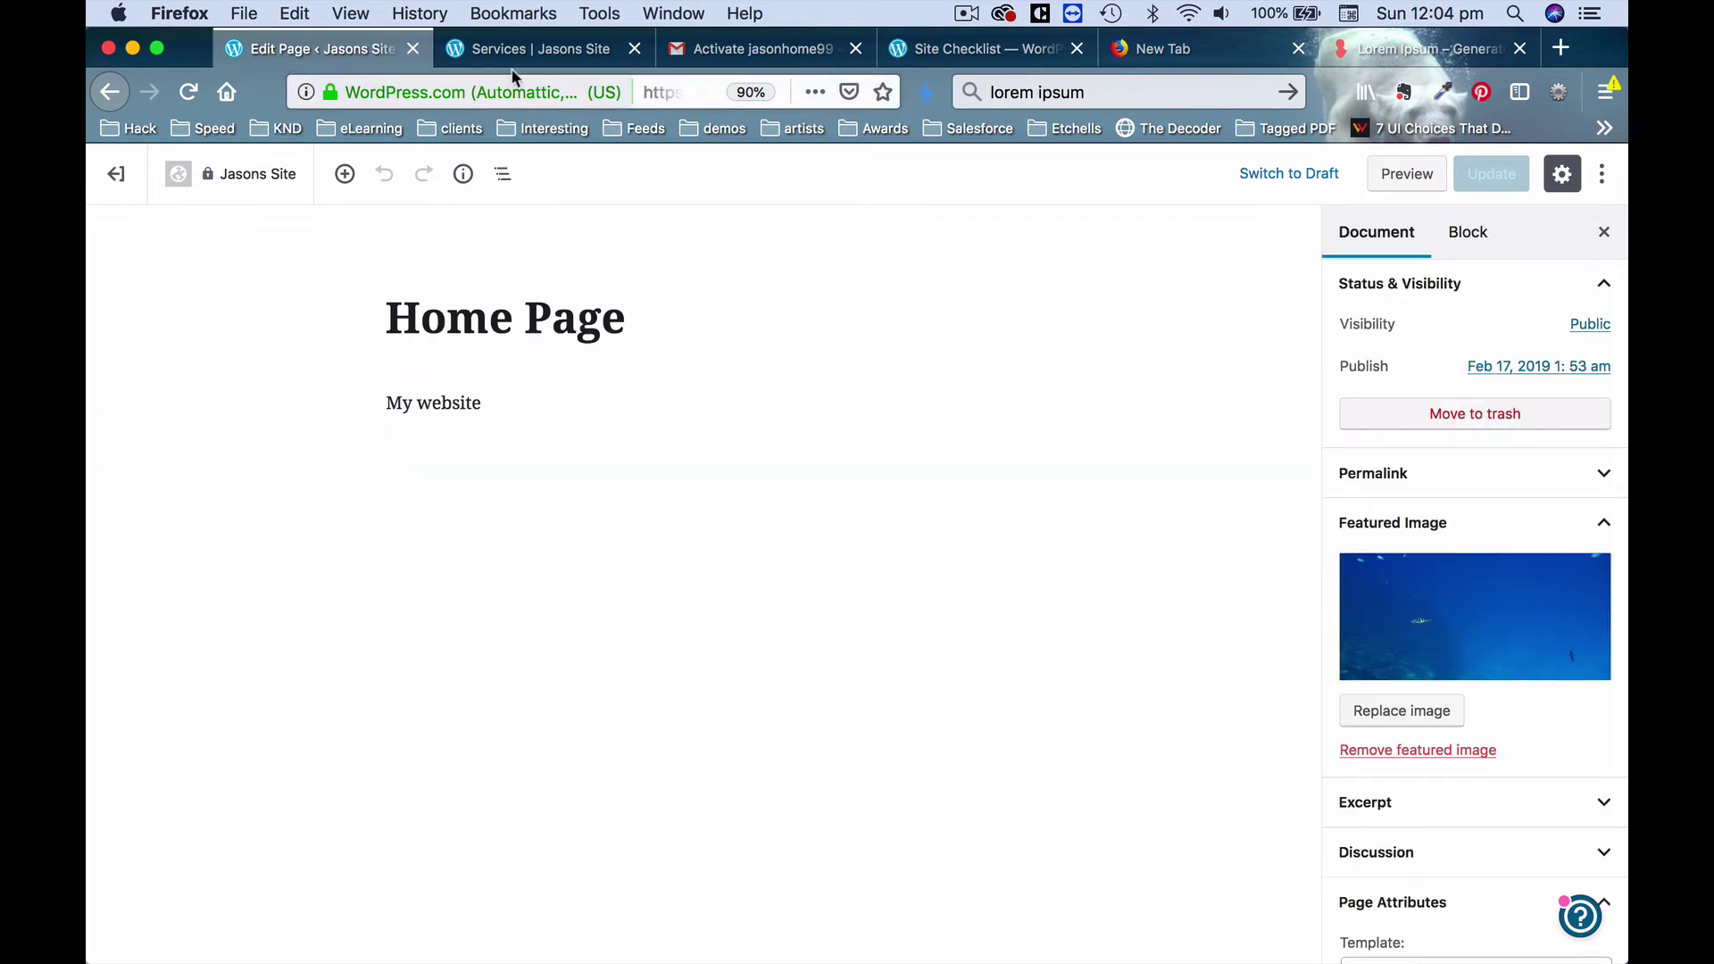
Go to the live front page through HOME and scroll over its 'My website' content.
click(490, 52)
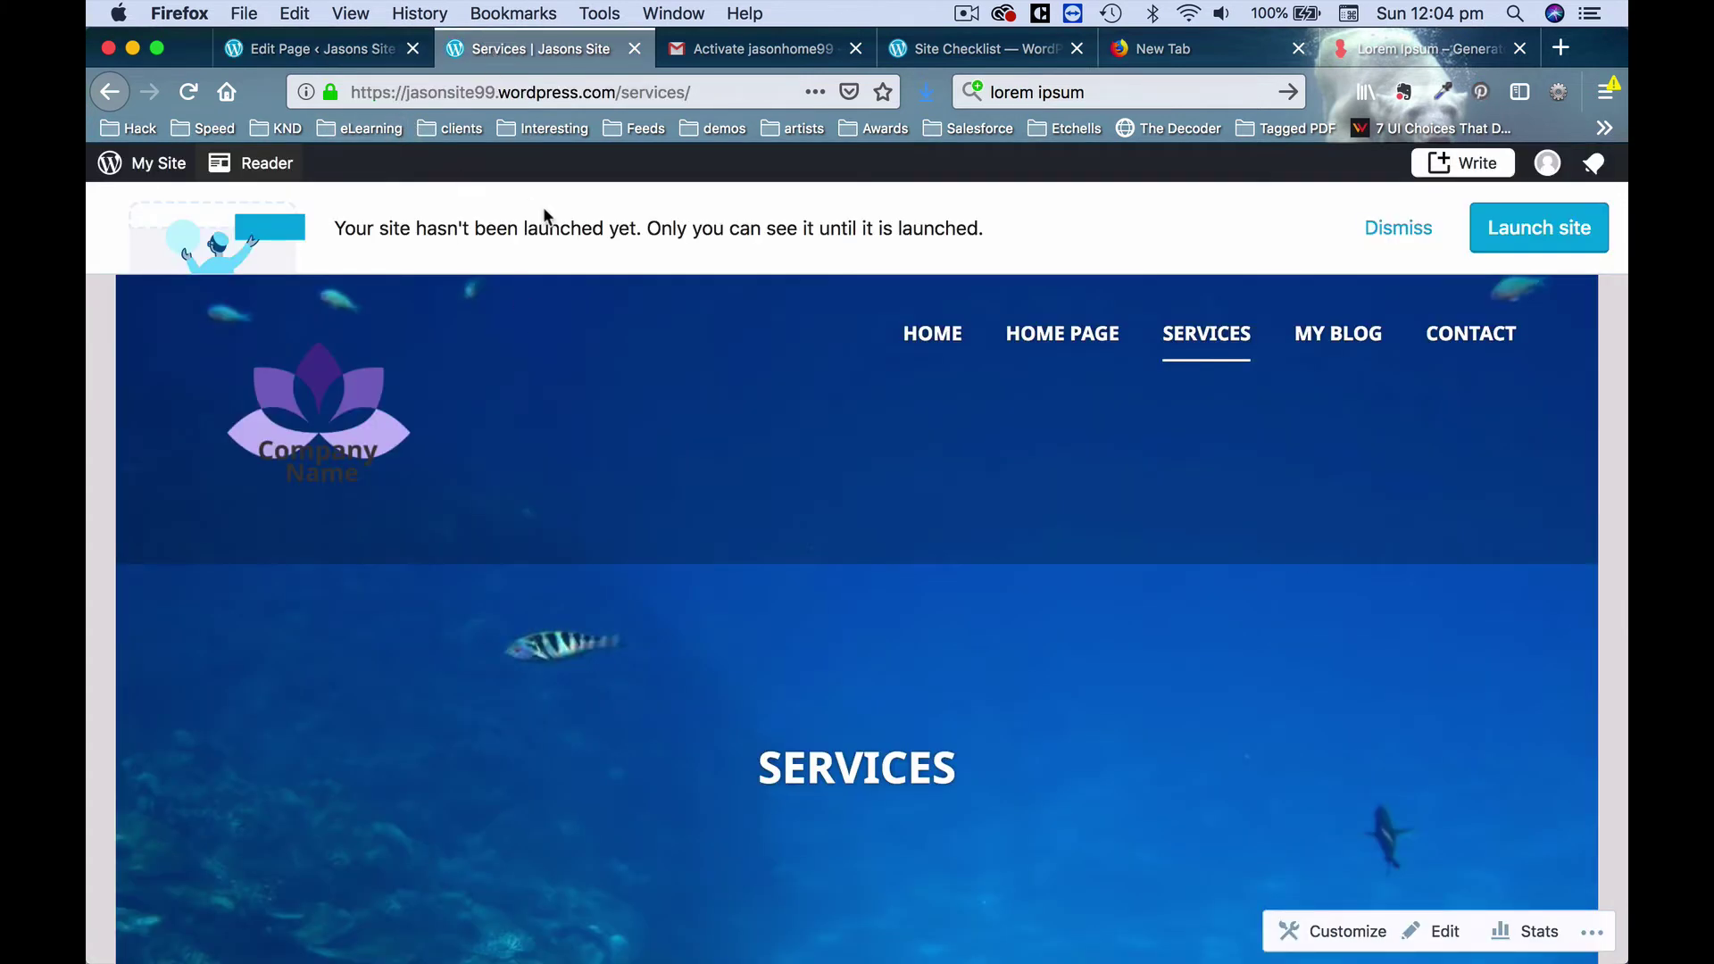
click(1060, 337)
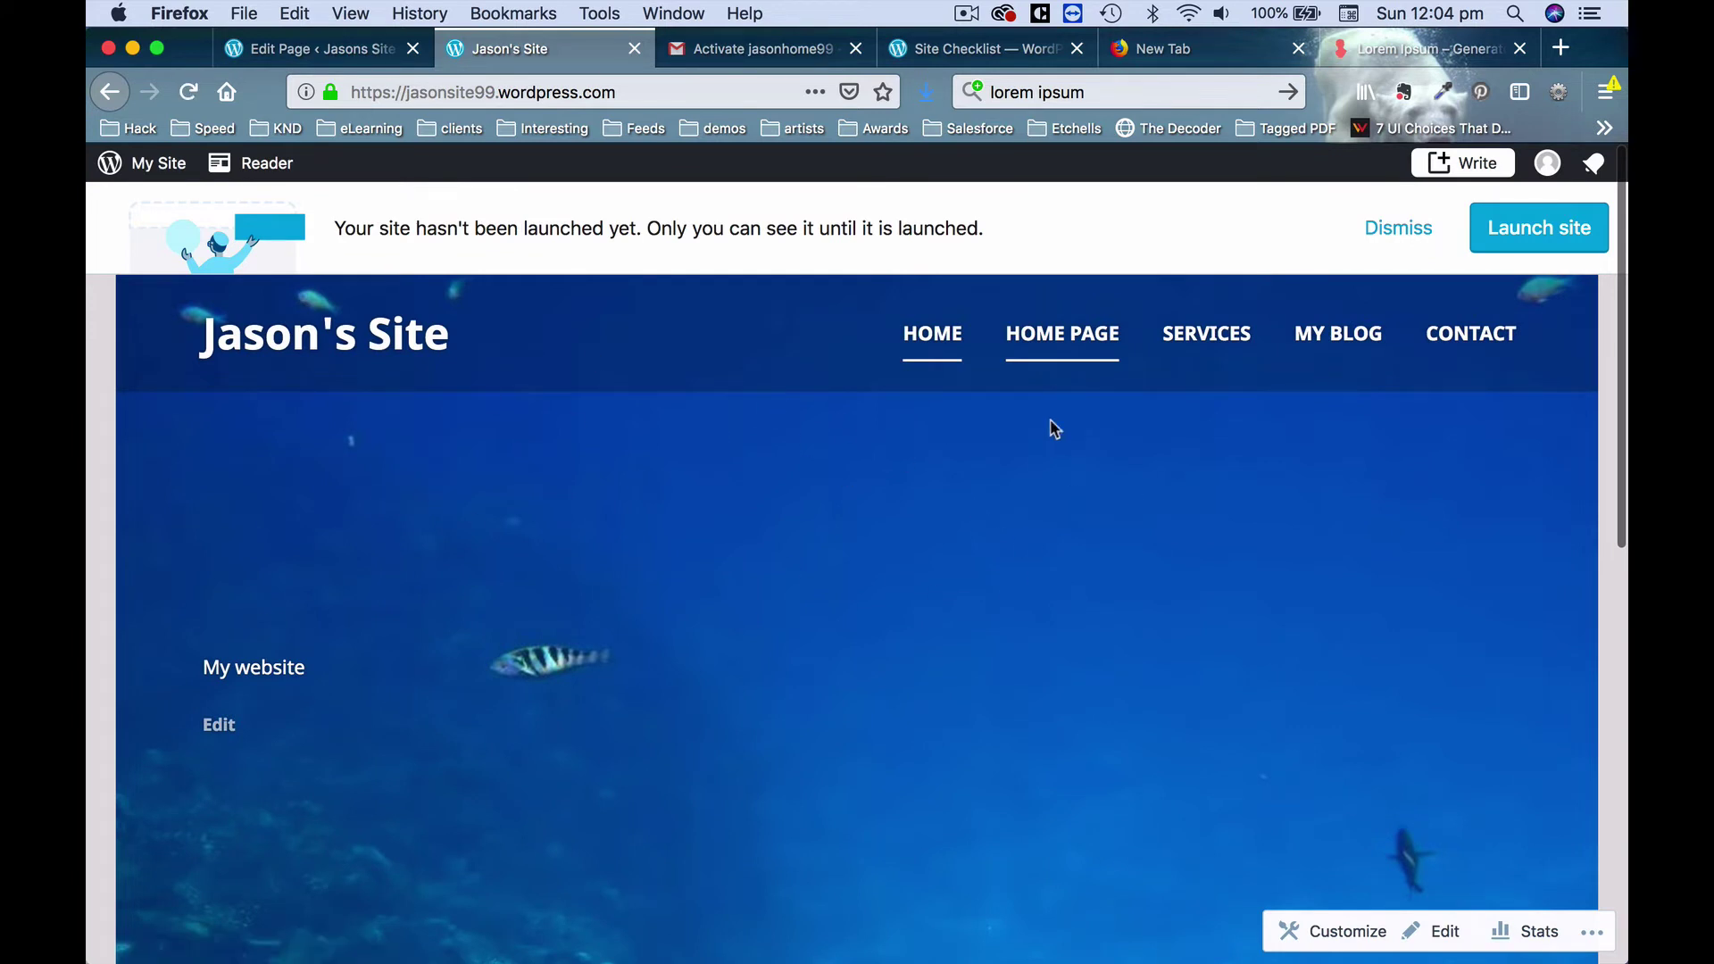
scroll(848, 603, down, 5)
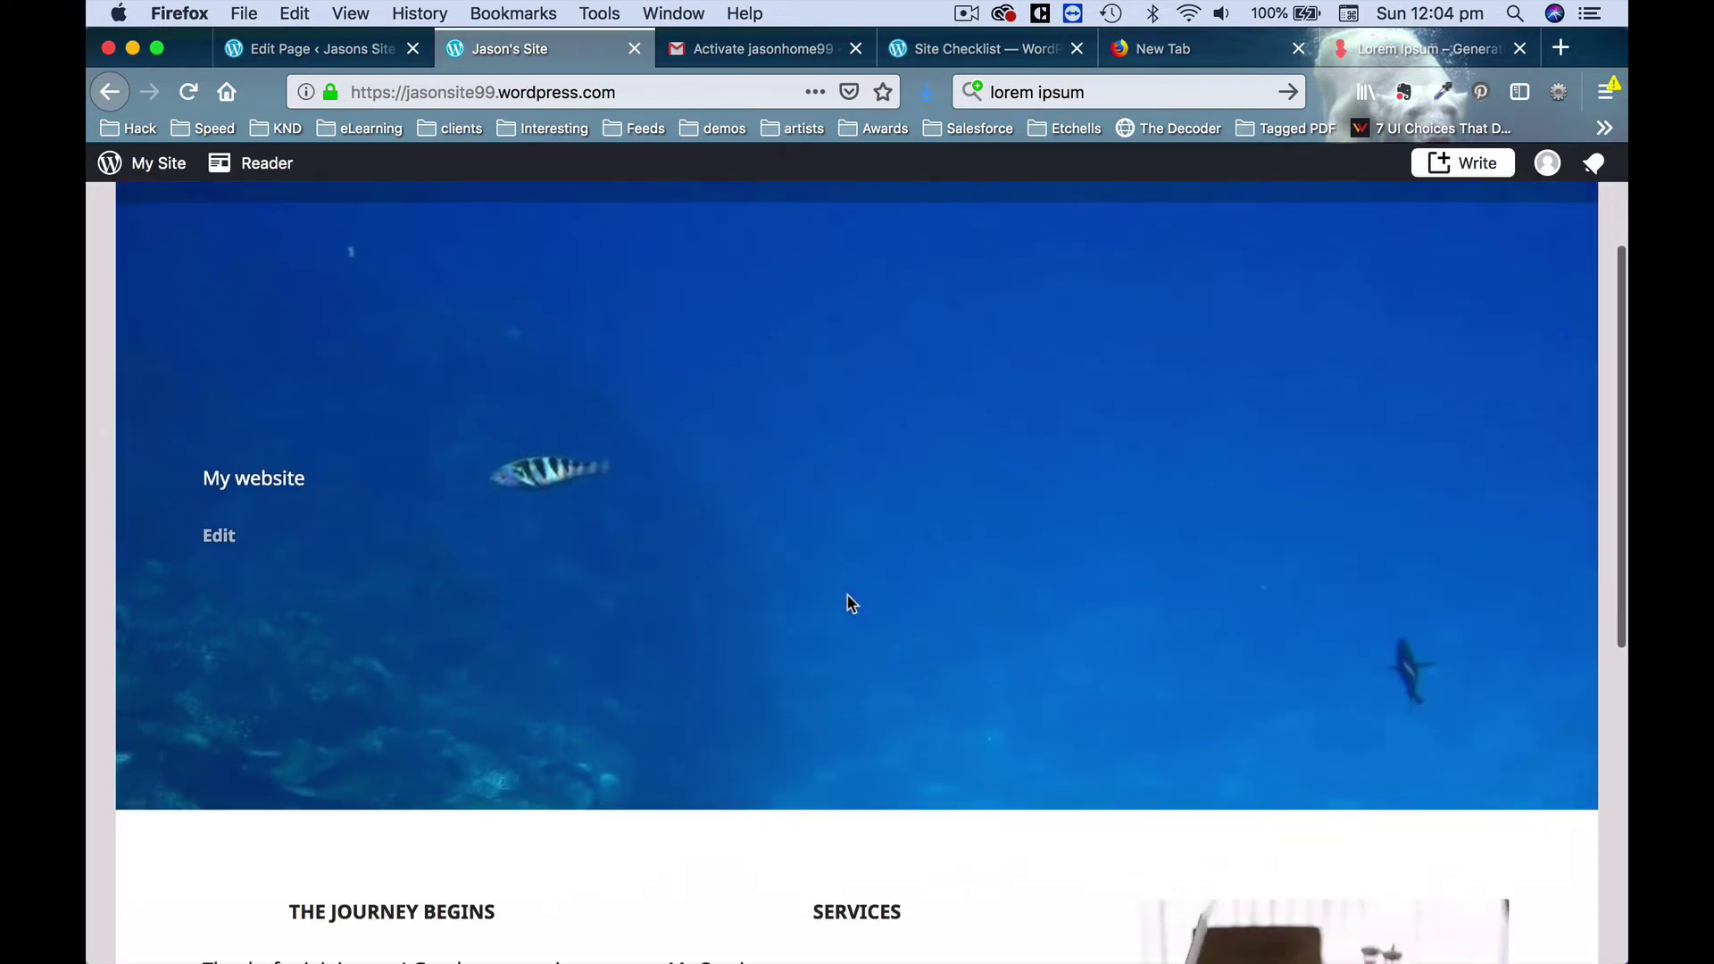
scroll(848, 603, up, 3)
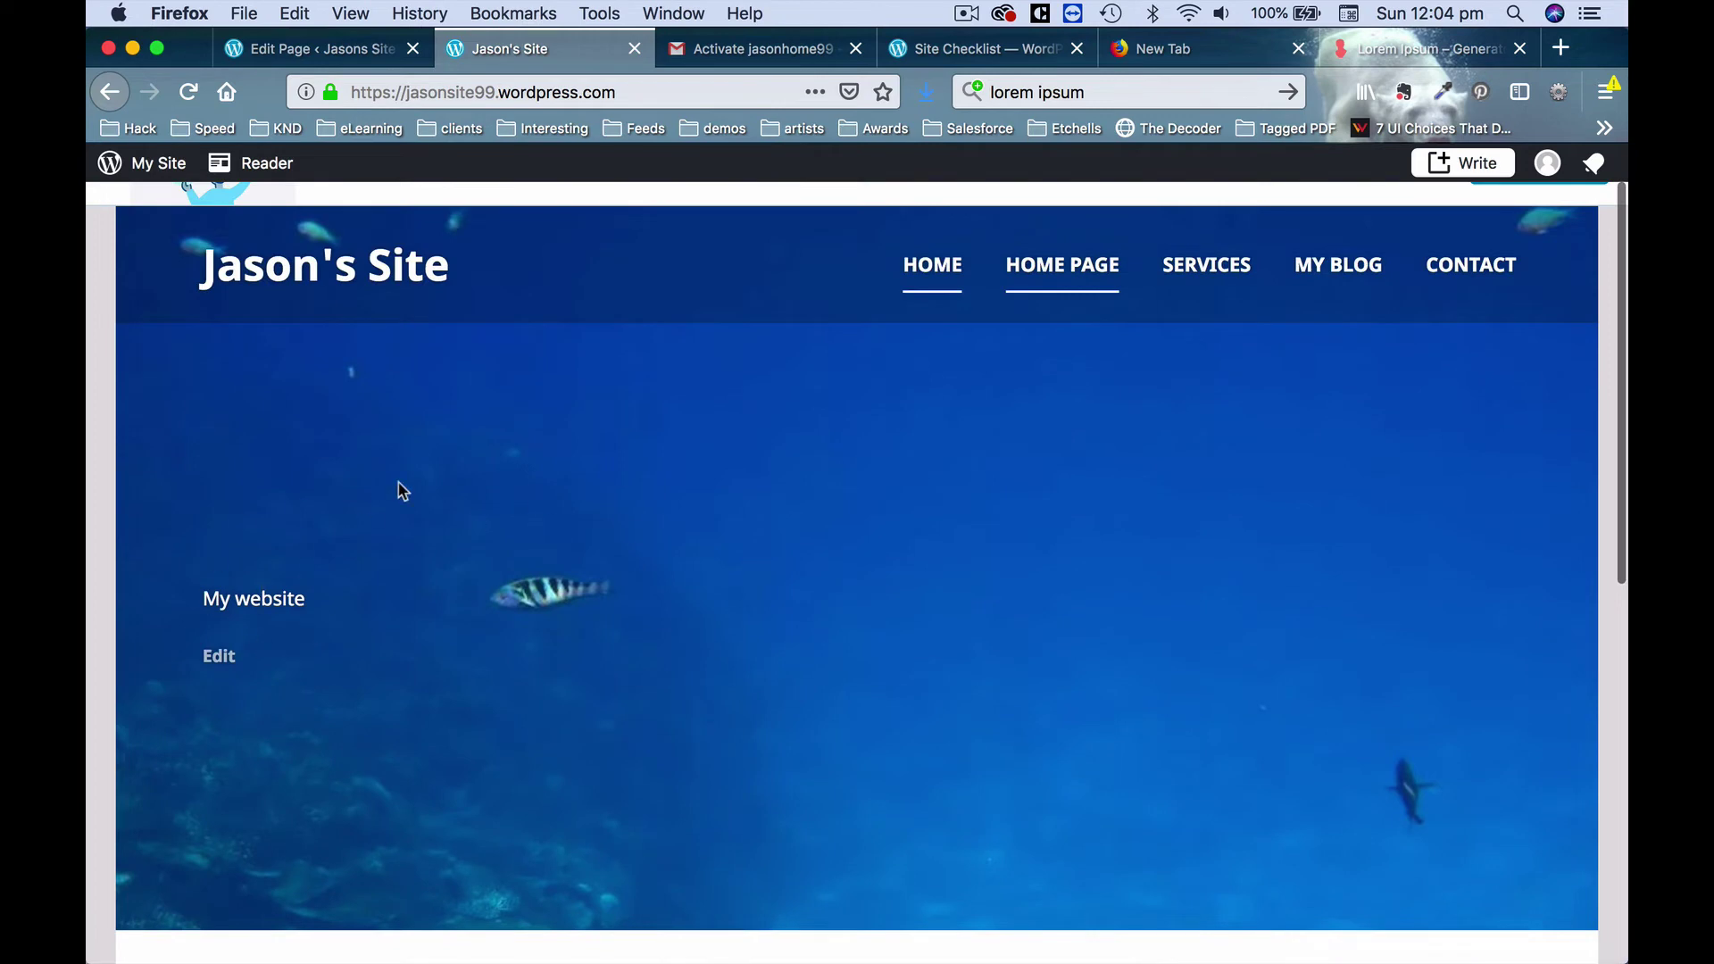
scroll(414, 479, down, 10)
scroll(415, 468, up, 10)
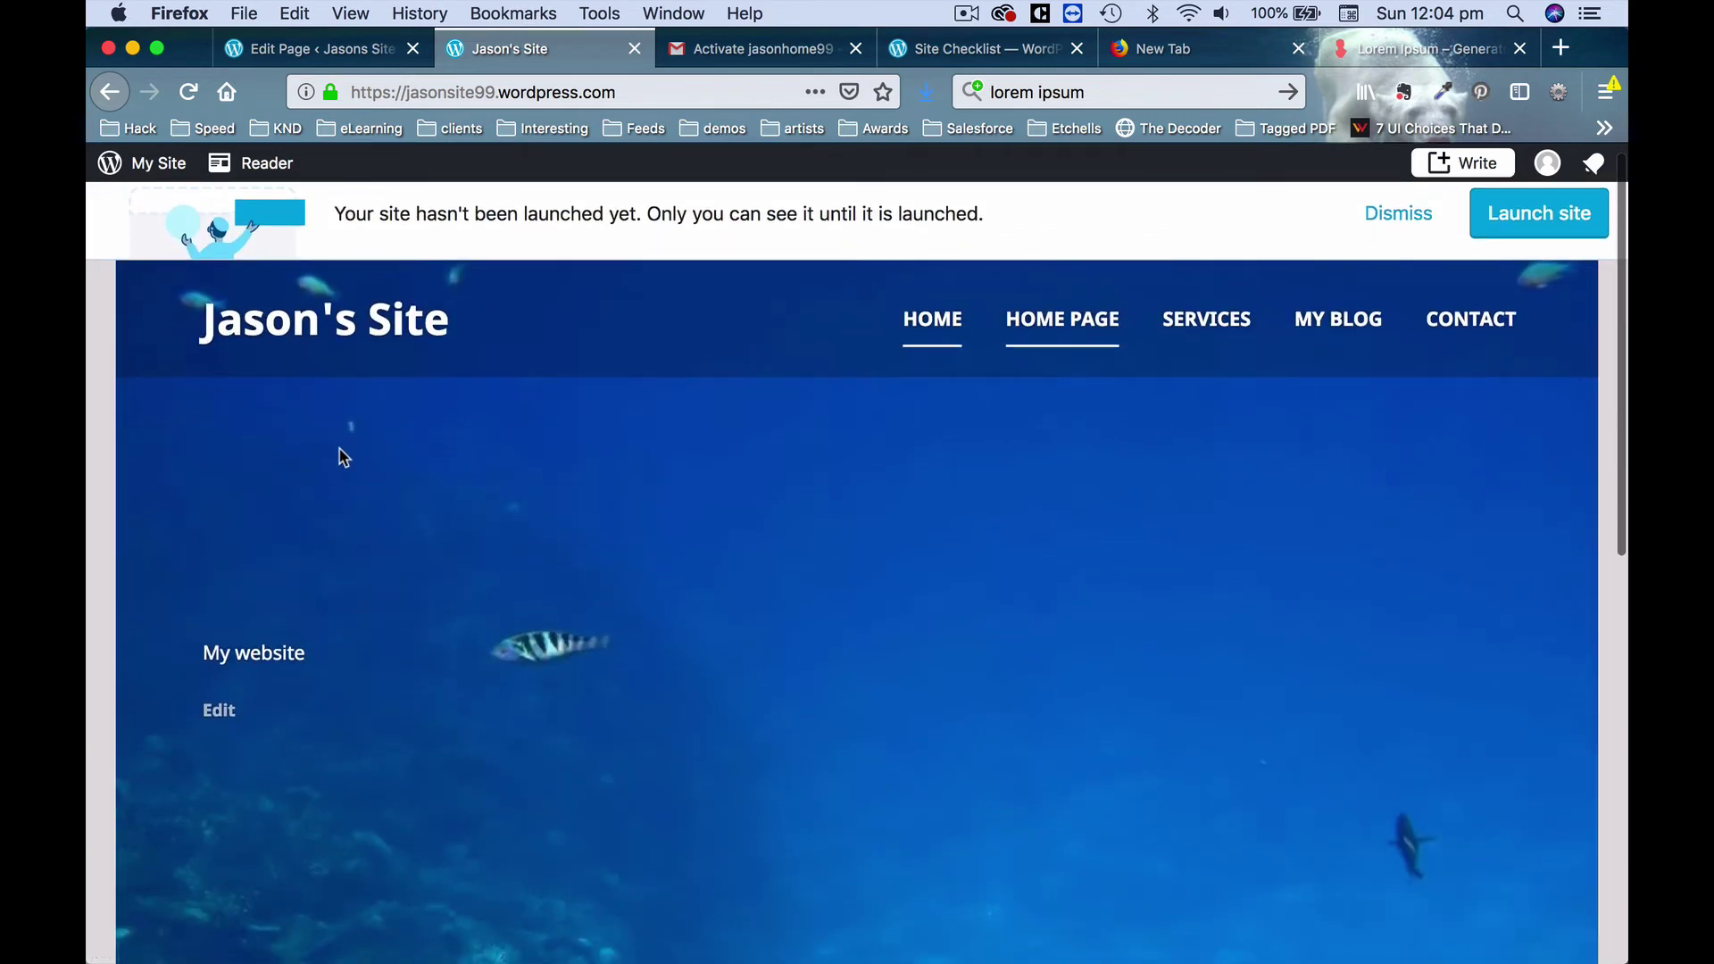
In the Home Page editor, replace the 'My website' paragraph text with 'Welcome'.
click(317, 48)
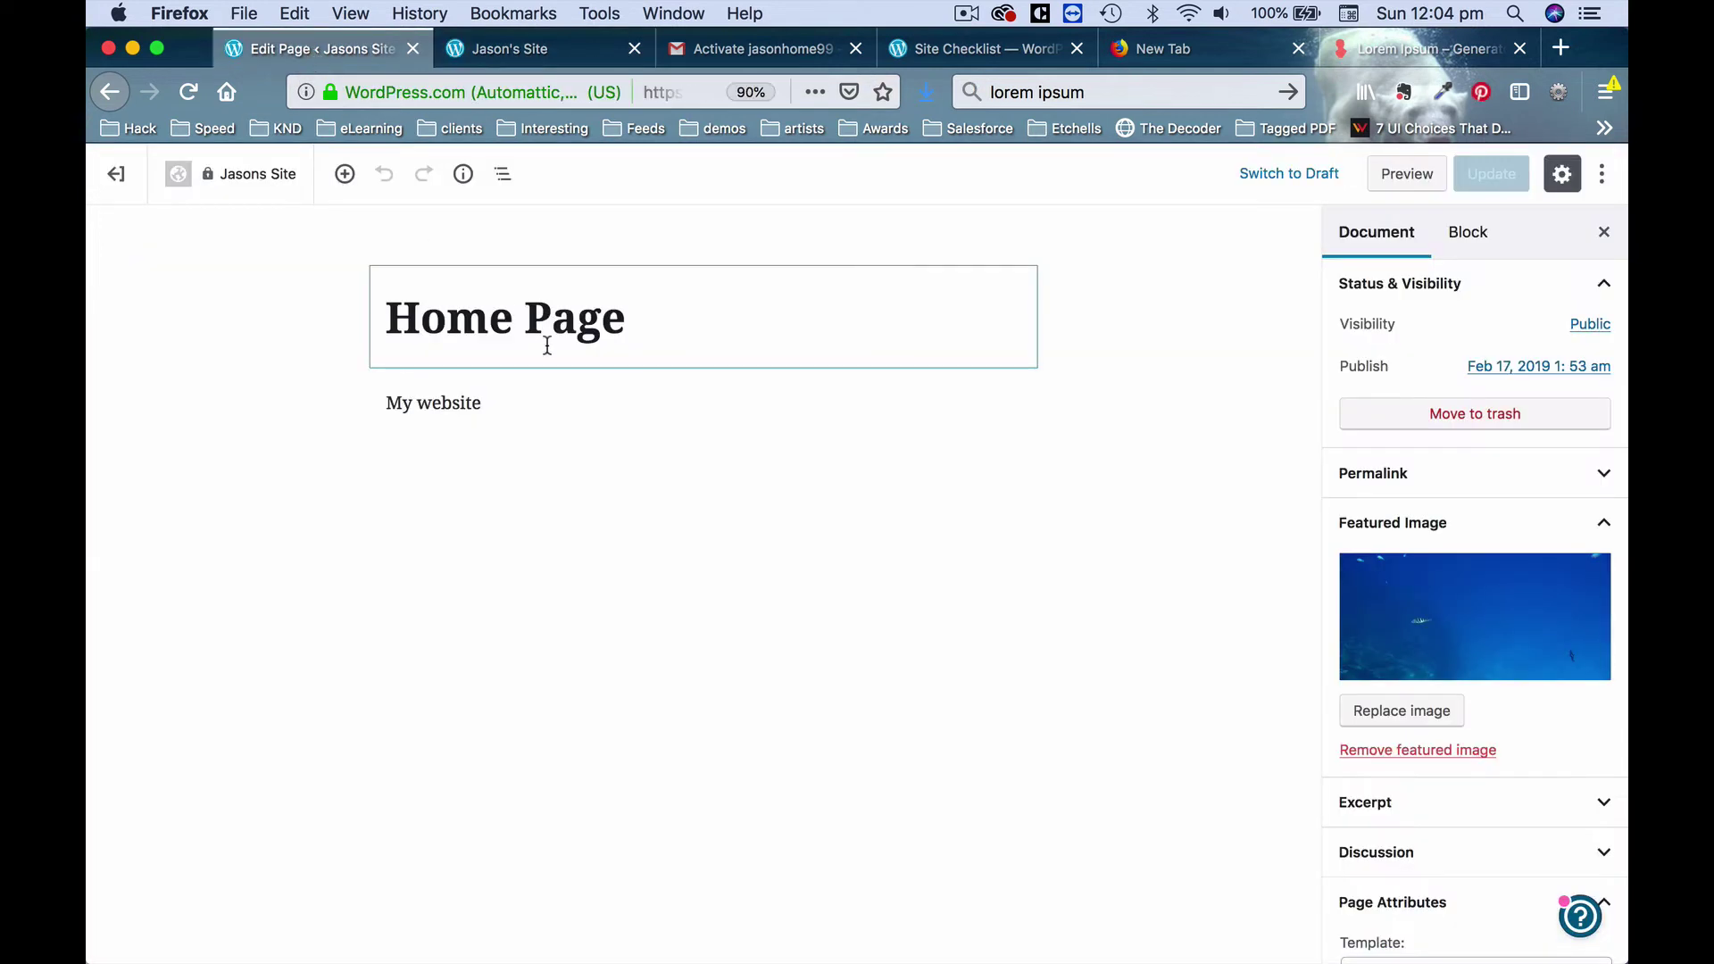
triple_click(528, 394)
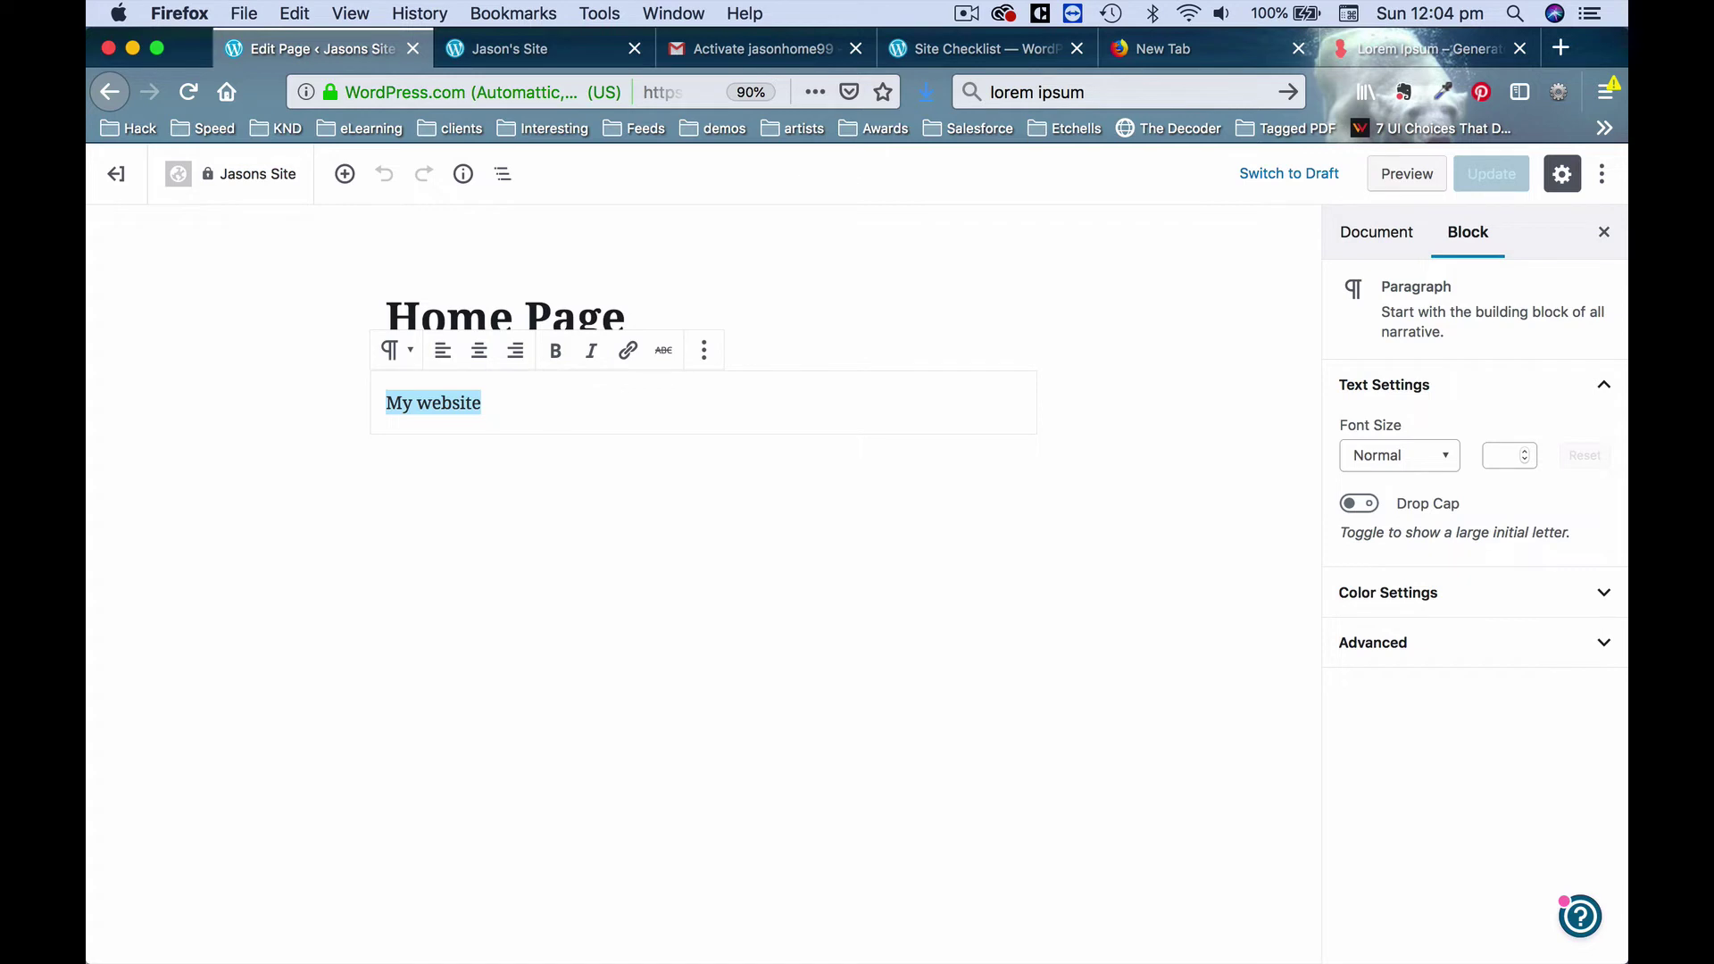
text(Welcome)
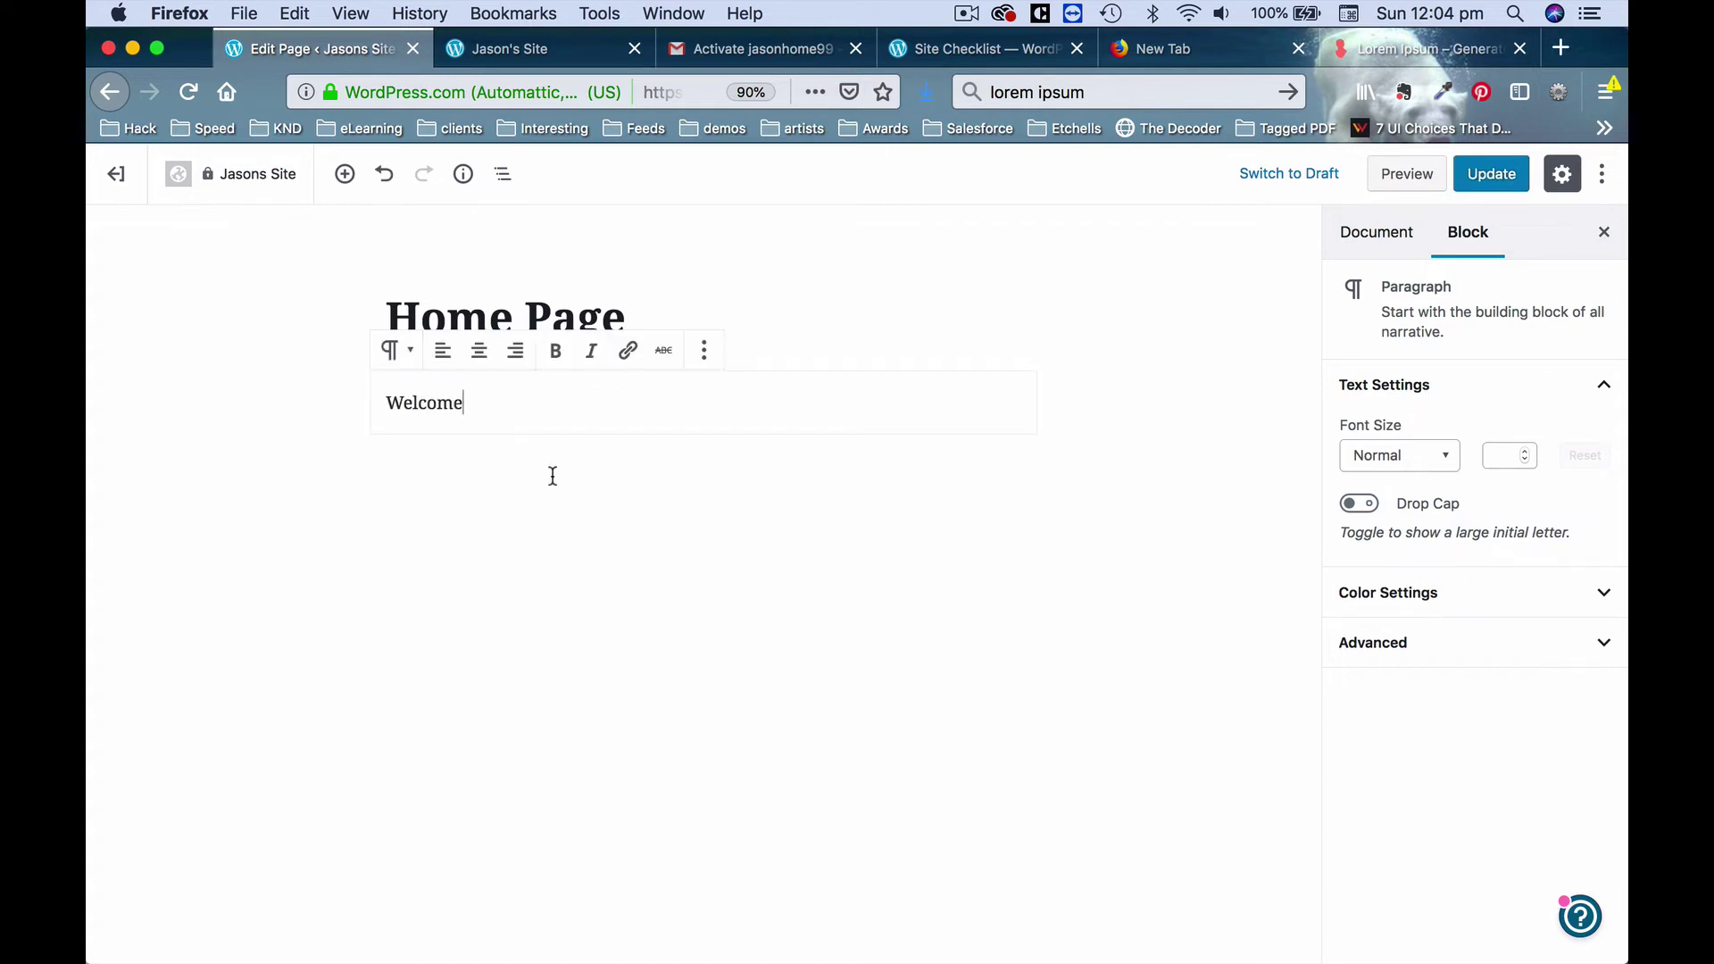
key(super+a)
key(super+a)
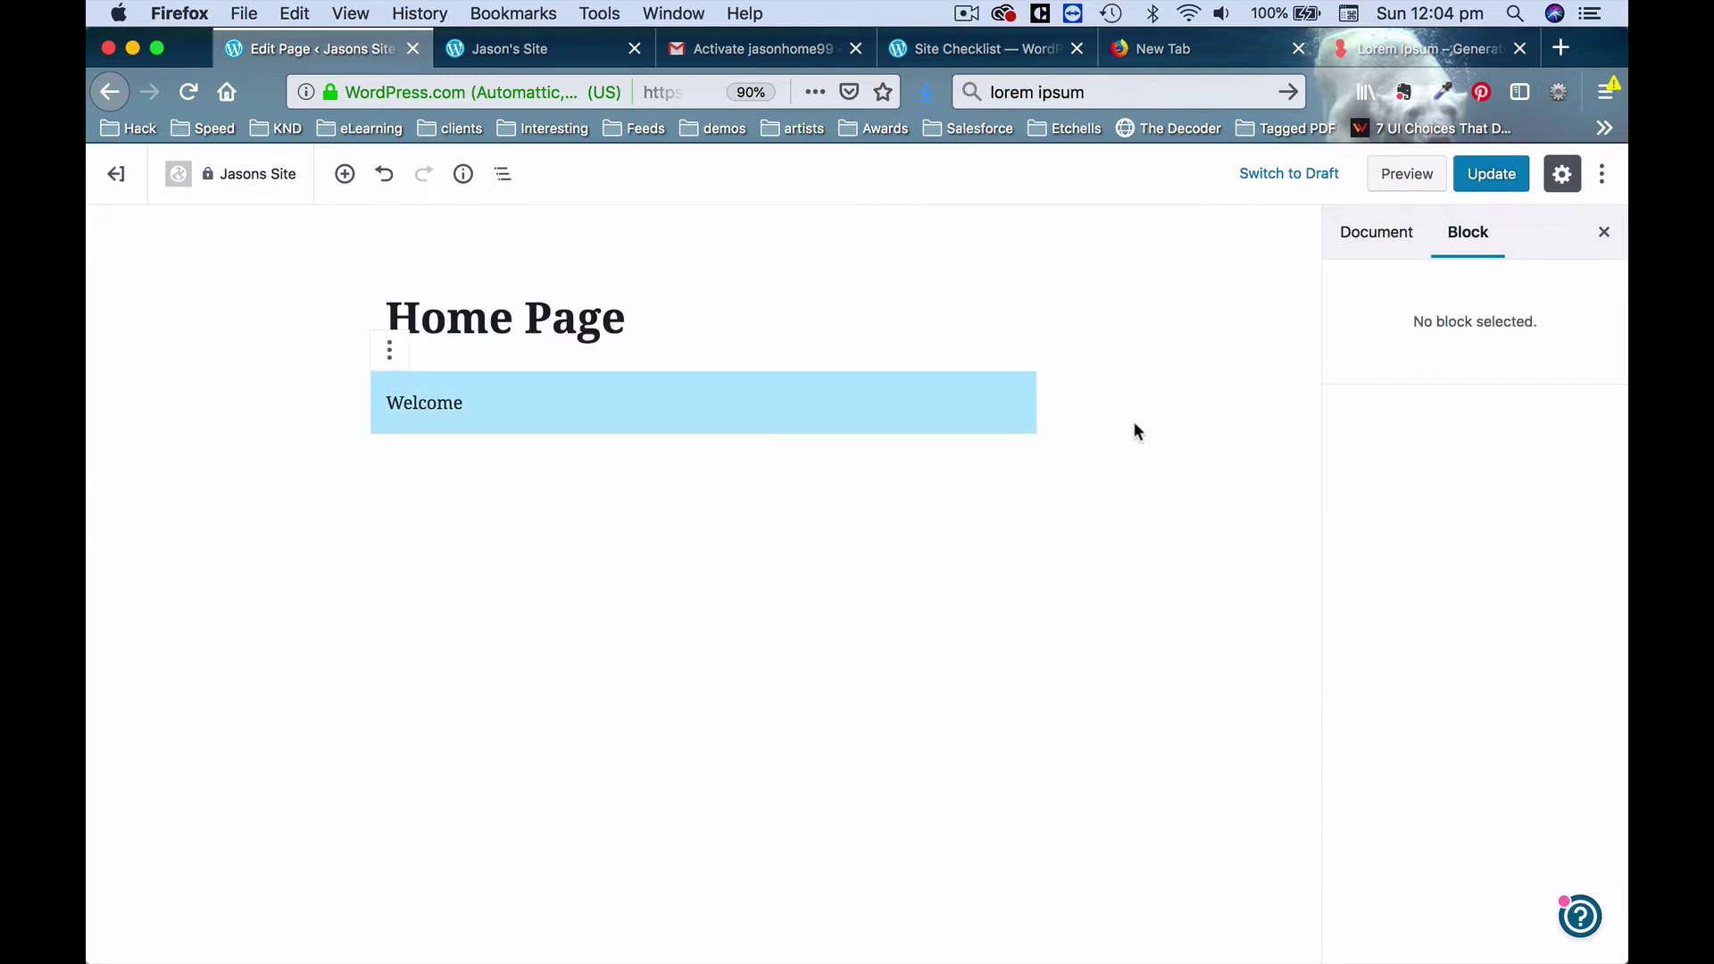
click(756, 397)
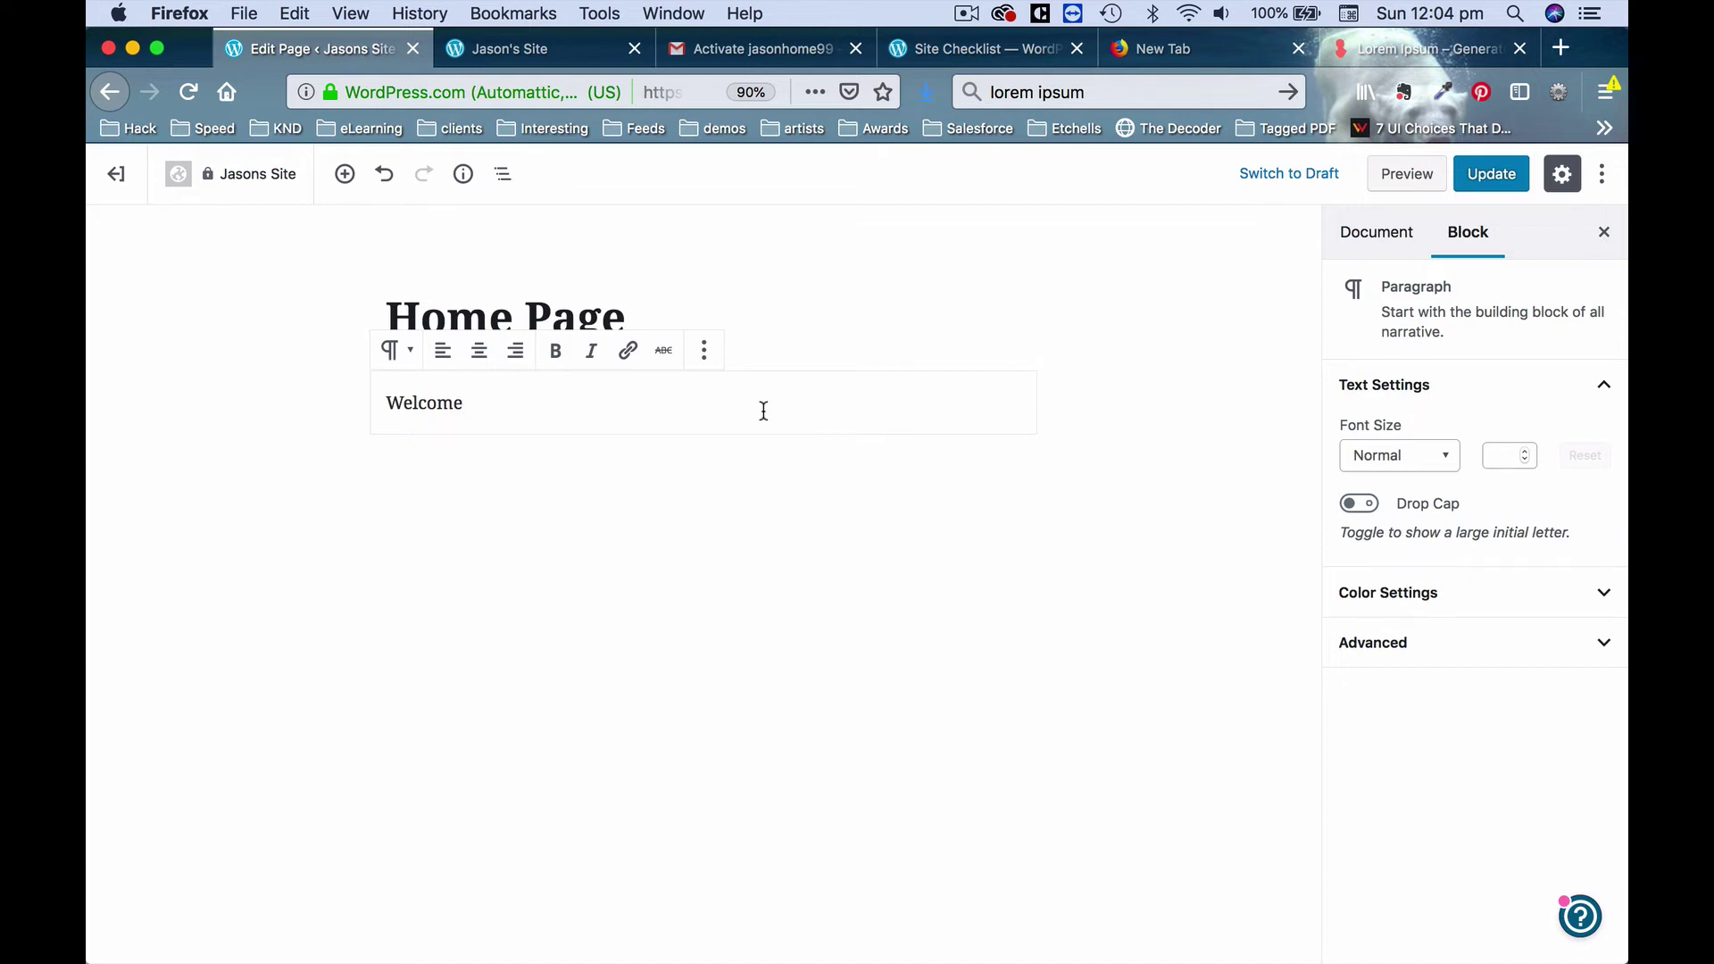
Make the Welcome paragraph Large (36) and leave it with no background colour.
click(1444, 457)
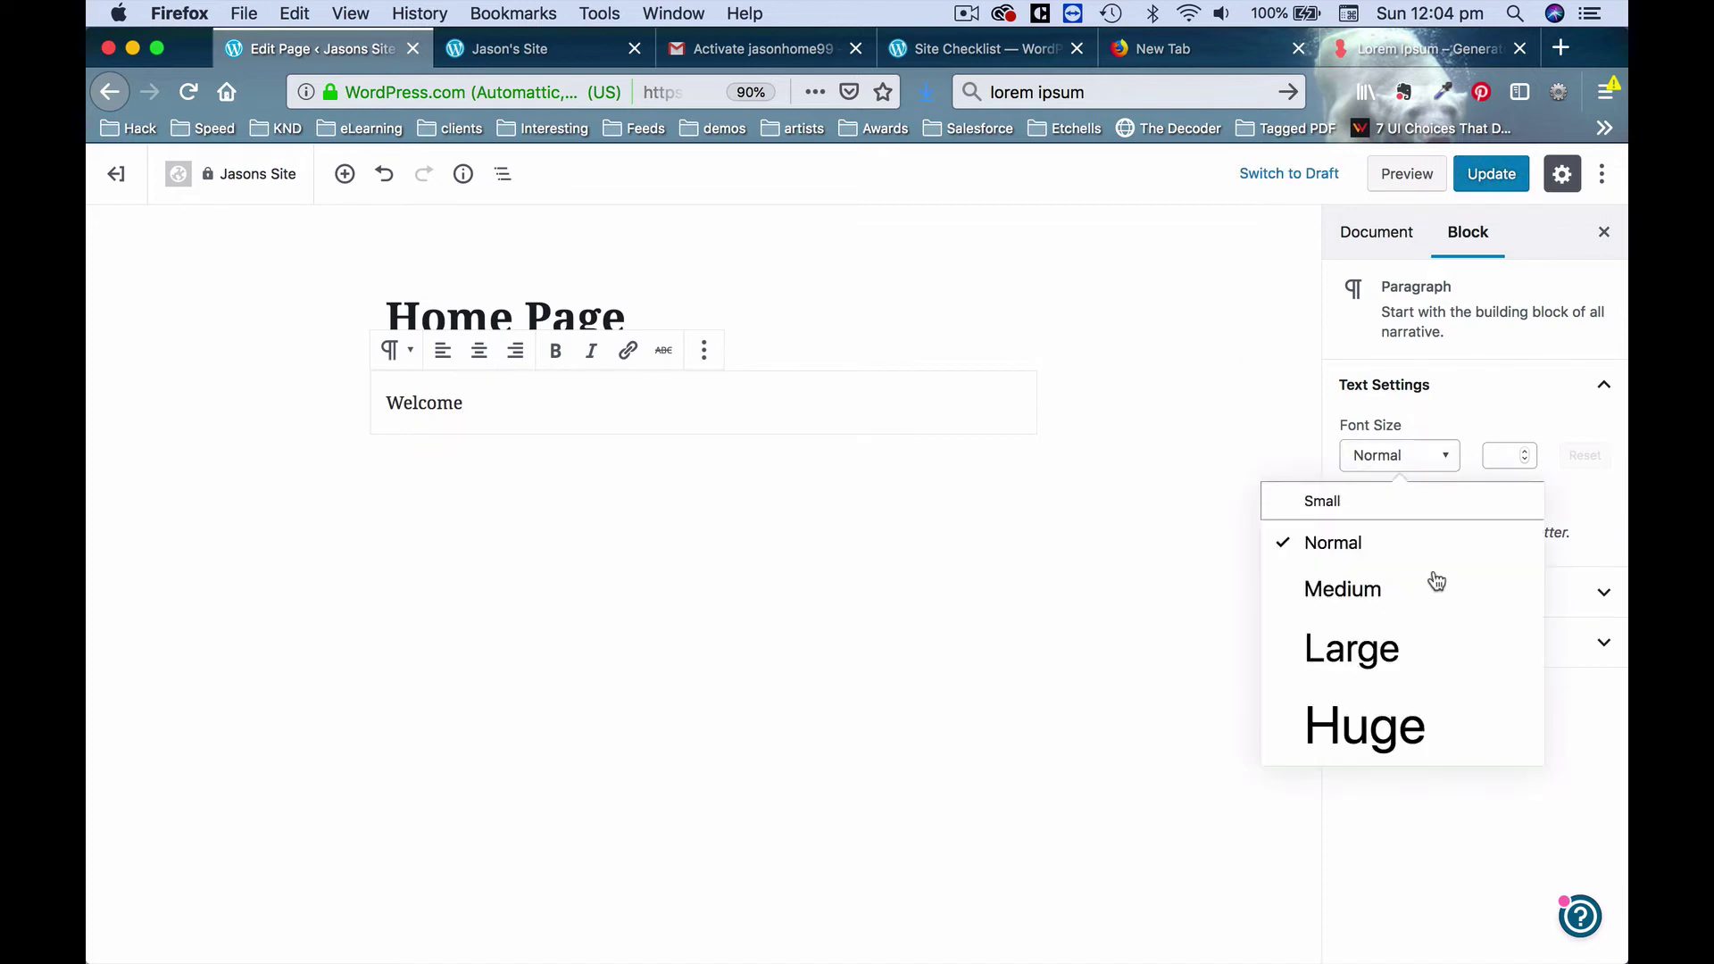
click(1398, 670)
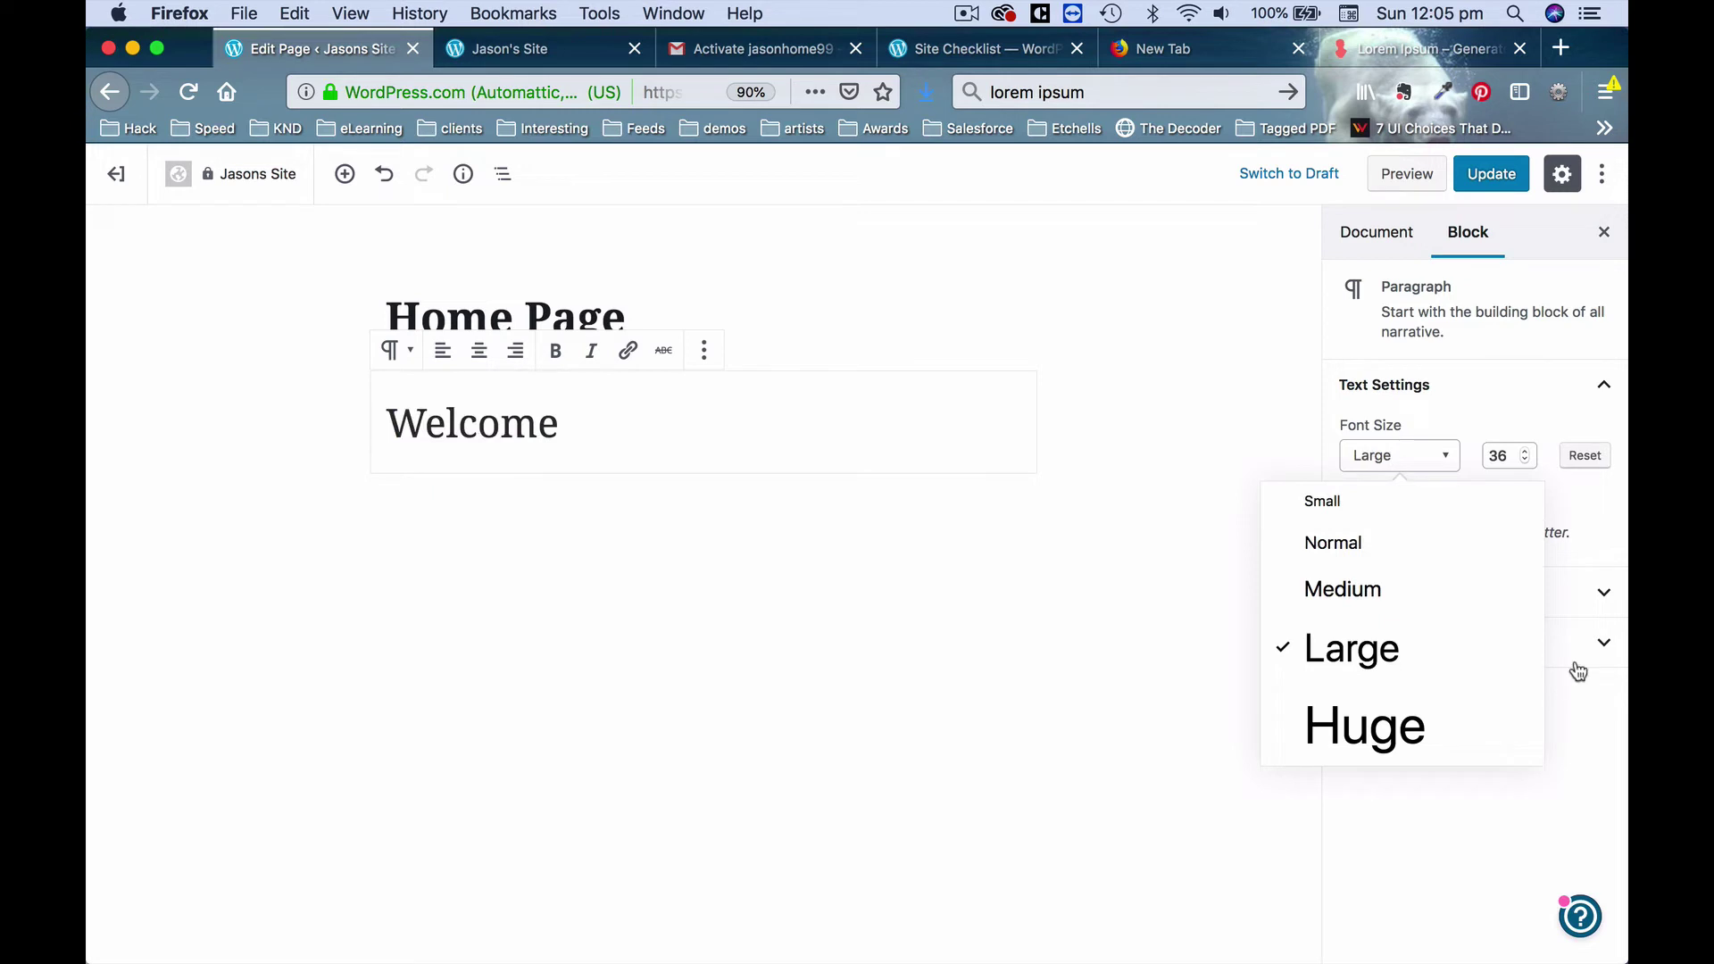
click(1593, 529)
click(1586, 595)
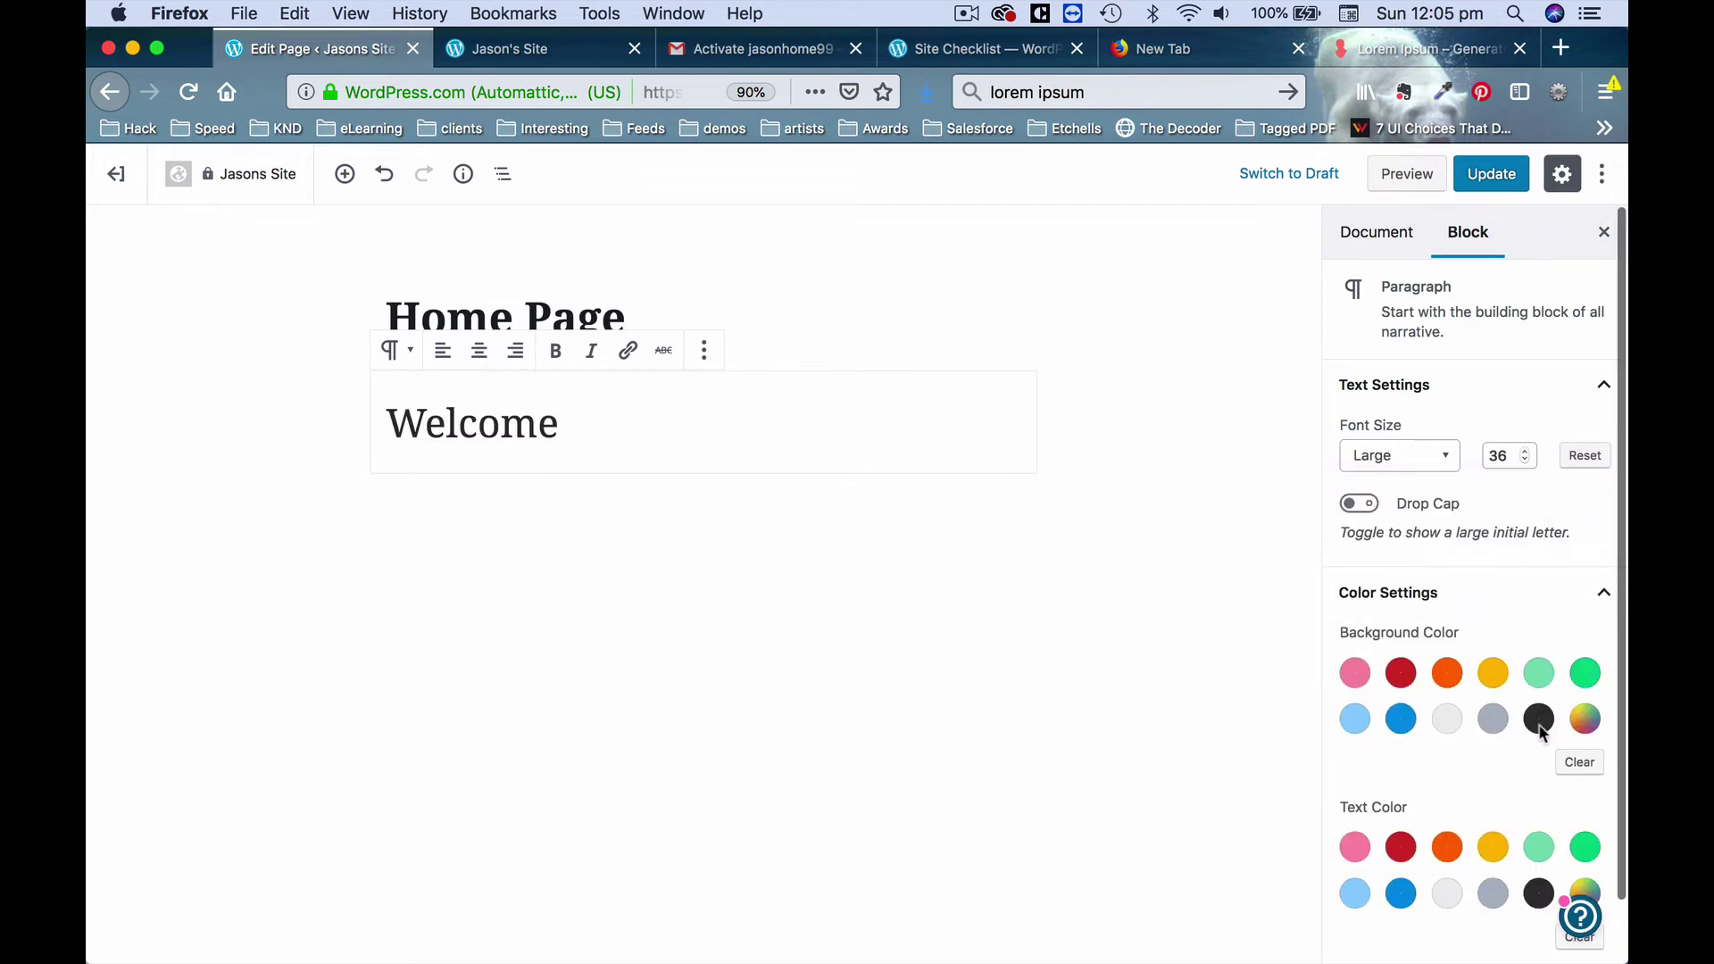
click(1448, 674)
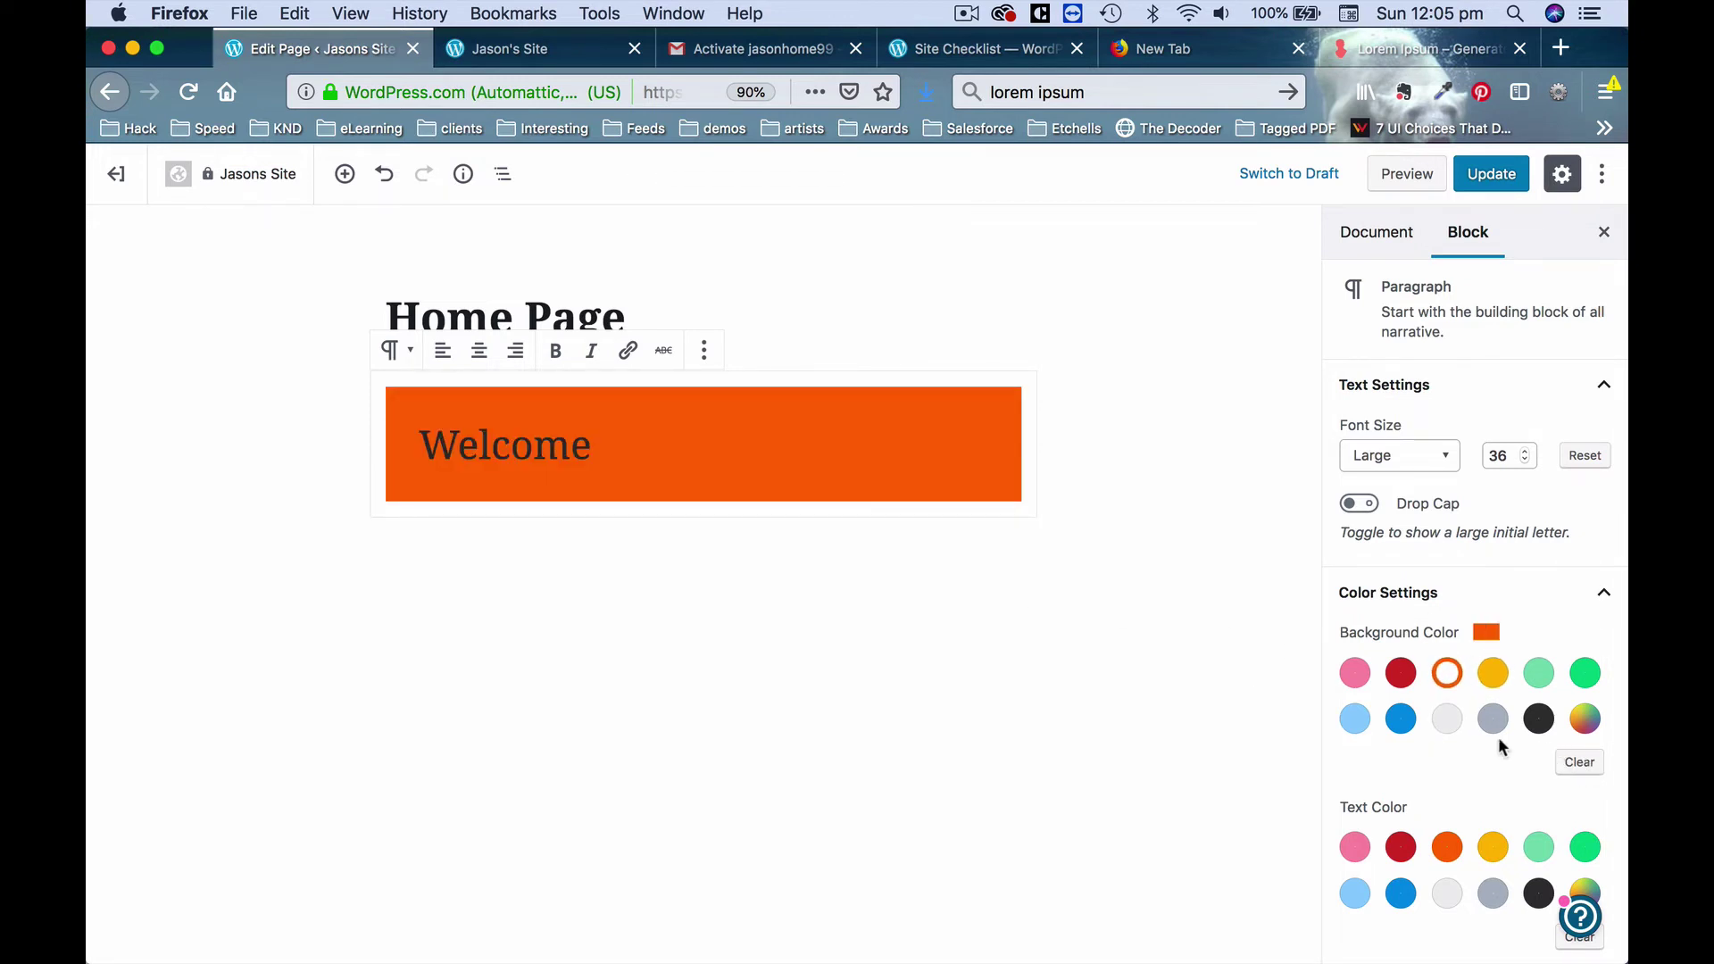
click(1447, 719)
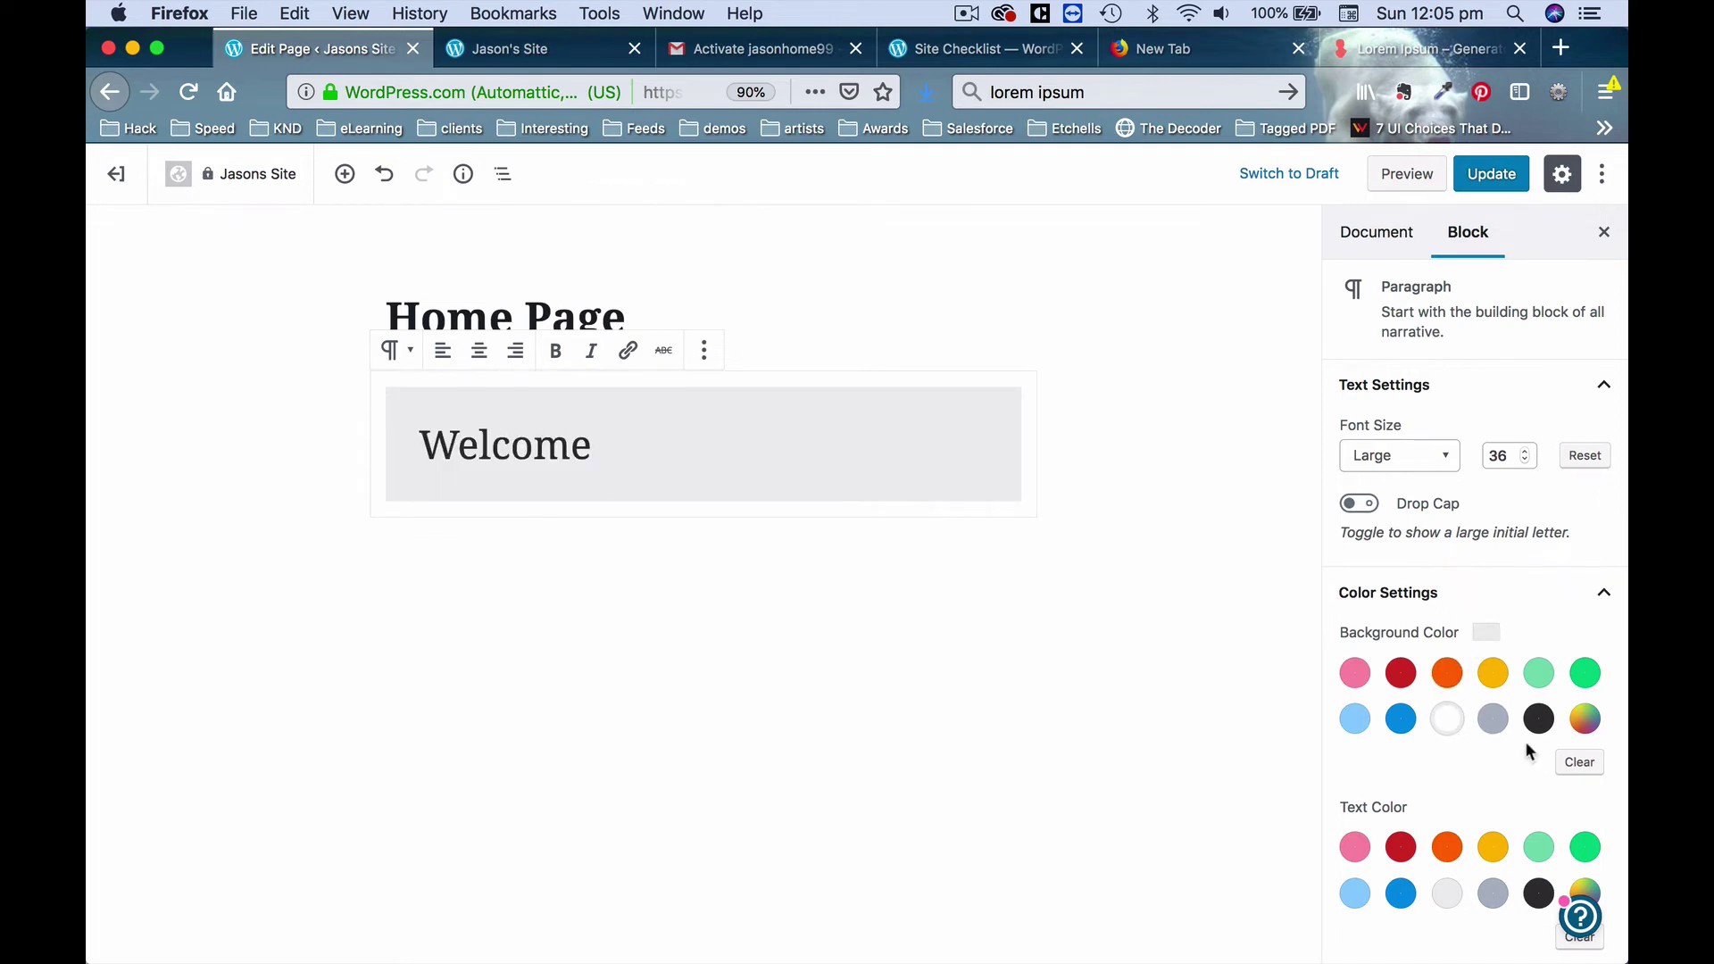
click(1409, 594)
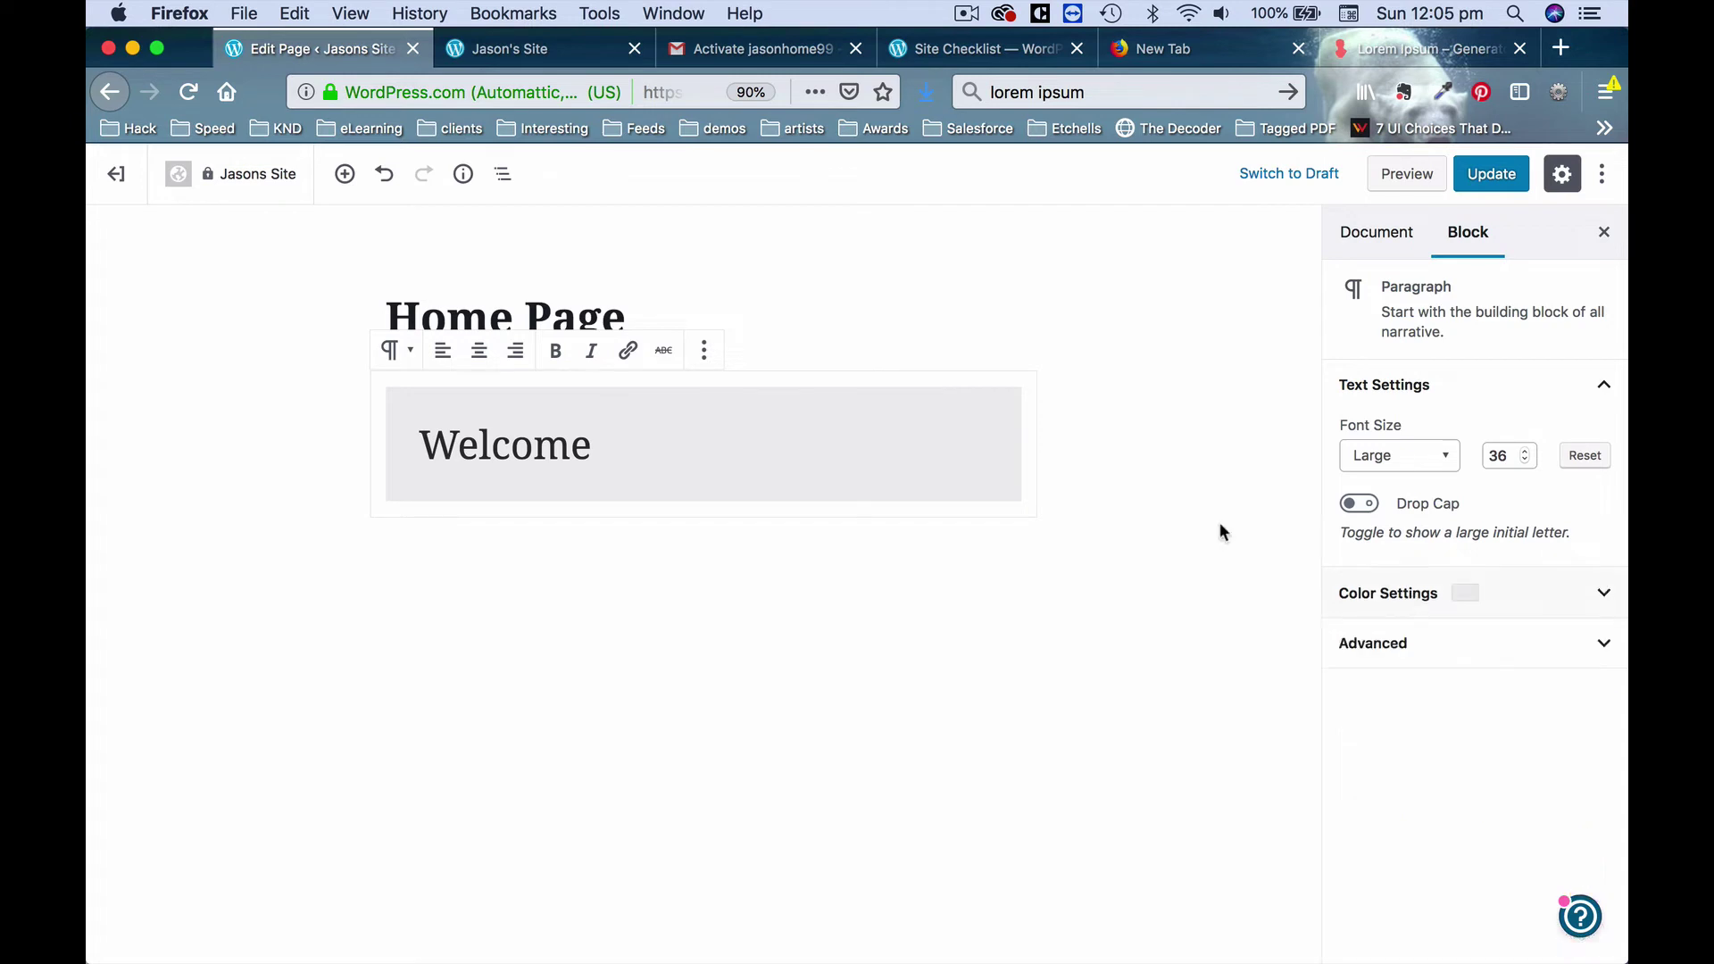
click(1530, 607)
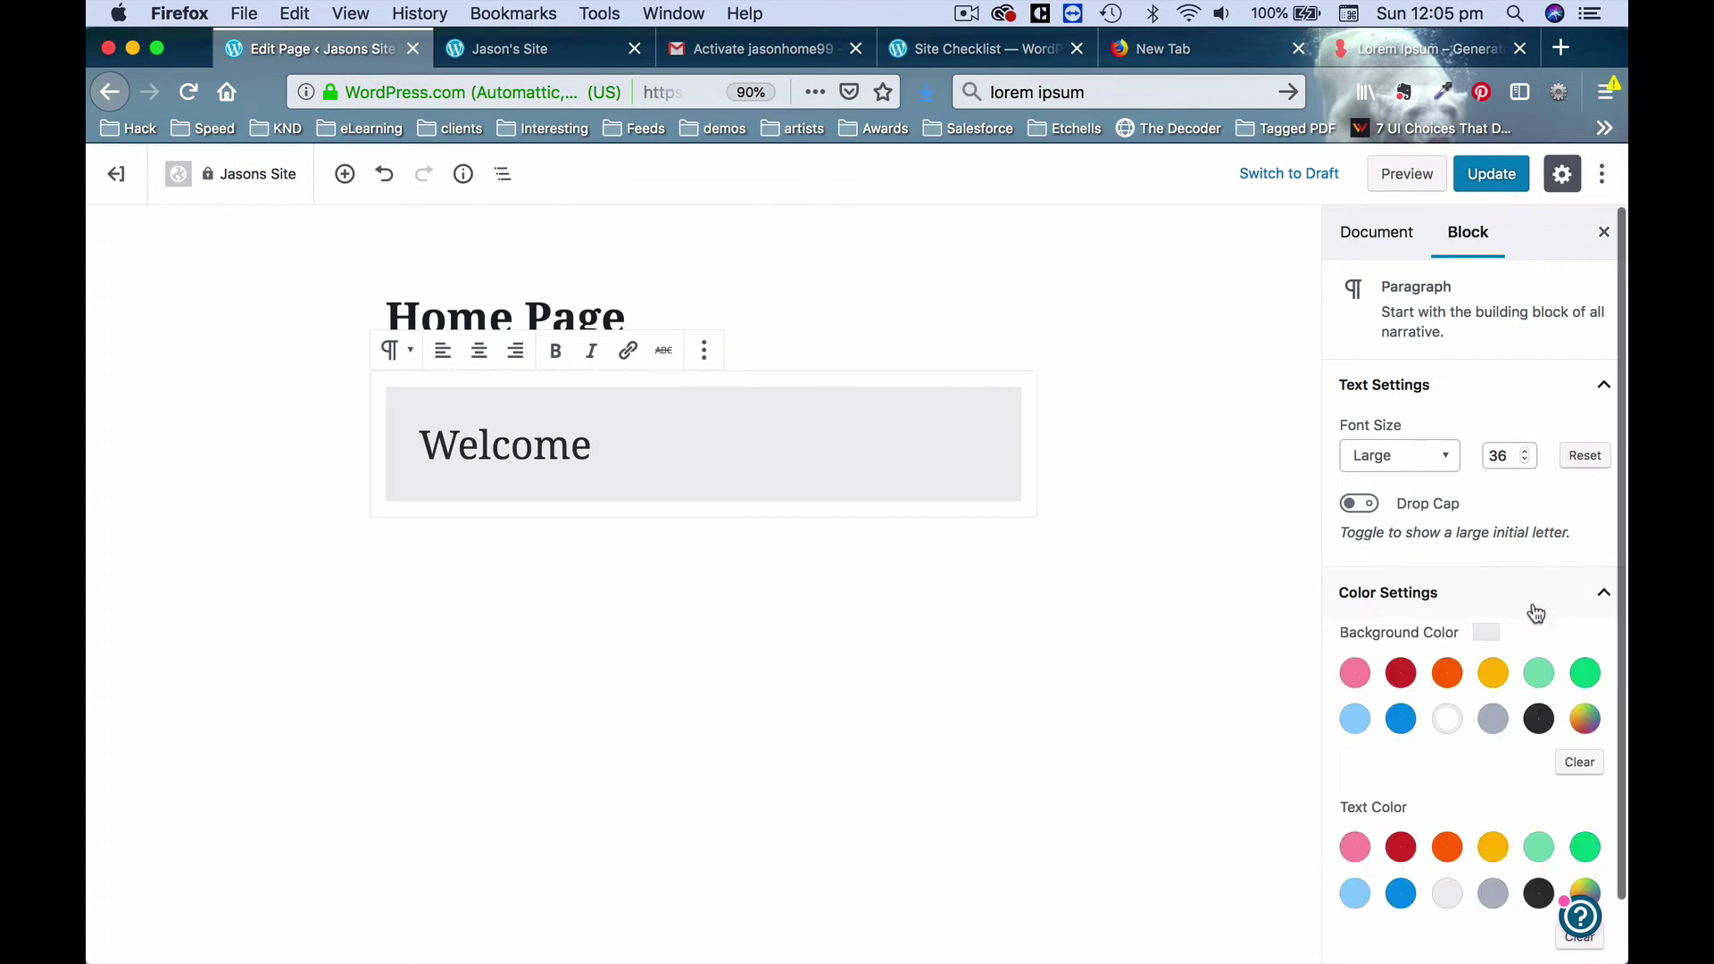
click(1448, 721)
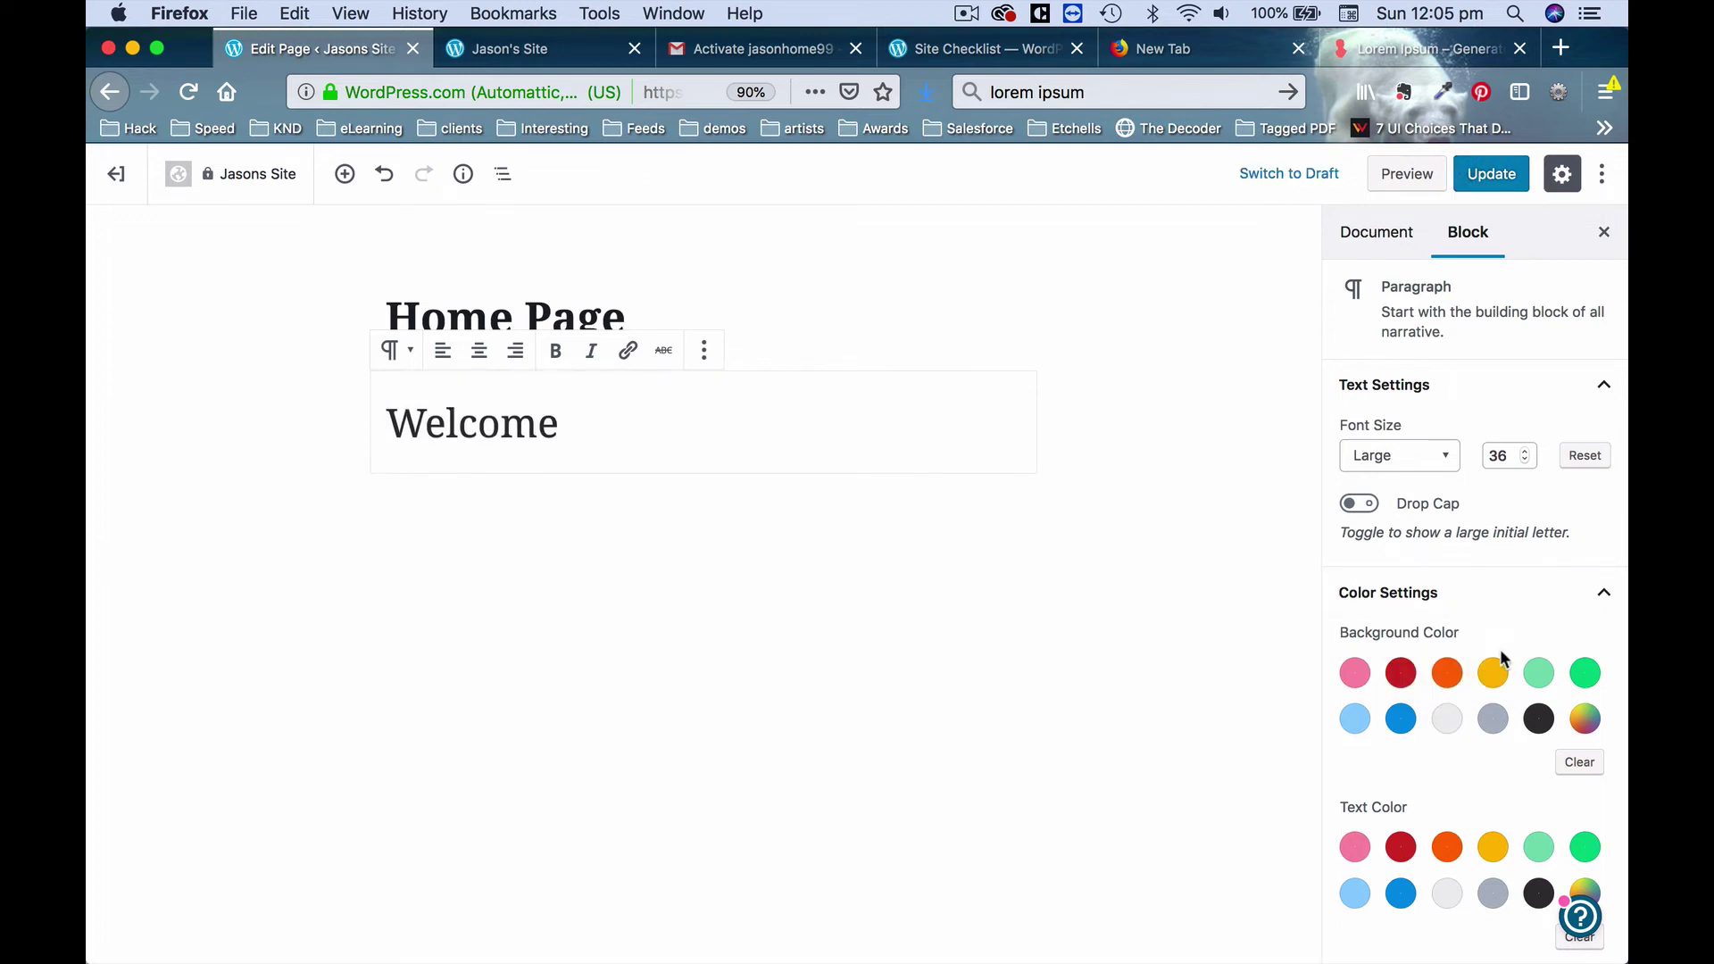
Clear the Welcome text colour so it is plain black, then update the Home Page.
scroll(1479, 629, down, 2)
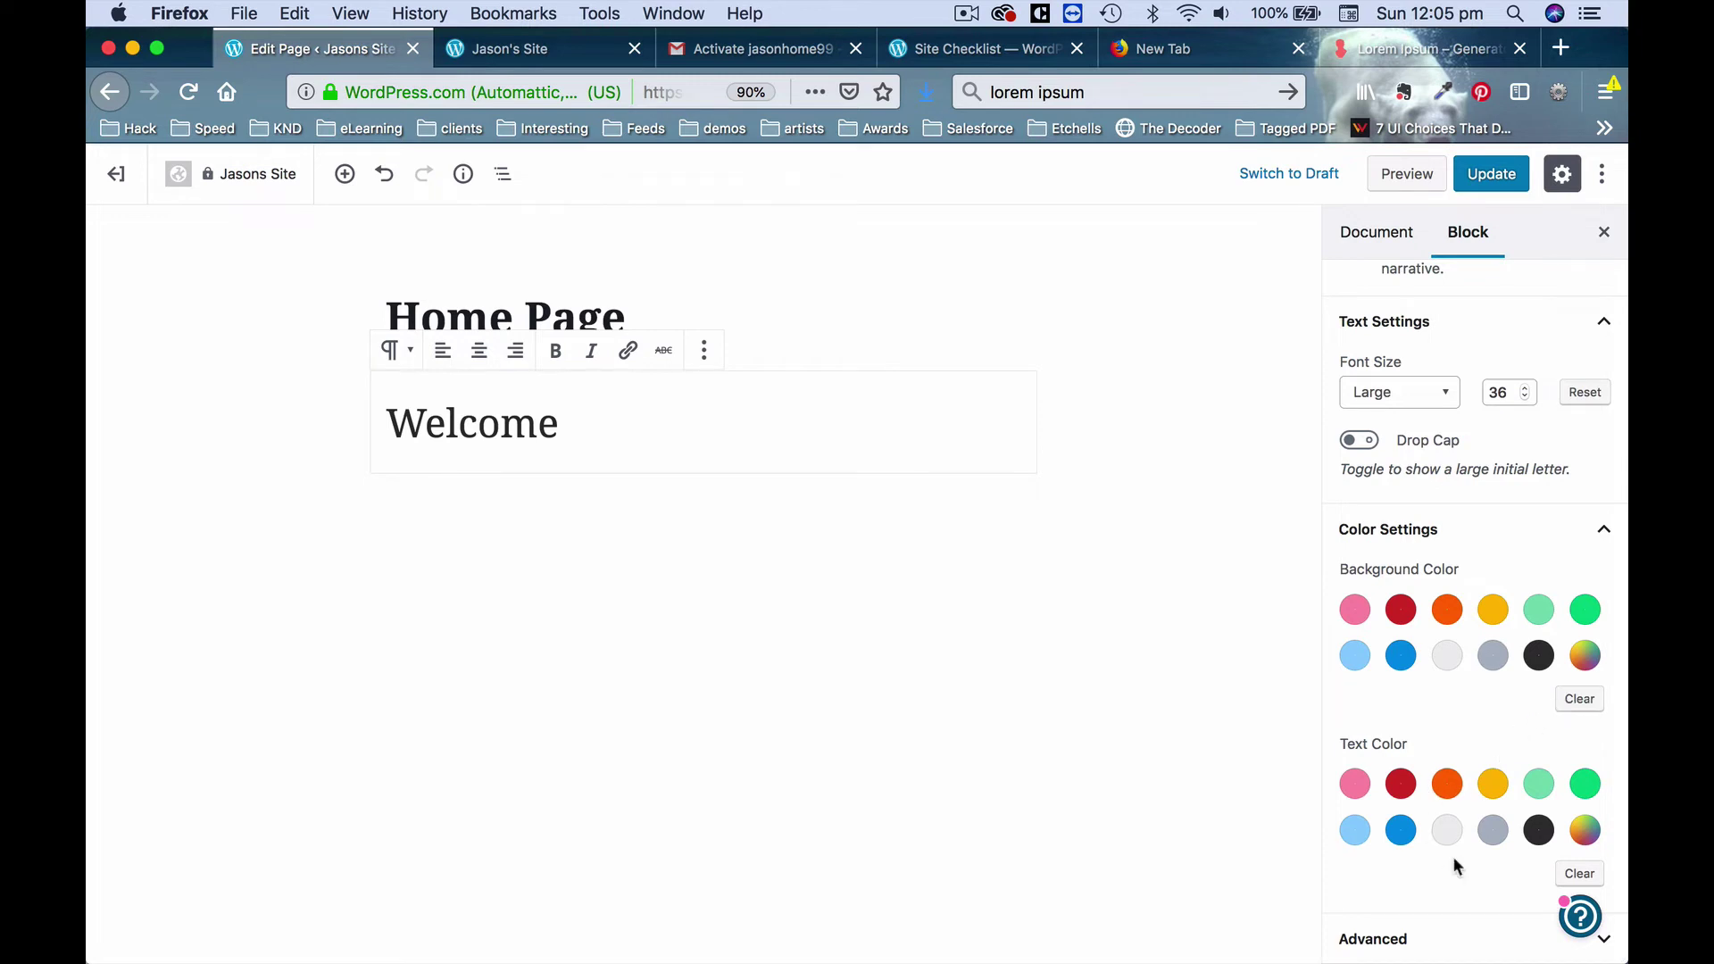
click(1448, 784)
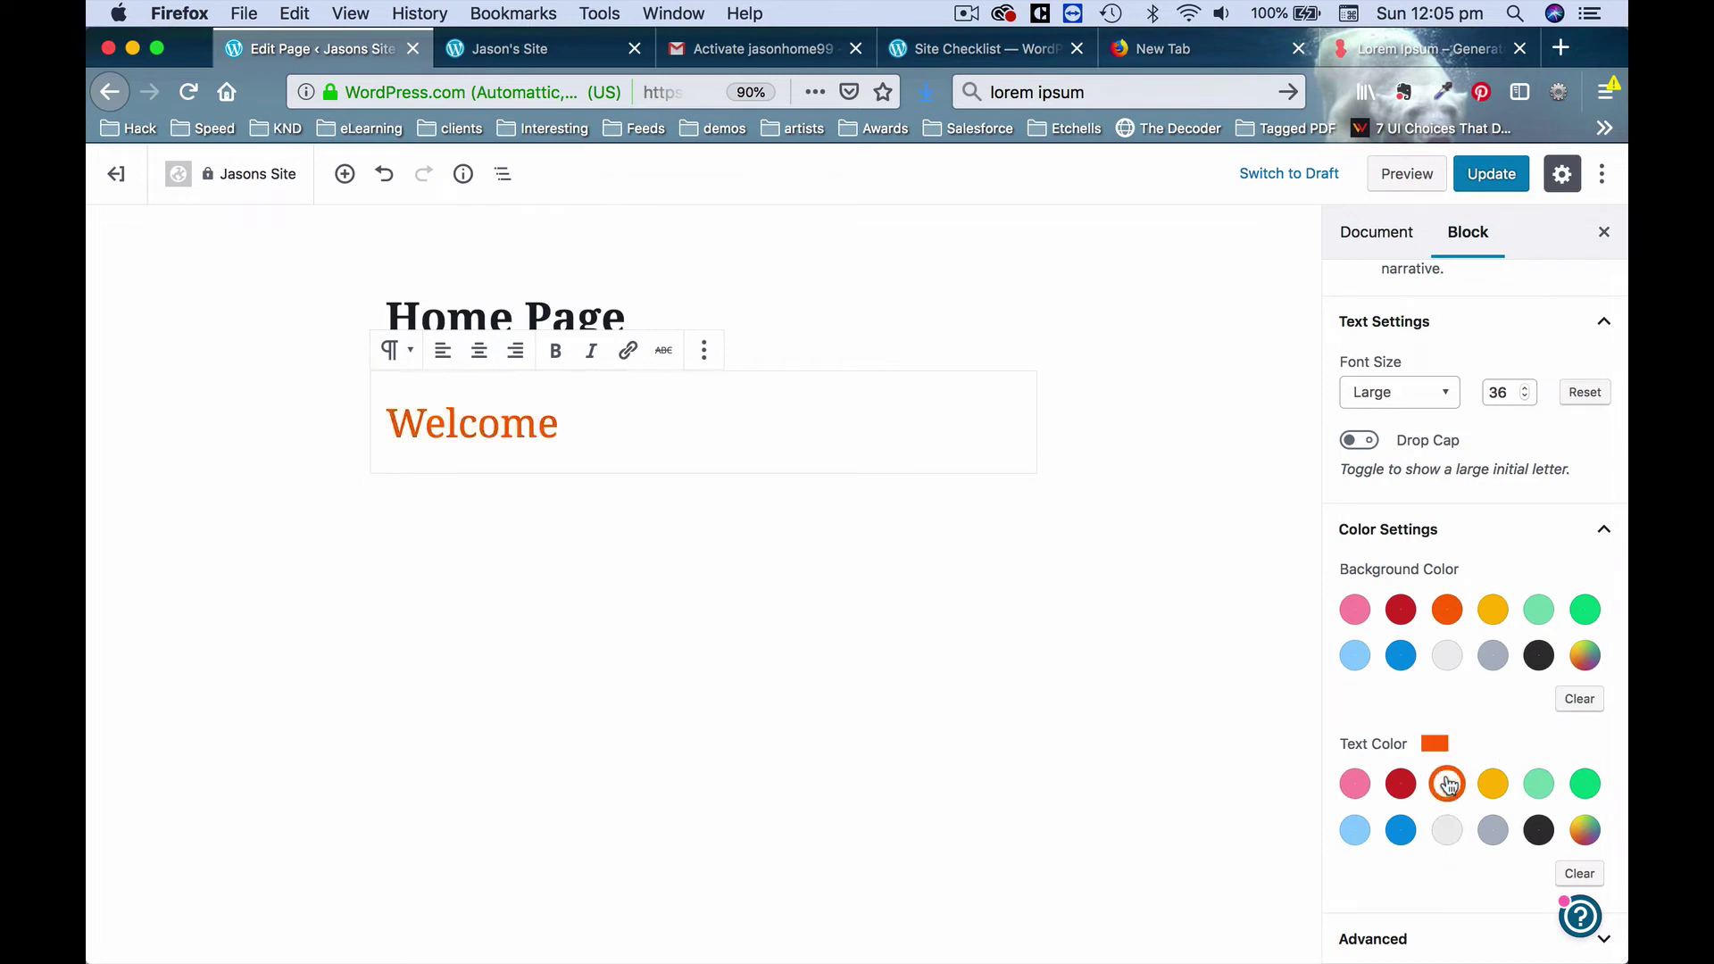
click(1578, 875)
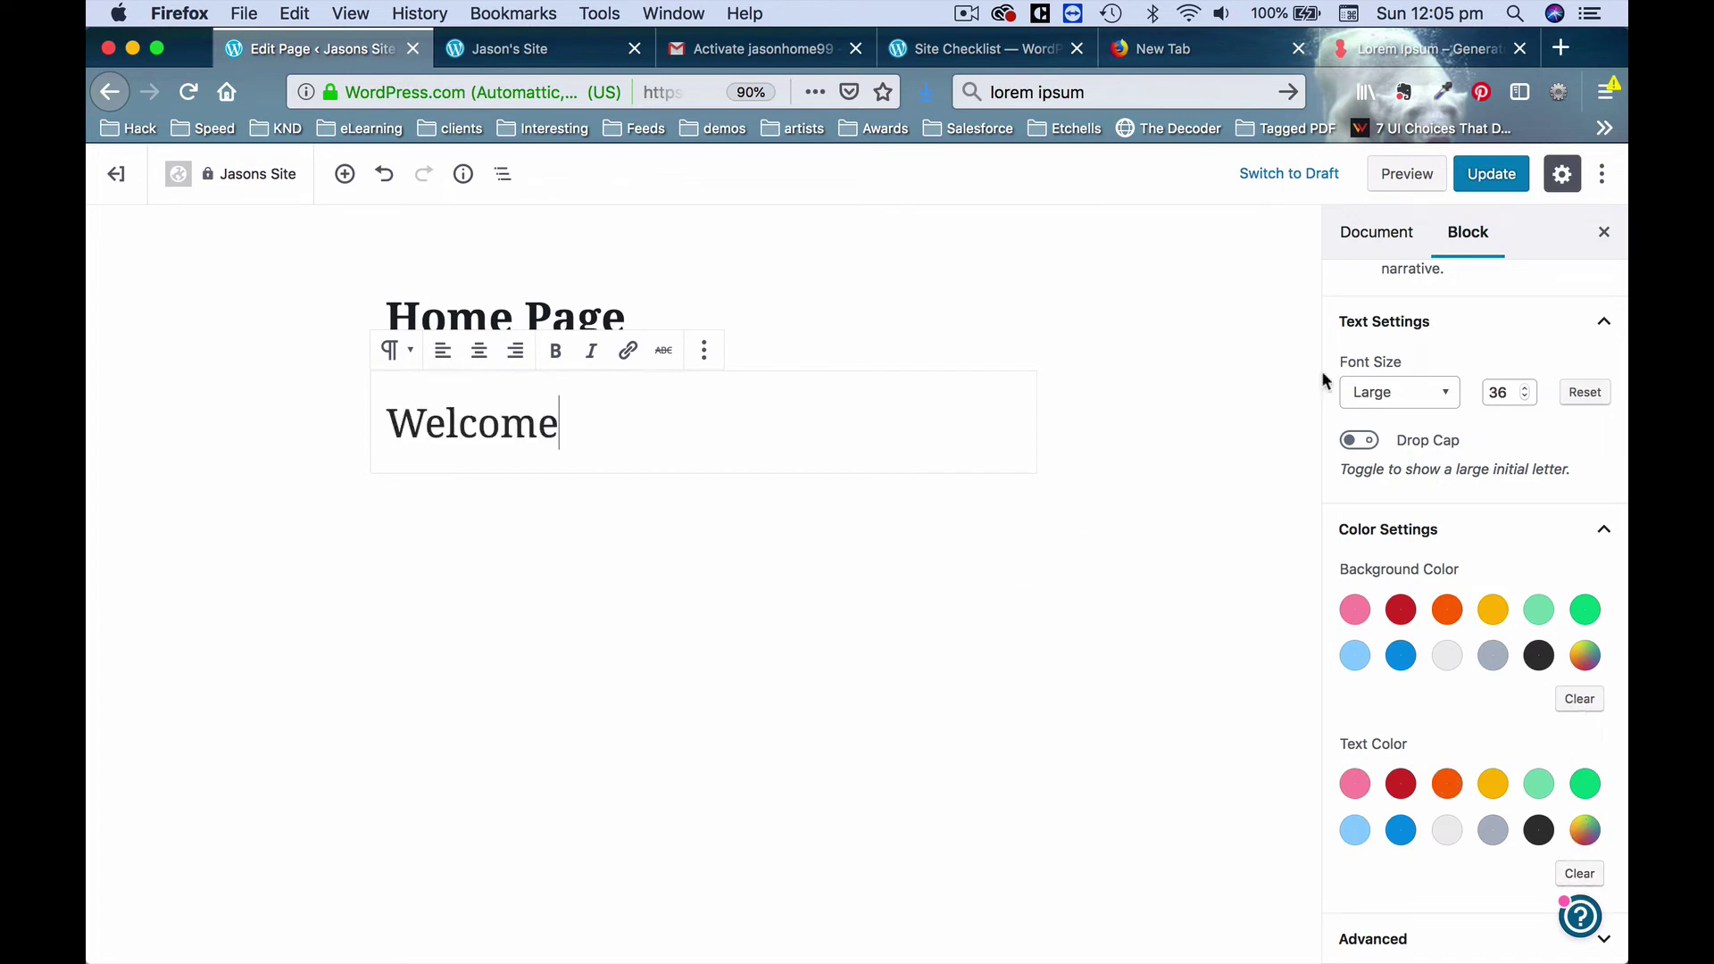
click(1492, 173)
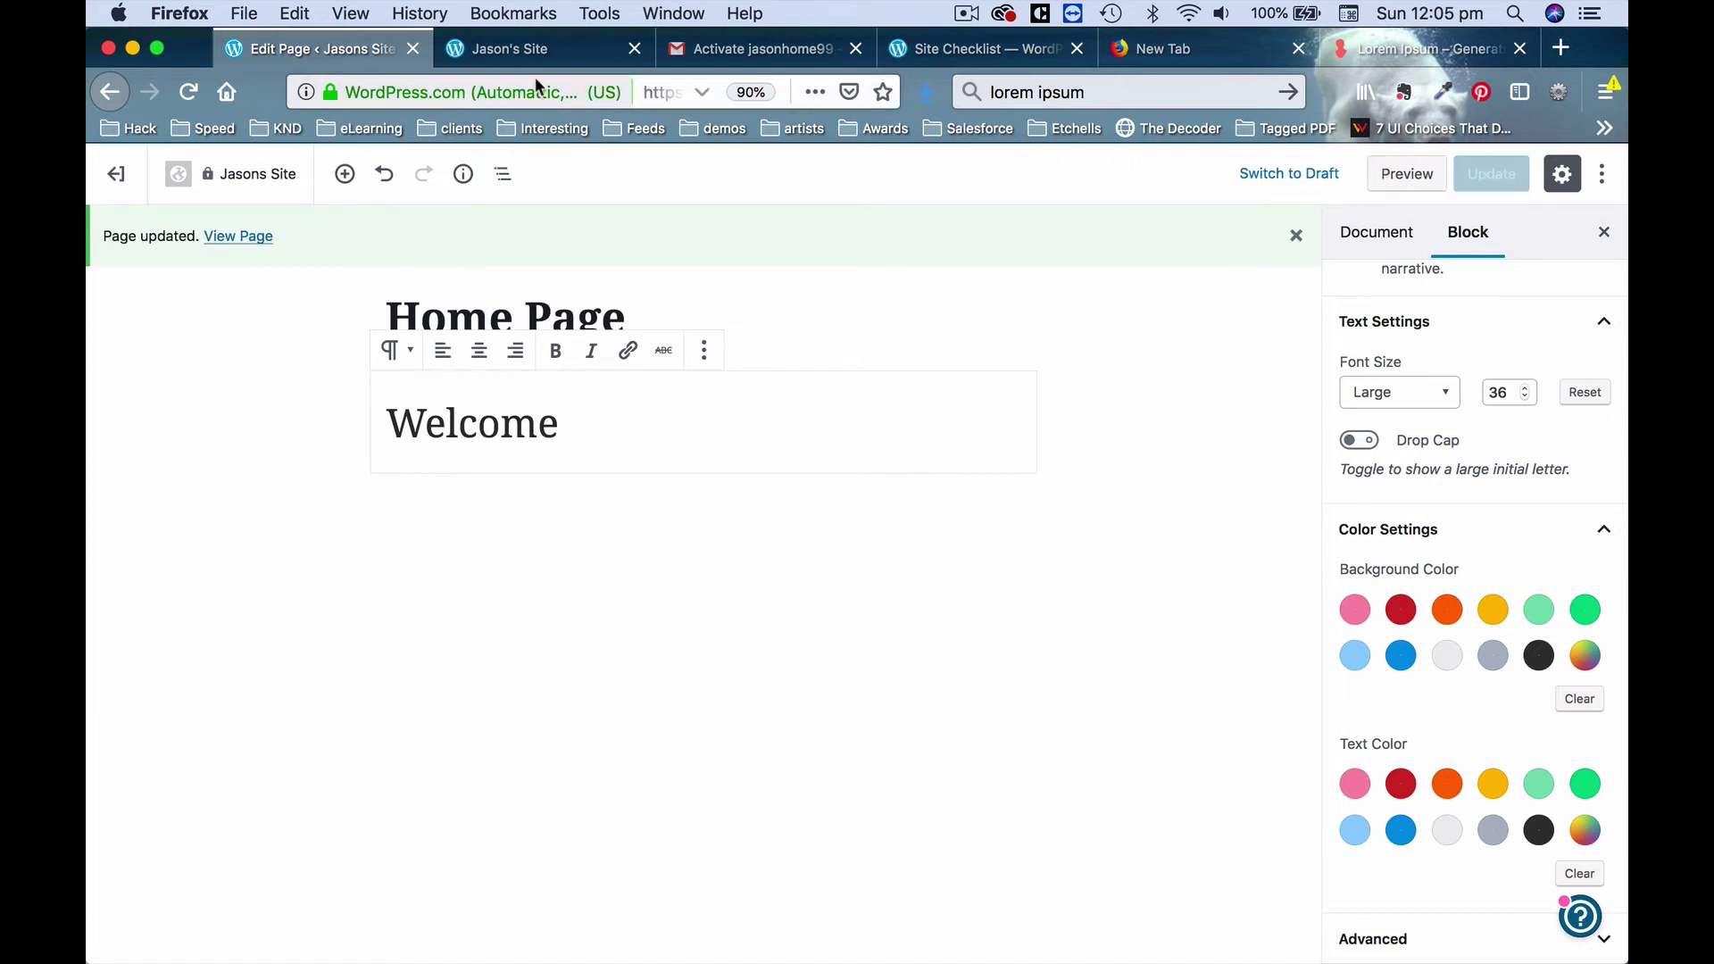
click(558, 50)
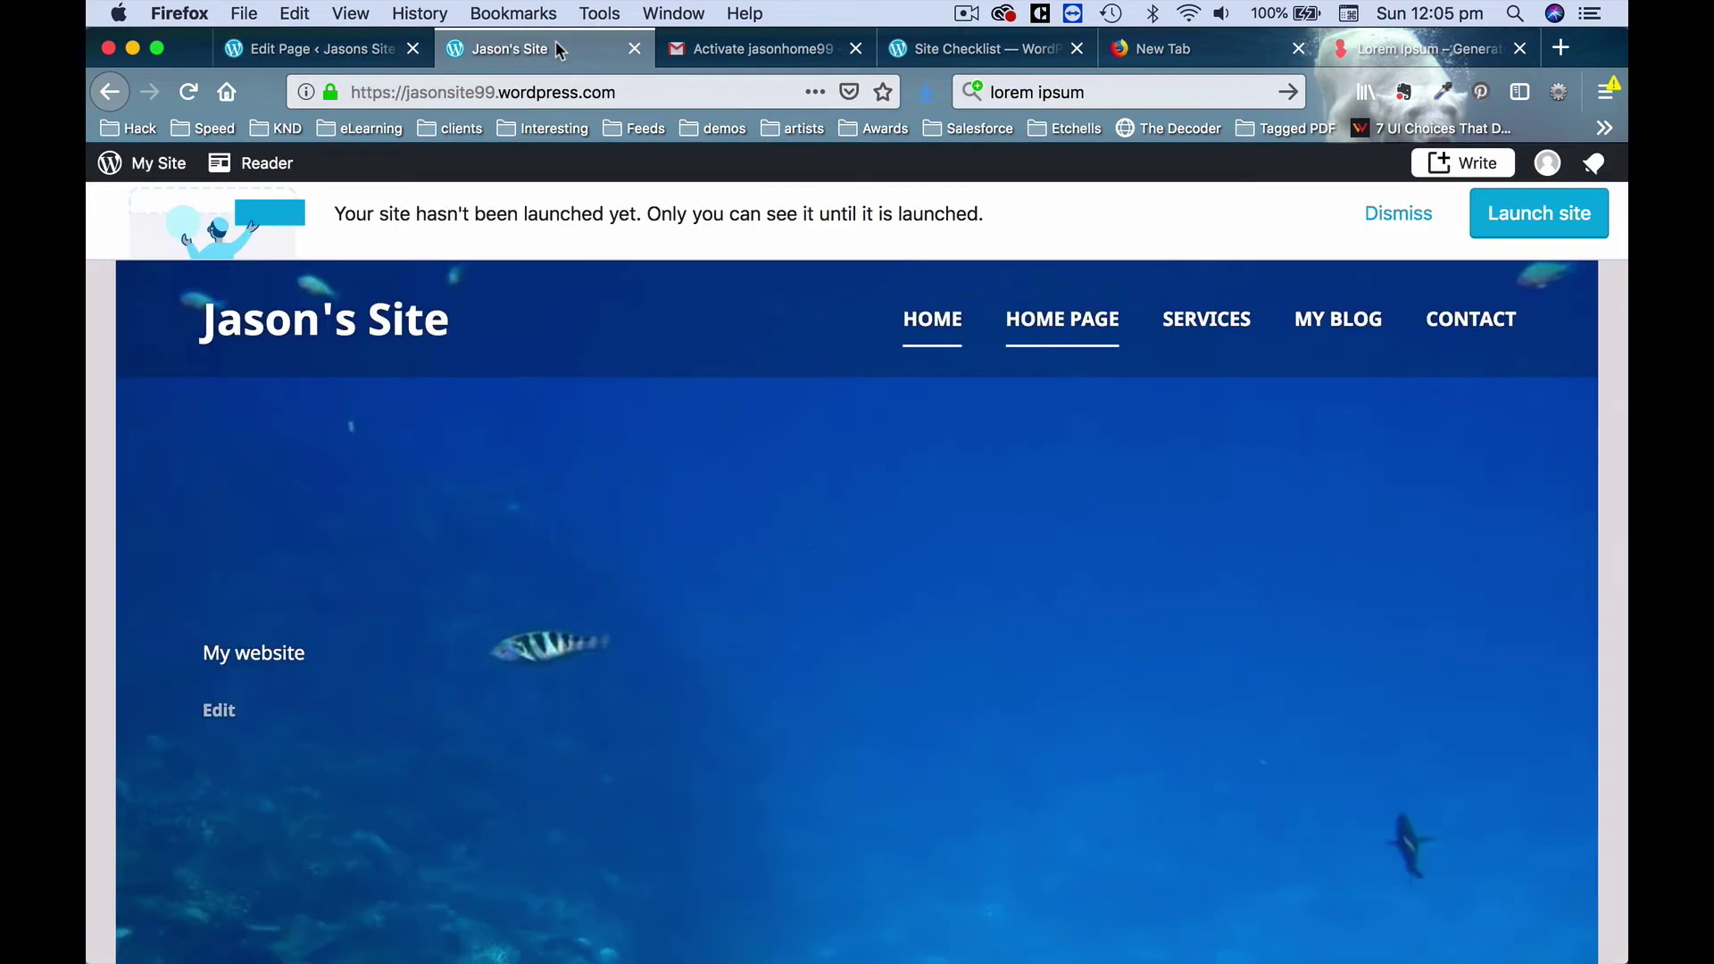
click(193, 92)
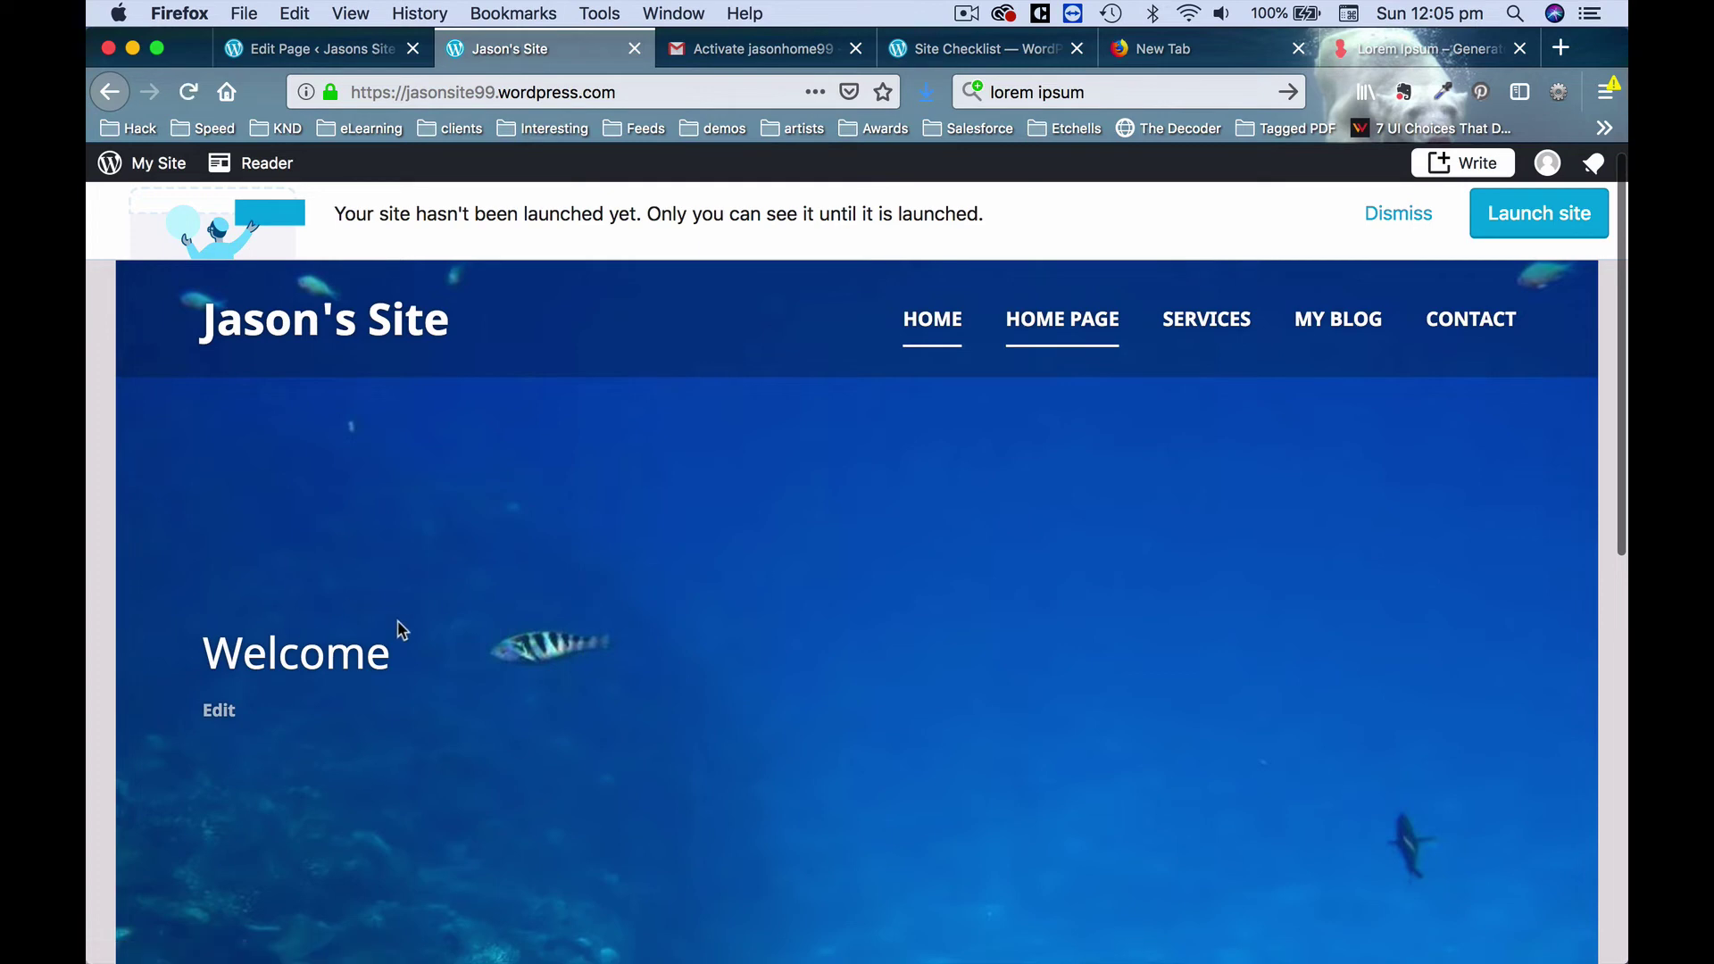
scroll(700, 630, down, 4)
scroll(697, 631, up, 4)
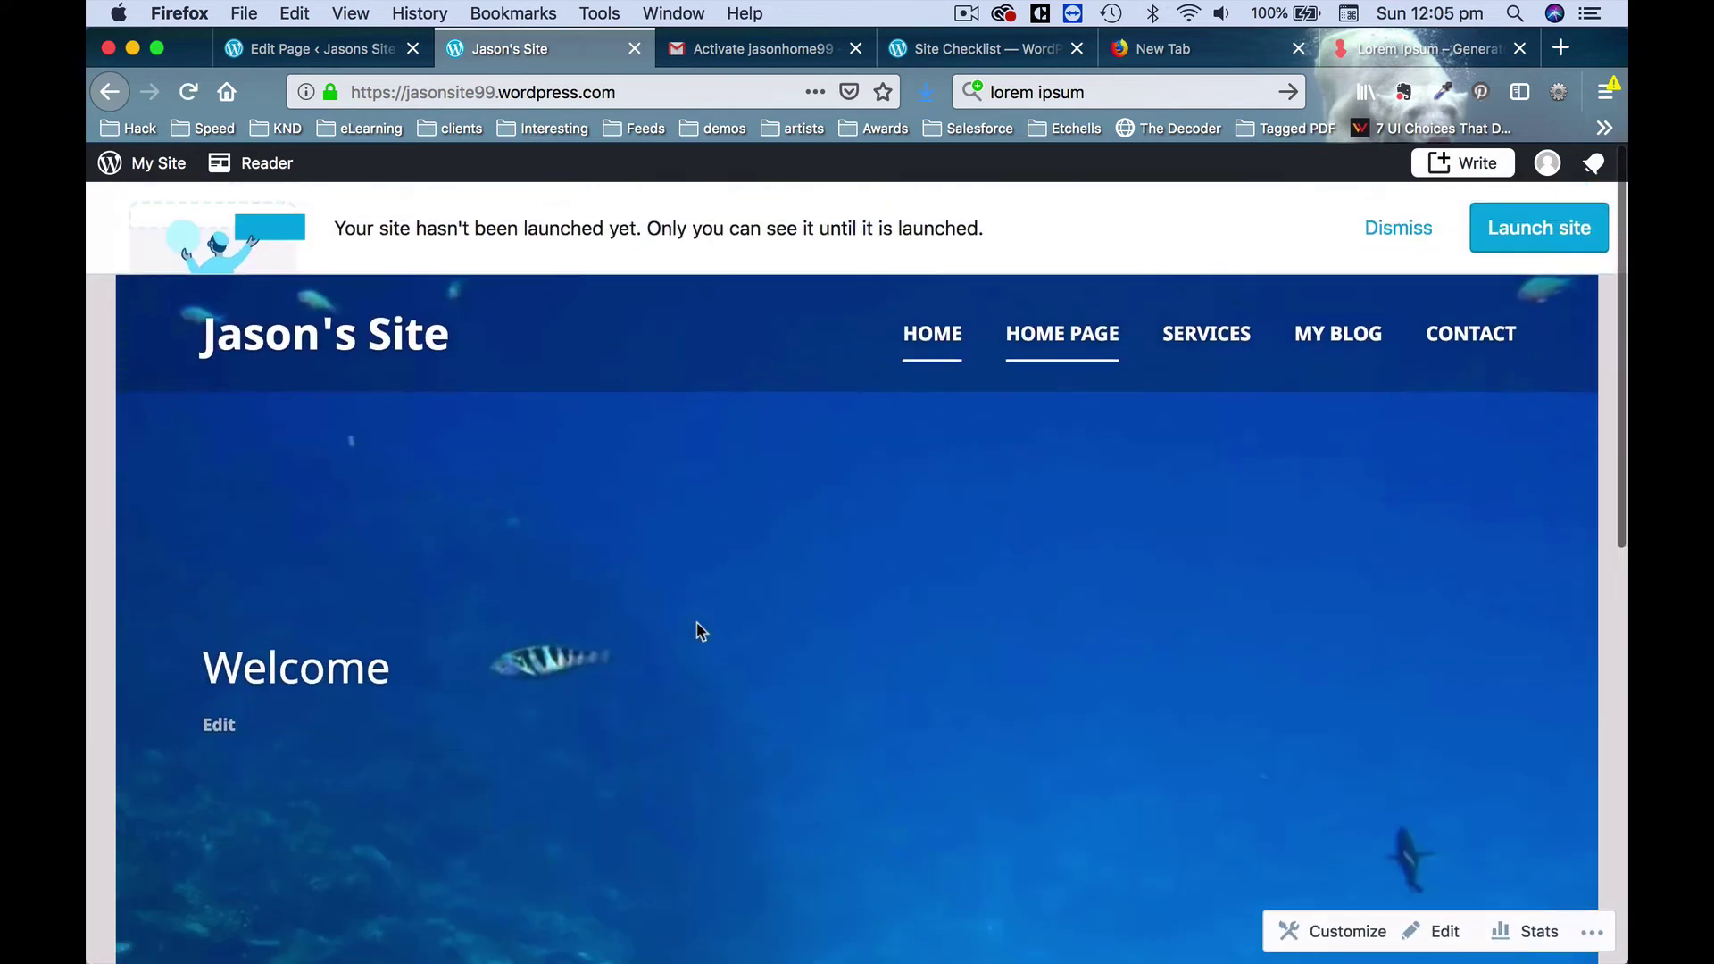
click(367, 60)
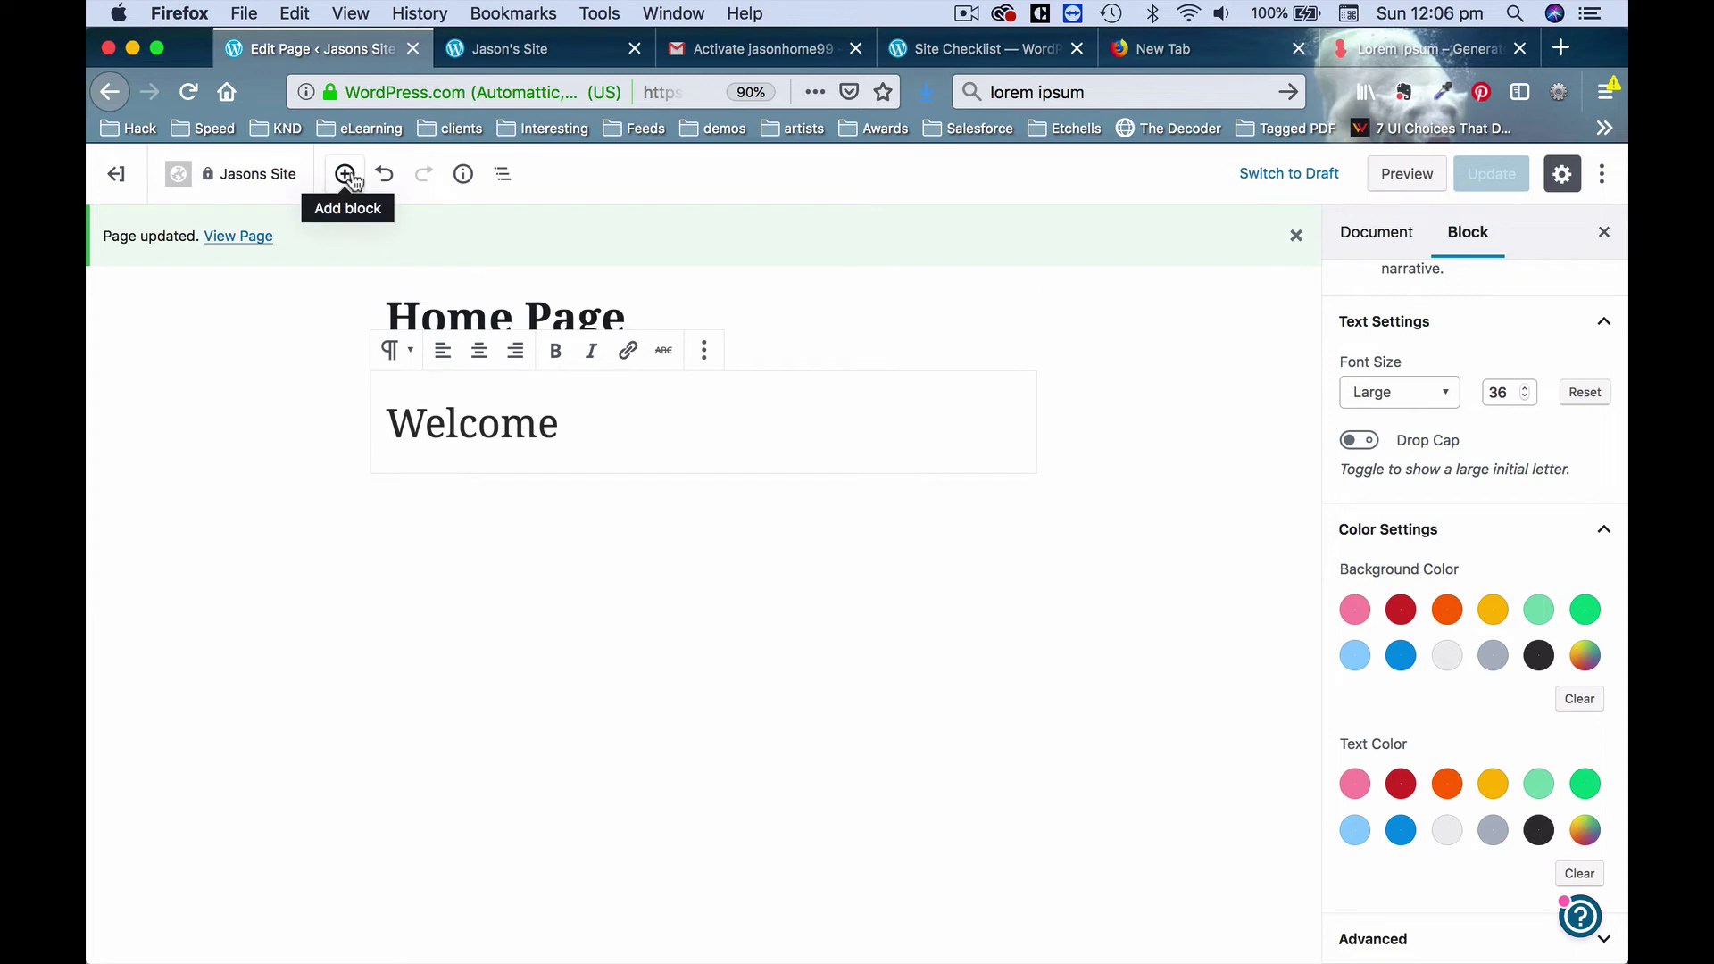
Insert a Button block from Layout Elements below the Welcome heading.
click(345, 175)
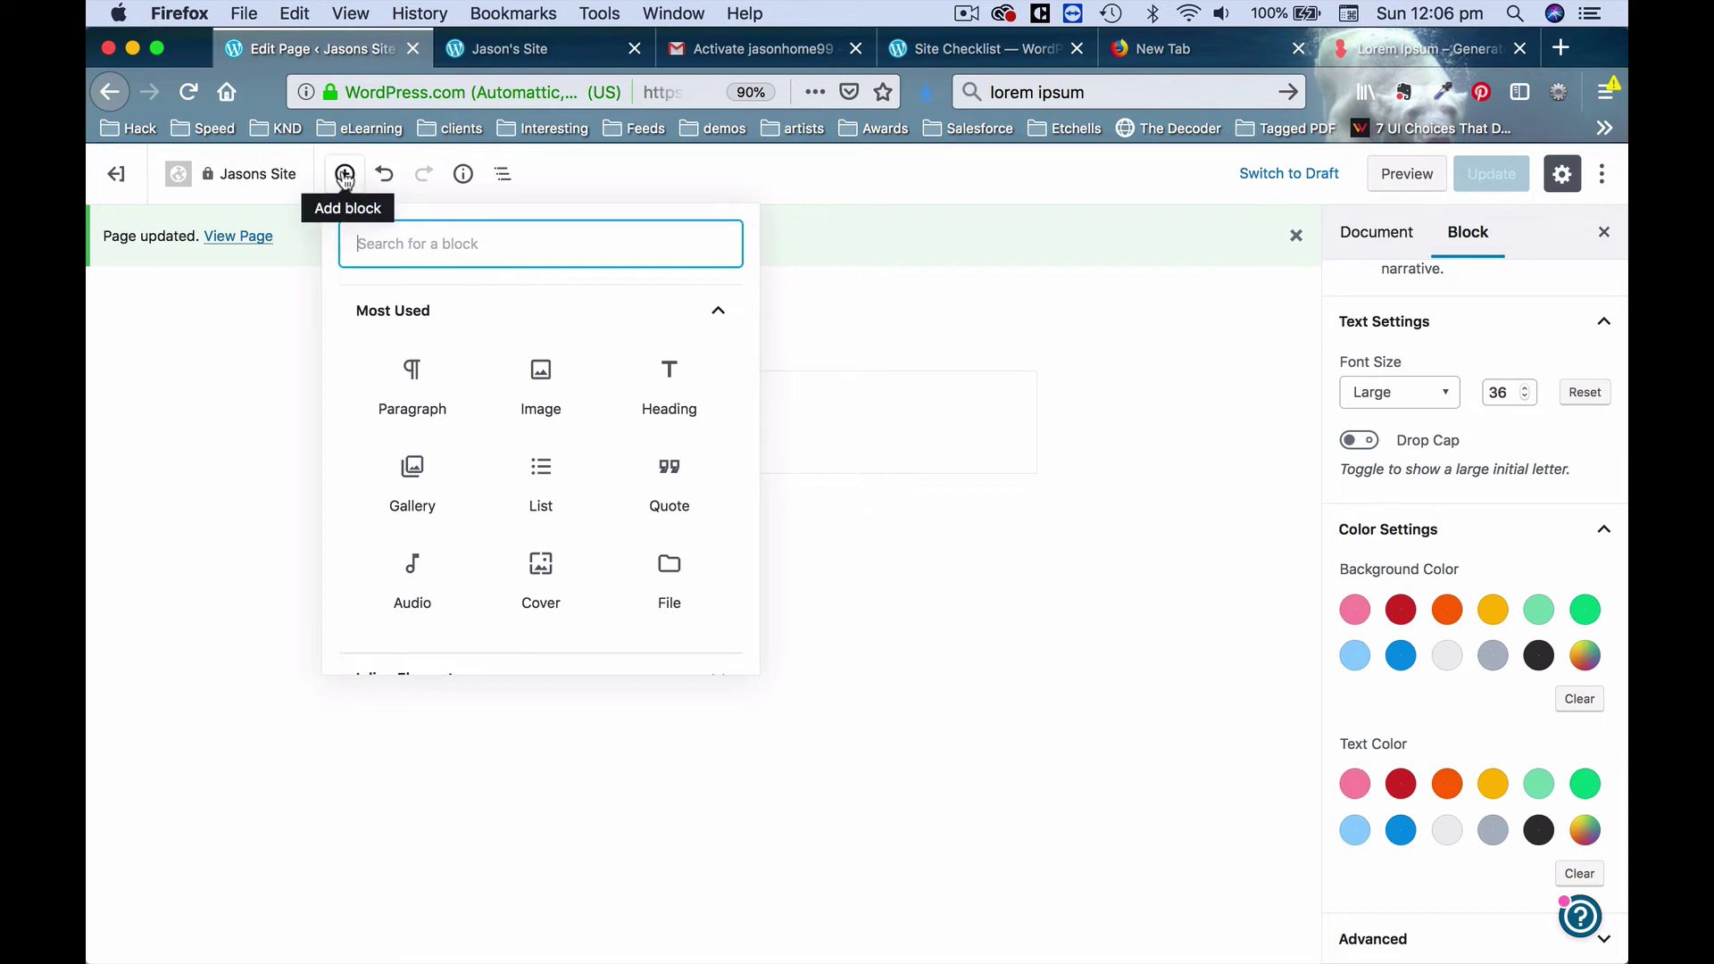
click(719, 312)
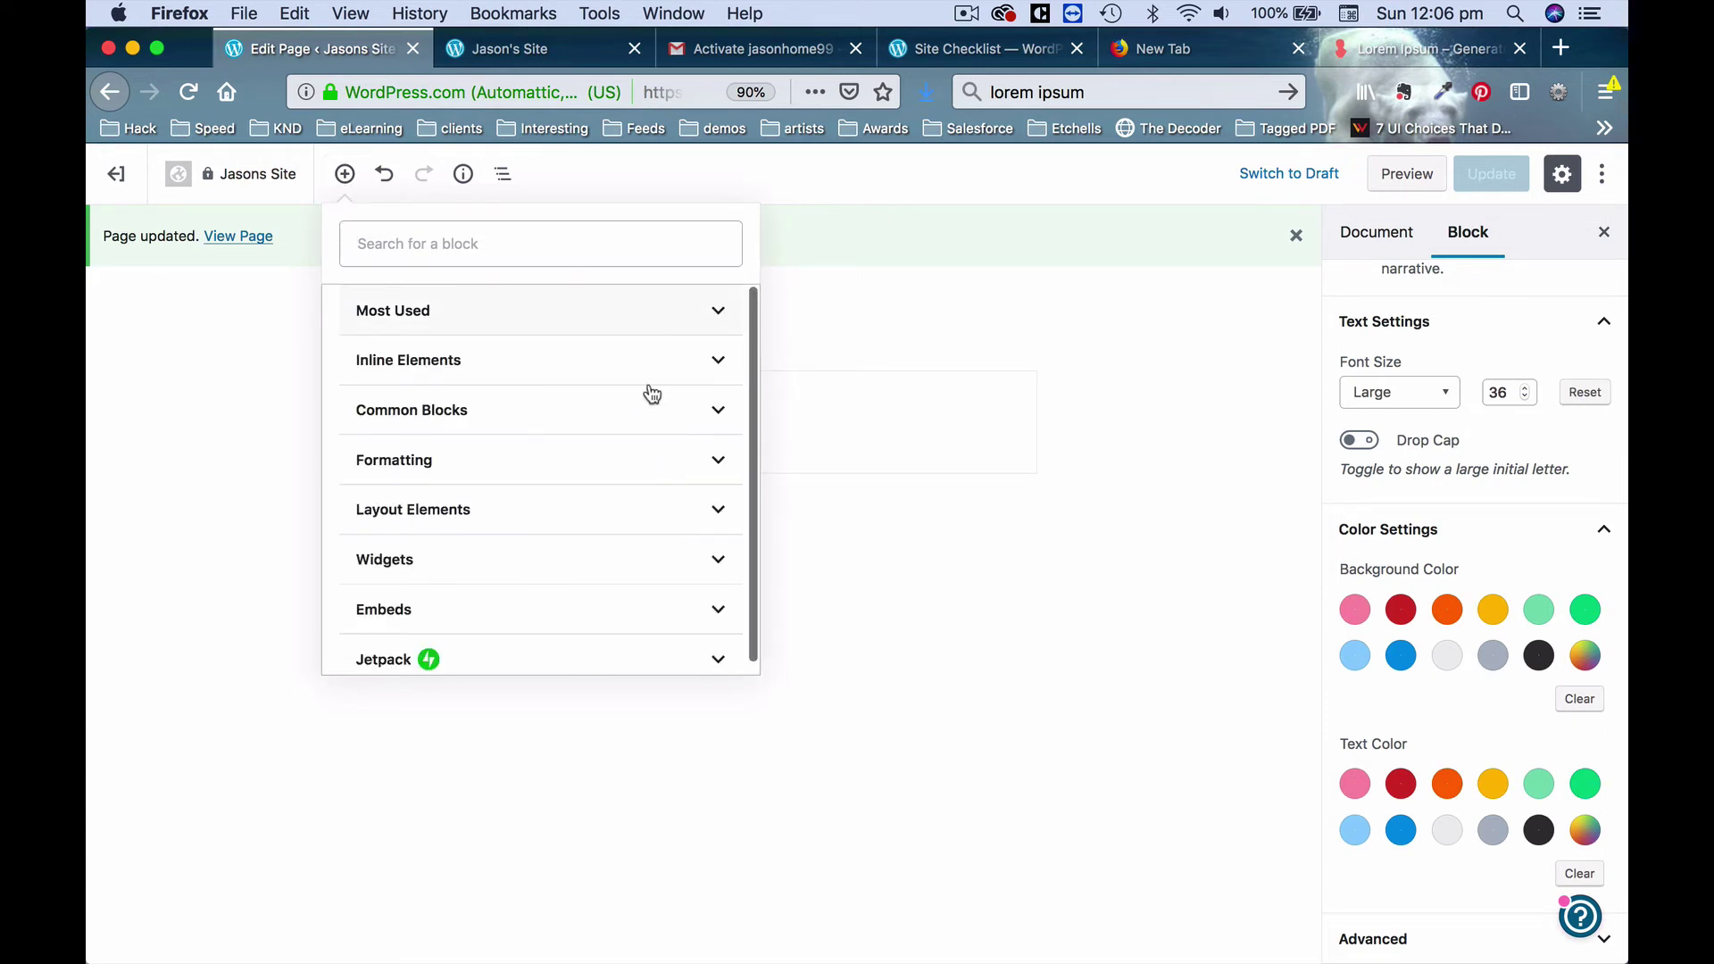
click(718, 510)
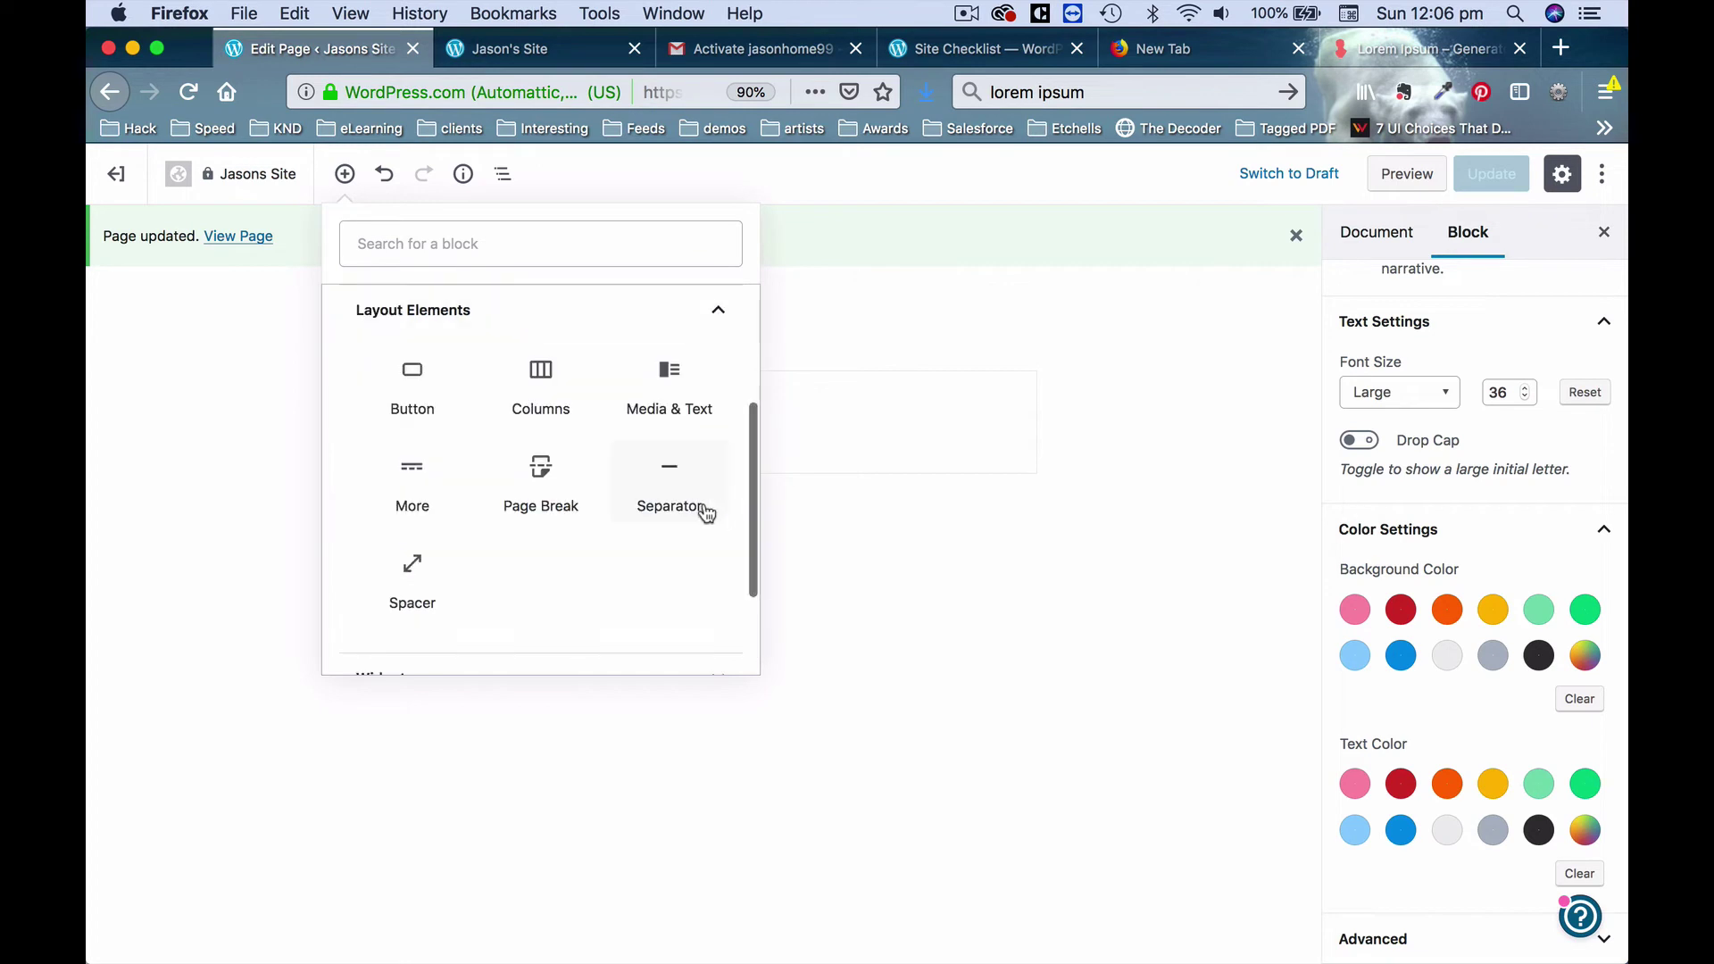
click(410, 369)
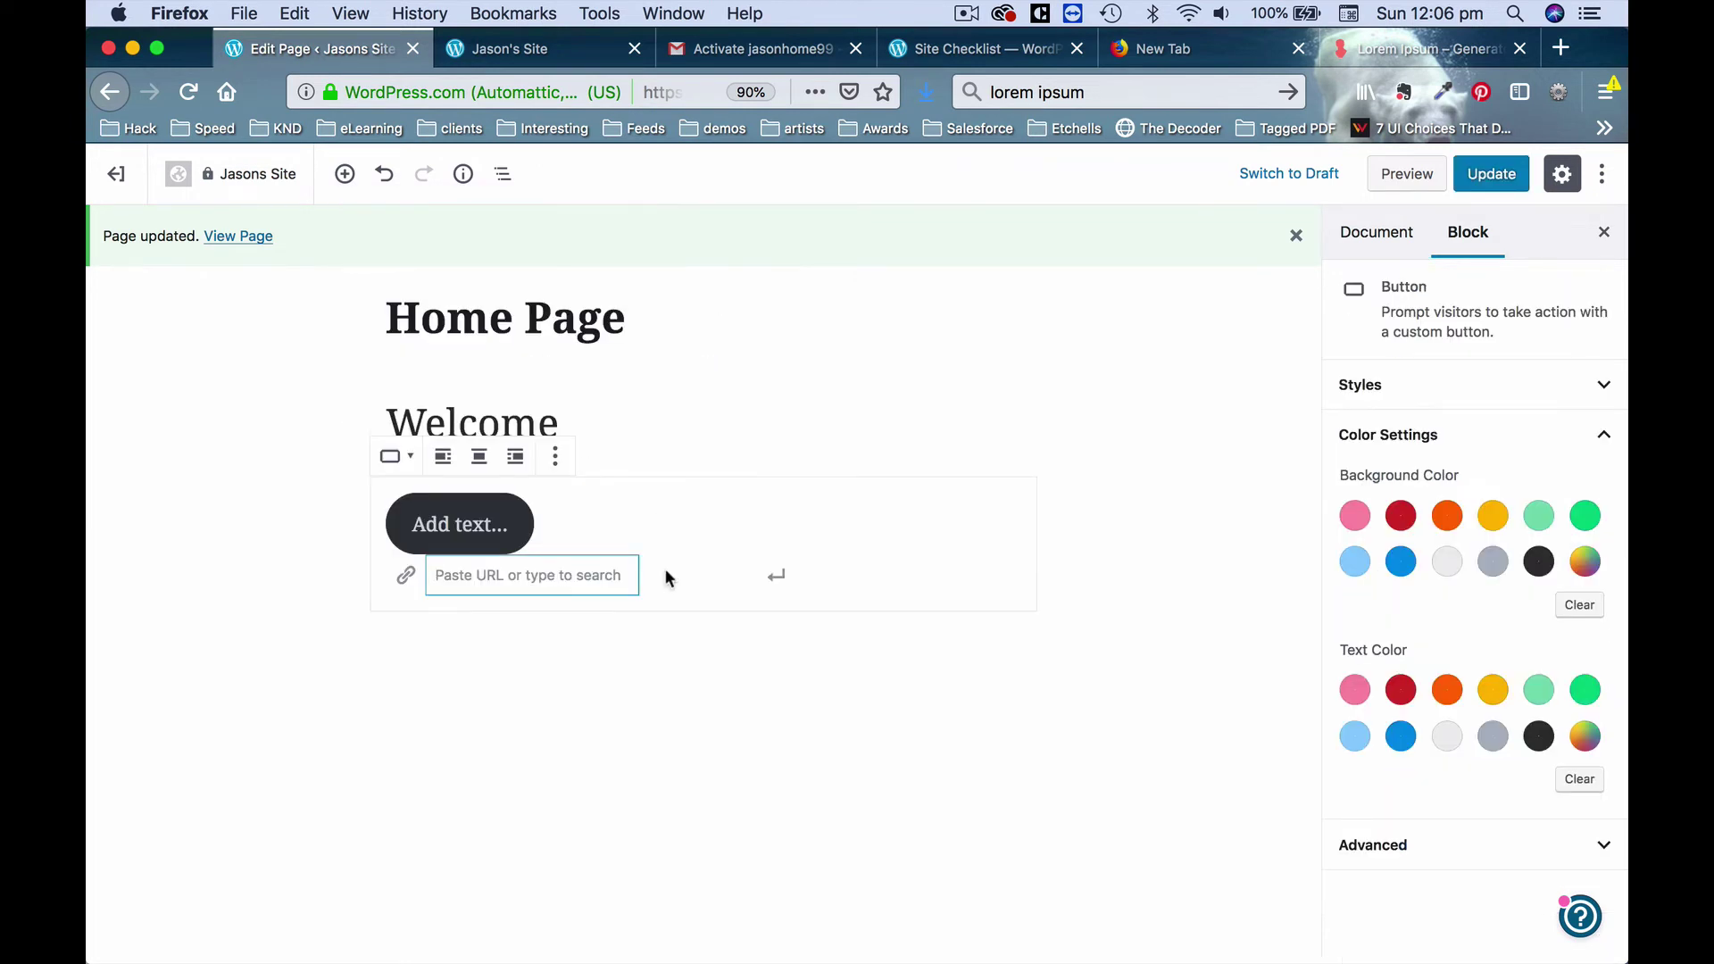
Label the button 'View My Services', then switch to the live site's front page.
click(484, 526)
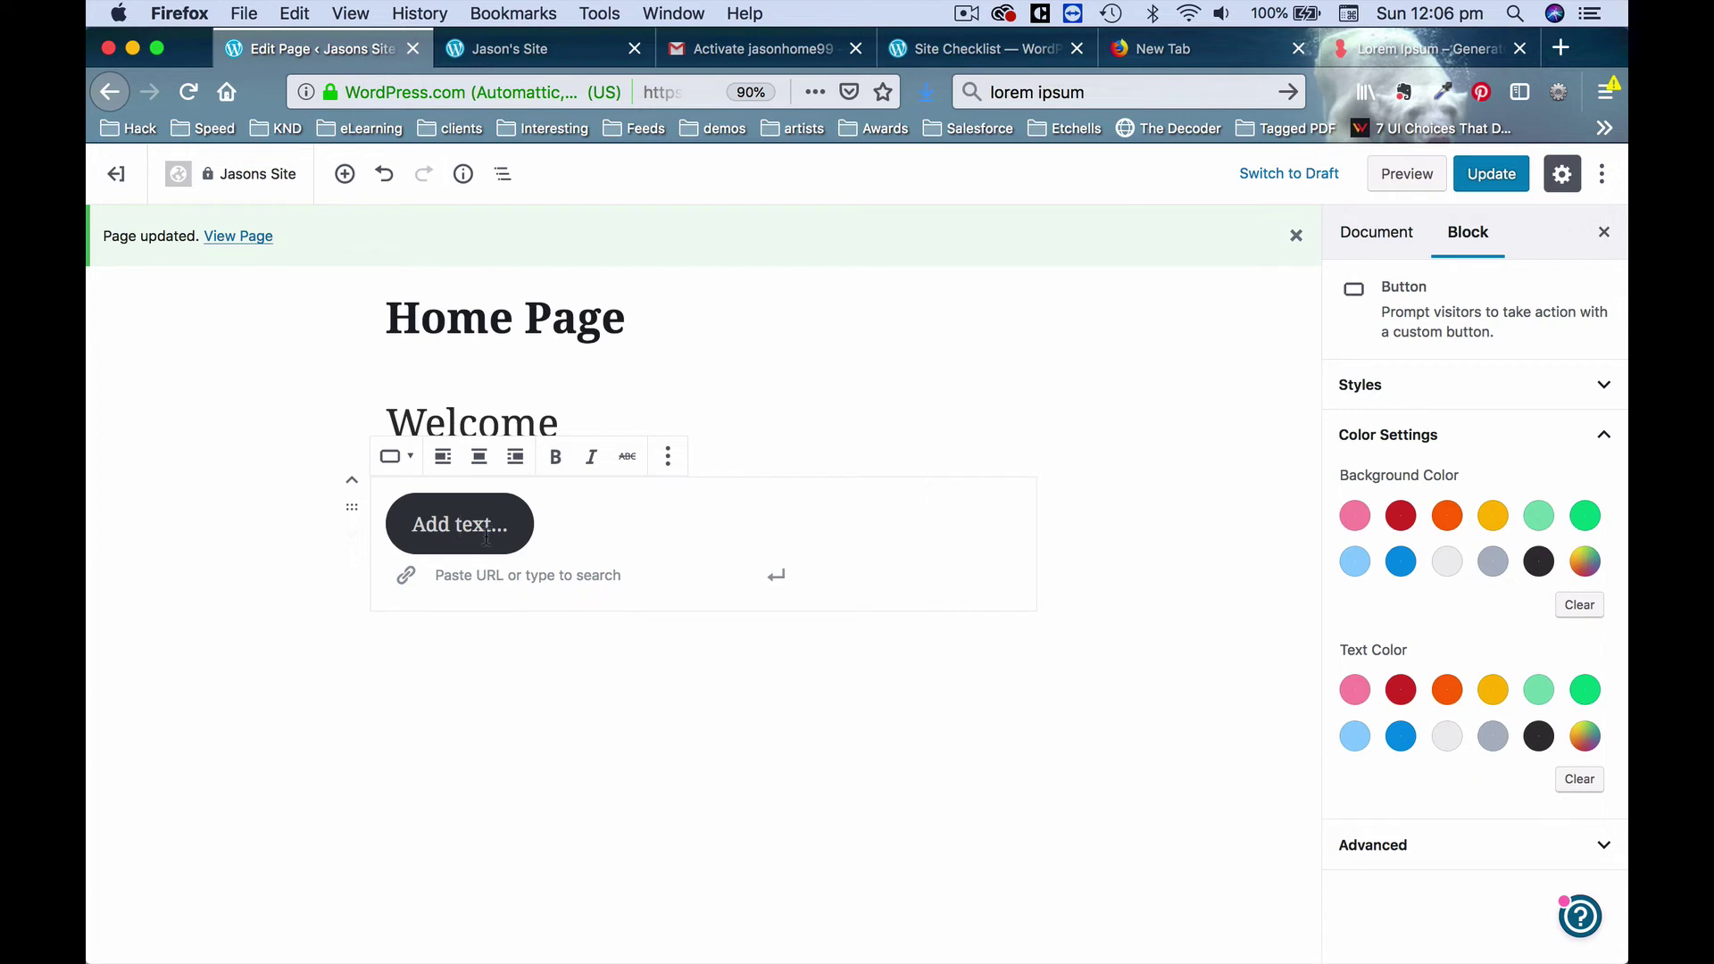
key(BackSpace)
text(asdfad)
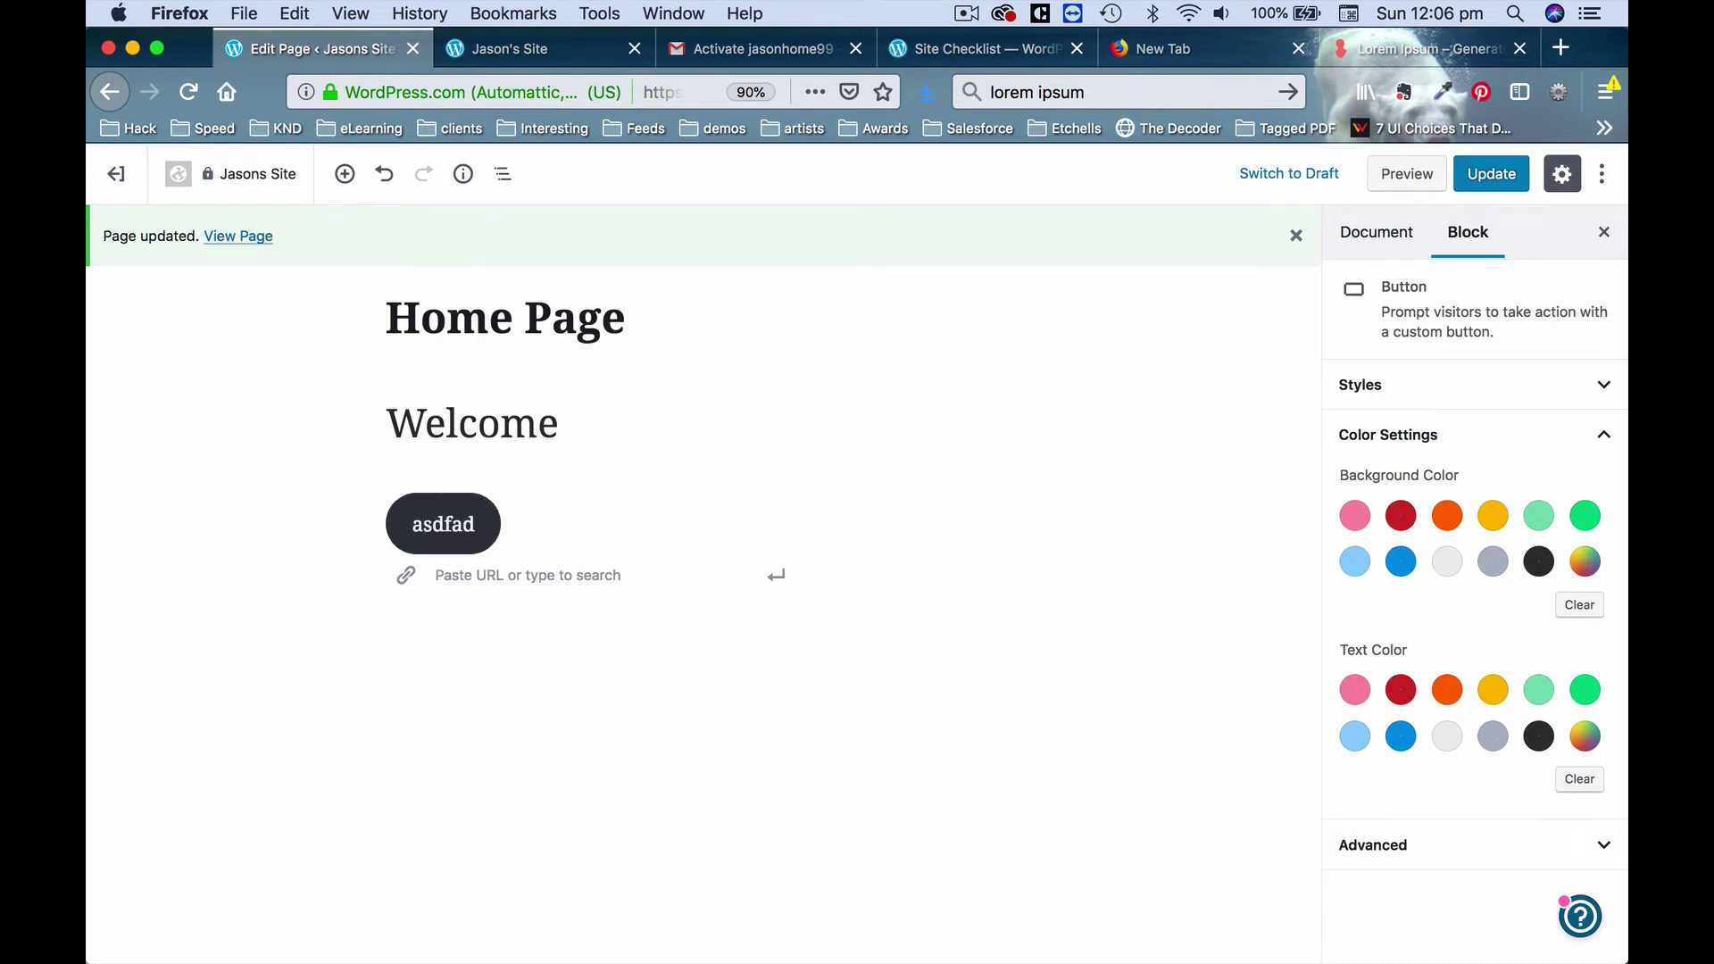
key(BackSpace)
key(BackSpace)
key(BackSpace)
key(BackSpace)
key(BackSpace)
key(BackSpace)
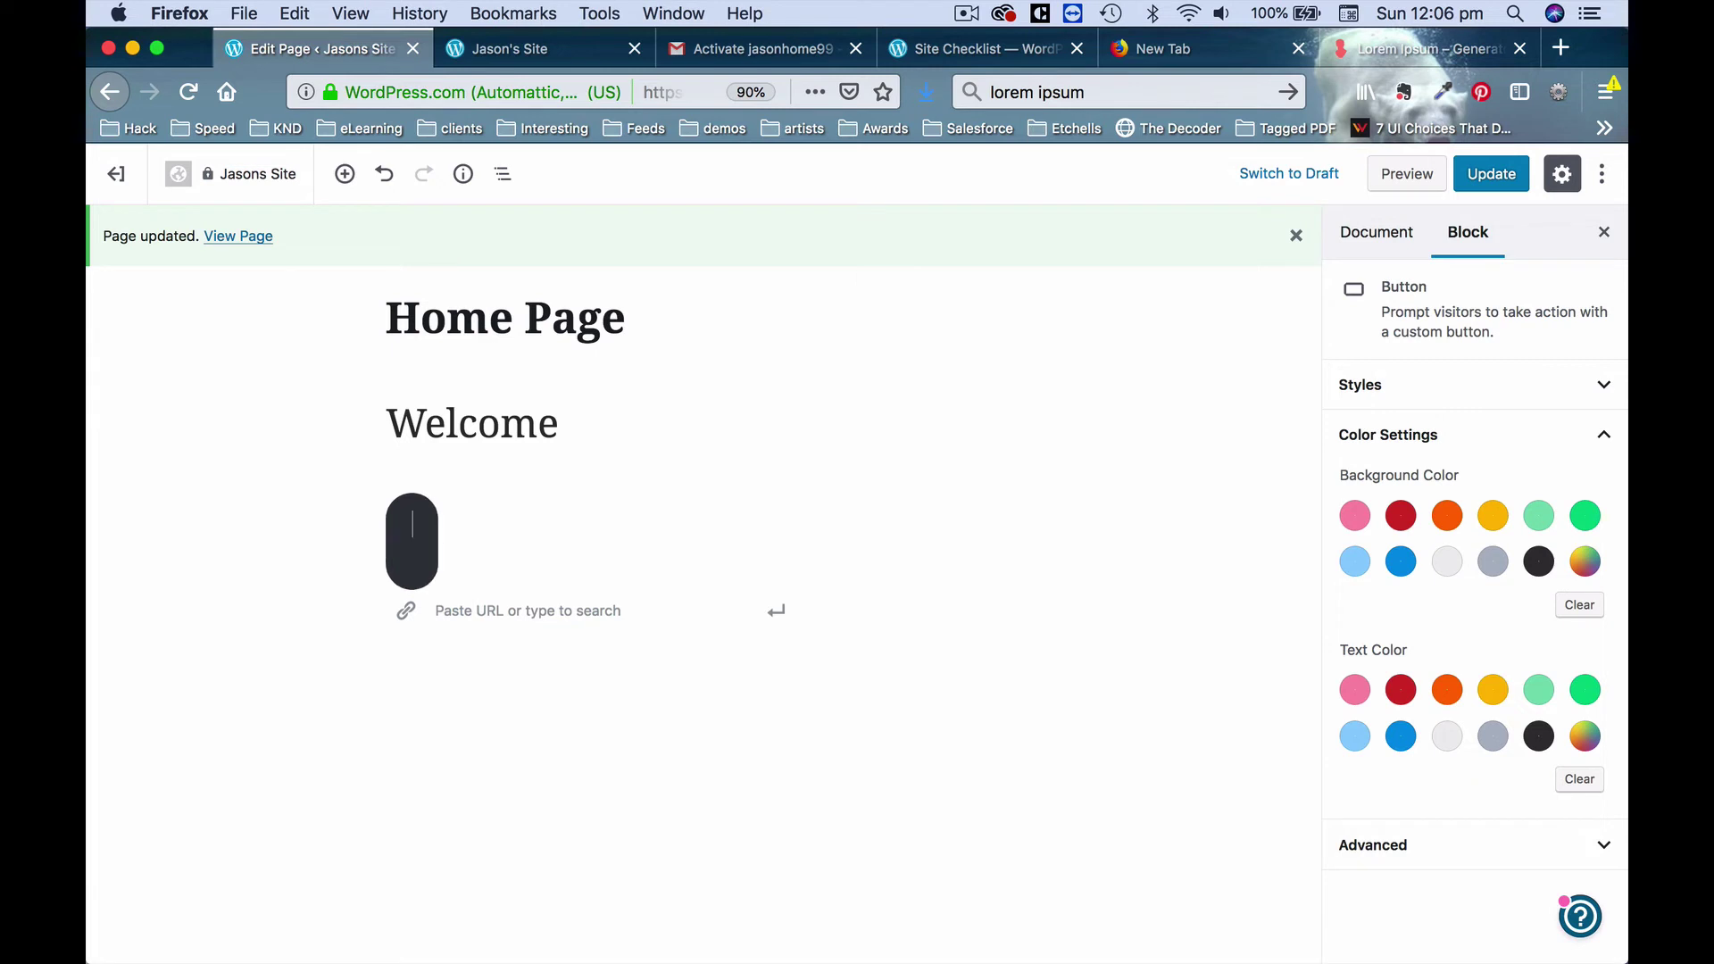
text(View )
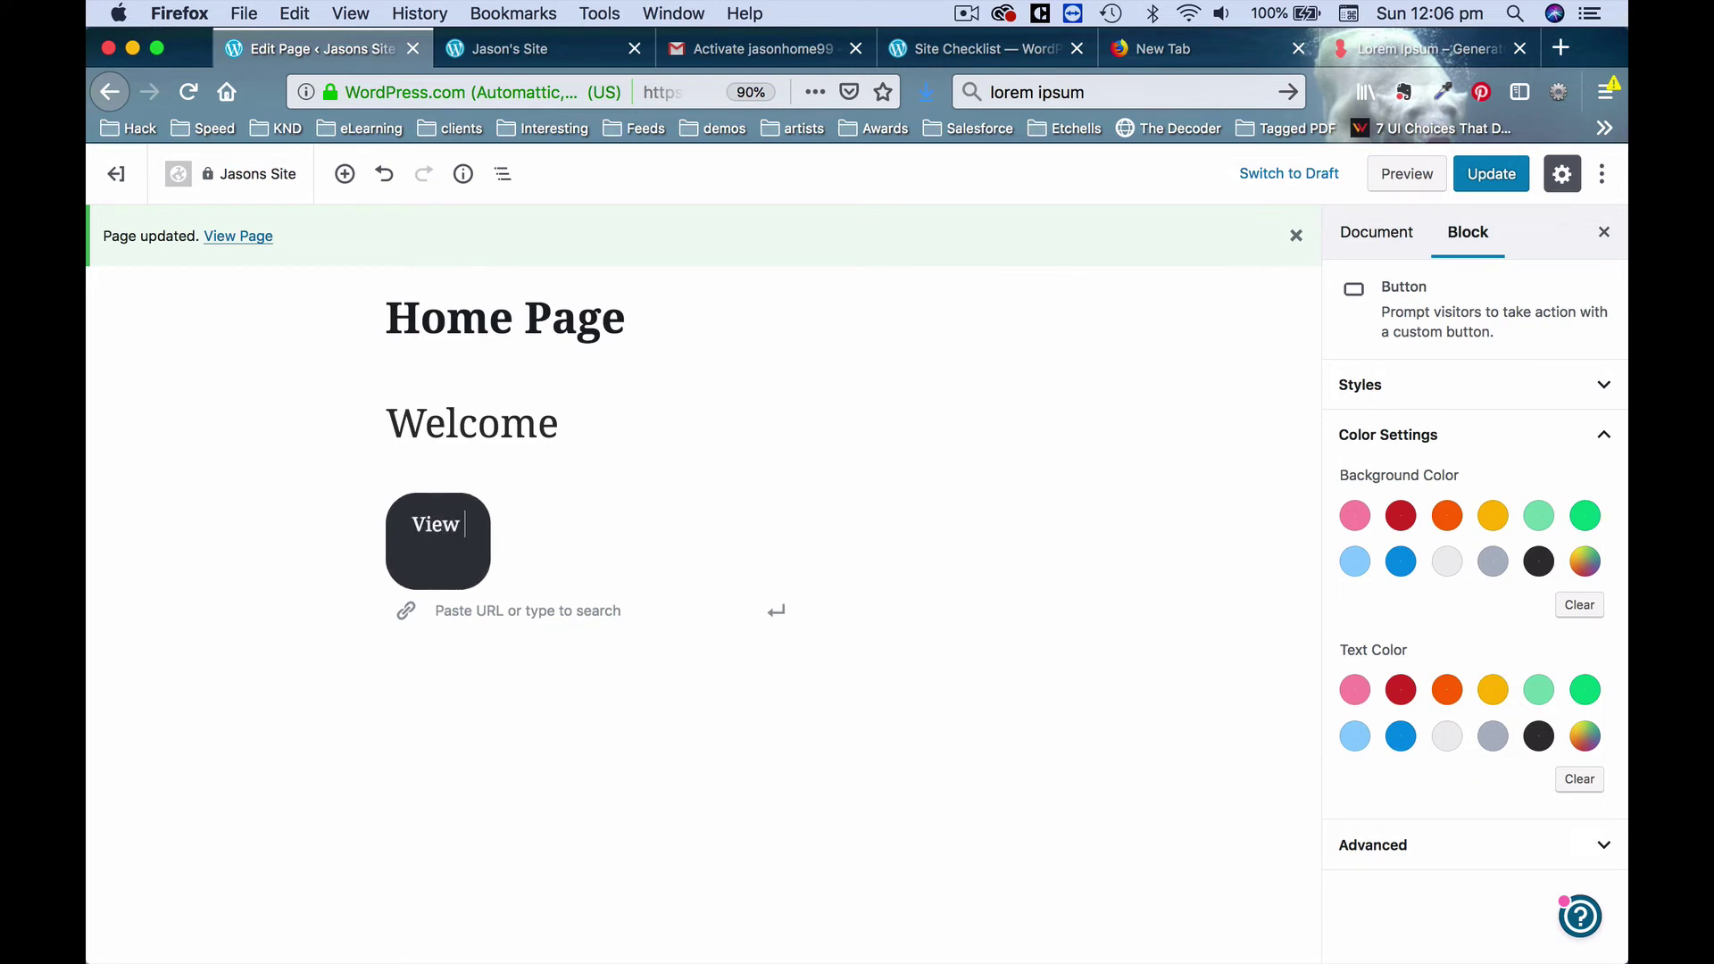
text(My Services)
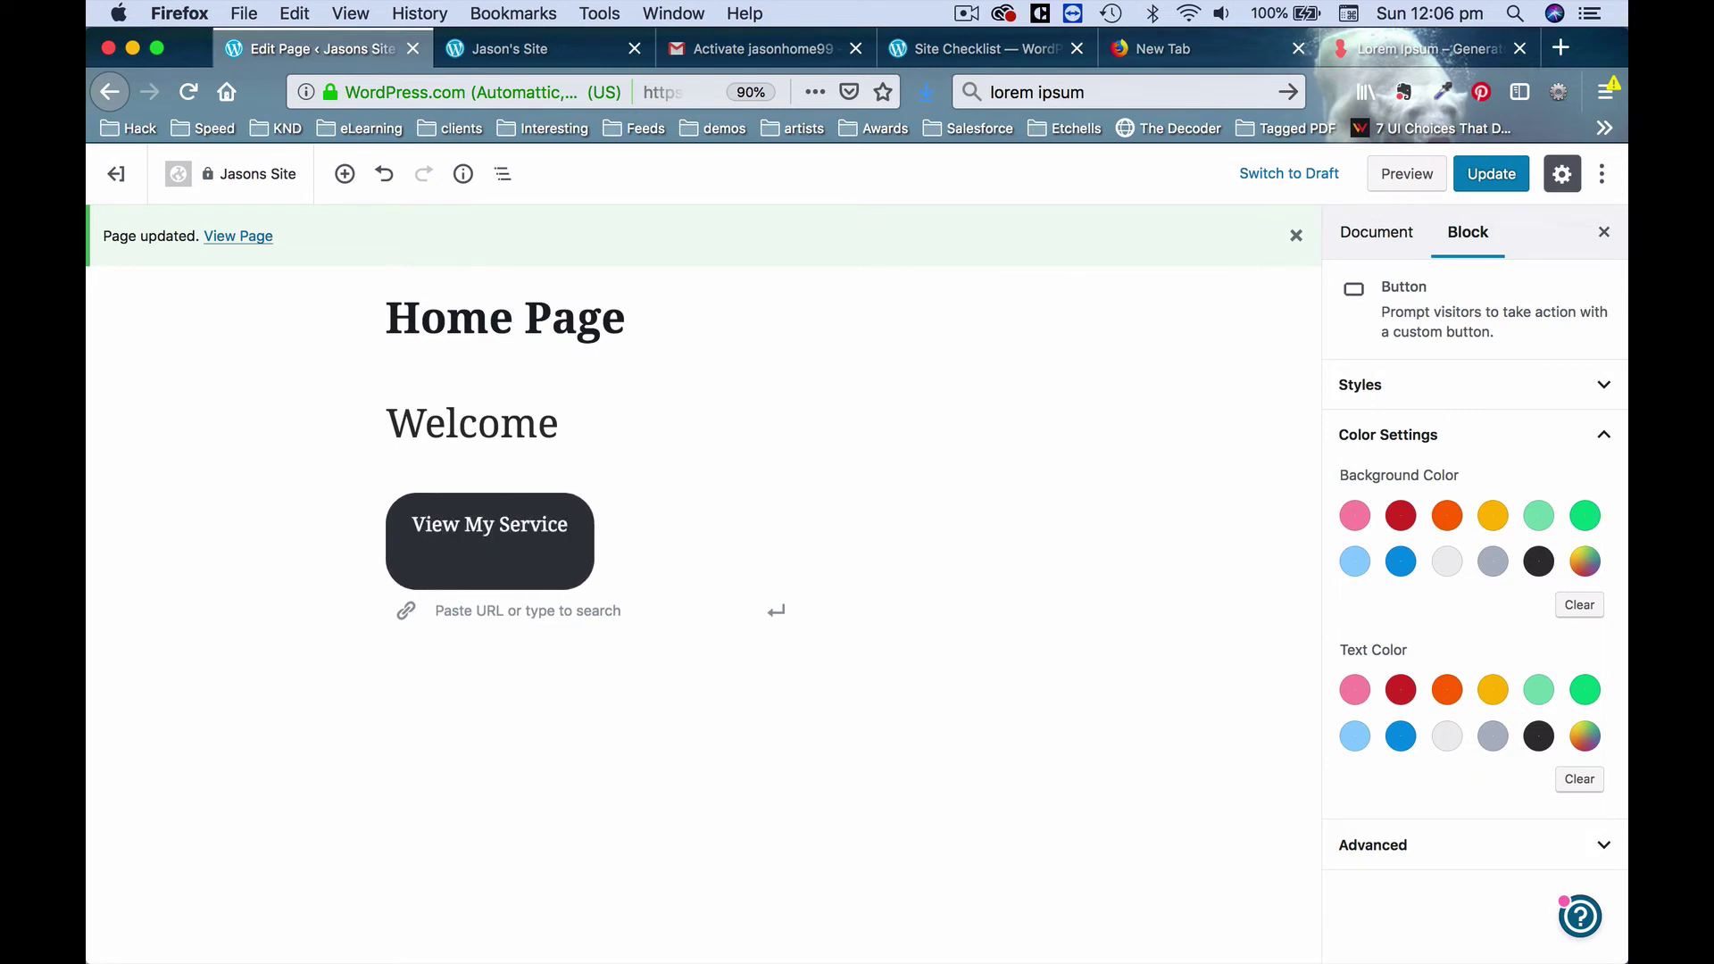
click(601, 756)
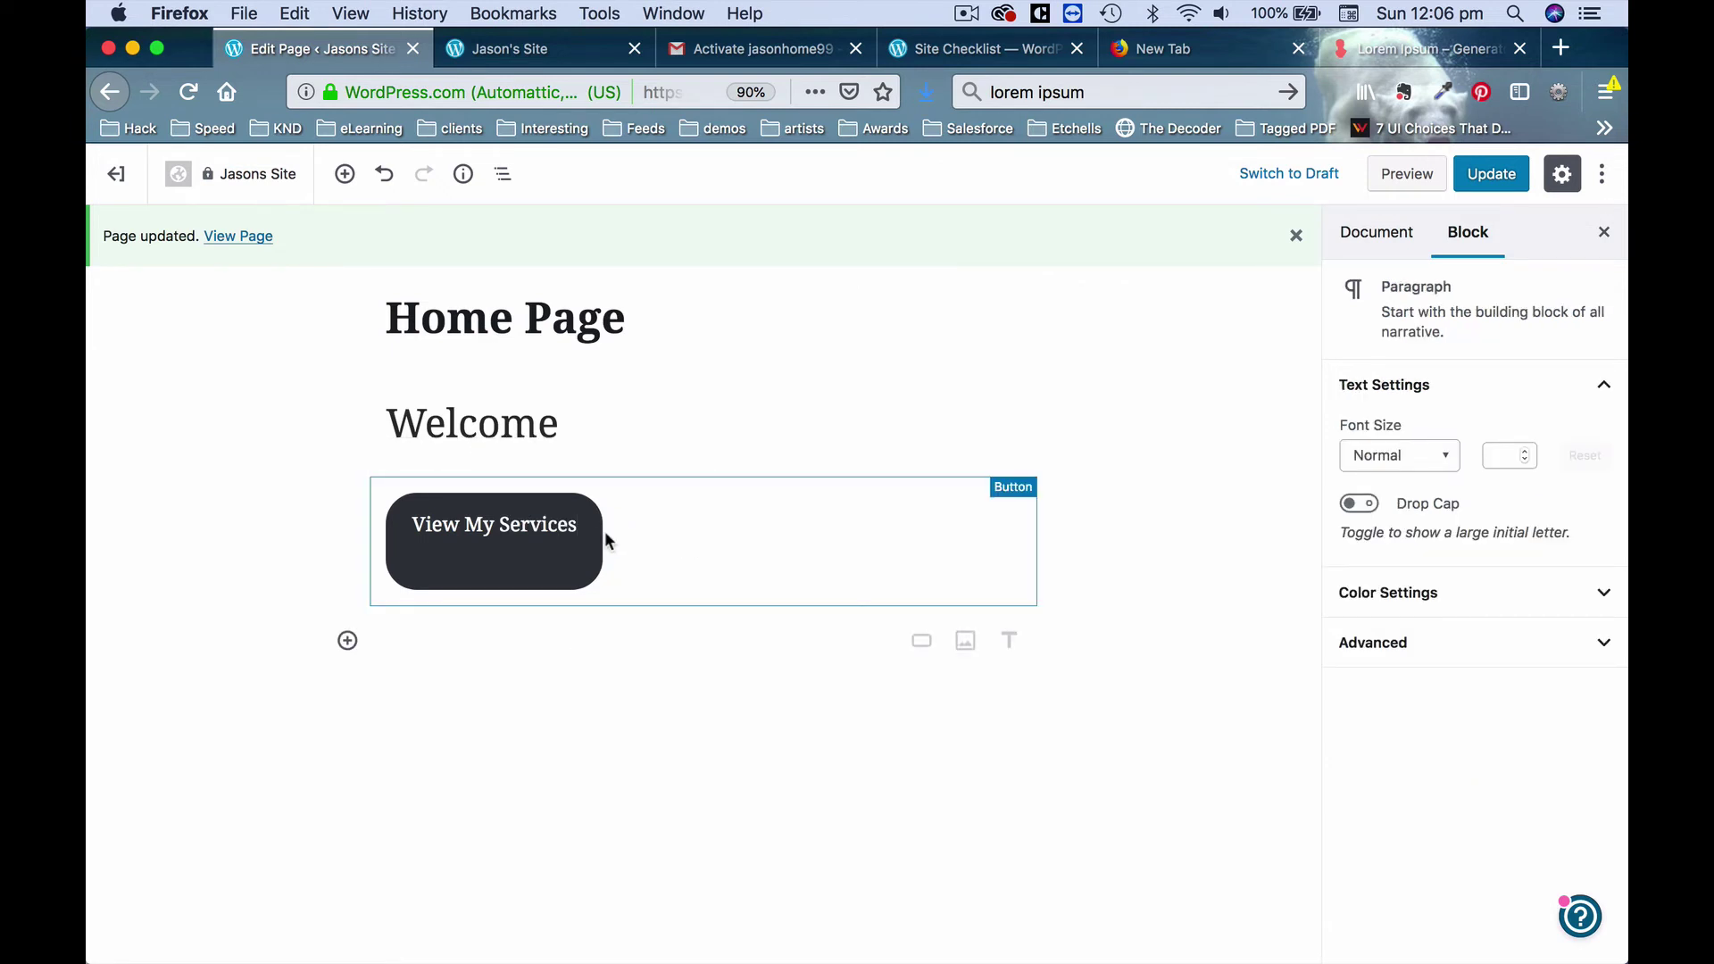
click(576, 525)
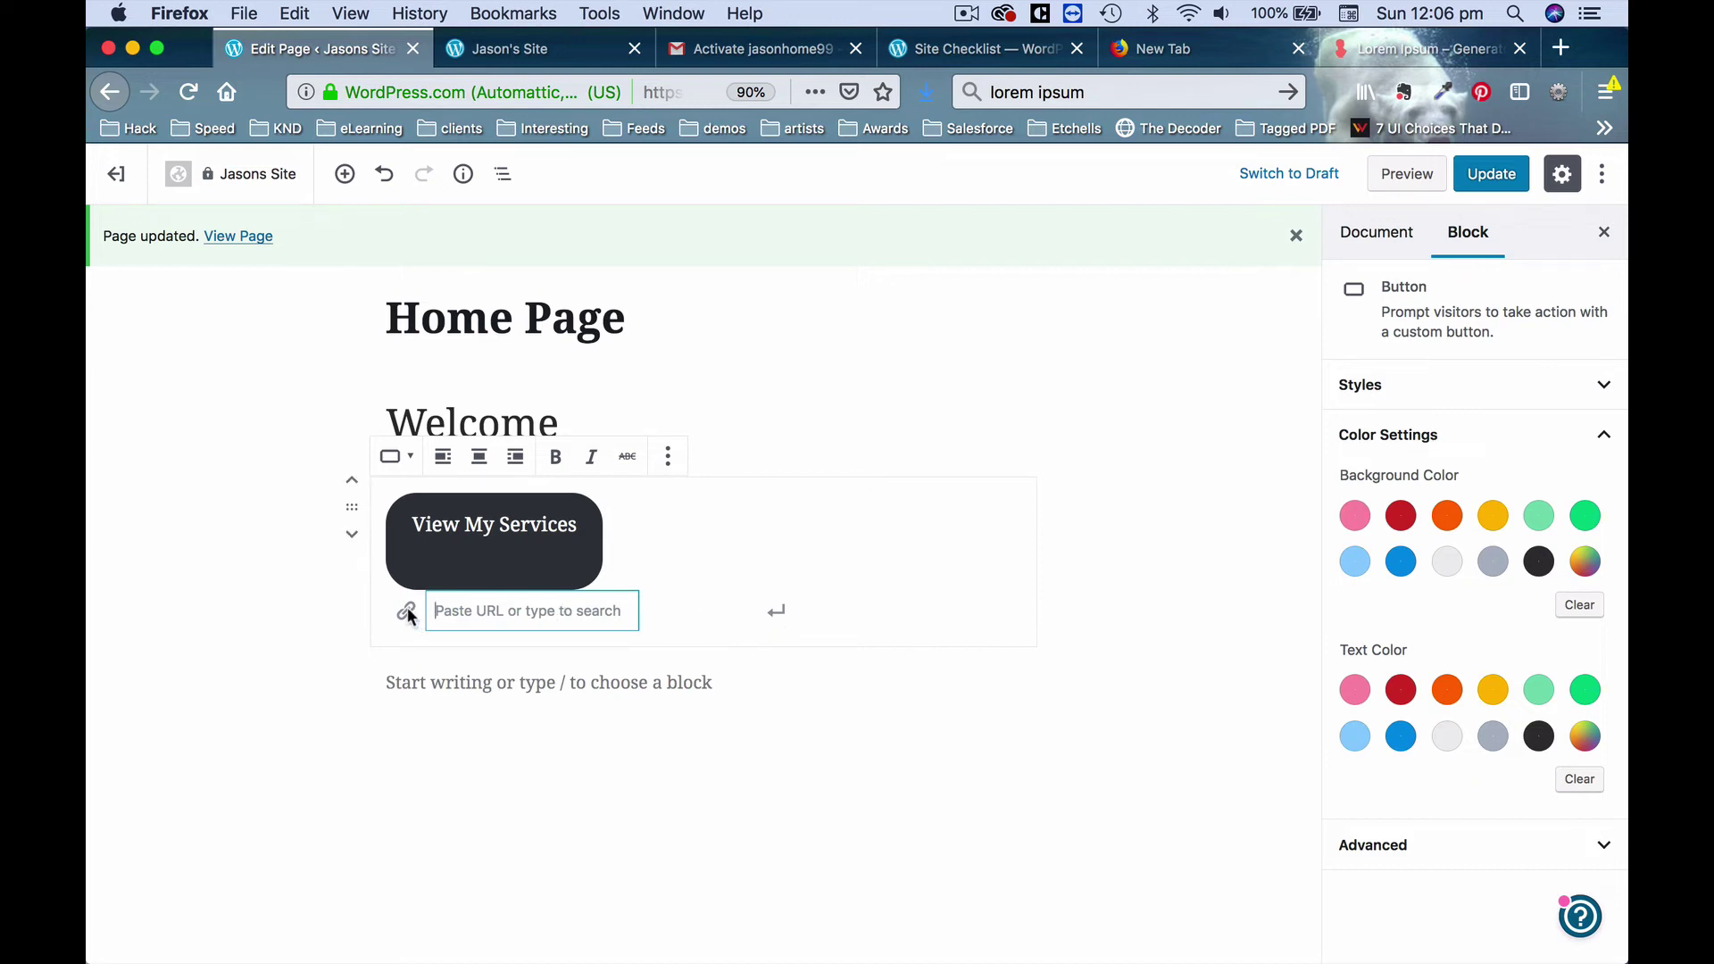
click(948, 557)
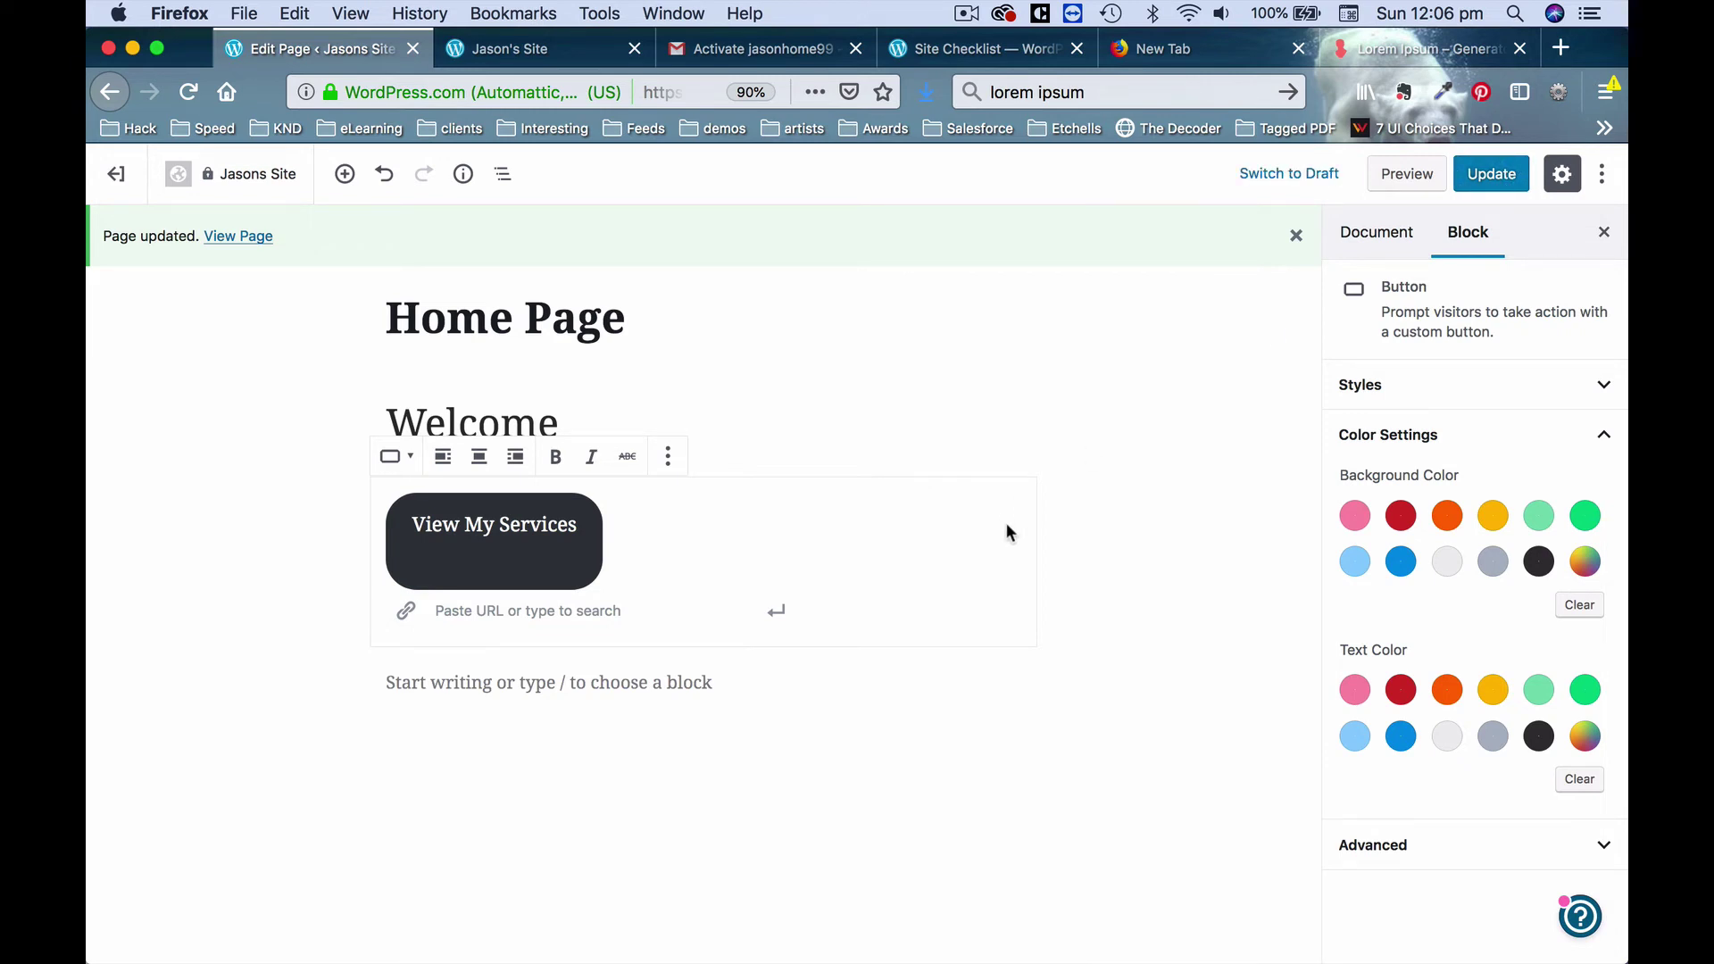
click(596, 46)
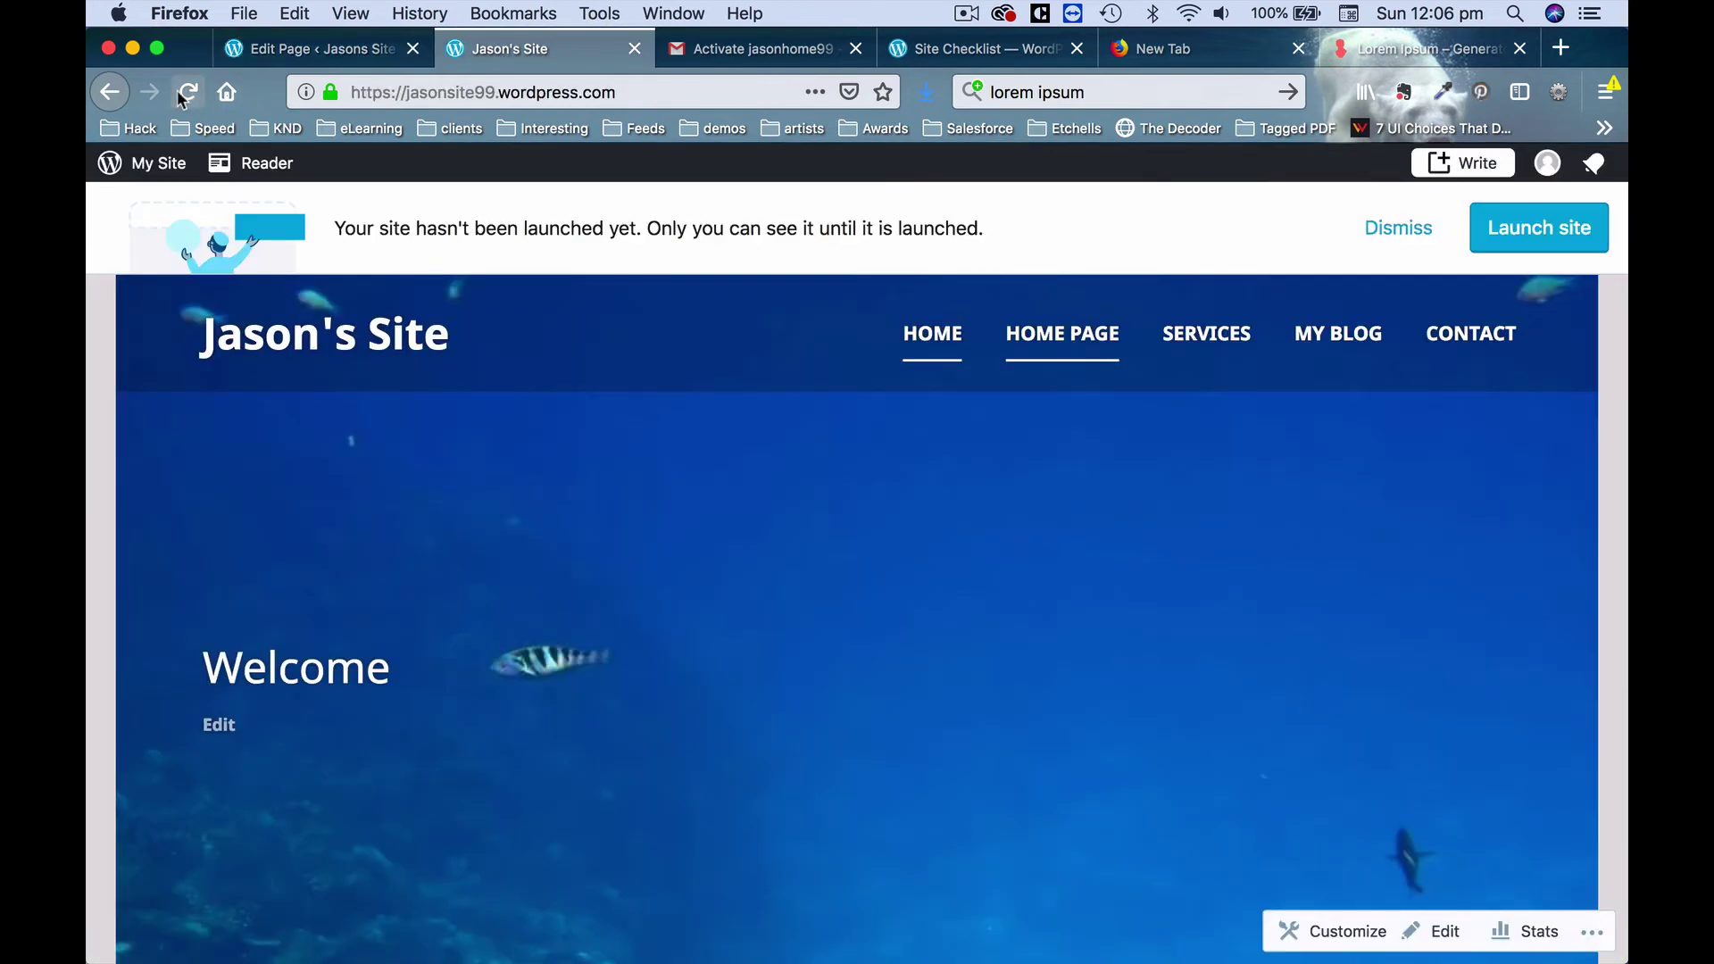
Update the Home Page so the new View My Services button is saved.
click(201, 91)
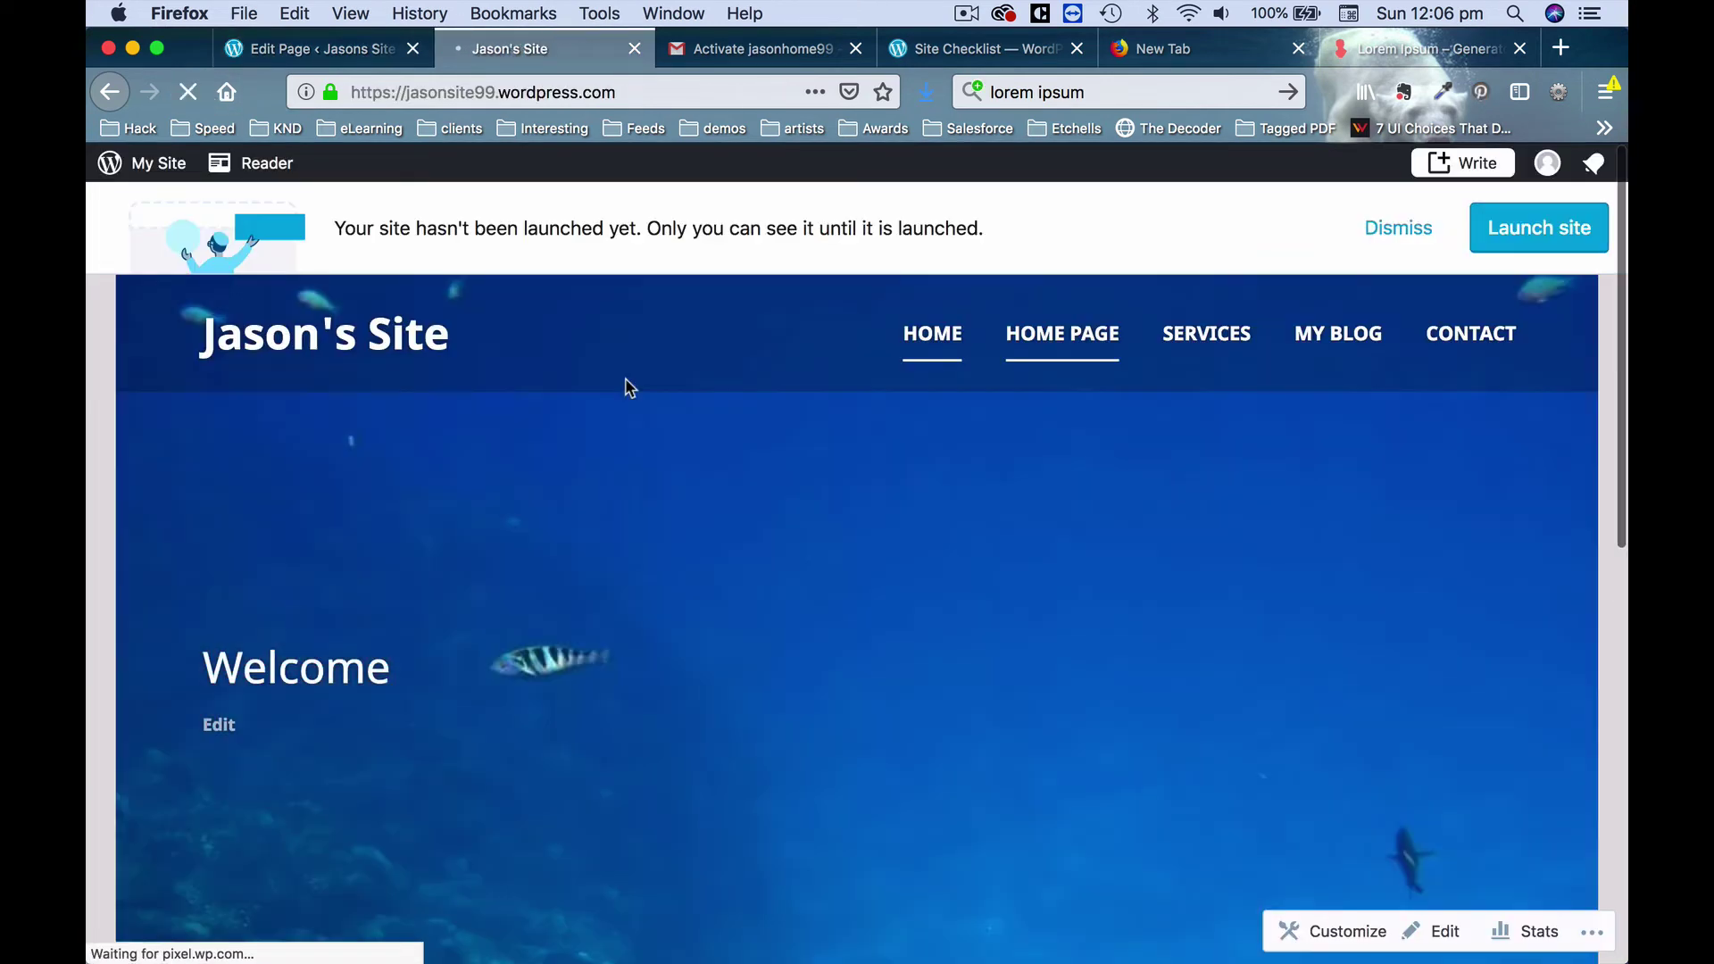
click(295, 49)
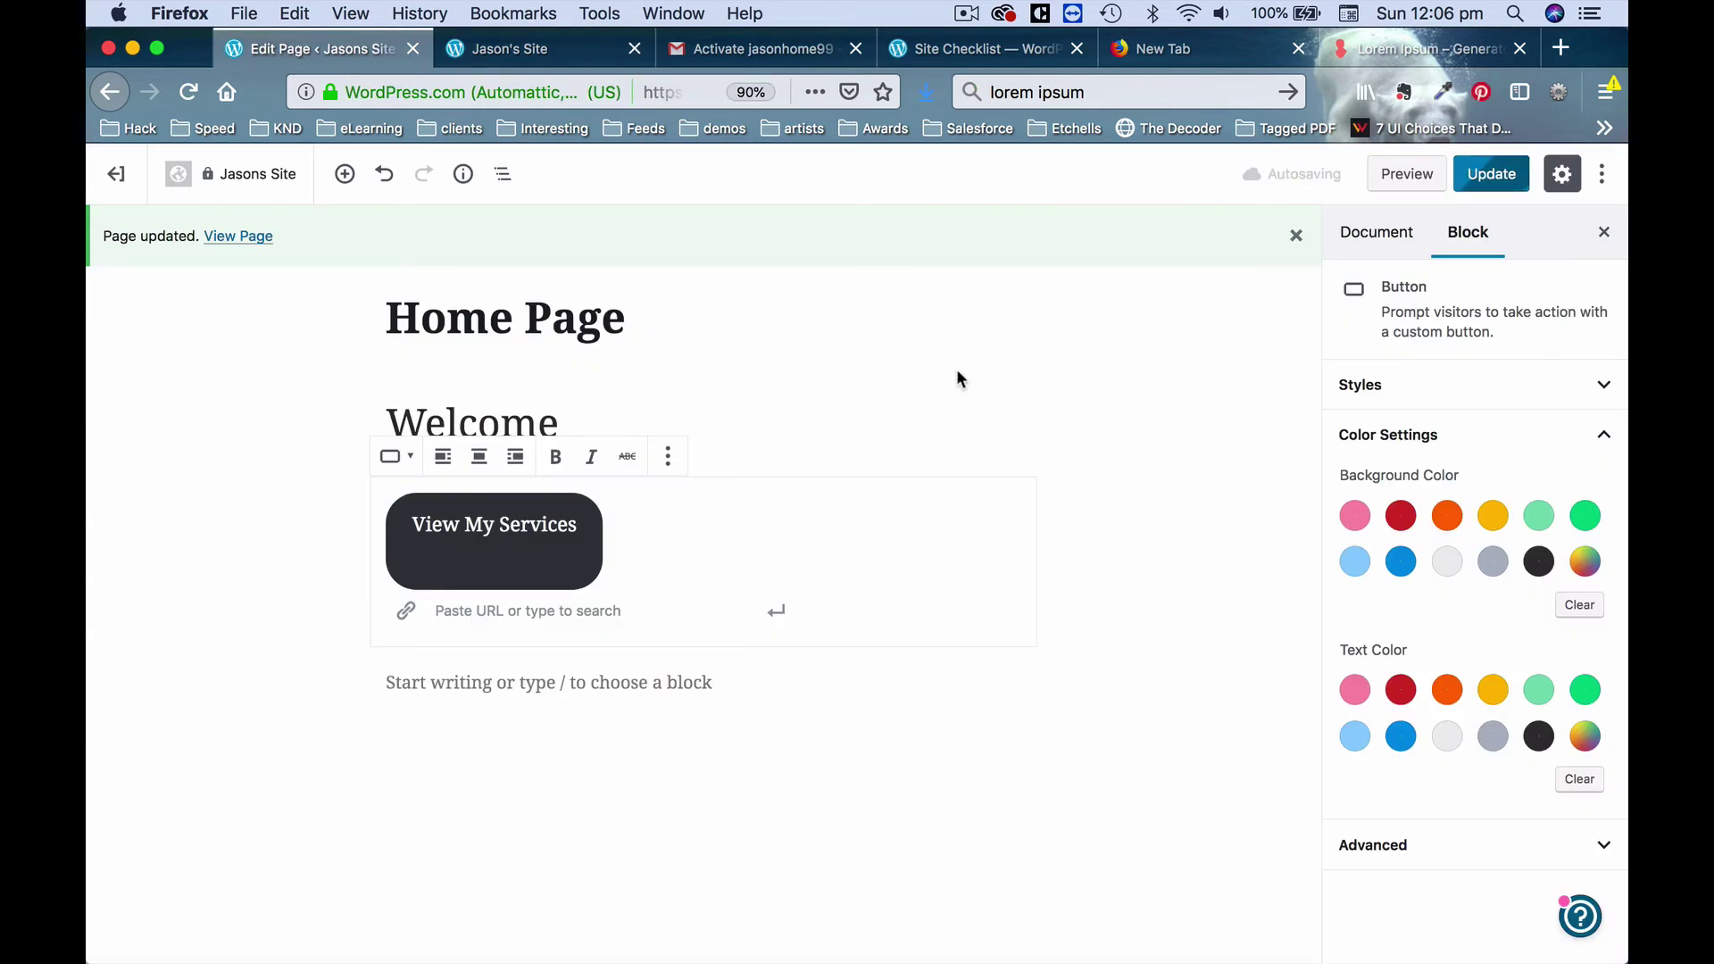
click(1275, 384)
click(1481, 179)
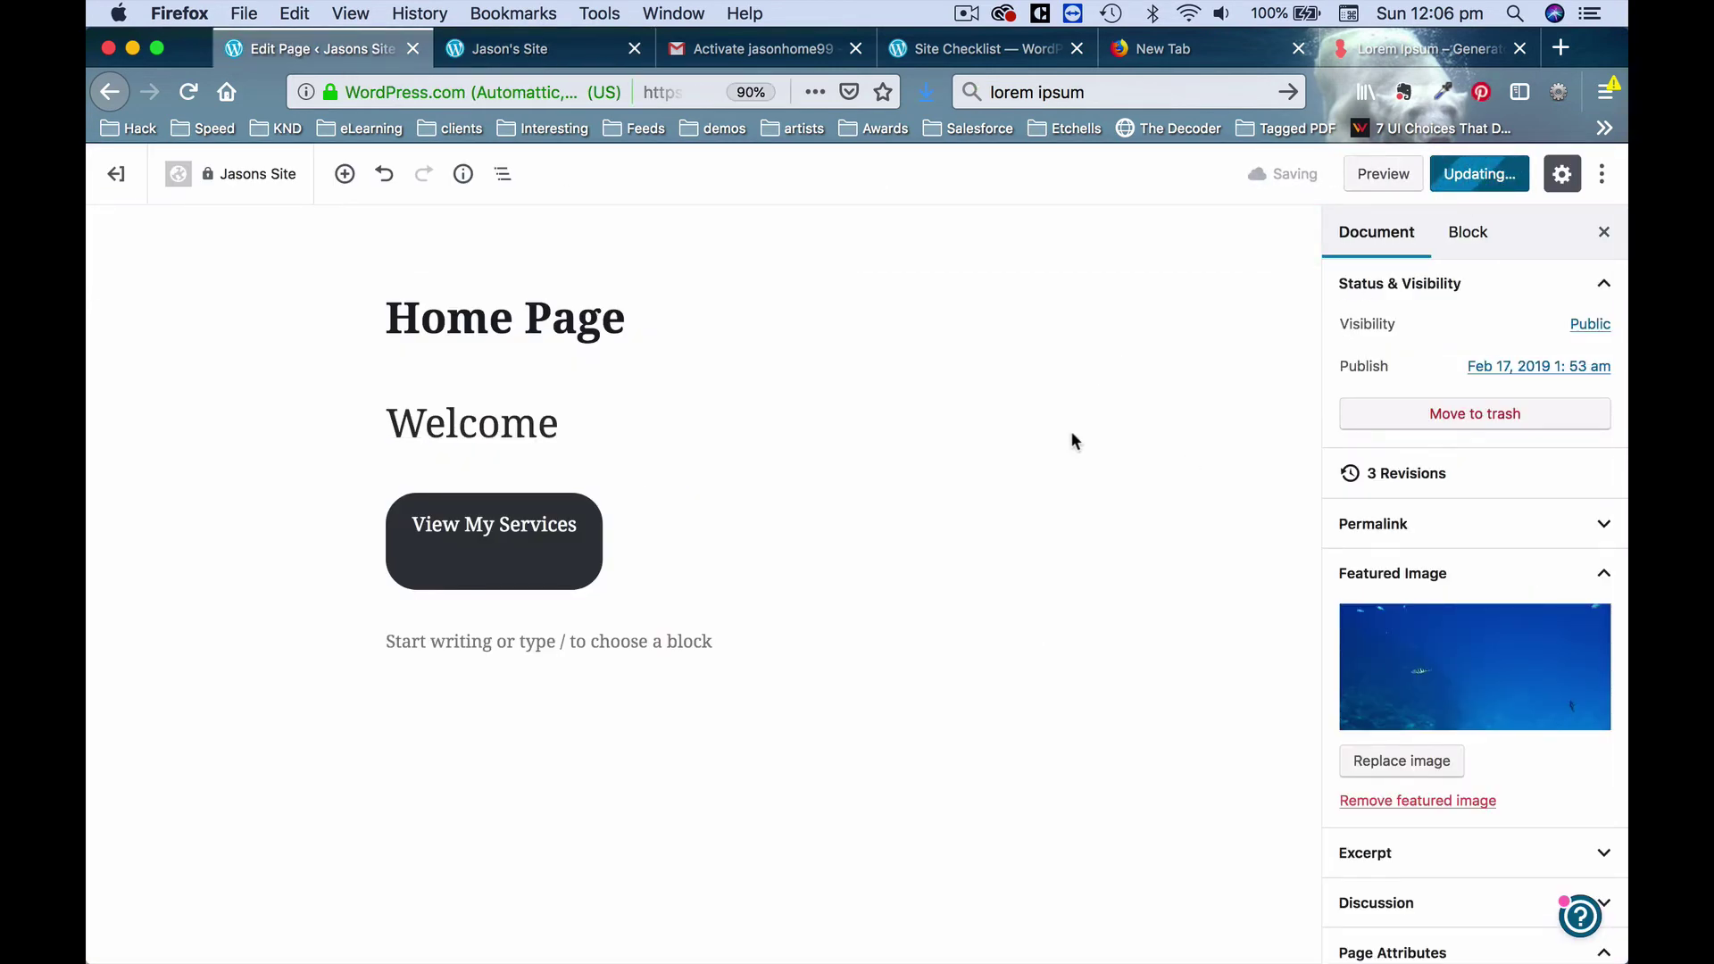
Reload the live front page to confirm the button, then return to the Site Pages list.
click(536, 48)
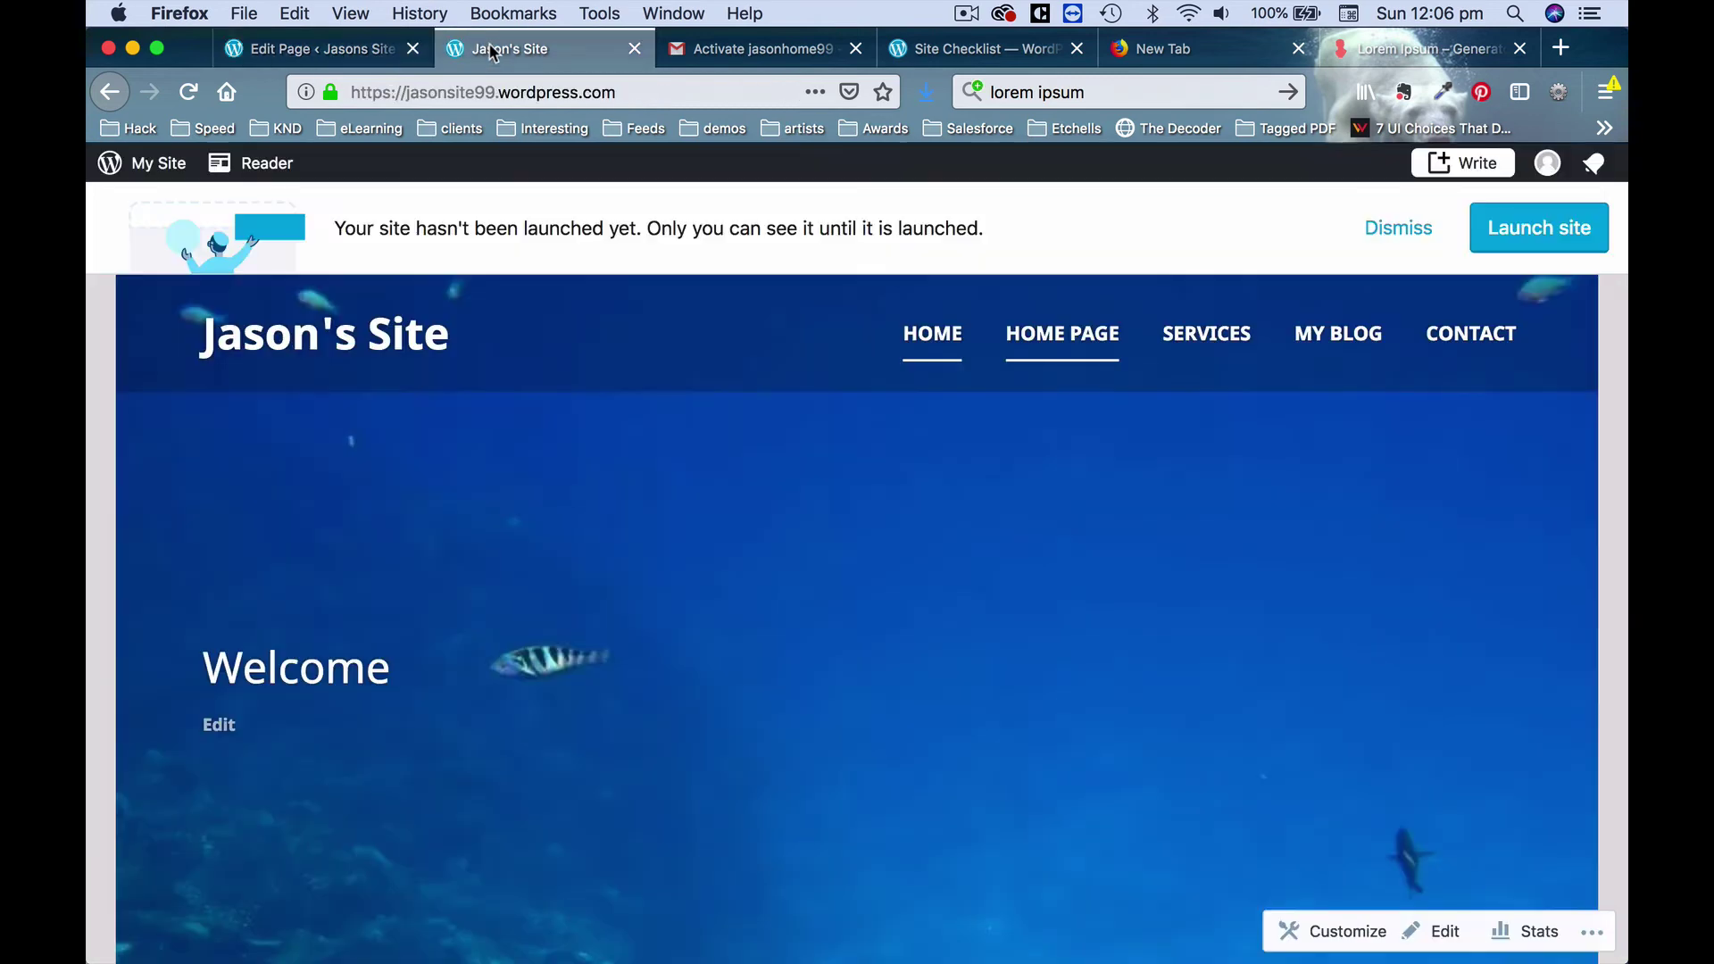
click(190, 90)
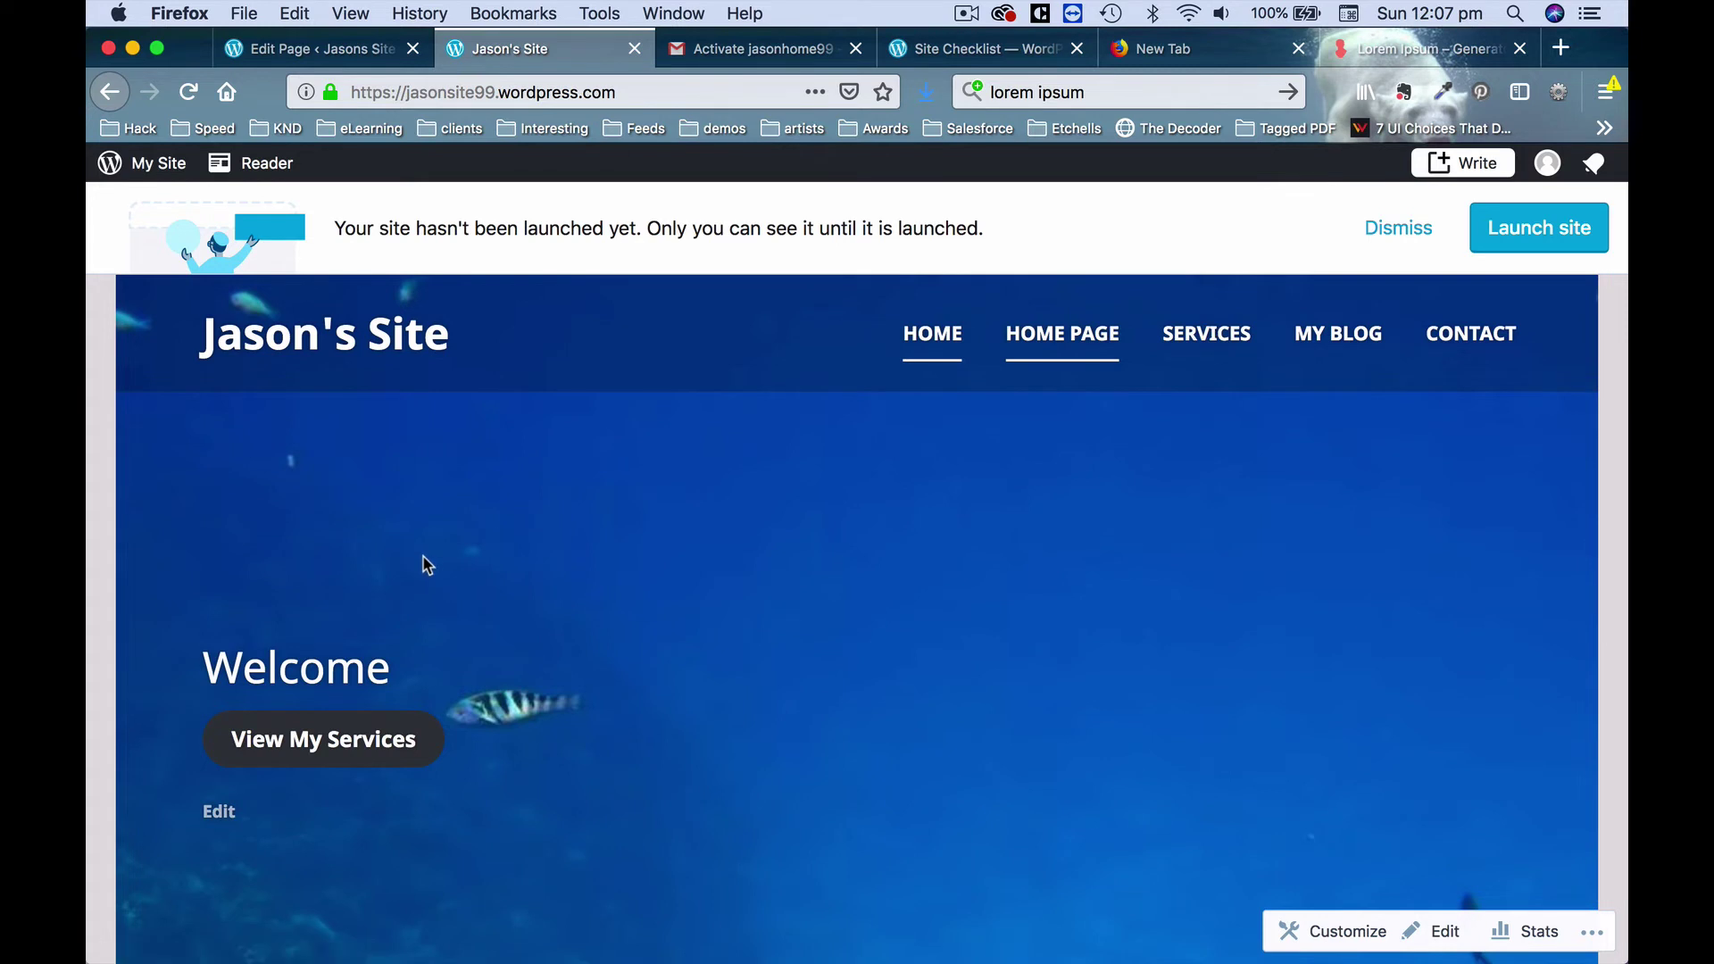
click(321, 51)
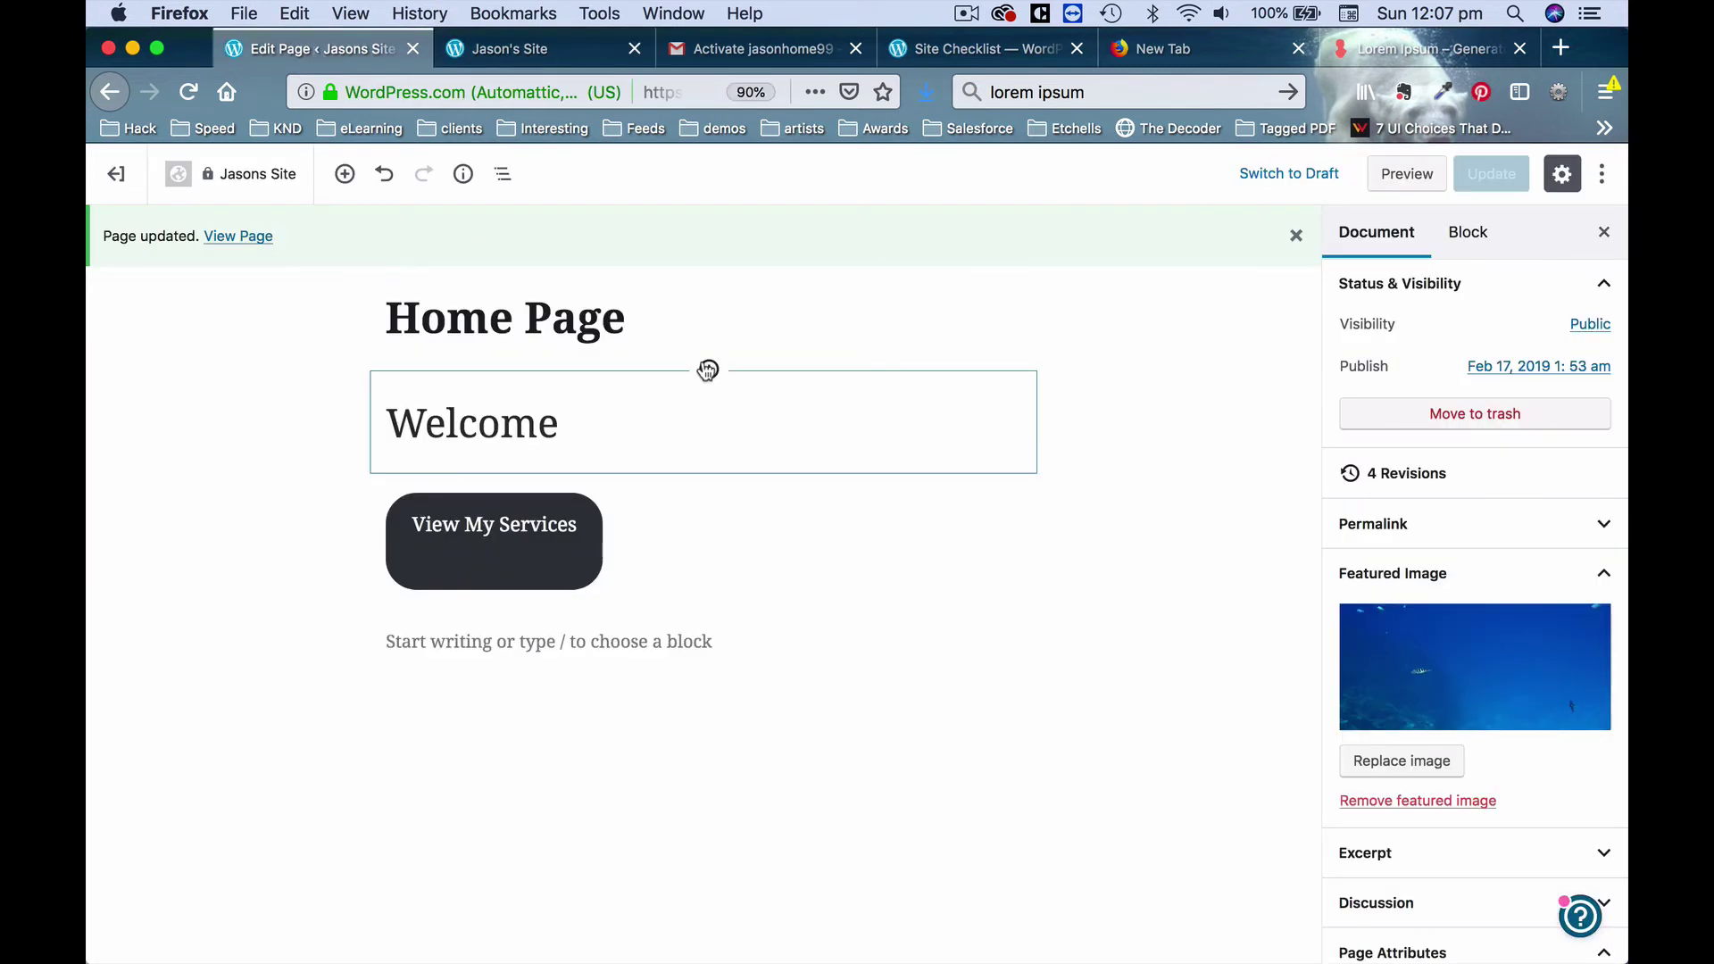
click(708, 367)
click(1152, 488)
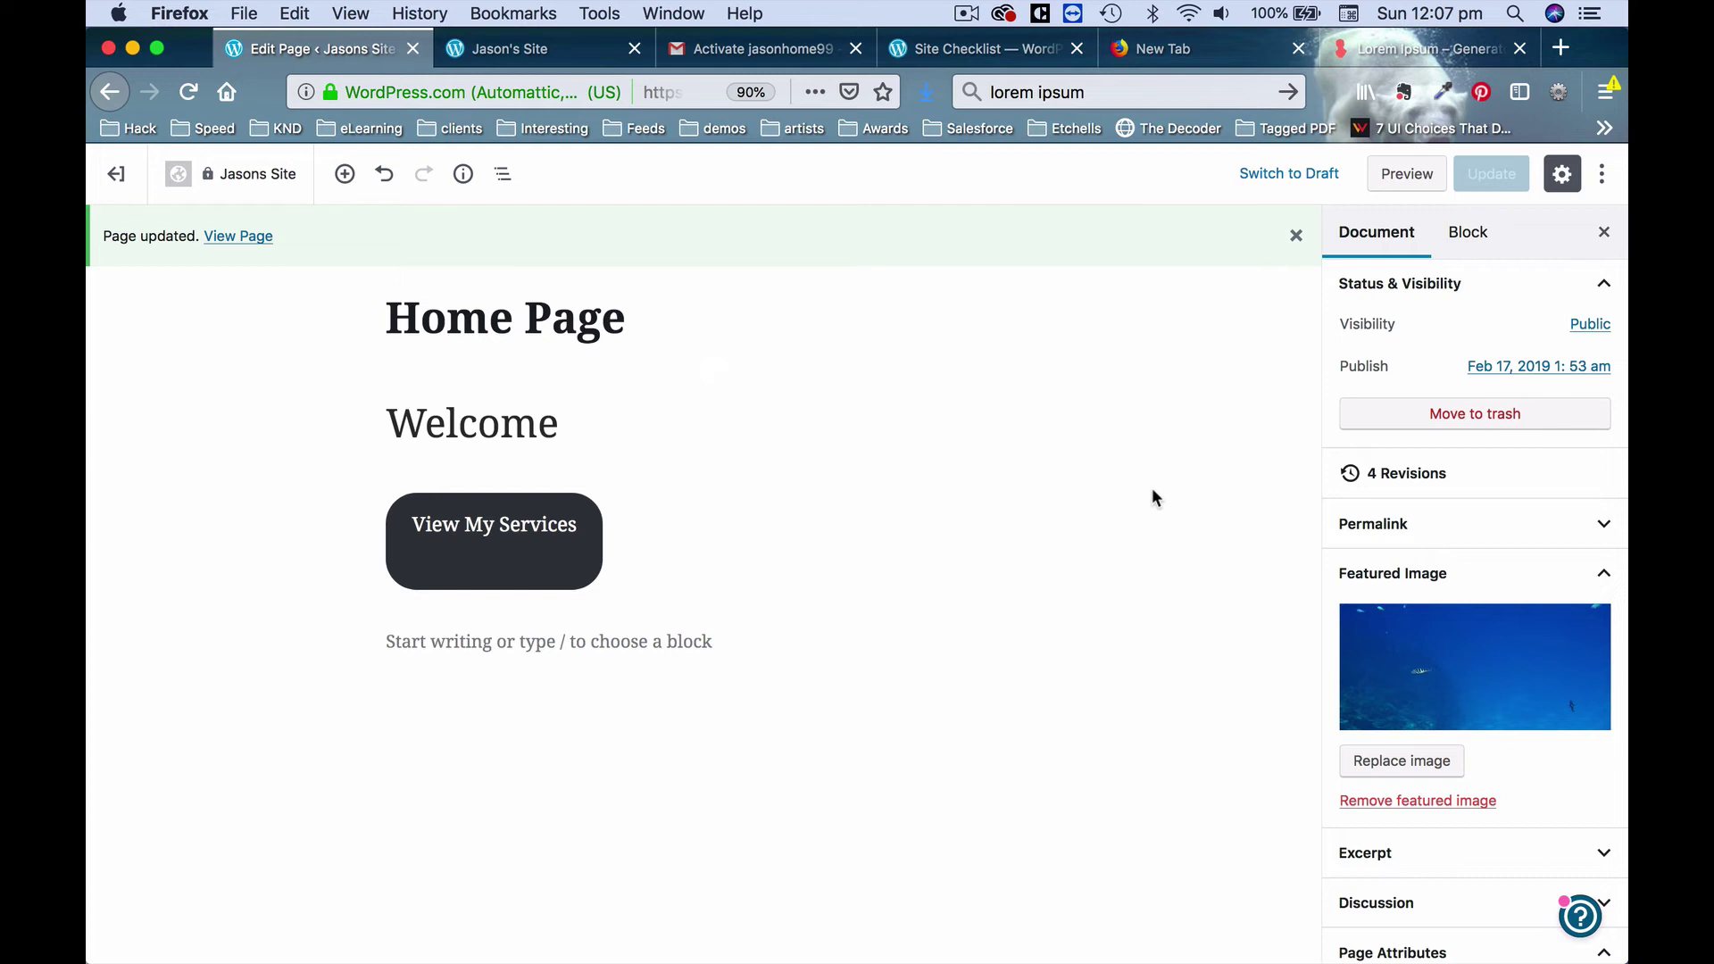
click(120, 176)
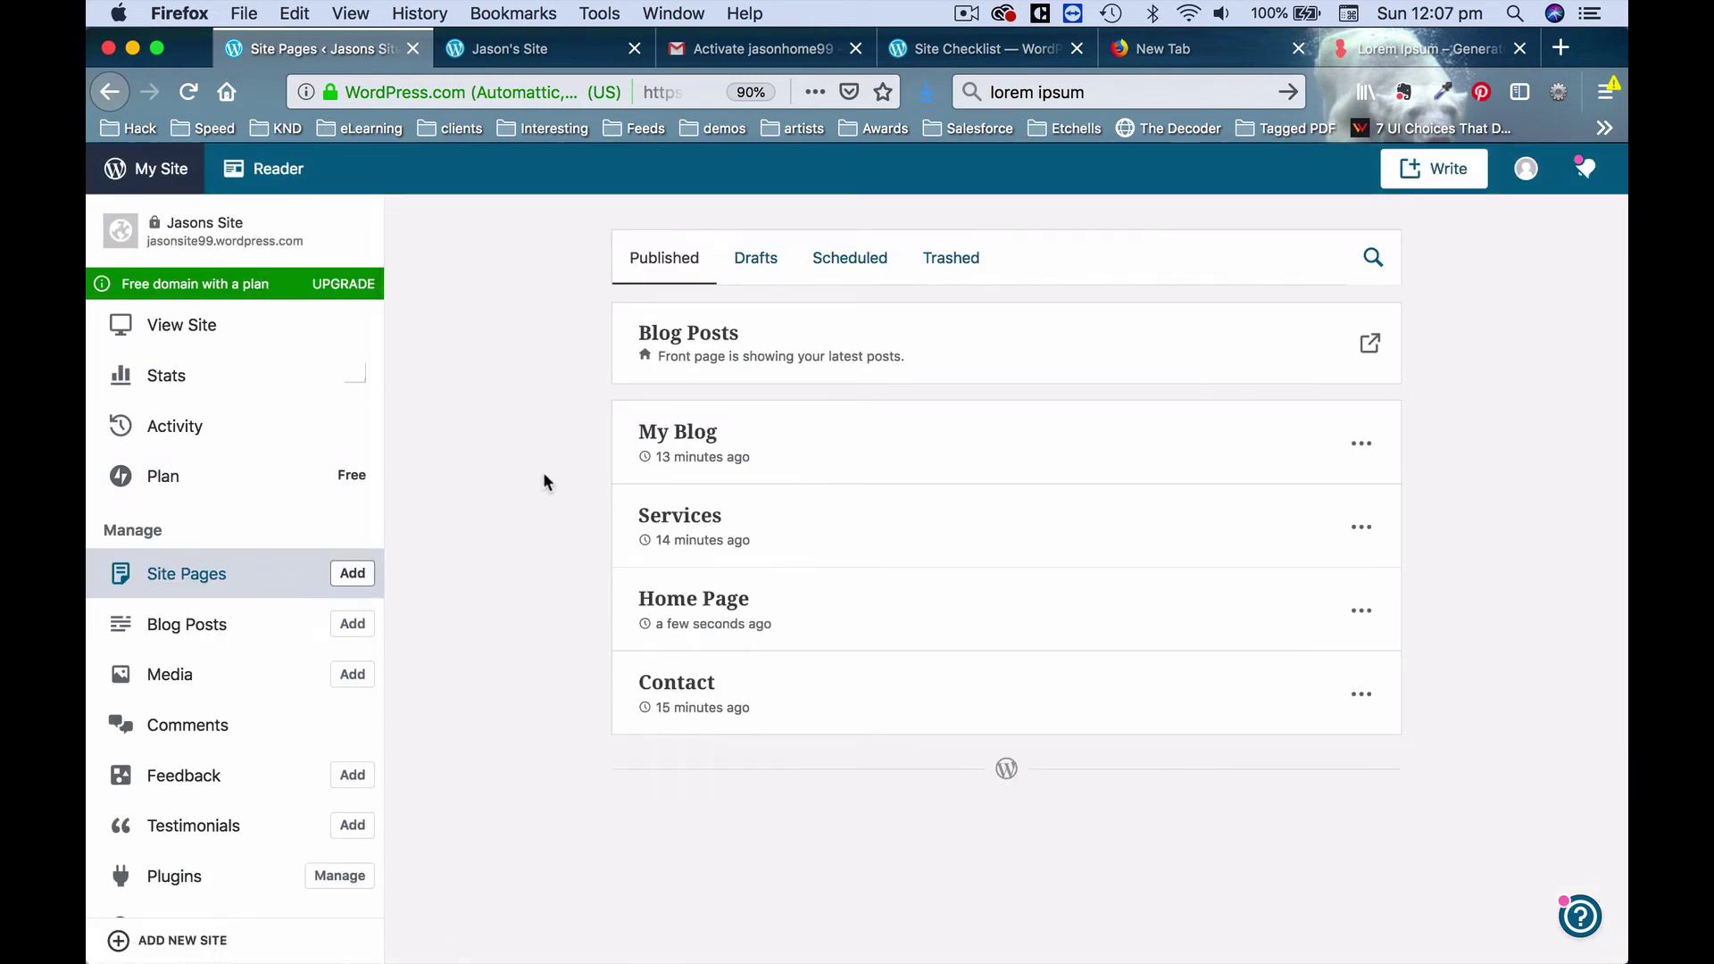
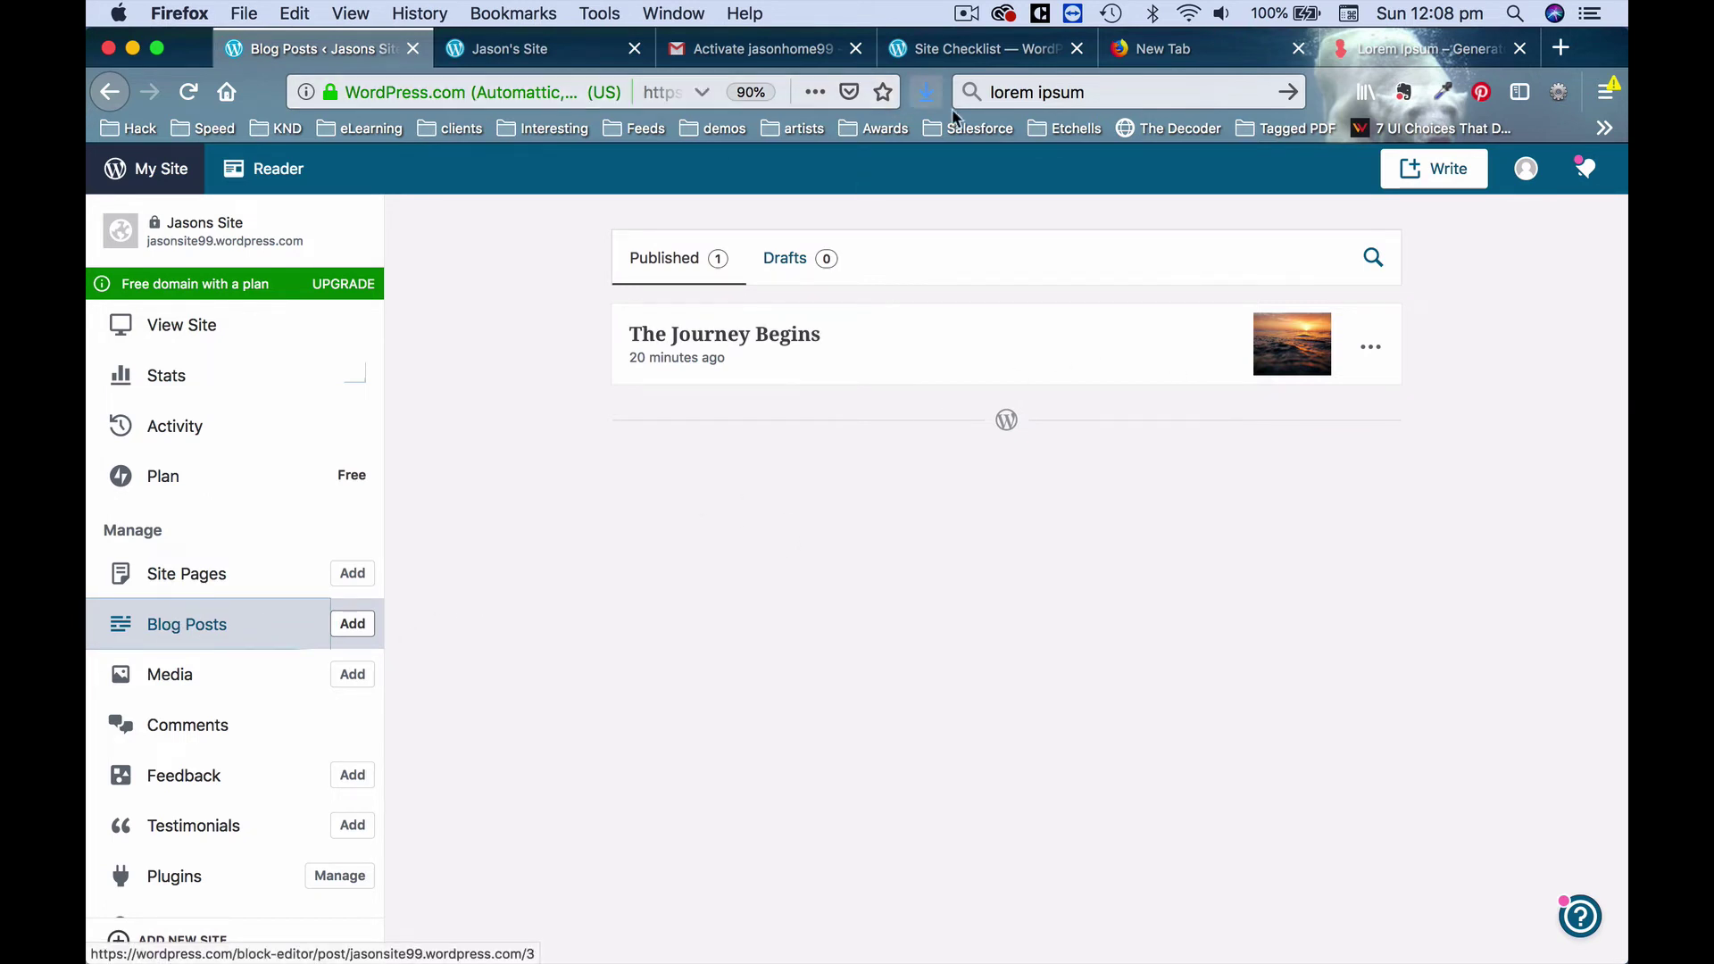
On the live site, open the My Blog page and scroll through it.
click(494, 51)
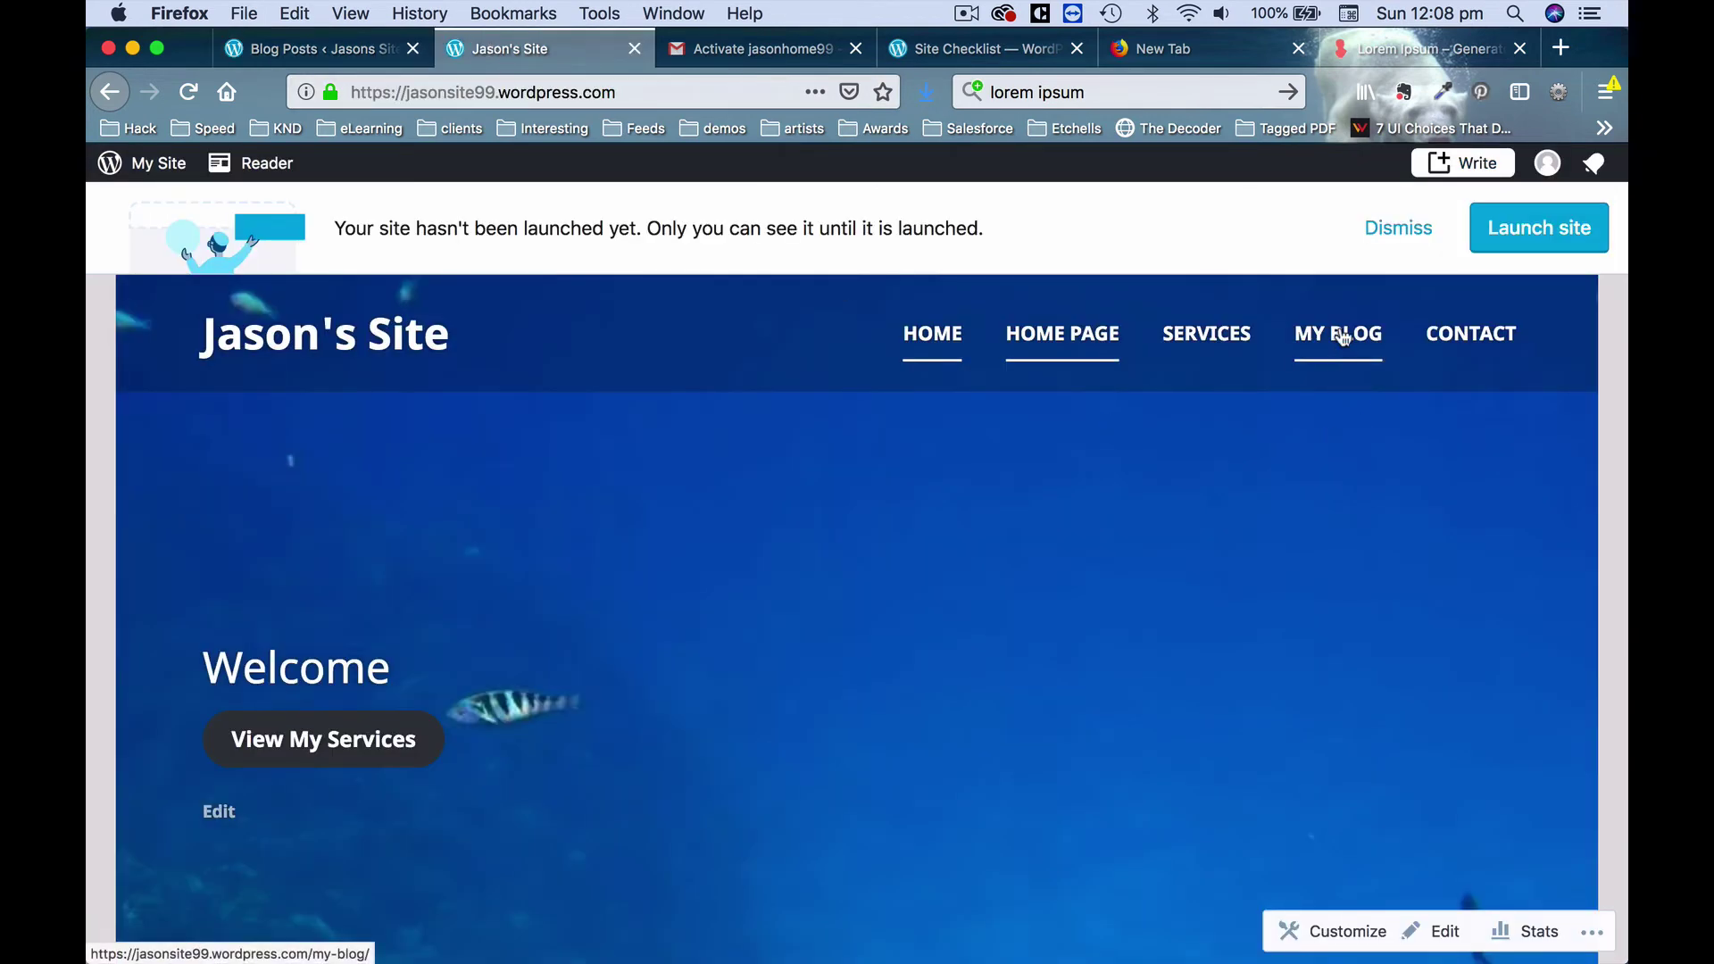
click(1339, 333)
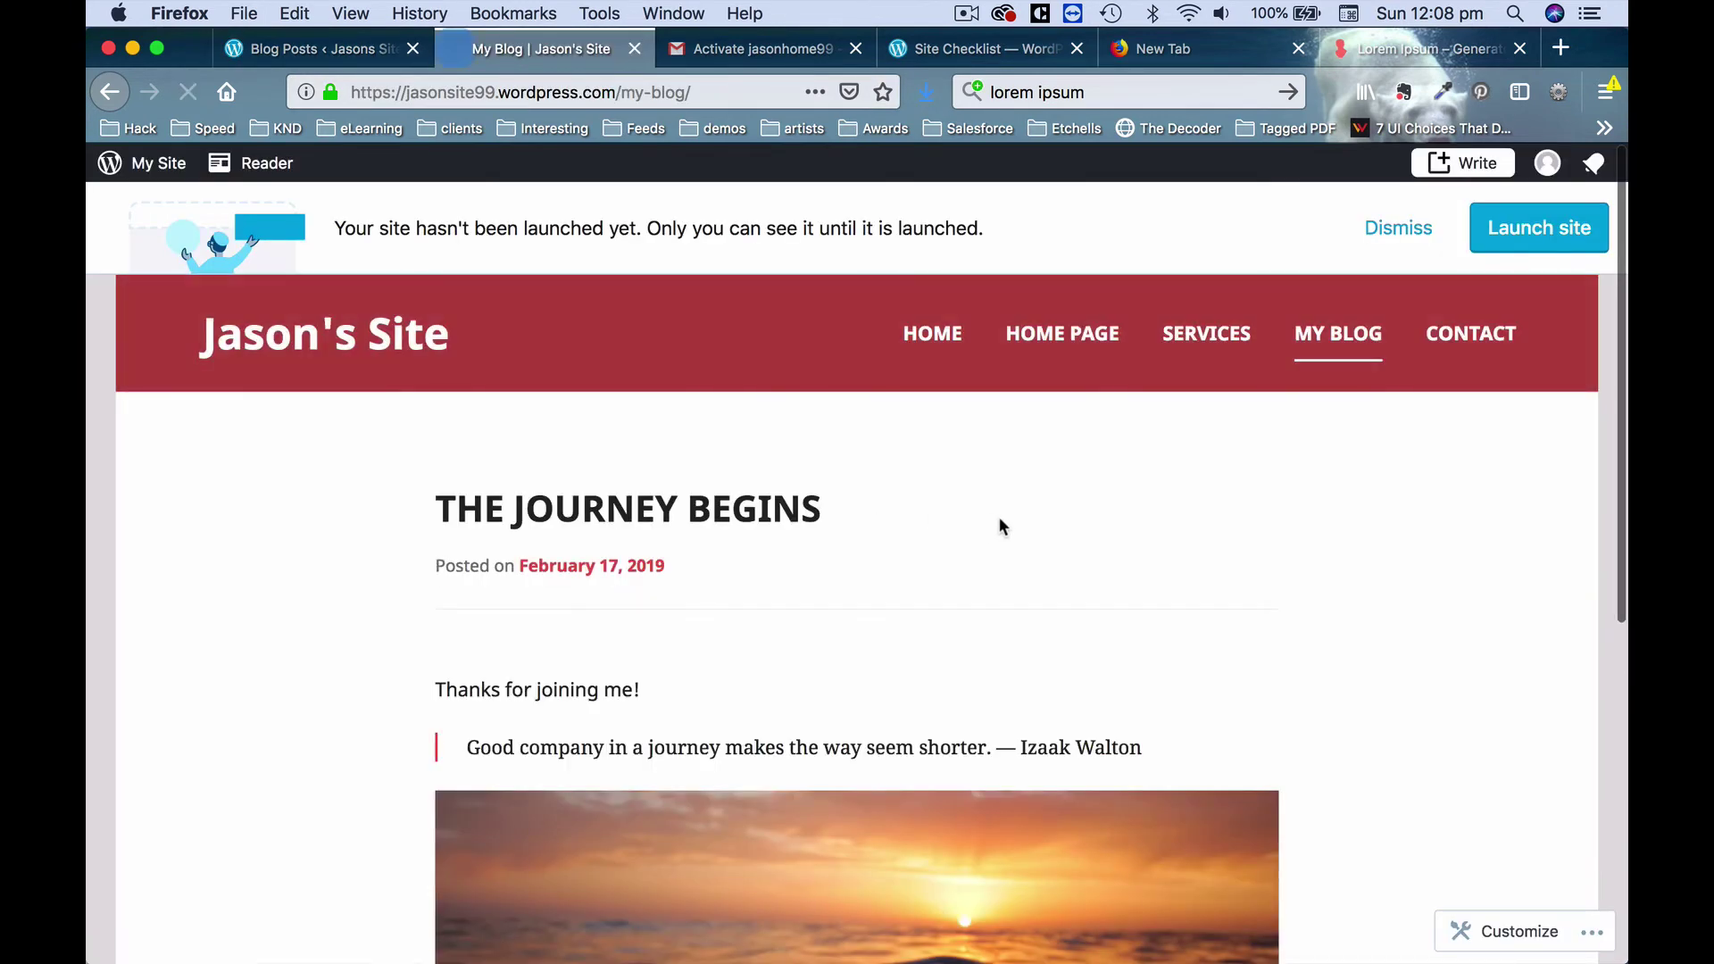
scroll(1554, 647, down, 6)
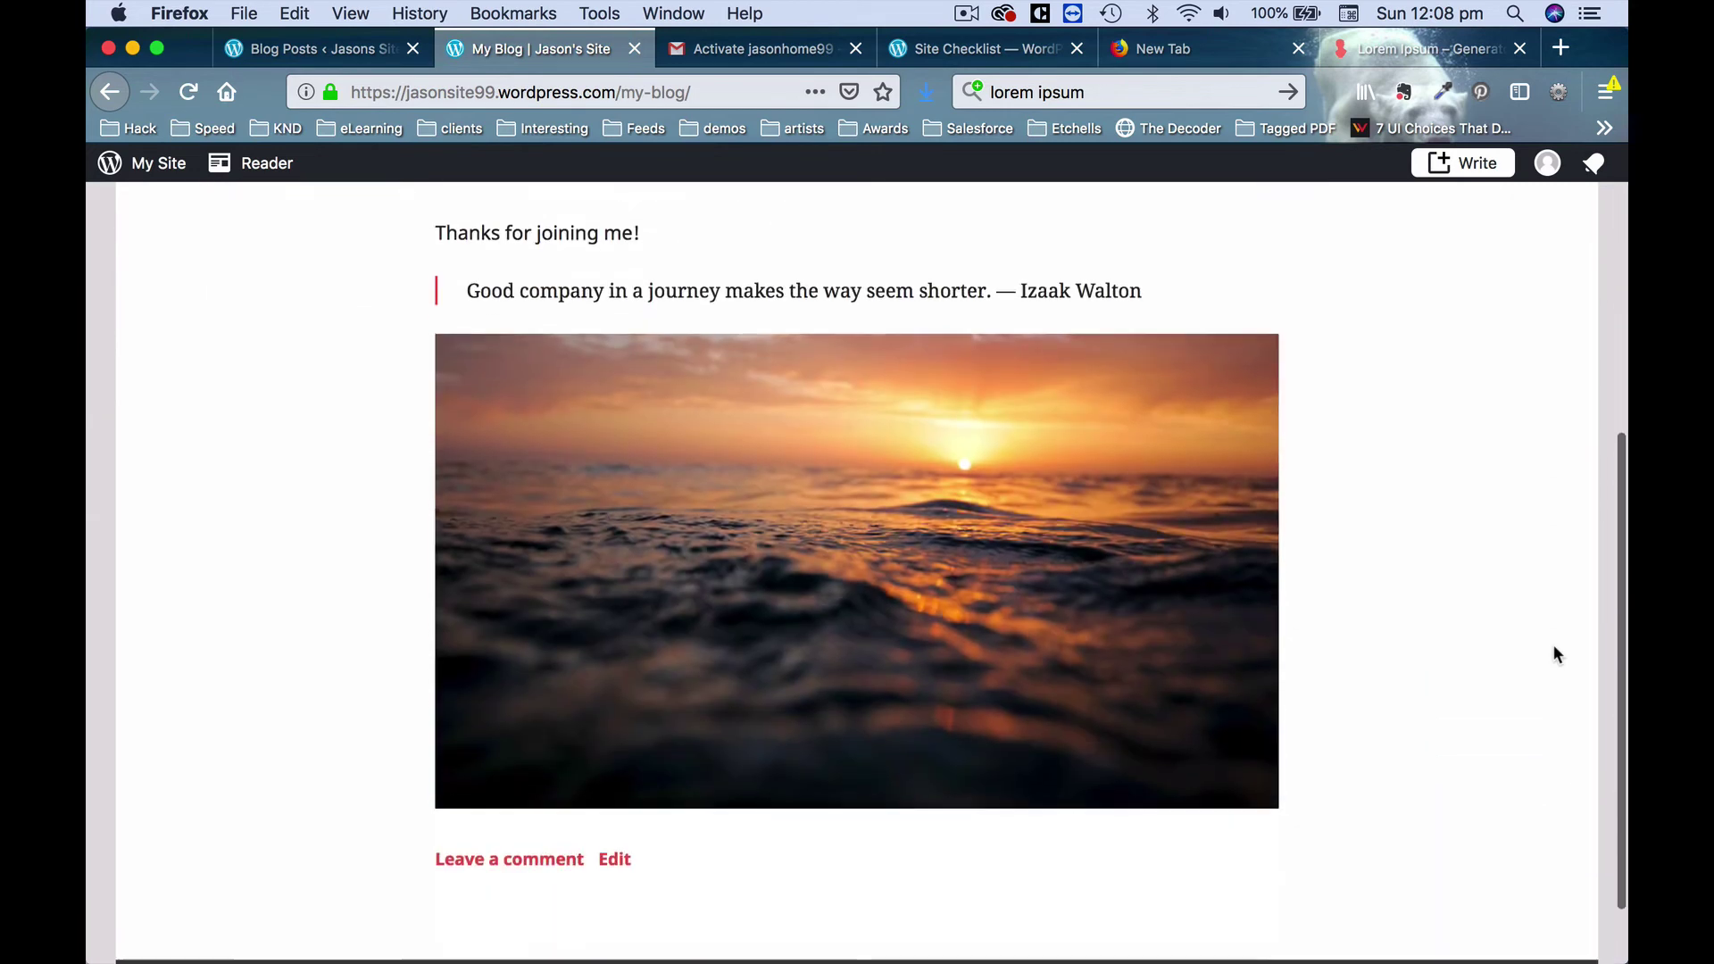
scroll(1553, 648, up, 5)
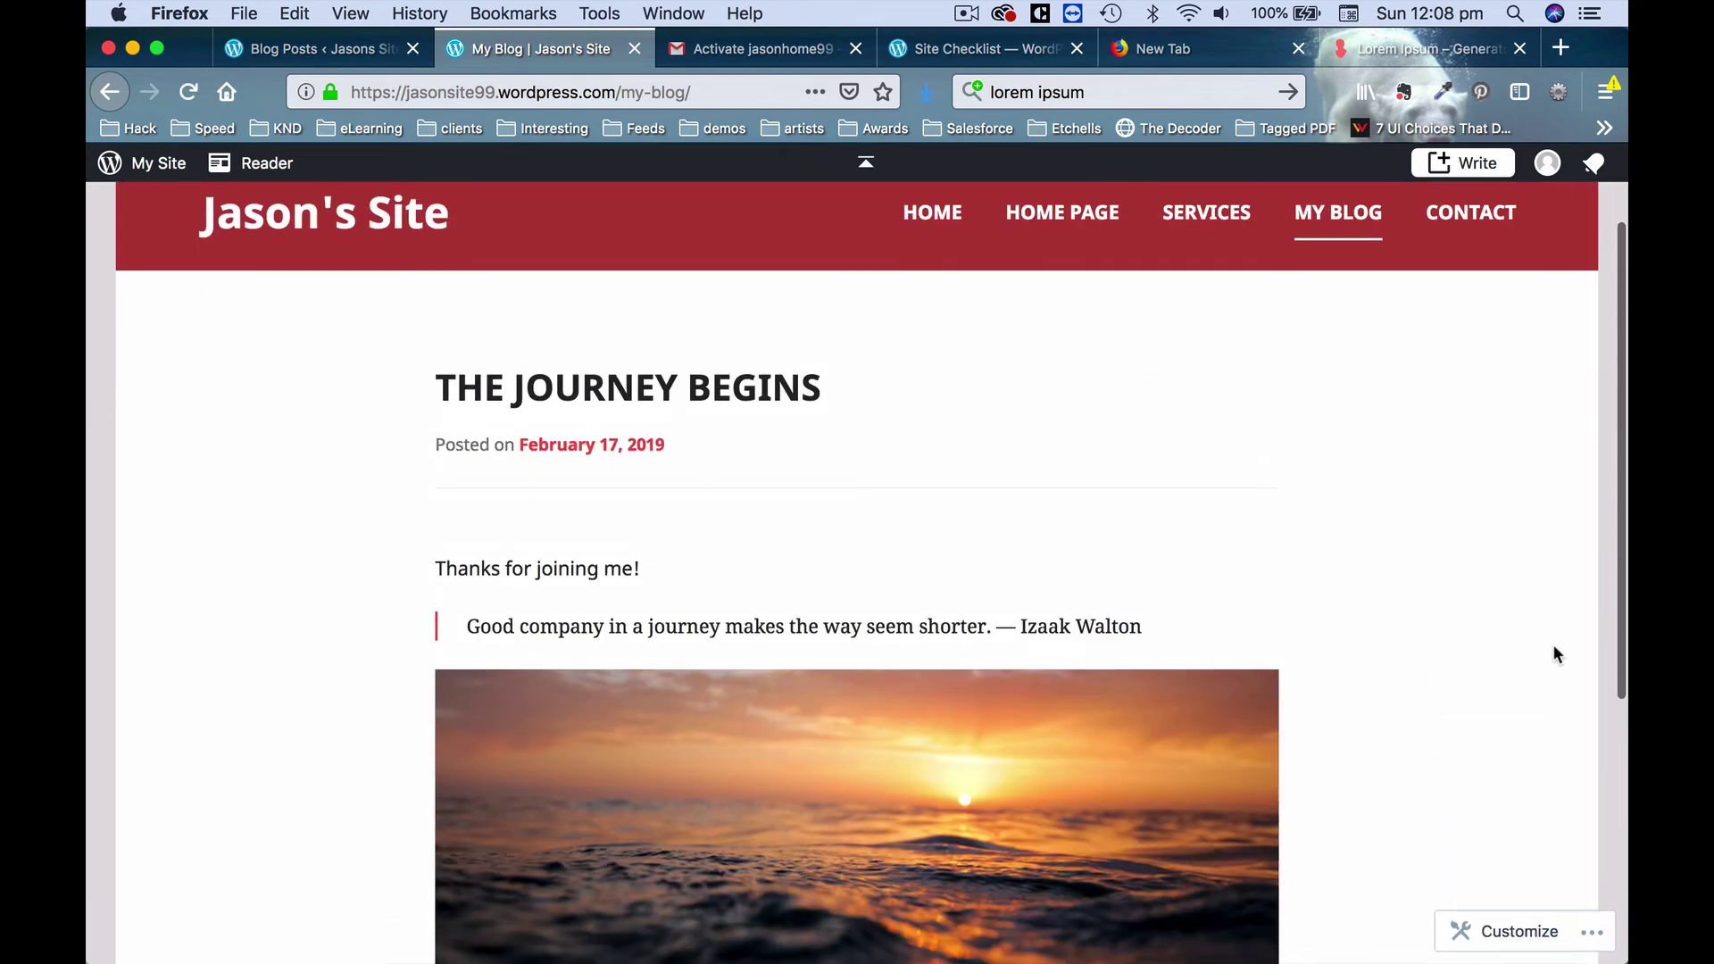
scroll(1555, 648, down, 5)
scroll(1554, 648, up, 3)
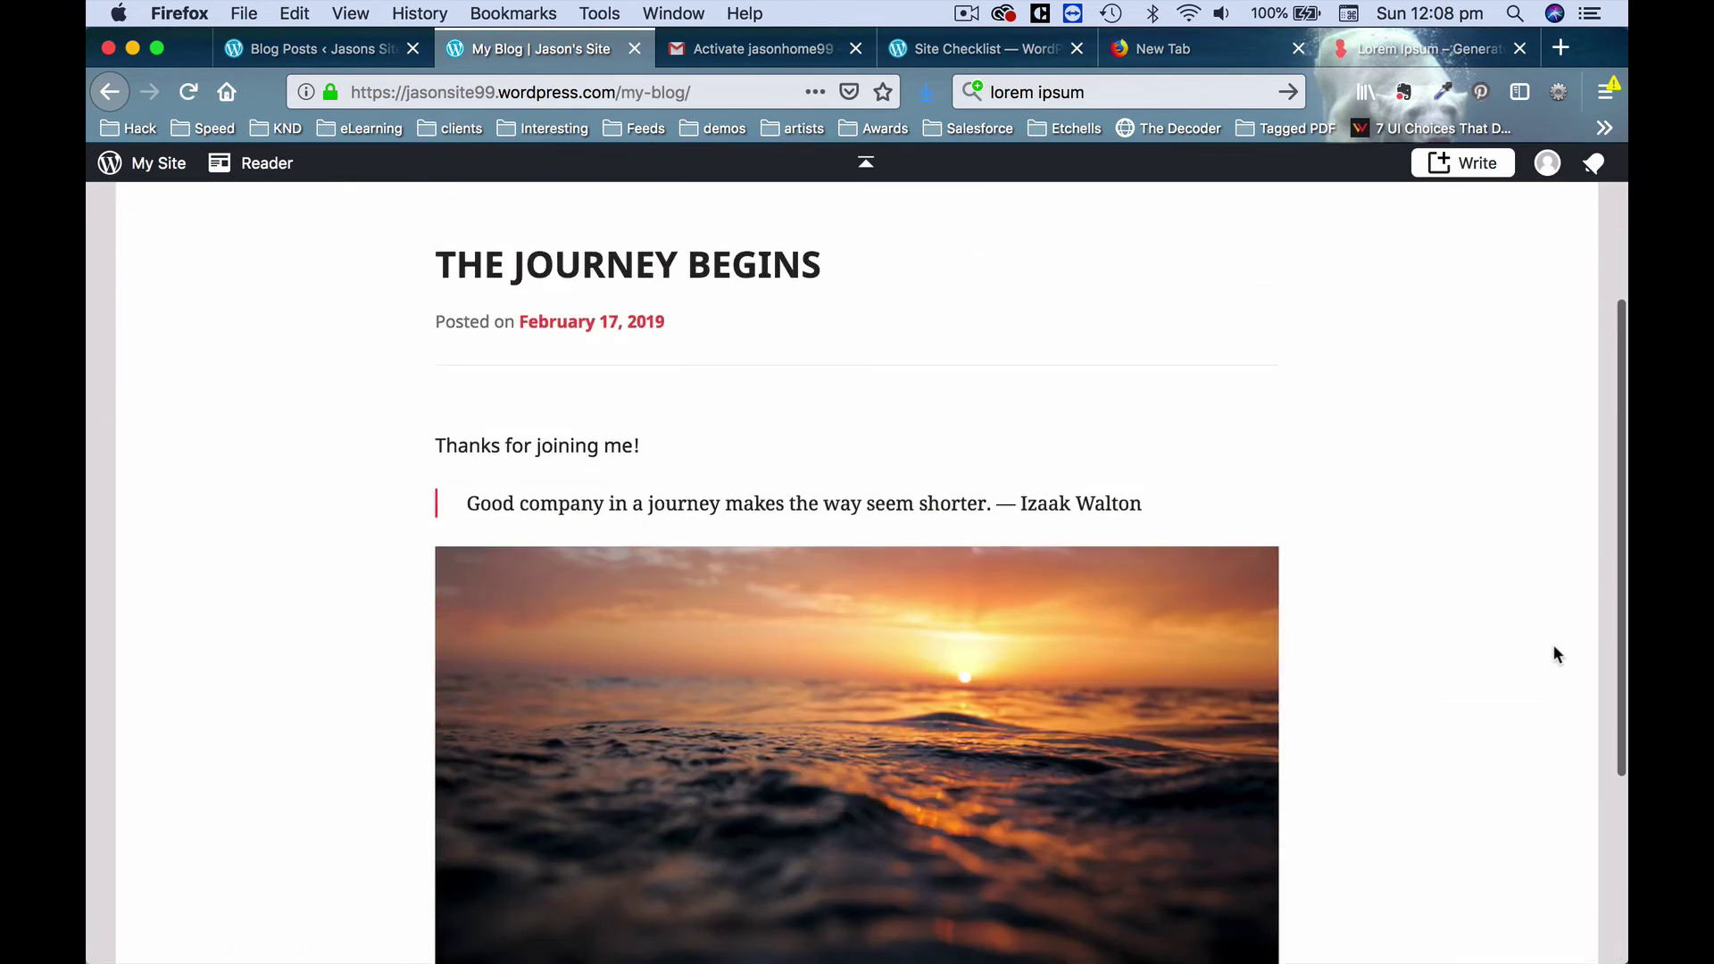
scroll(1554, 647, up, 3)
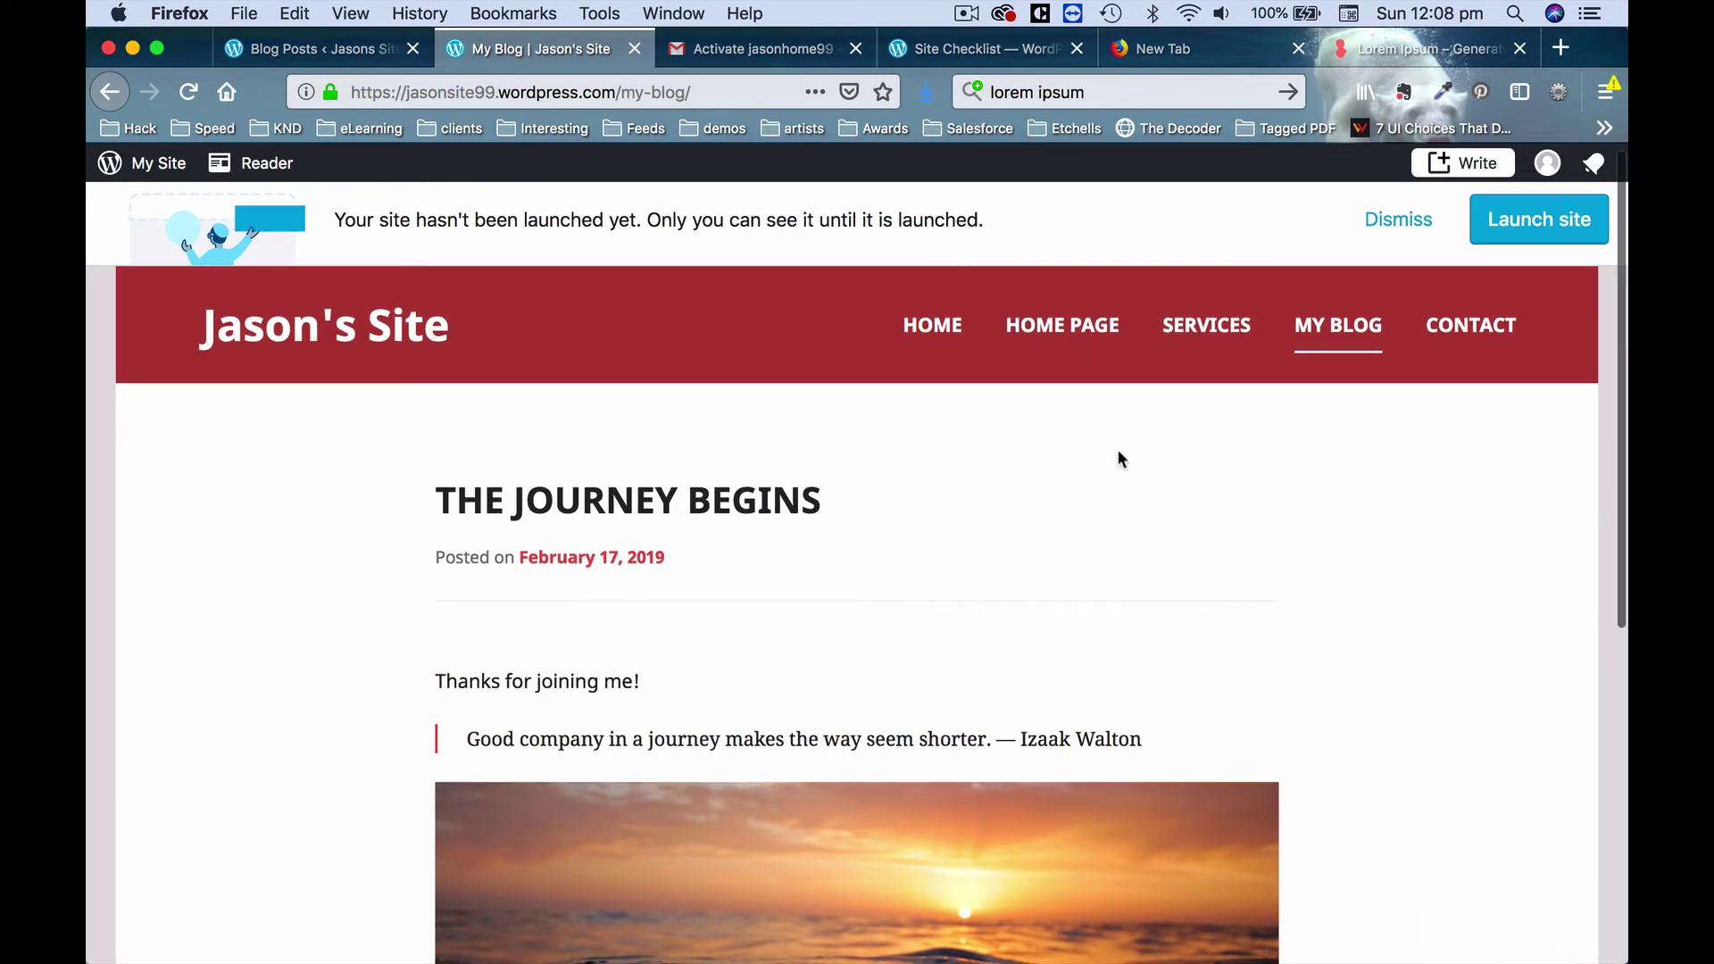
Go back to the home page and open the Services page from the site navigation.
click(1062, 325)
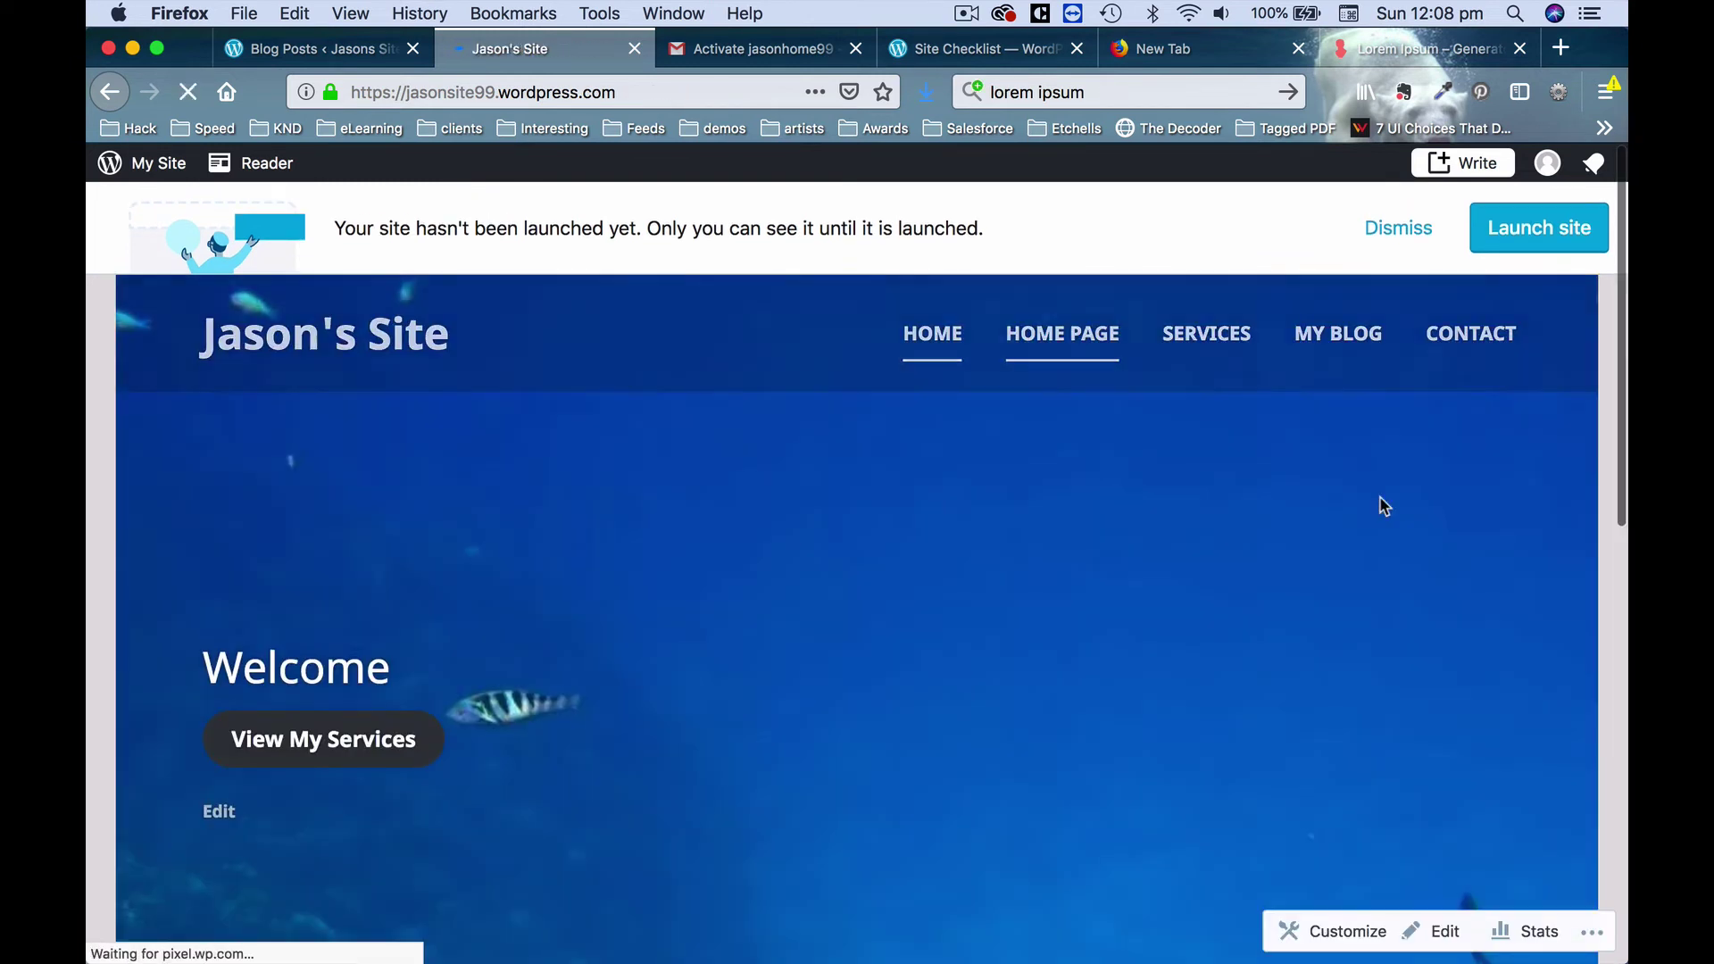
scroll(876, 642, down, 5)
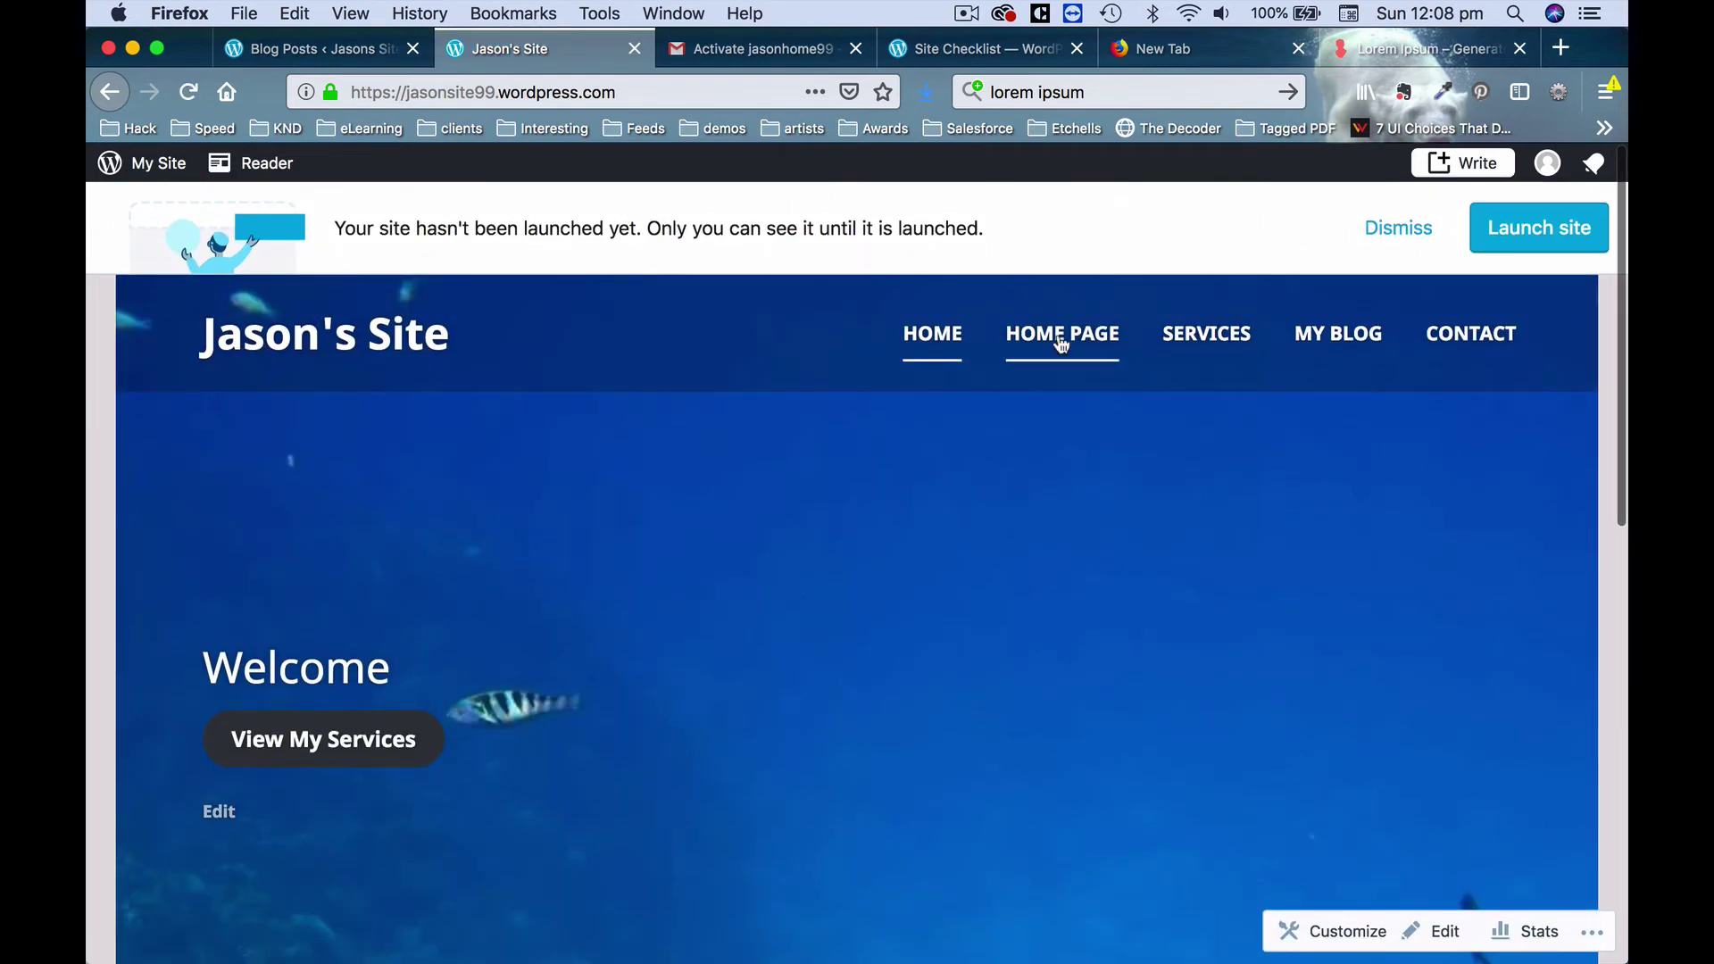
click(1212, 348)
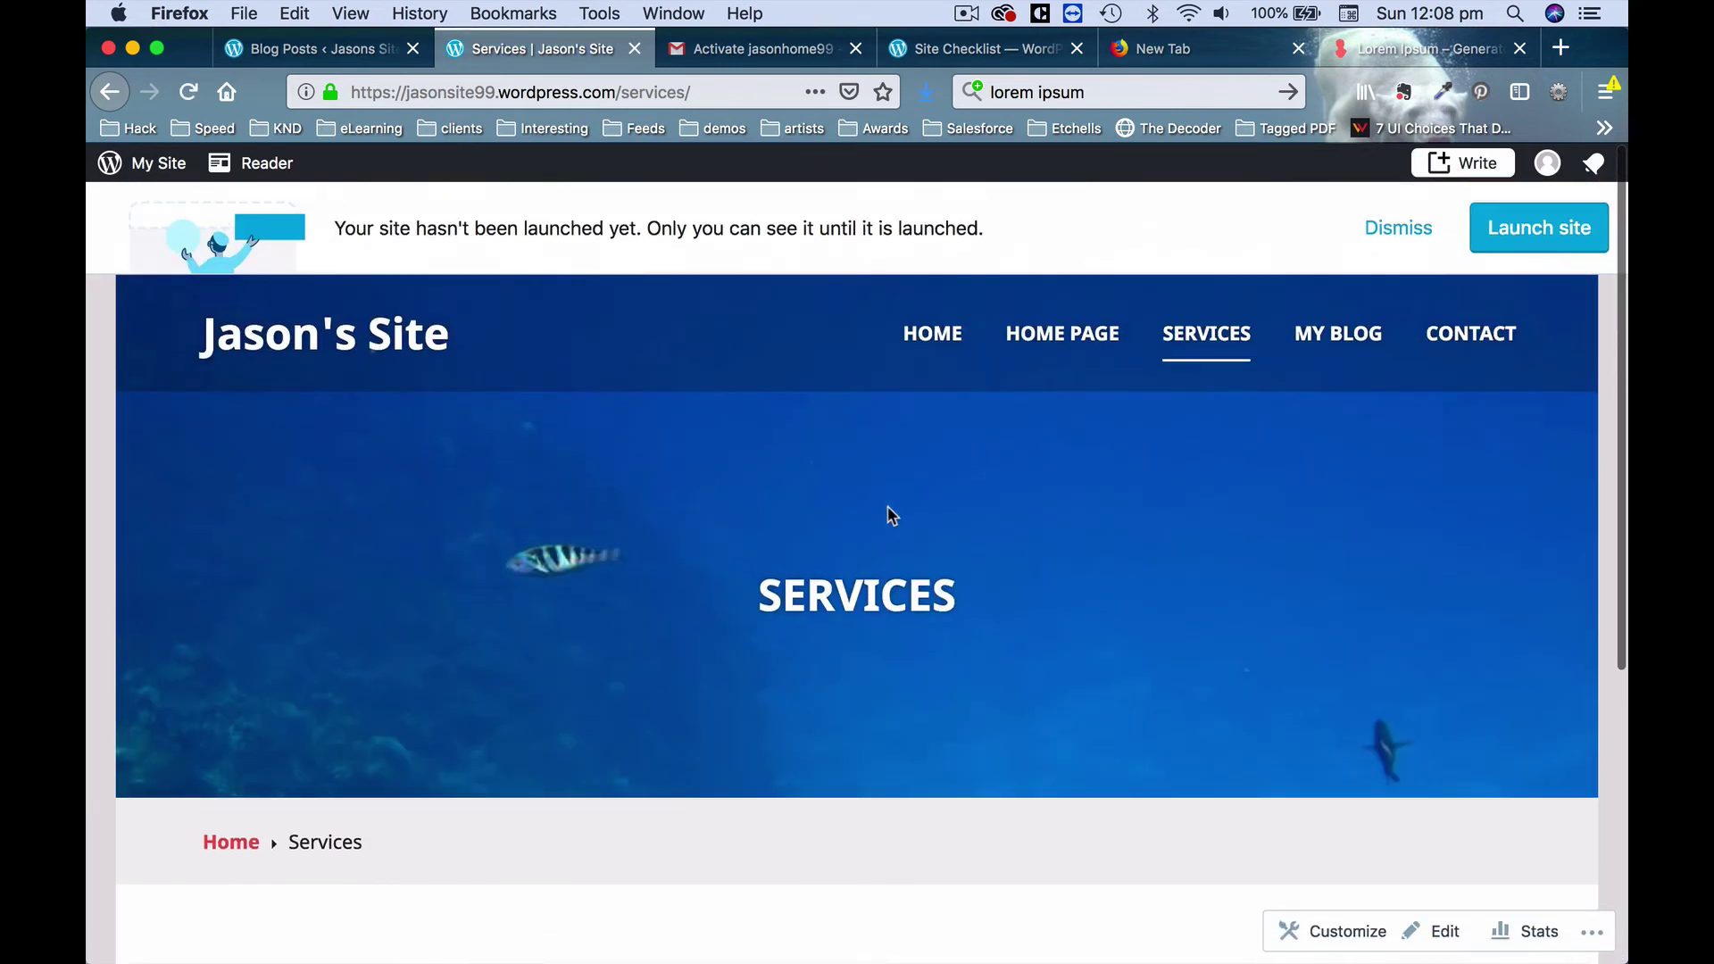
Open the Services page in the editor and select its 'My Service' text.
click(388, 56)
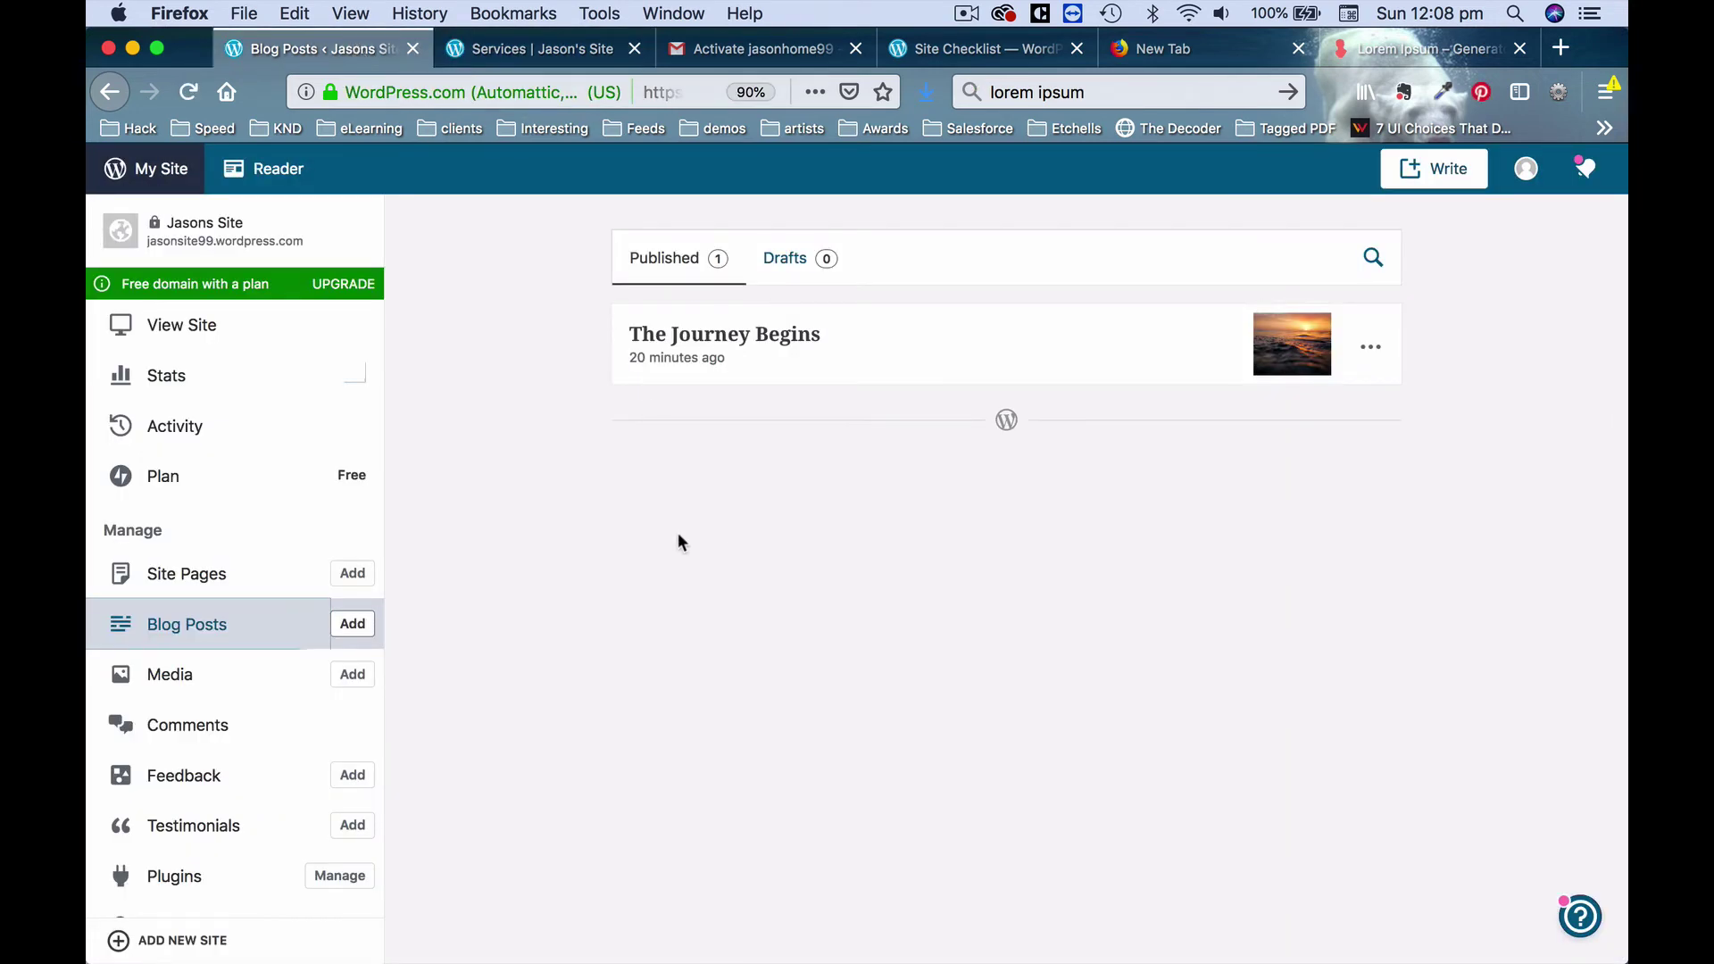
click(230, 575)
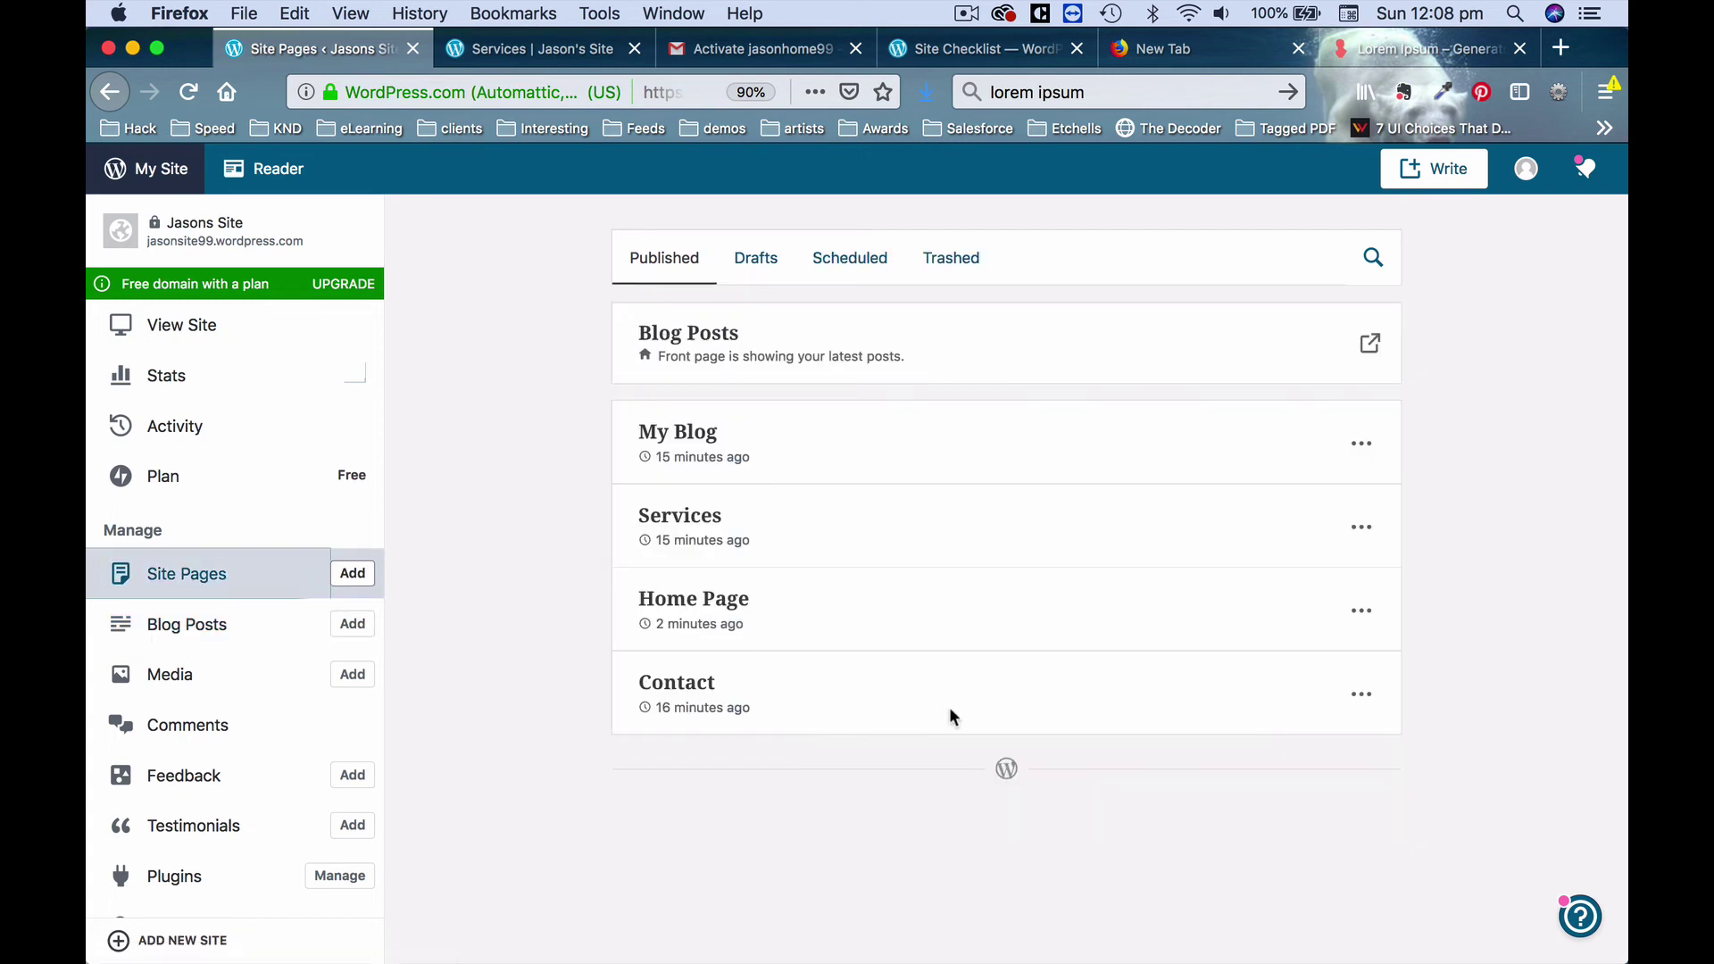
click(703, 525)
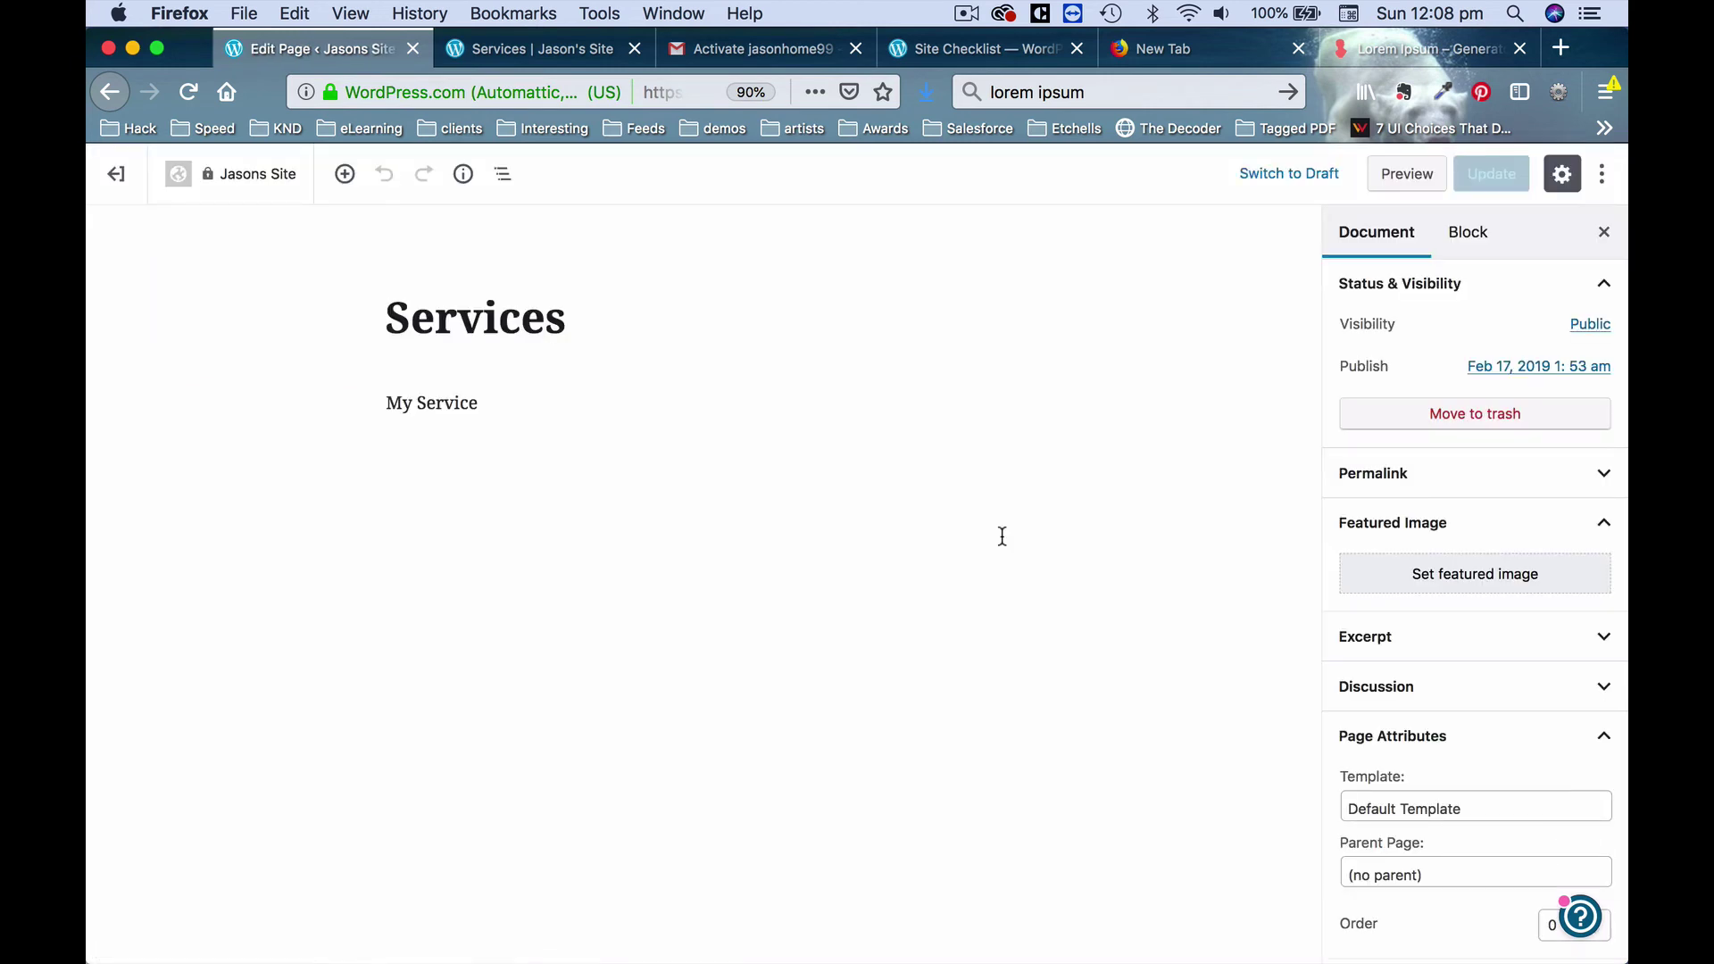
click(479, 400)
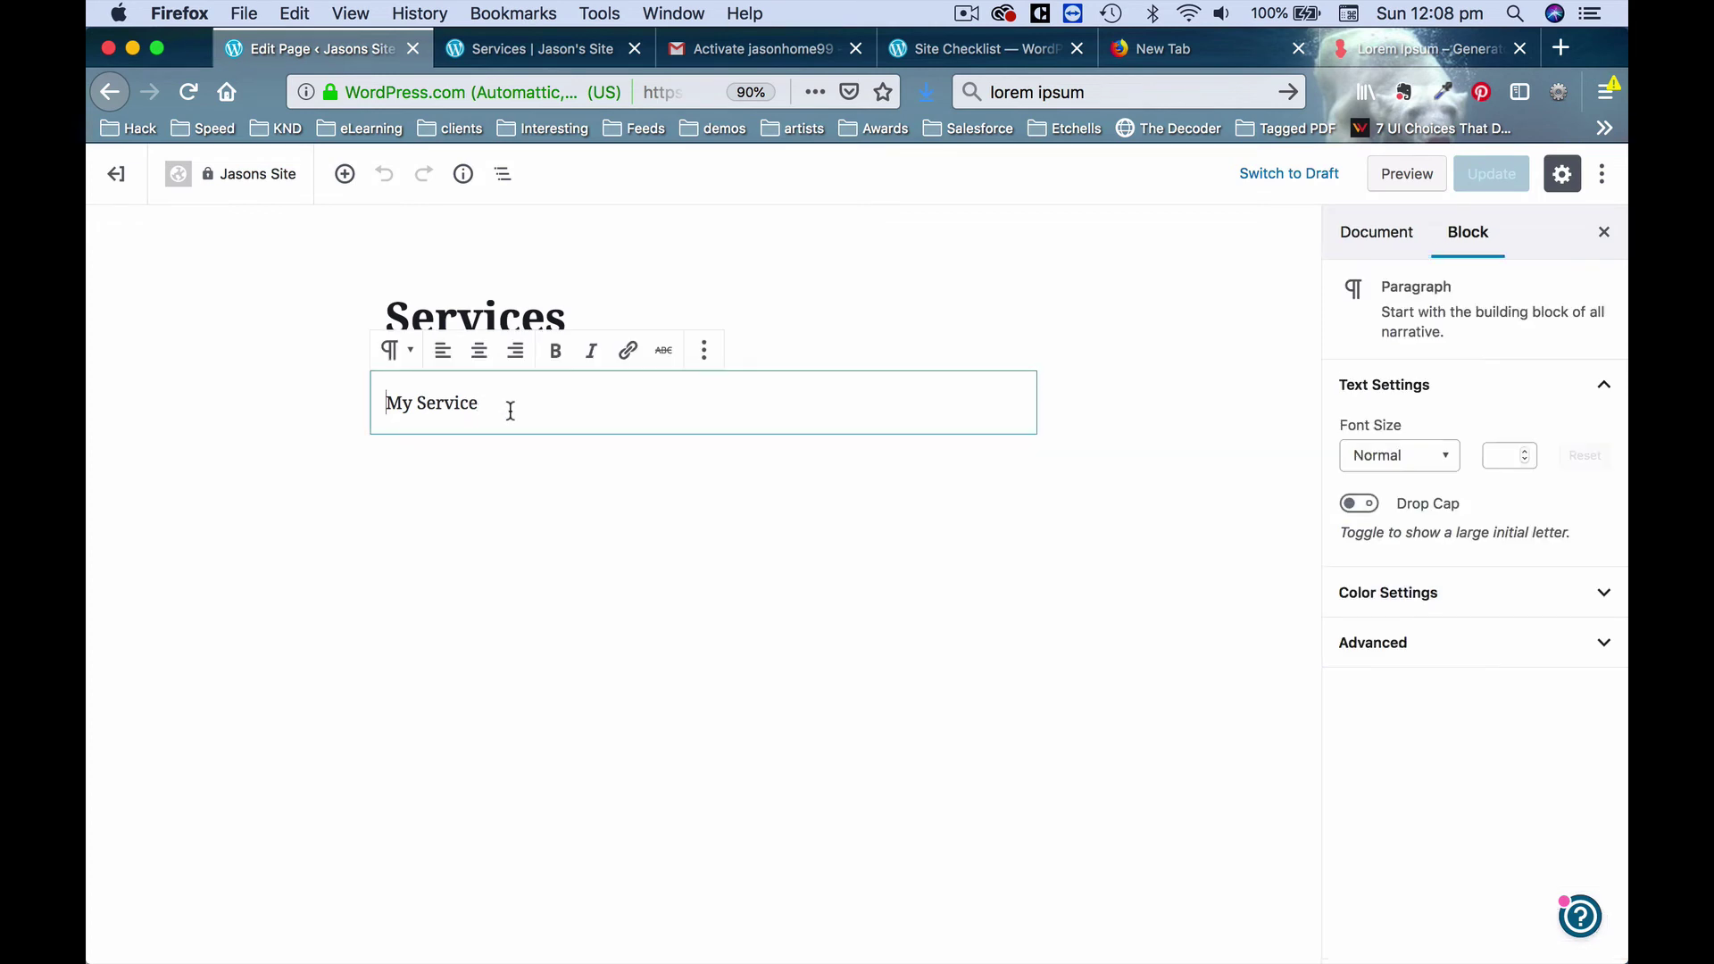
triple_click(479, 404)
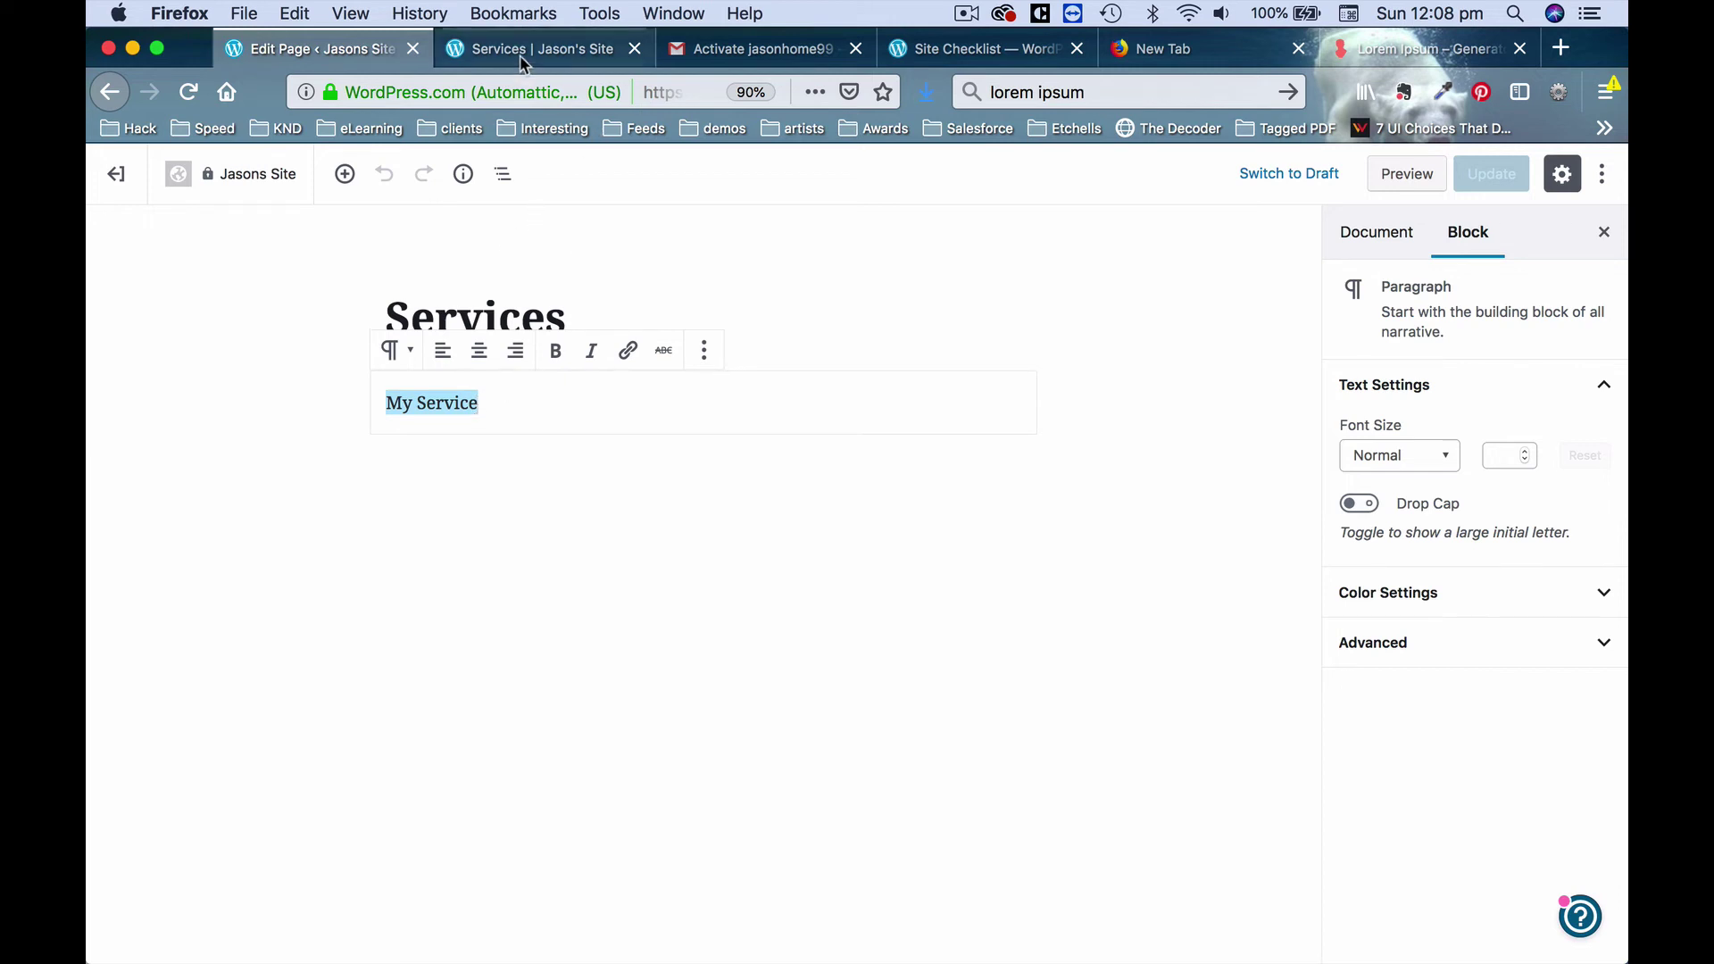
Replace 'My Service' with a lorem ipsum paragraph from loremipsum.io and update the page.
click(1402, 47)
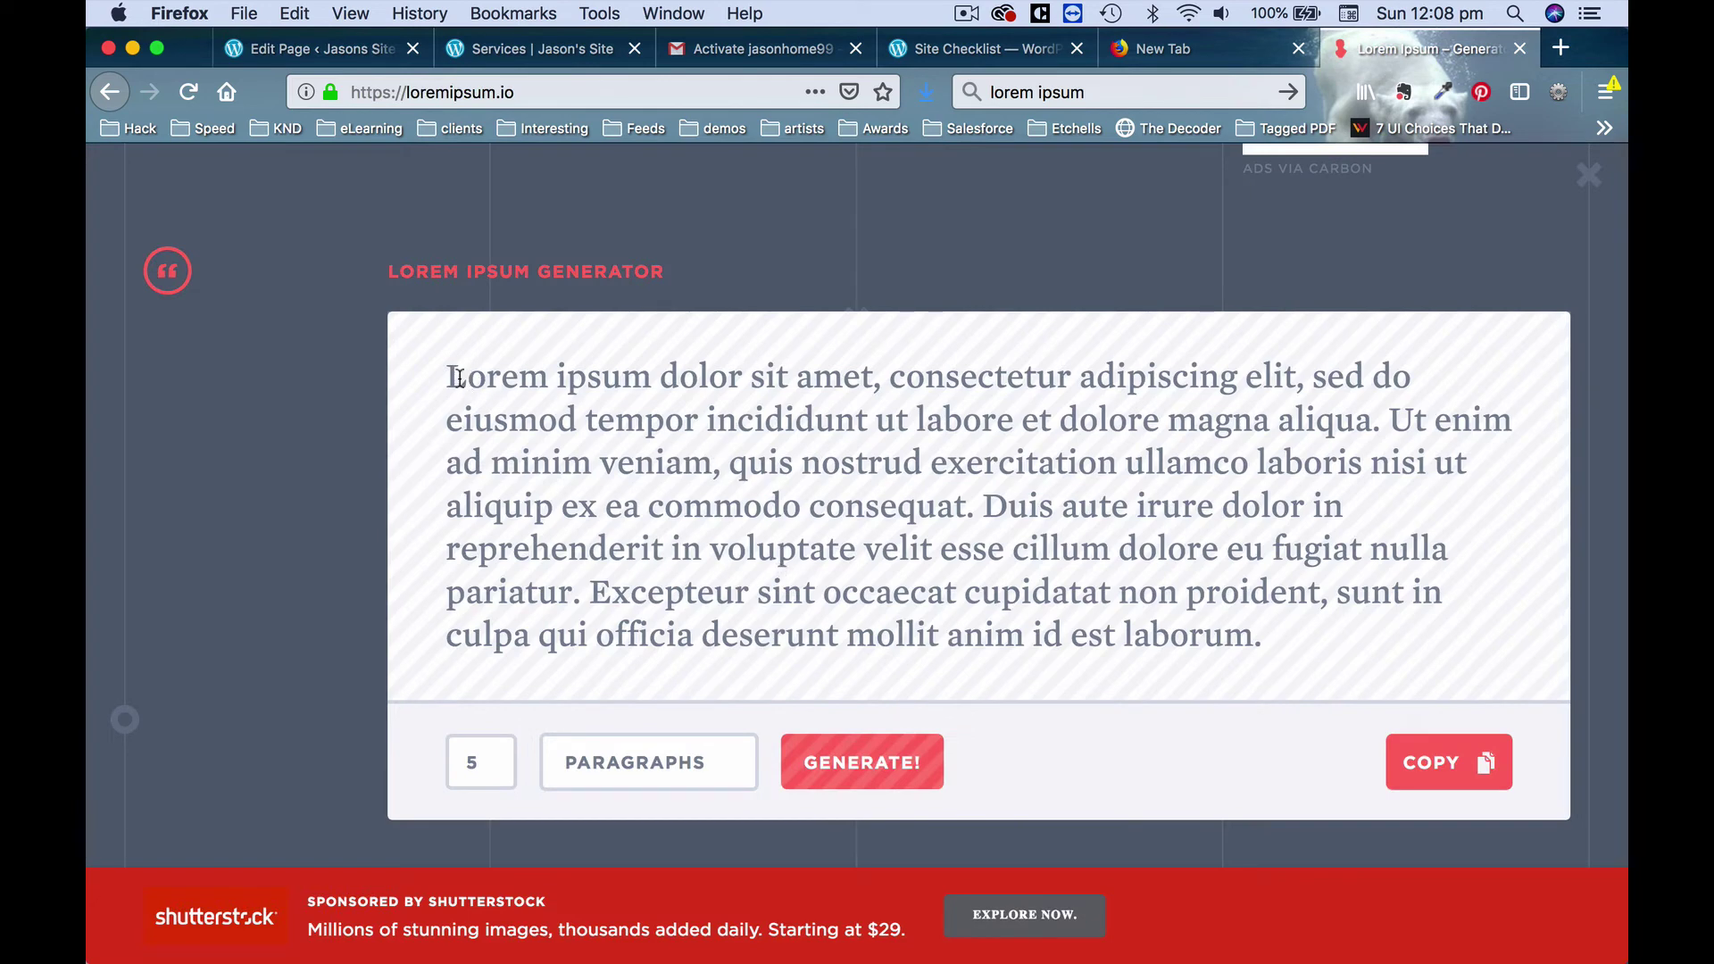
drag(458, 377, 1312, 665)
key(super+c)
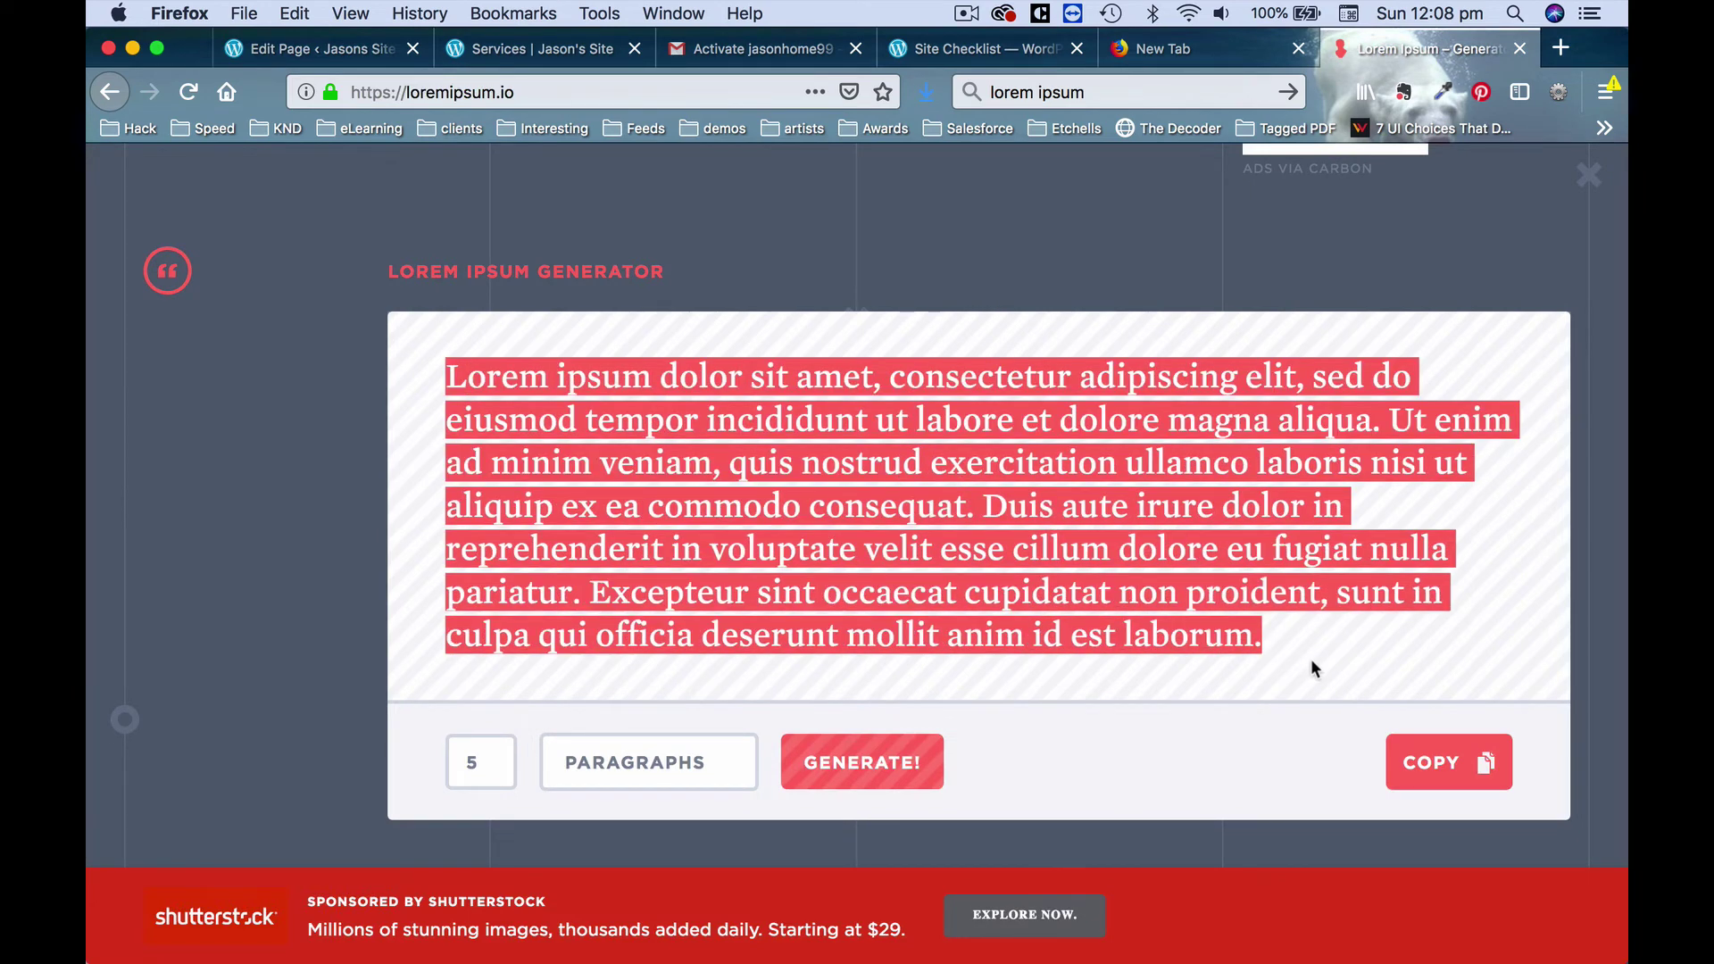
click(554, 49)
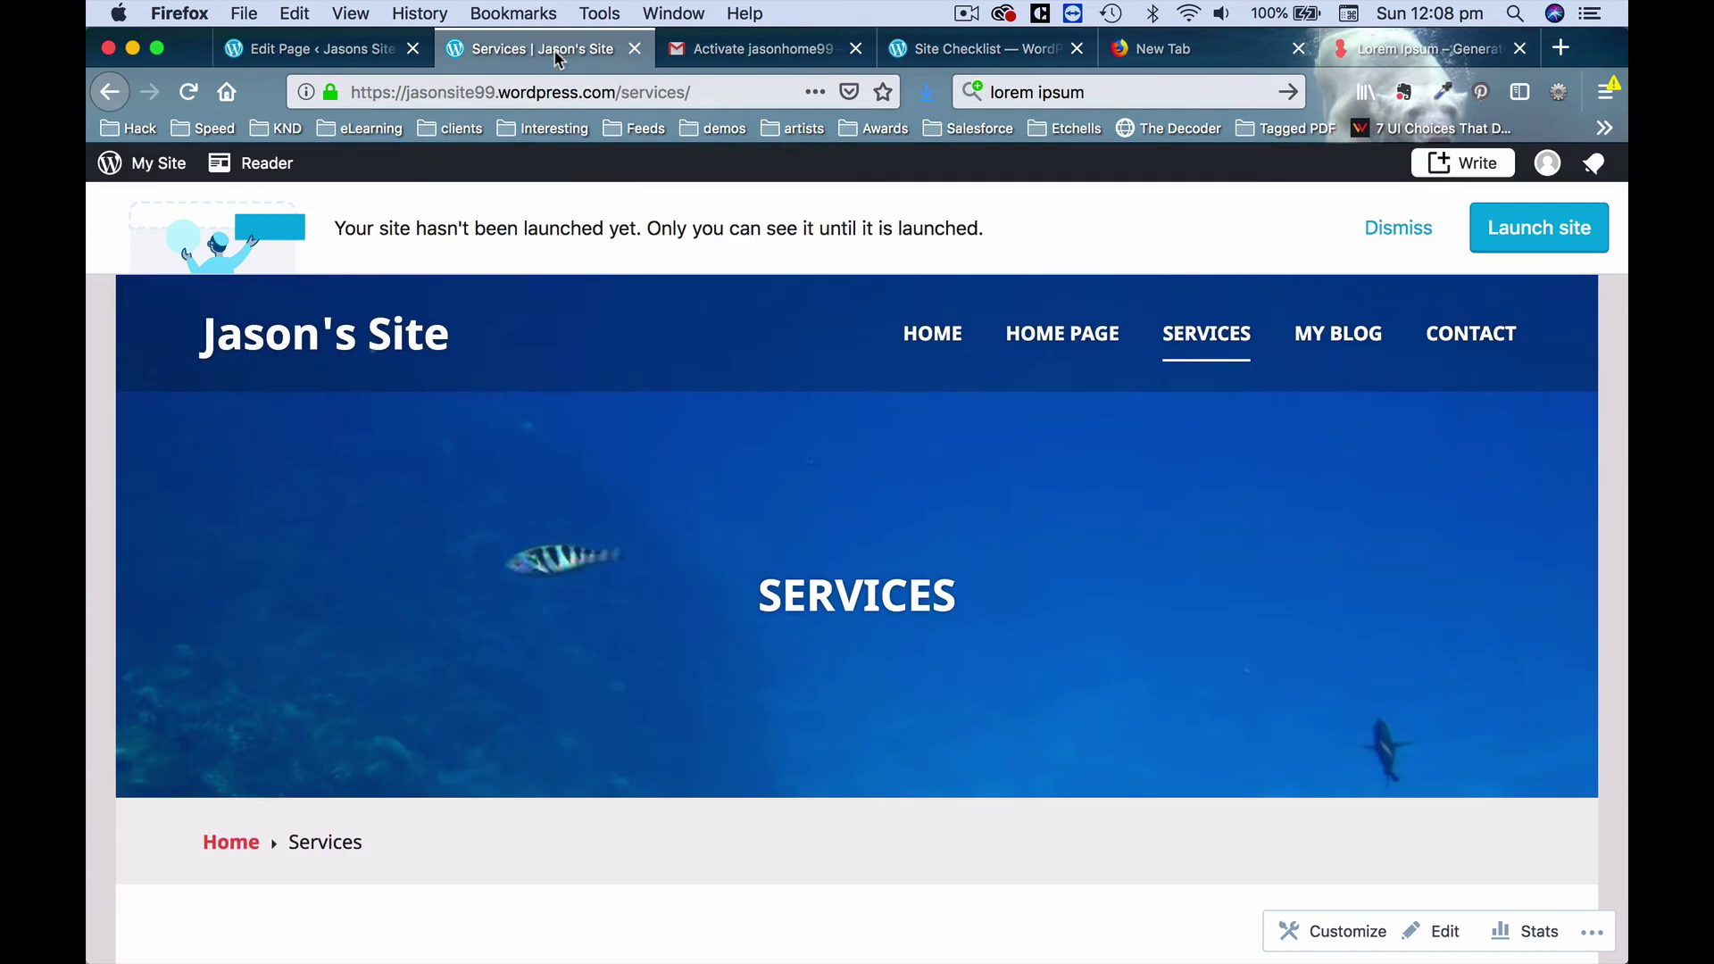
click(330, 49)
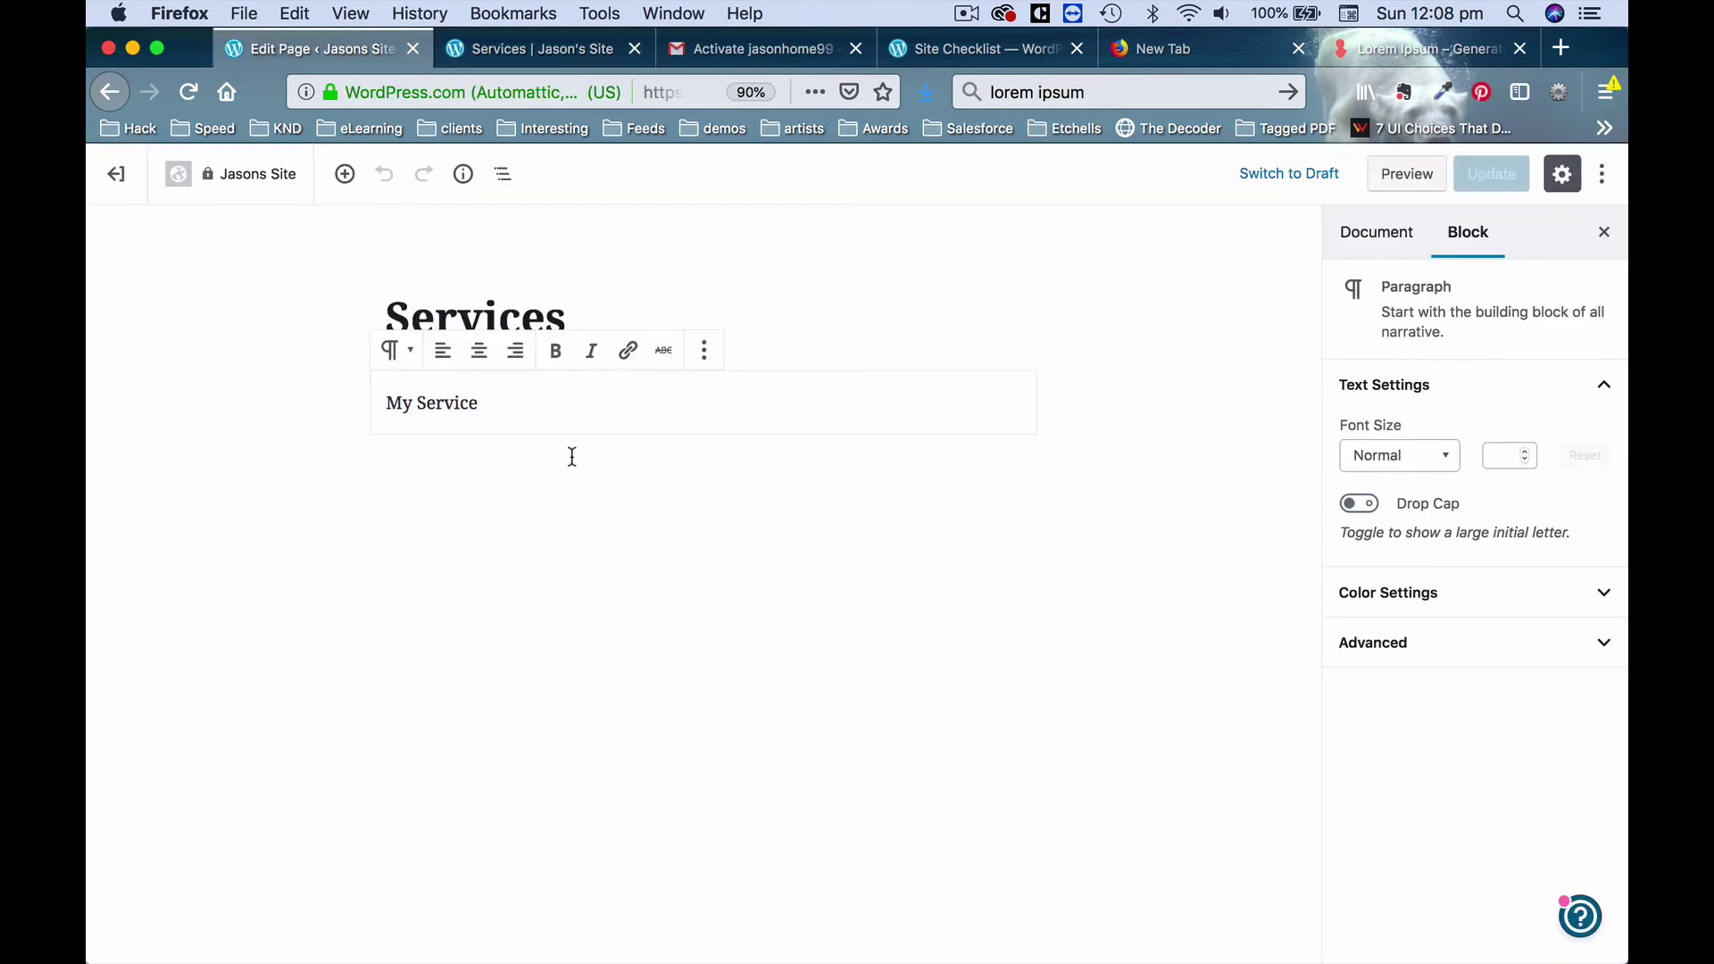
key(super+a)
key(super+v)
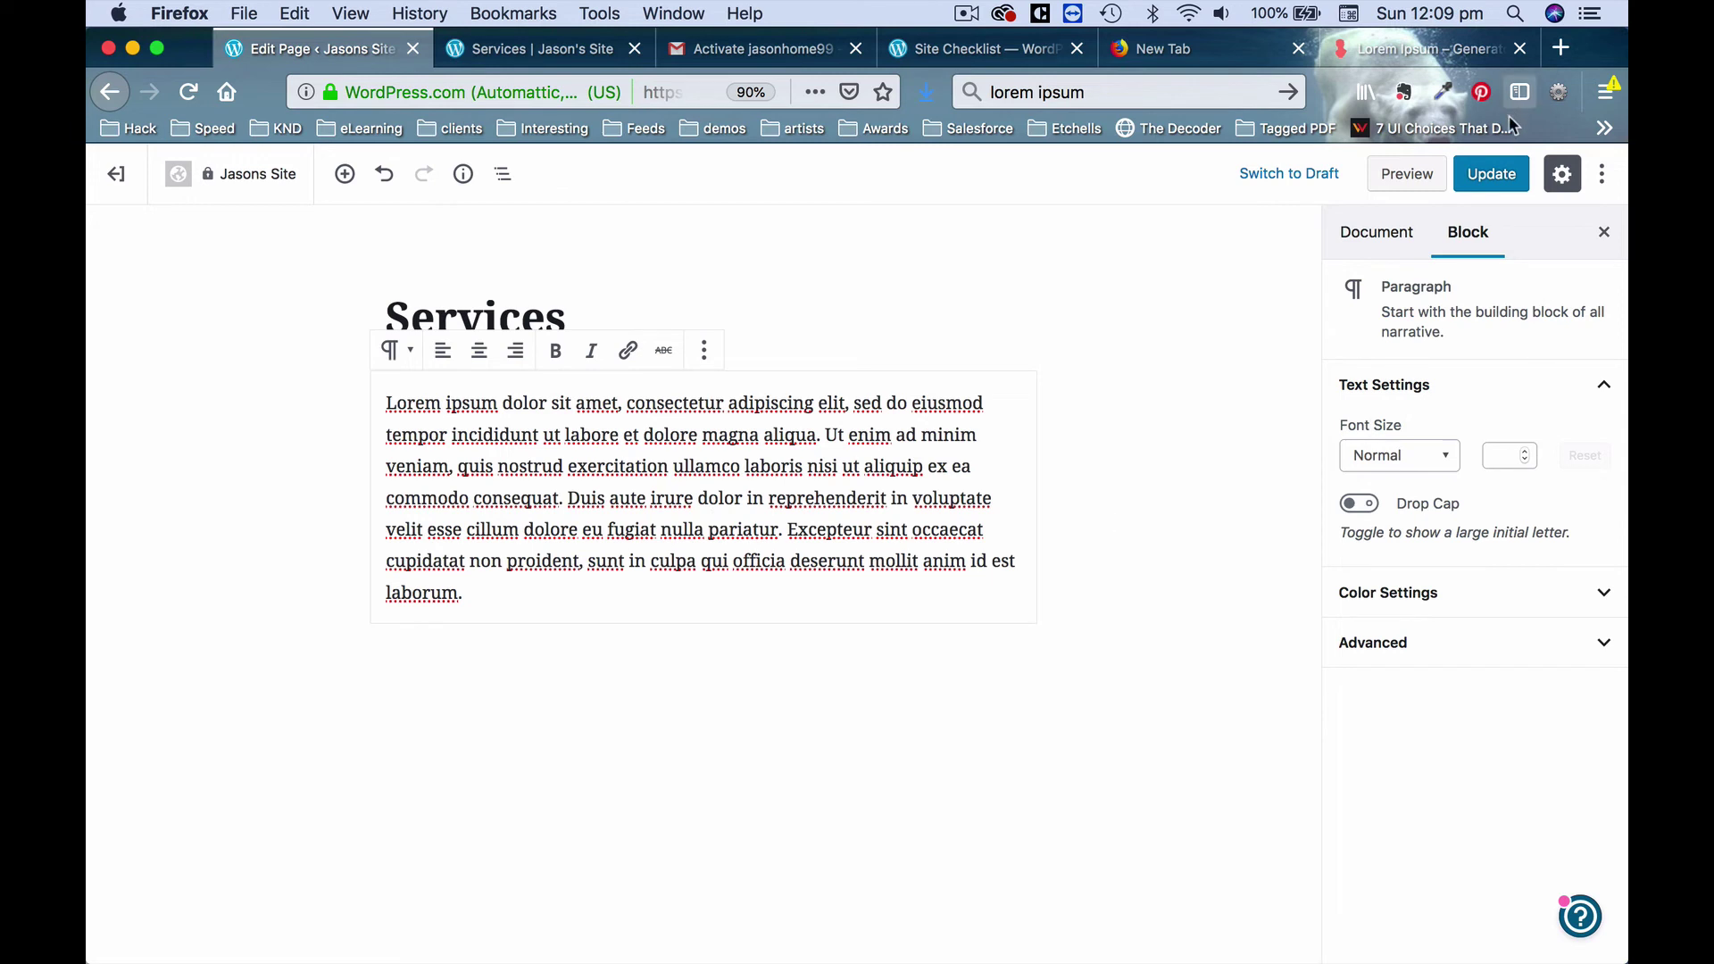
click(1491, 177)
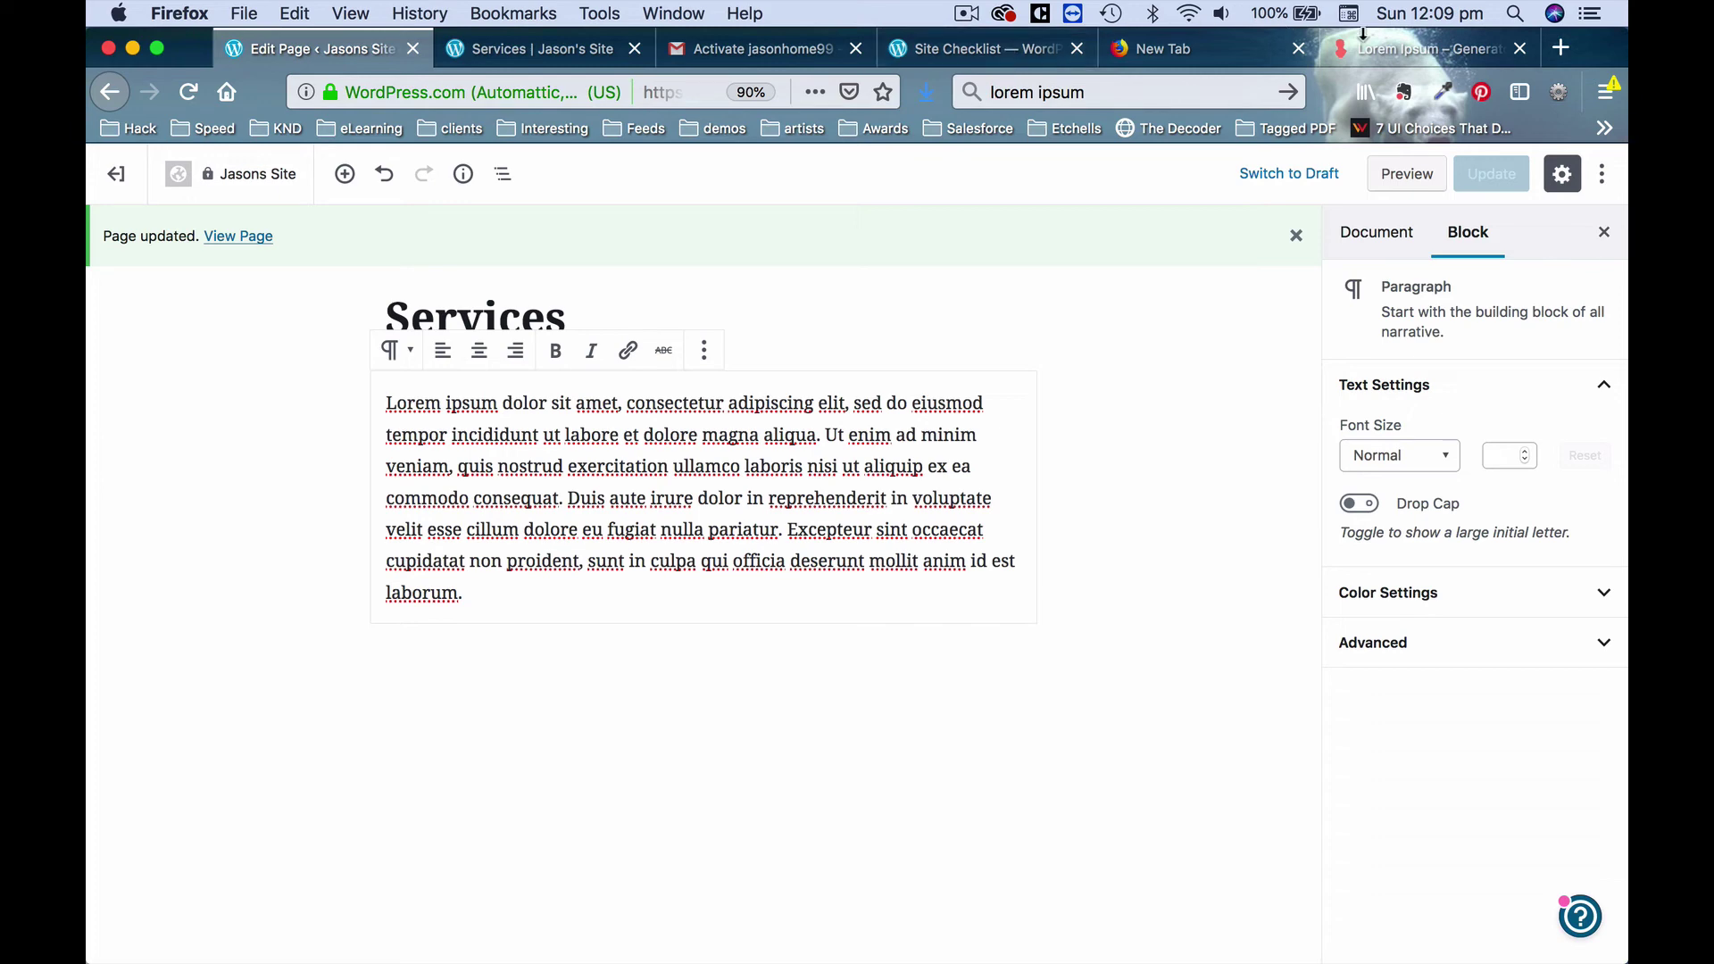
click(1030, 55)
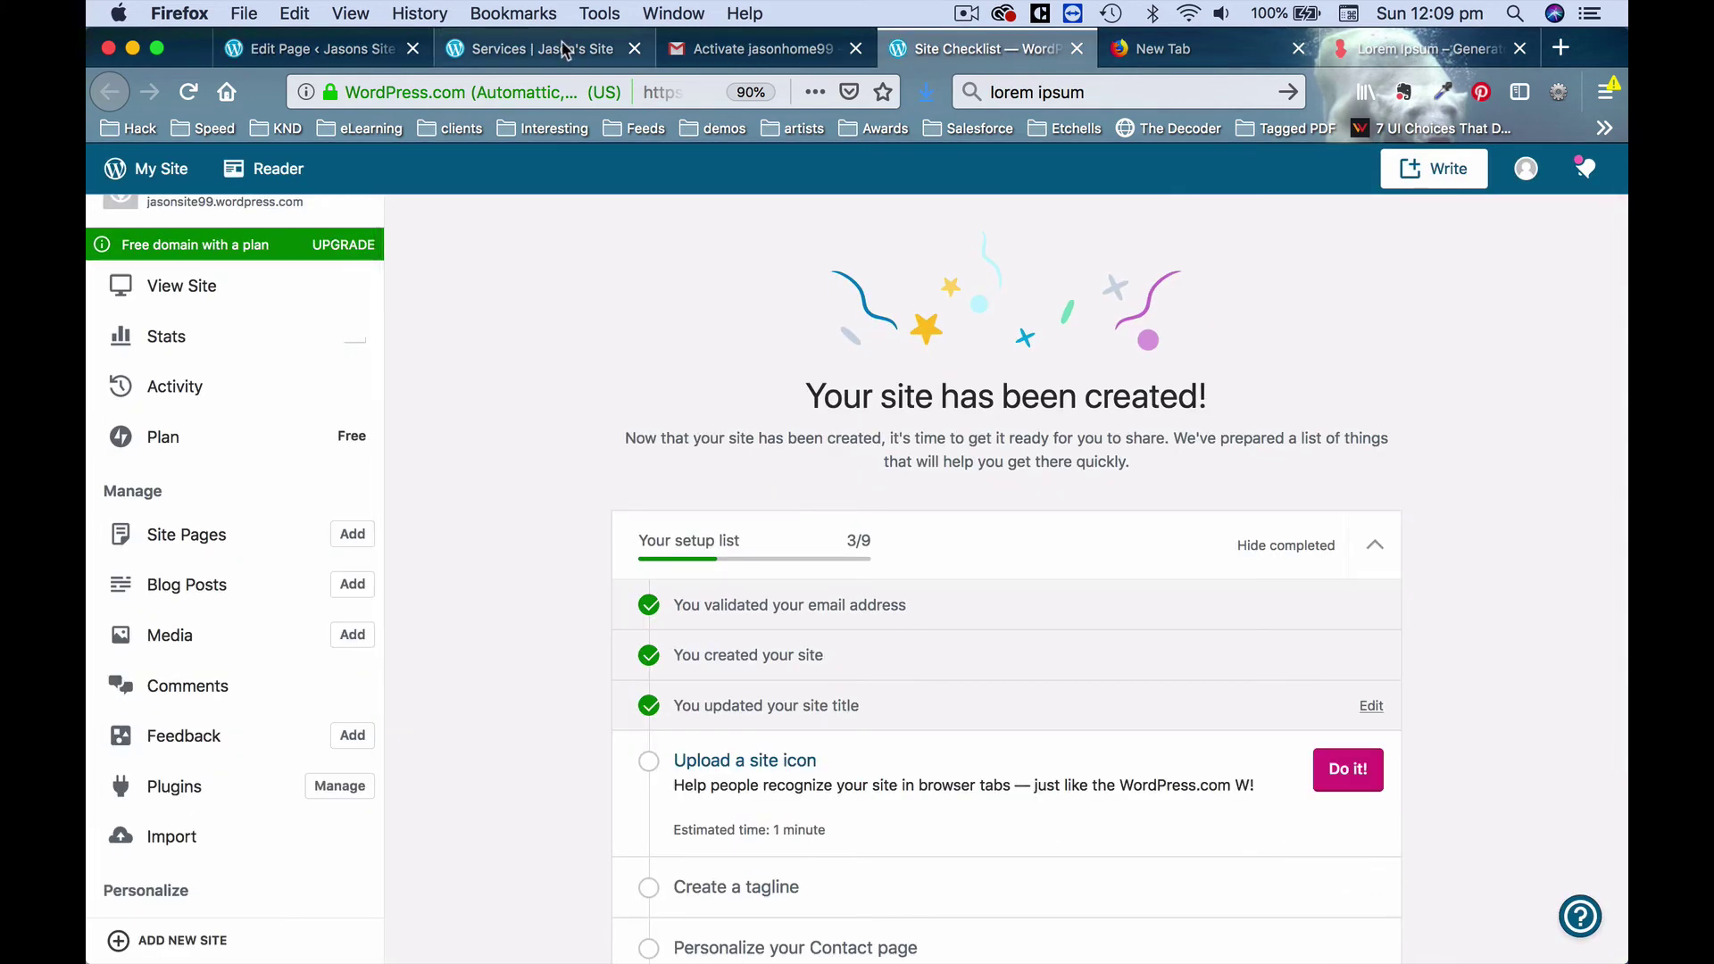
click(562, 49)
click(188, 92)
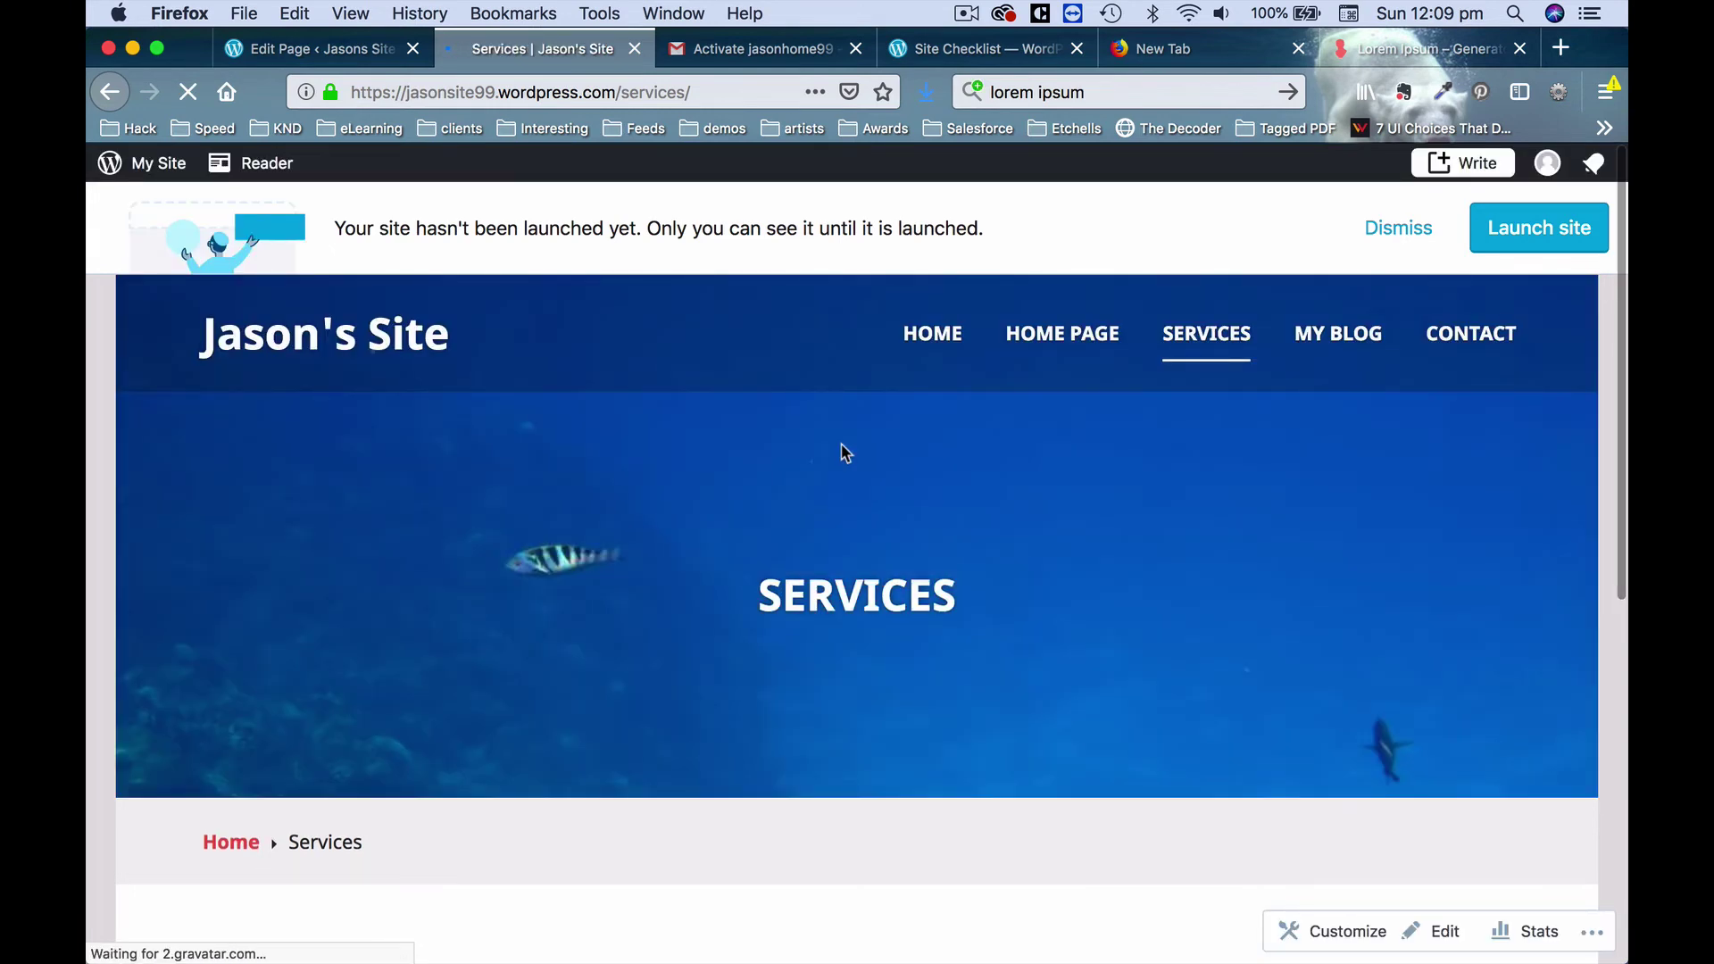
scroll(843, 453, down, 5)
scroll(842, 453, down, 1)
drag(829, 449, 854, 539)
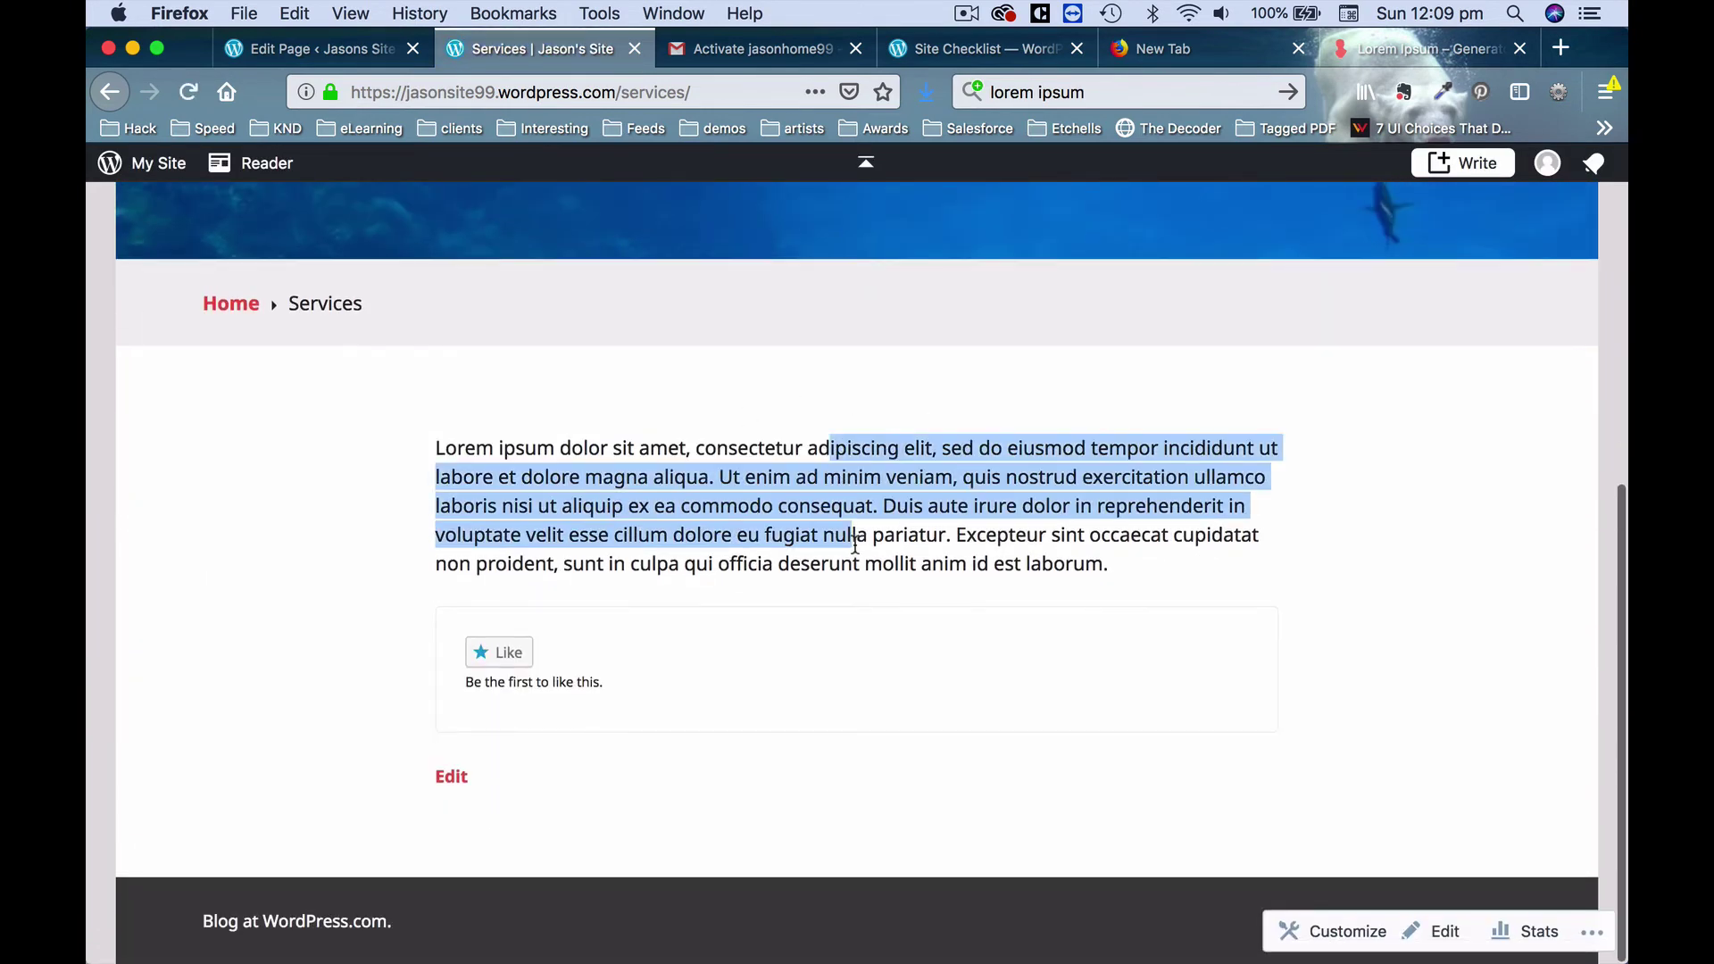
click(855, 542)
click(355, 51)
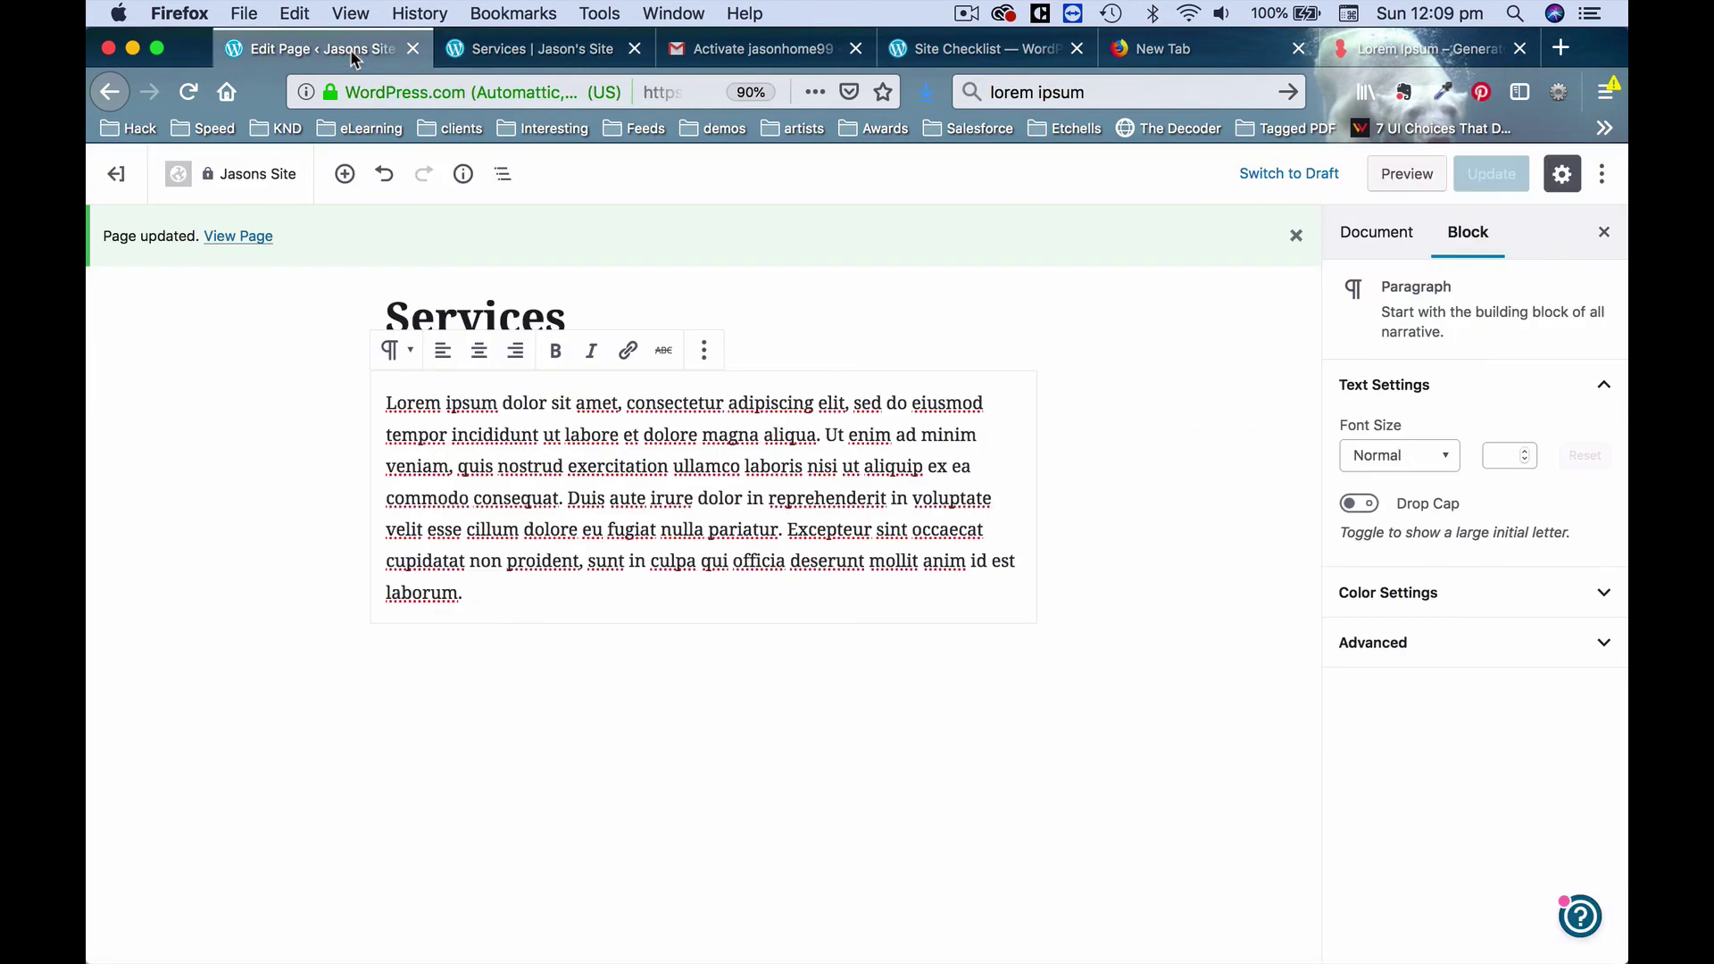
drag(734, 426, 728, 428)
click(925, 435)
Add an image block below the paragraph with the uploaded IMG_4217.jpg snorkel photo.
click(346, 176)
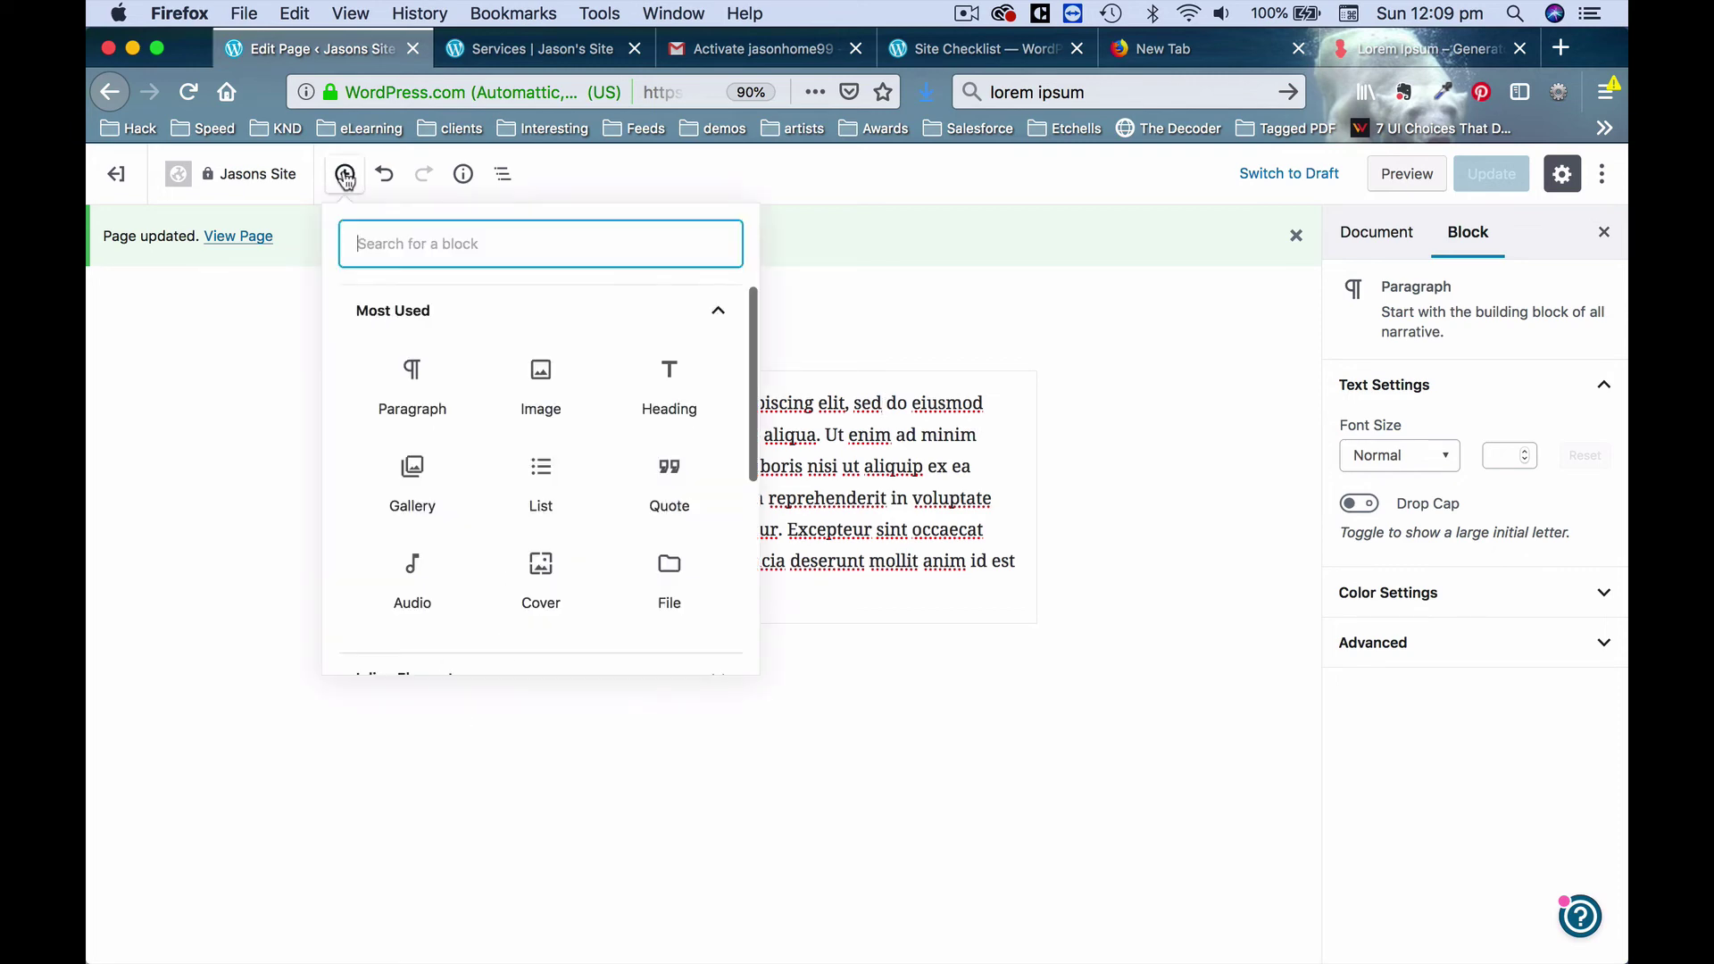
click(553, 389)
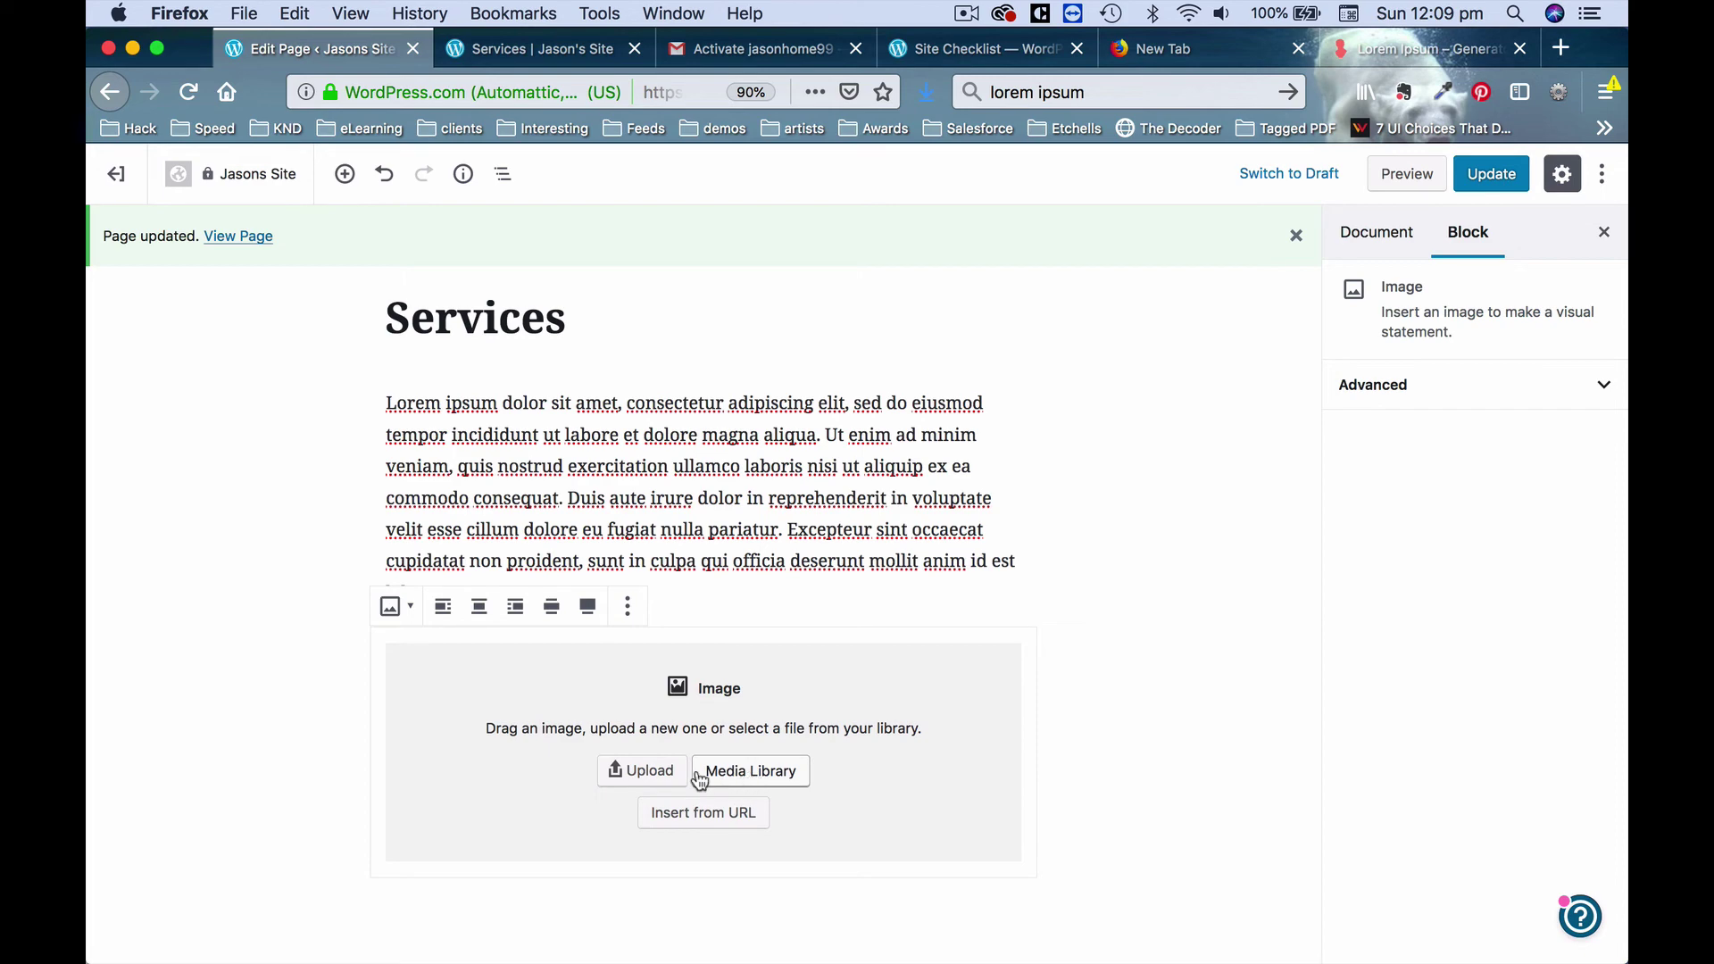
click(625, 770)
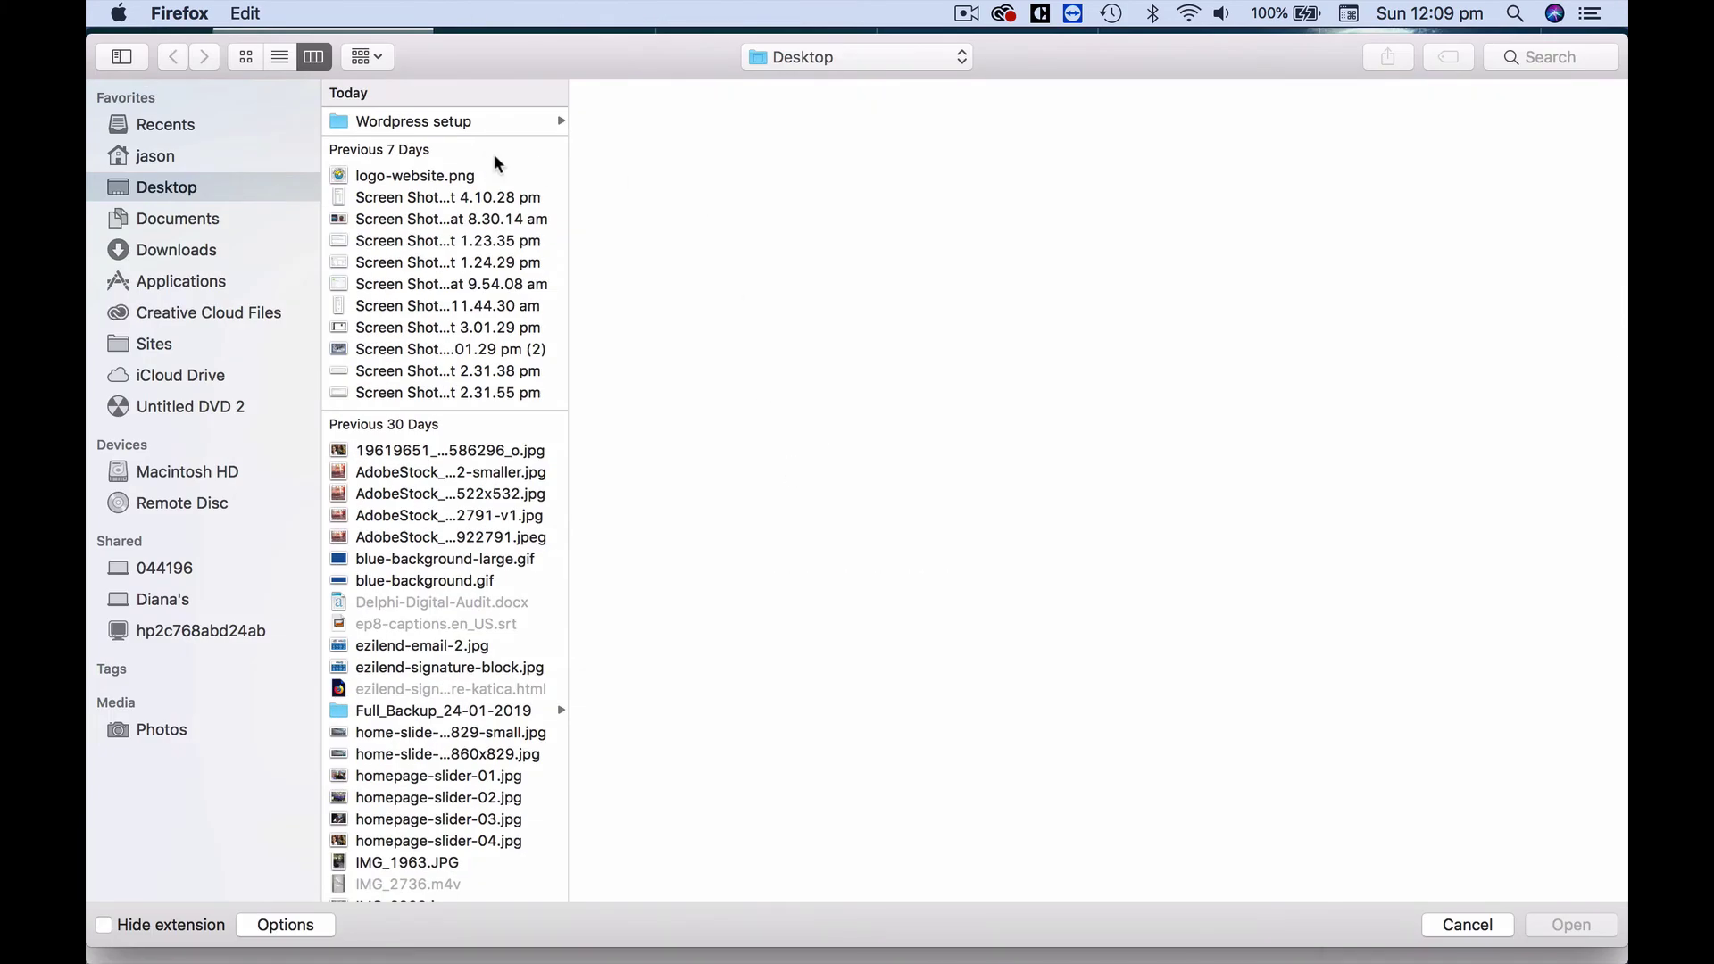
click(489, 123)
click(665, 123)
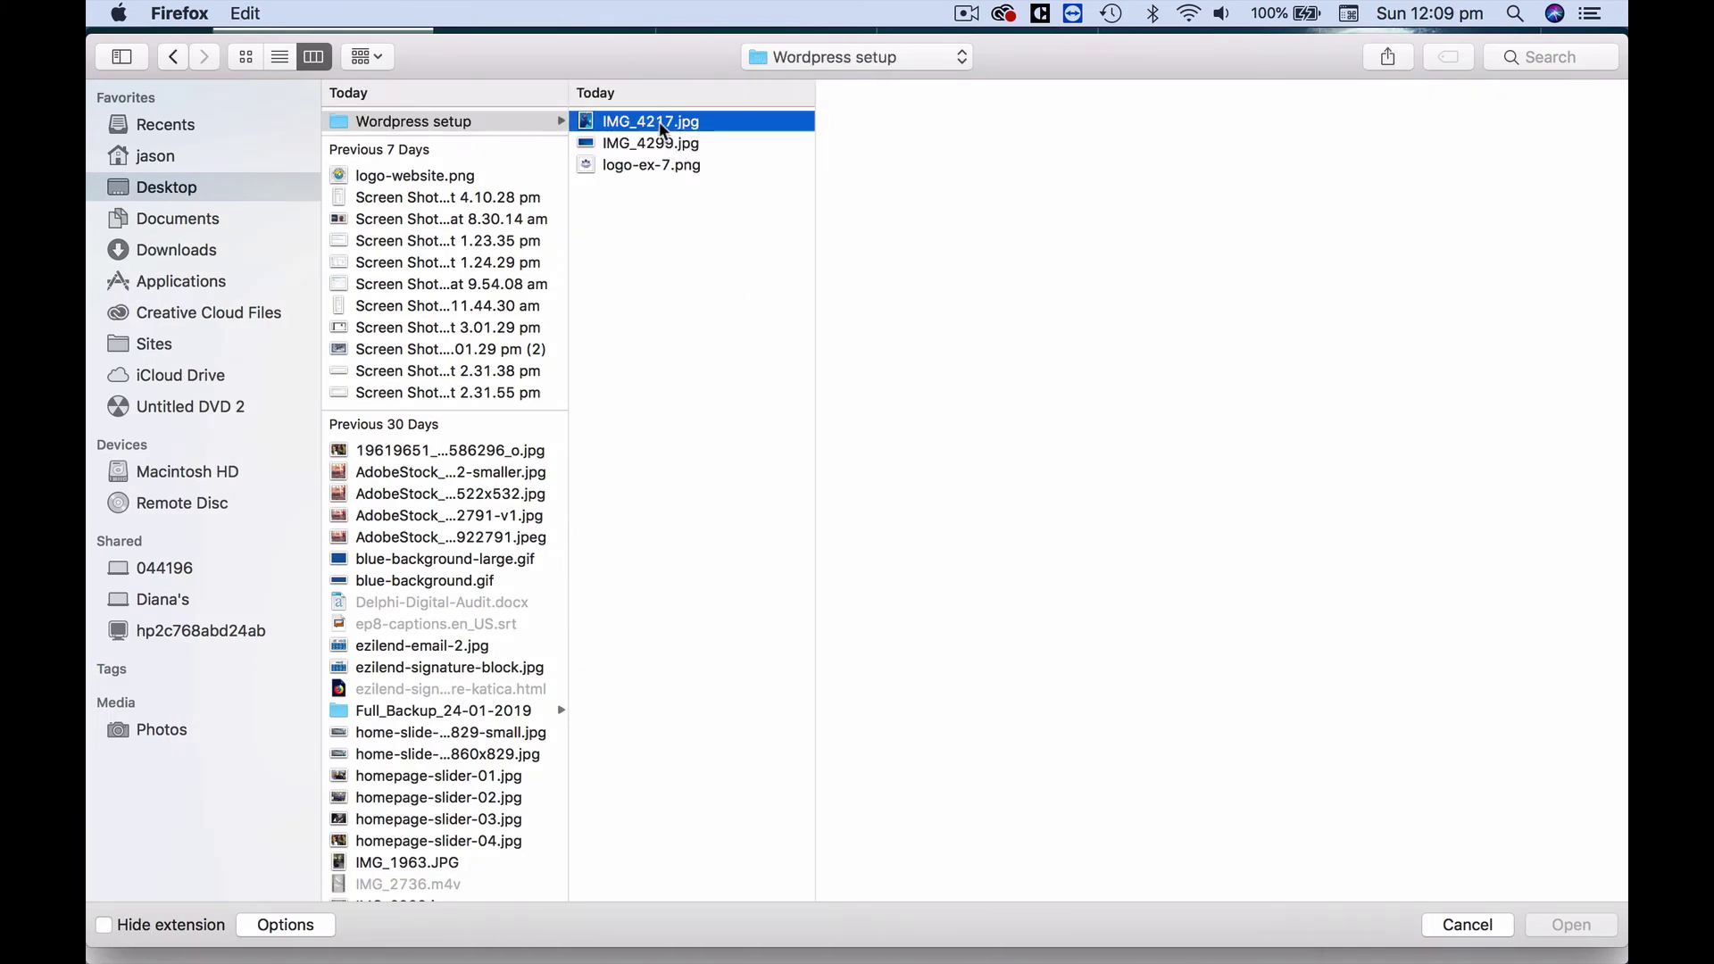
click(1571, 926)
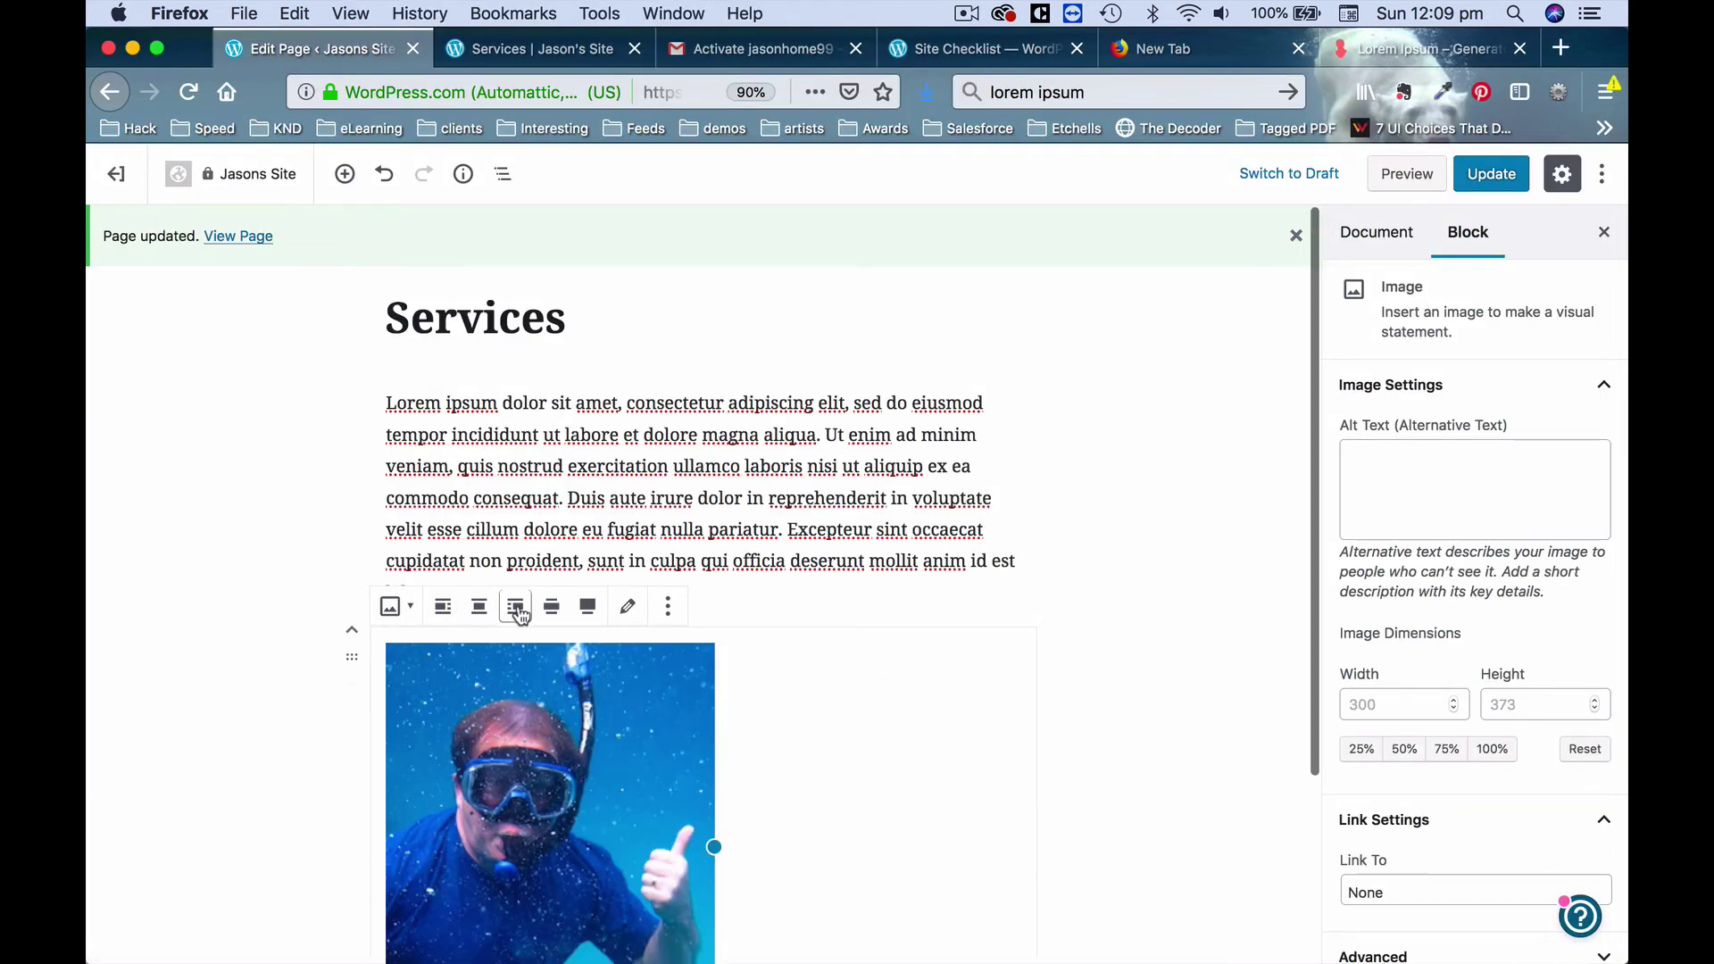
Right-align the snorkel photo and update the Services page.
click(516, 607)
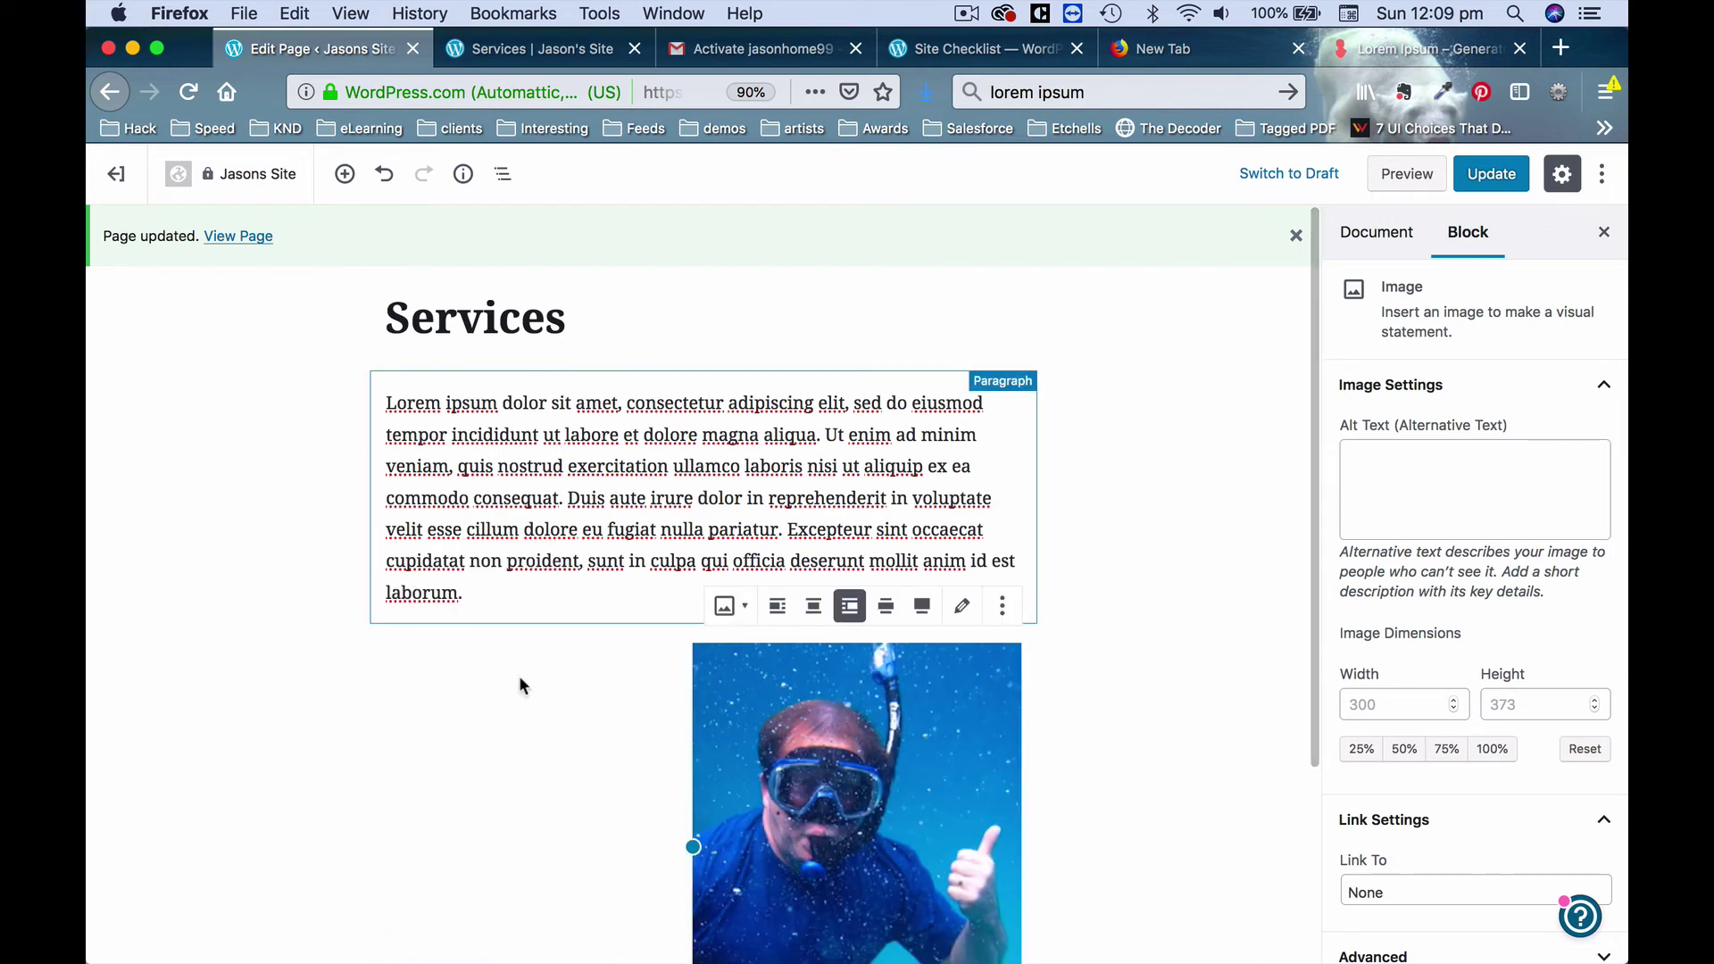
click(496, 860)
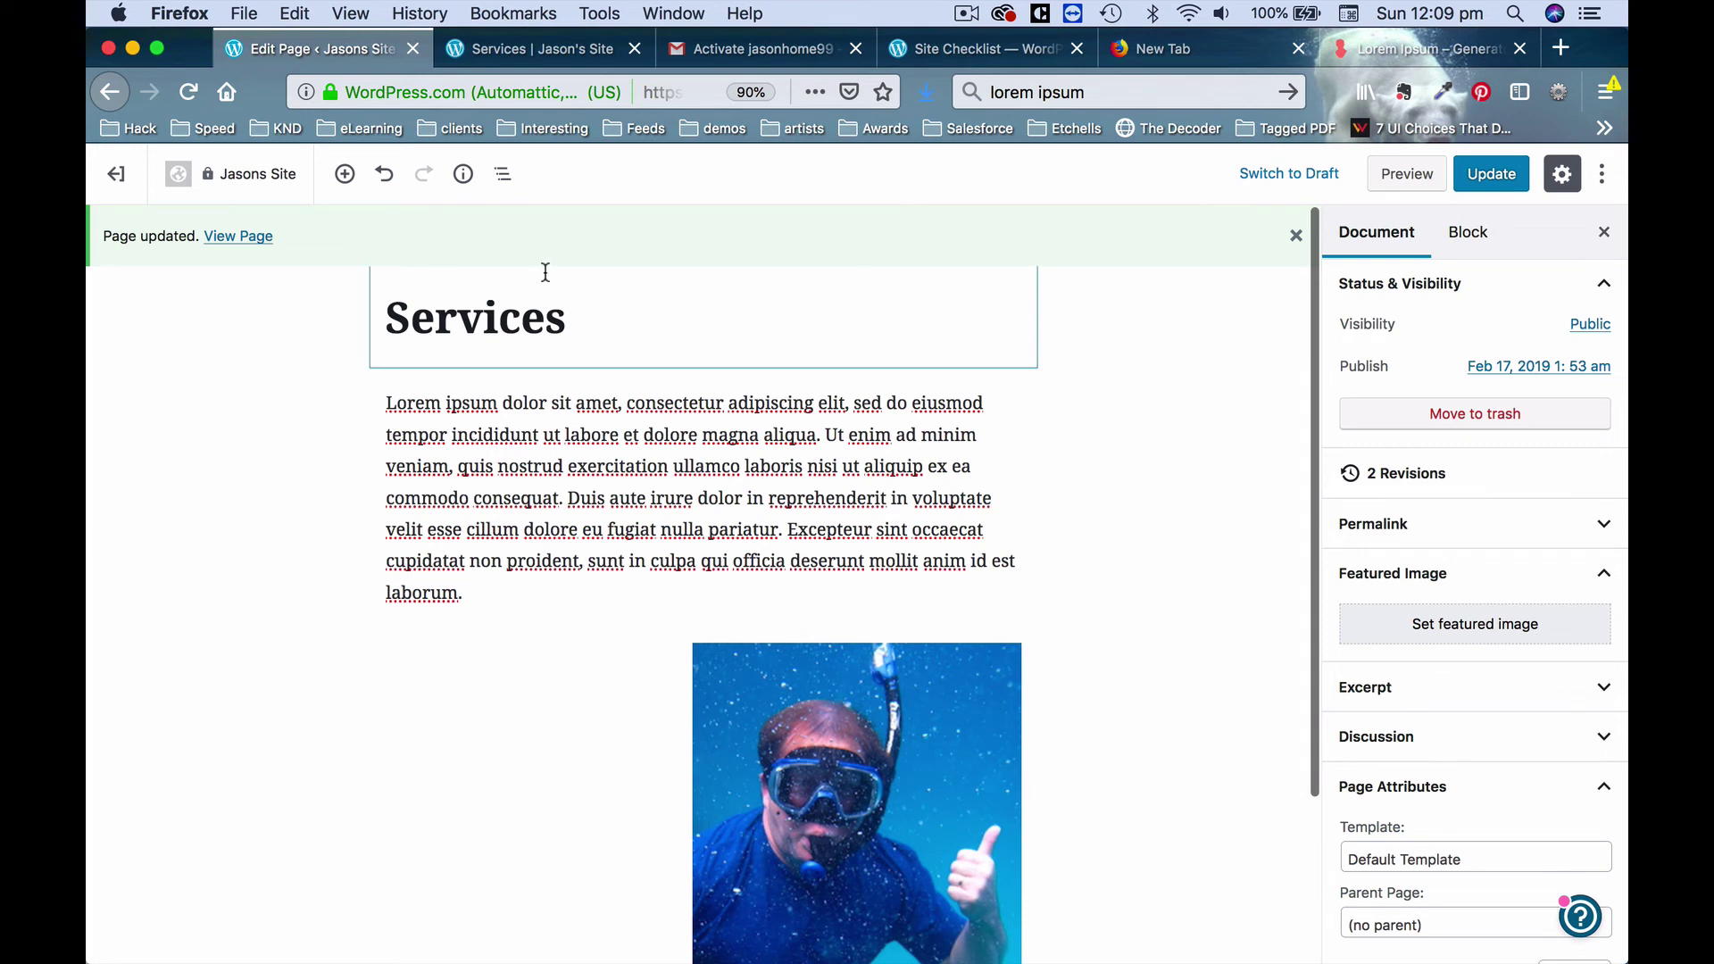
click(1491, 174)
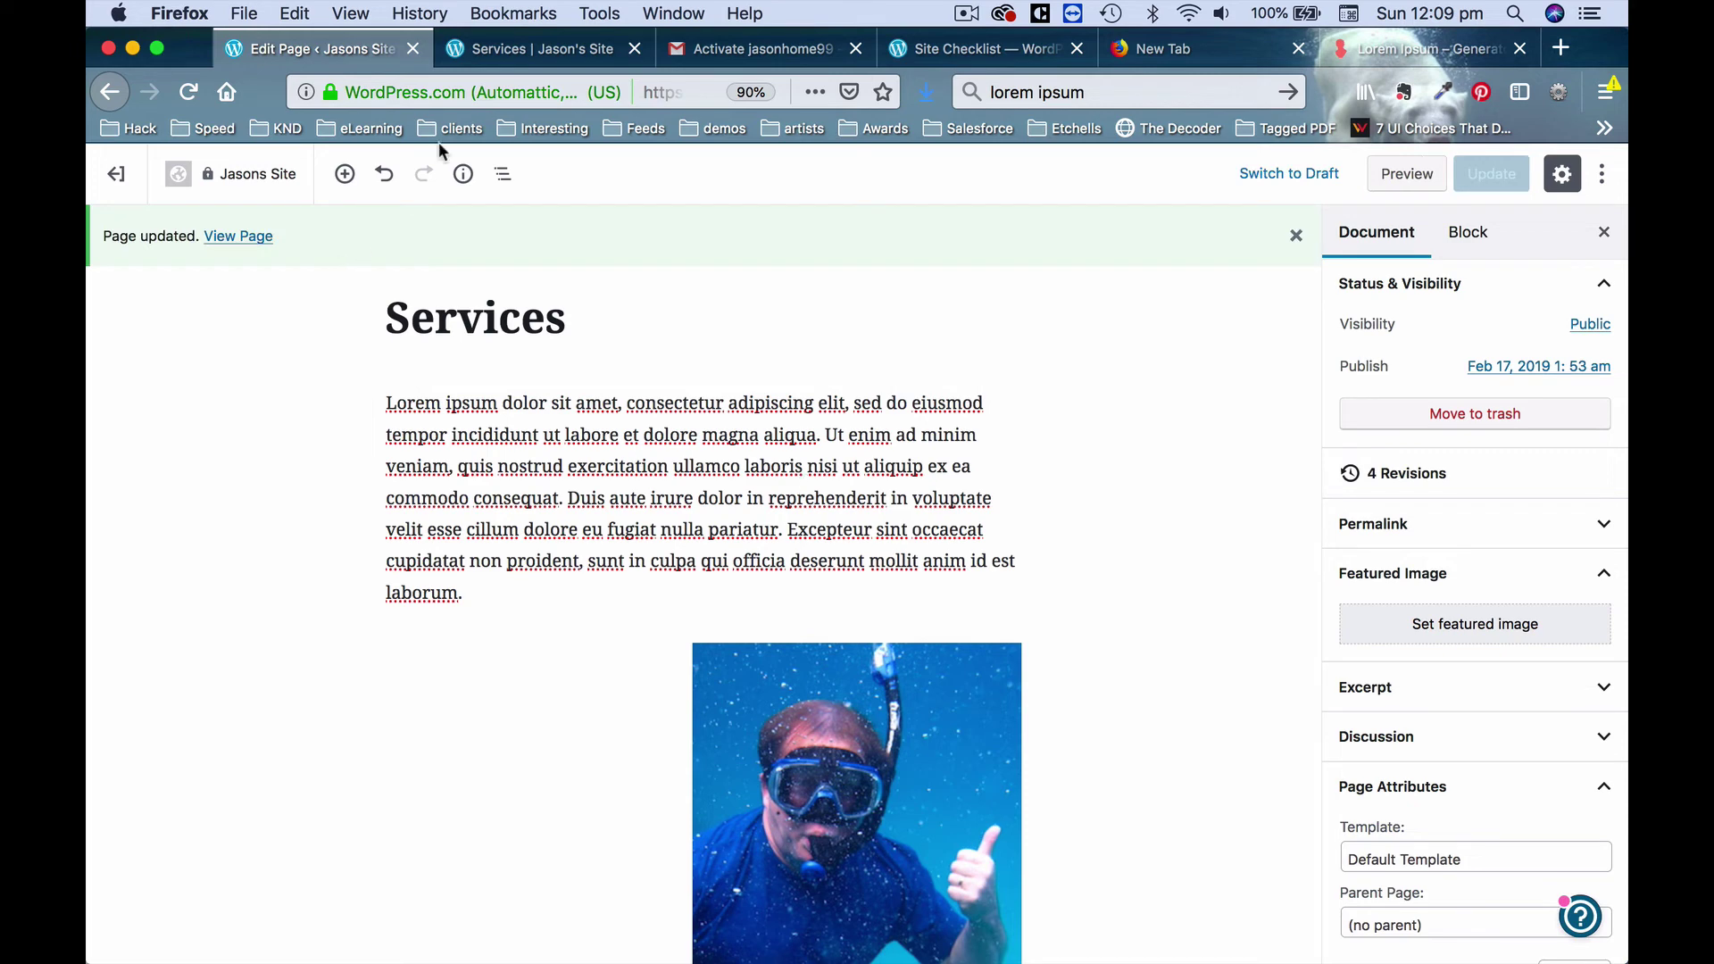
click(530, 48)
Reload the live Services page and scroll to check the right-aligned snorkel photo.
click(188, 94)
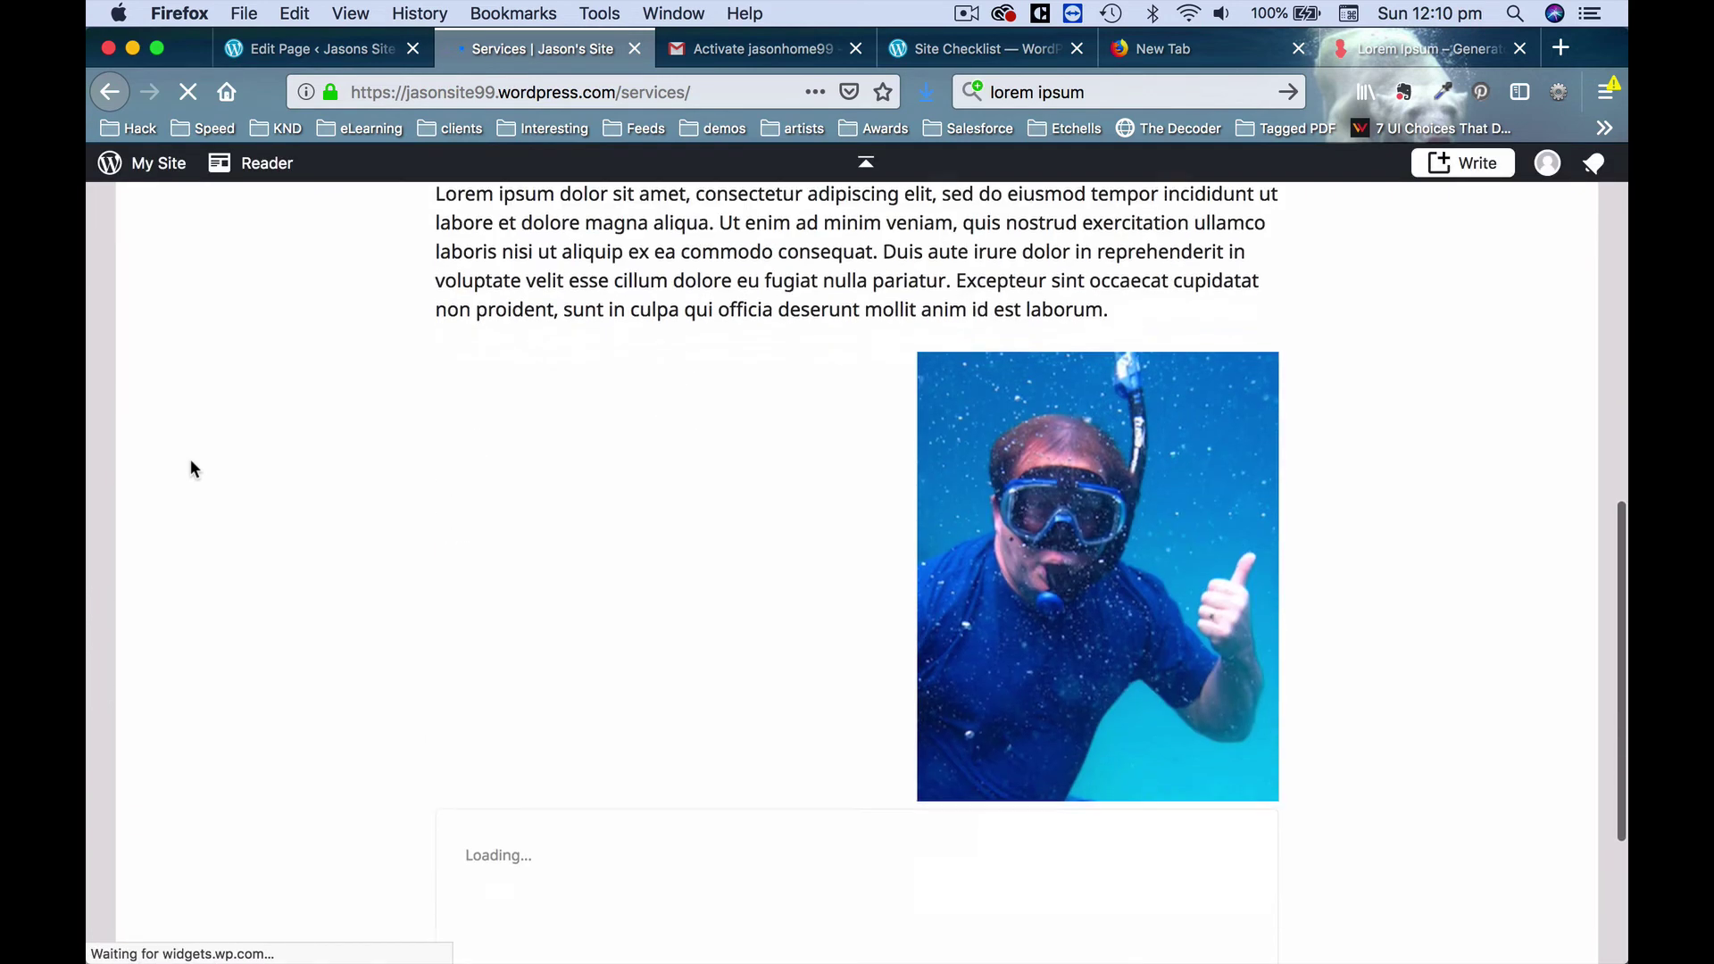
scroll(698, 548, down, 5)
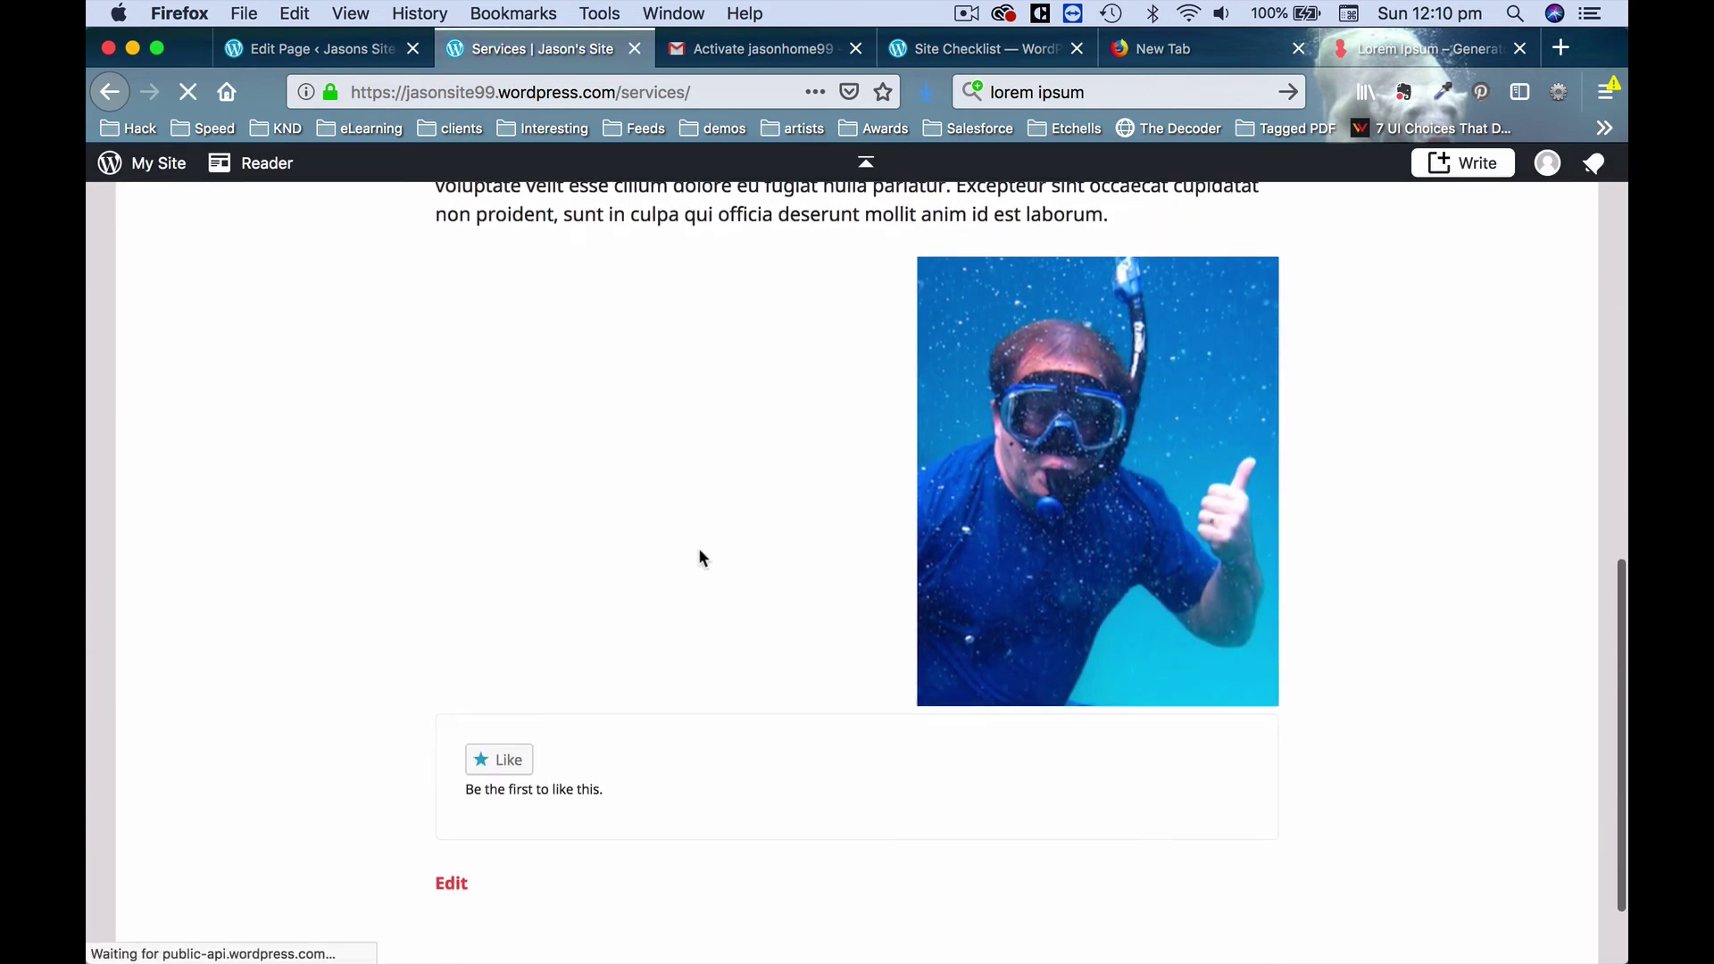
scroll(698, 549, up, 3)
scroll(698, 548, up, 2)
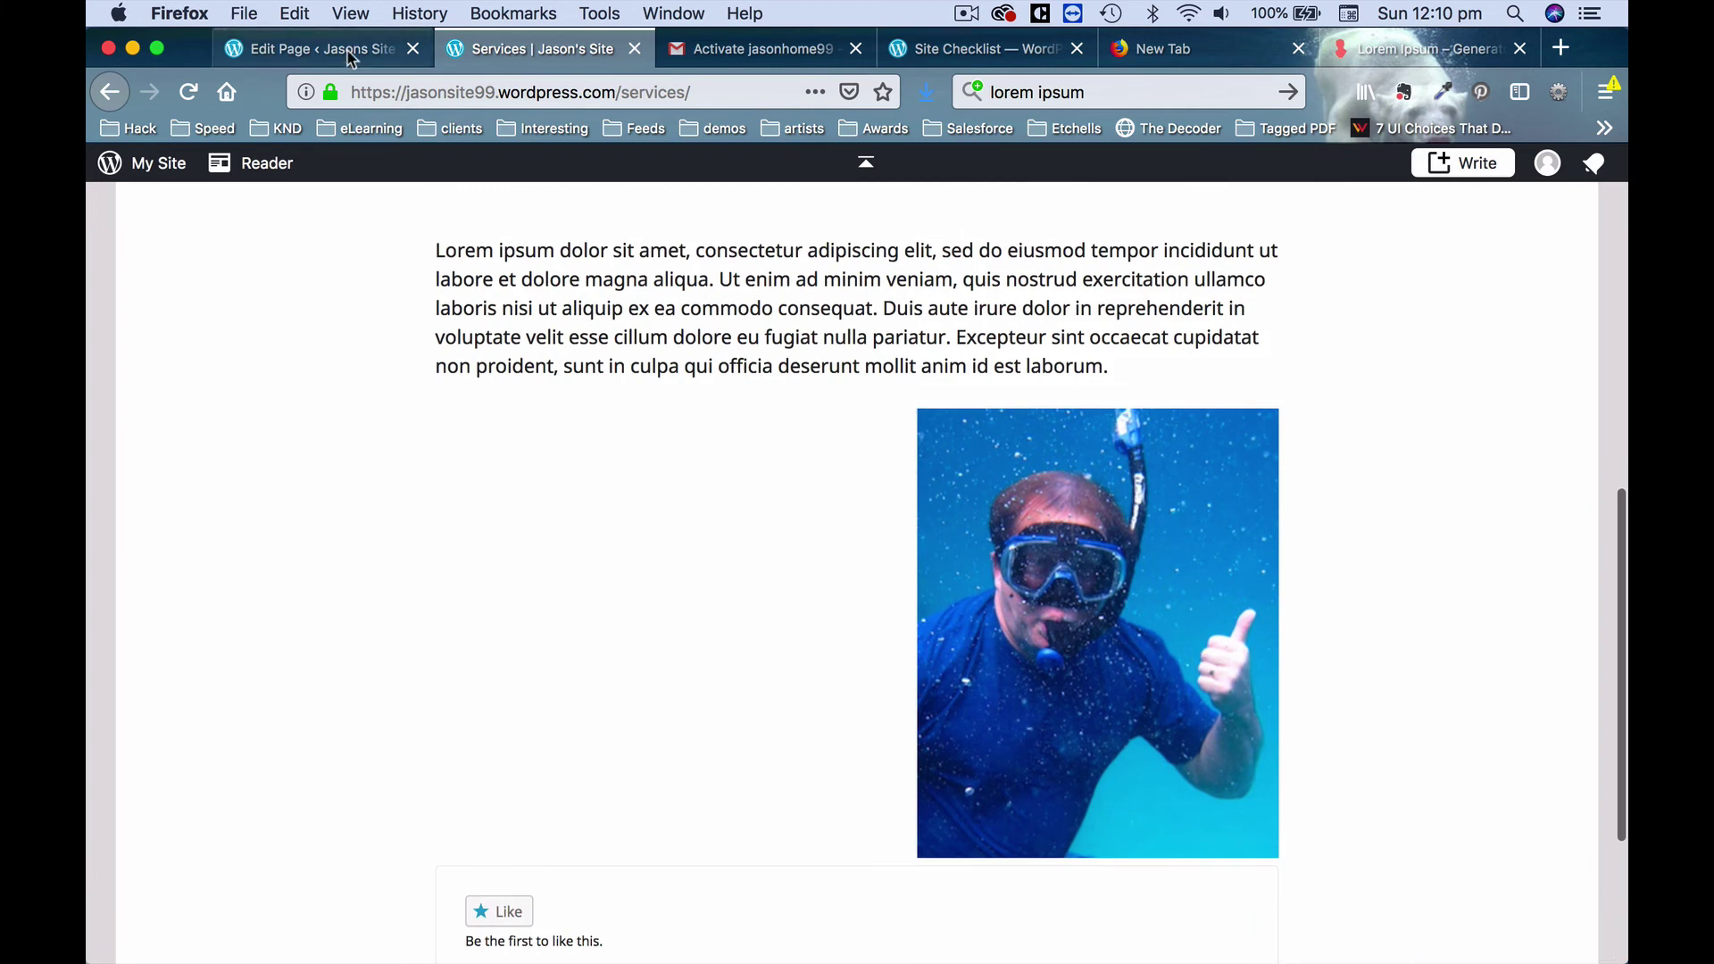
Back in the editor, select and review the first Lorem ipsum paragraph.
click(269, 52)
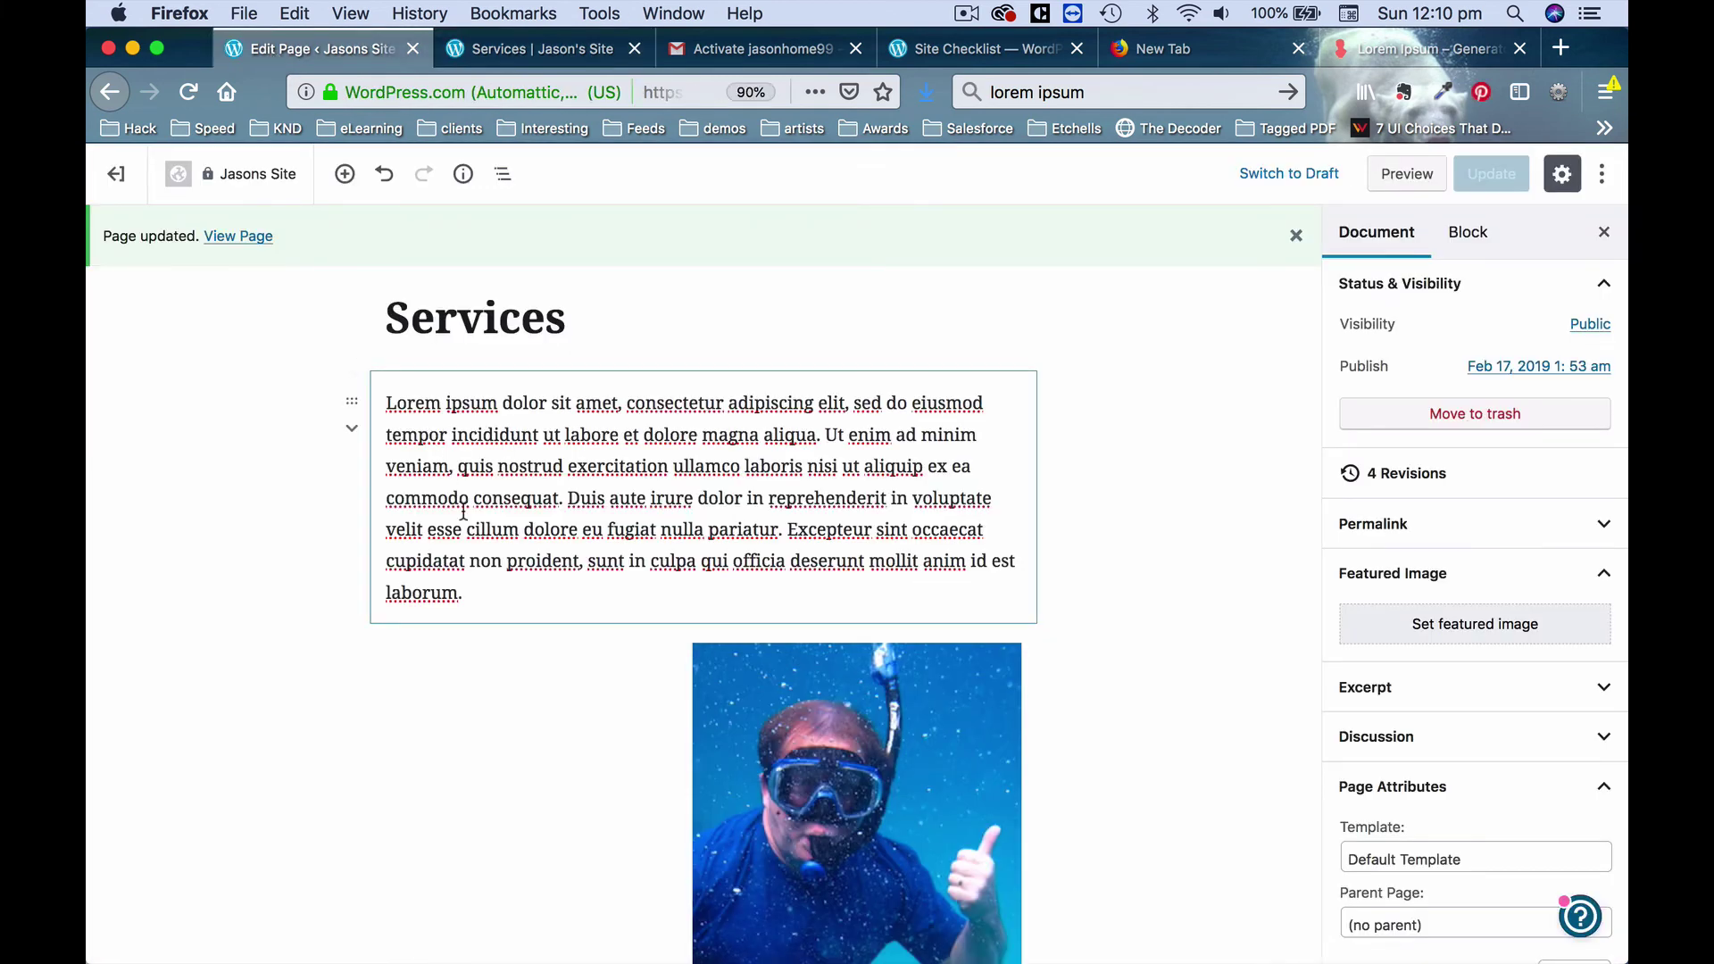
click(474, 476)
drag(398, 409, 487, 586)
key(super+c)
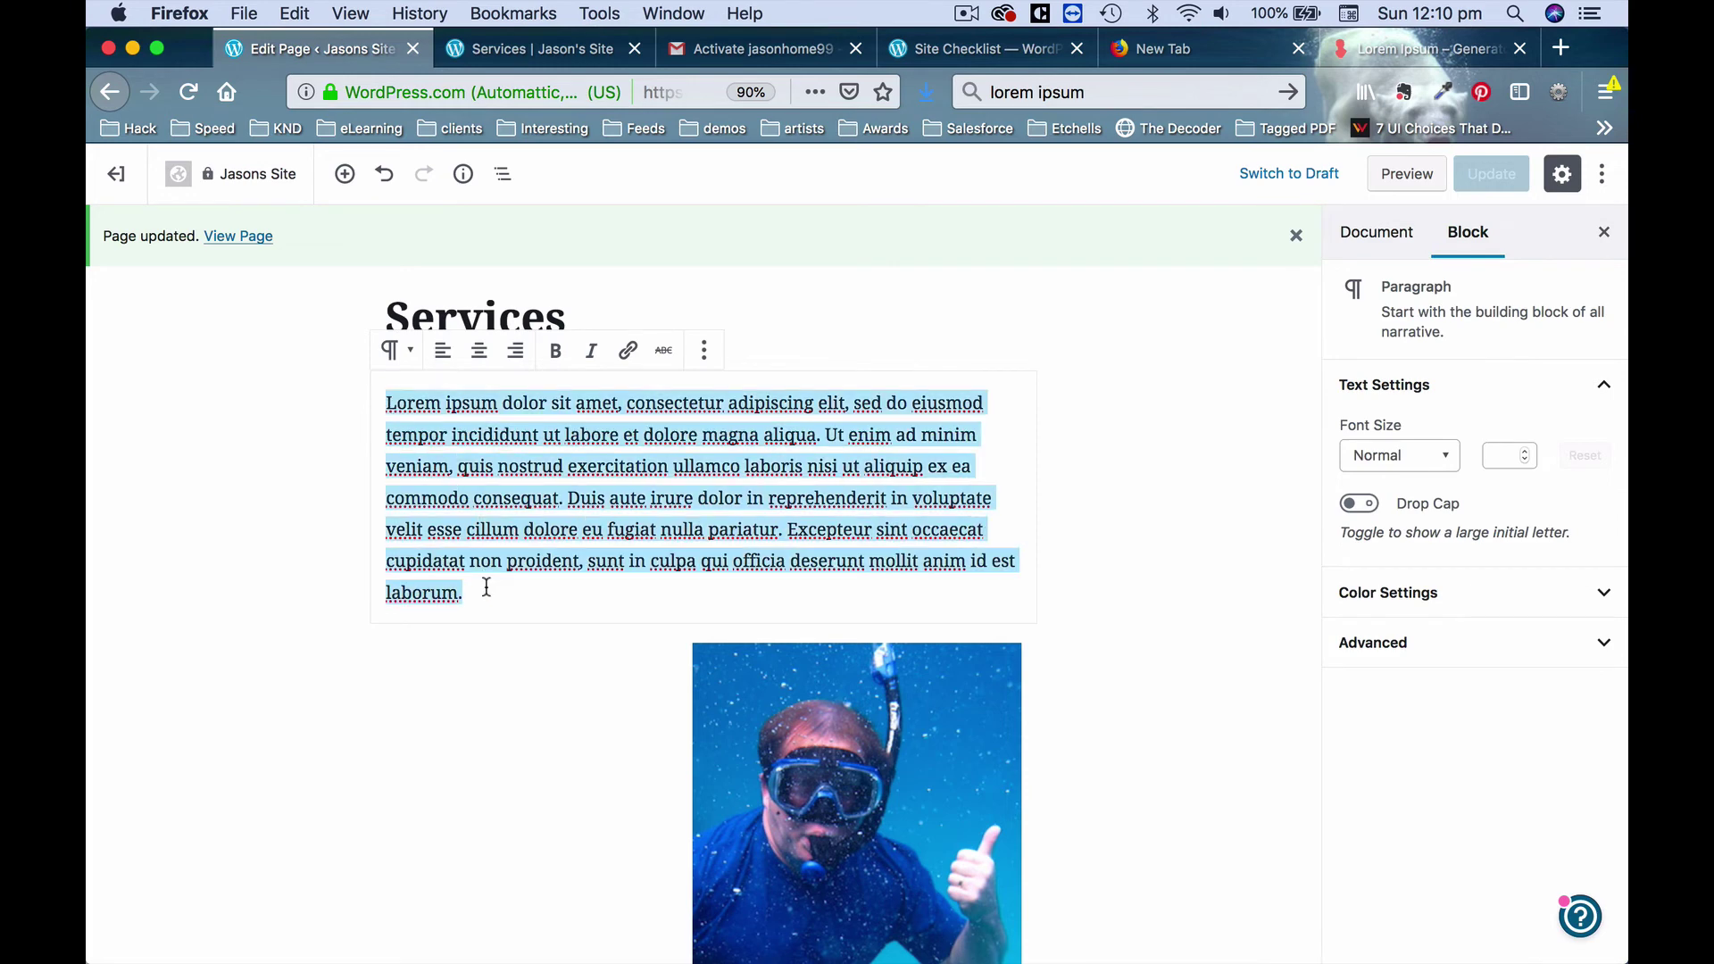
click(544, 536)
scroll(548, 656, down, 3)
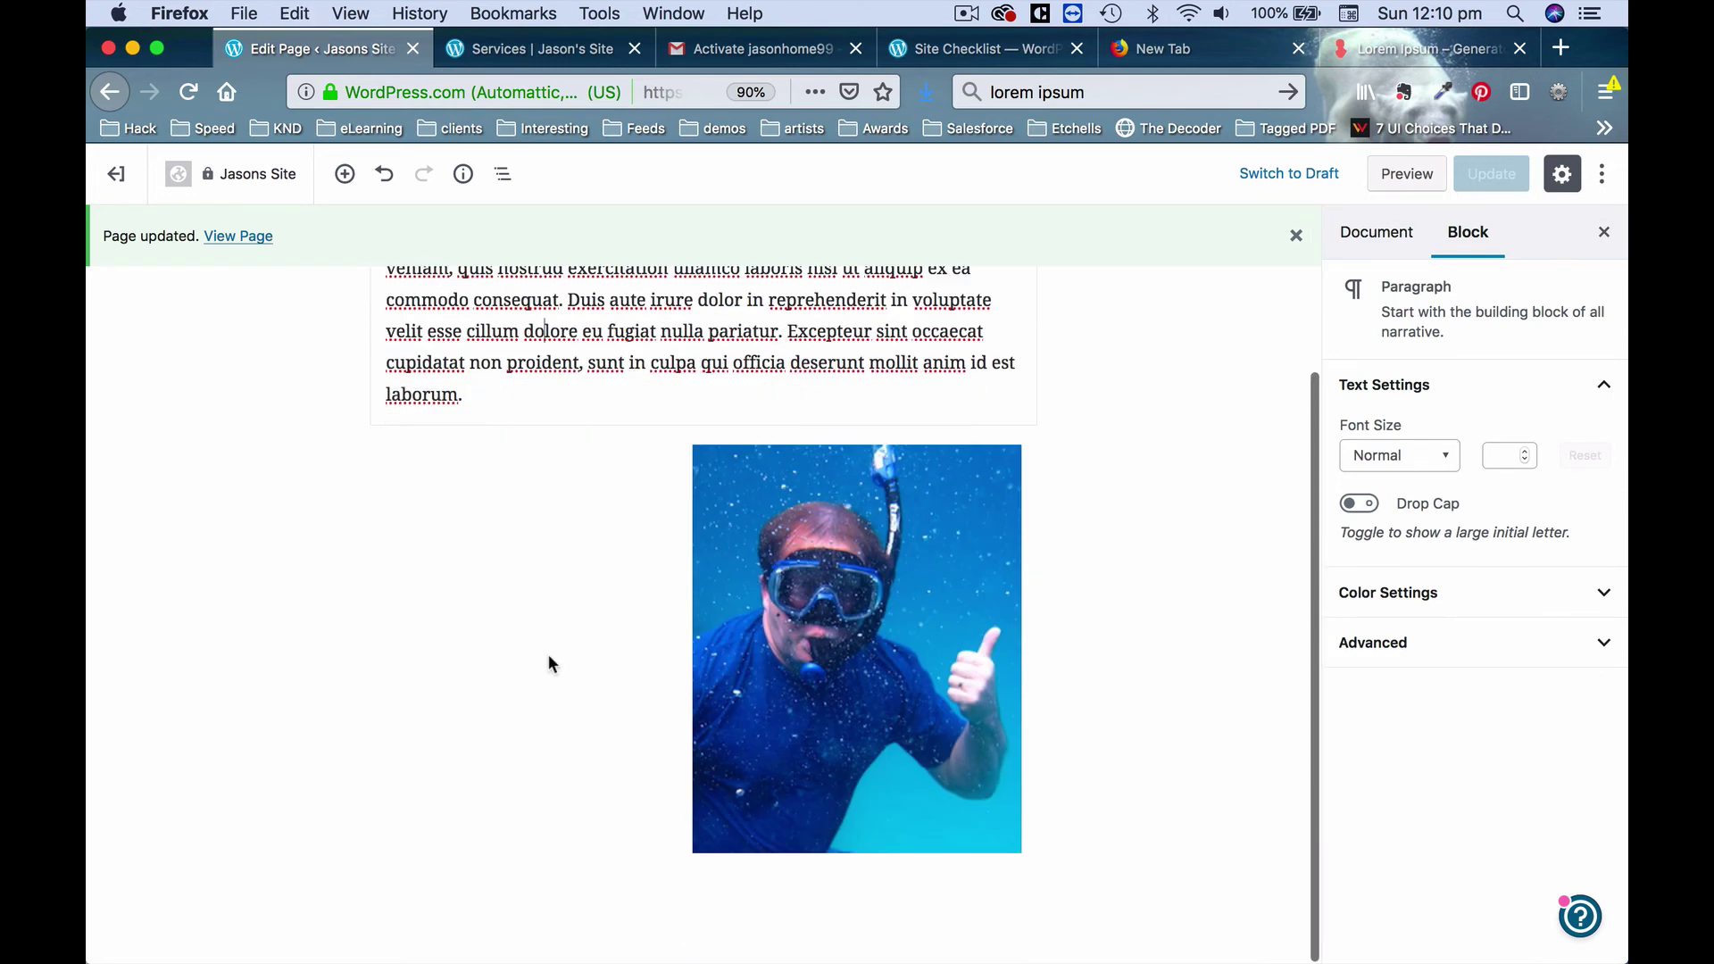
scroll(548, 655, up, 3)
Add a pasted Lorem ipsum paragraph, move it beside the snorkel photo, and update the page.
click(345, 173)
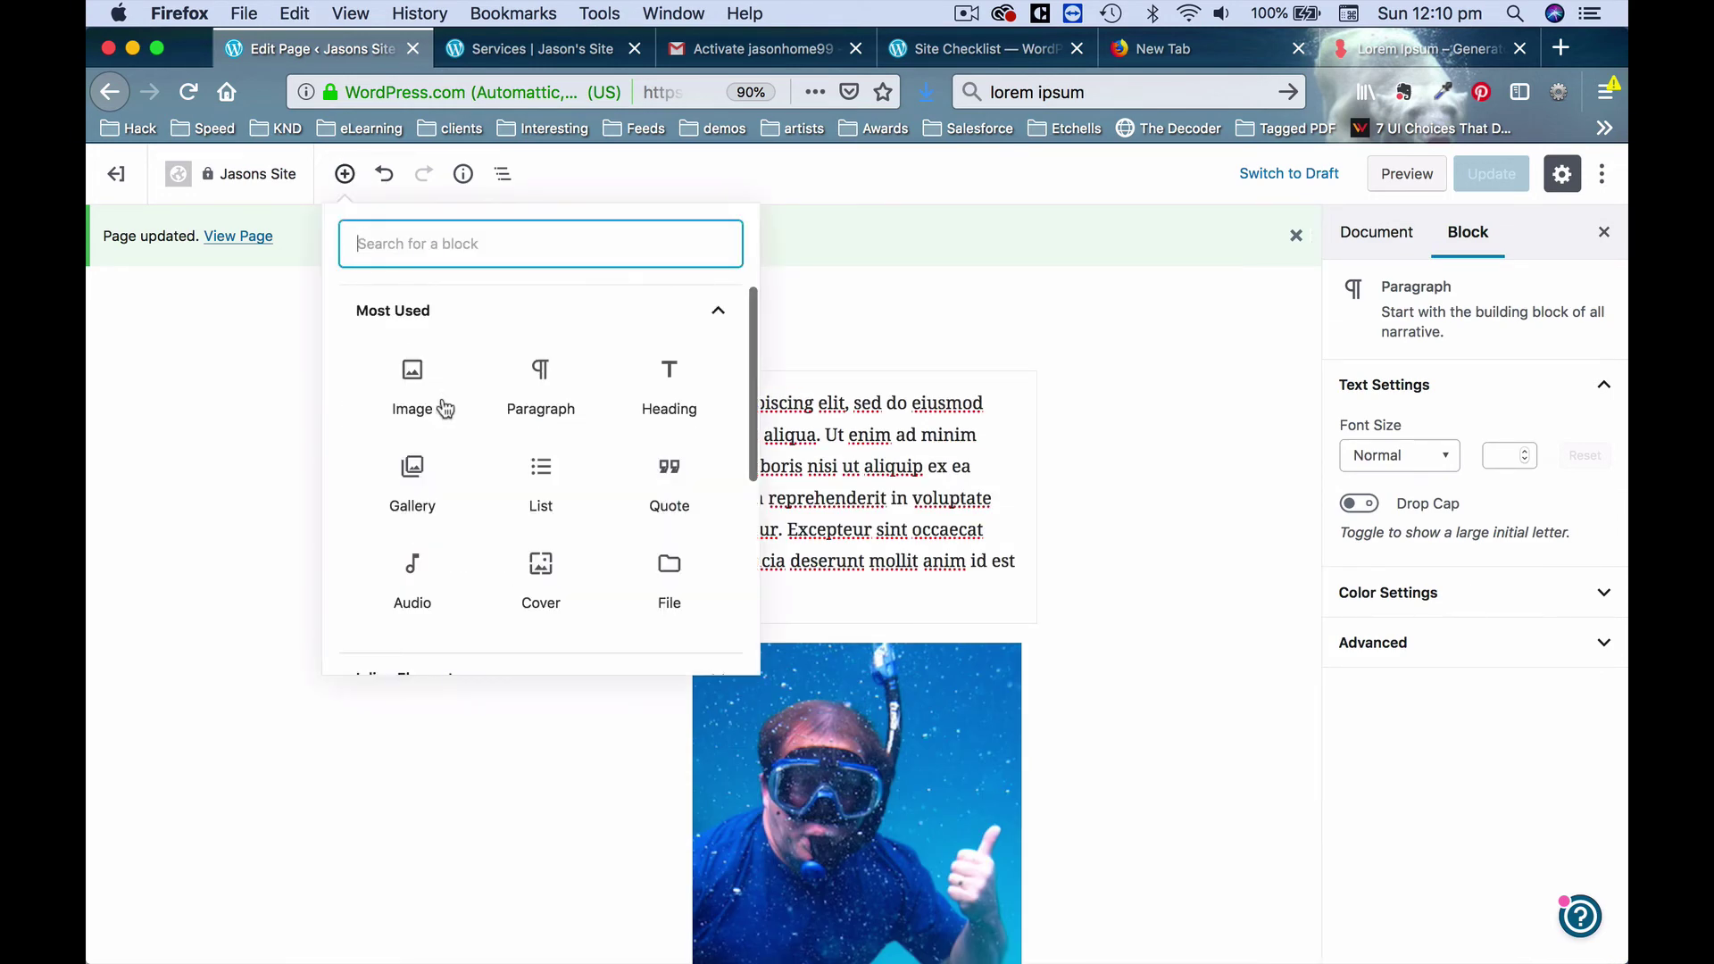
click(548, 386)
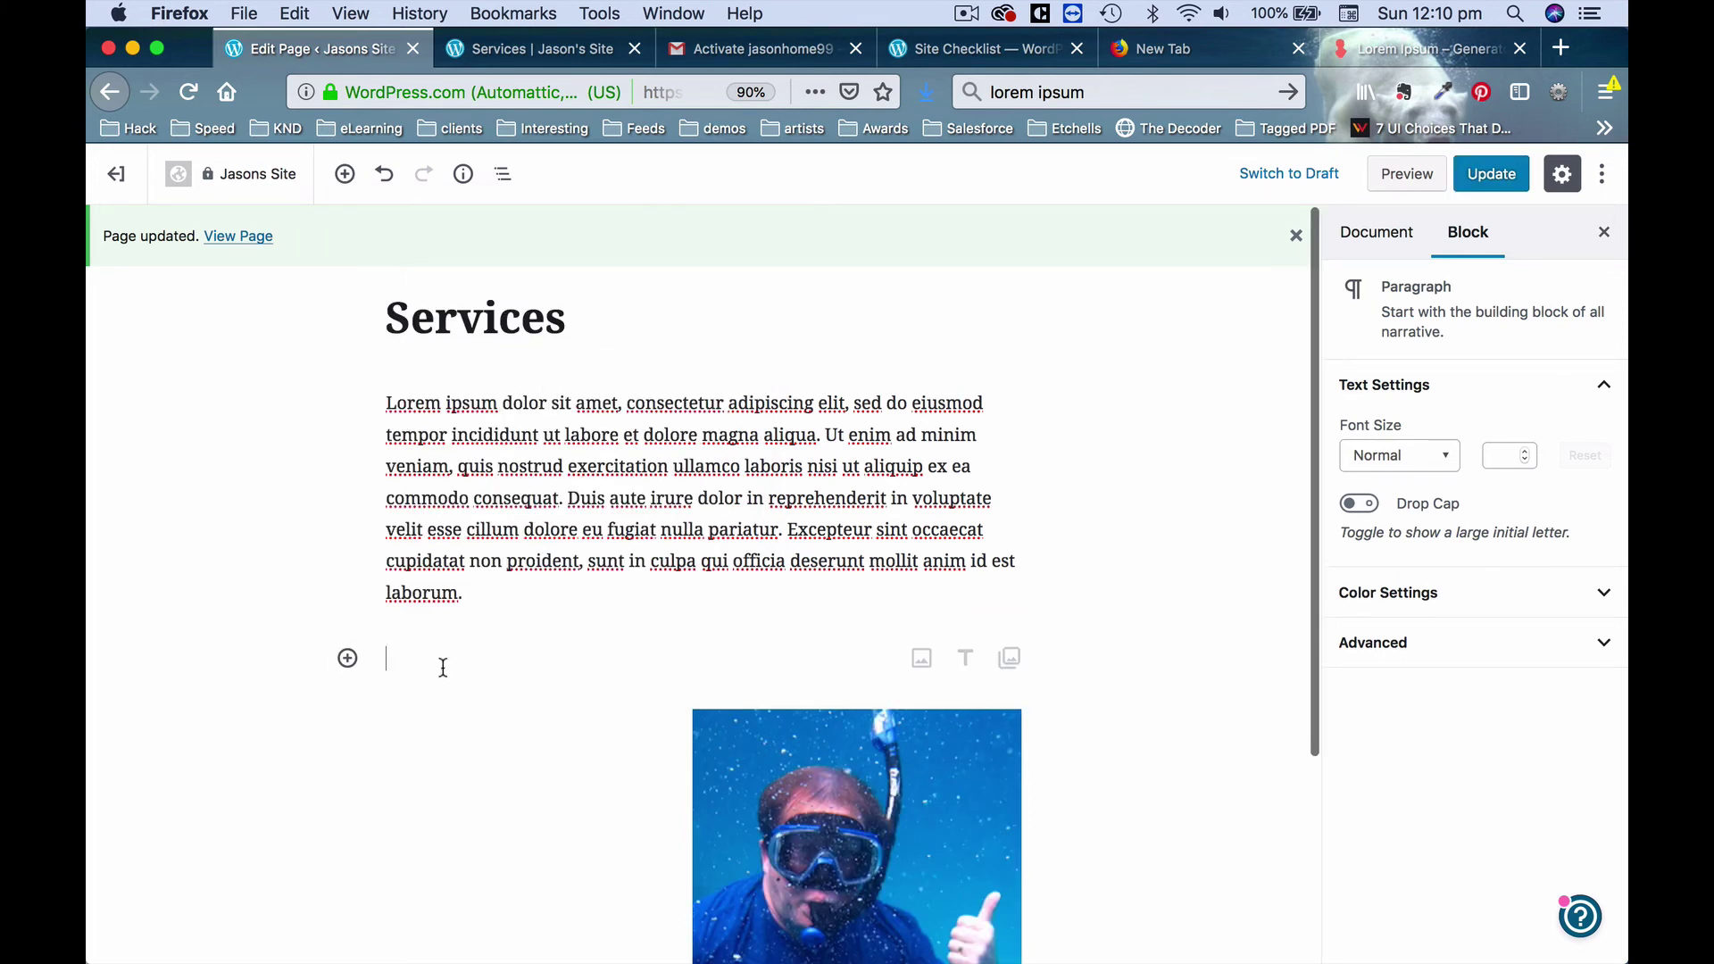
key(super+v)
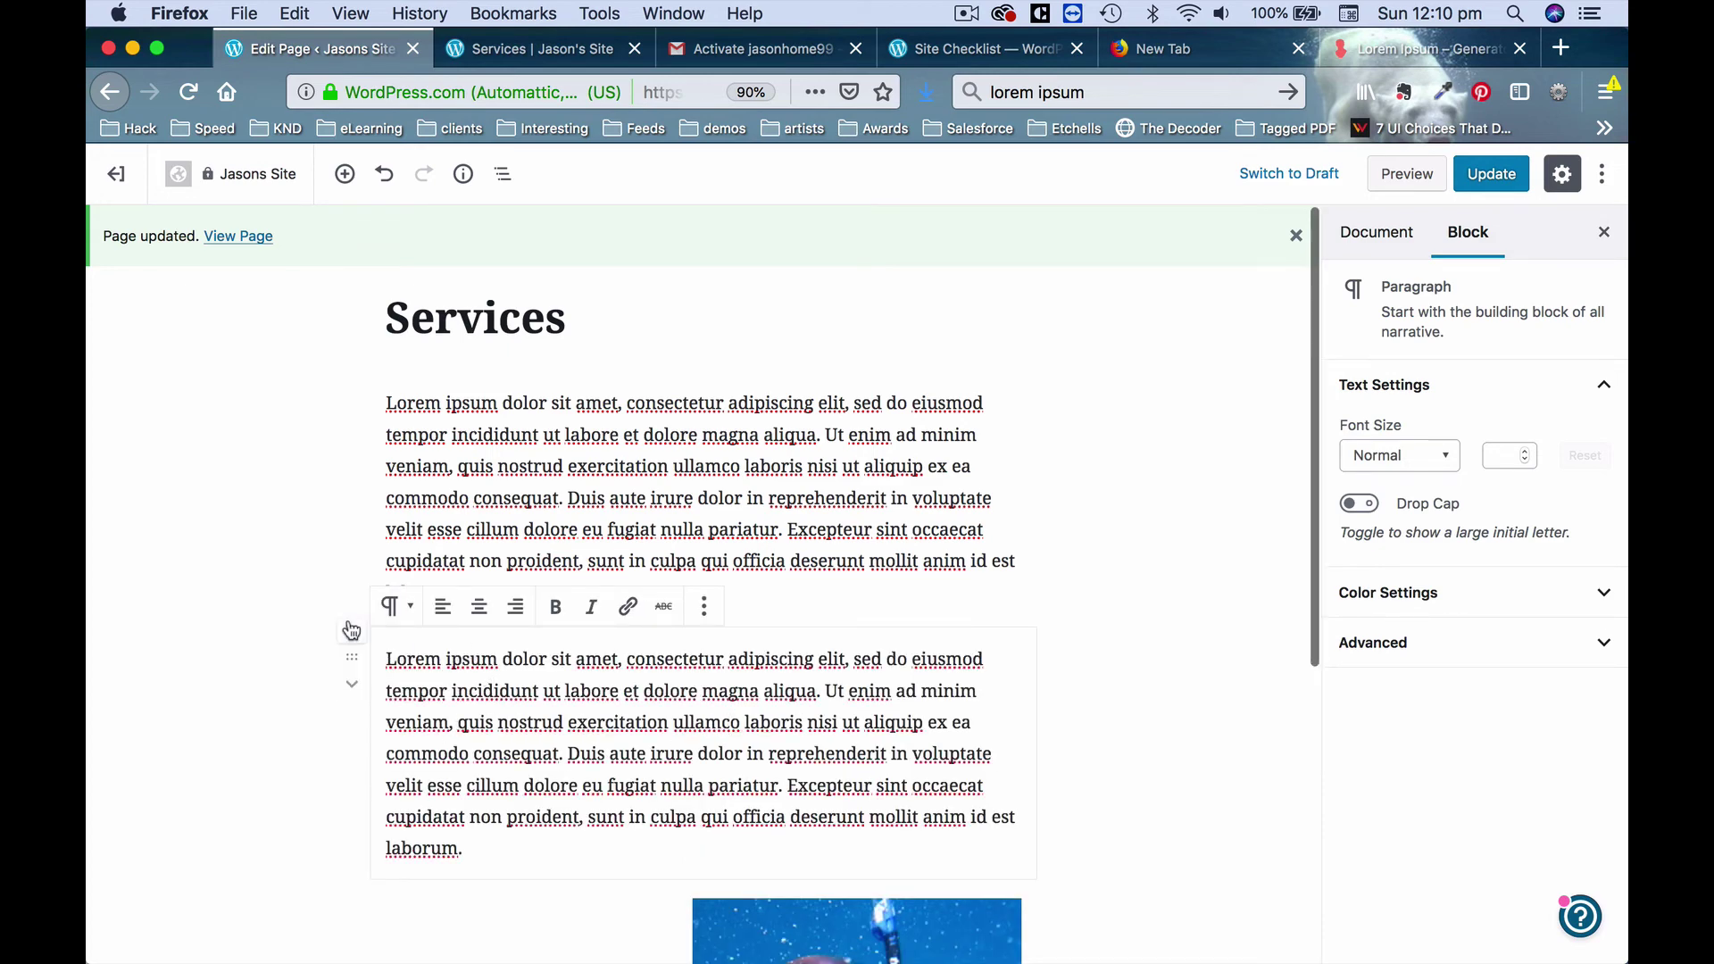
click(352, 689)
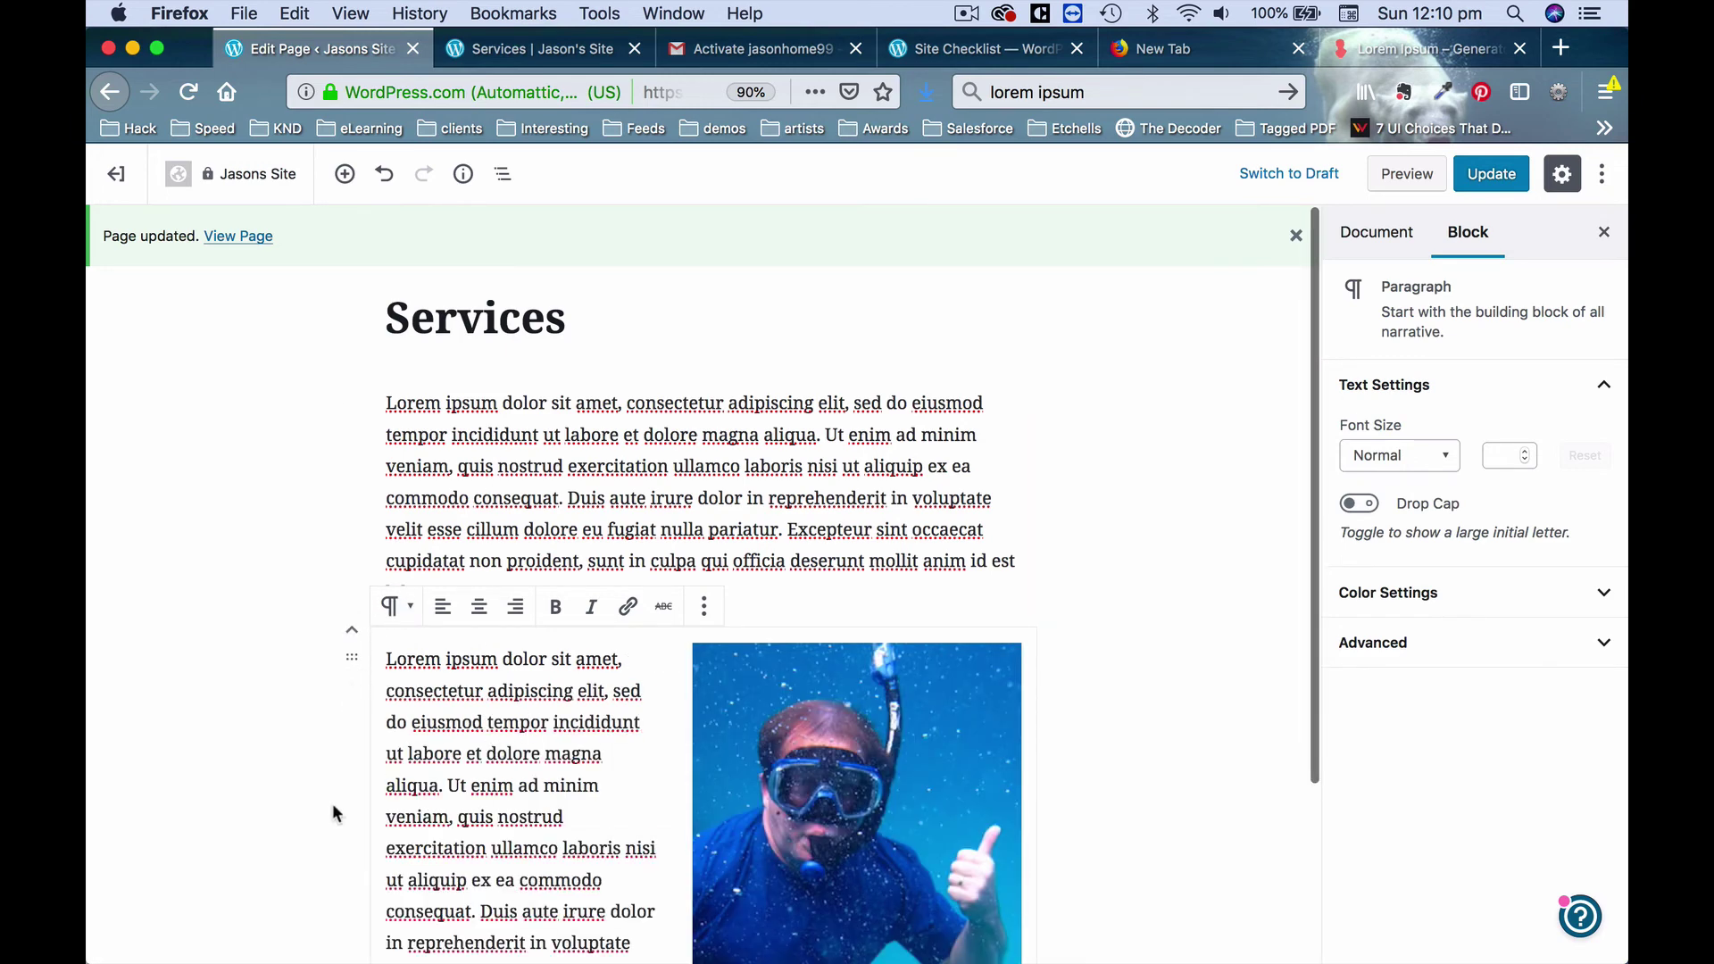
click(294, 806)
scroll(164, 750, down, 3)
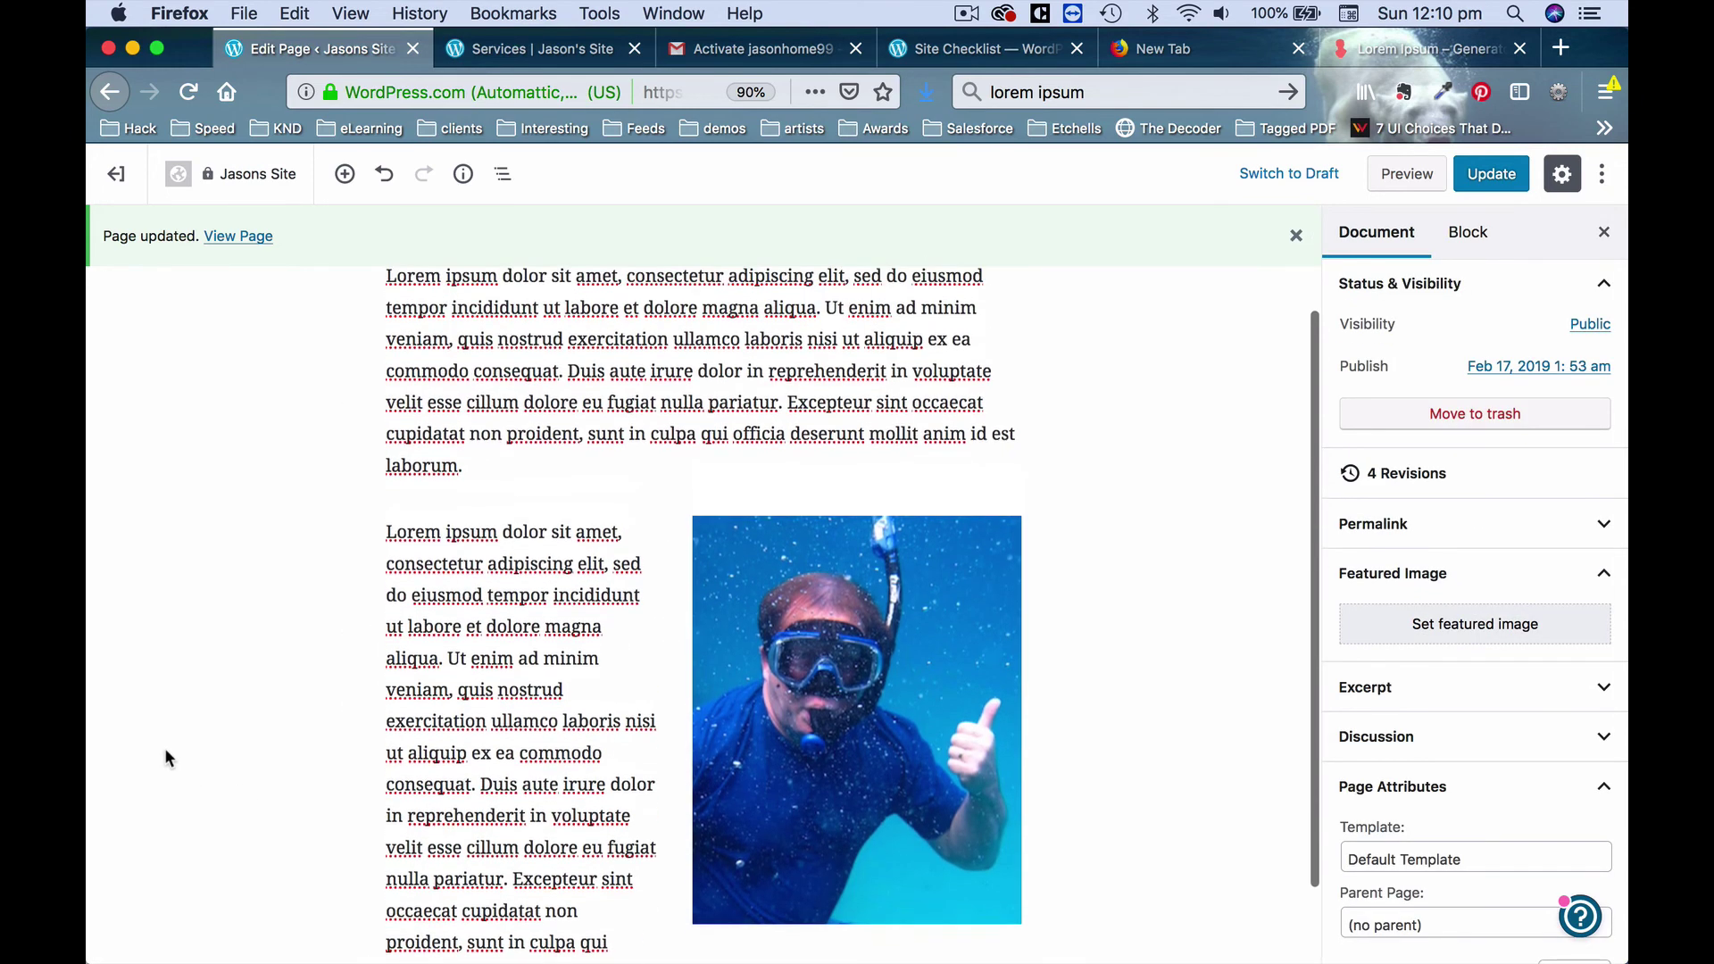
click(1489, 173)
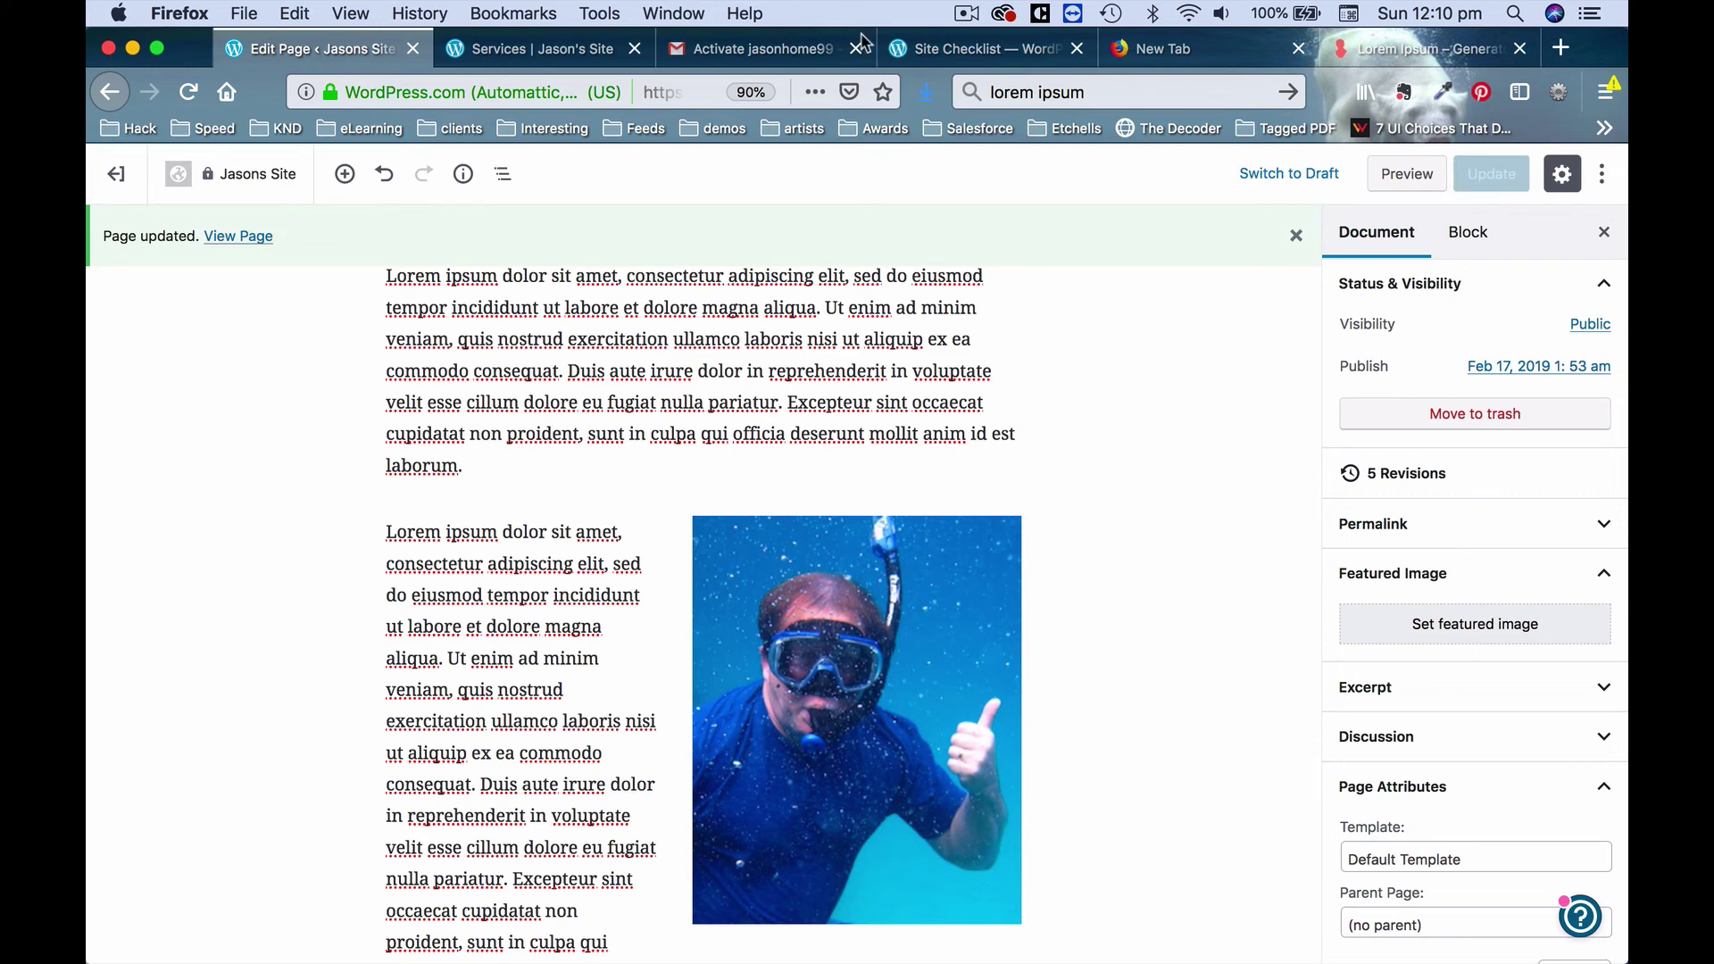
click(582, 51)
Reload the live Services page and scroll to see the second paragraph wrapping beside the photo.
click(187, 92)
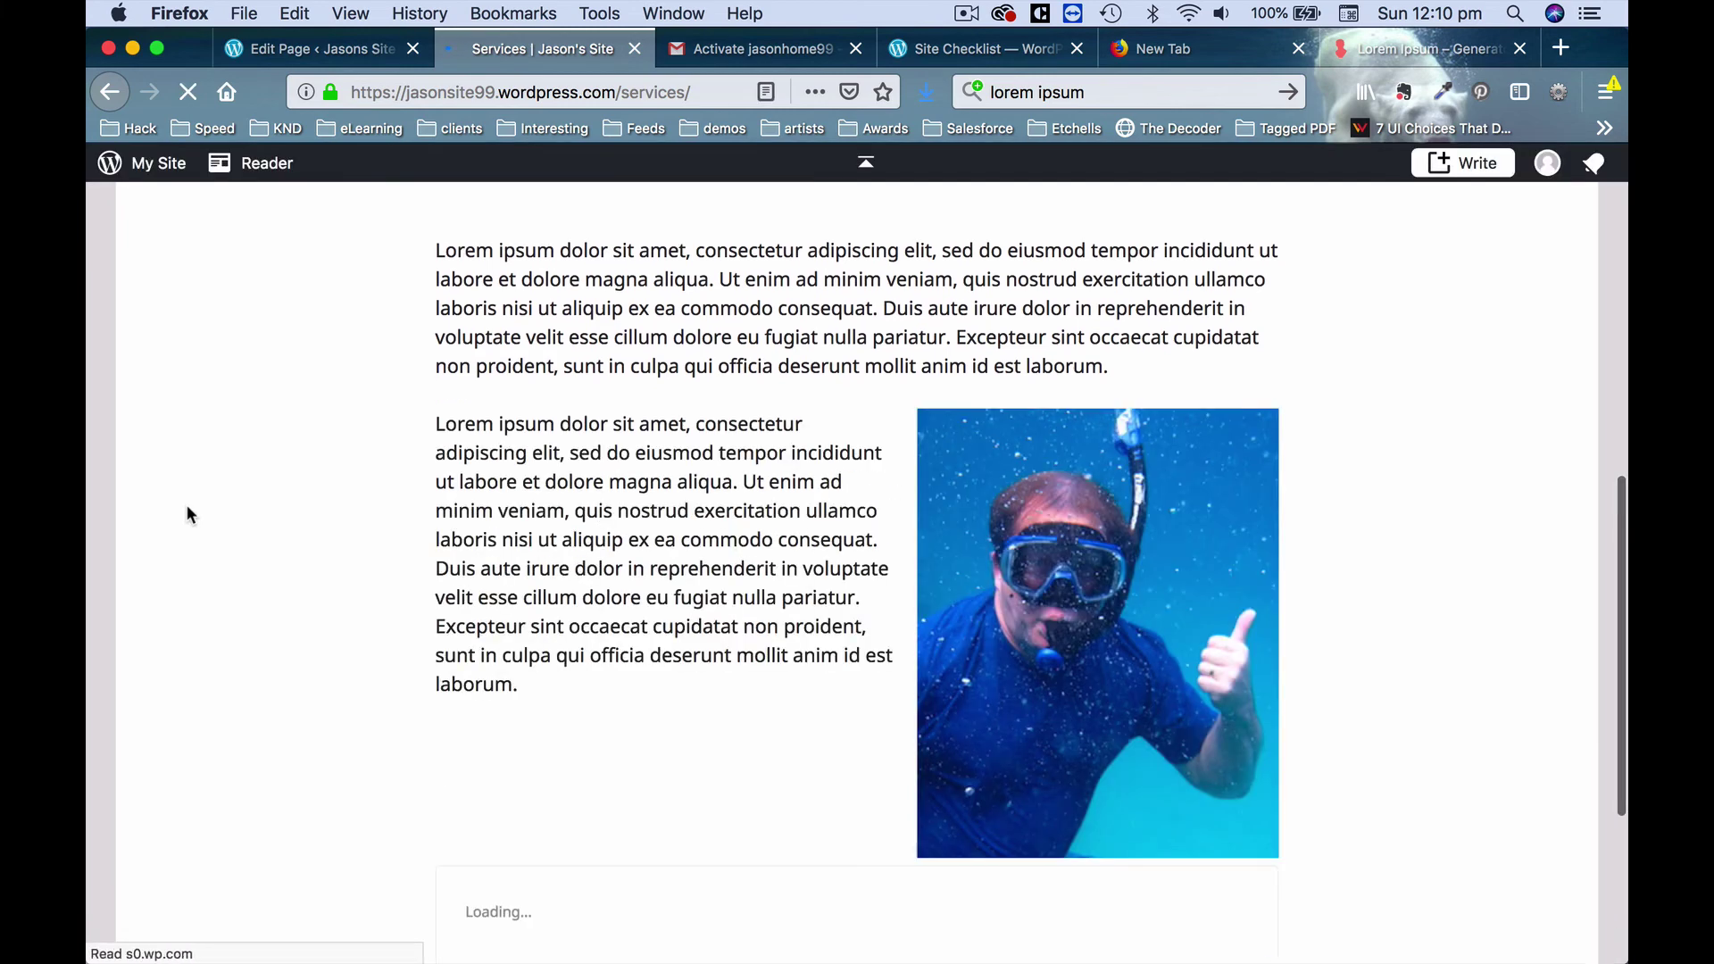
scroll(710, 546, up, 8)
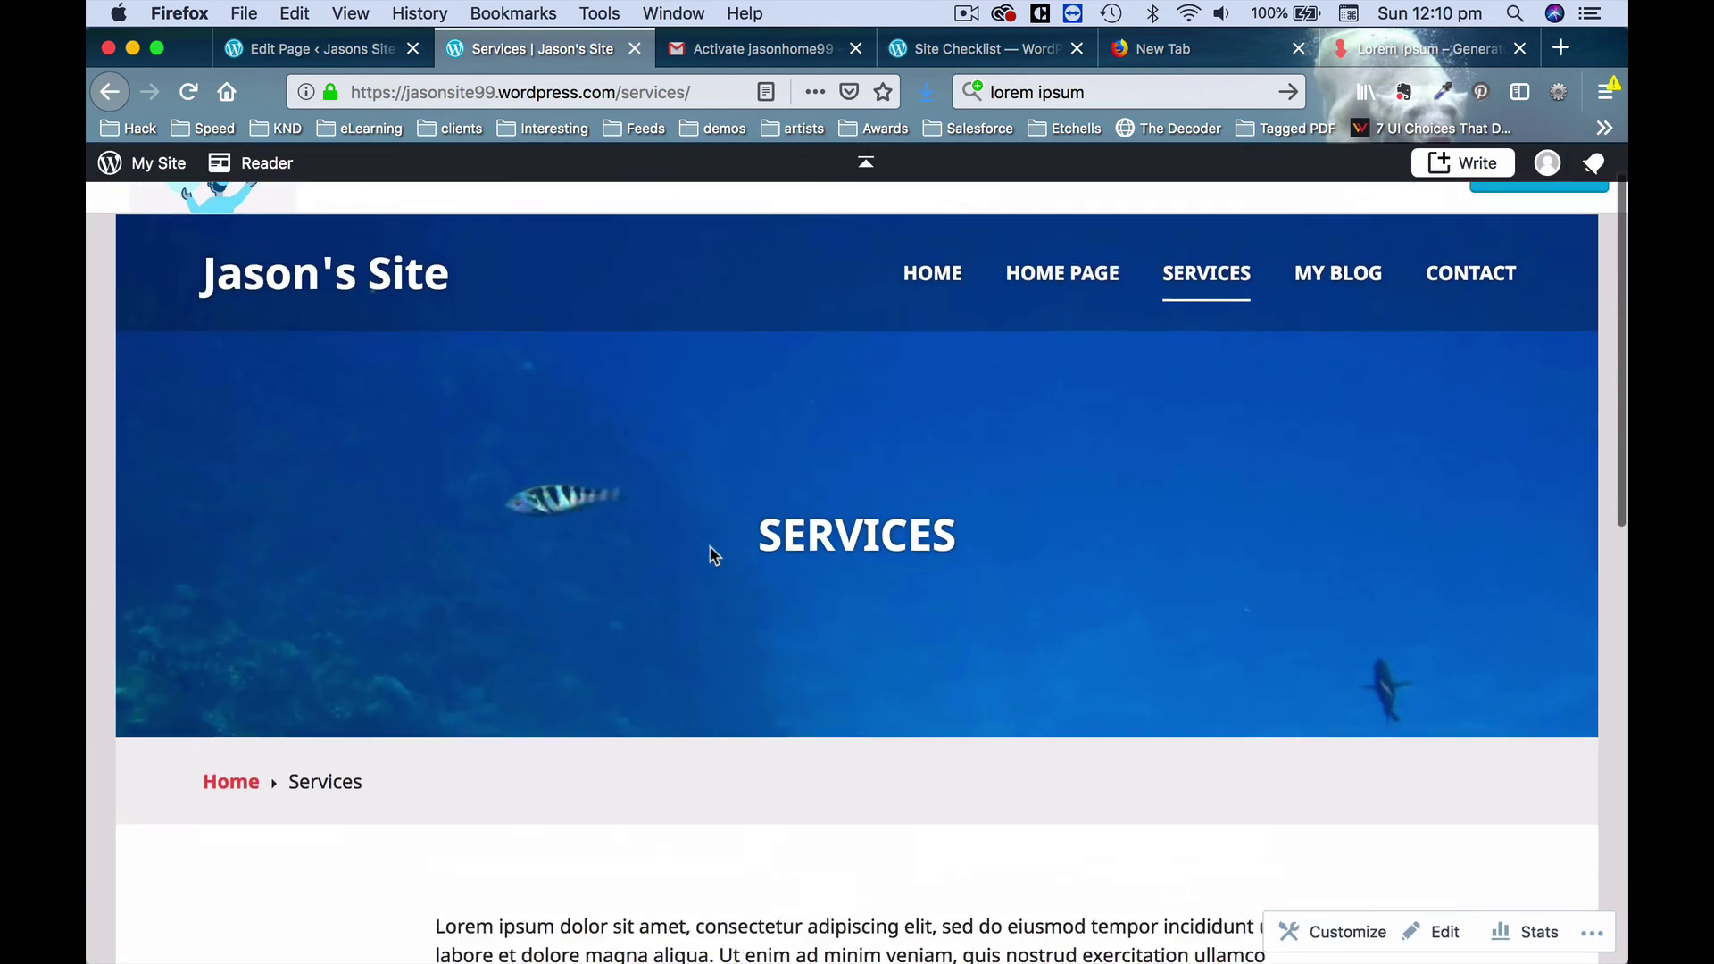
scroll(710, 546, down, 8)
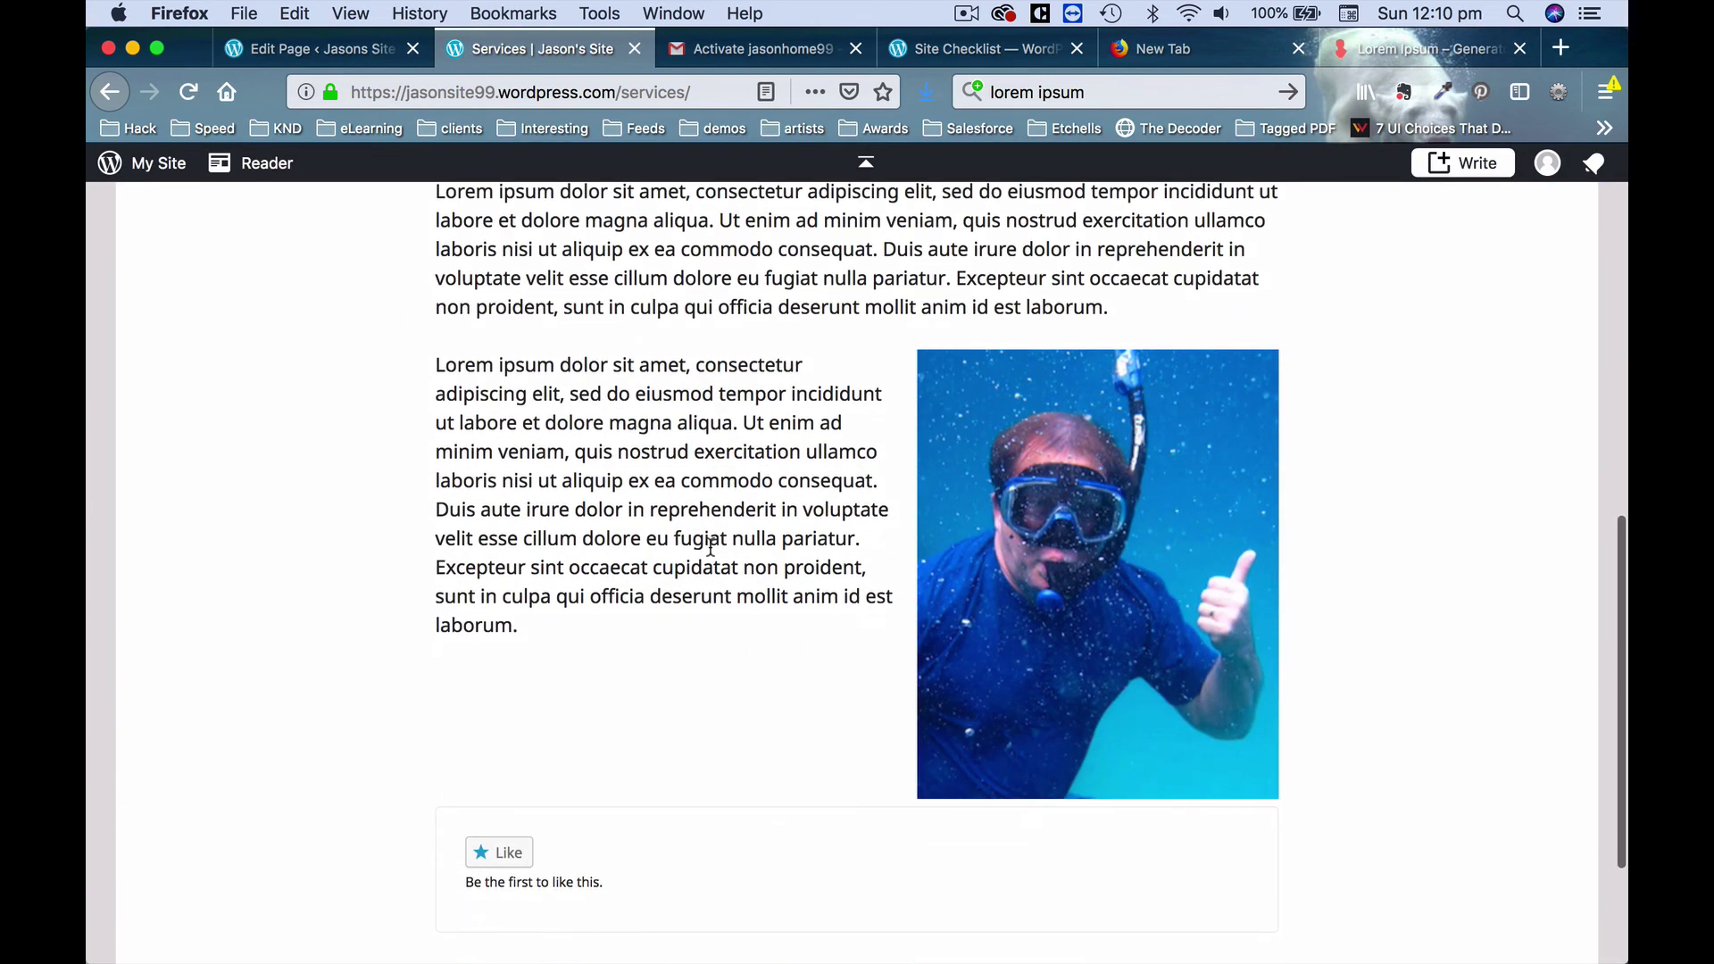
scroll(710, 546, down, 2)
scroll(710, 546, up, 3)
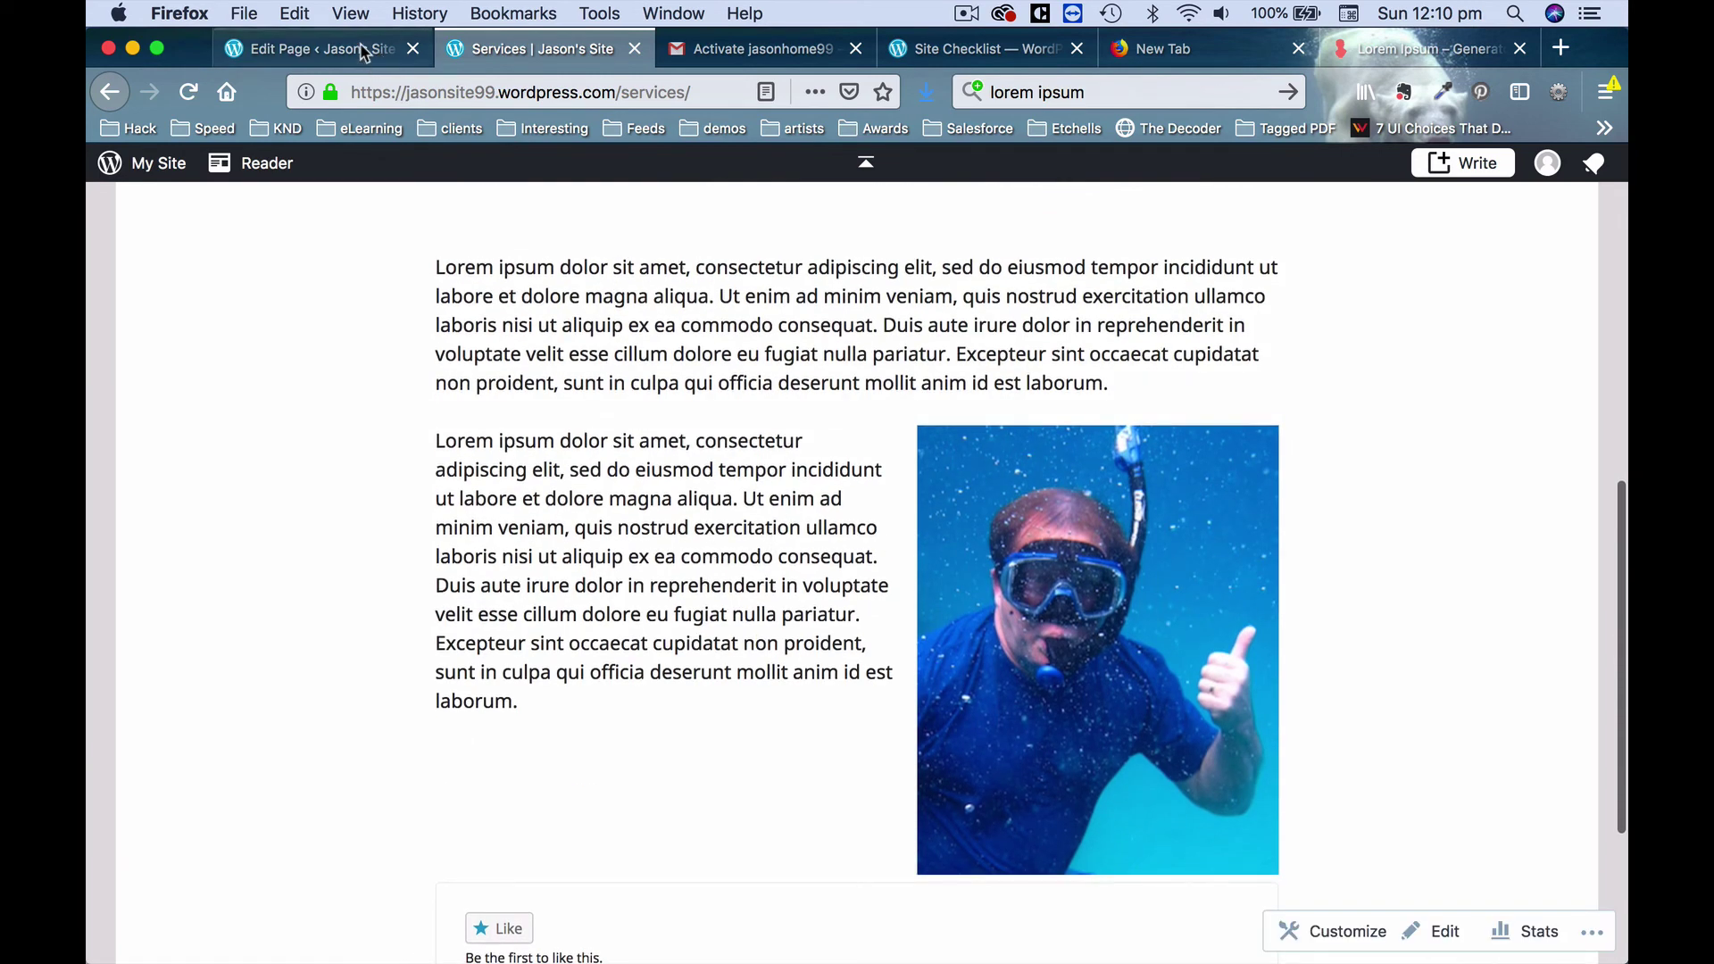
Add an H2 heading 'A little more about' plus the owner's first name above the photo paragraph.
click(361, 52)
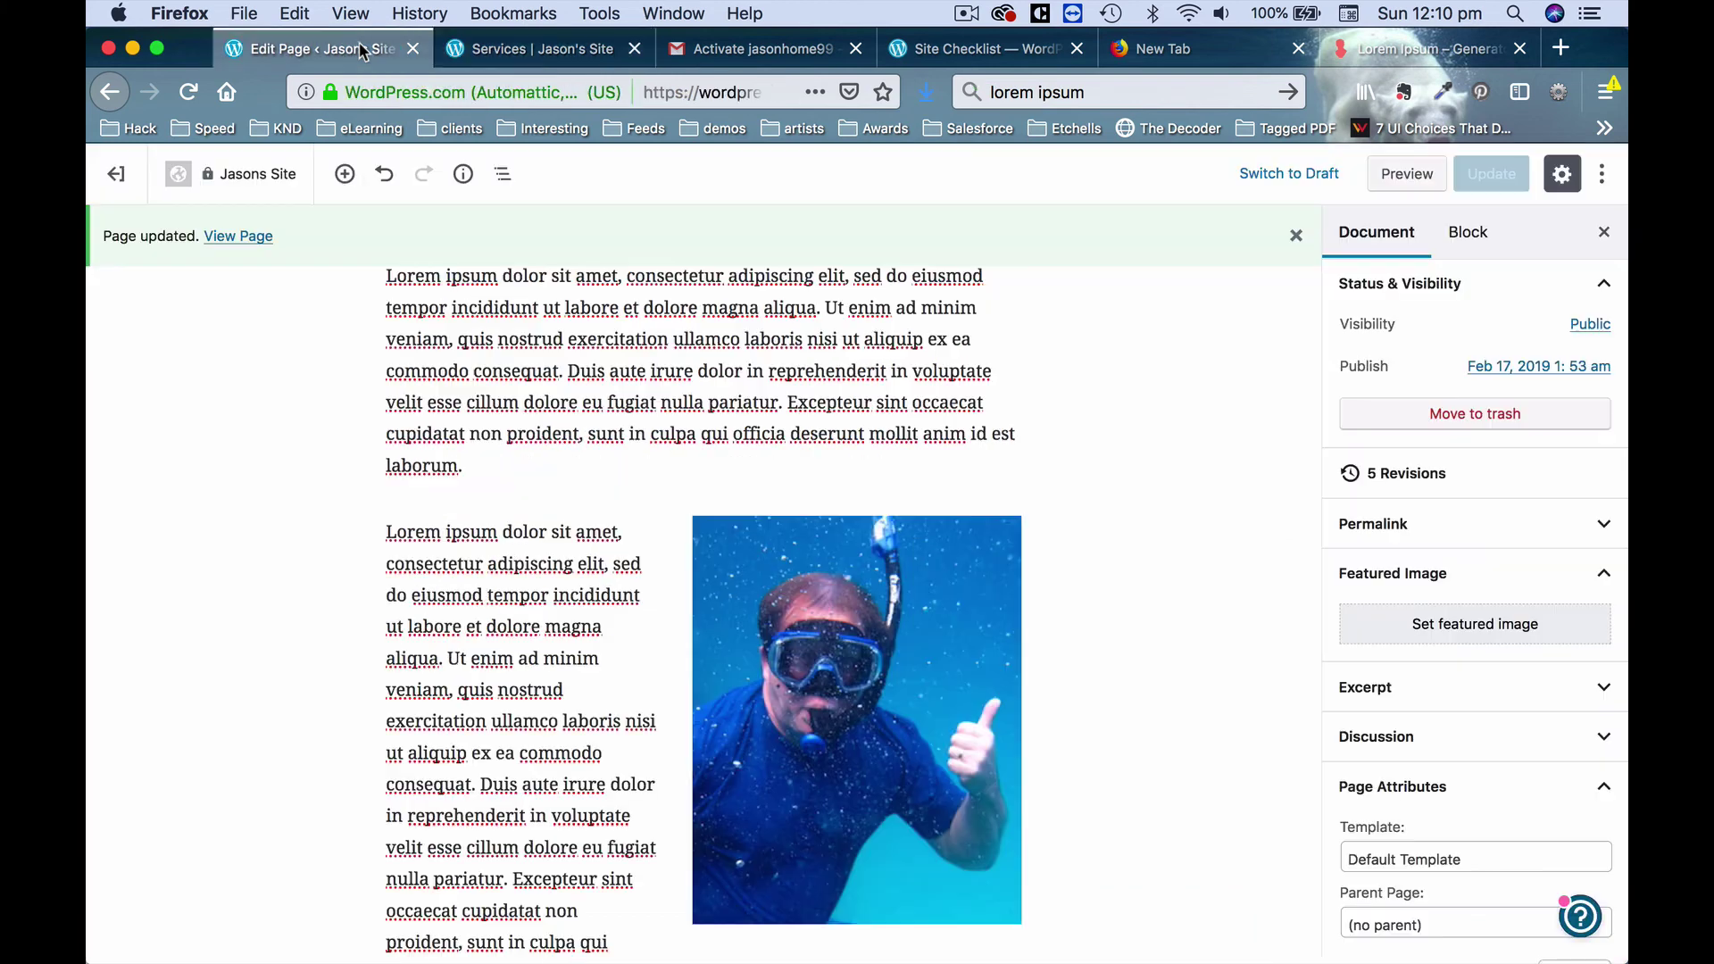
click(541, 576)
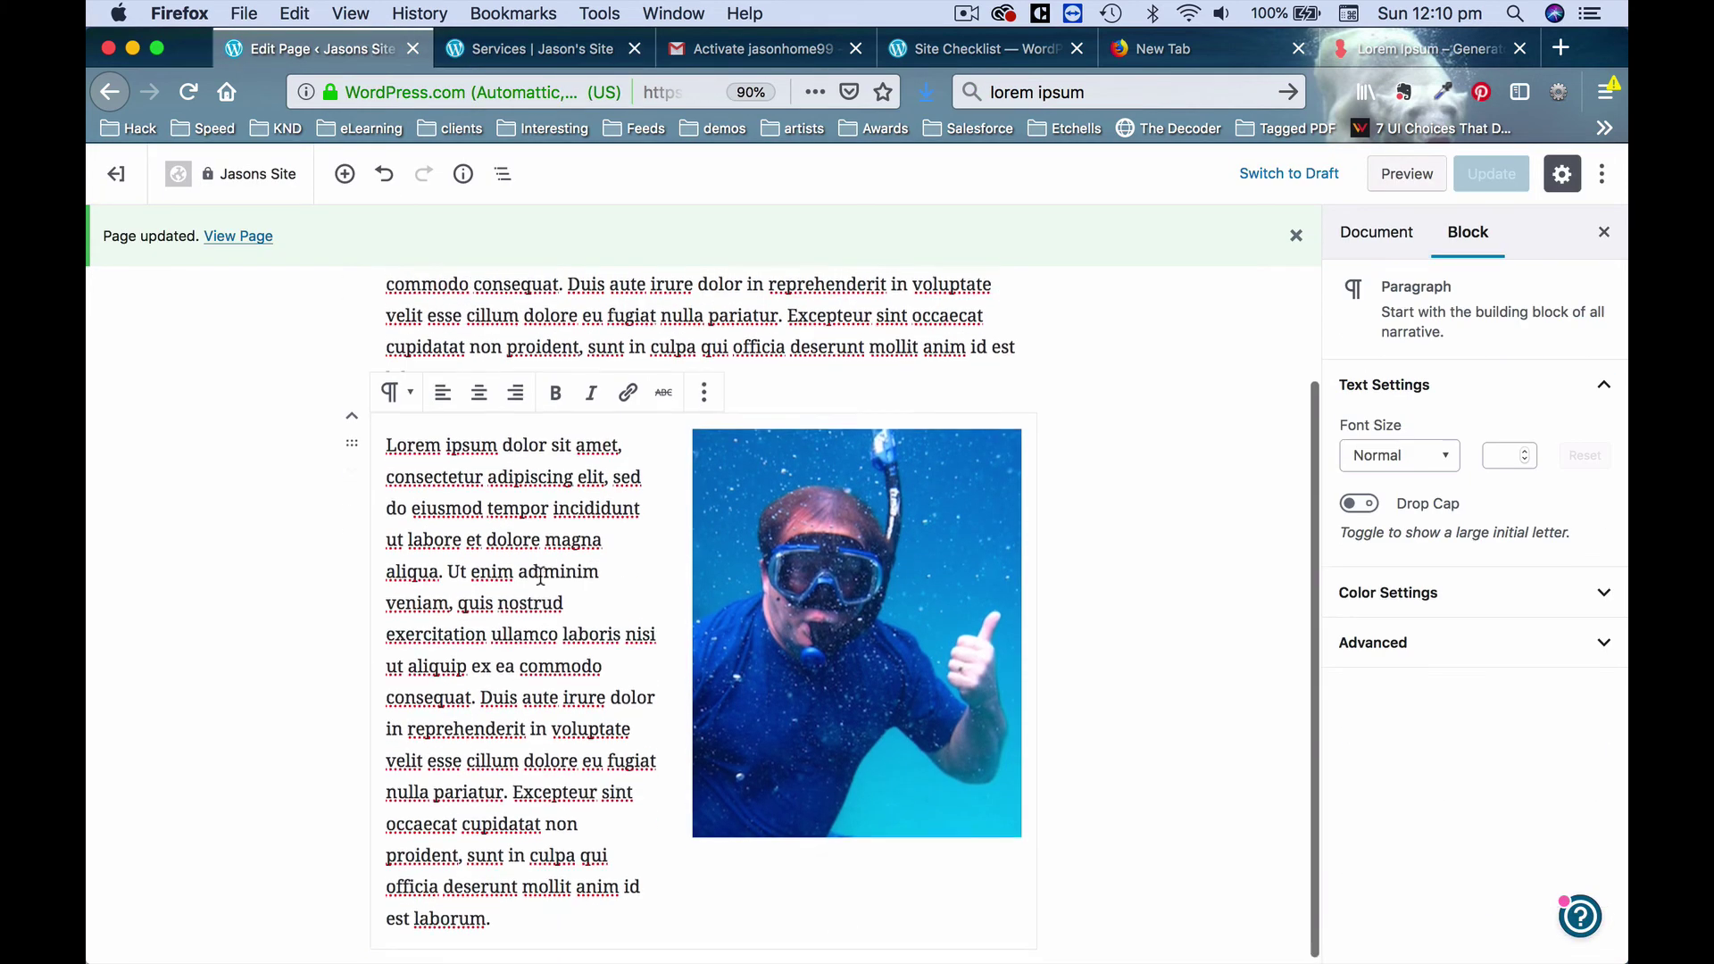
scroll(625, 590, up, 3)
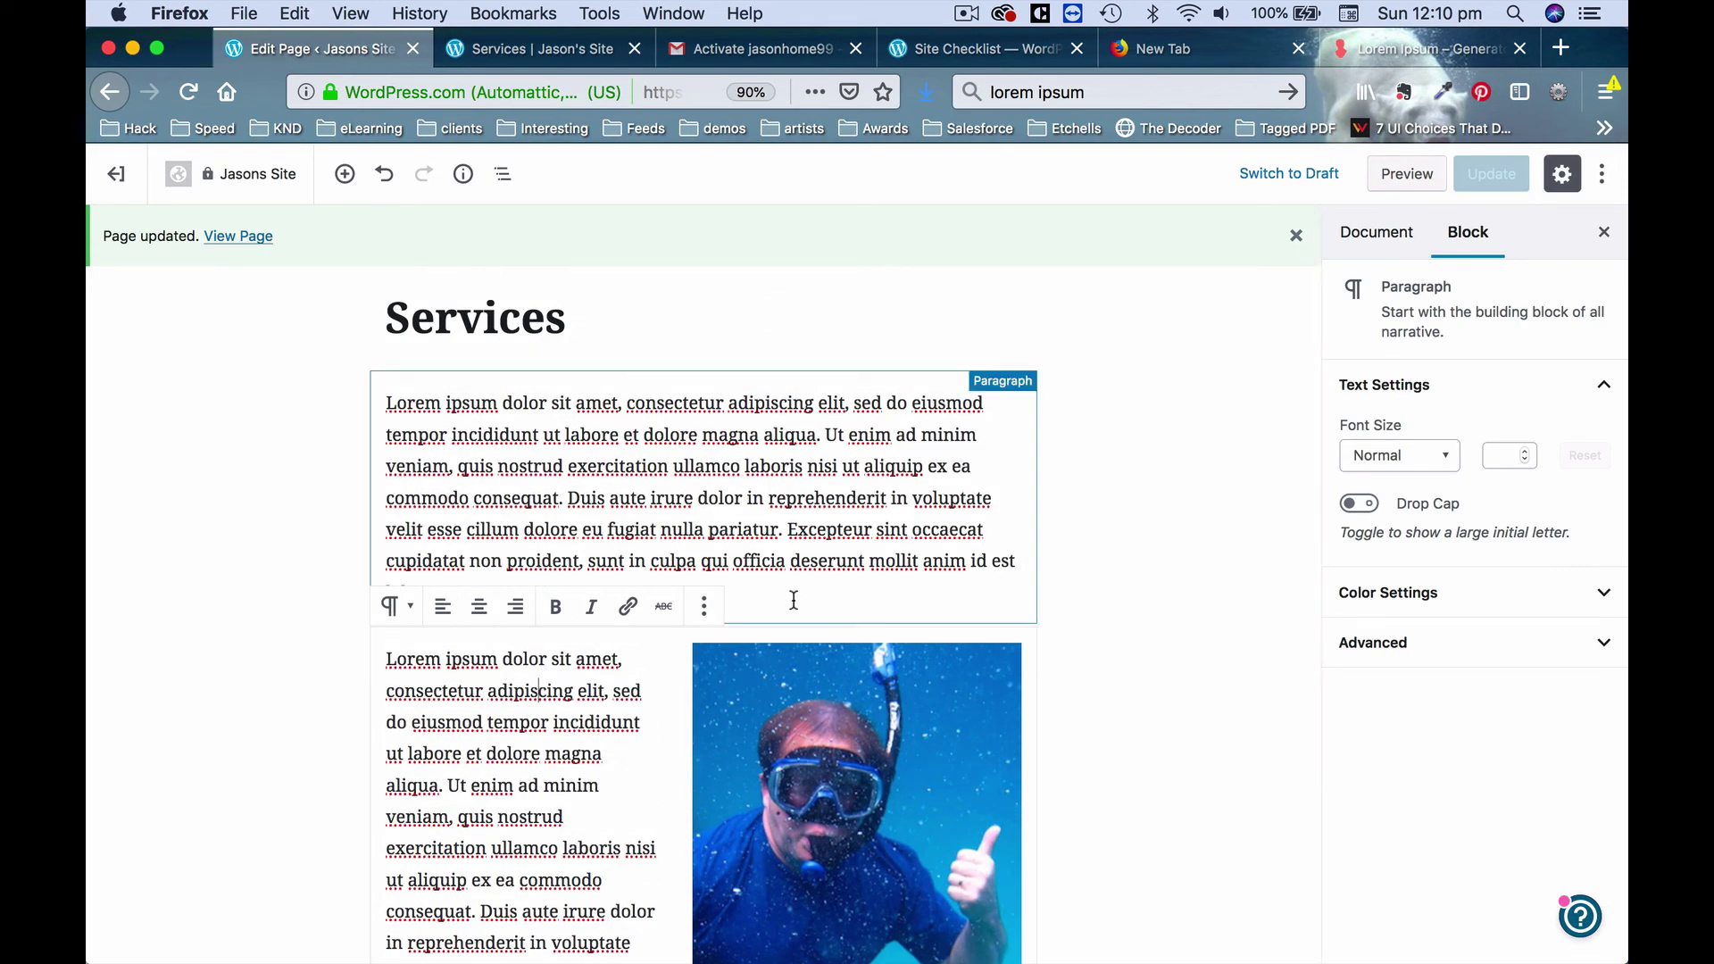
click(330, 550)
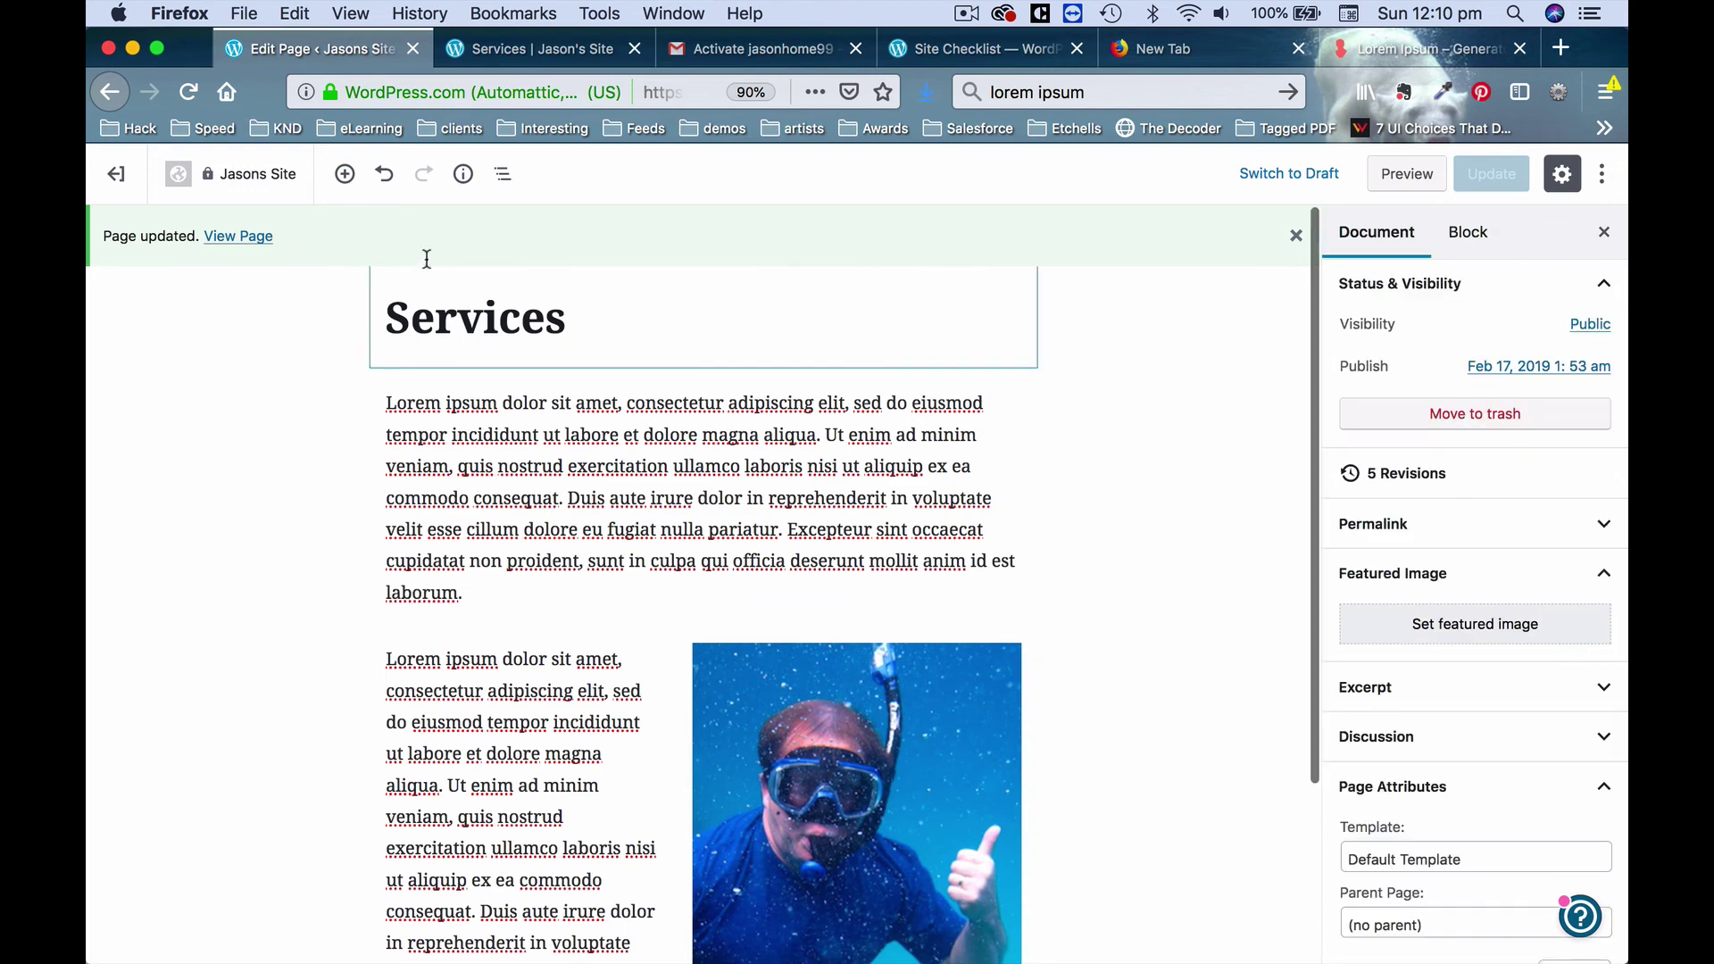
click(345, 174)
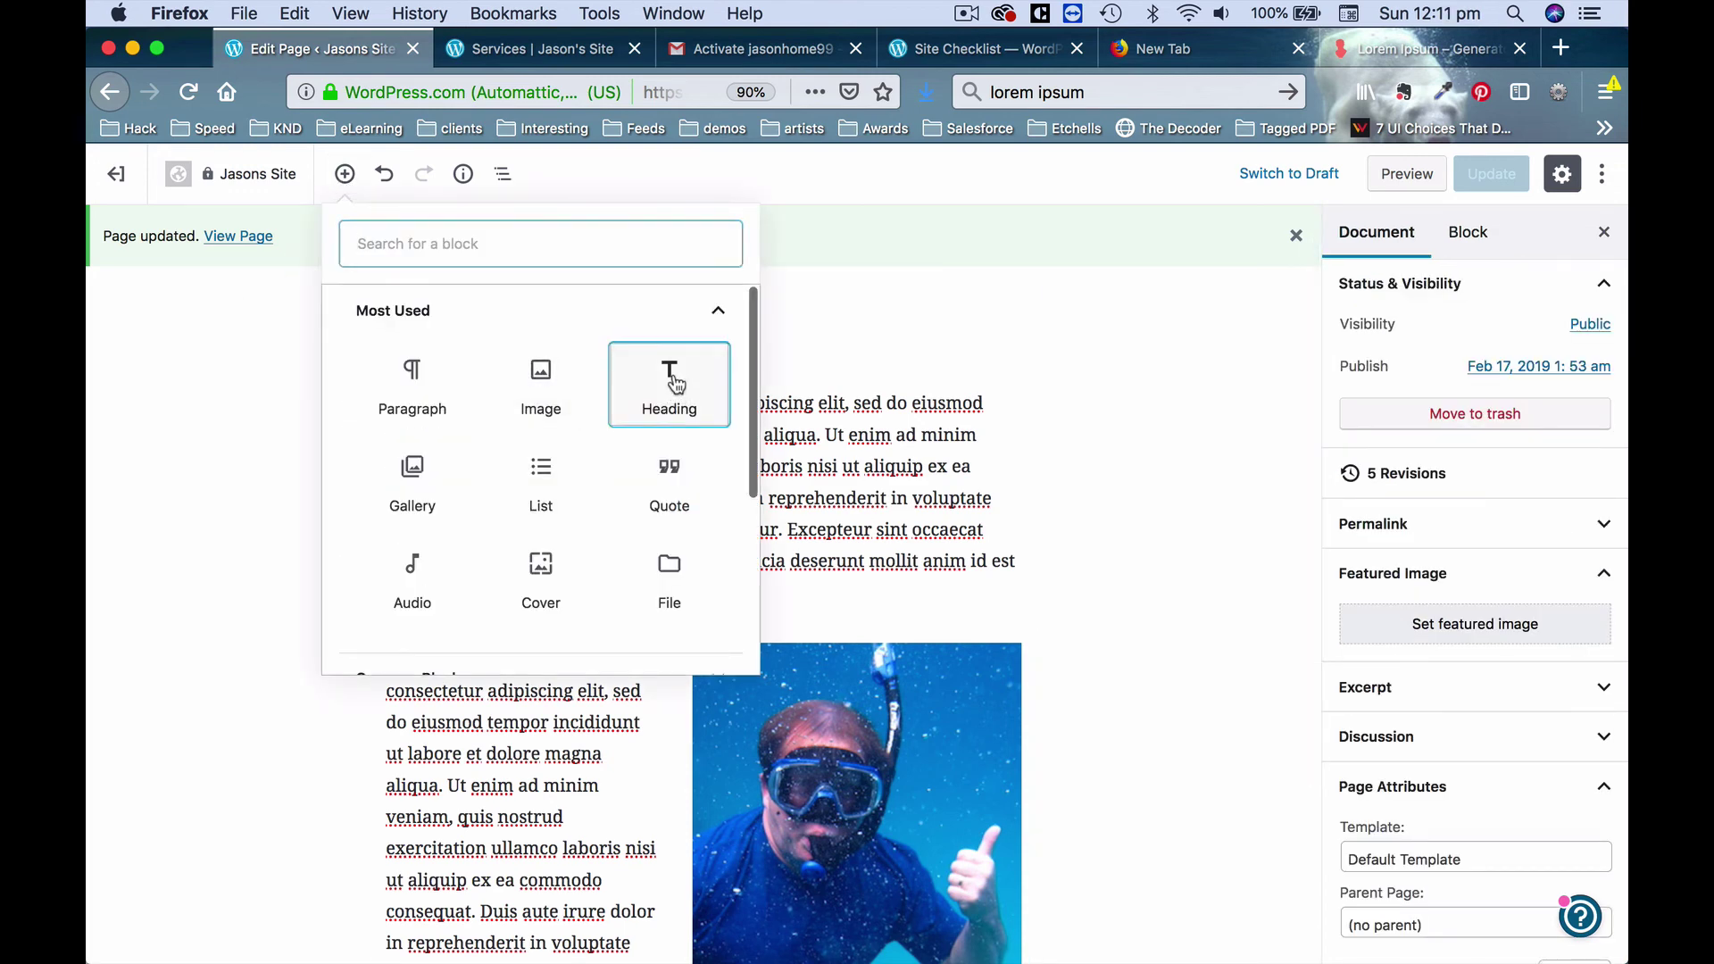
click(674, 375)
scroll(549, 757, down, 2)
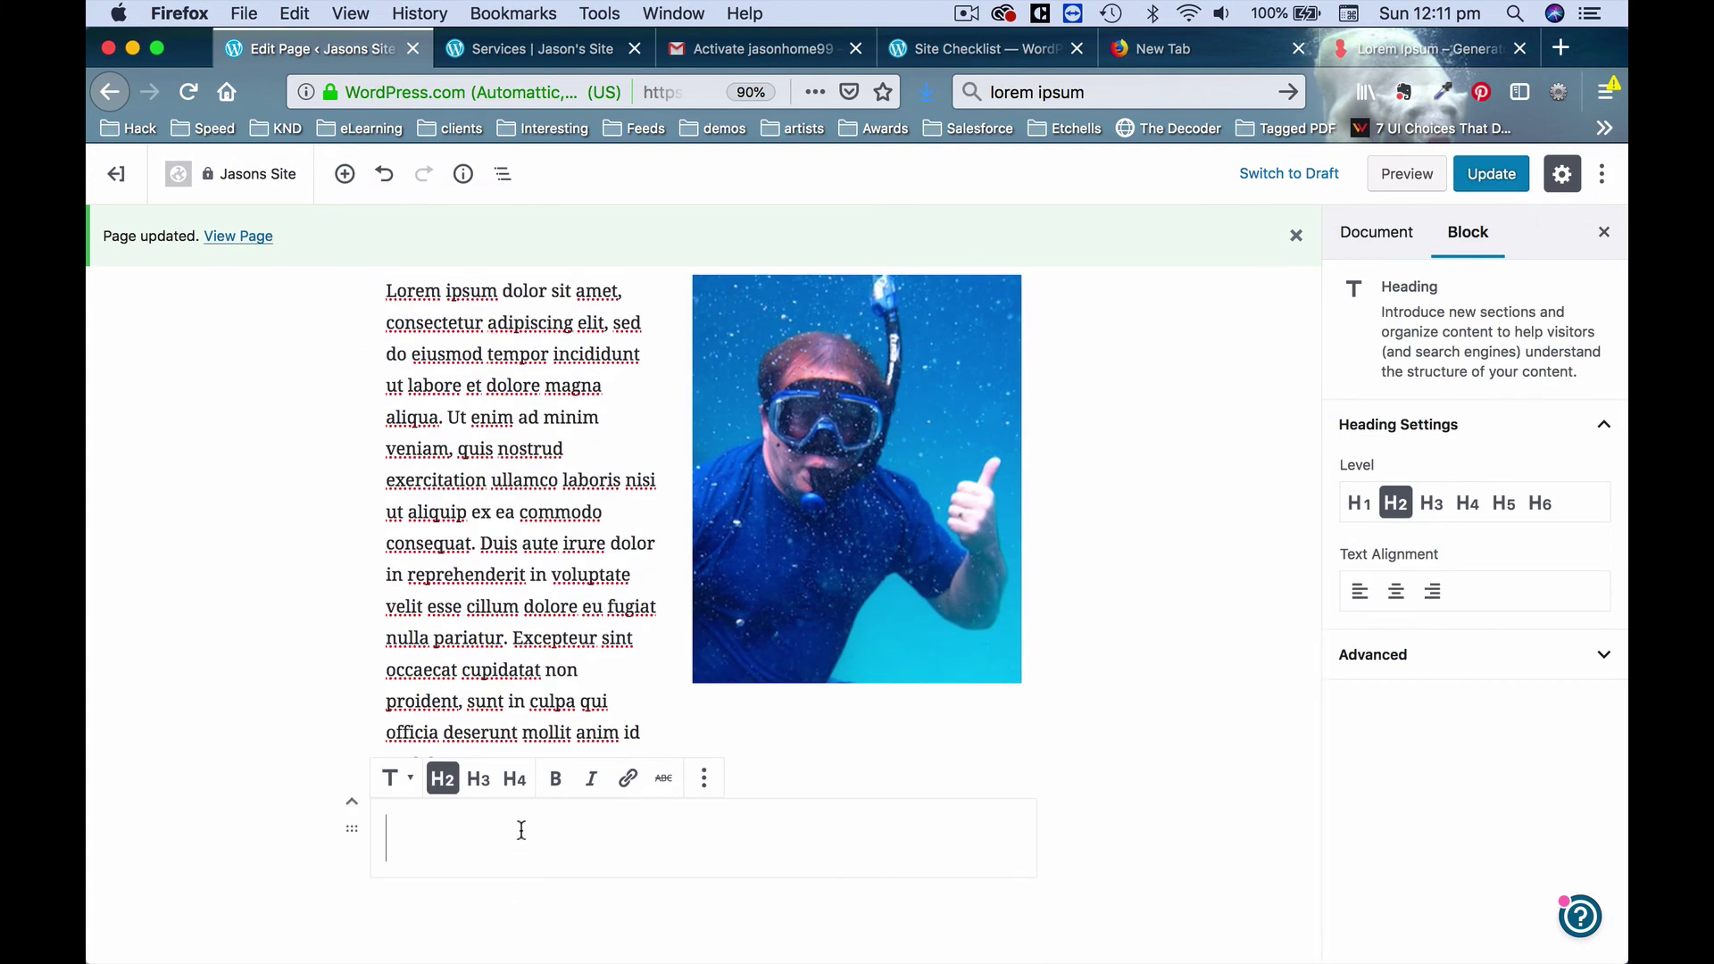
text(A little more about Jason)
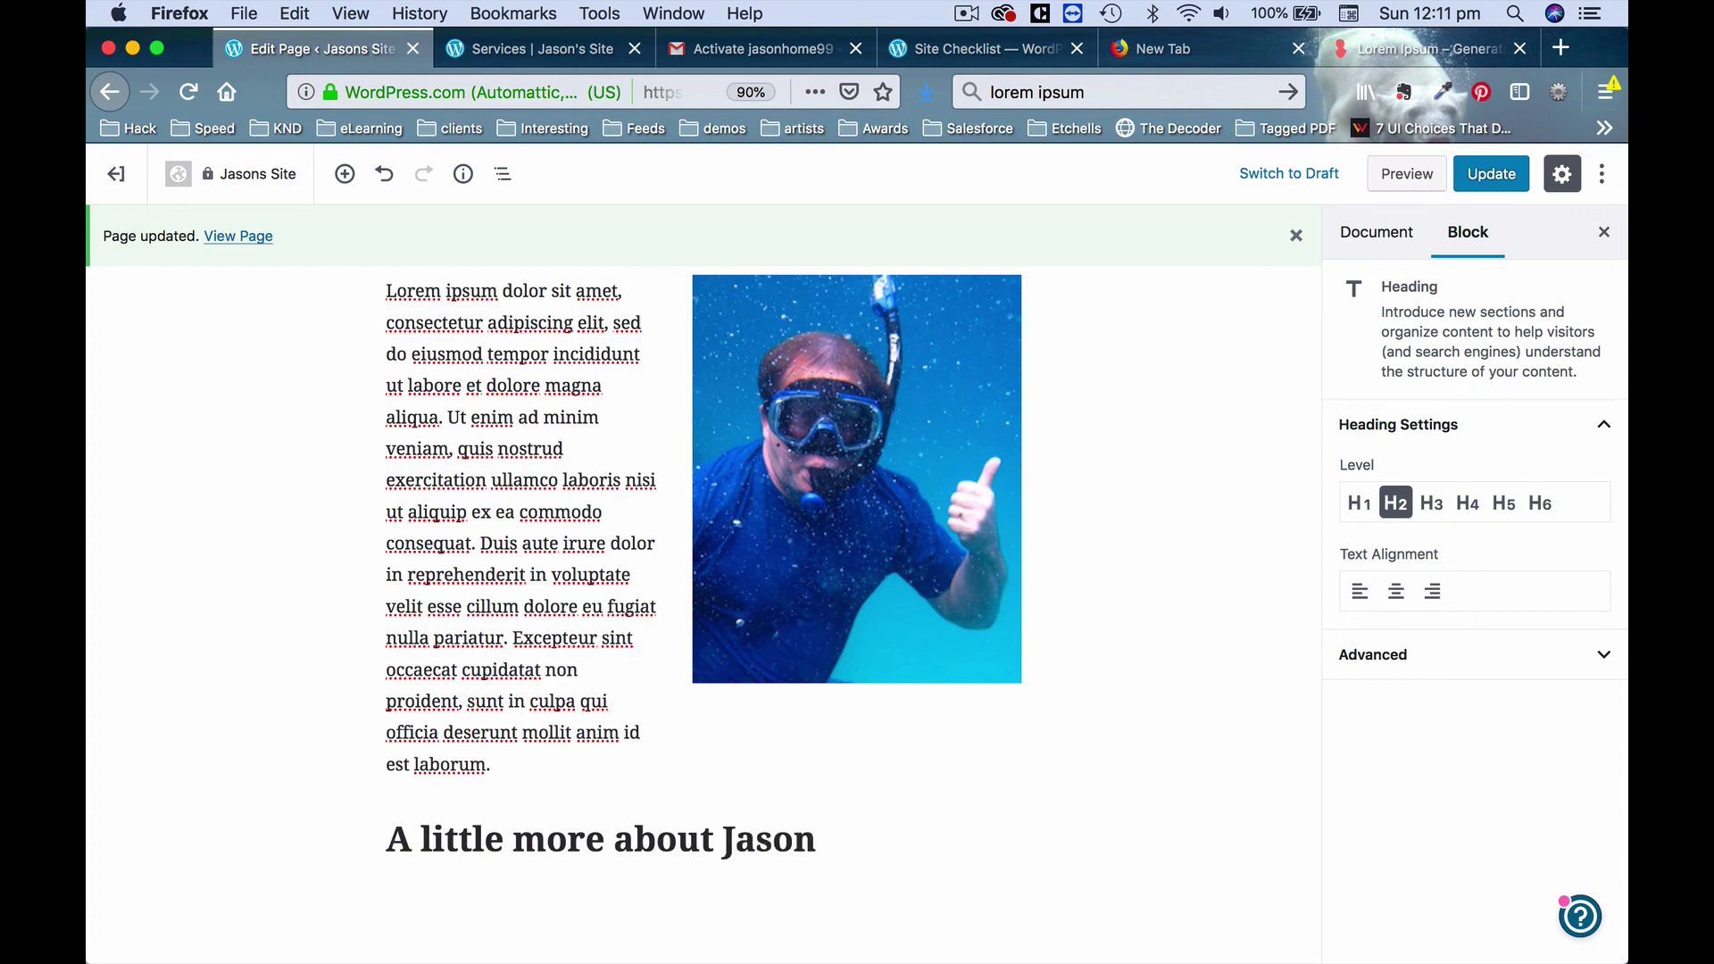
click(289, 792)
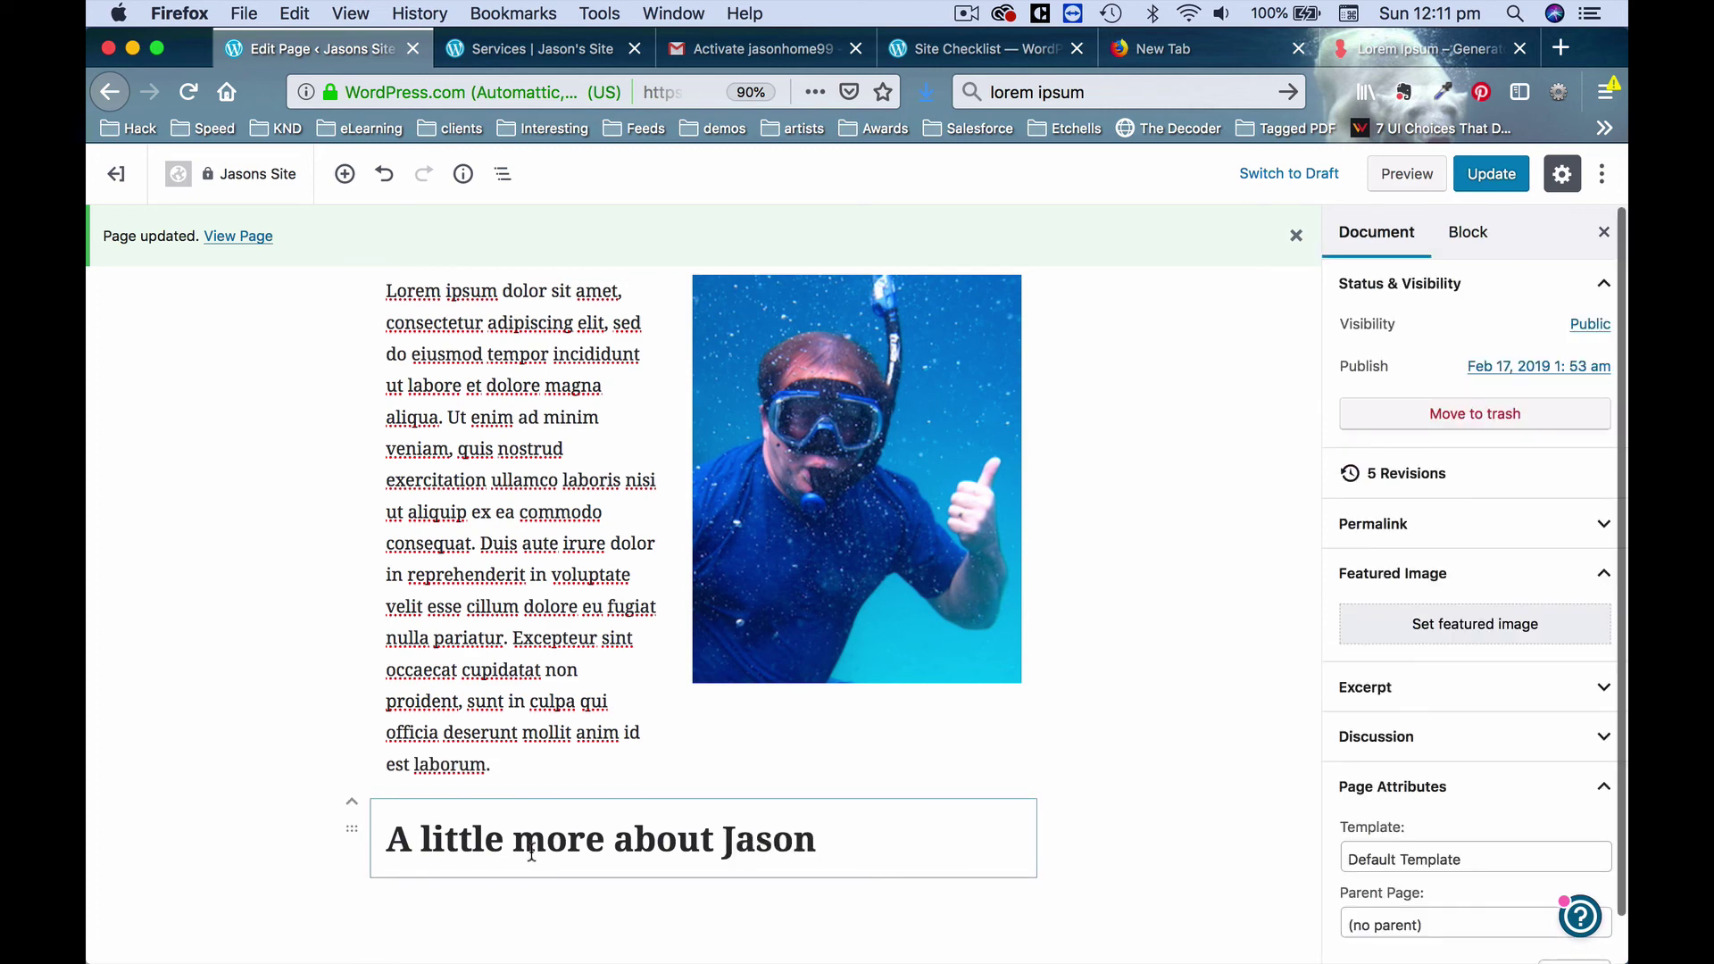
click(353, 802)
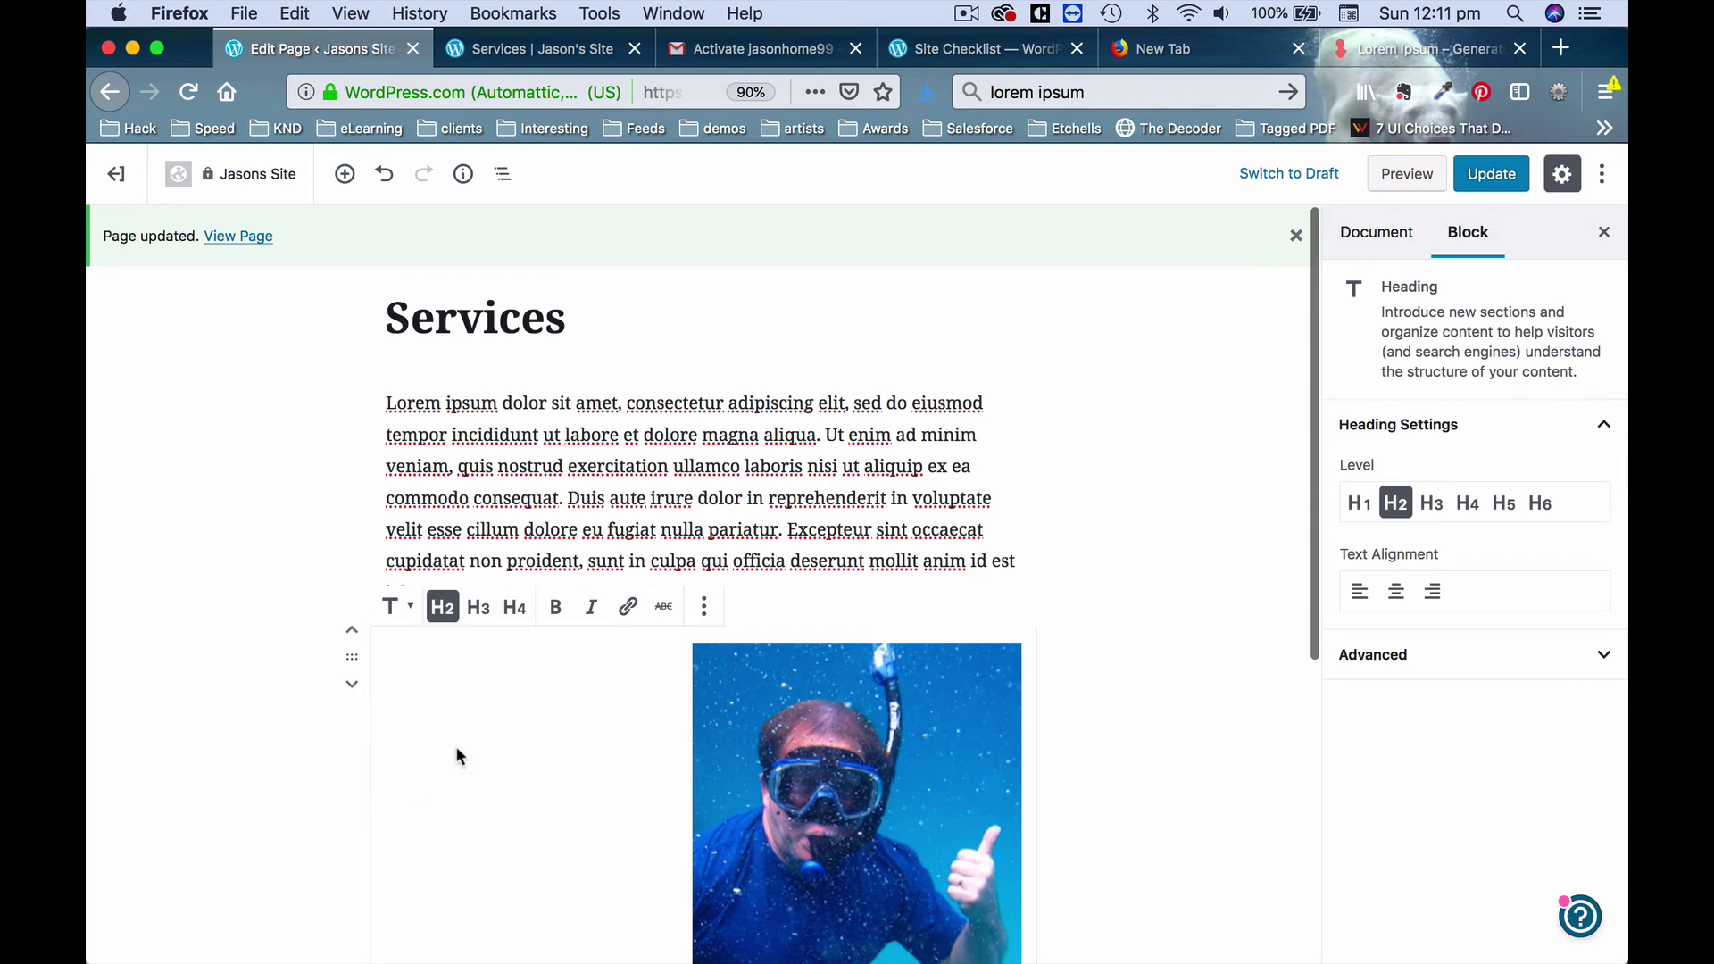
Update the Services page with its new heading and bring up the loremipsum.io page.
scroll(281, 645, down, 3)
click(286, 650)
scroll(755, 384, up, 3)
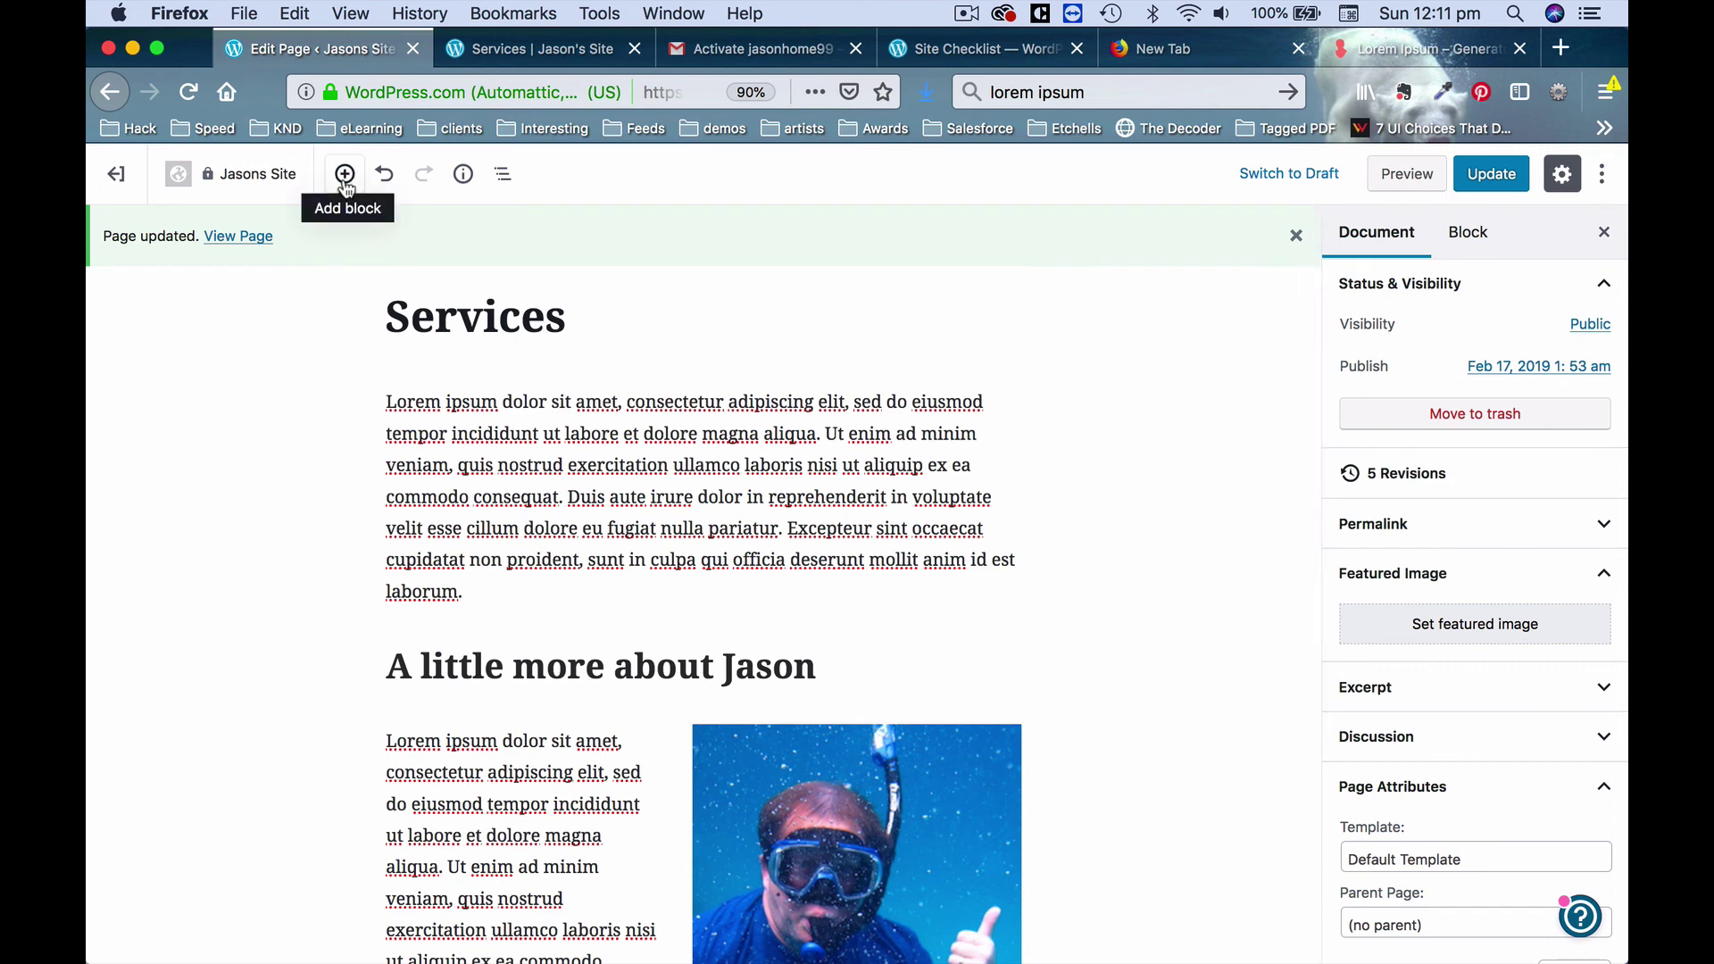
scroll(318, 409, down, 4)
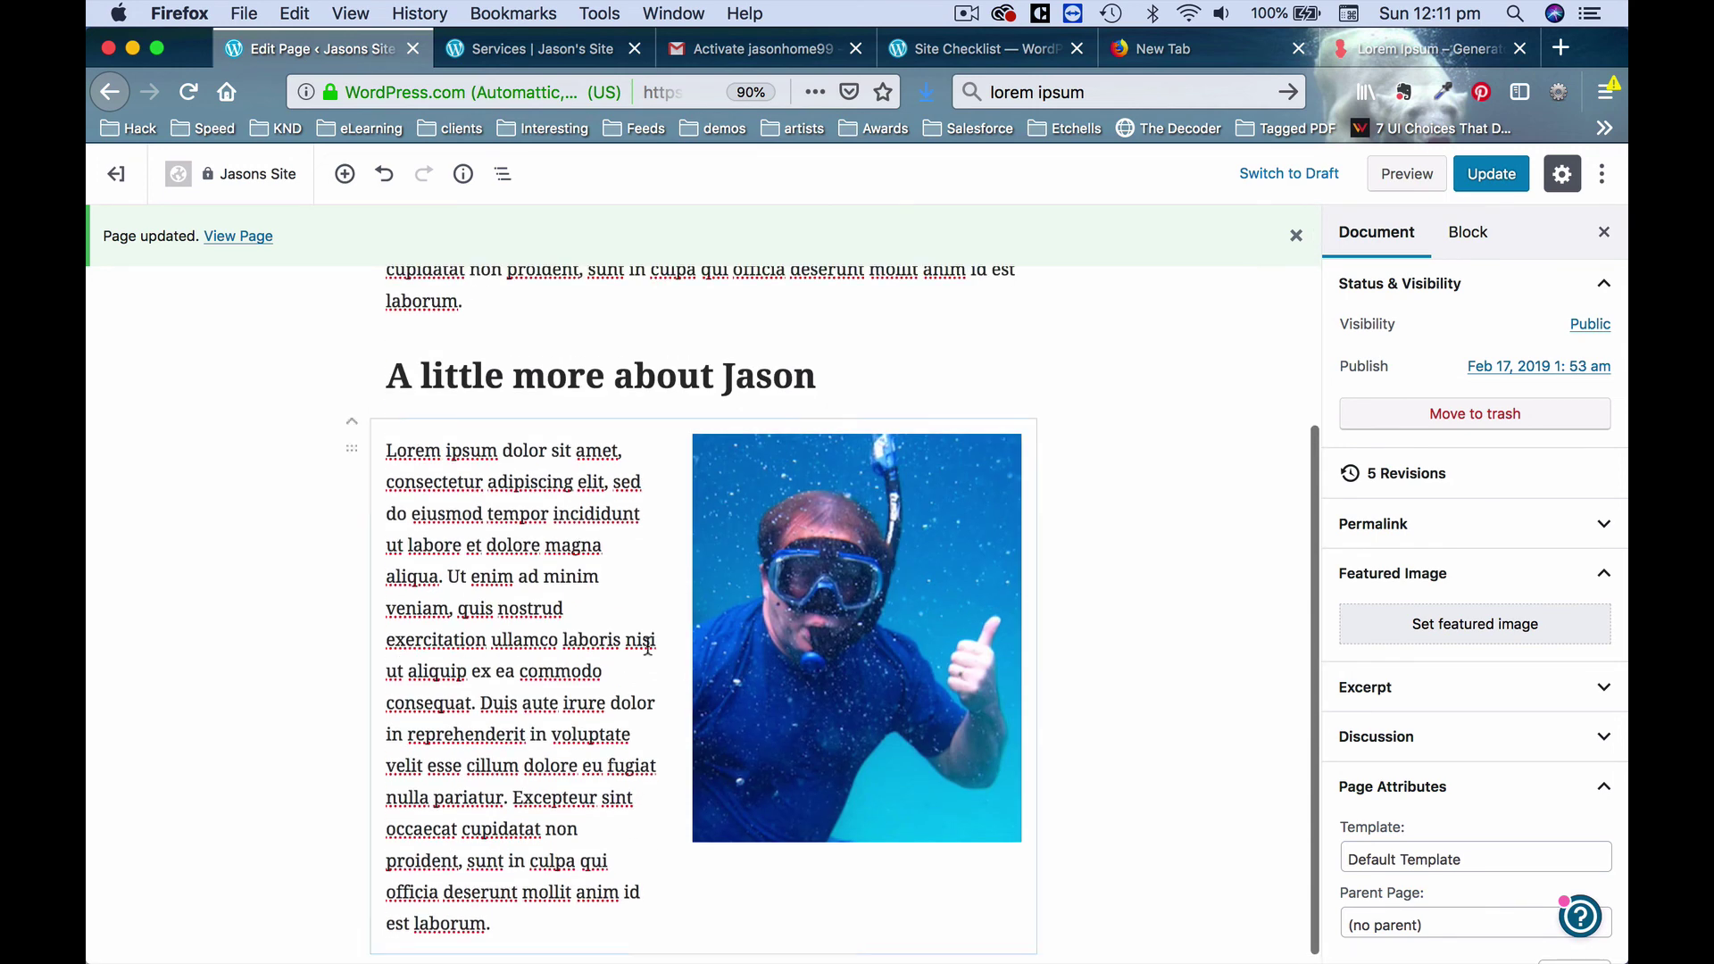
click(620, 637)
scroll(610, 624, down, 1)
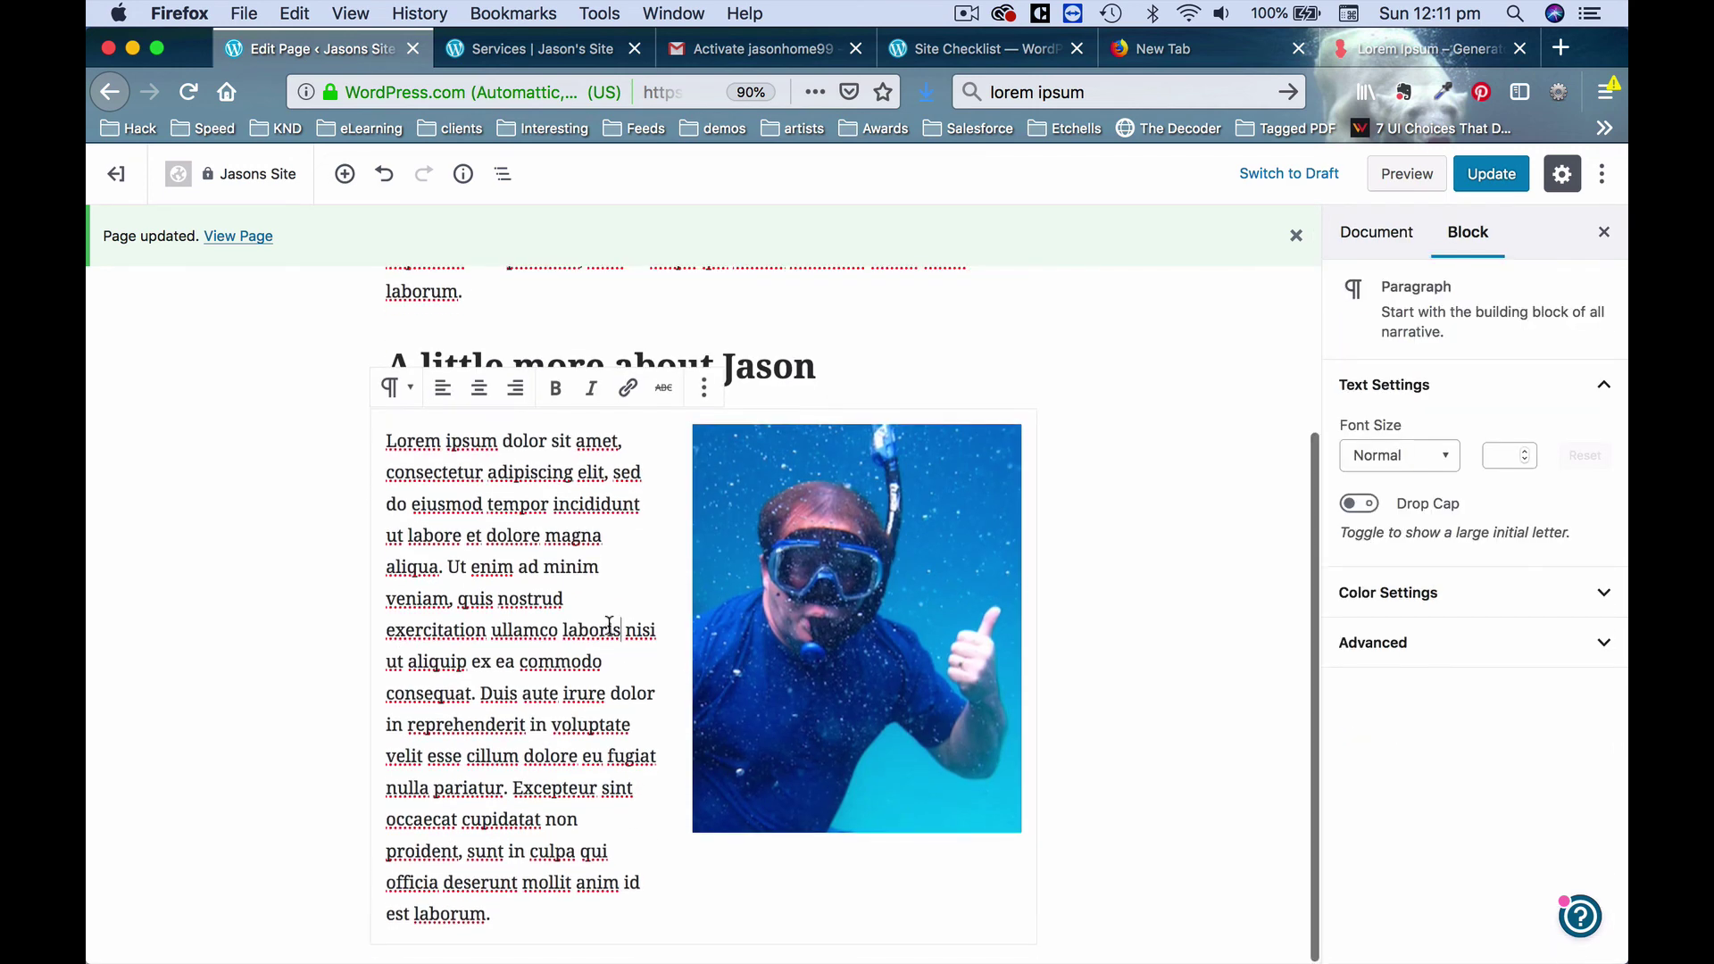
click(705, 389)
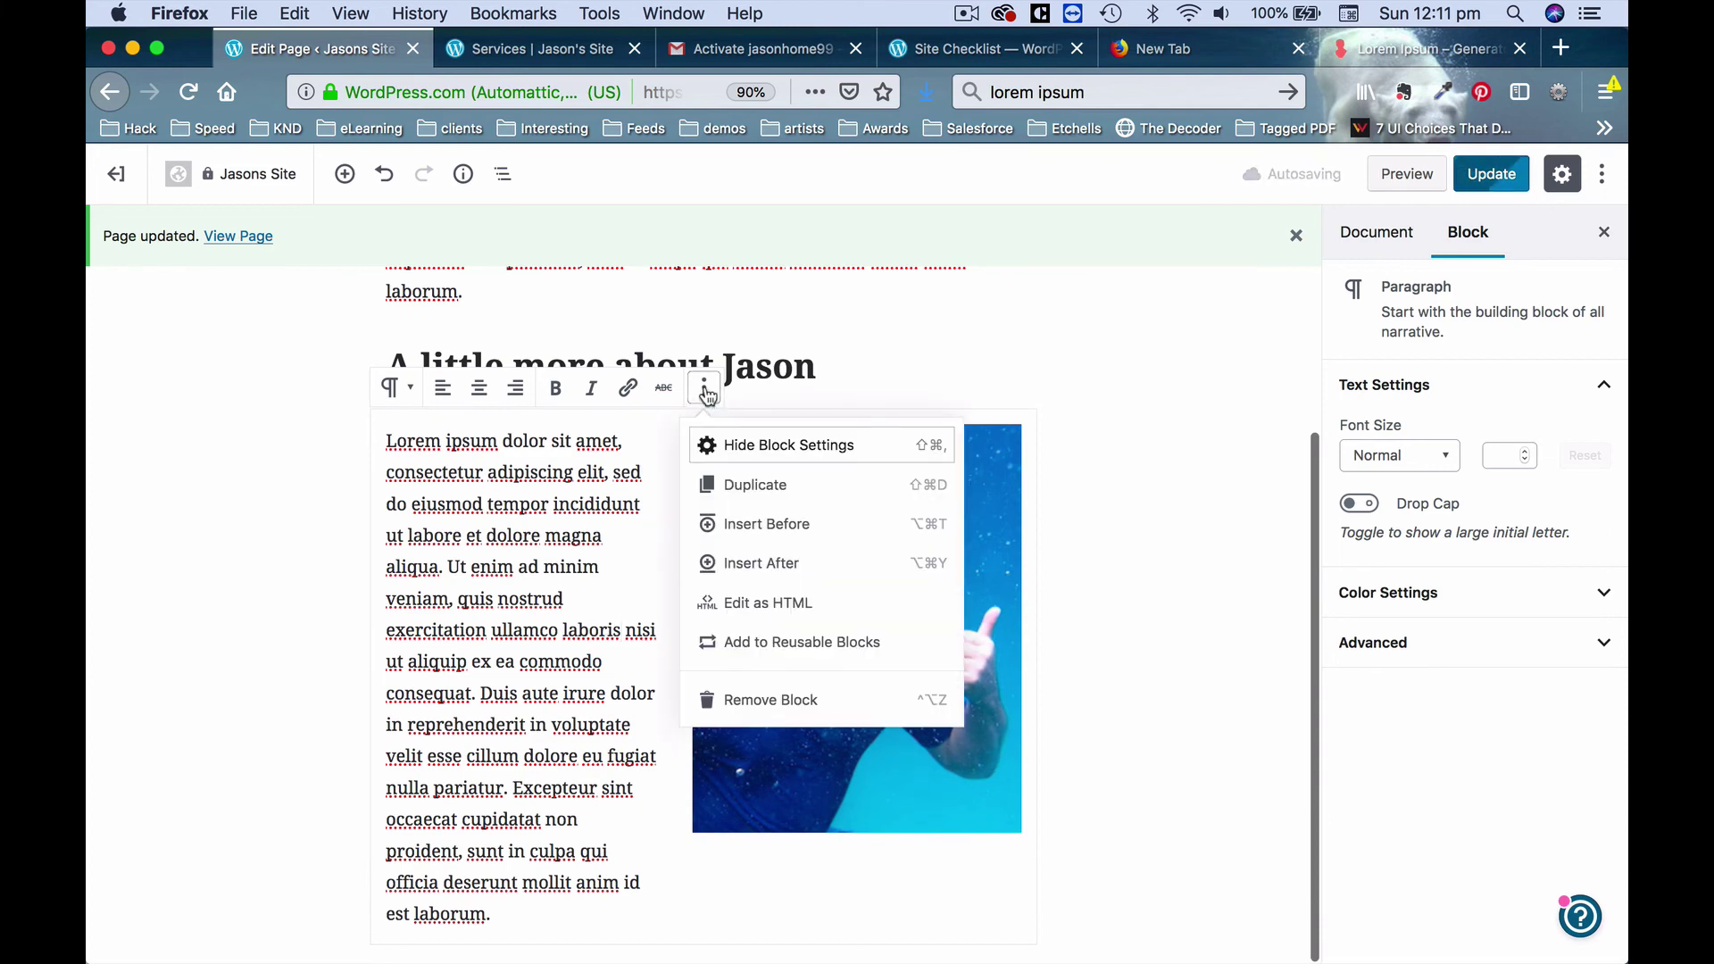
click(560, 588)
scroll(555, 586, up, 5)
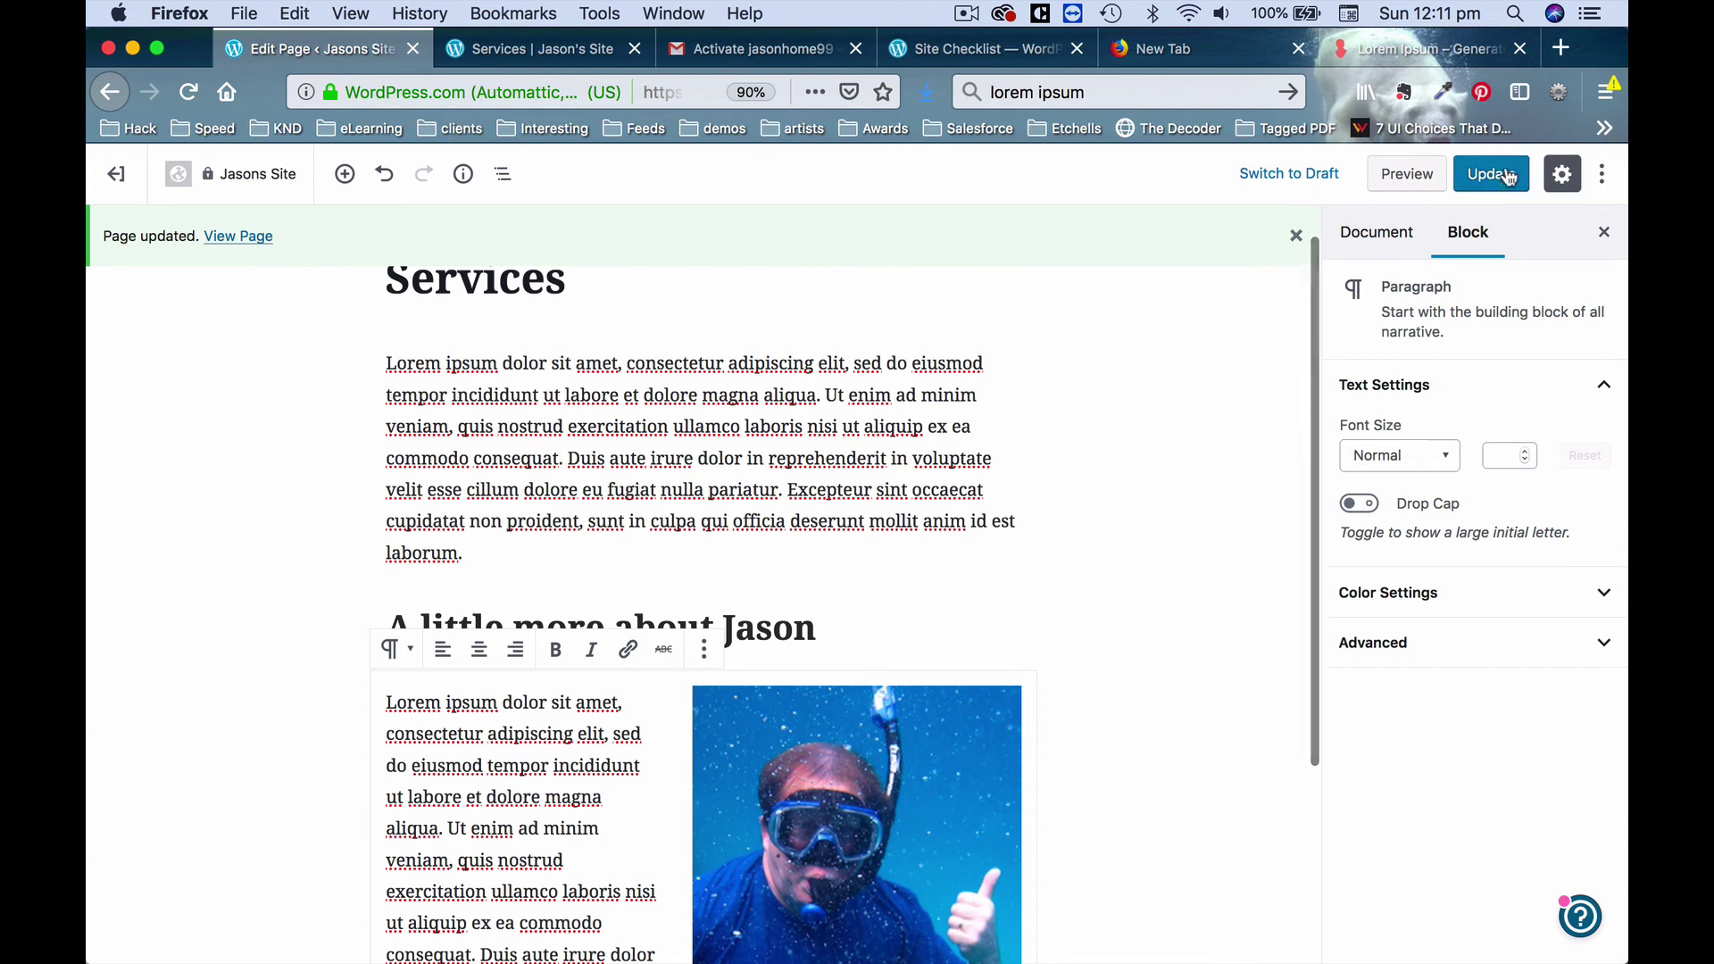
click(1507, 176)
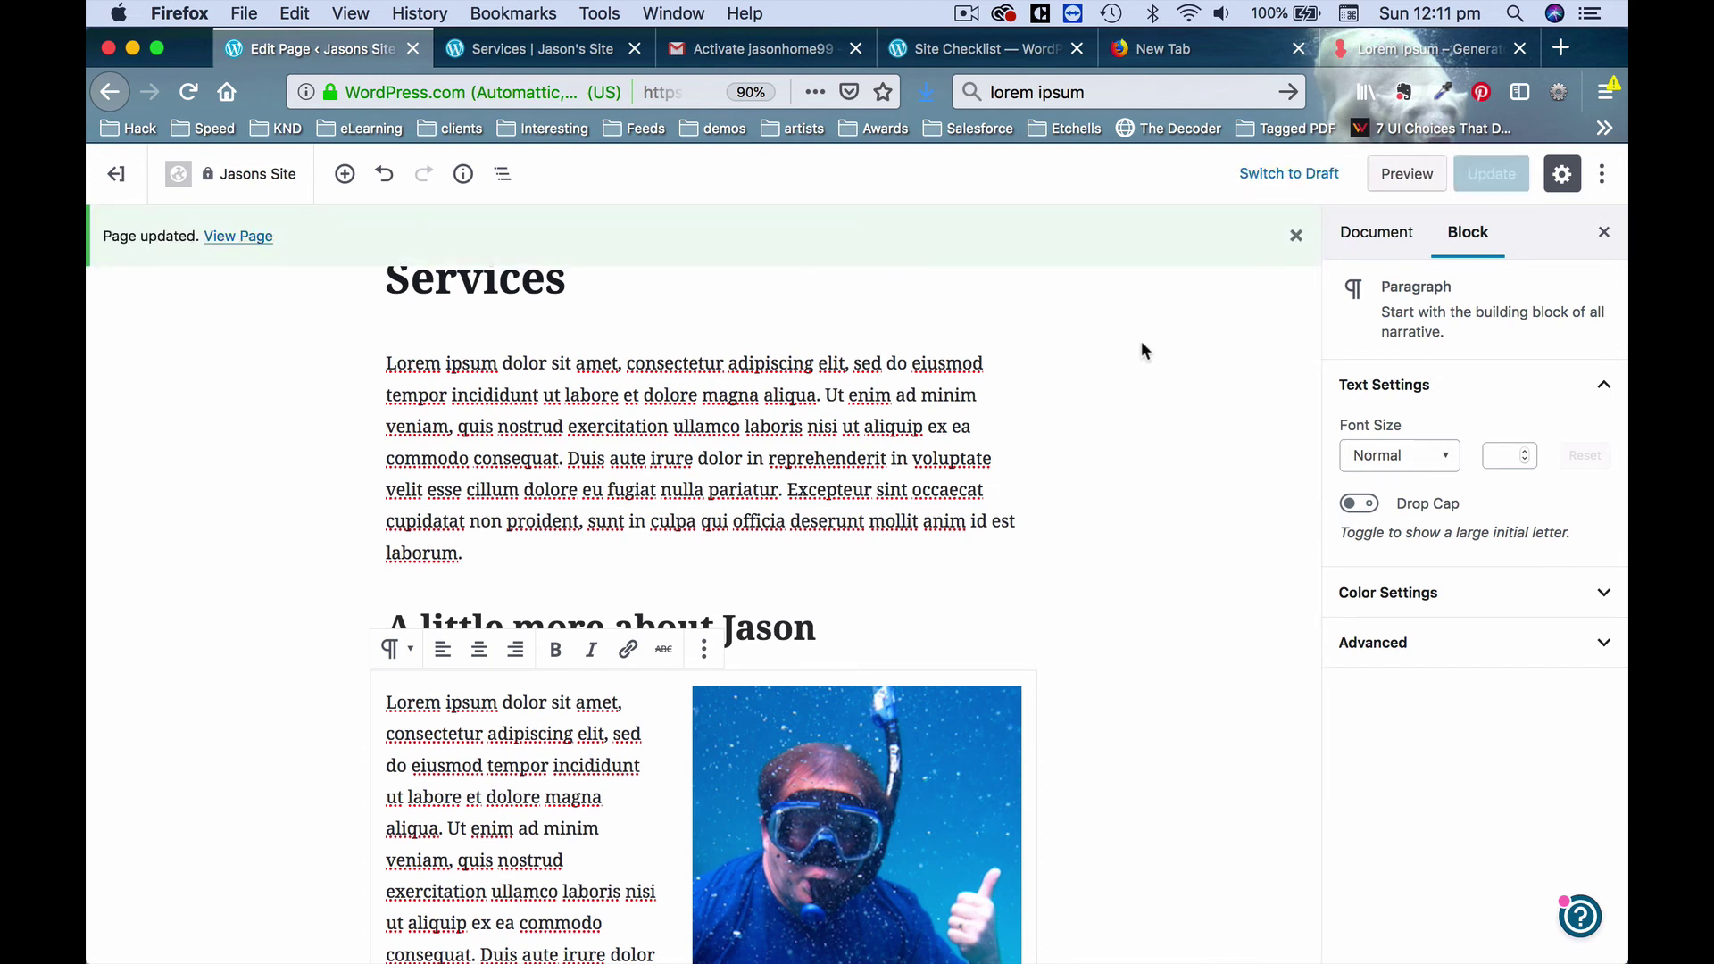
click(1424, 48)
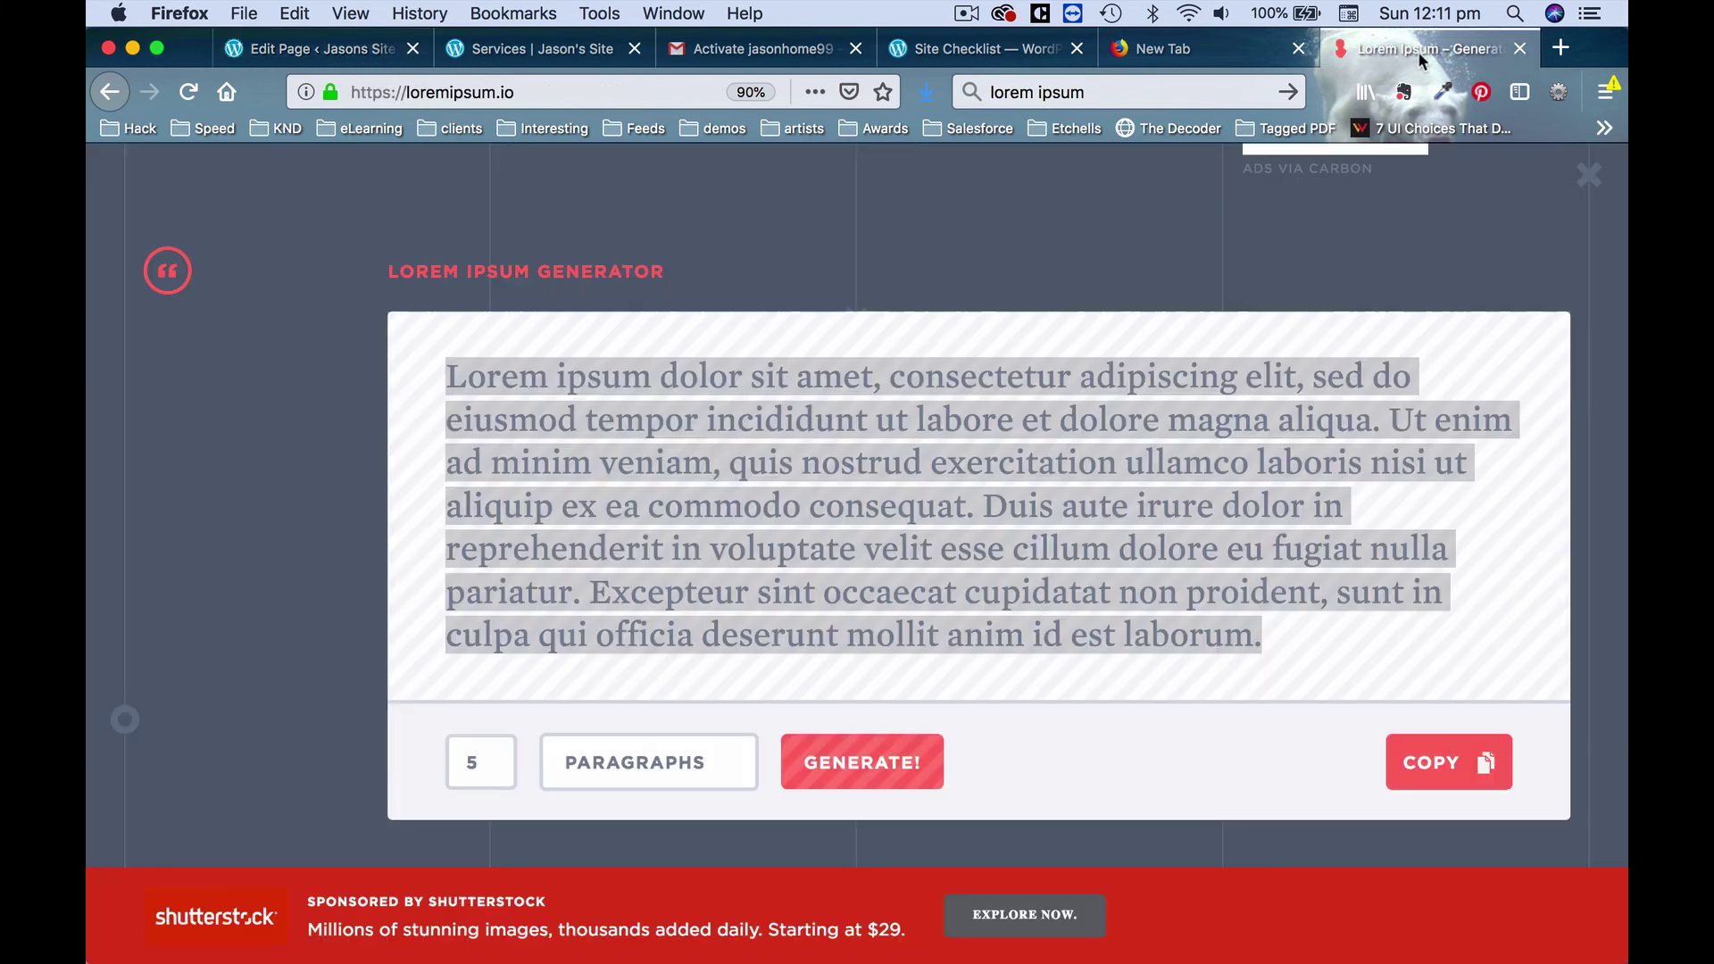
Reload the live Services page and copy its web address from the address bar.
click(539, 51)
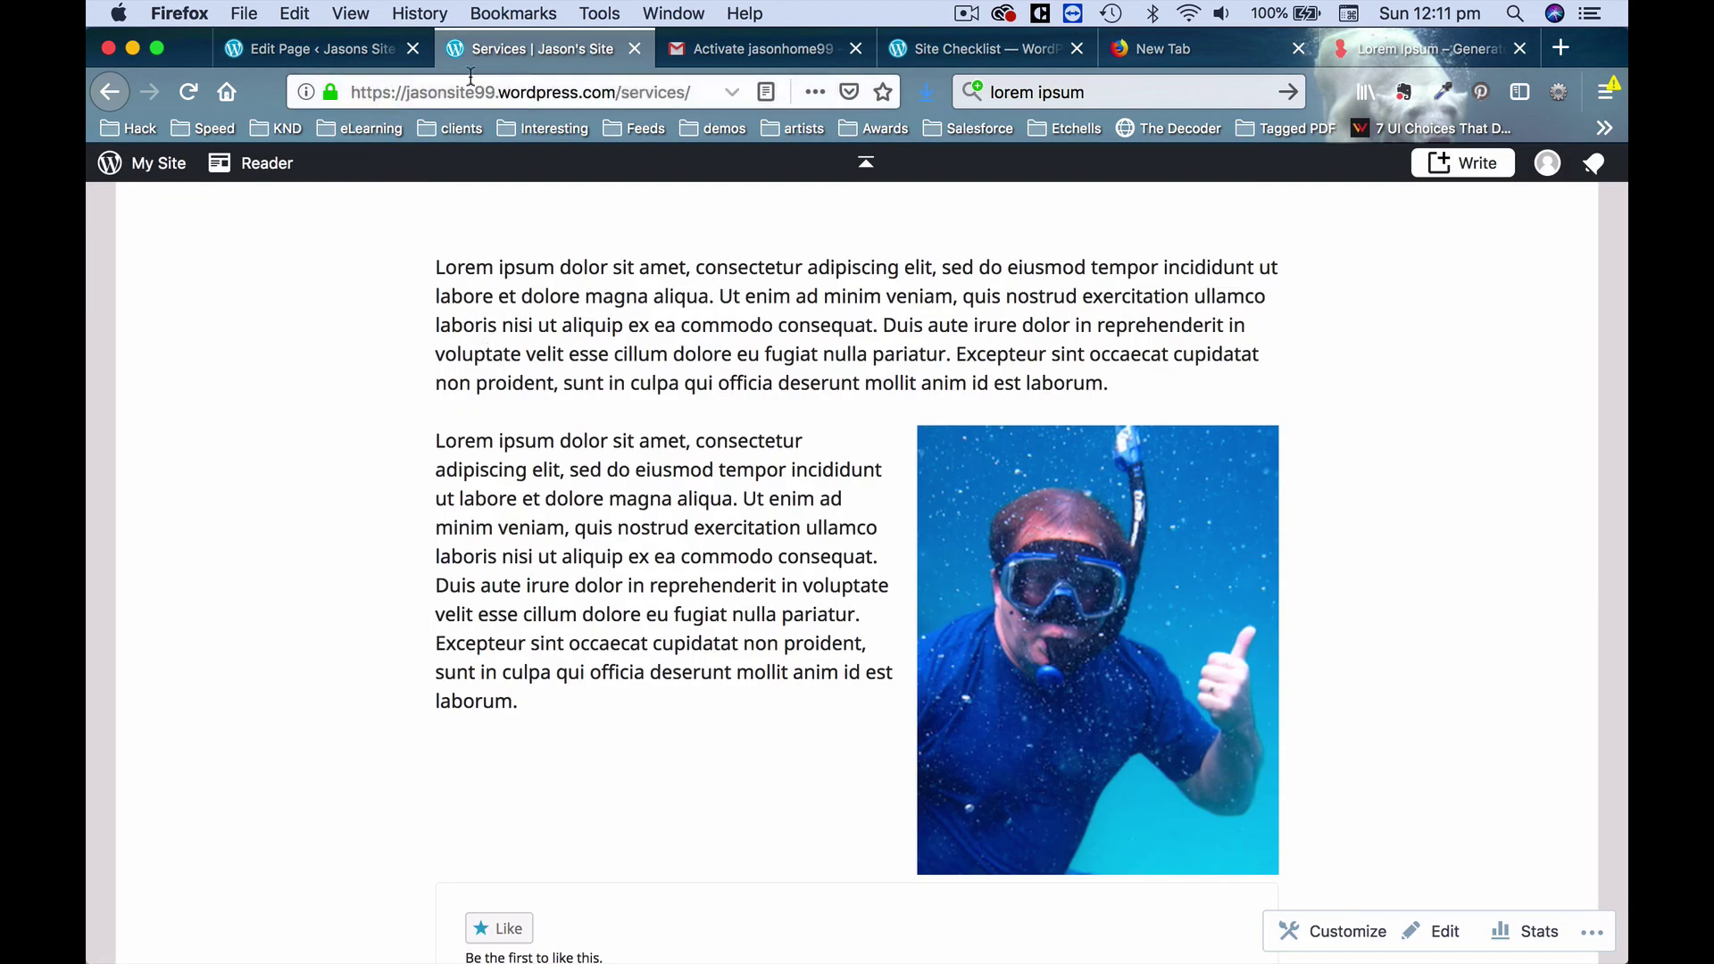
key(super+r)
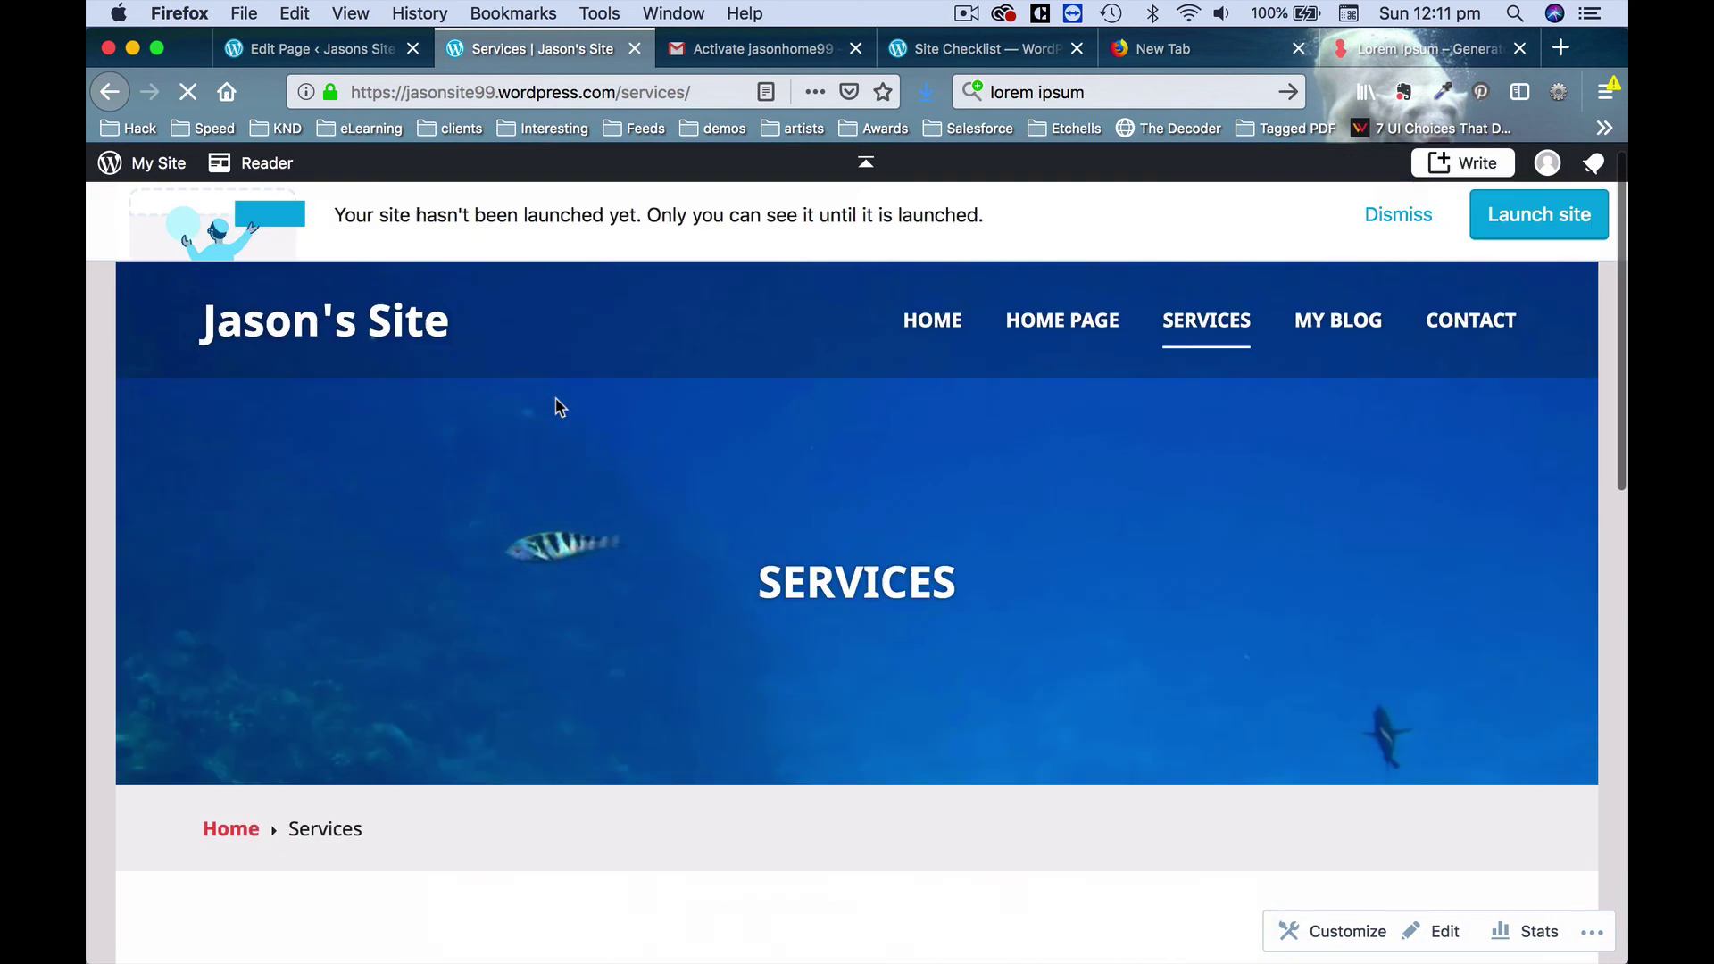
click(540, 98)
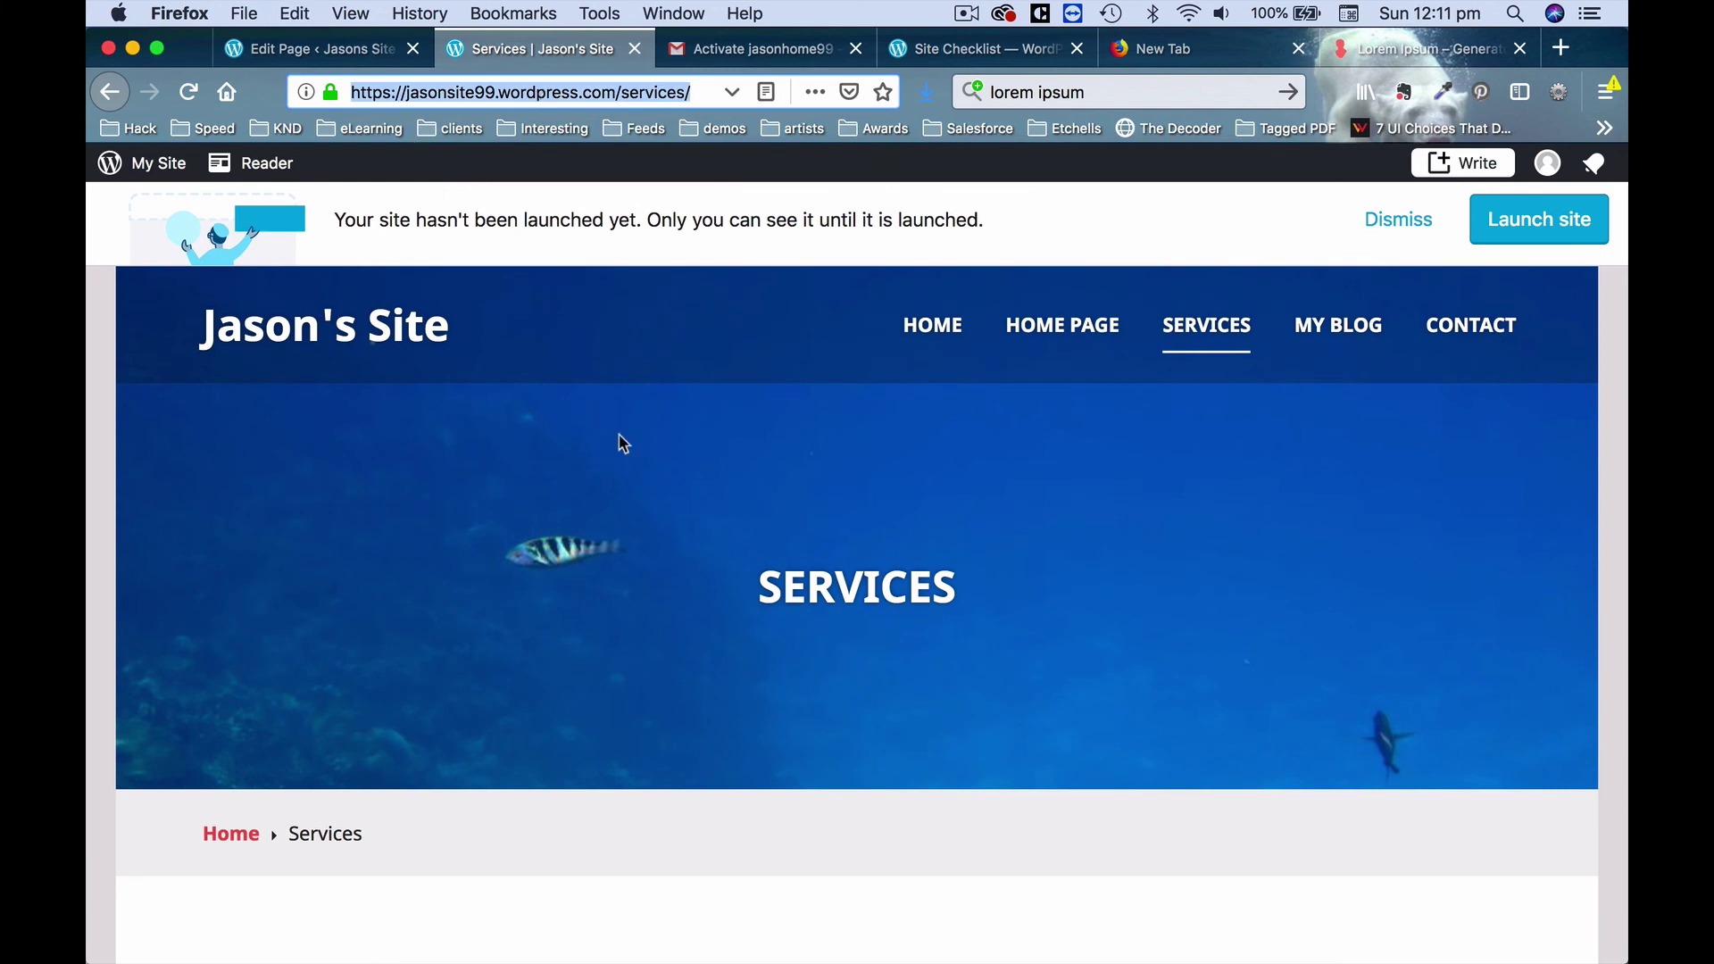
triple_click(596, 95)
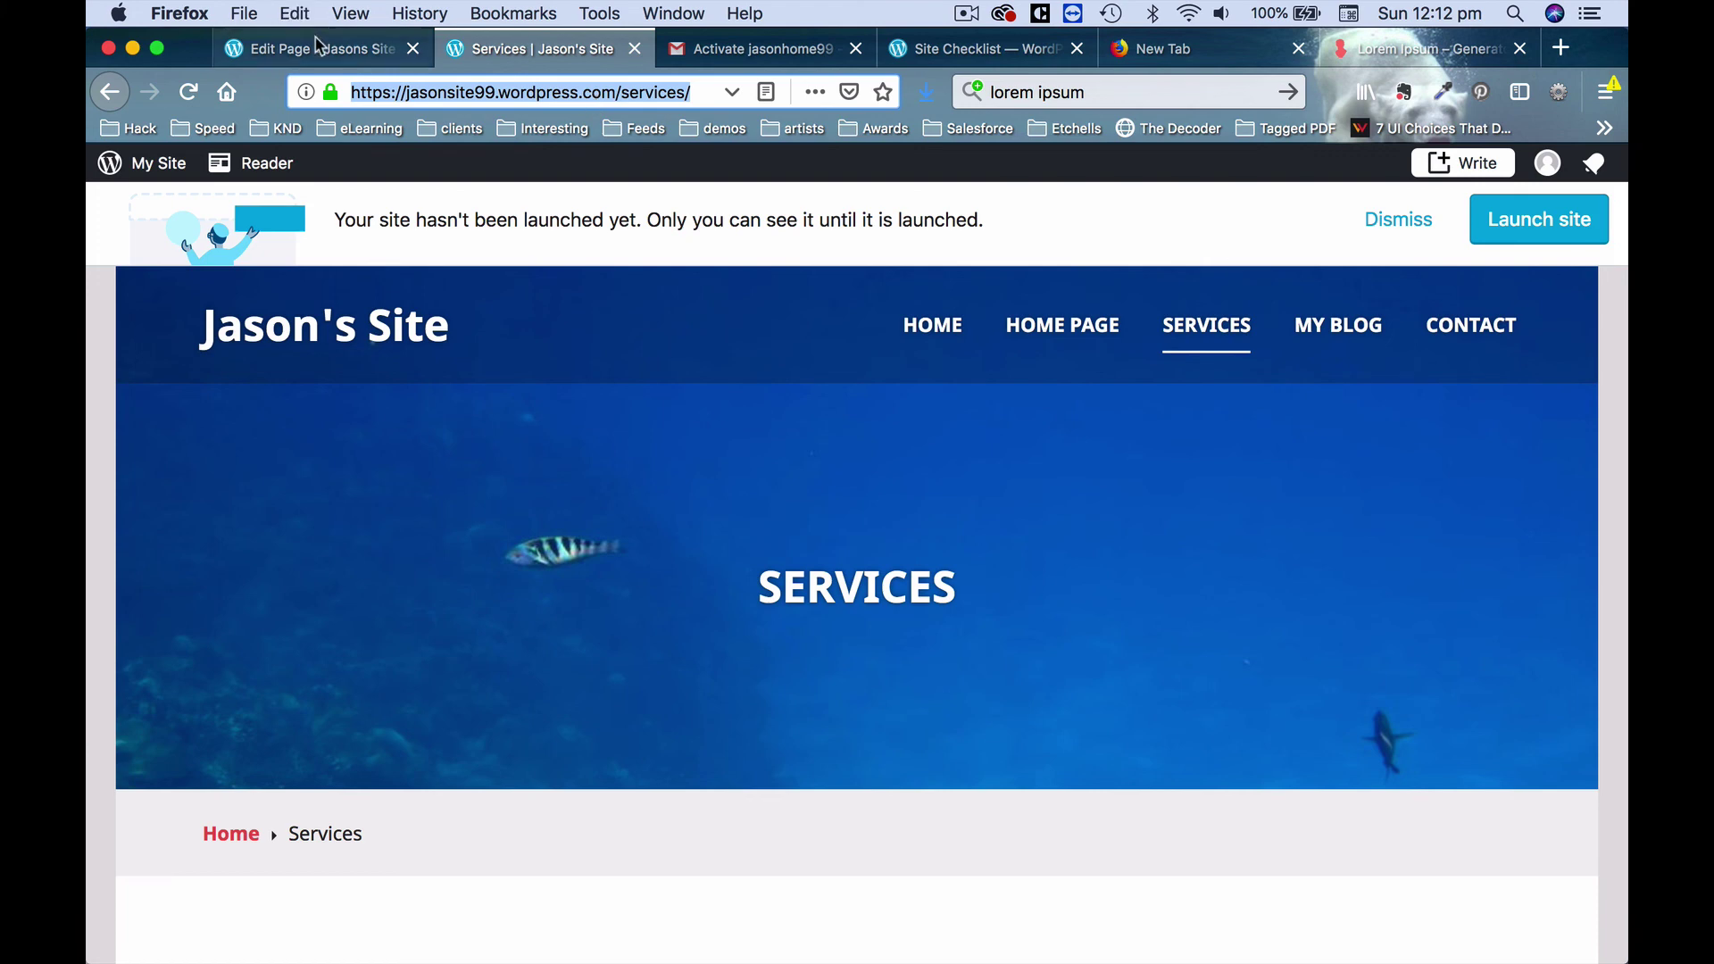
click(313, 48)
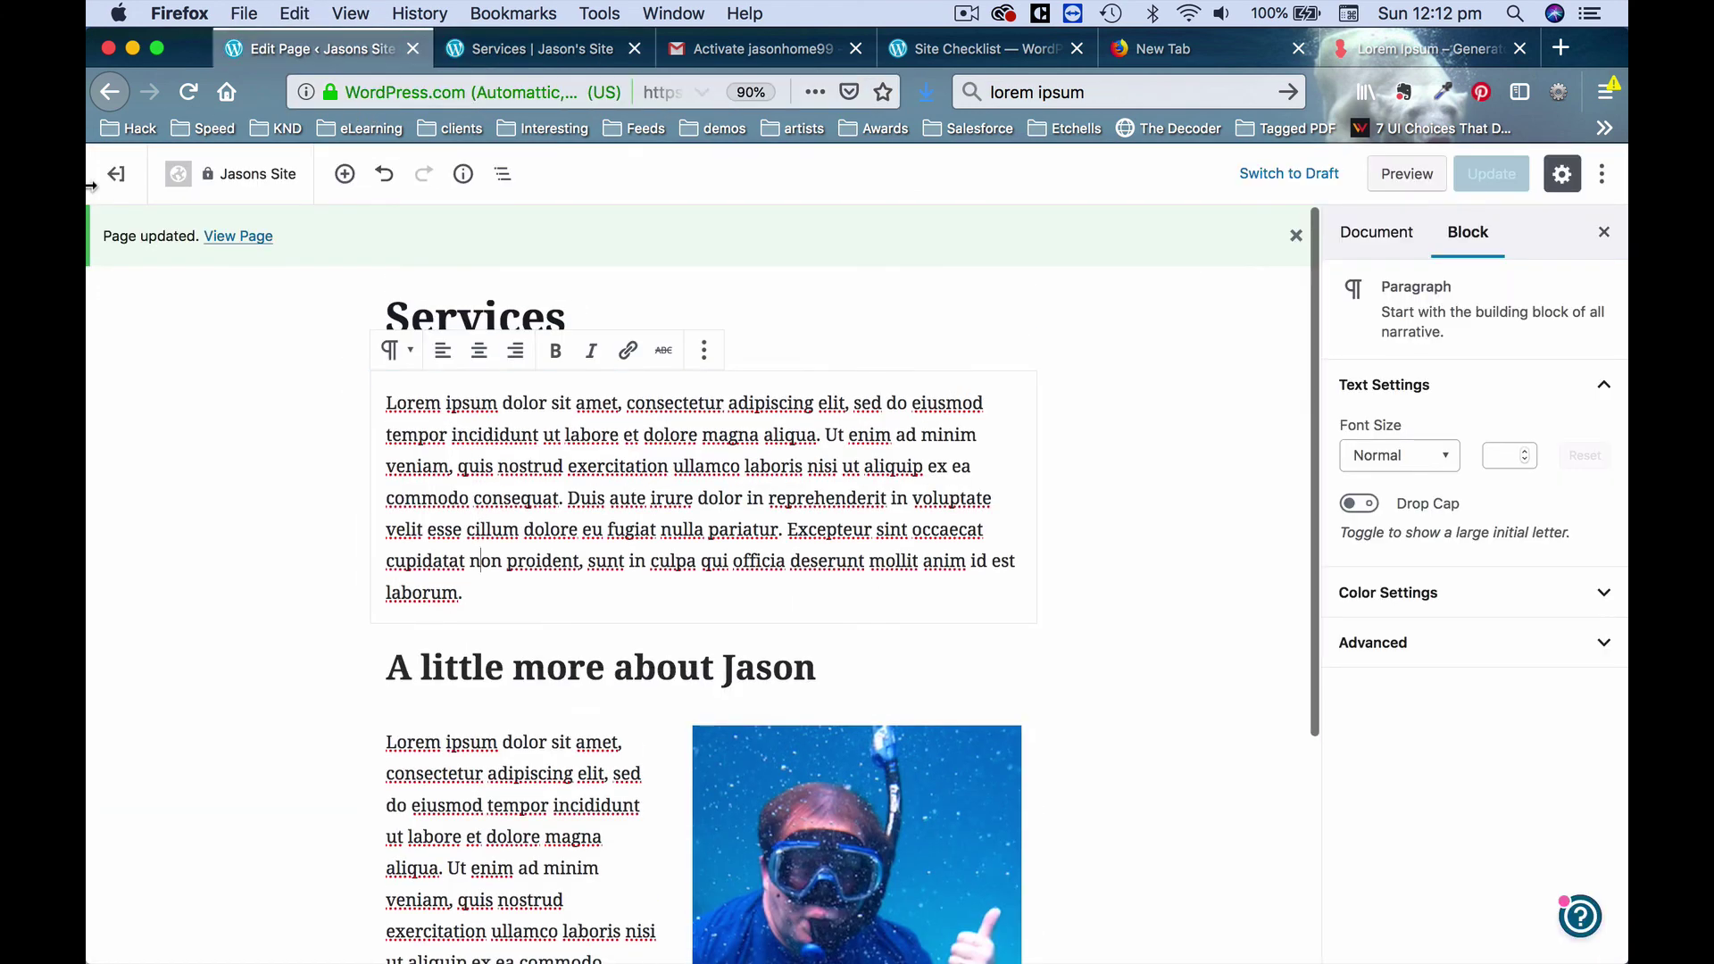
Link the Home Page's View My Services button to the pasted Services URL and update it.
click(120, 175)
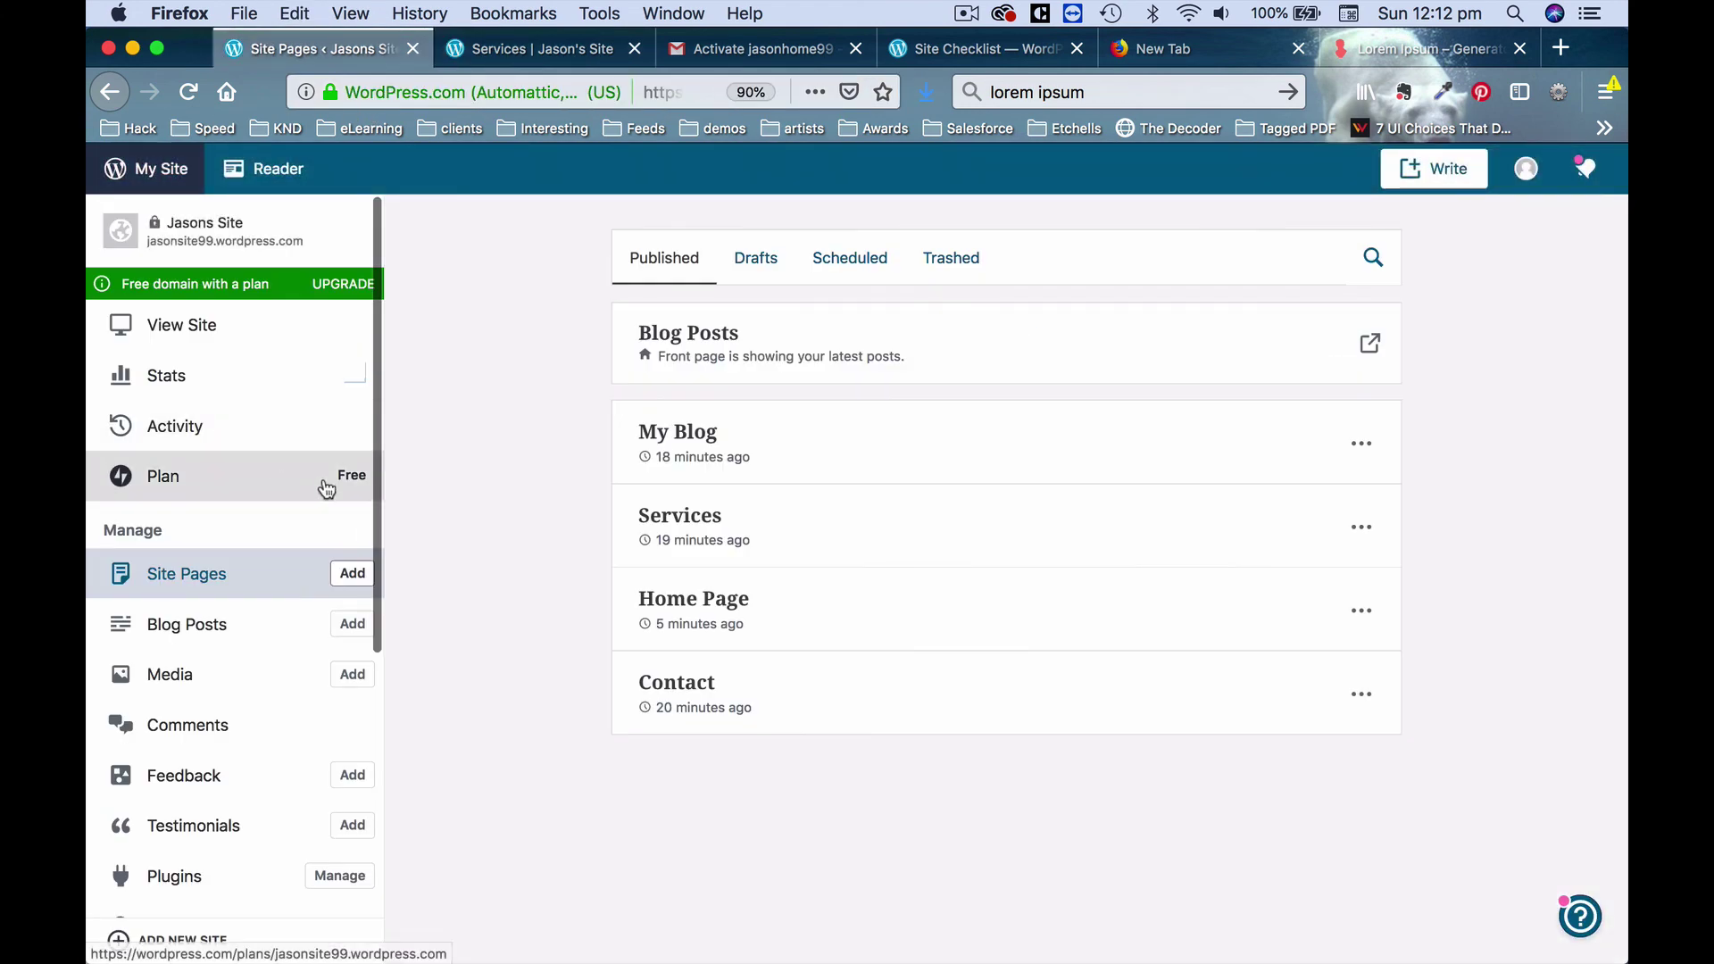
click(732, 611)
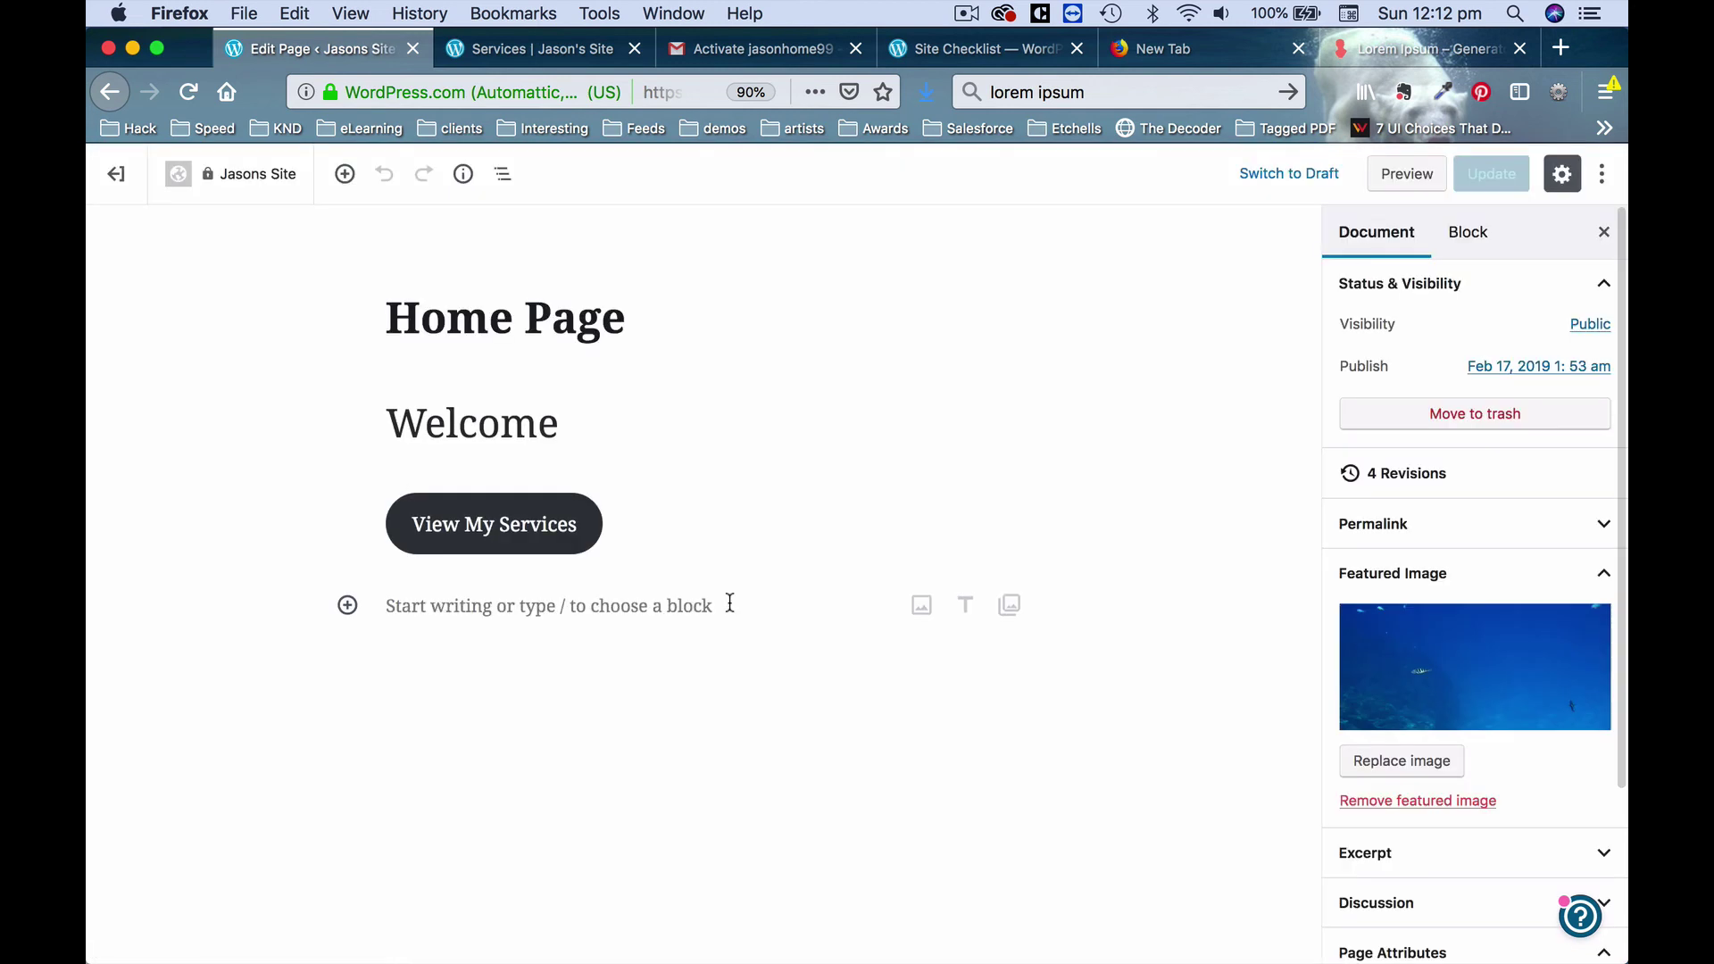
click(500, 542)
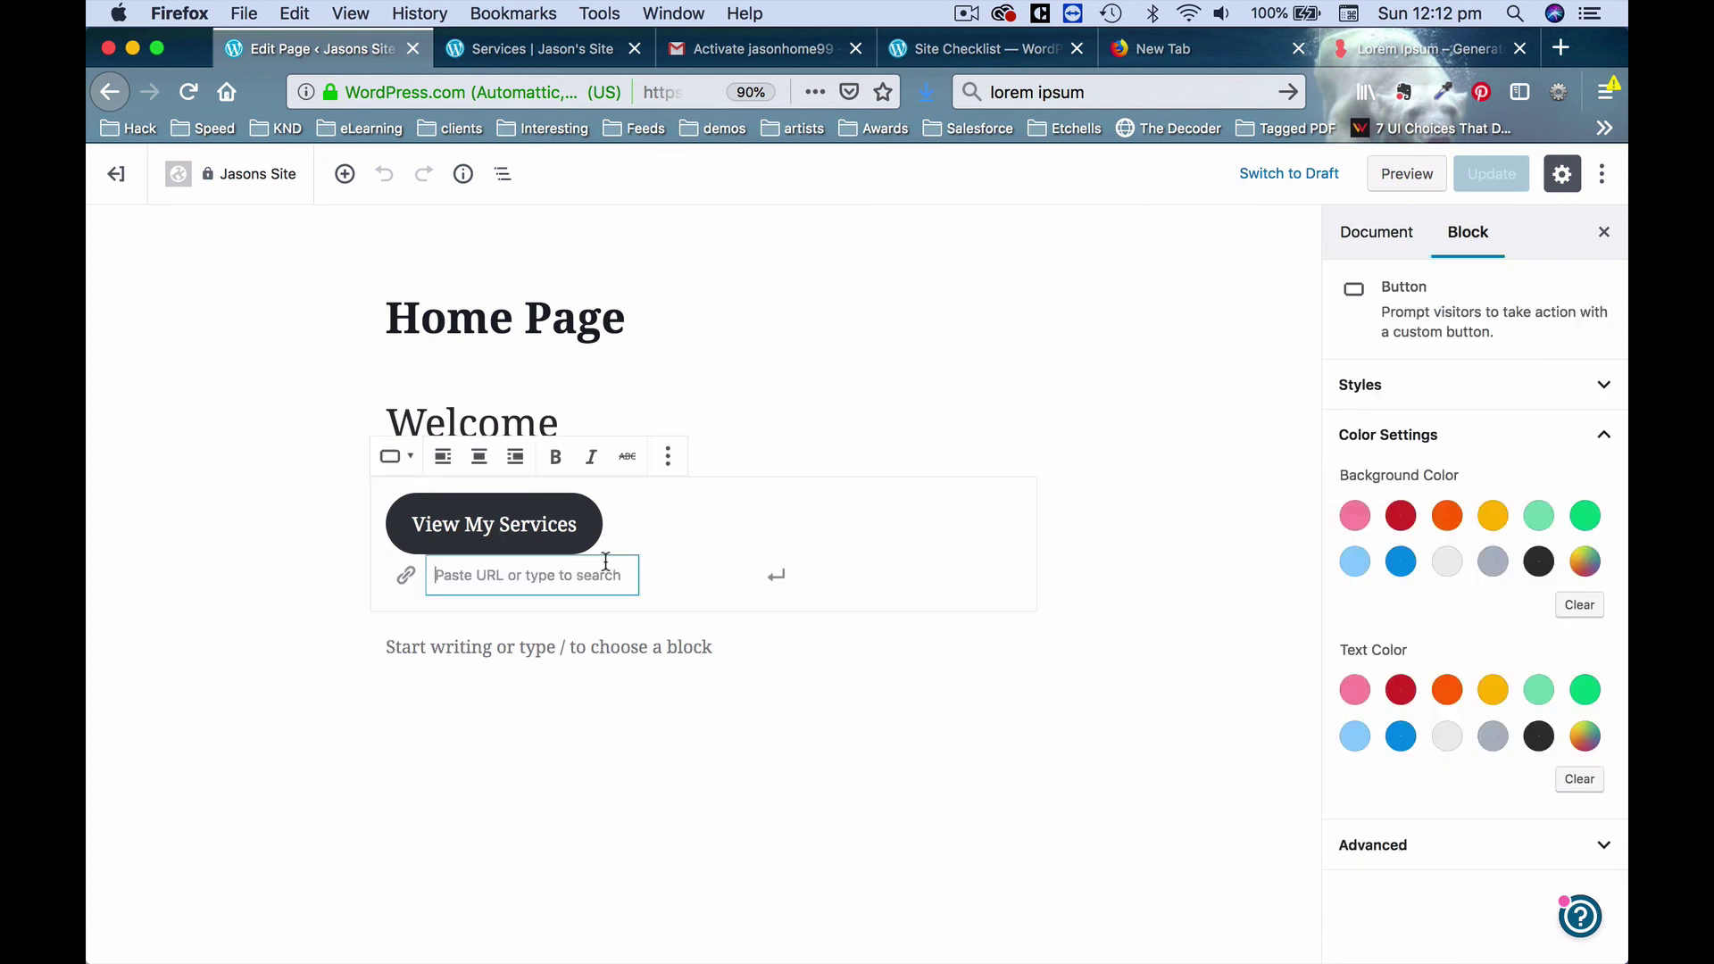
key(super+v)
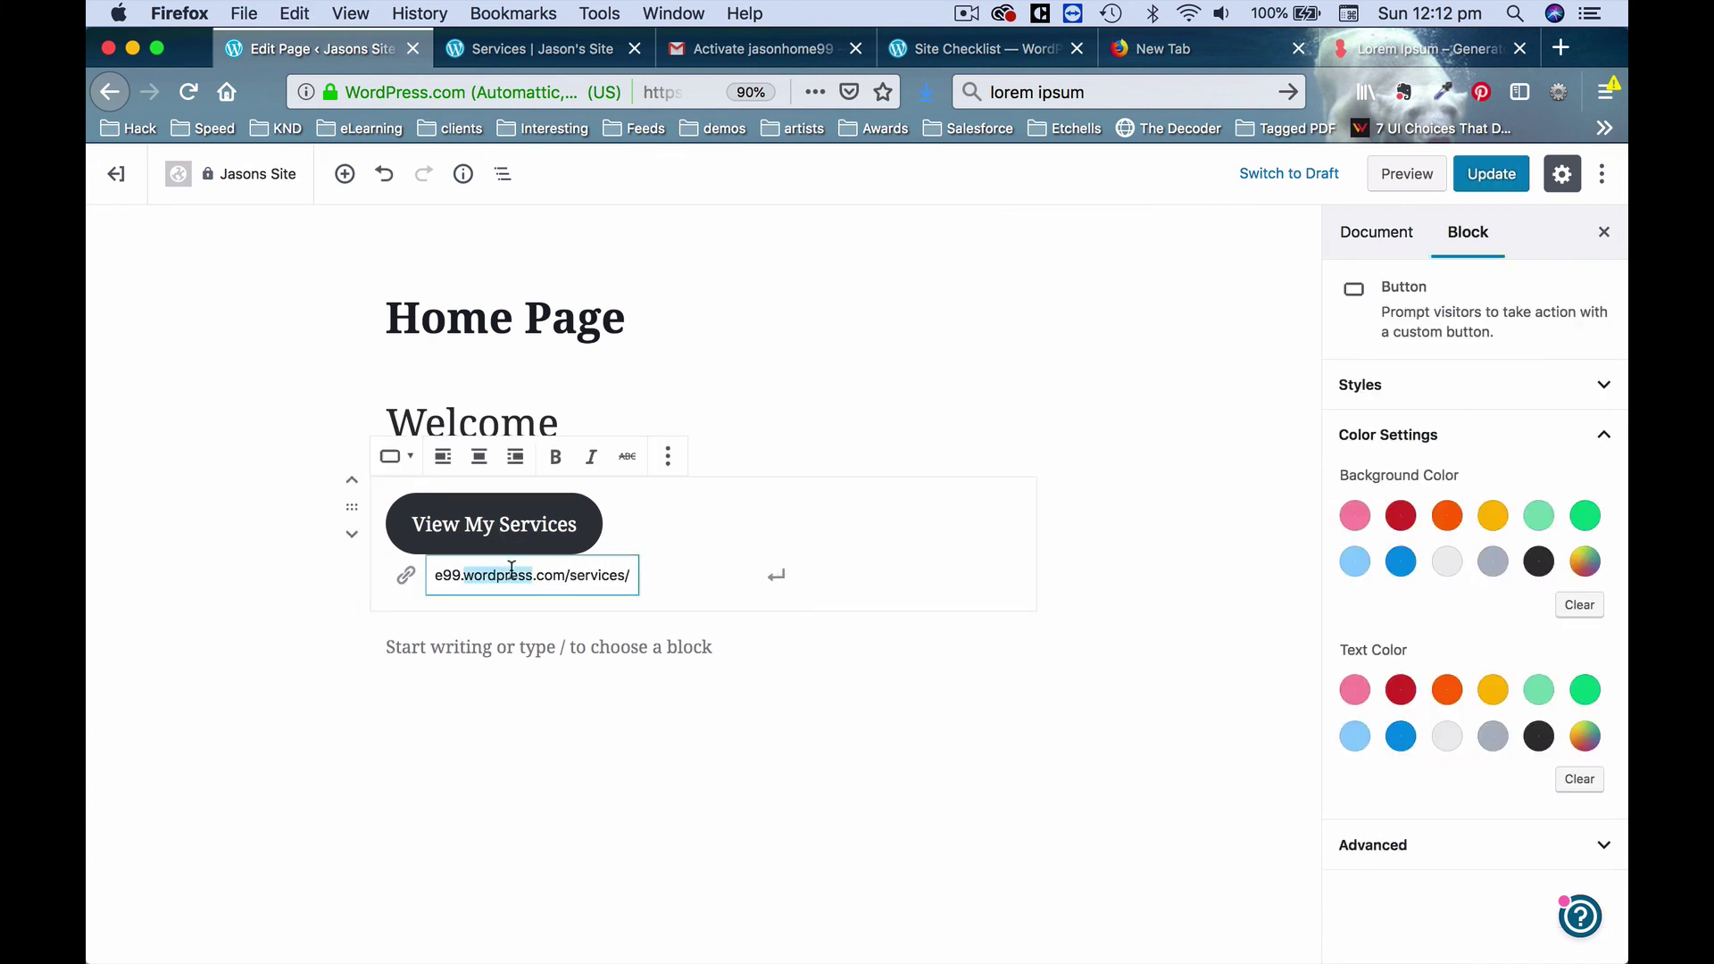
click(777, 580)
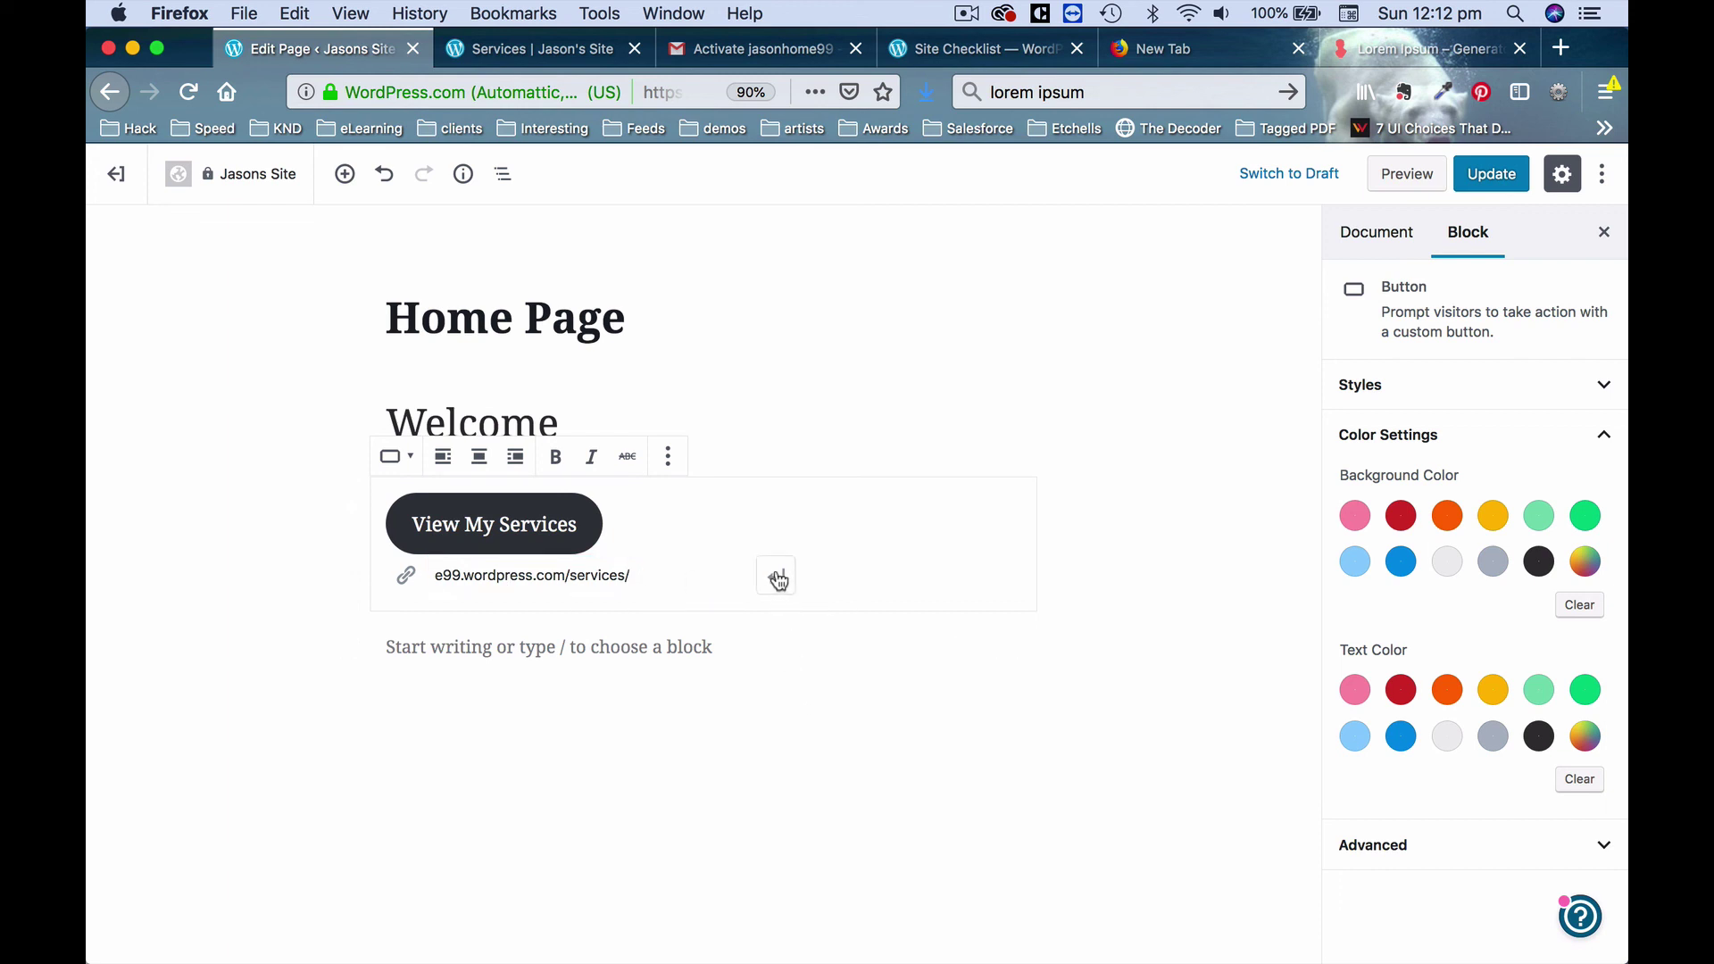
click(1492, 185)
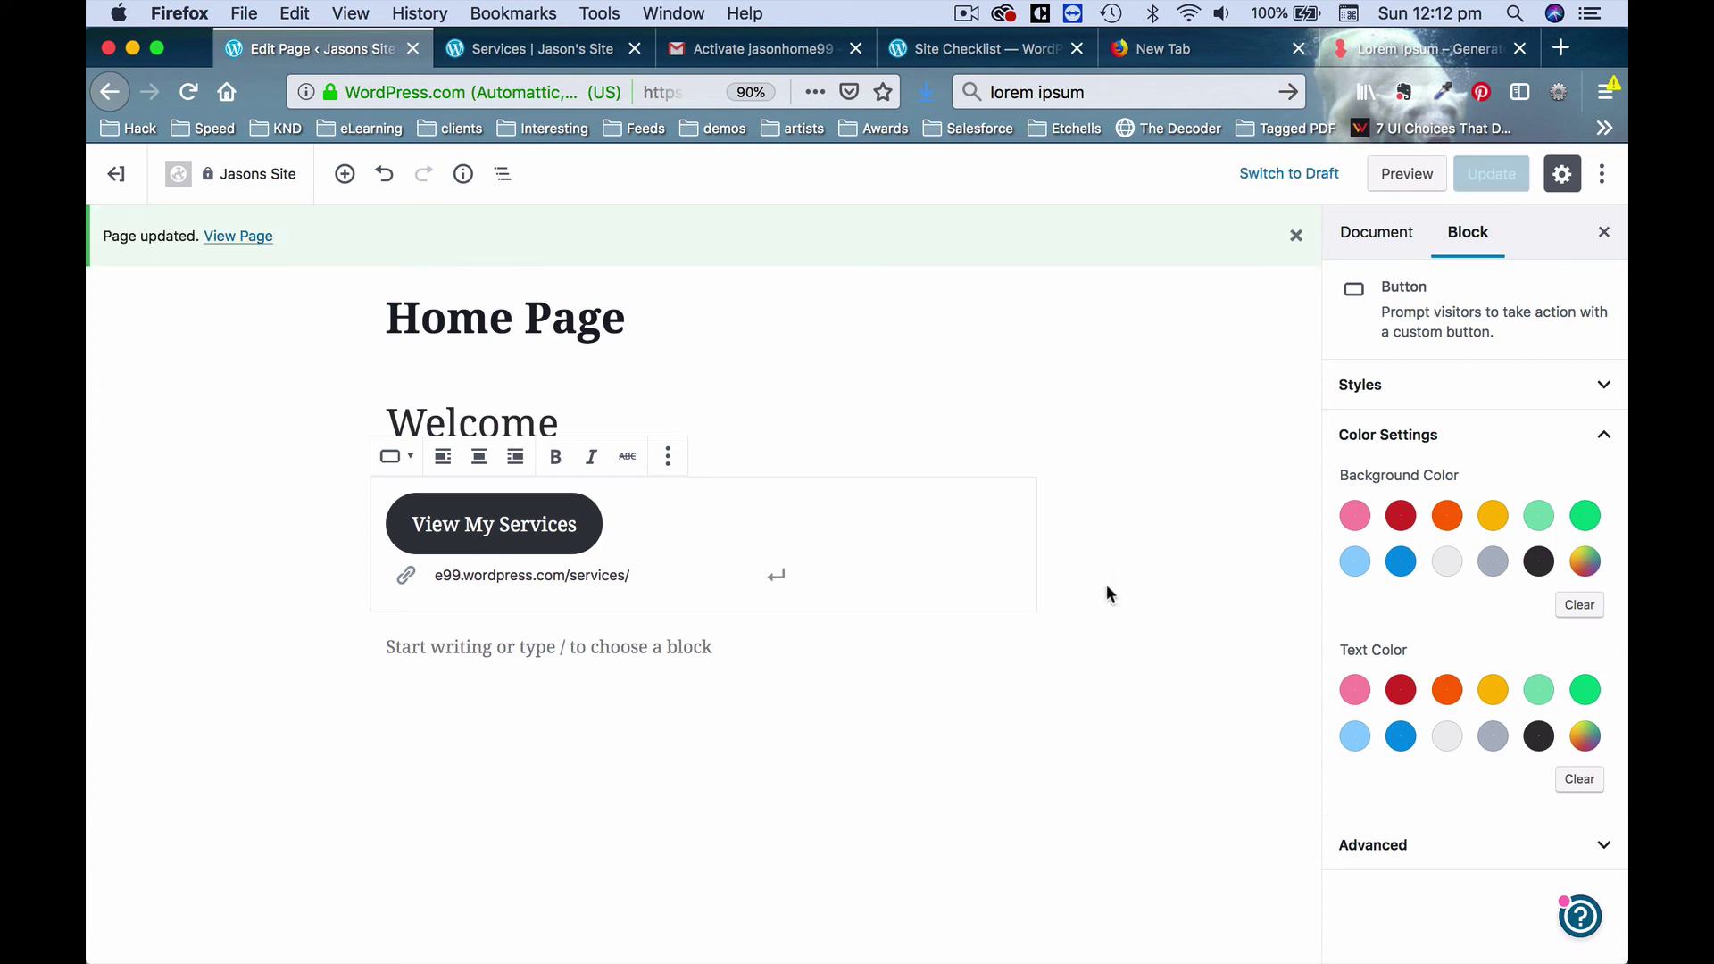
click(567, 40)
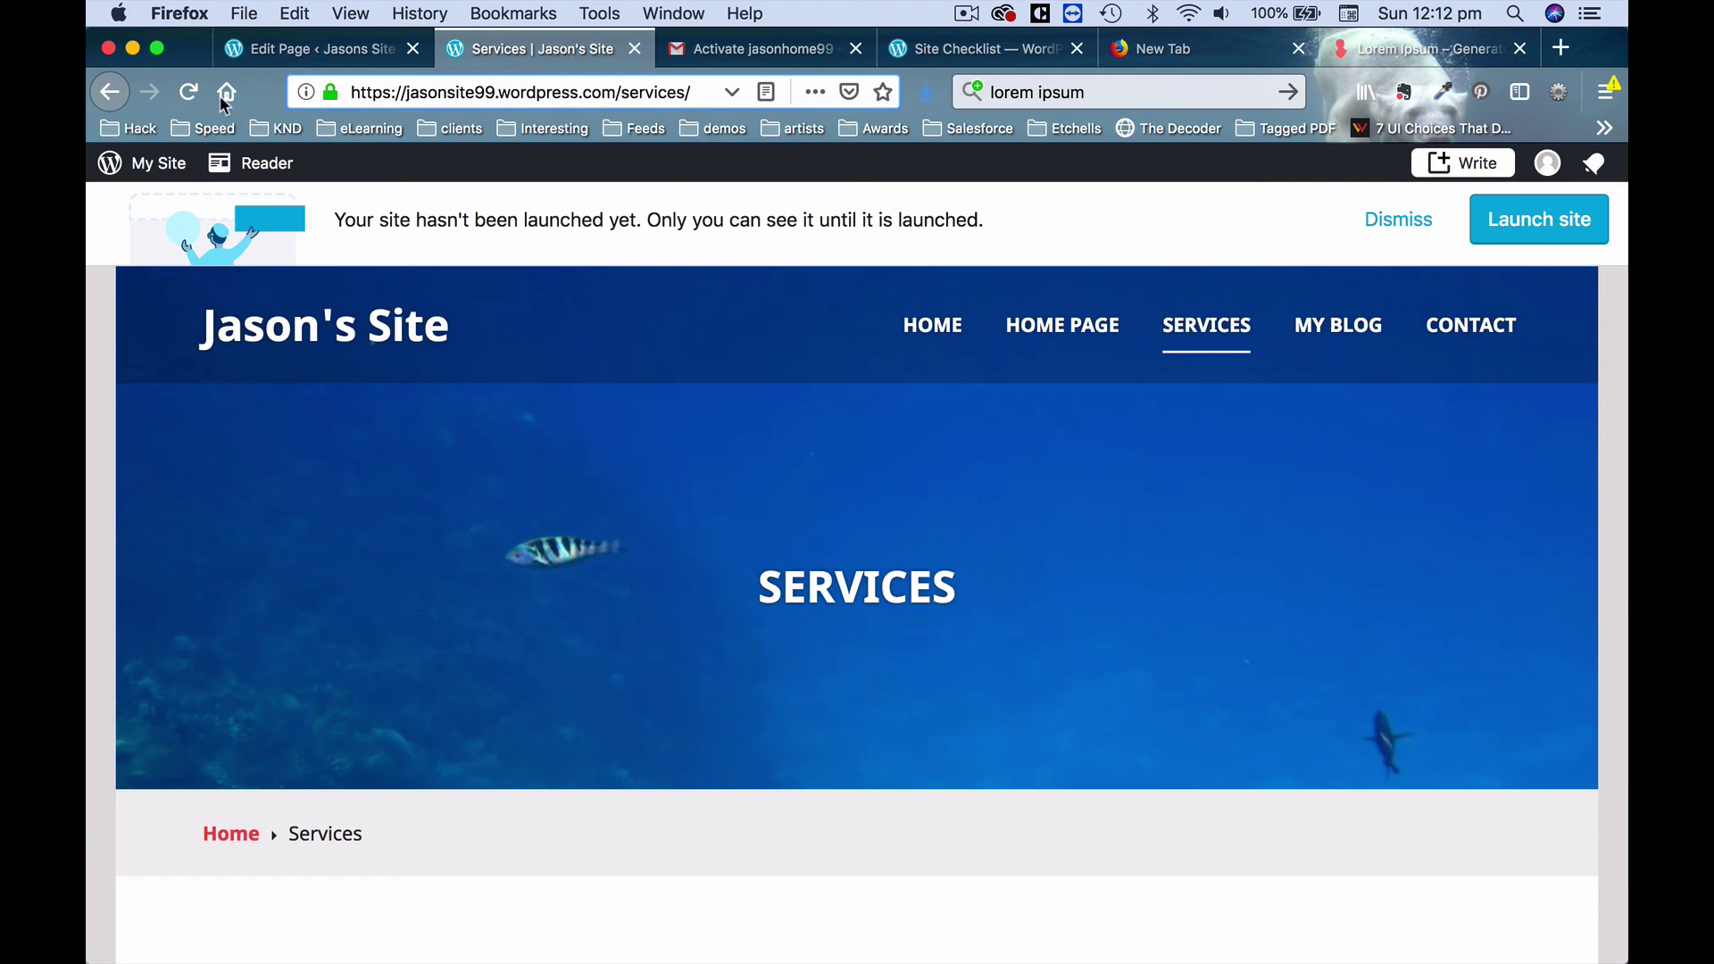
Verify from the live home page that View My Services opens Services, then return to the site pages list.
click(190, 94)
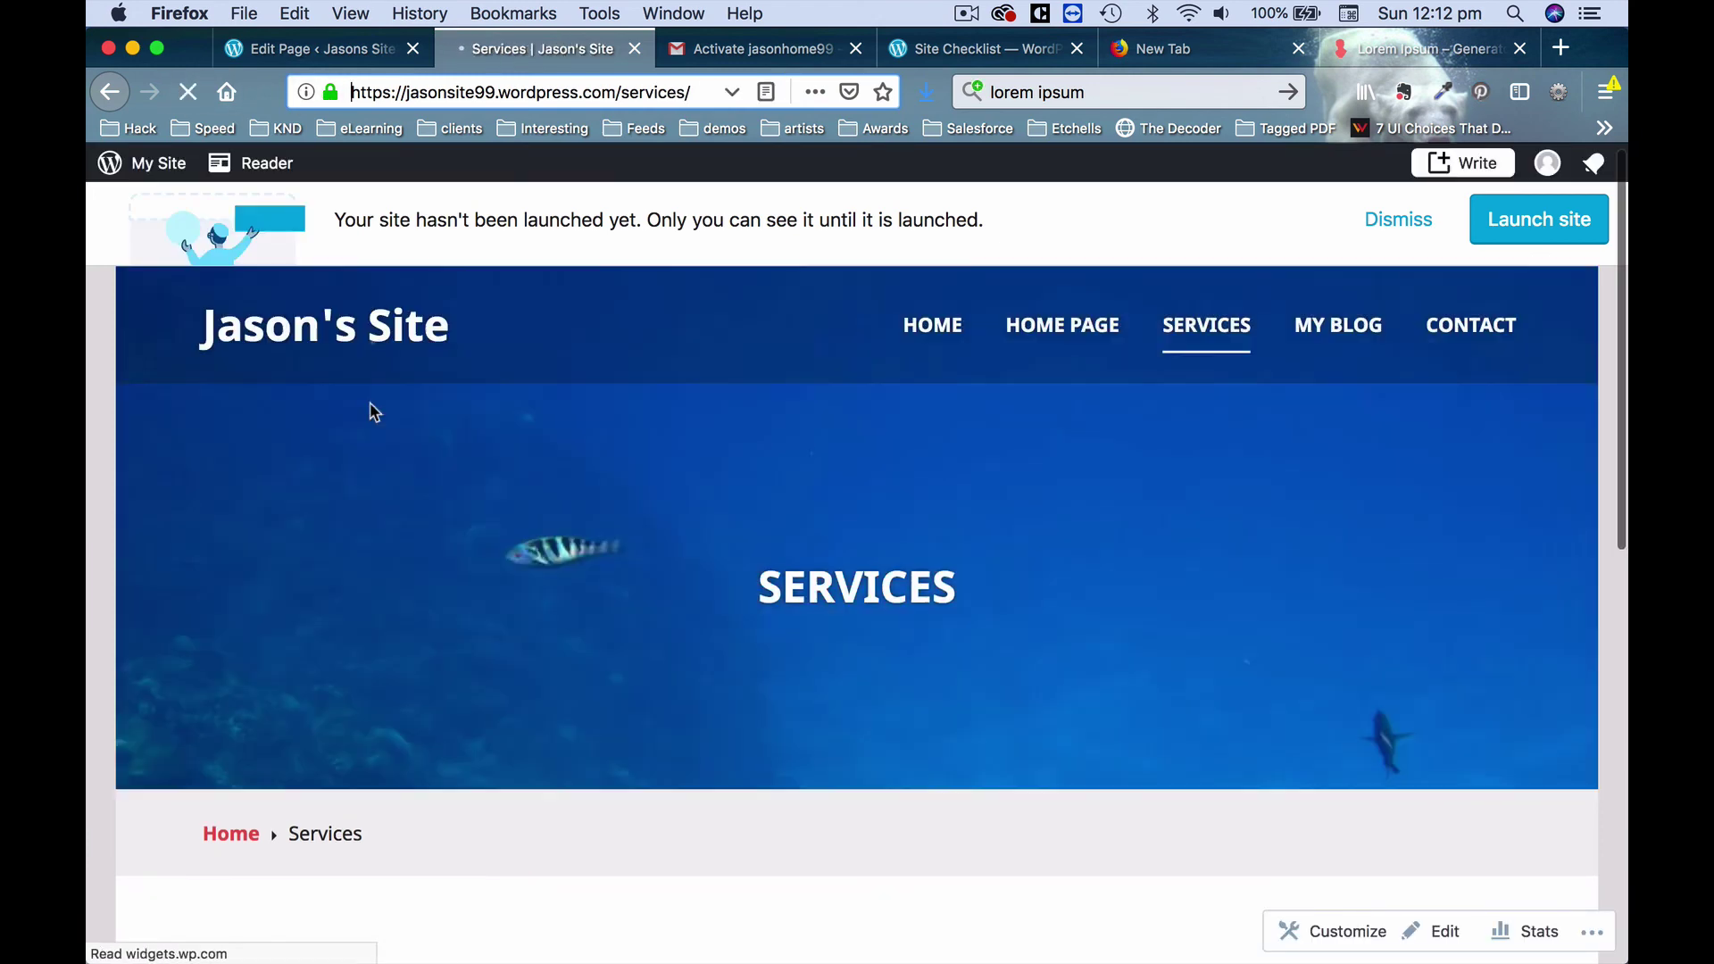
click(1043, 334)
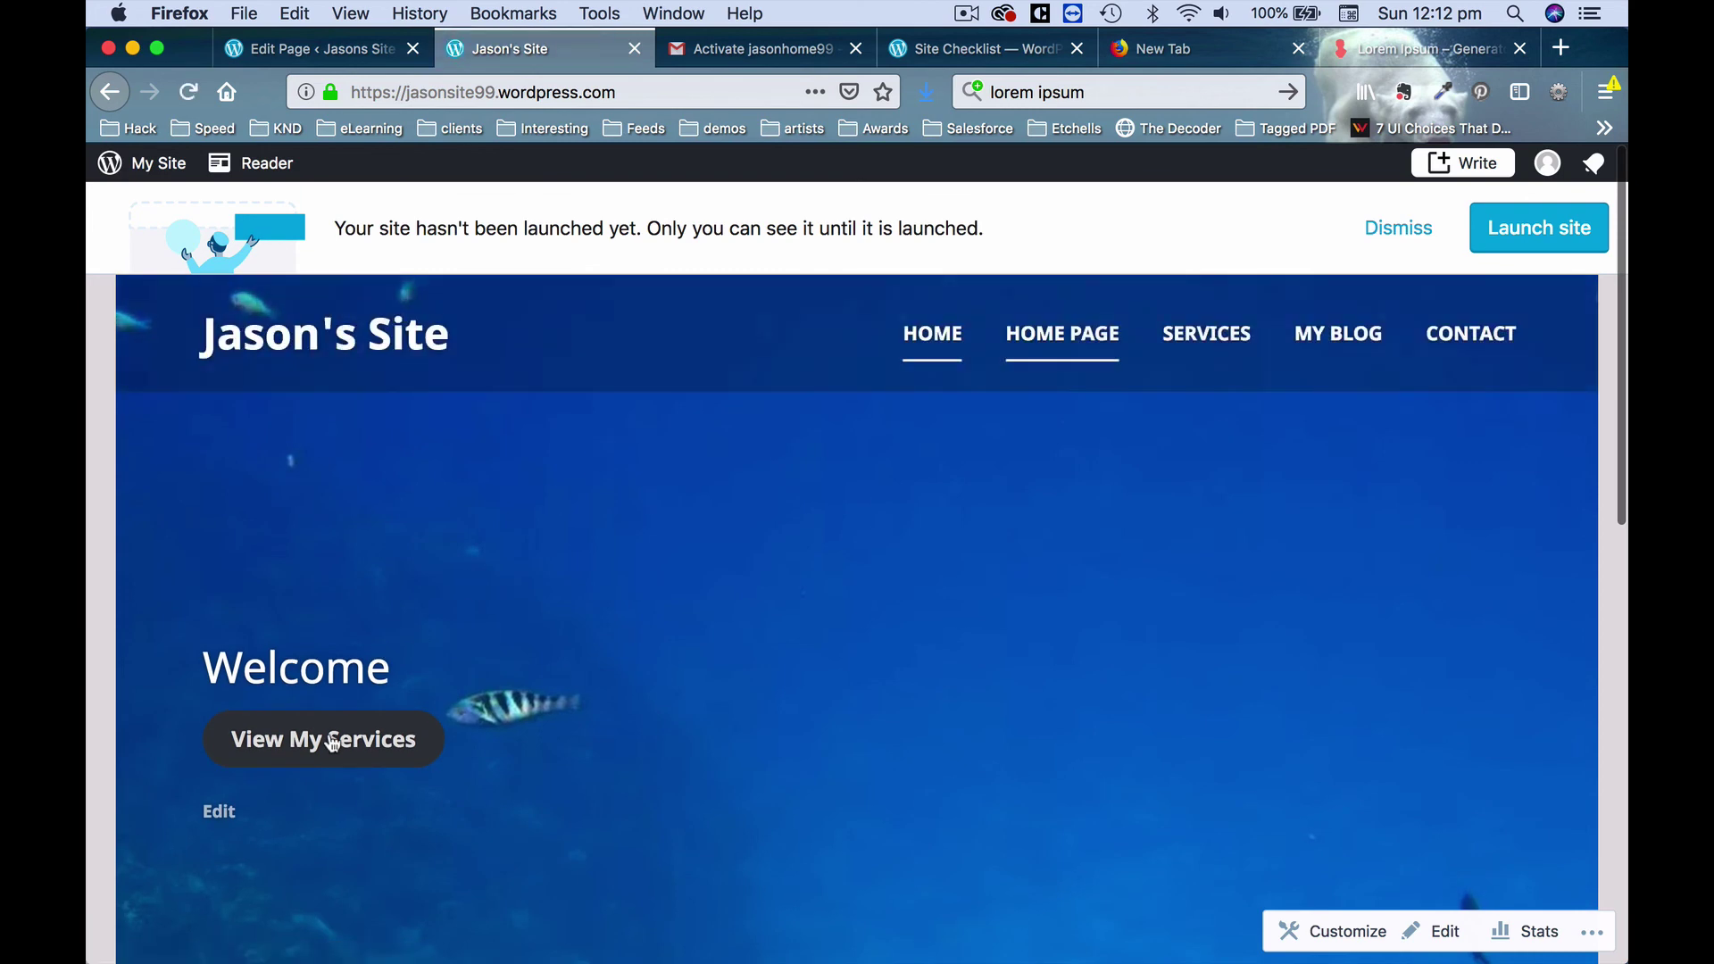
click(329, 745)
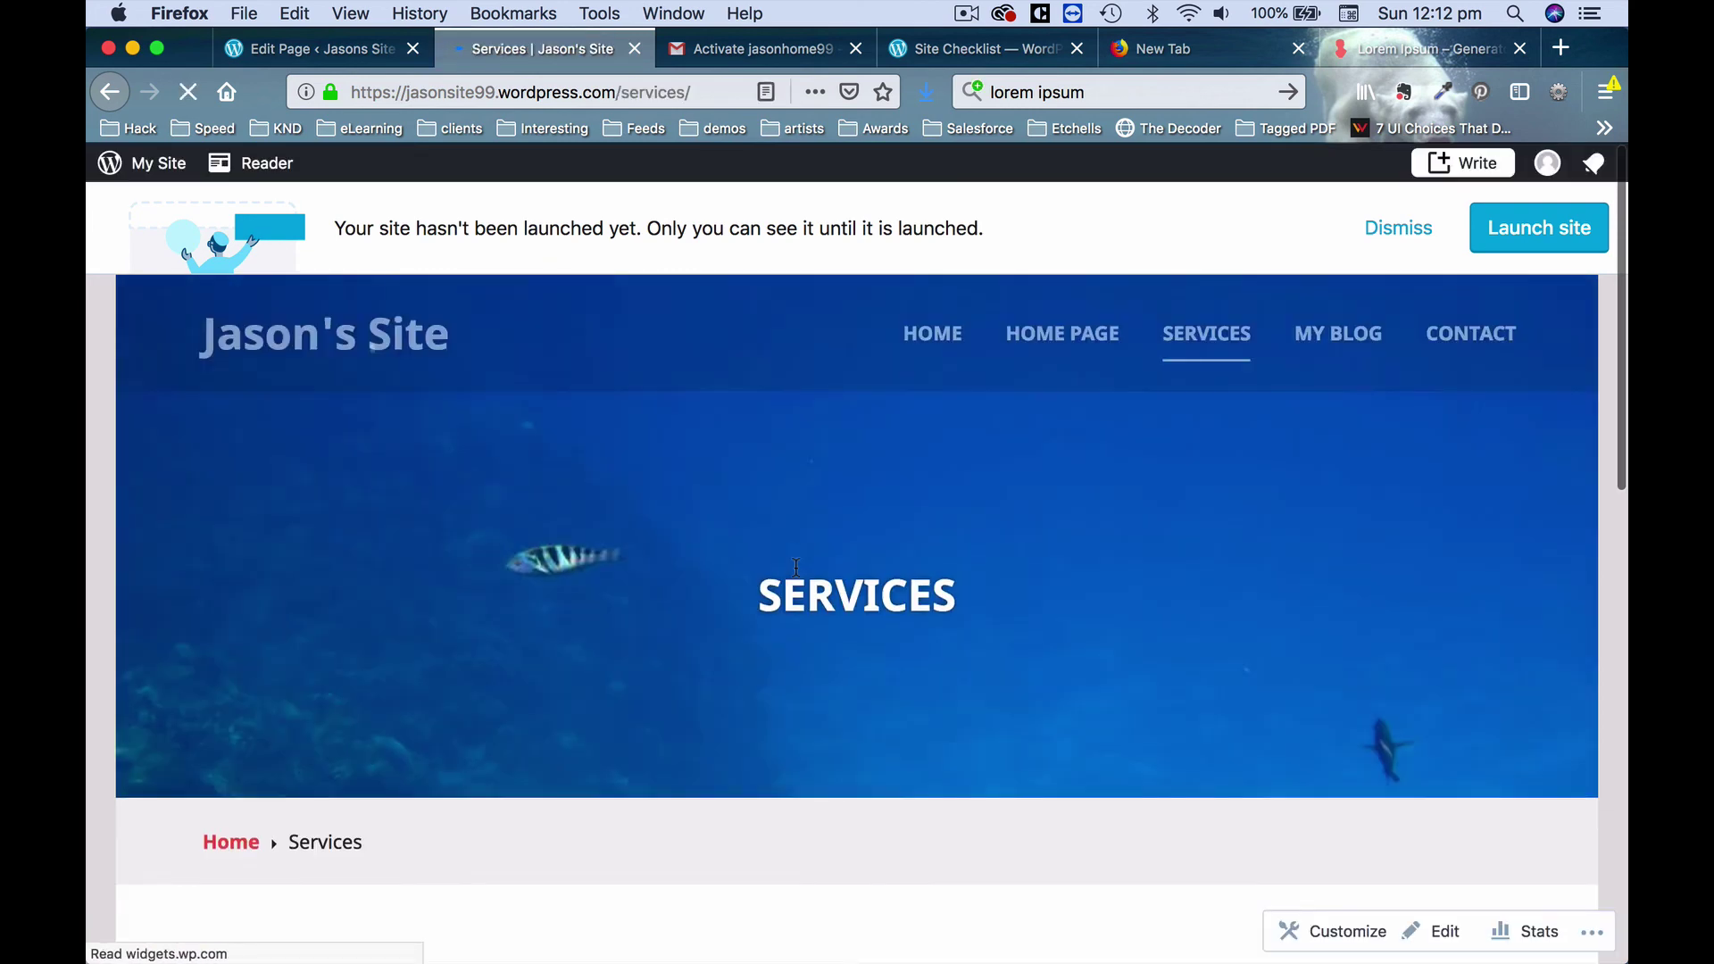
scroll(795, 567, down, 10)
scroll(796, 567, up, 10)
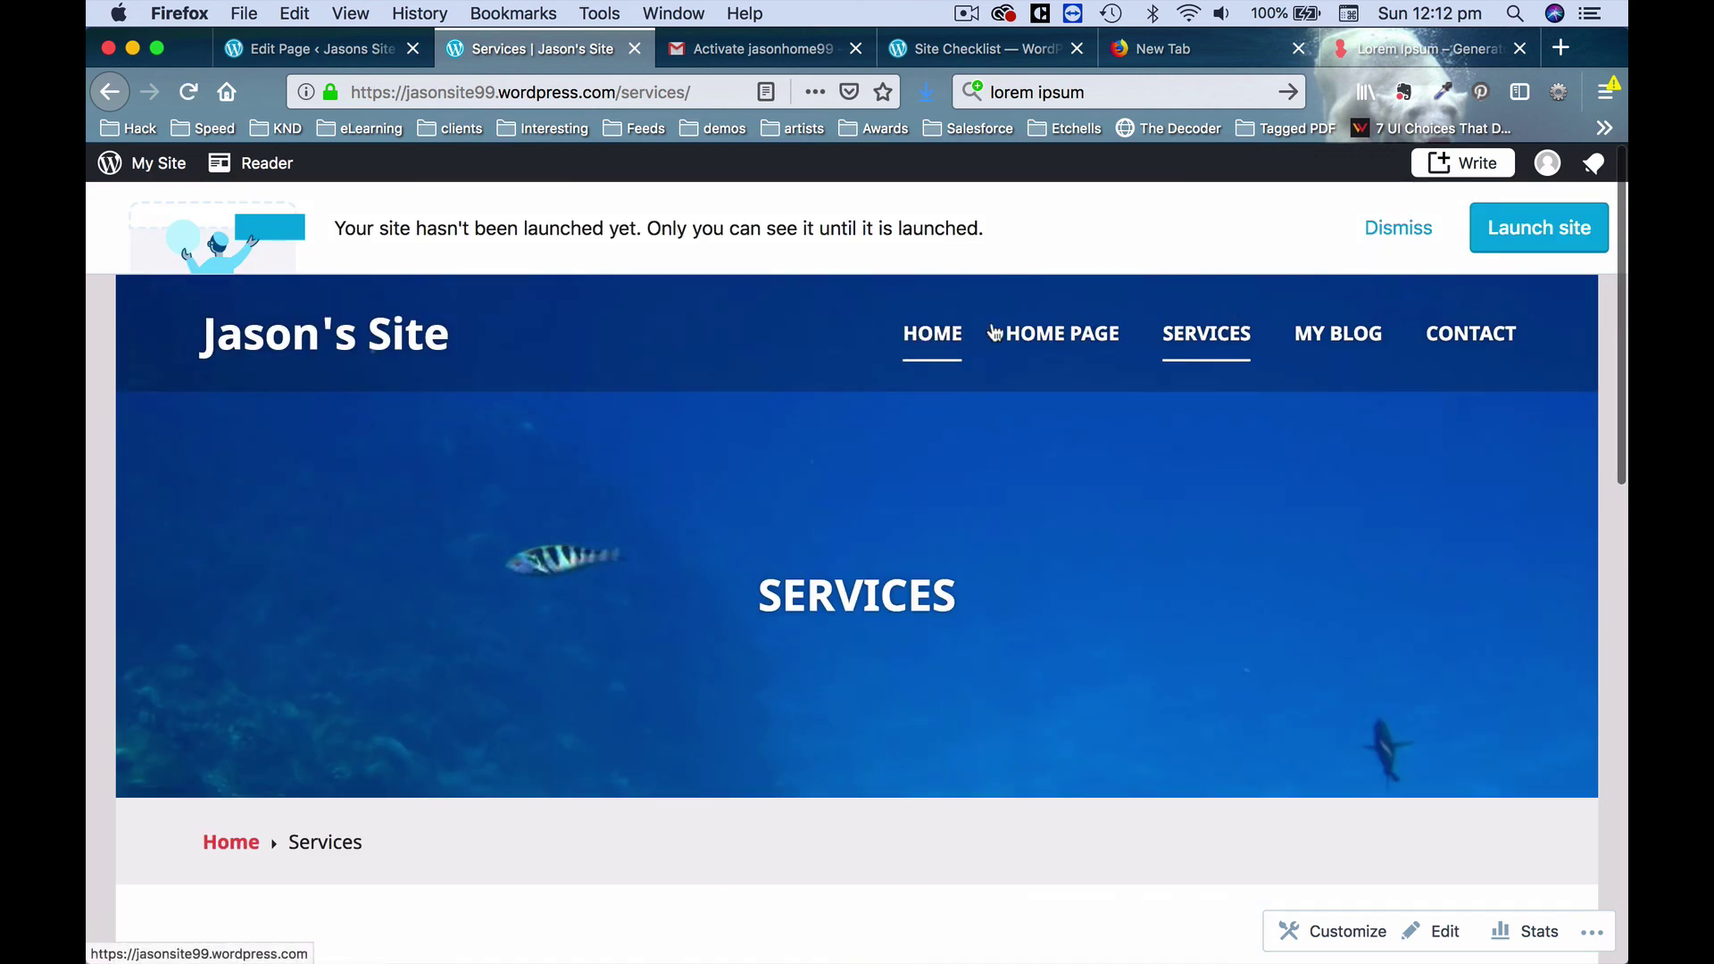
click(312, 49)
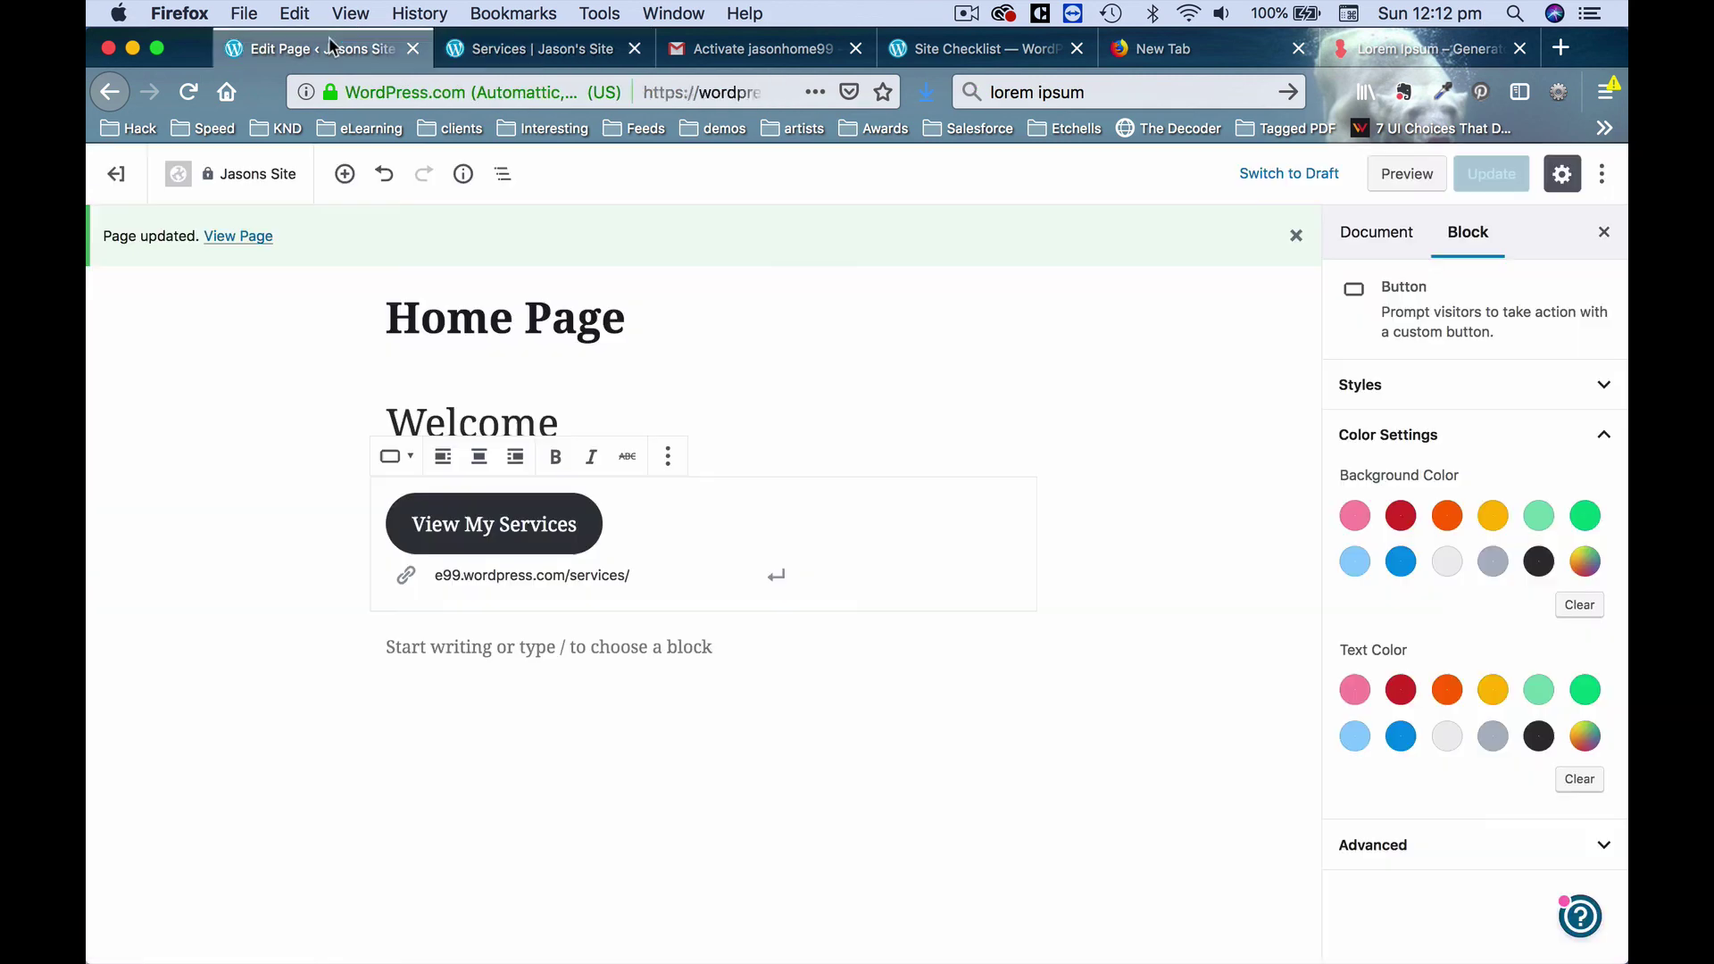
click(117, 173)
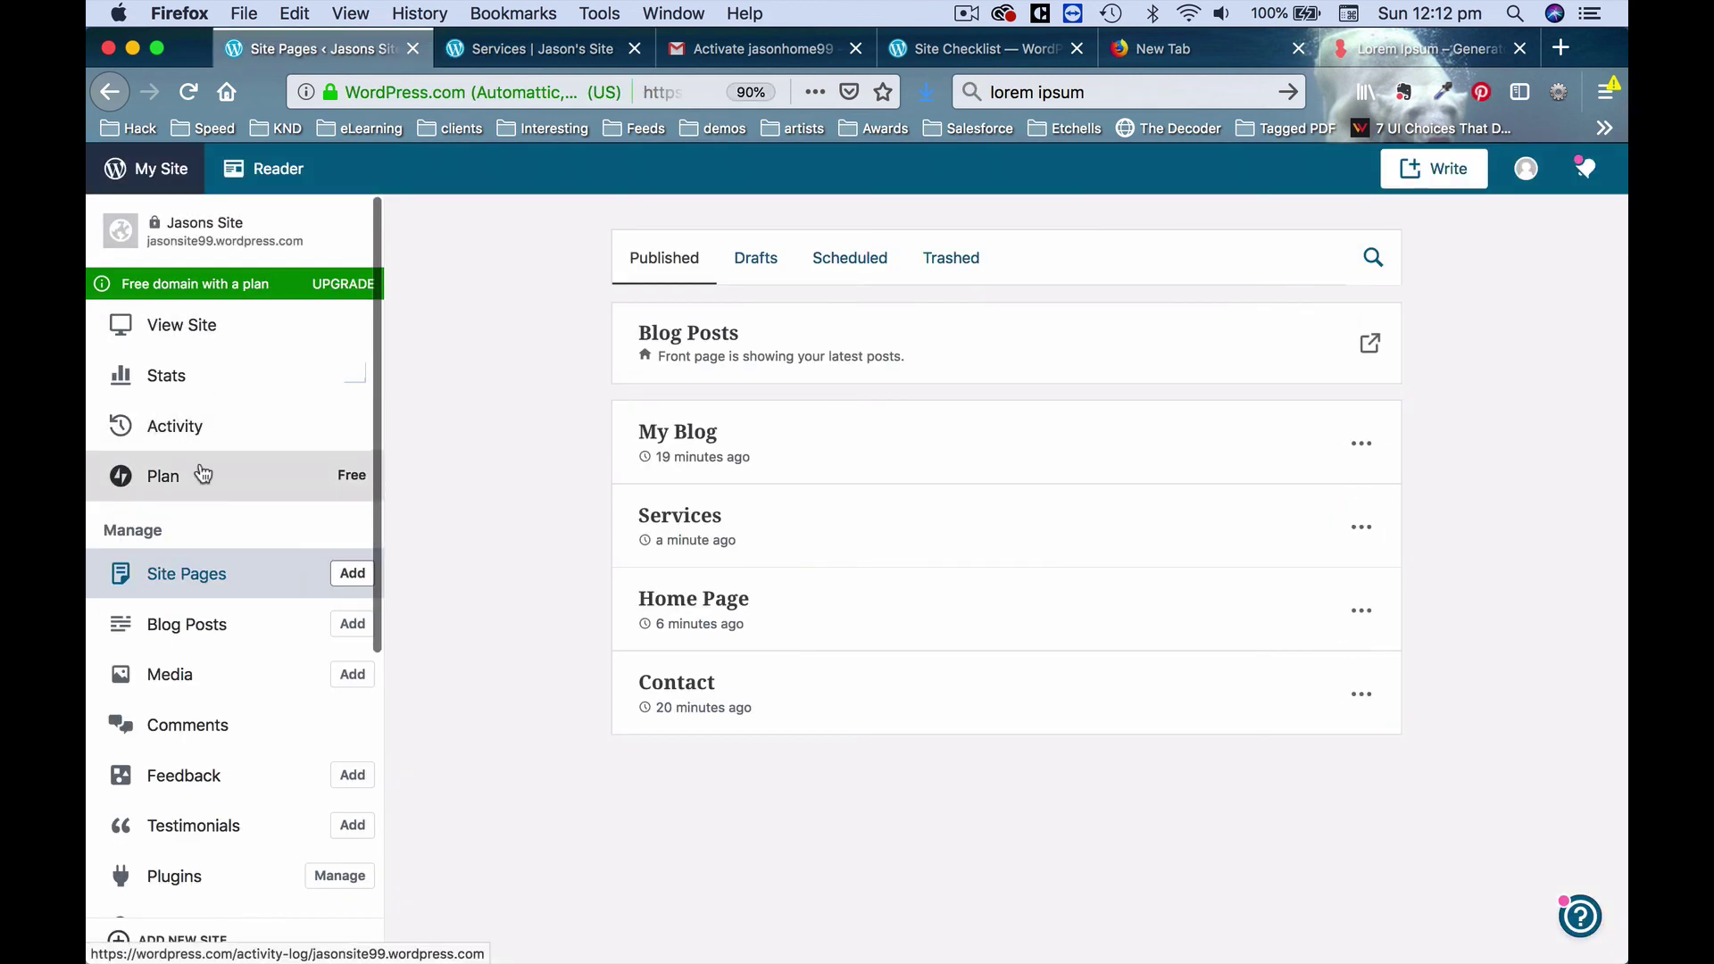
In the Customizer's Primary menu, remove the extra Home item.
scroll(206, 500, down, 5)
click(195, 643)
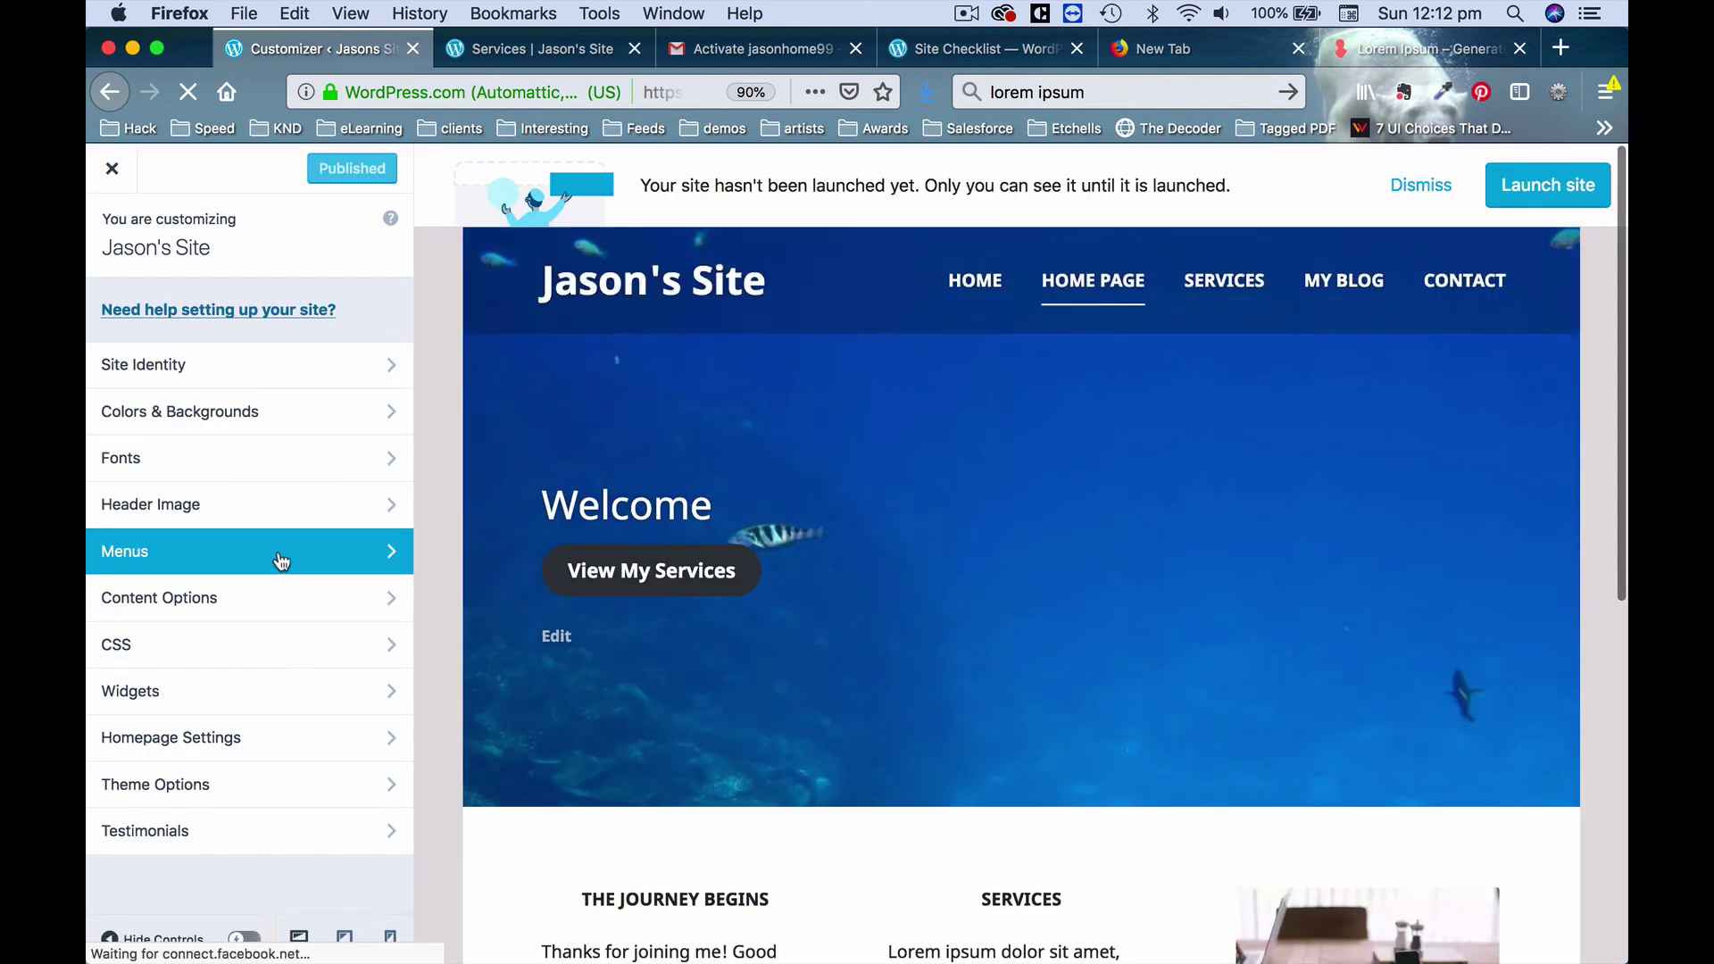
click(283, 560)
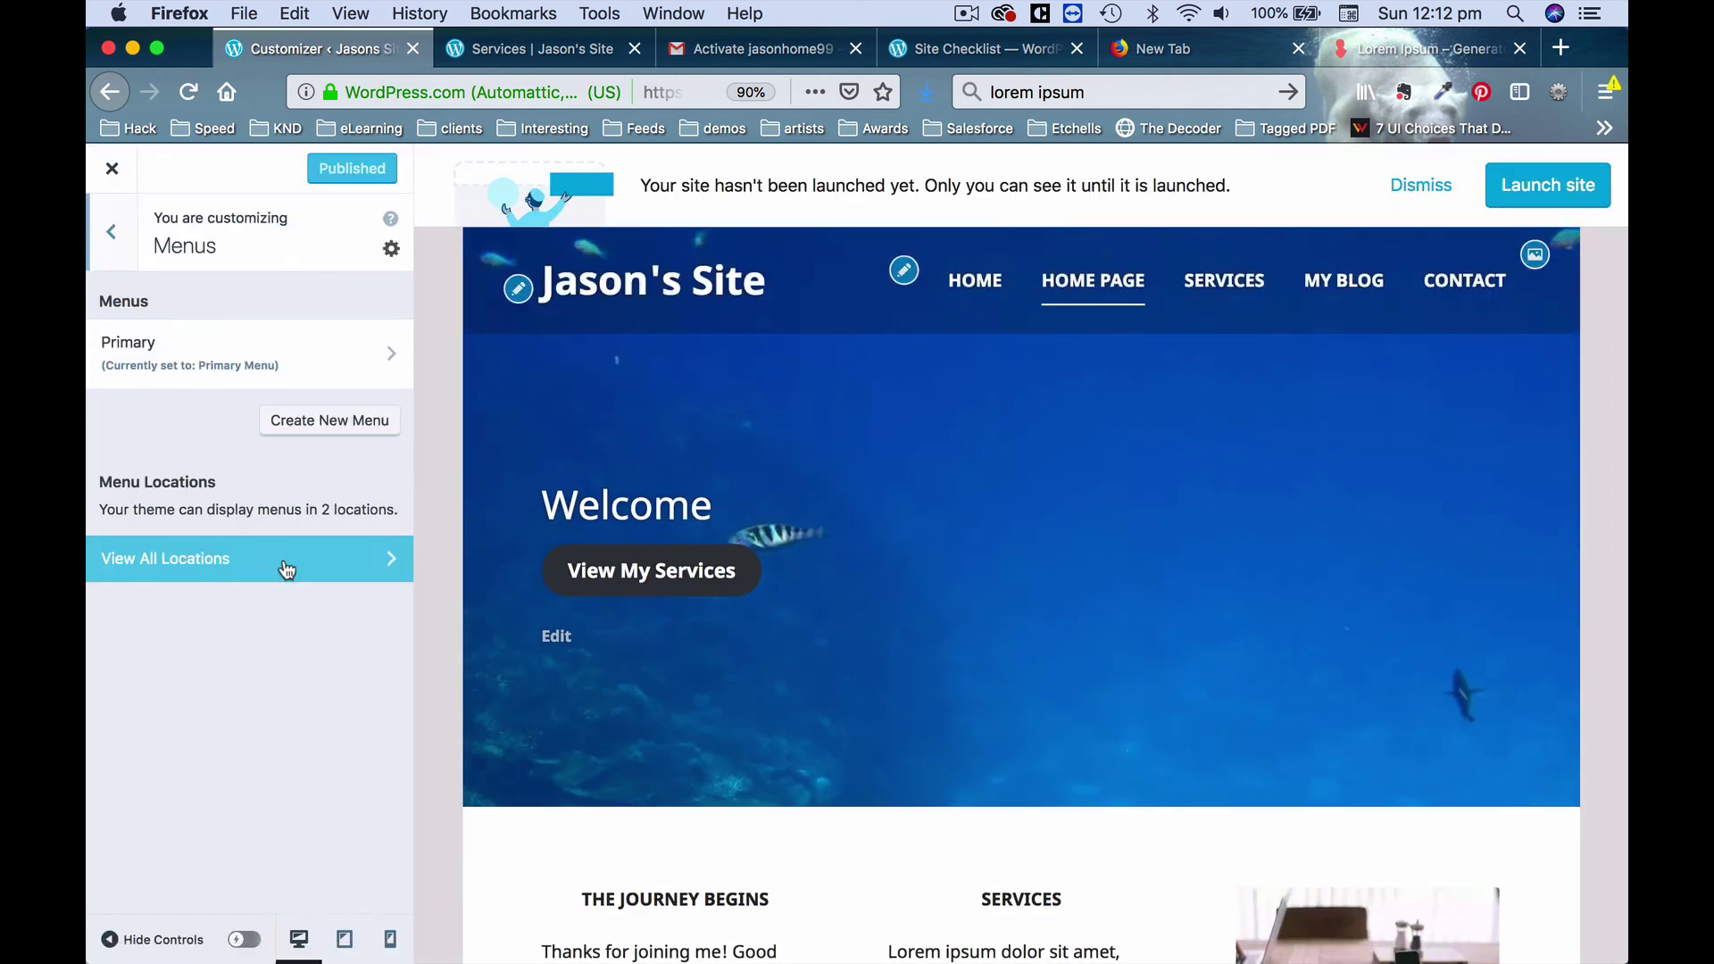
click(237, 368)
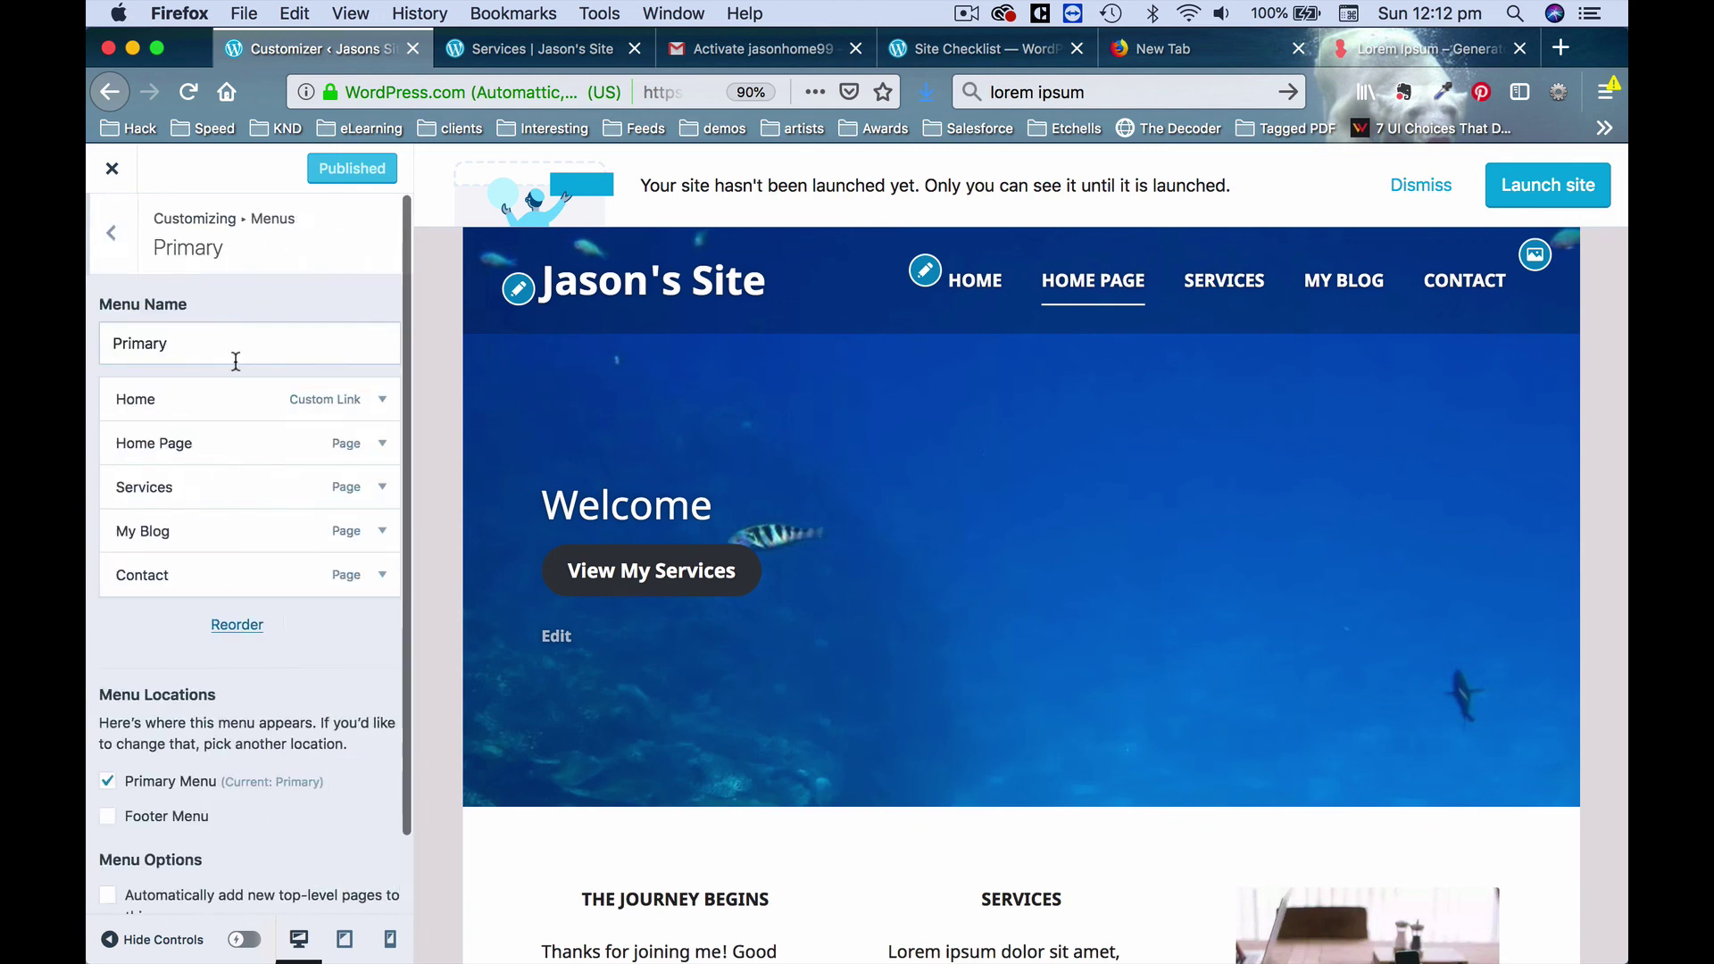
click(382, 399)
scroll(317, 571, down, 5)
scroll(312, 605, down, 3)
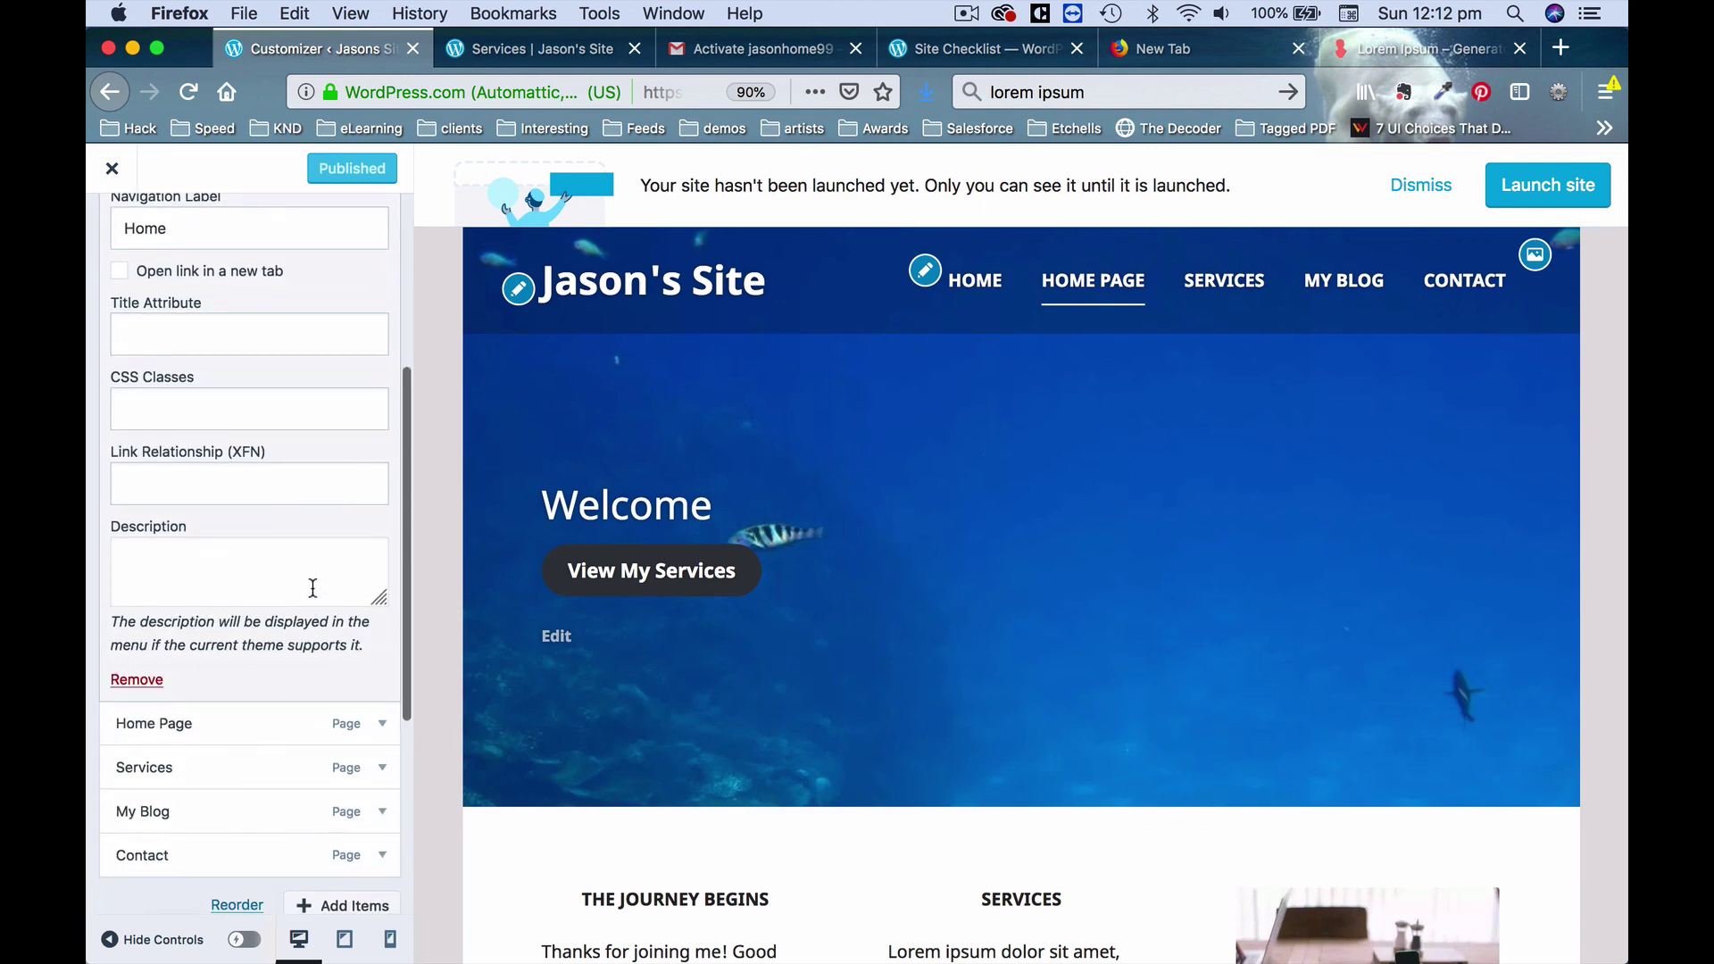
click(143, 683)
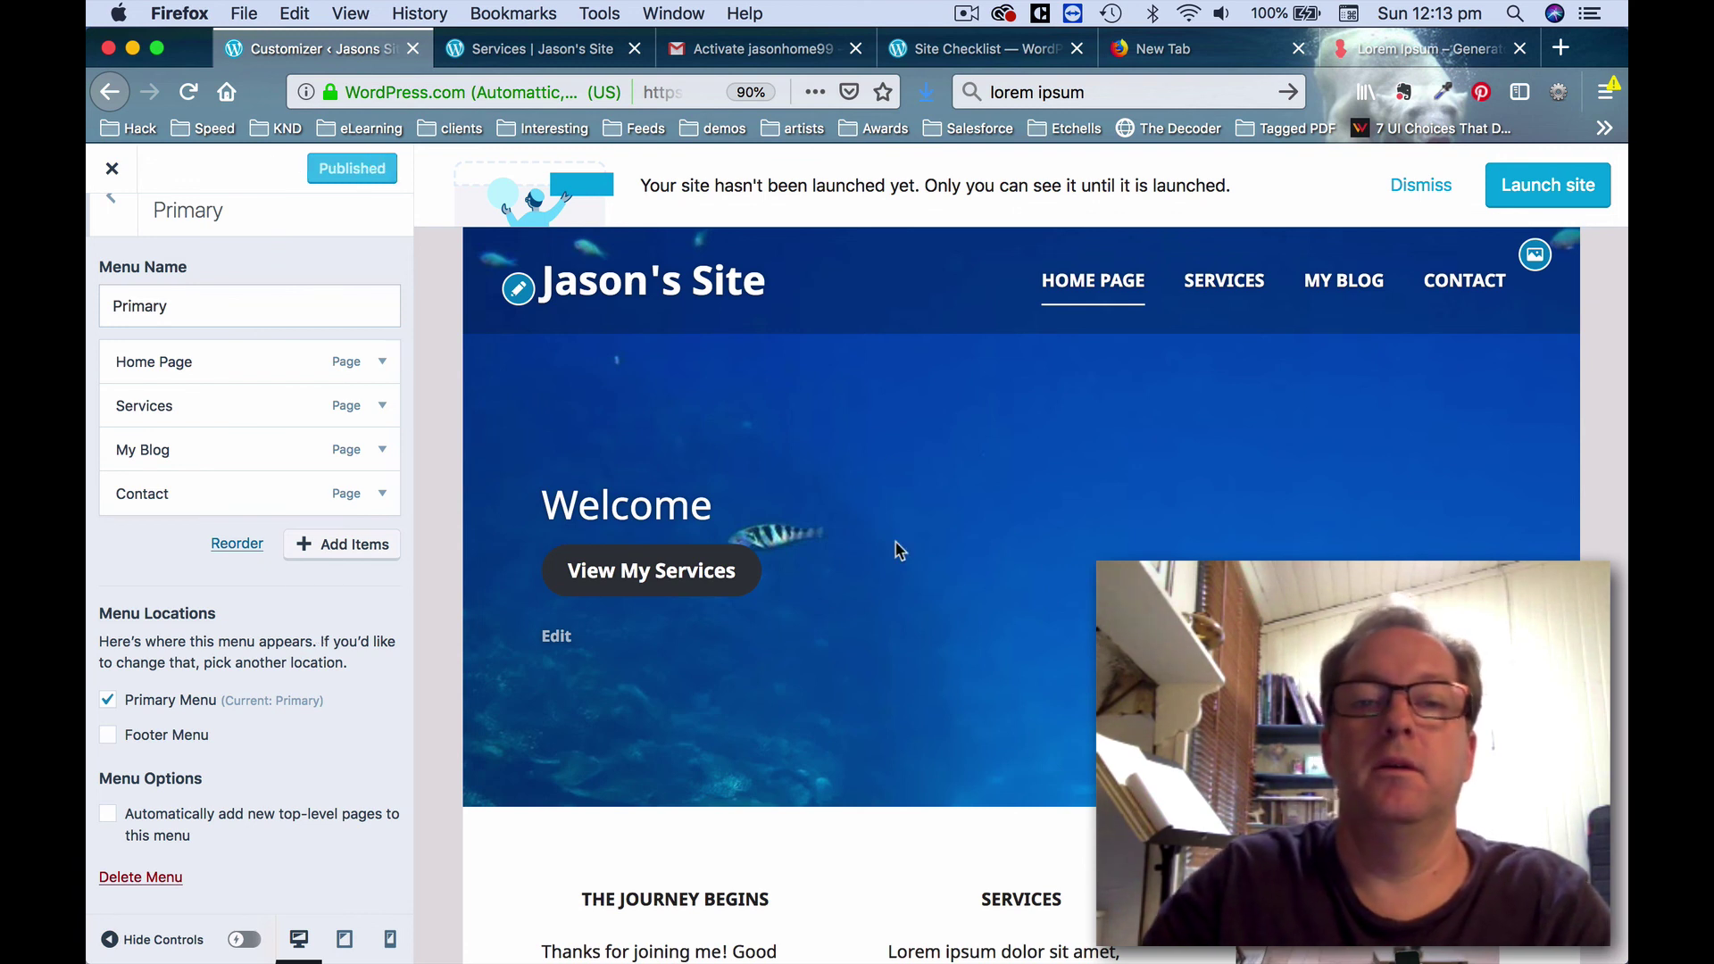
click(474, 36)
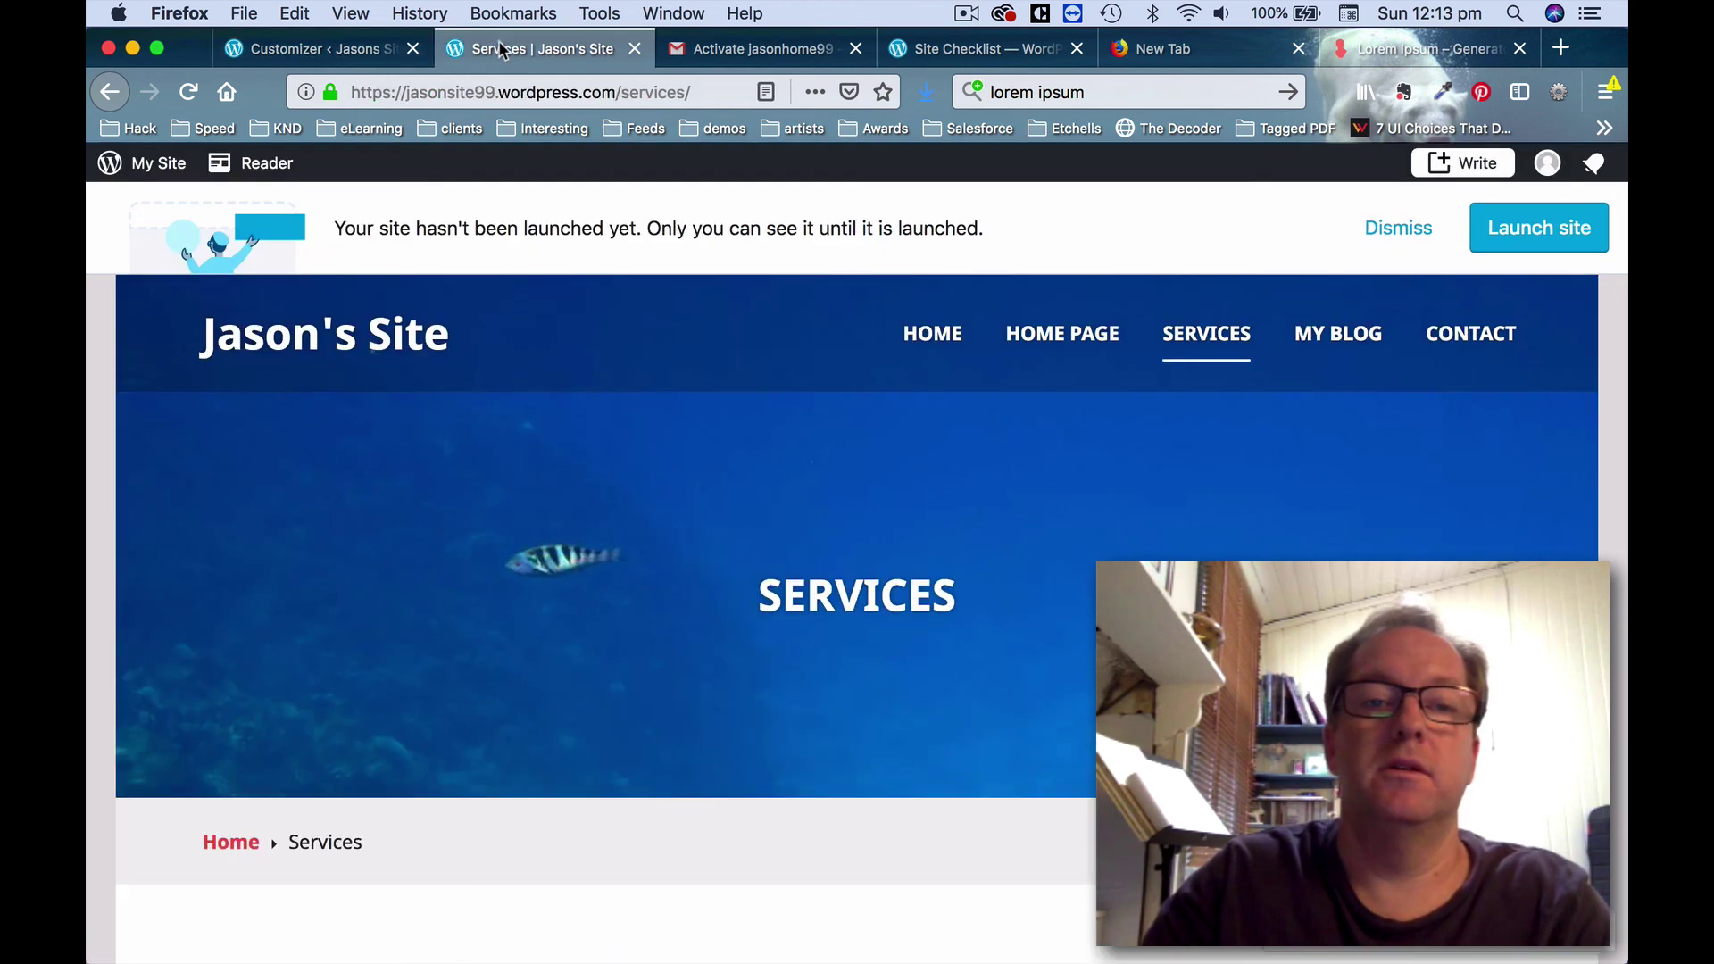
Reload the live Services page to confirm the navigation no longer shows Home.
click(187, 92)
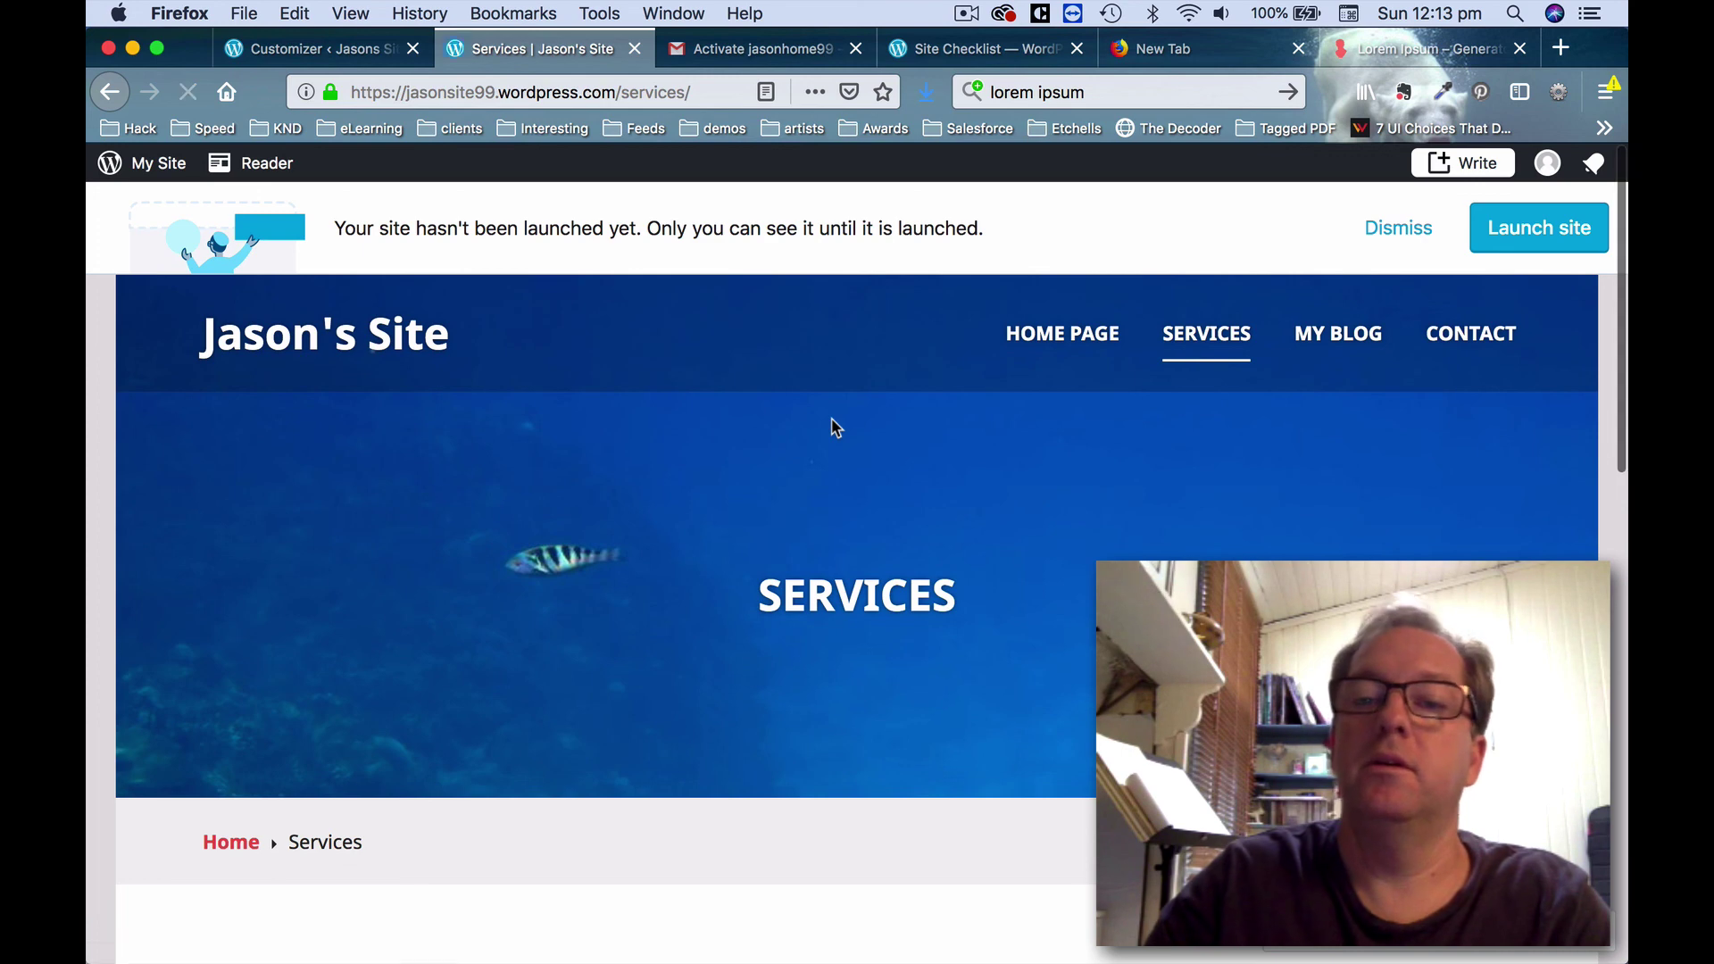
scroll(1129, 420, down, 3)
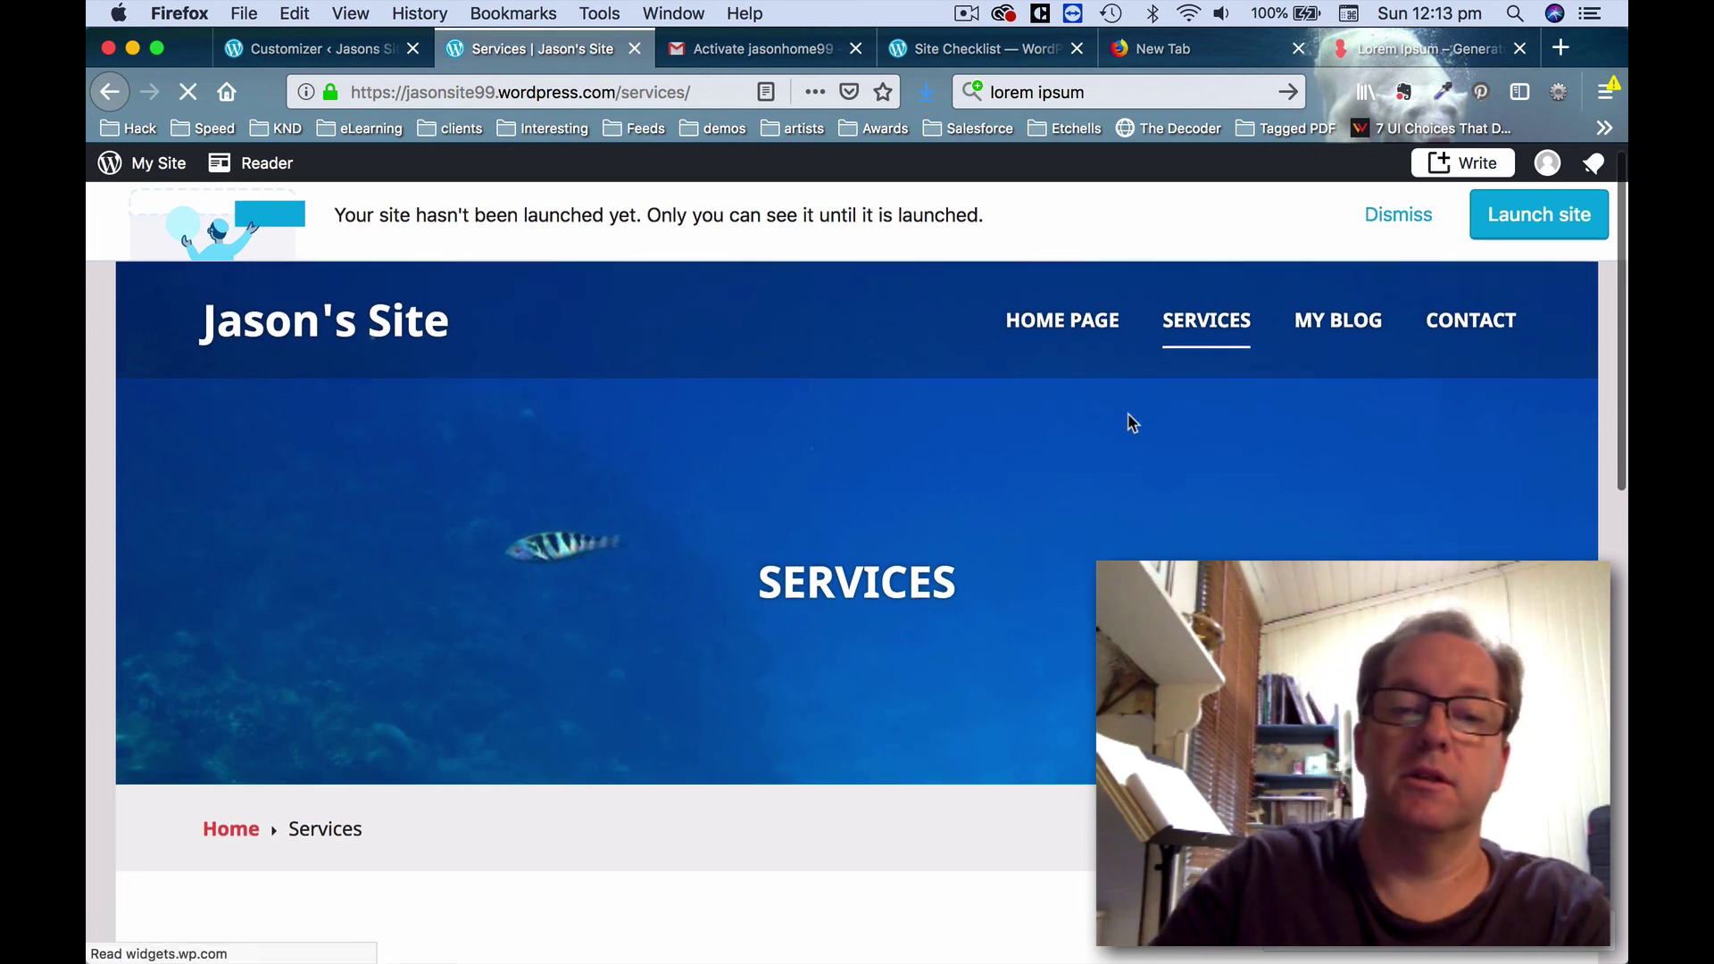
scroll(1128, 418, up, 2)
scroll(1127, 420, up, 2)
Go to the site's Home Page through the navigation and look over it.
click(1090, 334)
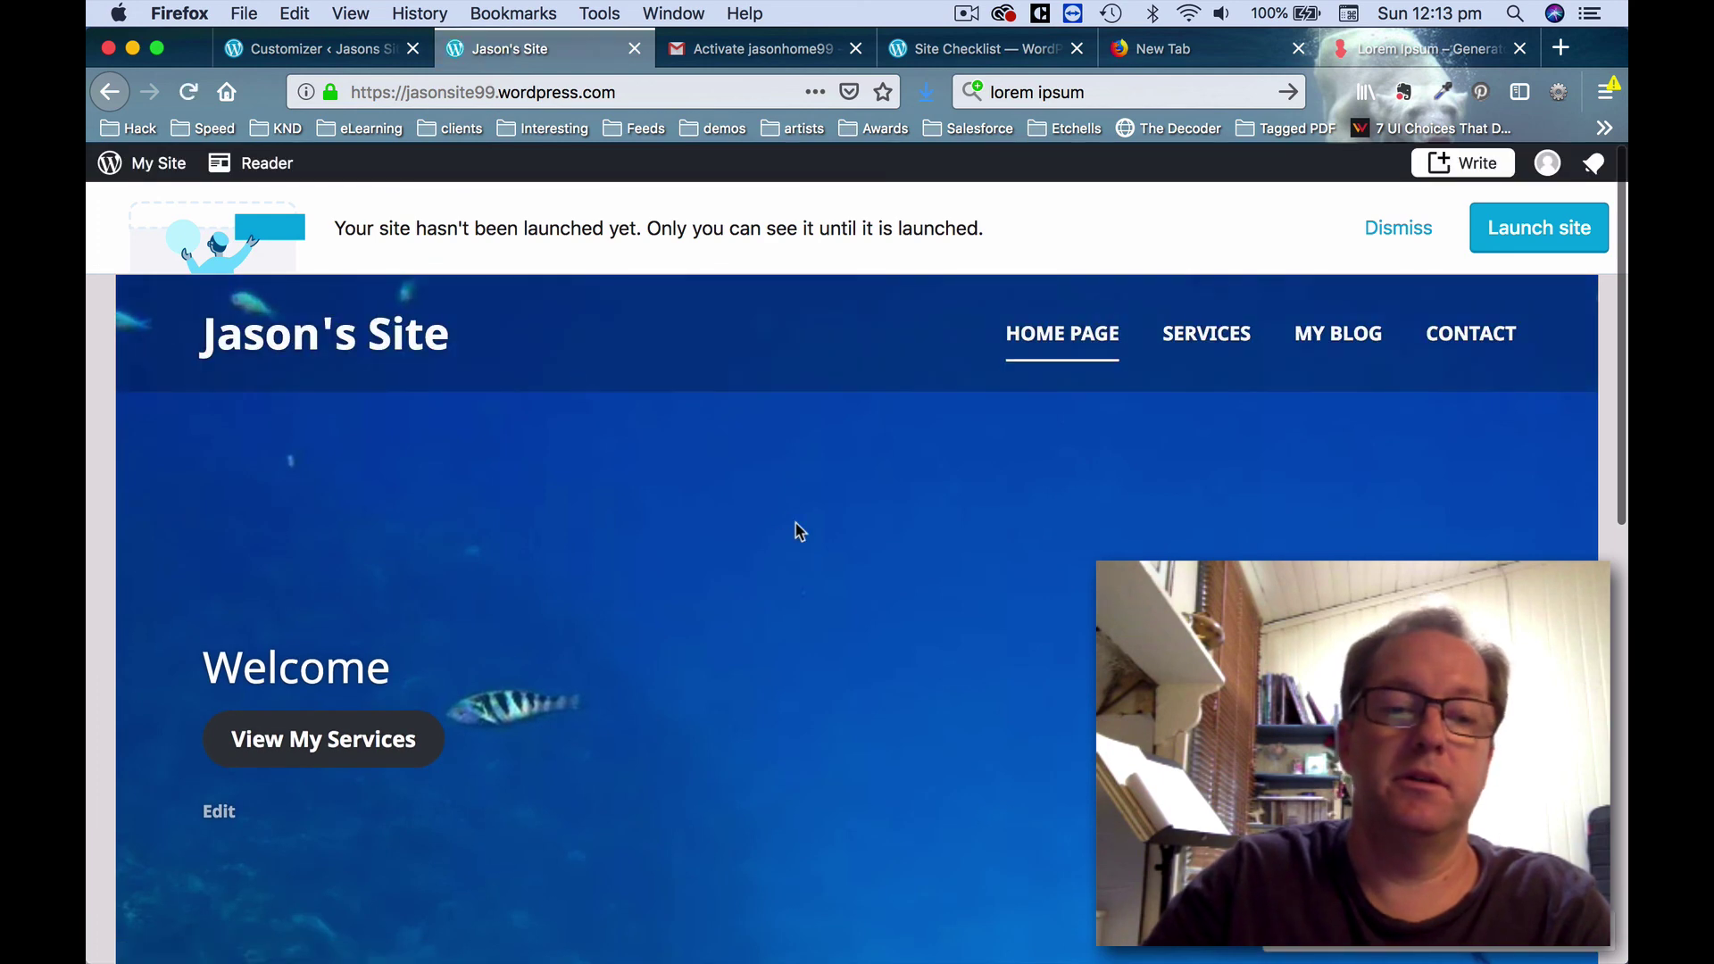
scroll(795, 531, down, 8)
scroll(795, 525, up, 2)
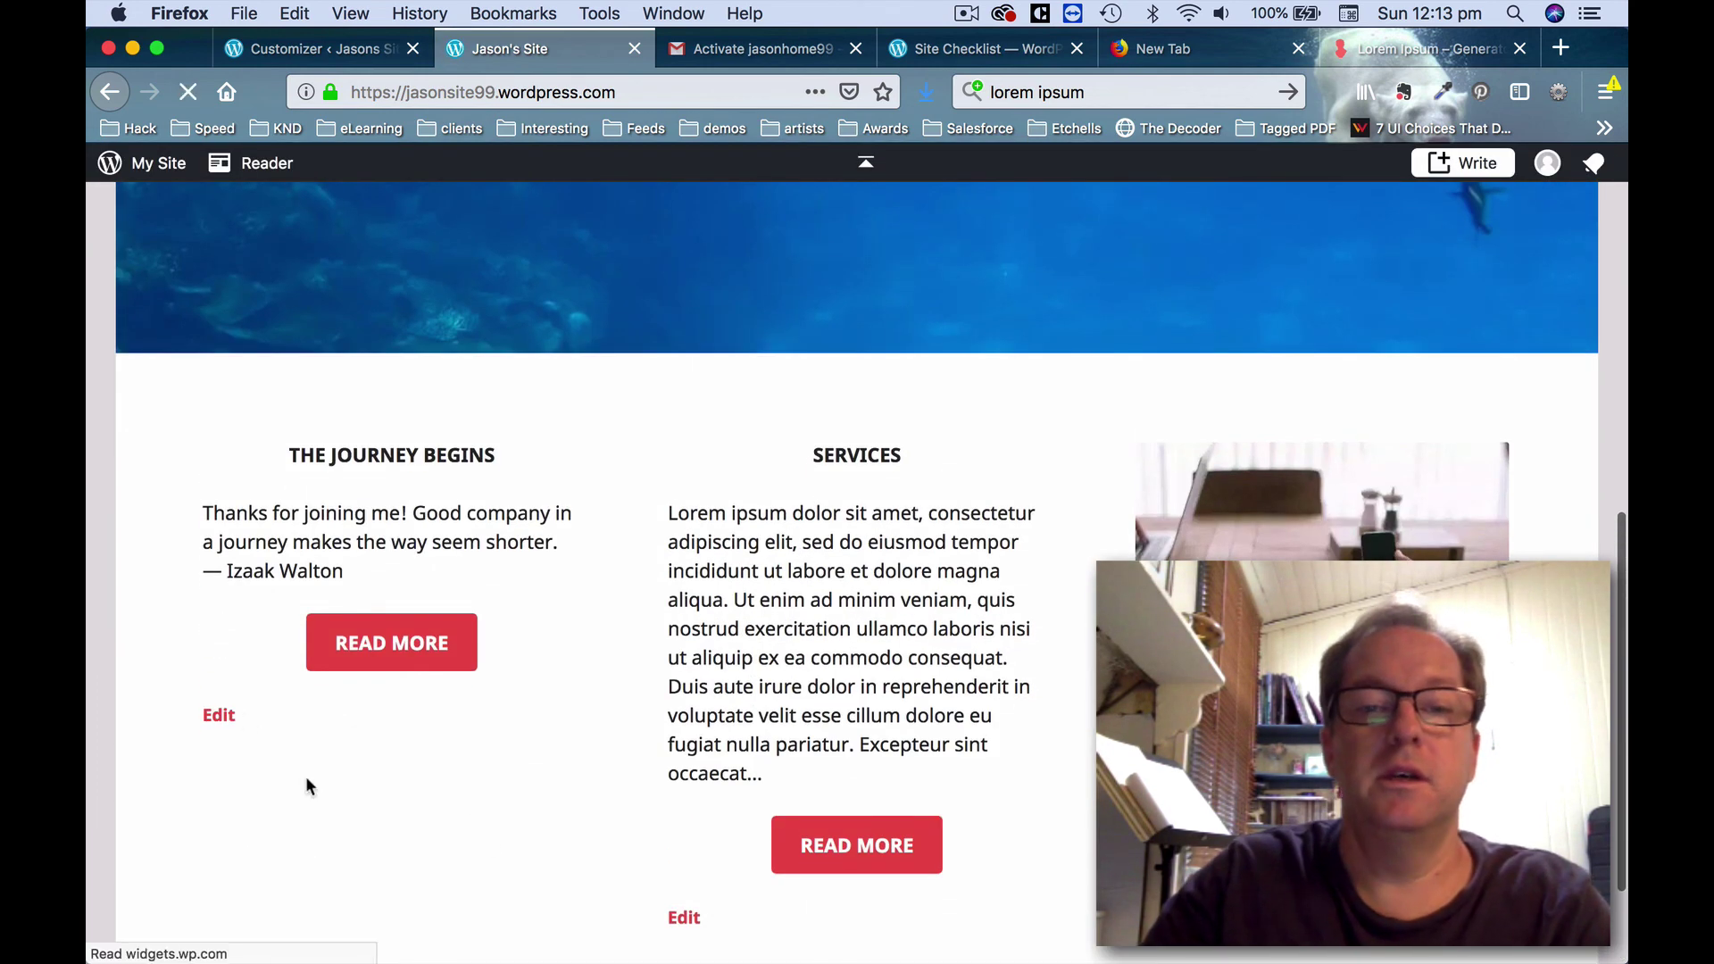
scroll(1375, 512, up, 10)
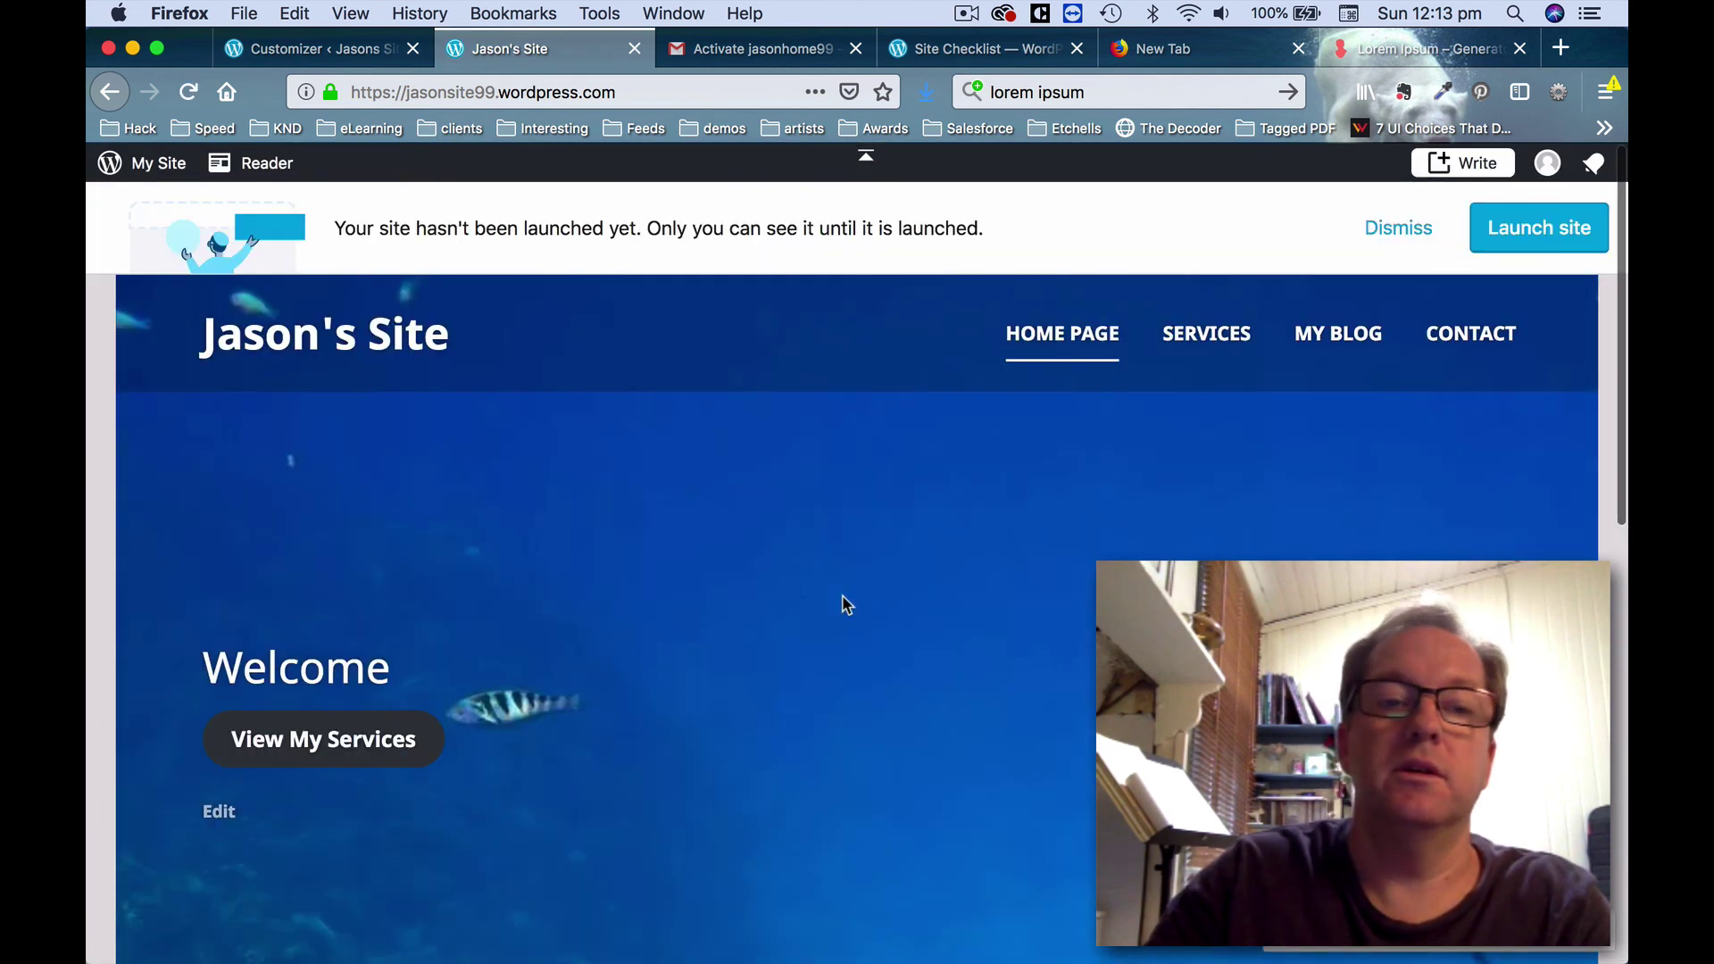